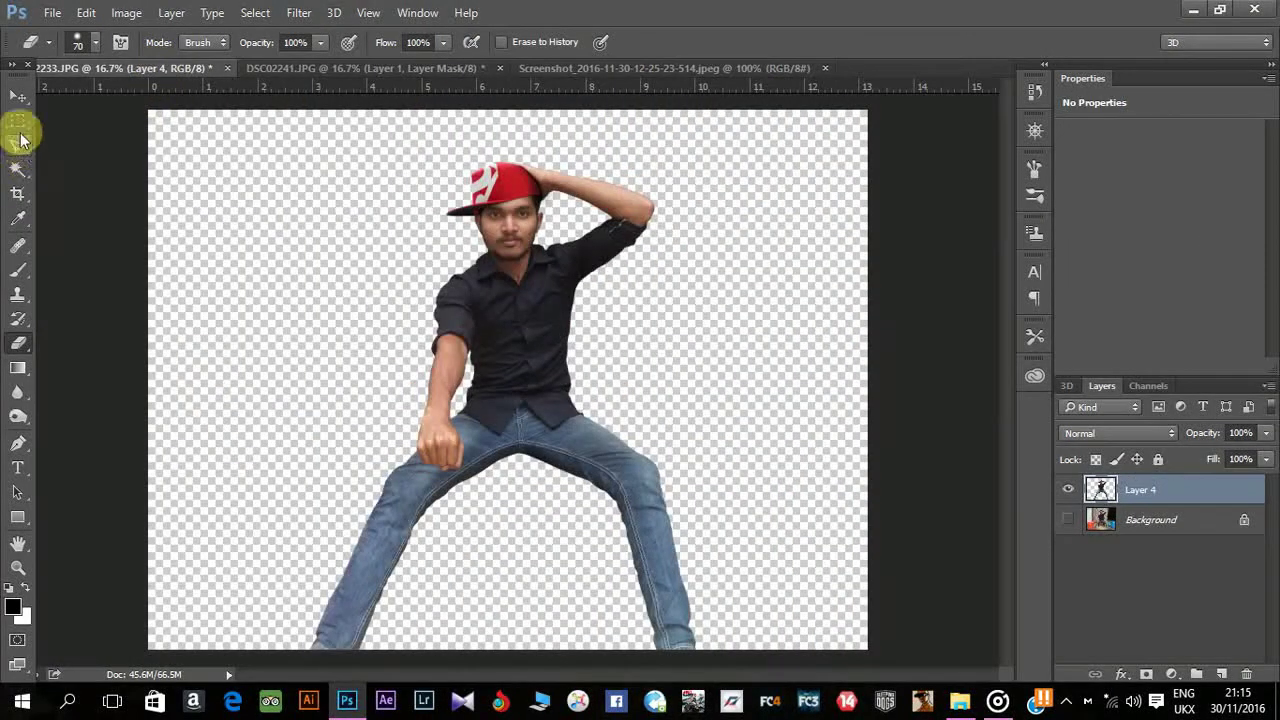
# Drag Layer 2's red-cap man over the splits figure and lower its opacity to 41%.
pyautogui.click(18, 95)
pyautogui.moveTo(485, 160)
pyautogui.mouseDown()
pyautogui.moveTo(443, 78)
pyautogui.moveTo(537, 287)
pyautogui.moveTo(537, 330)
pyautogui.mouseUp()
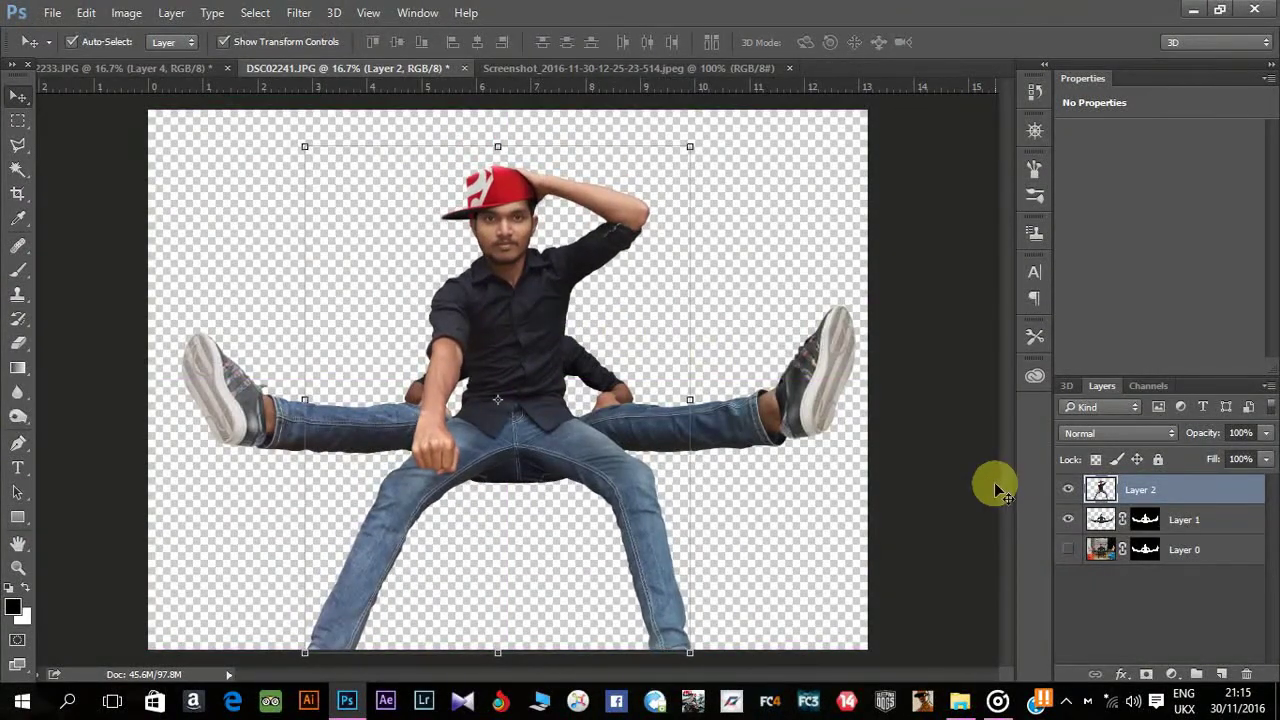
pyautogui.hotkey('ctrl', '+')
pyautogui.hotkey('ctrl', '+')
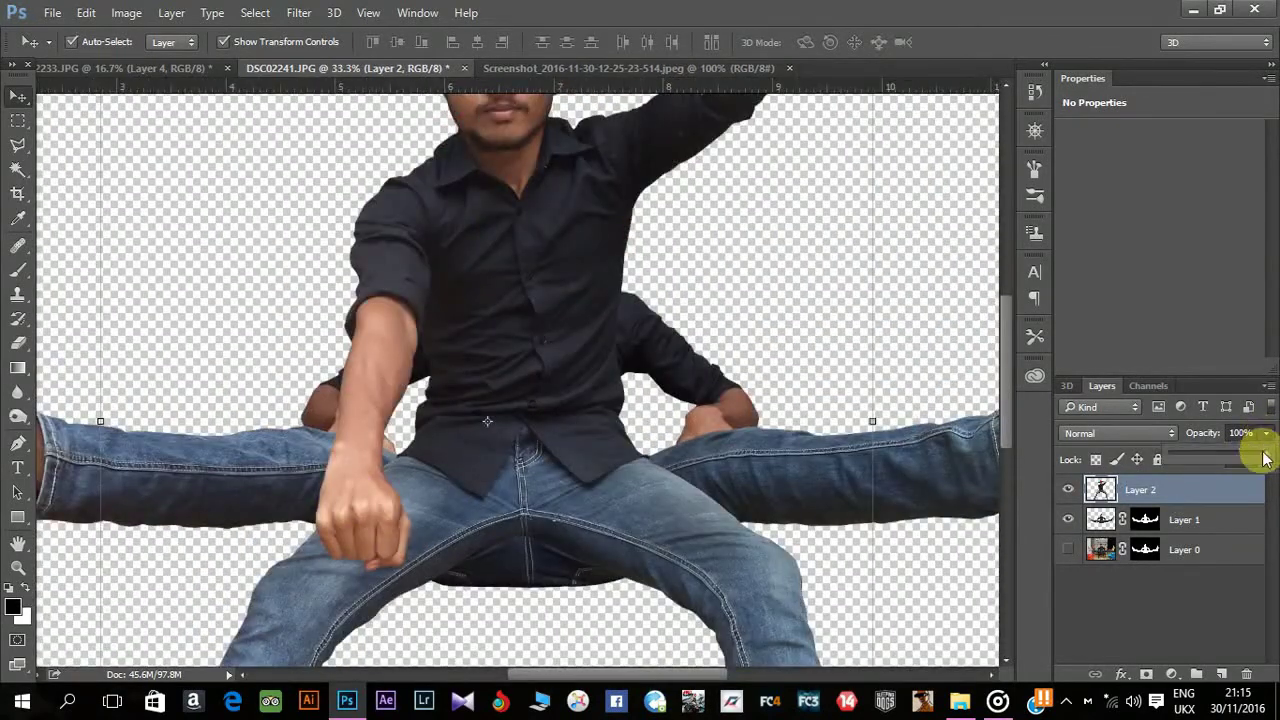
pyautogui.moveTo(1205, 455); pyautogui.dragTo(1203, 505)
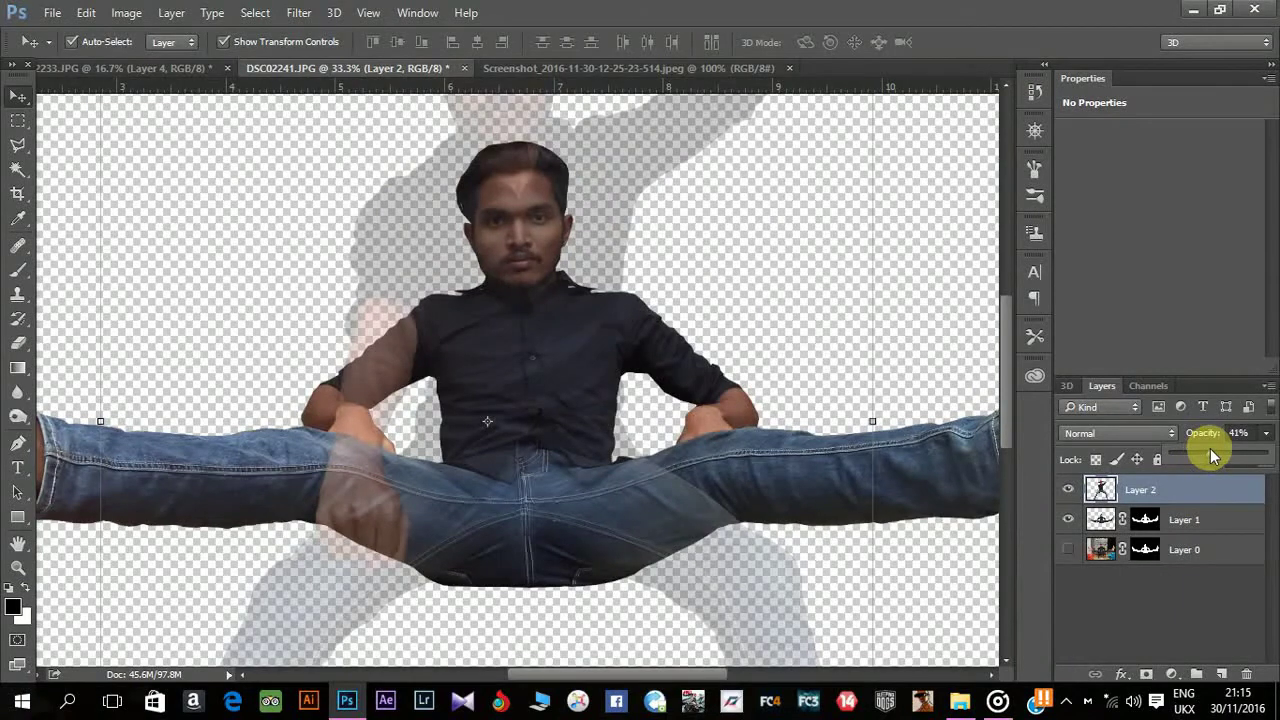
pyautogui.moveTo(1200, 458); pyautogui.dragTo(1196, 493)
# Add a layer mask to Layer 2 and set the brush hardness to 100%.
pyautogui.click(1146, 674)
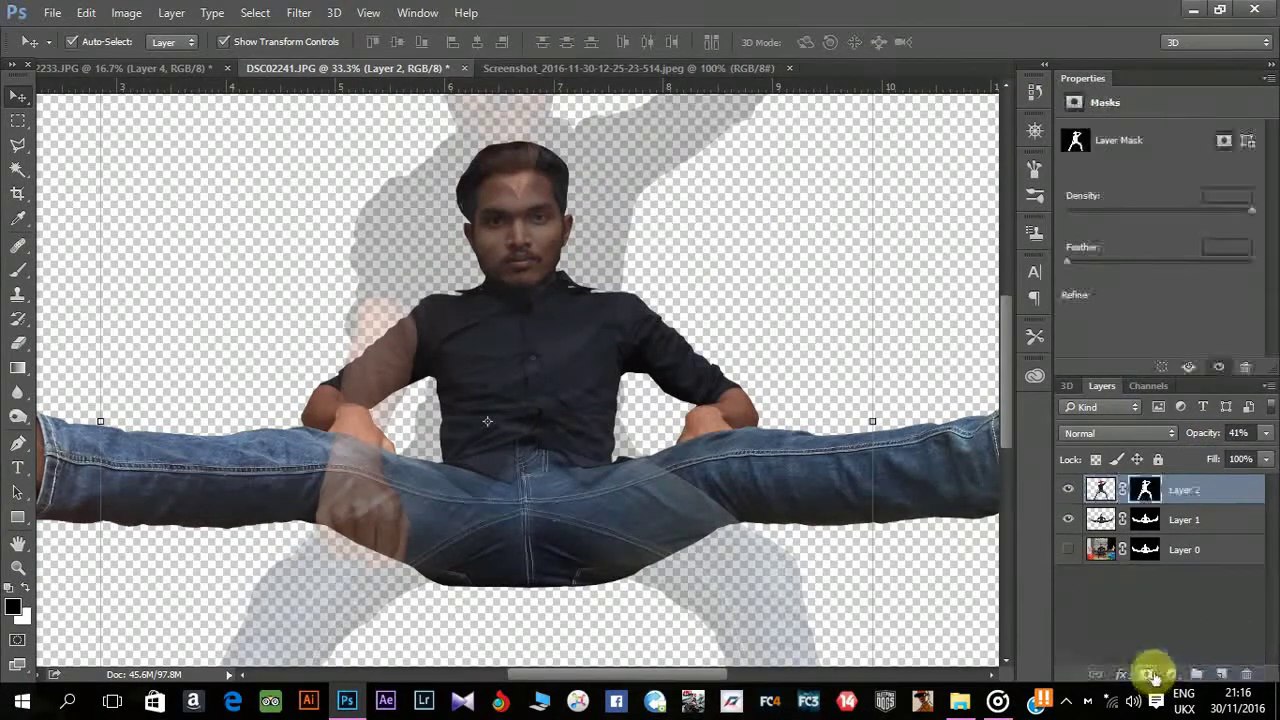
pyautogui.click(18, 270)
pyautogui.scroll(-1, 660, 480)
pyautogui.scroll(1, 651, 491)
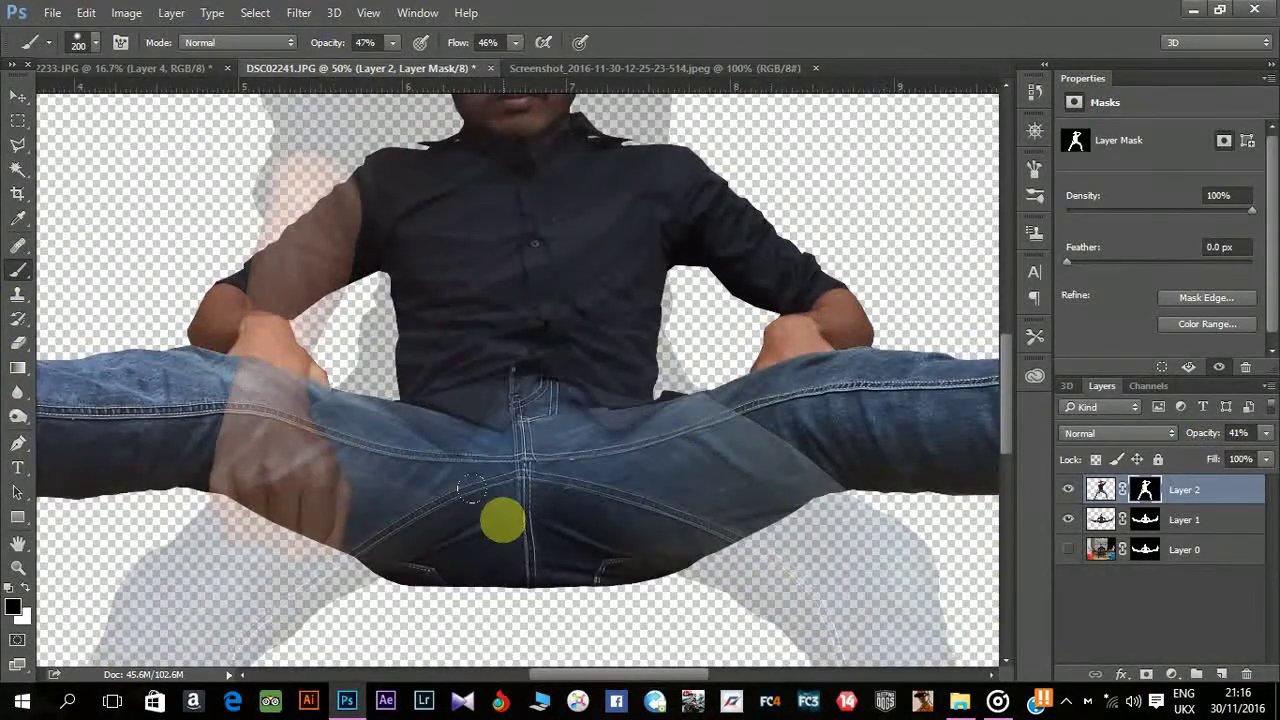
pyautogui.rightClick(500, 520)
pyautogui.moveTo(664, 470); pyautogui.dragTo(777, 434)
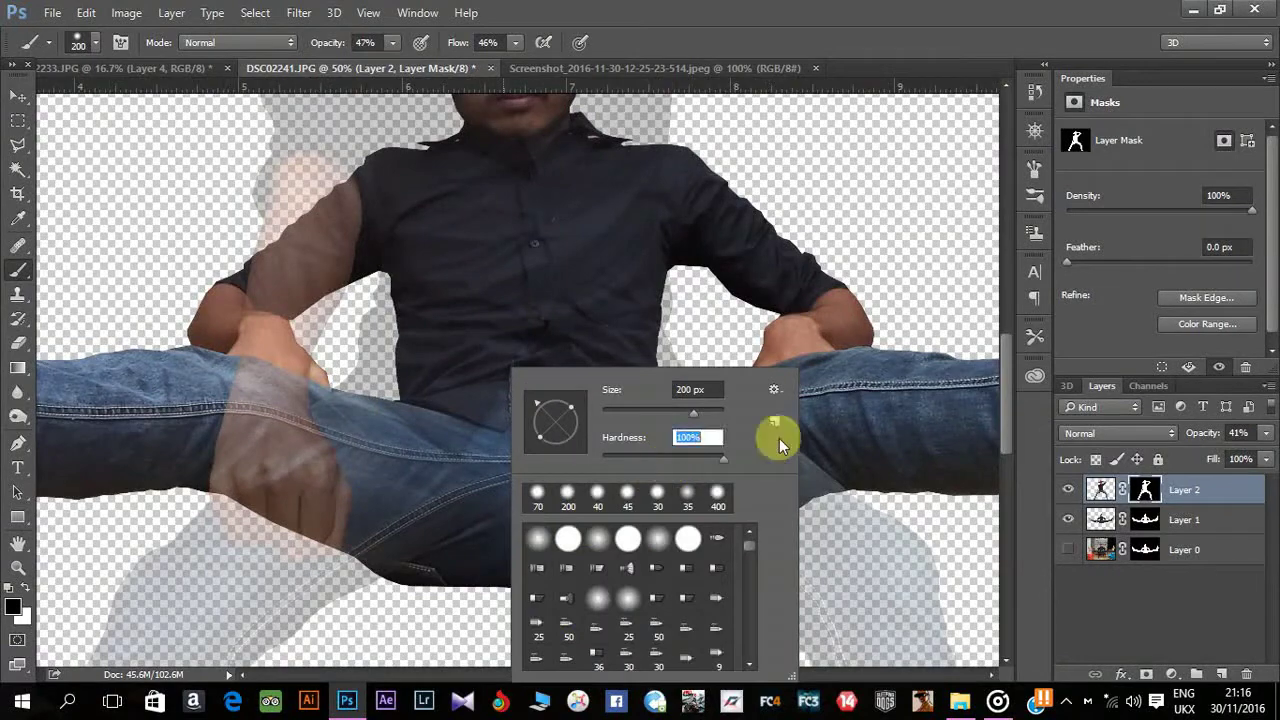
# Raise Layer 2's opacity to 92%.
pyautogui.click(18, 143)
pyautogui.scroll(1, 306, 271)
pyautogui.scroll(1, 417, 494)
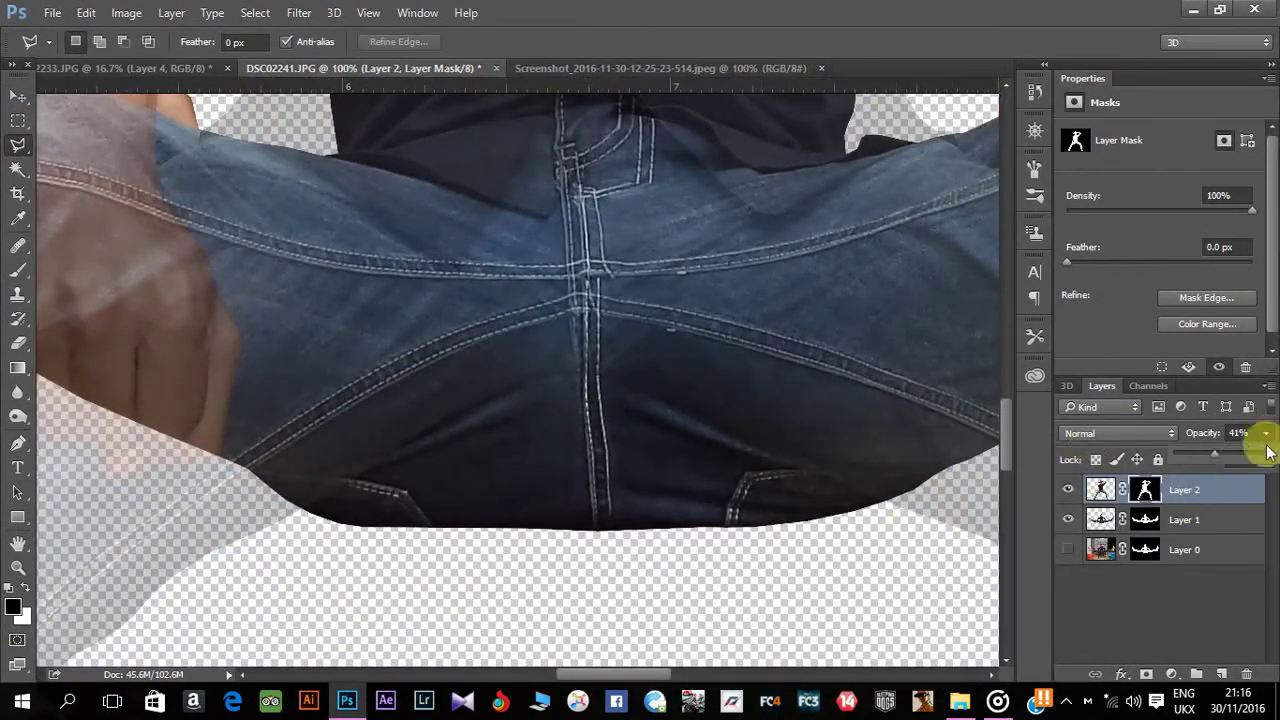
pyautogui.click(1243, 456)
pyautogui.moveTo(297, 320); pyautogui.dragTo(762, 394)
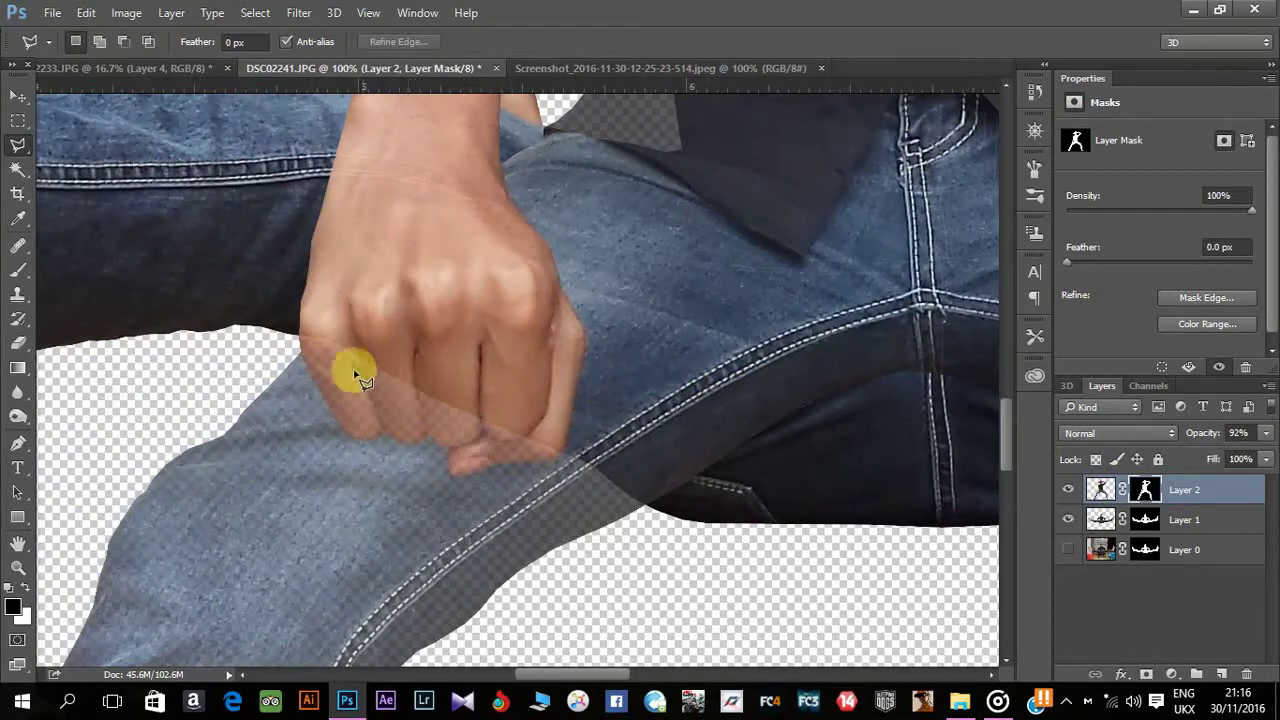
# Trace a polygonal selection around the fist and the thigh below it.
pyautogui.keyDown('ctrl'); pyautogui.click(300, 338); pyautogui.keyUp('ctrl')
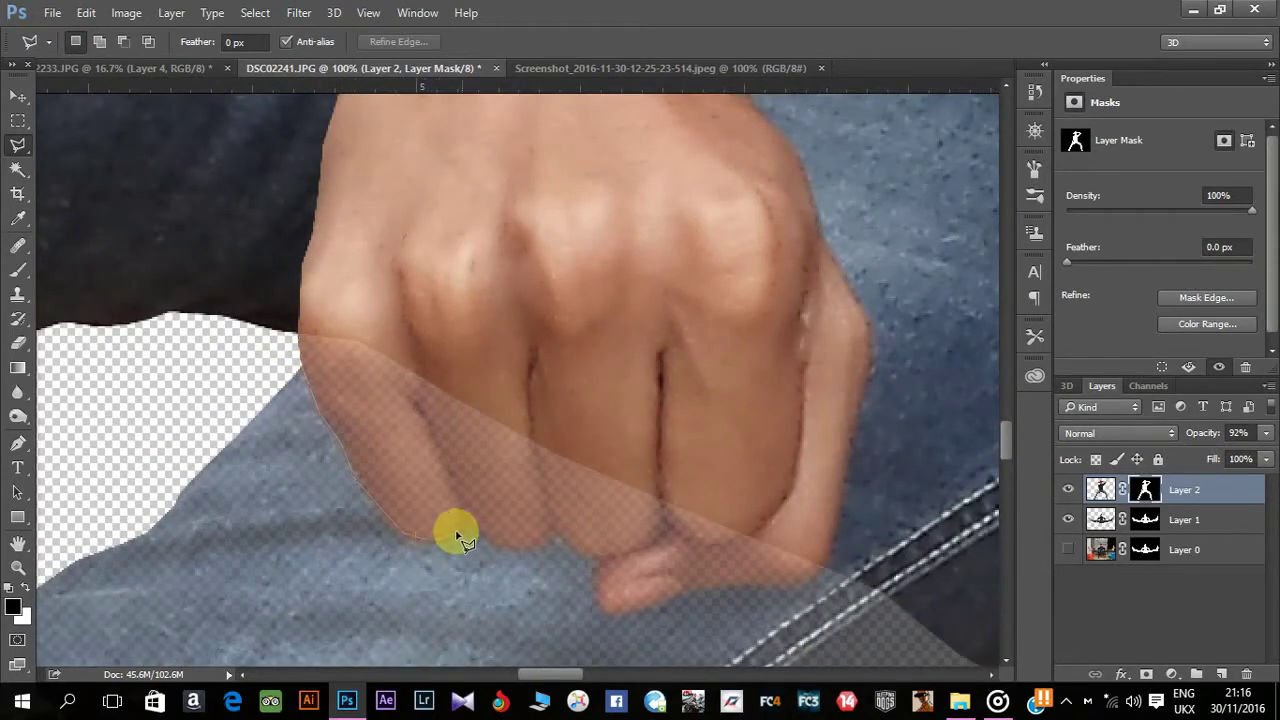
pyautogui.click(546, 538)
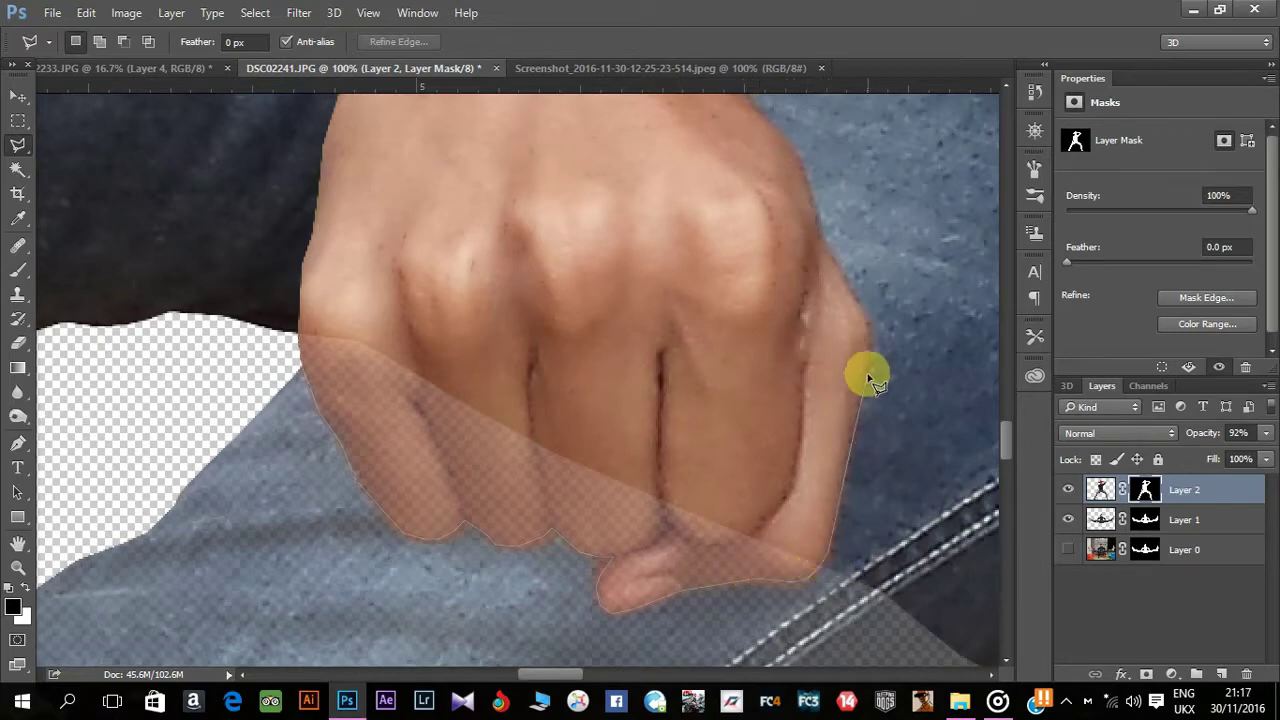
pyautogui.moveTo(870, 350); pyautogui.dragTo(709, 543)
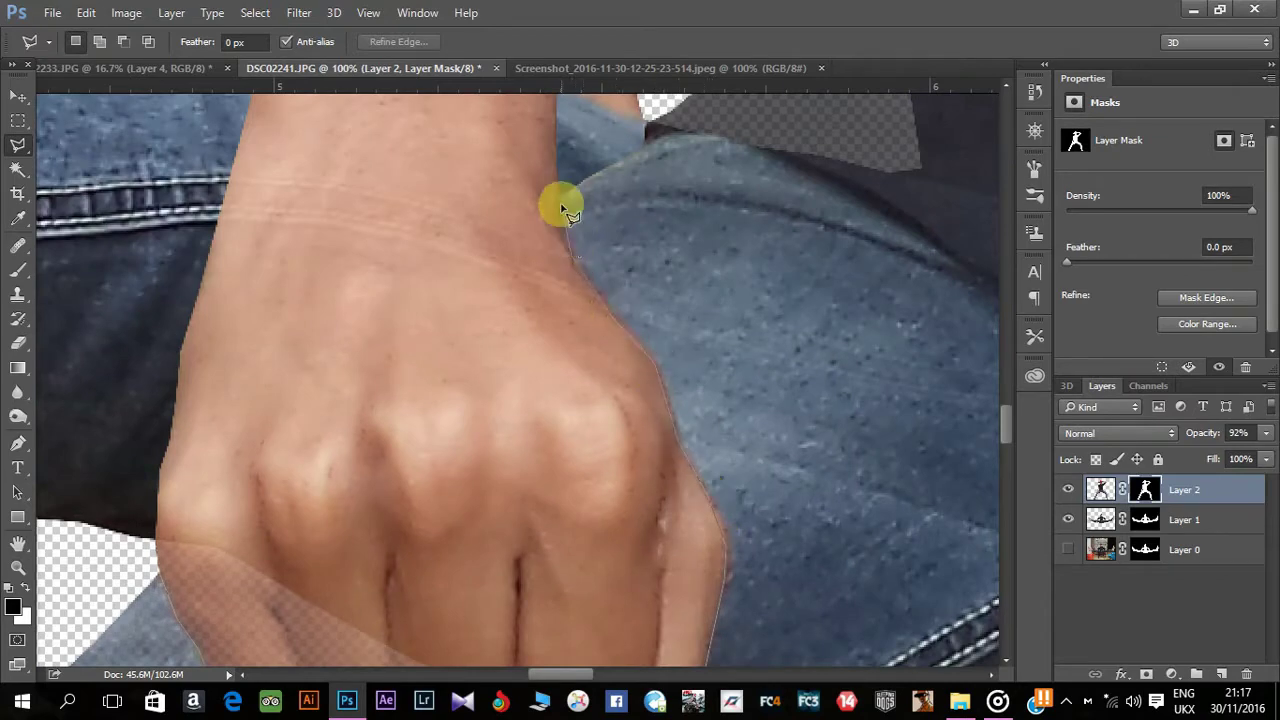
pyautogui.moveTo(564, 153); pyautogui.dragTo(484, 297)
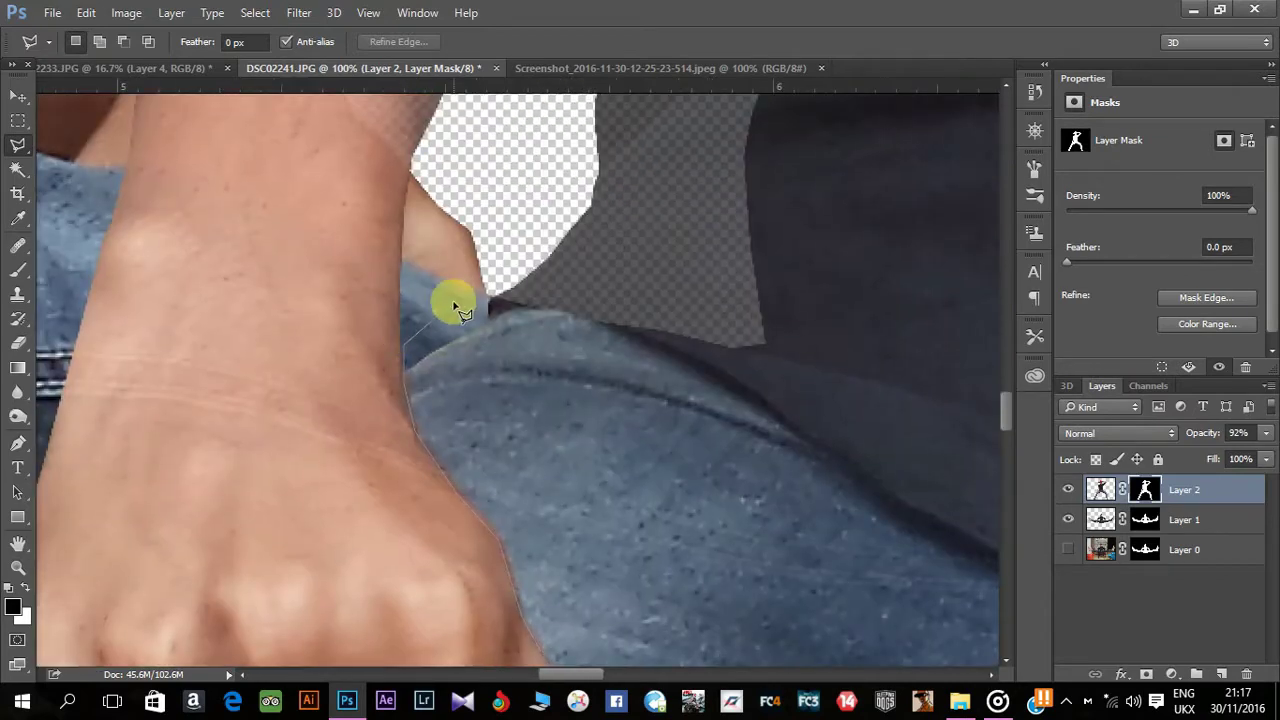
pyautogui.click(487, 310)
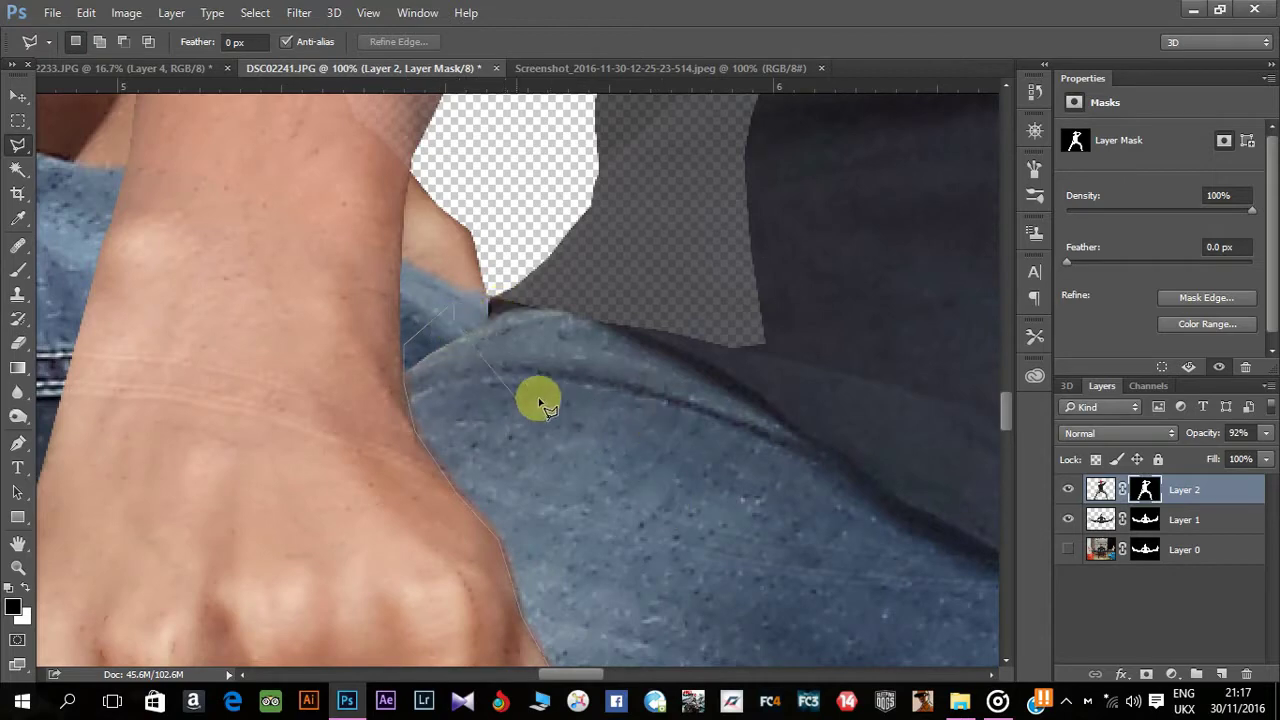
pyautogui.moveTo(794, 591)
pyautogui.mouseDown()
pyautogui.moveTo(716, 490)
pyautogui.moveTo(816, 480)
pyautogui.mouseUp()
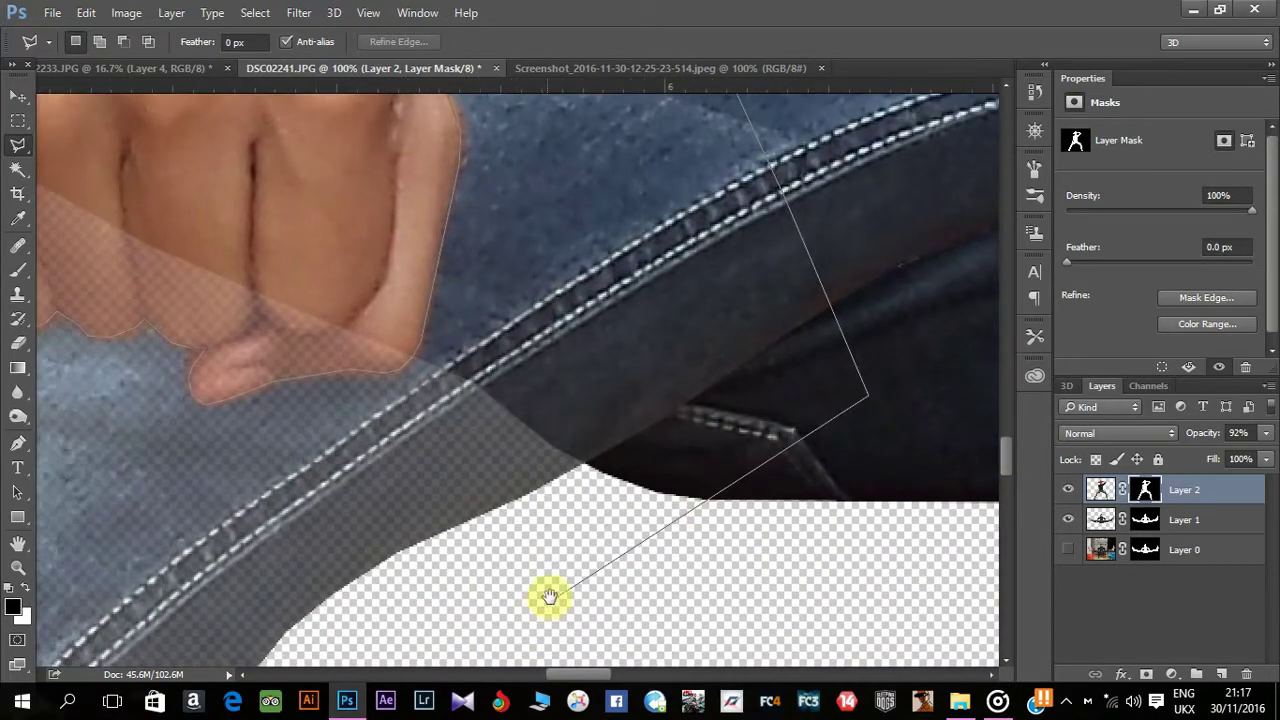
pyautogui.moveTo(543, 594); pyautogui.dragTo(943, 590)
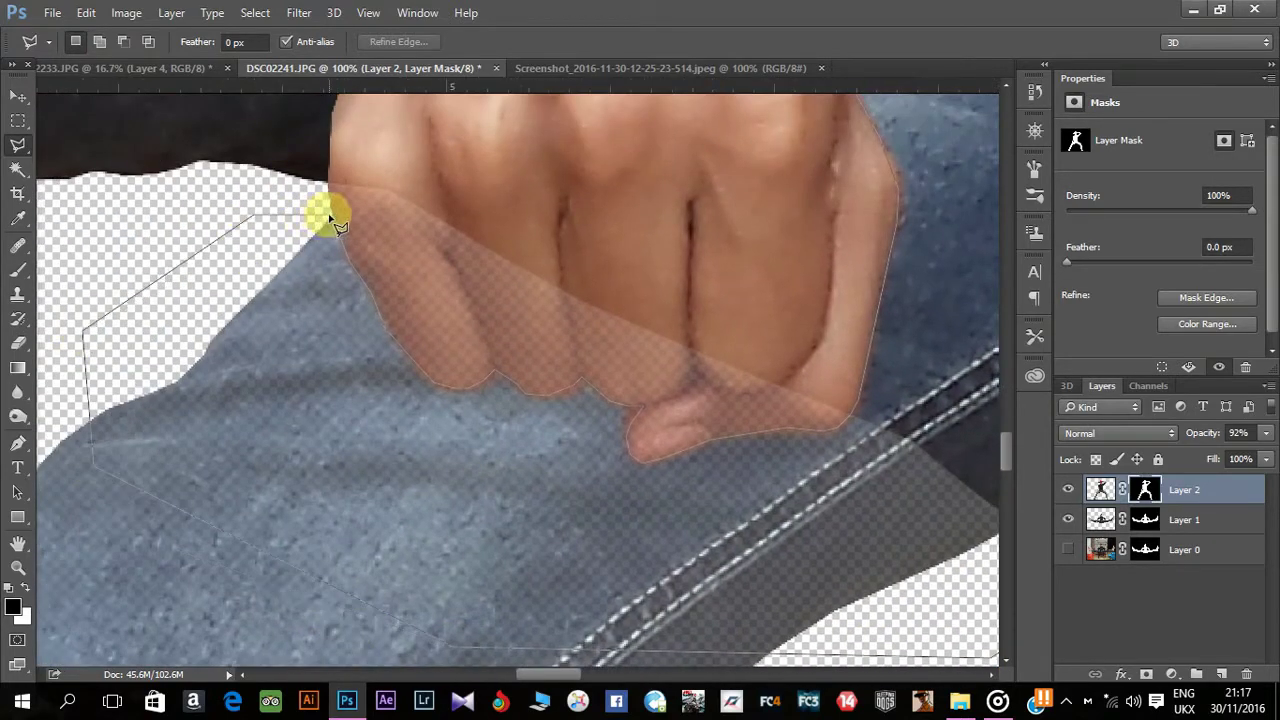
pyautogui.click(332, 188)
pyautogui.hotkey('ctrl', '-')
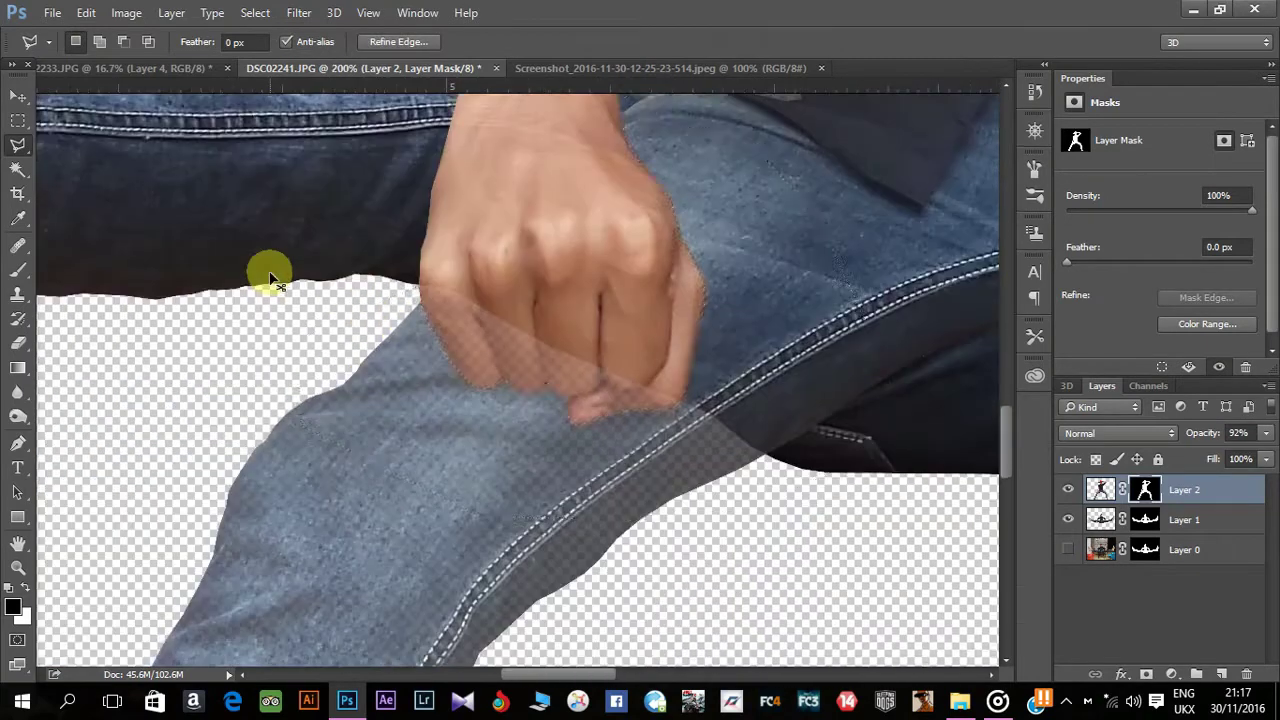
pyautogui.click(18, 270)
# Paint out the selected area below the fist at full brush opacity and flow, then deselect.
pyautogui.moveTo(400, 410)
pyautogui.mouseDown()
pyautogui.moveTo(423, 337)
pyautogui.moveTo(537, 491)
pyautogui.moveTo(684, 396)
pyautogui.moveTo(543, 286)
pyautogui.mouseUp()
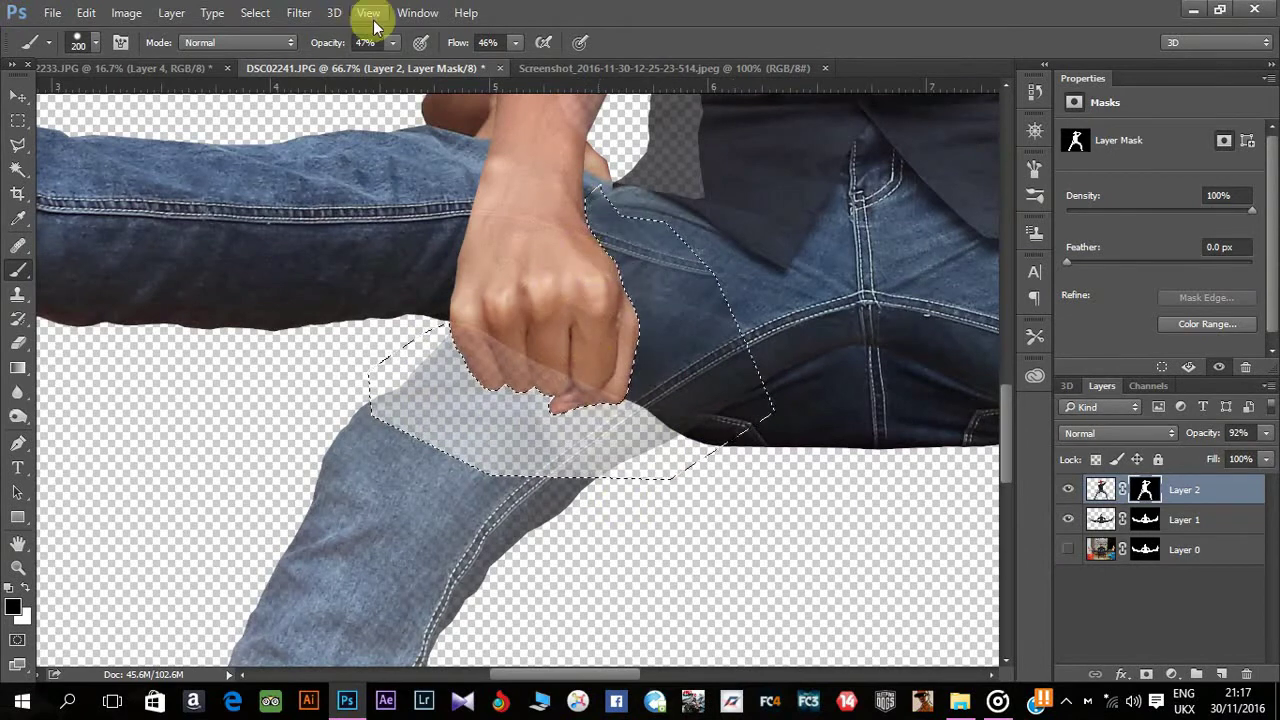
pyautogui.moveTo(392, 42)
pyautogui.mouseDown()
pyautogui.moveTo(516, 45)
pyautogui.moveTo(586, 86)
pyautogui.mouseUp()
pyautogui.moveTo(400, 420)
pyautogui.mouseDown()
pyautogui.moveTo(506, 306)
pyautogui.moveTo(720, 337)
pyautogui.moveTo(615, 490)
pyautogui.mouseUp()
pyautogui.hotkey('ctrl', 'd')
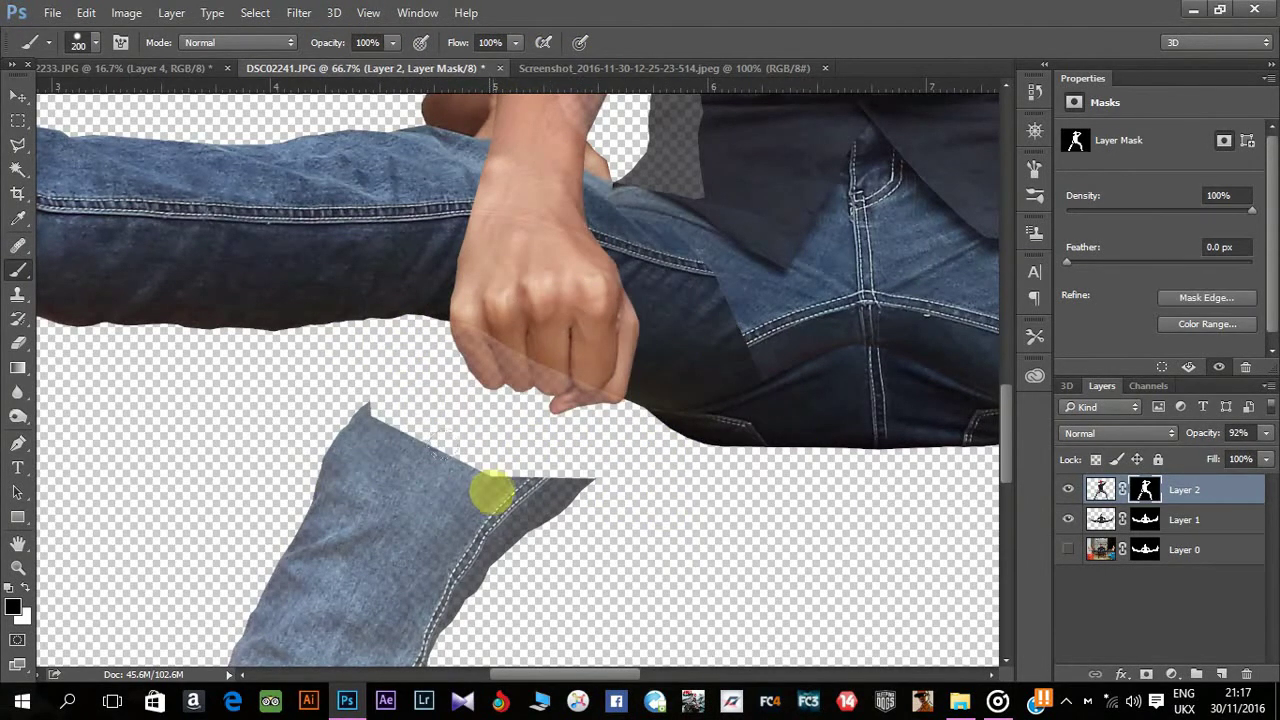
# Return Layer 2 to 100% opacity and lower the brush hardness for softer edges.
pyautogui.moveTo(894, 571)
pyautogui.mouseDown()
pyautogui.moveTo(380, 534)
pyautogui.moveTo(605, 549)
pyautogui.mouseUp()
pyautogui.hotkey('ctrl', '-')
pyautogui.hotkey('ctrl', '-')
pyautogui.hotkey('ctrl', '+')
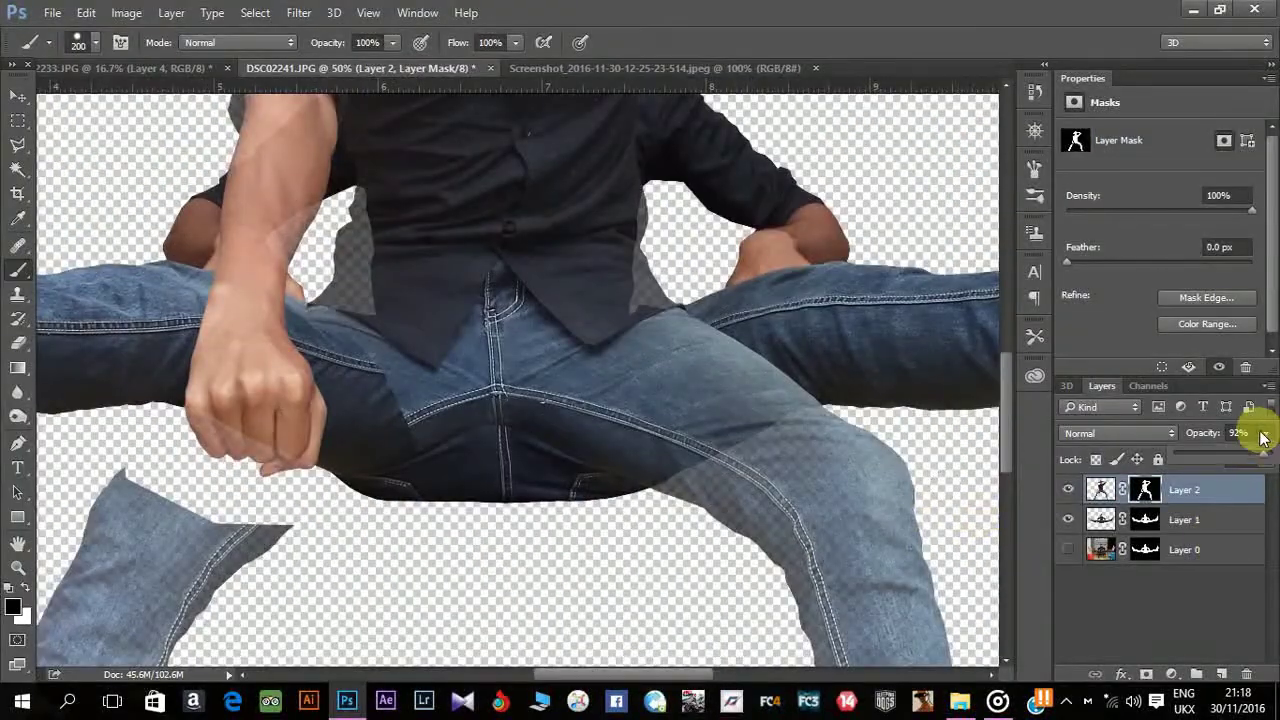
pyautogui.moveTo(1263, 437); pyautogui.dragTo(1272, 437)
pyautogui.click(820, 465)
pyautogui.rightClick(334, 486)
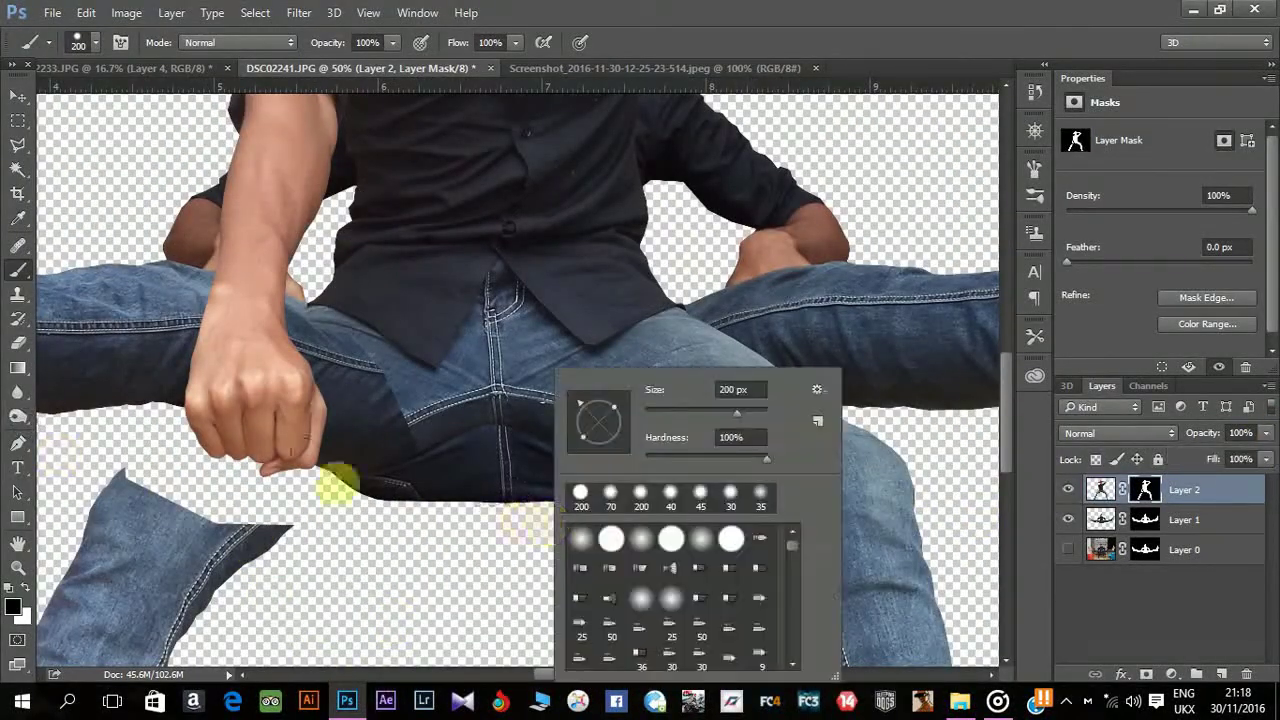
pyautogui.press('Escape')
pyautogui.rightClick(578, 525)
pyautogui.moveTo(670, 412); pyautogui.dragTo(656, 412)
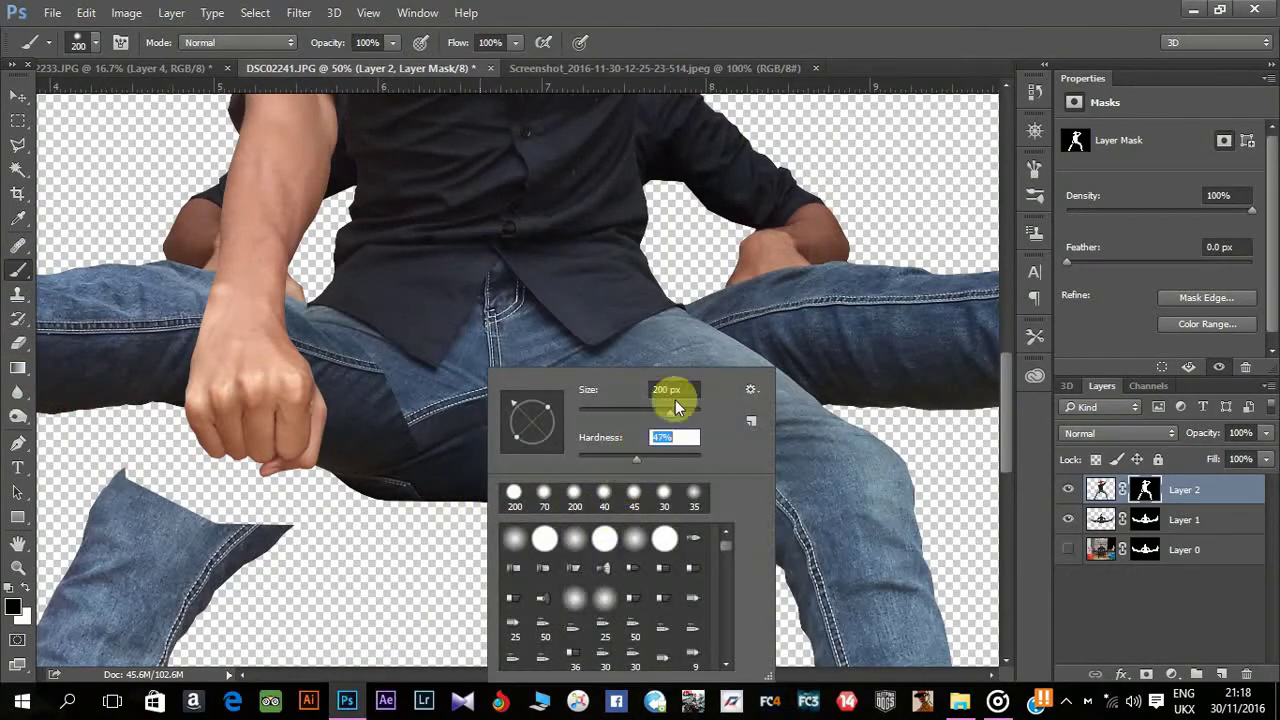
pyautogui.click(720, 40)
# With a smaller brush, mask the overlapping shirt and blend the jeans along the right thigh.
pyautogui.press('[')
pyautogui.press('[')
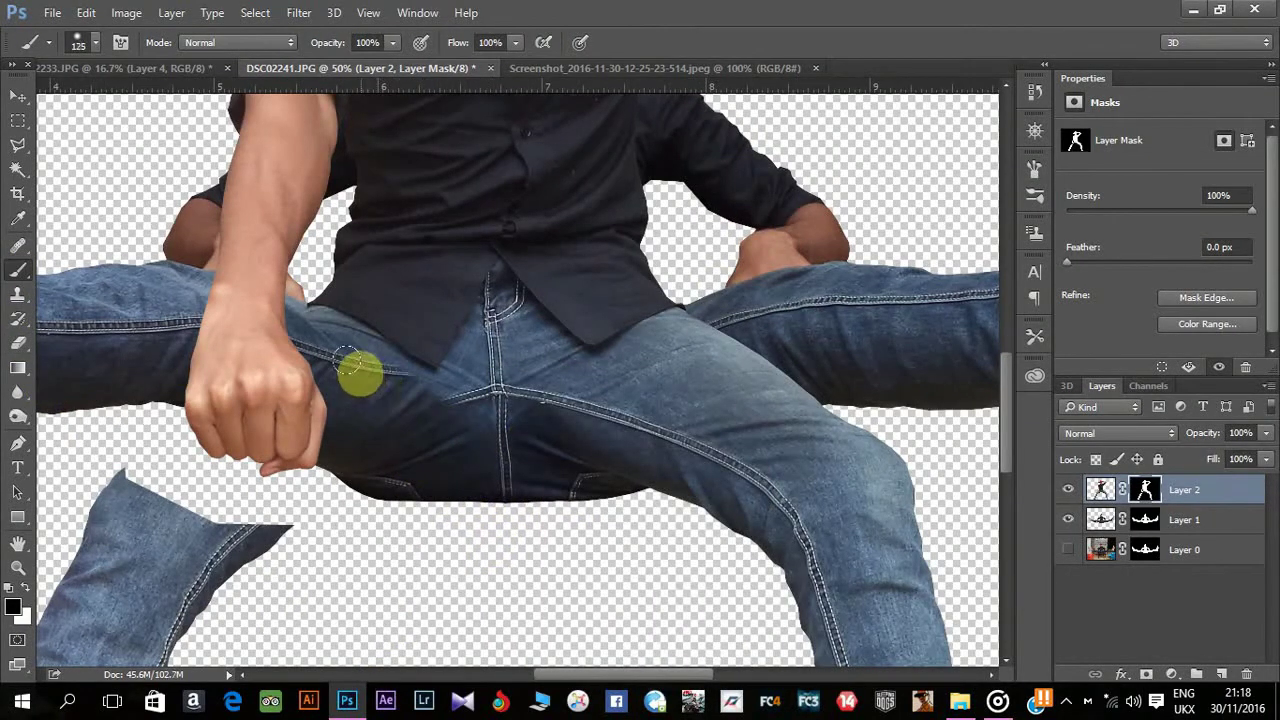
pyautogui.press('[')
pyautogui.press('[')
pyautogui.press('[')
pyautogui.press('[')
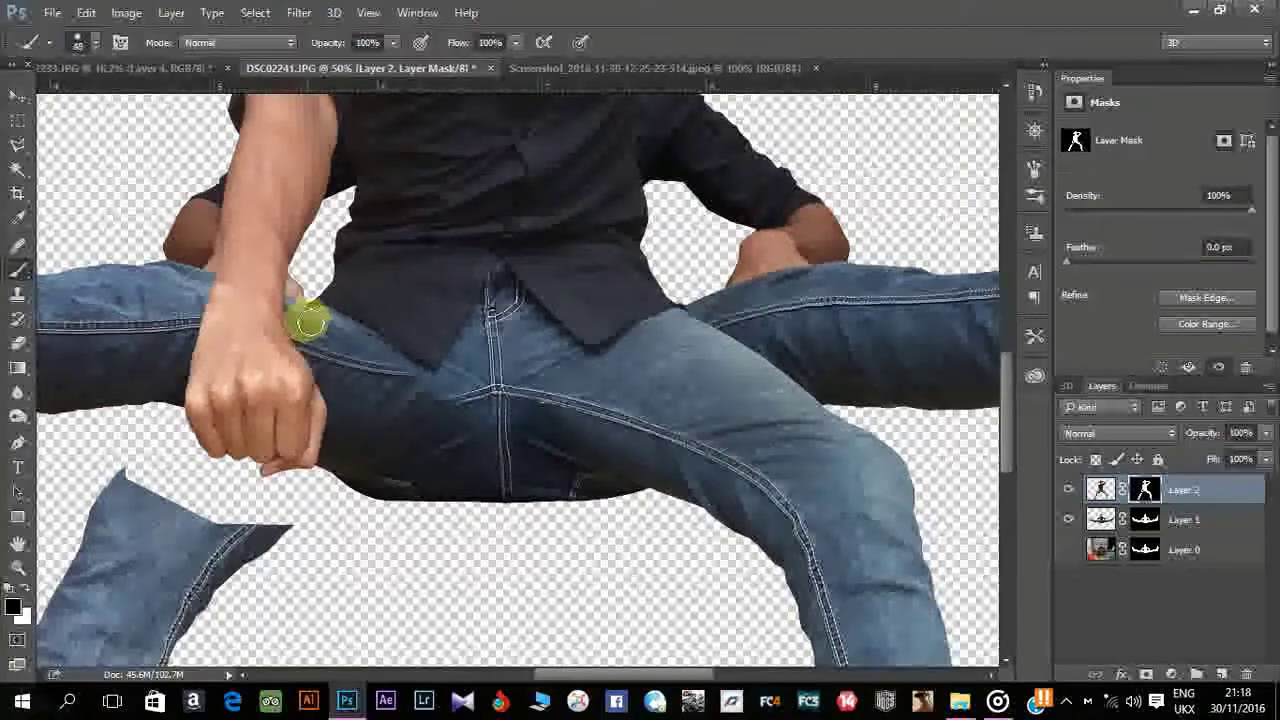
pyautogui.moveTo(383, 352); pyautogui.dragTo(473, 400)
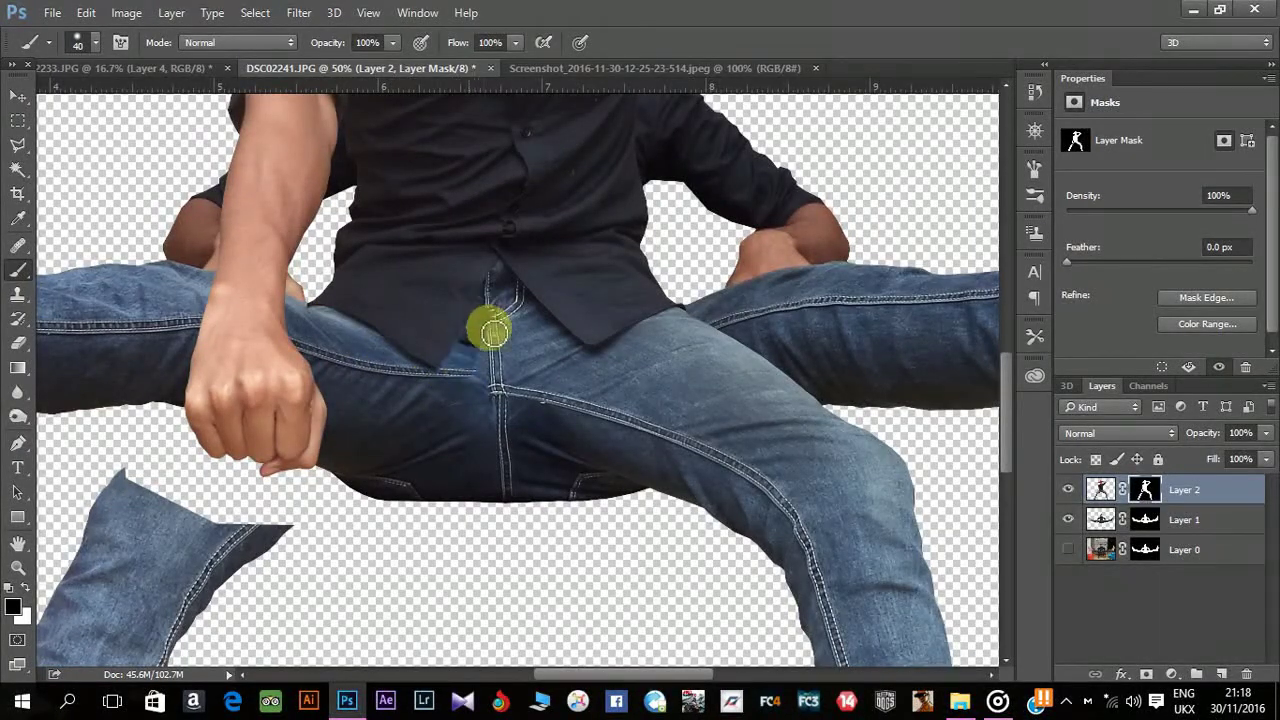
pyautogui.moveTo(493, 333)
pyautogui.mouseDown()
pyautogui.moveTo(471, 423)
pyautogui.moveTo(454, 386)
pyautogui.moveTo(361, 346)
pyautogui.moveTo(447, 399)
pyautogui.moveTo(434, 389)
pyautogui.moveTo(577, 366)
pyautogui.moveTo(563, 403)
pyautogui.moveTo(711, 329)
pyautogui.moveTo(677, 383)
pyautogui.moveTo(734, 349)
pyautogui.moveTo(830, 368)
pyautogui.mouseUp()
pyautogui.moveTo(830, 368); pyautogui.dragTo(652, 372)
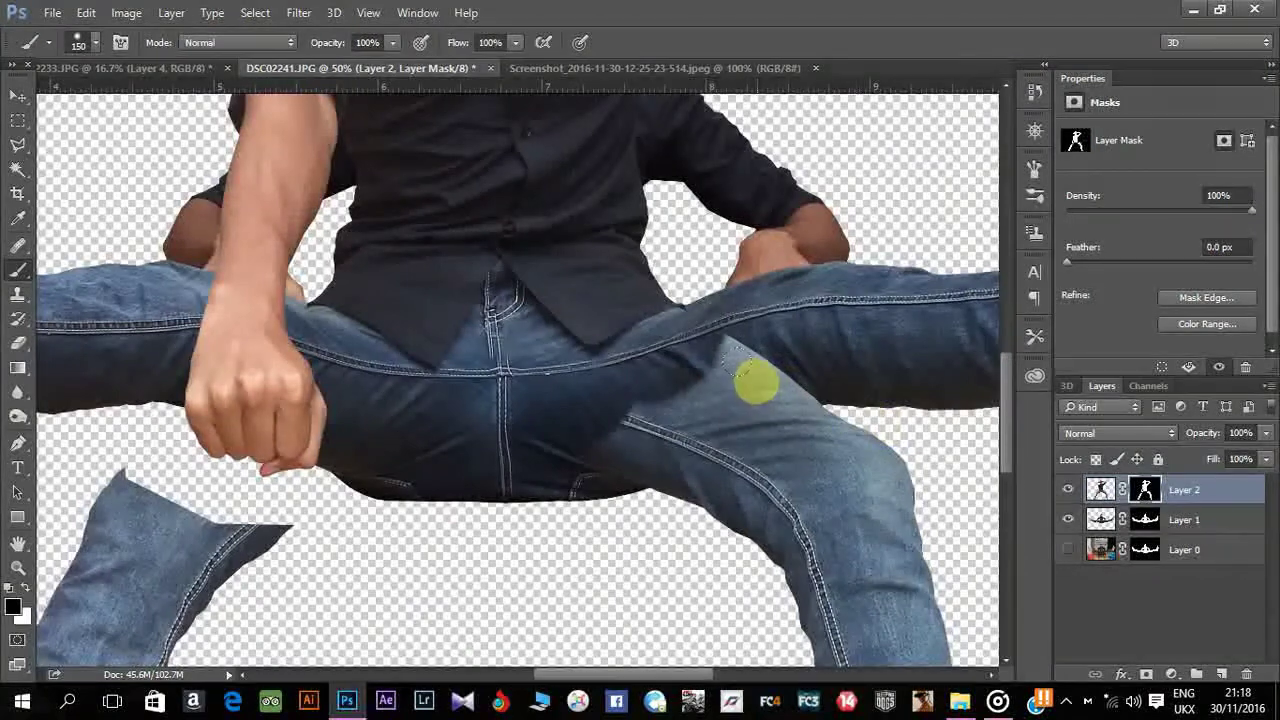
pyautogui.scroll(2, 751, 378)
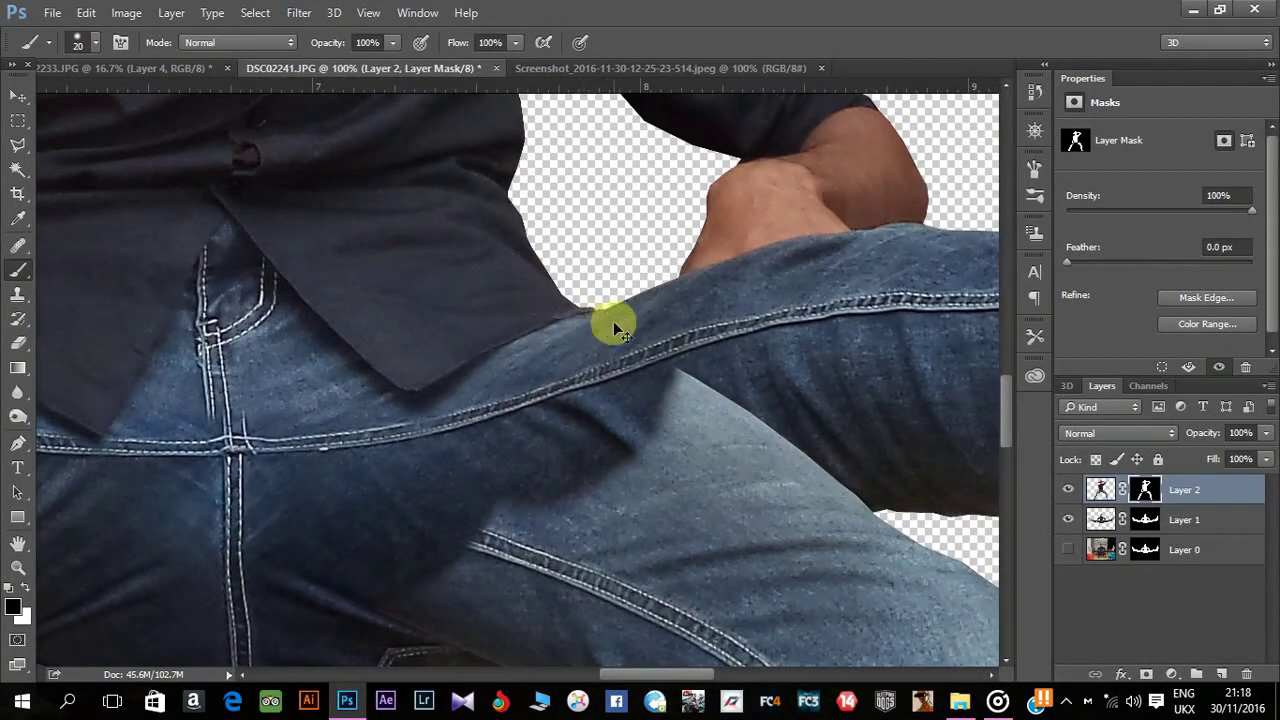
pyautogui.moveTo(601, 327)
pyautogui.mouseDown()
pyautogui.moveTo(646, 360)
pyautogui.moveTo(593, 343)
pyautogui.mouseUp()
# Enlarge the brush to 500 px and mask away the bent lower right and left legs.
pyautogui.press(']')
pyautogui.press(']')
pyautogui.scroll(-2, 605, 335)
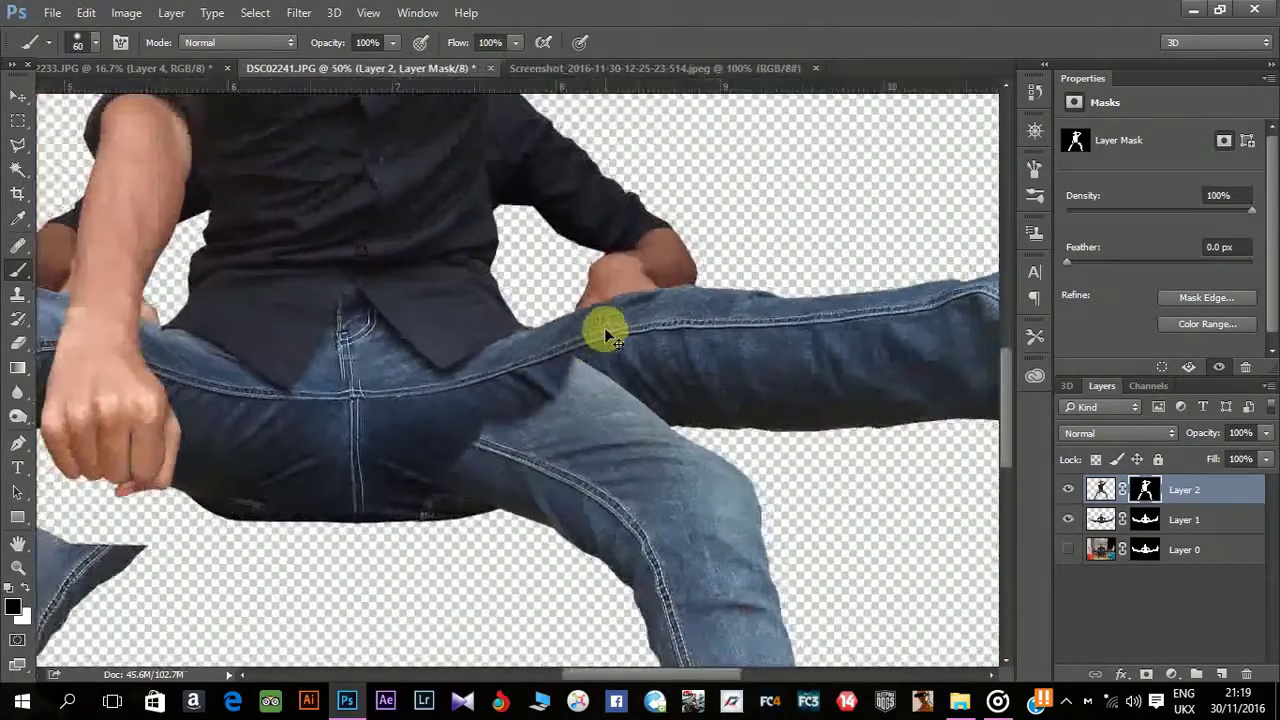
pyautogui.scroll(-1, 606, 331)
pyautogui.press(']')
pyautogui.press(']')
pyautogui.press(']')
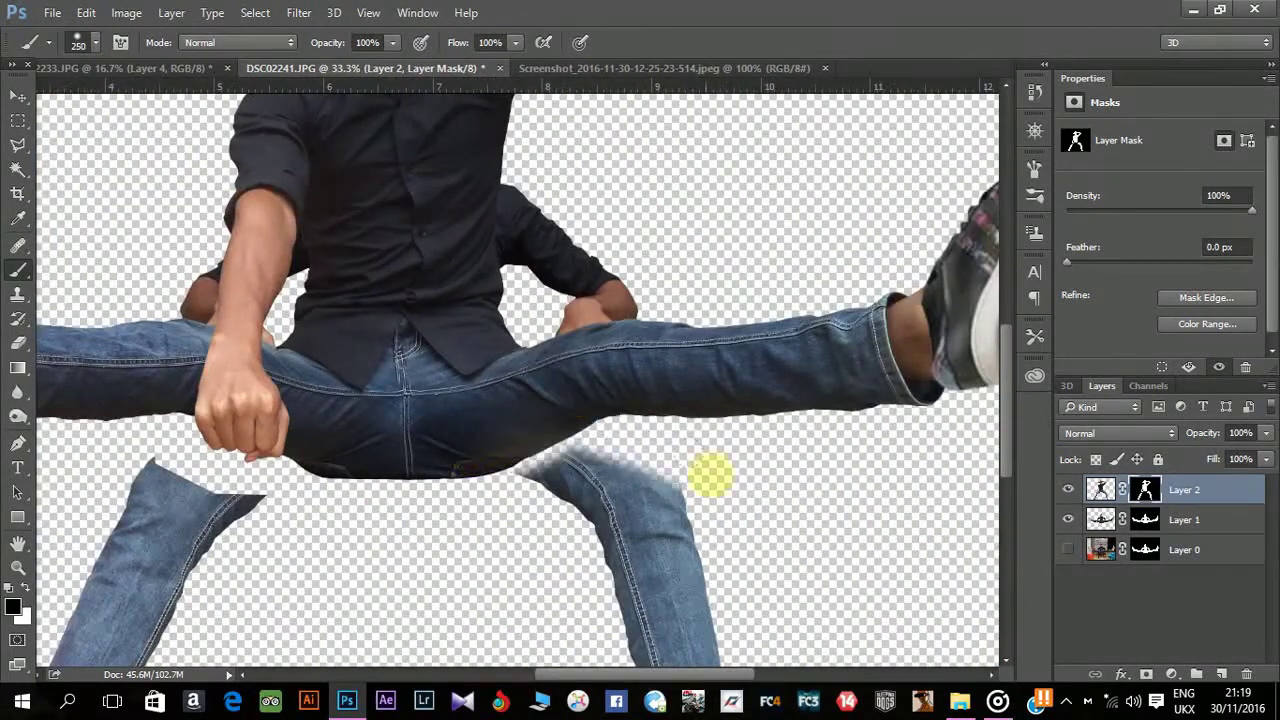
pyautogui.moveTo(453, 430)
pyautogui.mouseDown()
pyautogui.moveTo(557, 500)
pyautogui.moveTo(614, 514)
pyautogui.moveTo(651, 586)
pyautogui.mouseUp()
pyautogui.scroll(-2, 590, 468)
pyautogui.press(']')
pyautogui.press(']')
pyautogui.press(']')
pyautogui.moveTo(430, 500); pyautogui.dragTo(330, 470)
pyautogui.hotkey('ctrl', 'z')
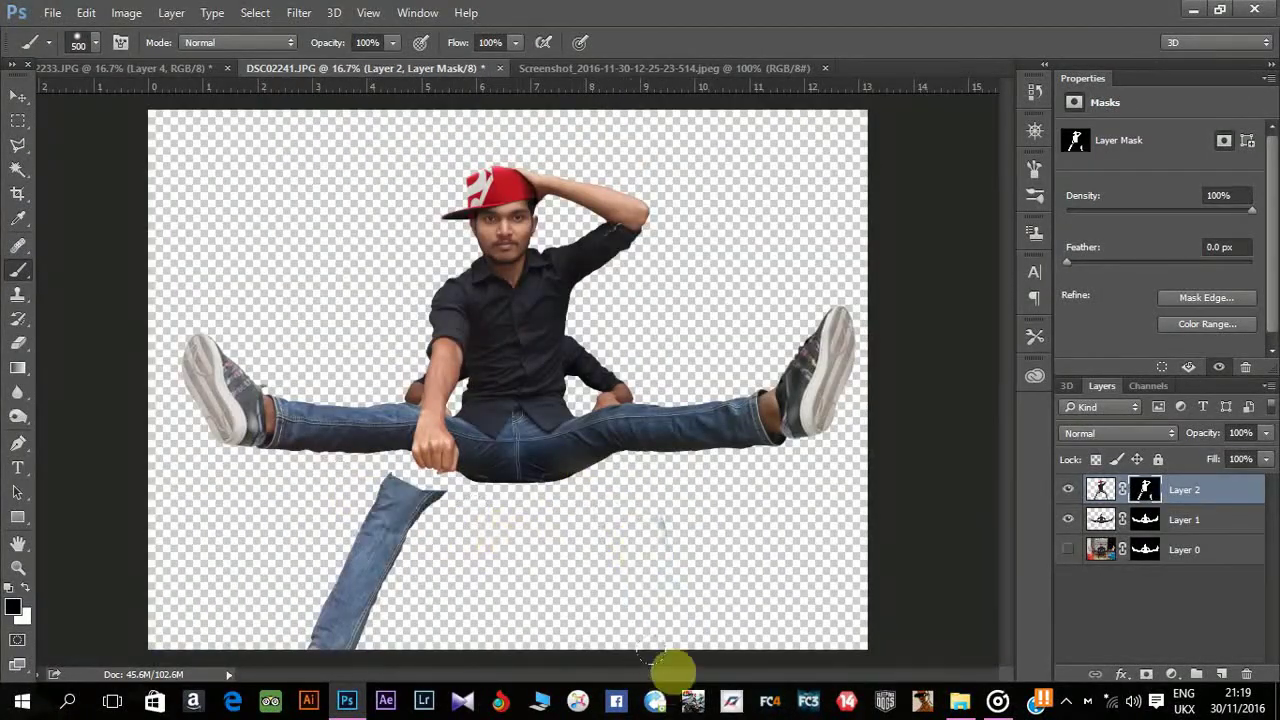
pyautogui.rightClick(628, 508)
pyautogui.moveTo(473, 585)
pyautogui.mouseDown()
pyautogui.moveTo(423, 520)
pyautogui.moveTo(343, 491)
pyautogui.moveTo(360, 645)
pyautogui.mouseUp()
# Target Layer 1's mask and outline the hidden hand behind the body with a polygonal selection.
pyautogui.click(1157, 522)
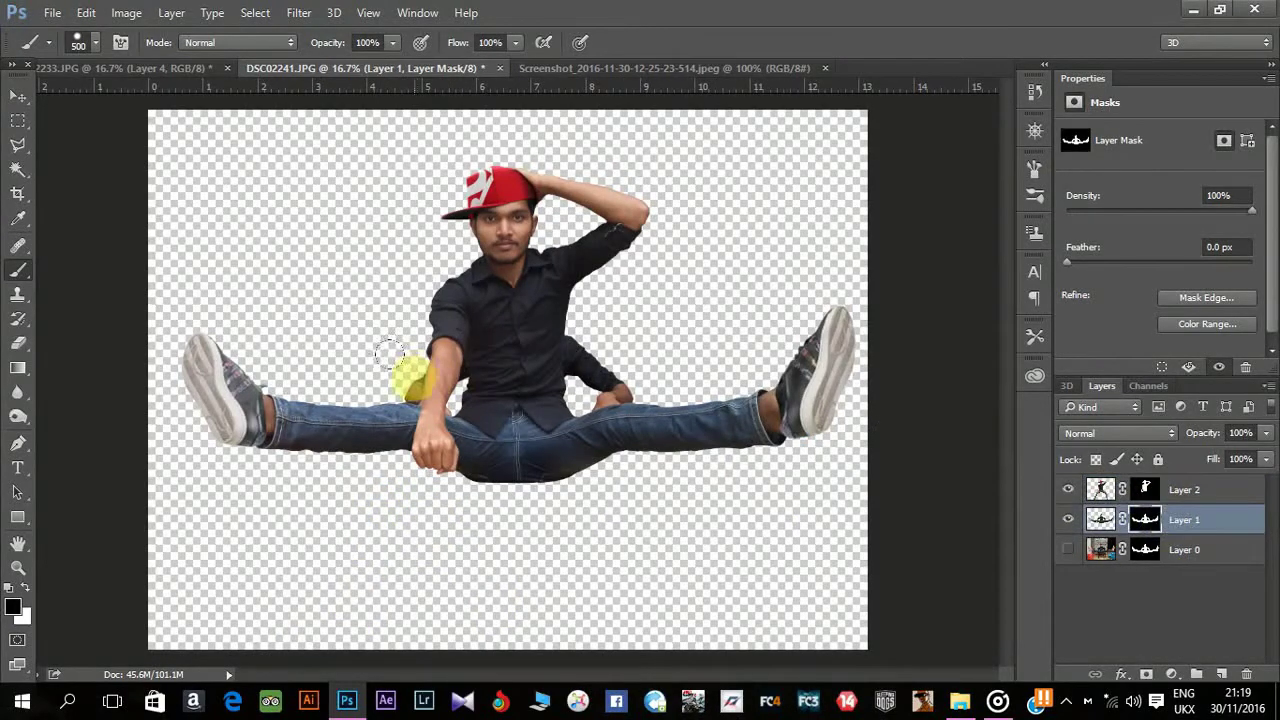
pyautogui.scroll(5, 434, 362)
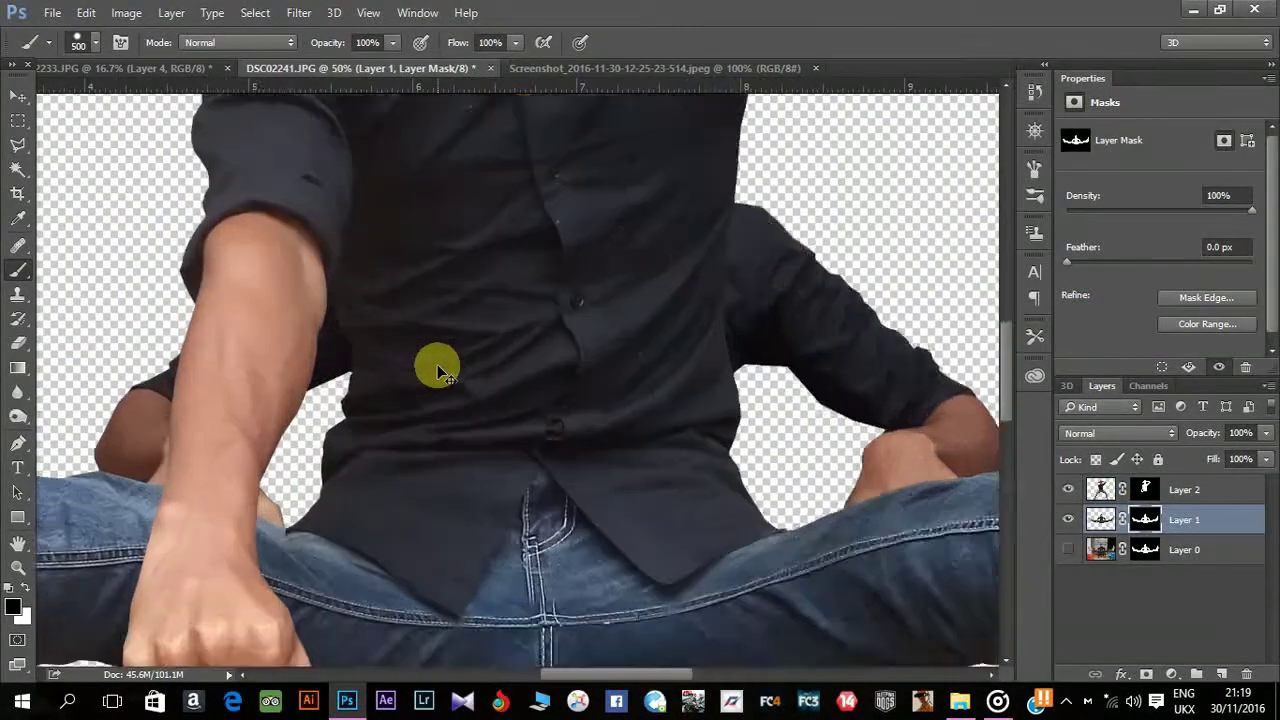
pyautogui.press('l')
pyautogui.scroll(-3, 280, 220)
pyautogui.scroll(1, 614, 471)
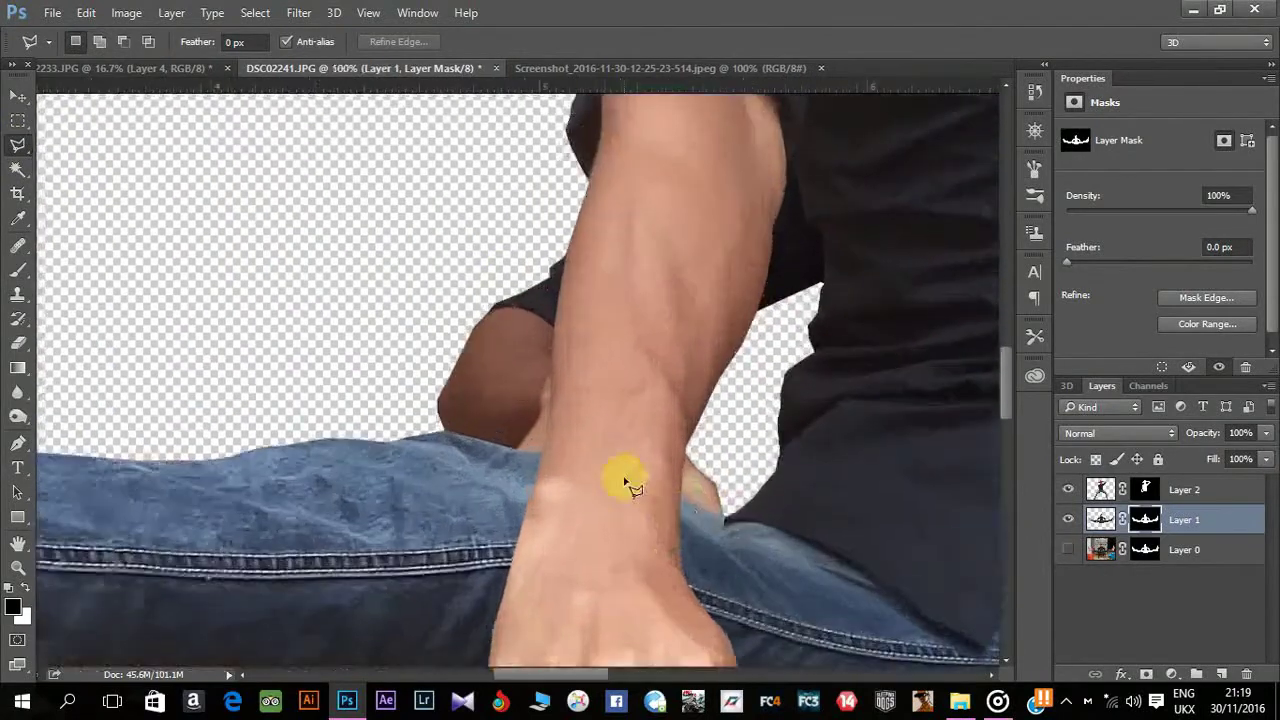
pyautogui.click(680, 501)
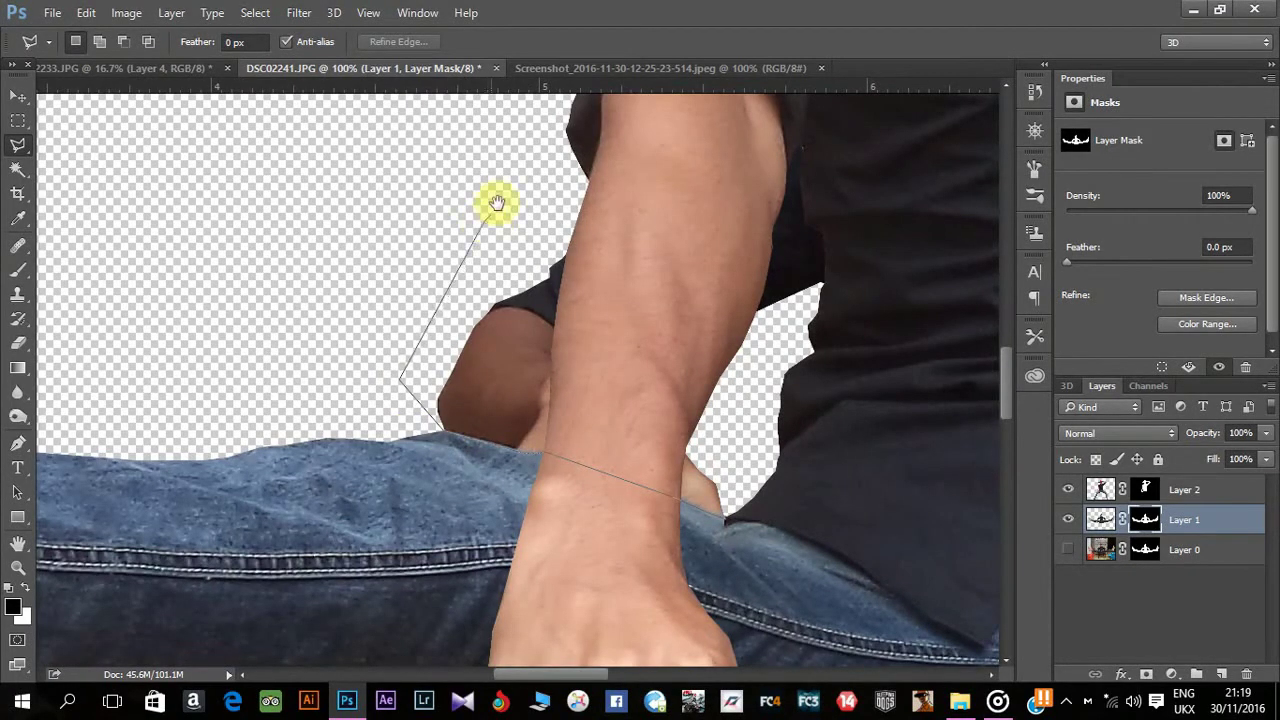
pyautogui.moveTo(497, 204); pyautogui.dragTo(626, 177)
pyautogui.click(700, 95)
pyautogui.click(770, 205)
pyautogui.click(710, 420)
pyautogui.doubleClick(510, 470)
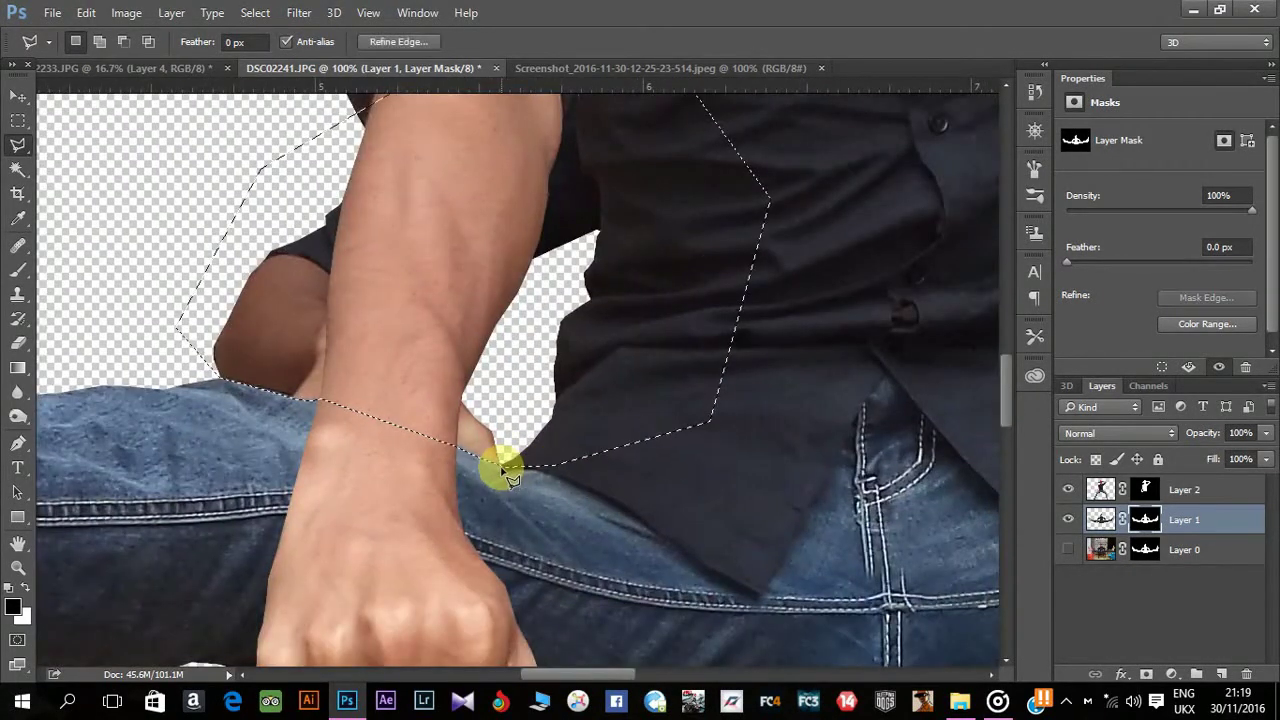
# Paint the outlined hand black on the mask and deselect.
pyautogui.press('b')
pyautogui.rightClick(414, 257)
pyautogui.press('Escape')
pyautogui.moveTo(277, 294)
pyautogui.mouseDown()
pyautogui.moveTo(385, 471)
pyautogui.moveTo(466, 314)
pyautogui.mouseUp()
pyautogui.hotkey('ctrl', 'd')
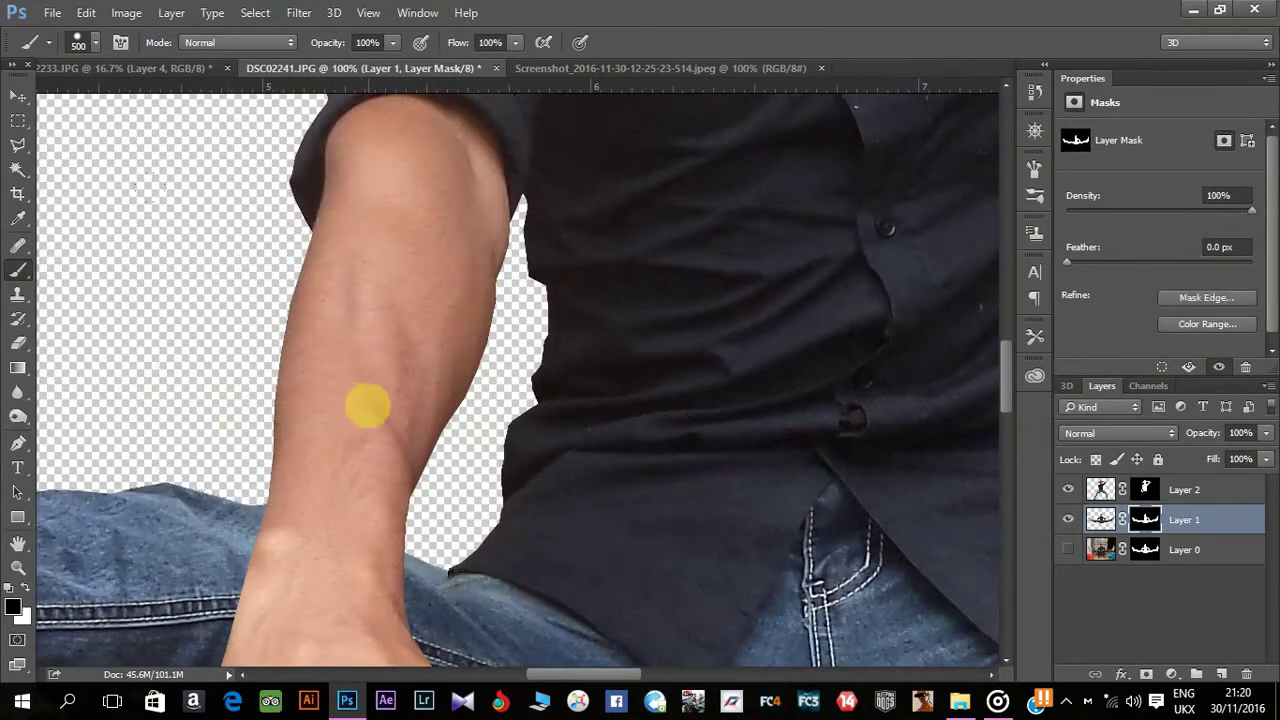
# Zoom in and outline the arm resting on the knee with a polygonal selection.
pyautogui.click(18, 145)
pyautogui.moveTo(894, 494); pyautogui.dragTo(420, 466)
pyautogui.hotkey('ctrl', '+')
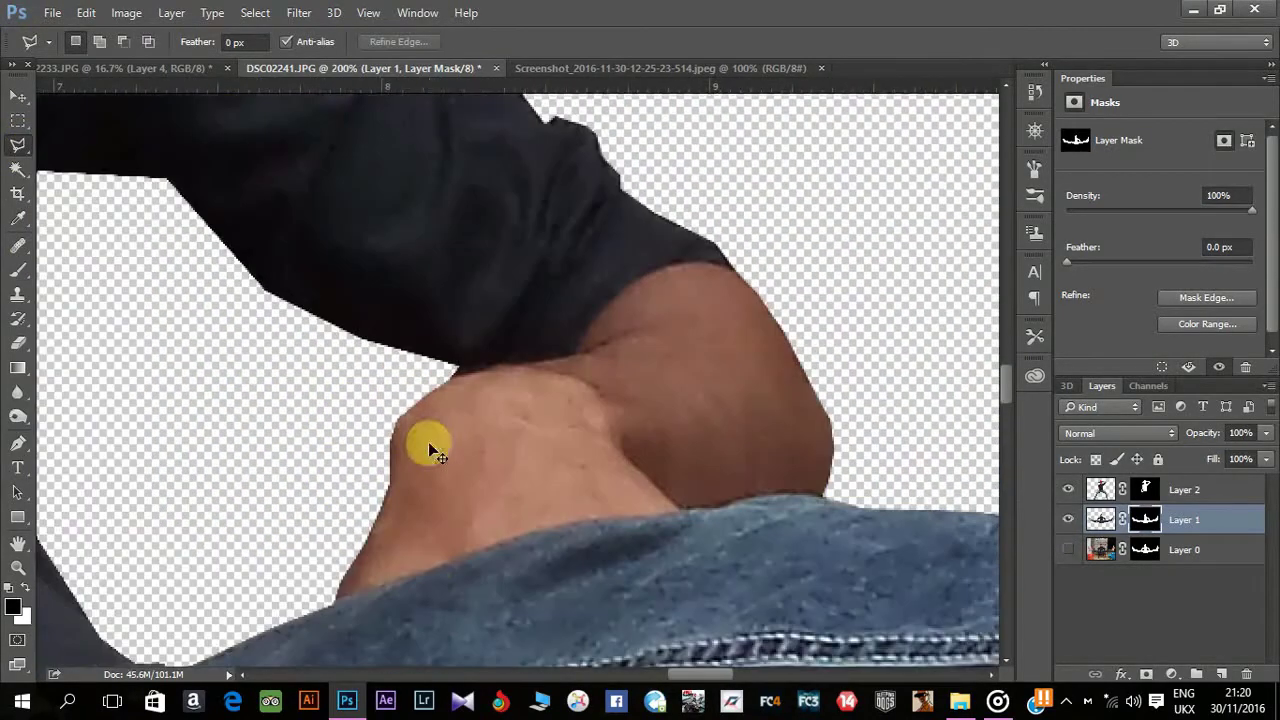
pyautogui.hotkey('ctrl', '-')
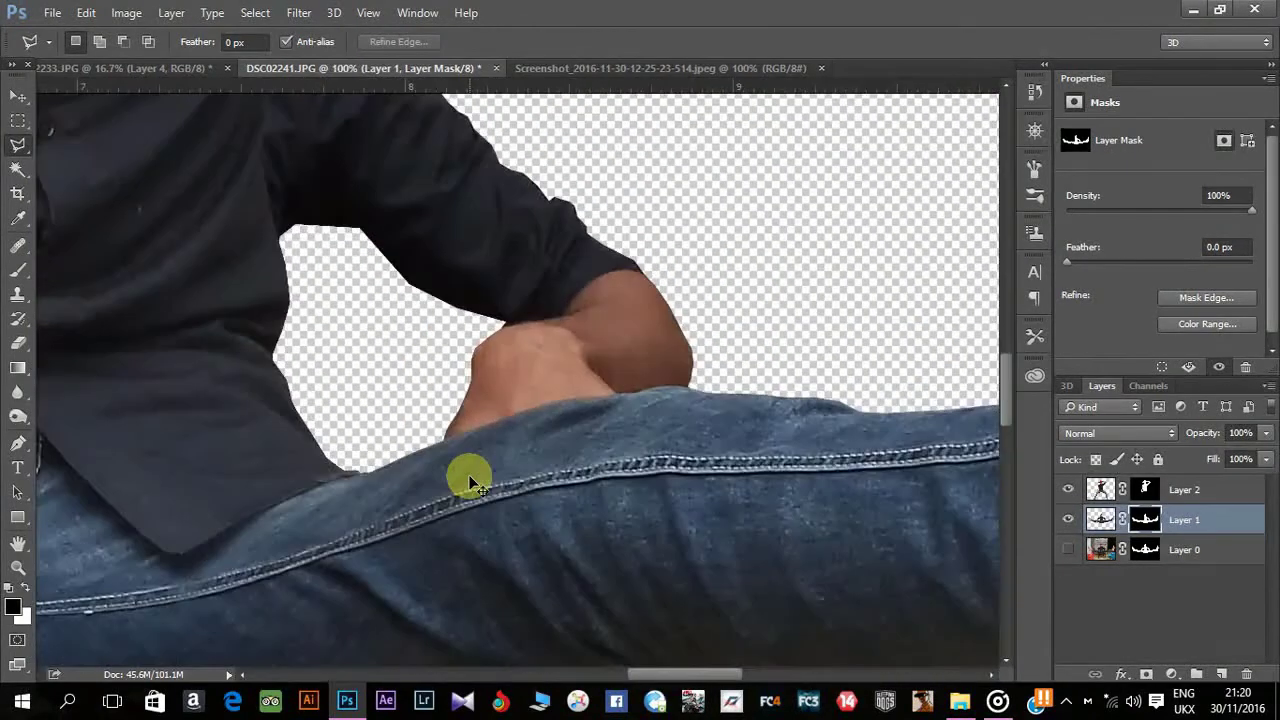
pyautogui.hotkey('ctrl', '+')
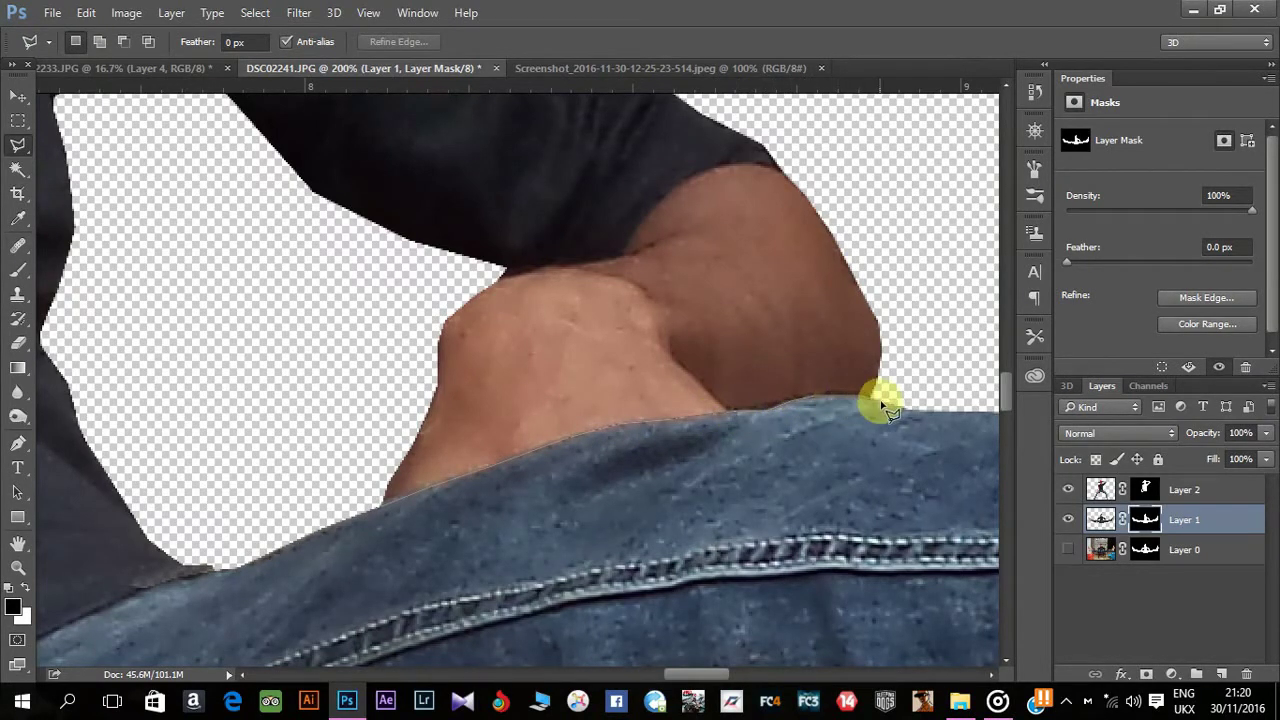
pyautogui.scroll(-1, 885, 405)
pyautogui.scroll(-1, 957, 320)
pyautogui.scroll(-1, 951, 323)
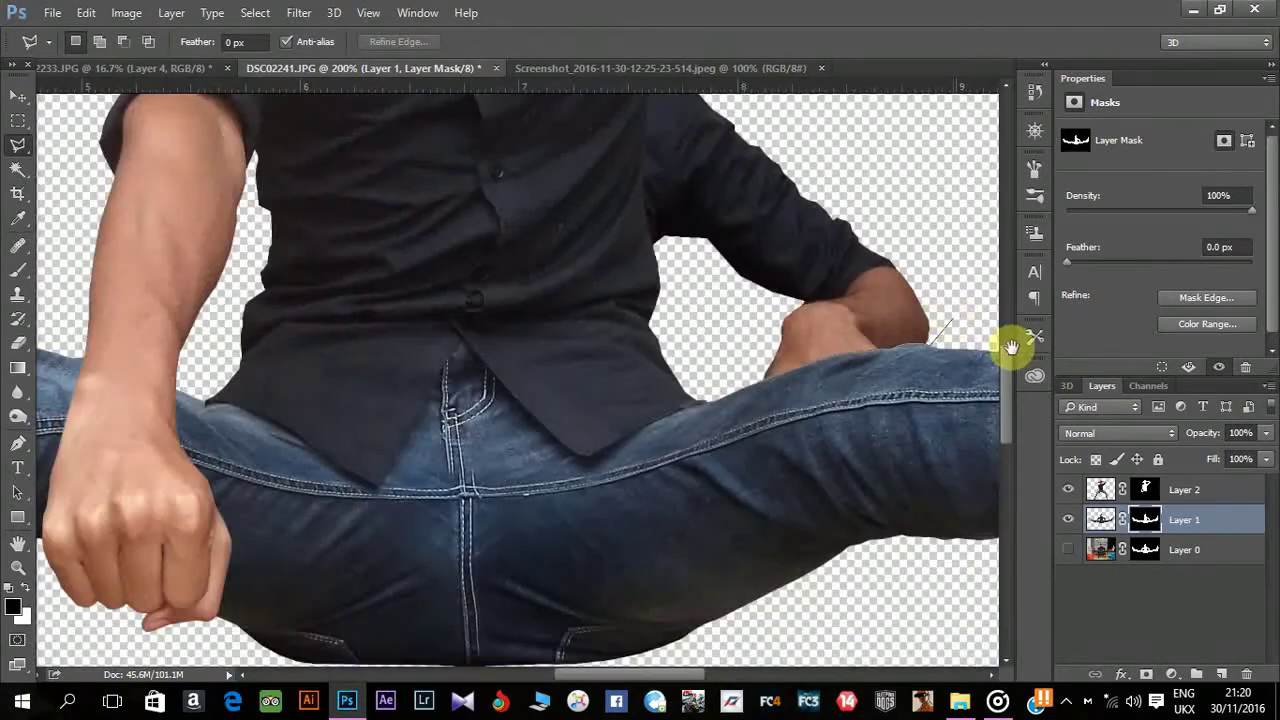
pyautogui.scroll(2, 1000, 350)
pyautogui.click(838, 370)
pyautogui.scroll(1, 700, 300)
pyautogui.click(437, 185)
pyautogui.click(619, 623)
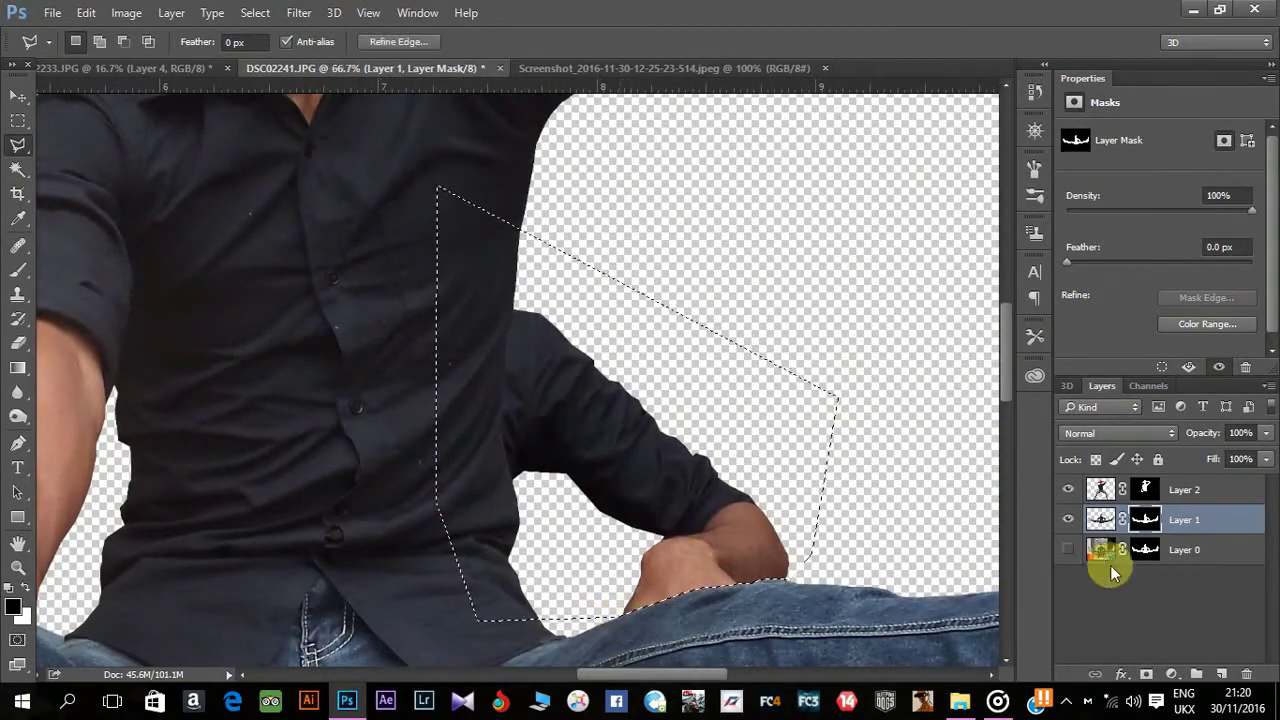
# Paint the arm on the knee out of the mask and deselect.
pyautogui.click(18, 270)
pyautogui.moveTo(611, 443)
pyautogui.mouseDown()
pyautogui.moveTo(525, 312)
pyautogui.moveTo(709, 531)
pyautogui.mouseUp()
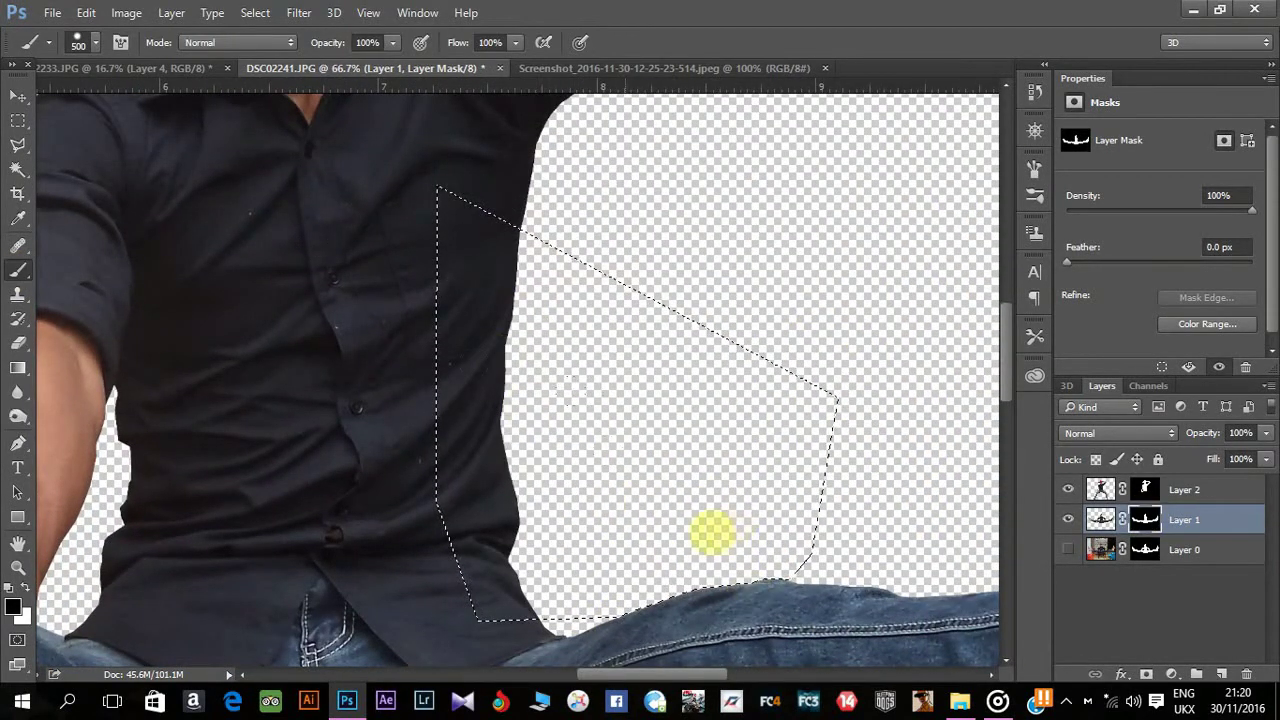
pyautogui.hotkey('ctrl', 'd')
pyautogui.scroll(-2, 750, 517)
pyautogui.scroll(-1, 757, 527)
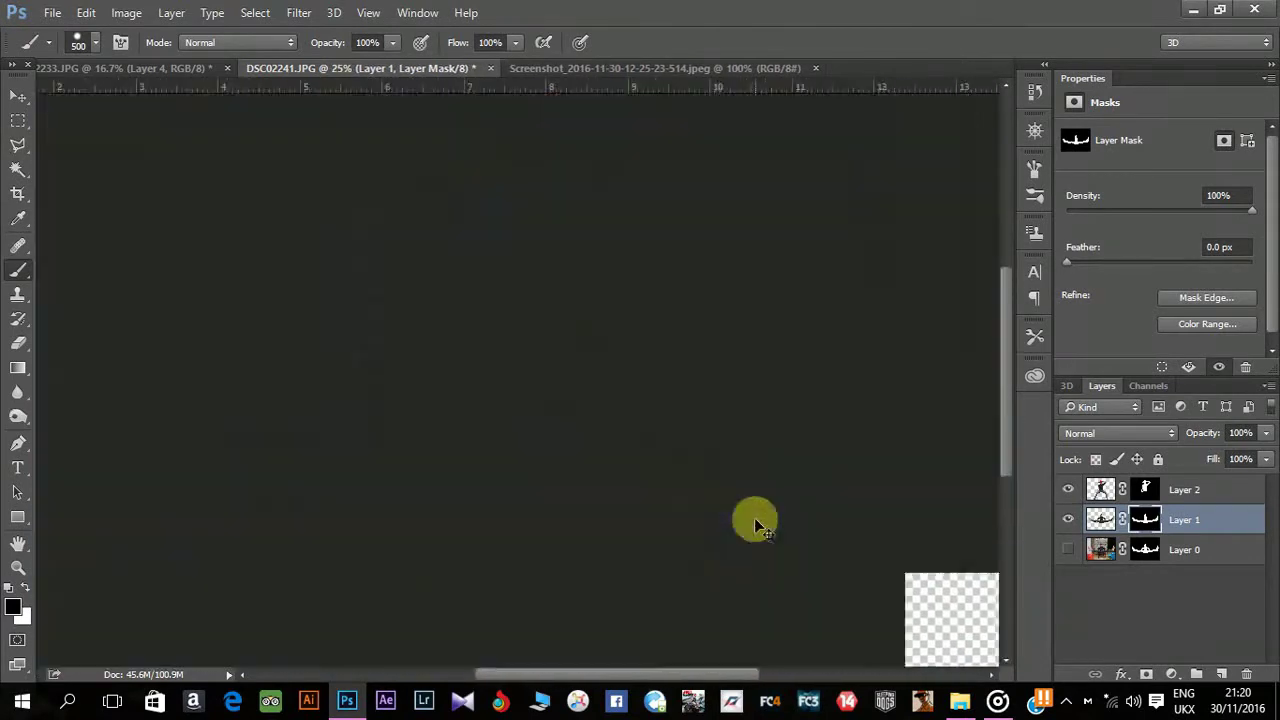
# Float the Marble-mosaic tile document beside the road photo 0052.jpg.
pyautogui.click(1064, 697)
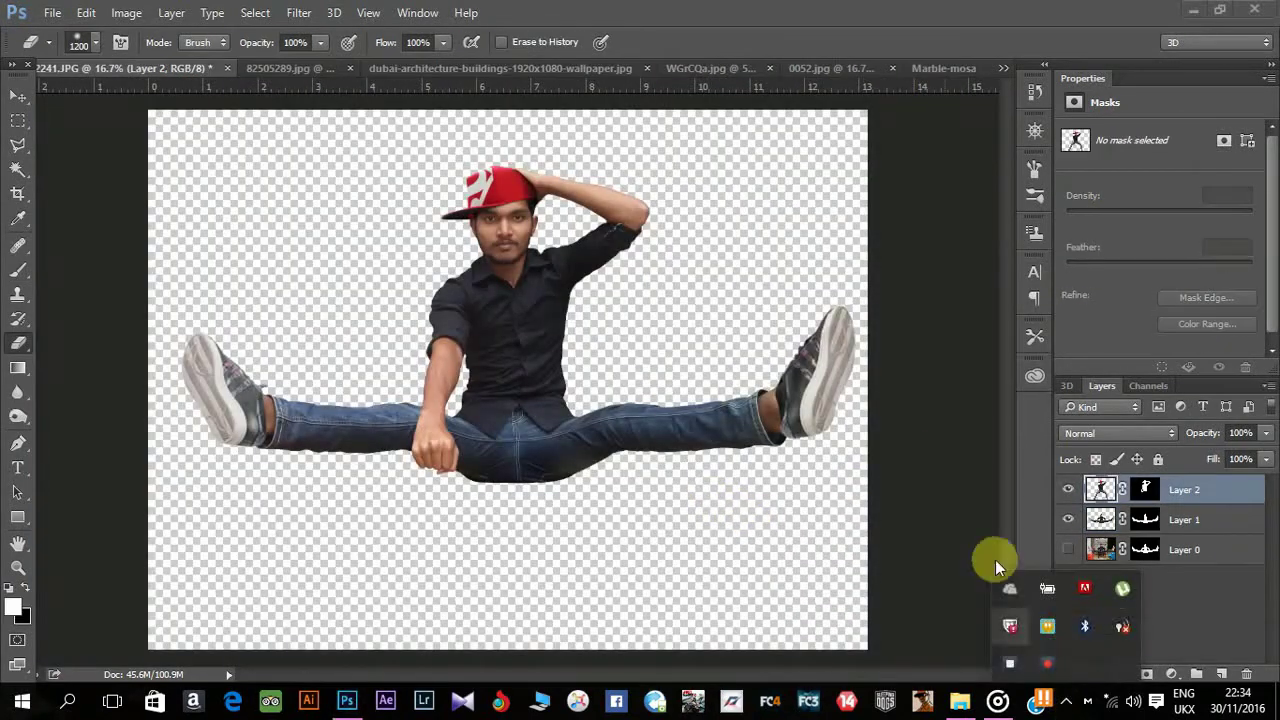
pyautogui.click(923, 69)
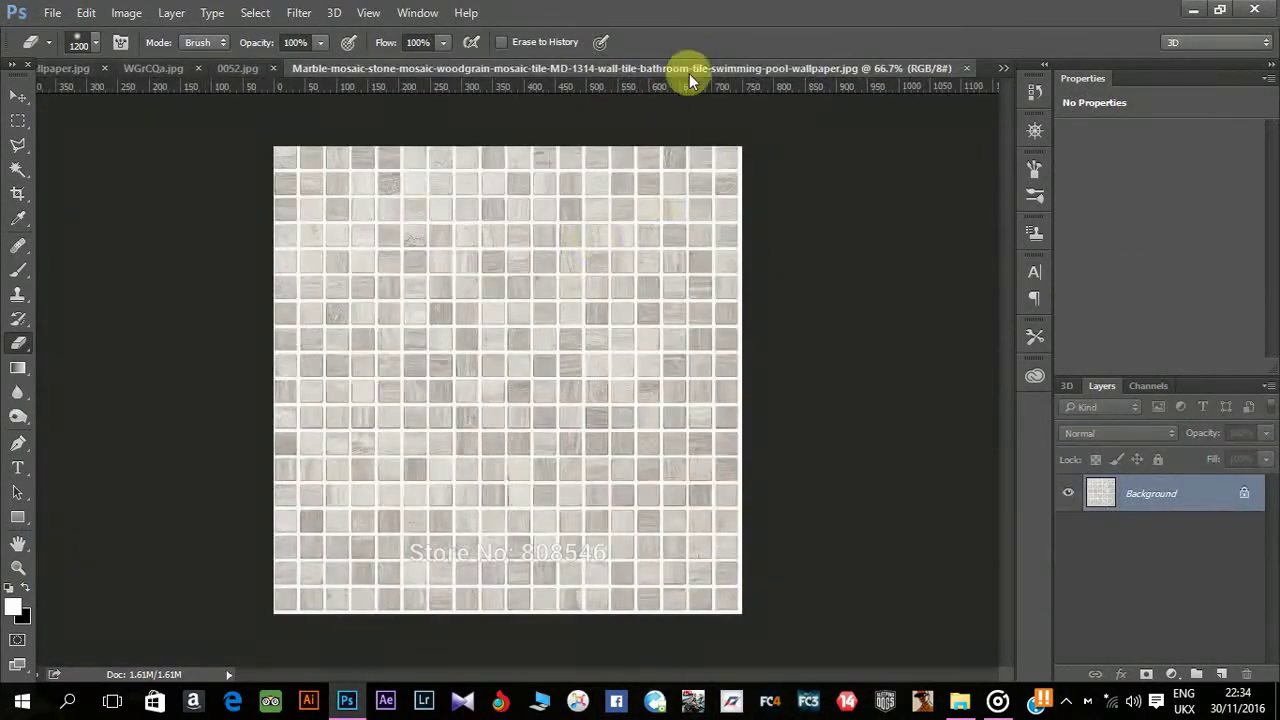
pyautogui.moveTo(917, 68); pyautogui.dragTo(924, 81)
pyautogui.click(967, 68)
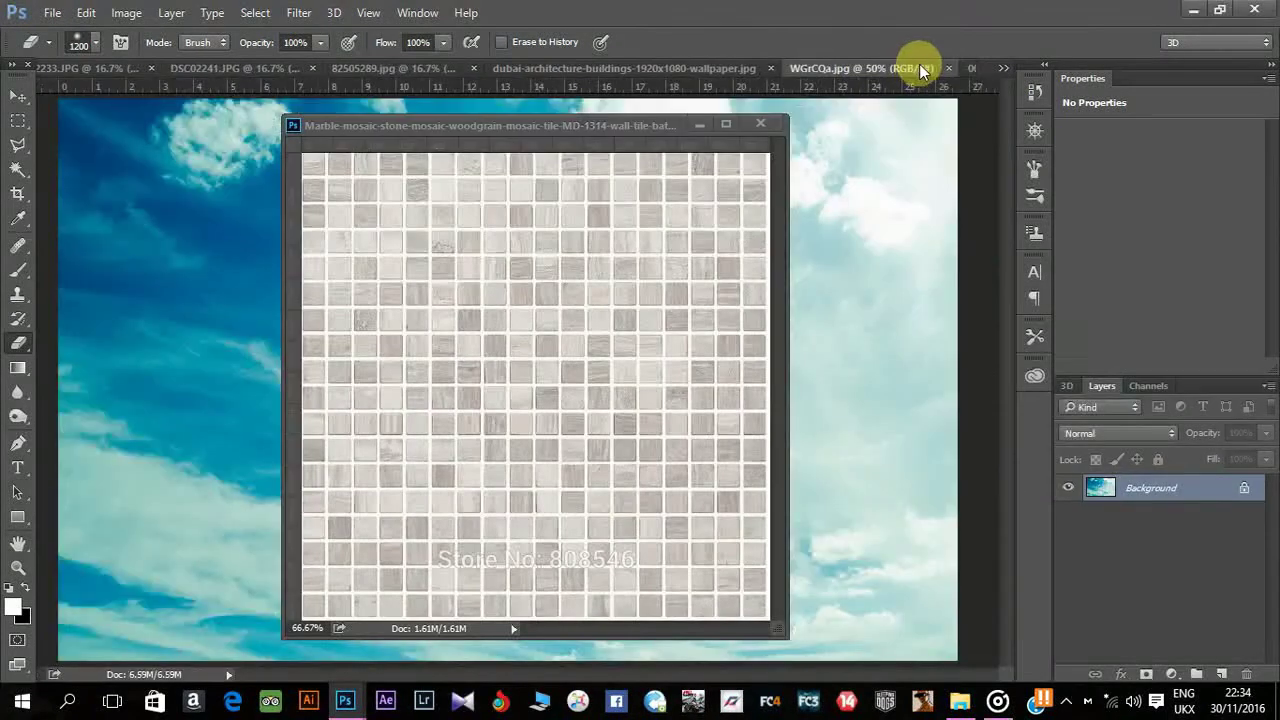
pyautogui.click(967, 68)
pyautogui.moveTo(688, 125); pyautogui.dragTo(1188, 46)
# Copy the tile image onto 0052.jpg, close its document, and scale the new layer to cover the scene.
pyautogui.click(18, 96)
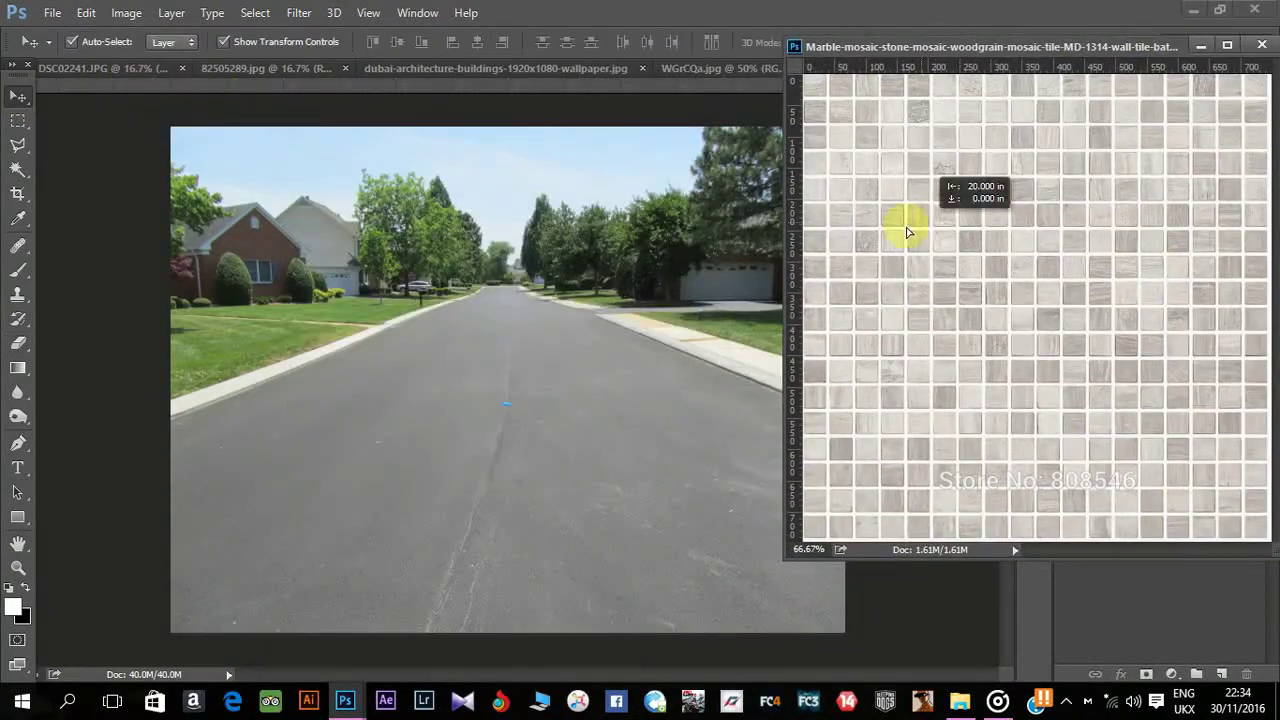
pyautogui.moveTo(903, 223); pyautogui.dragTo(531, 310)
pyautogui.click(1200, 45)
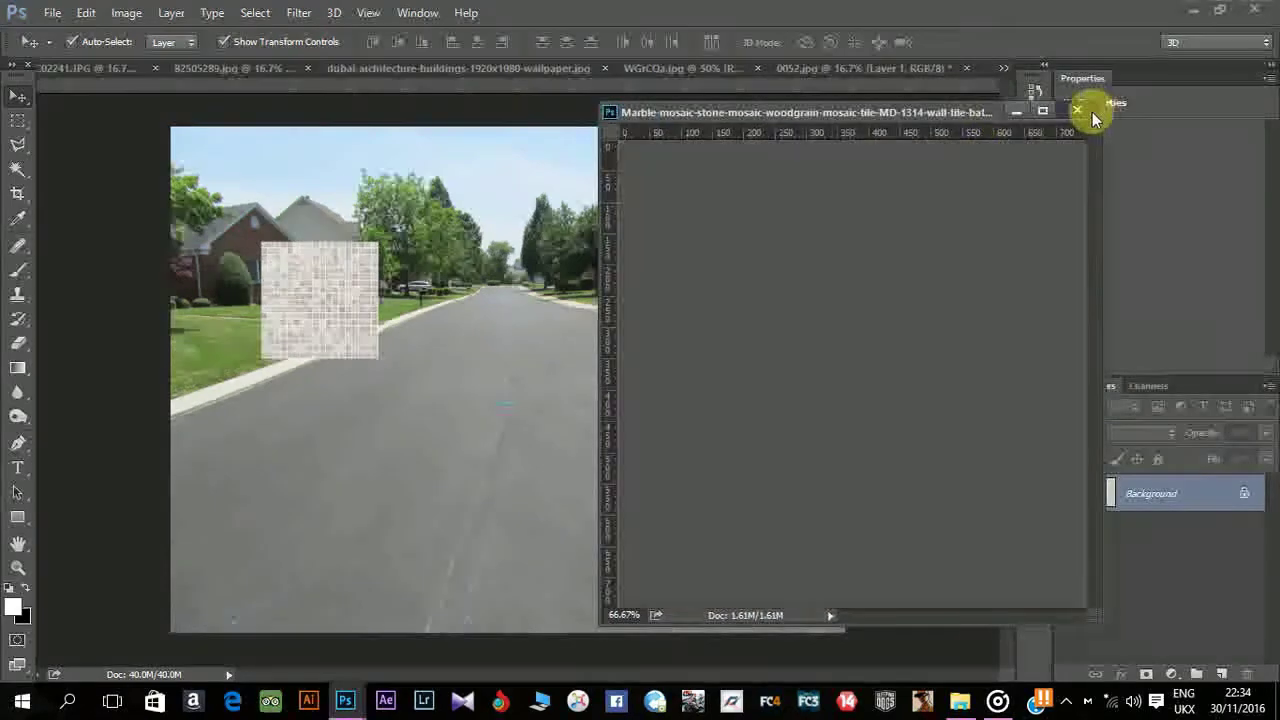
pyautogui.moveTo(377, 357)
pyautogui.mouseDown()
pyautogui.moveTo(694, 597)
pyautogui.moveTo(668, 480)
pyautogui.moveTo(737, 606)
pyautogui.mouseUp()
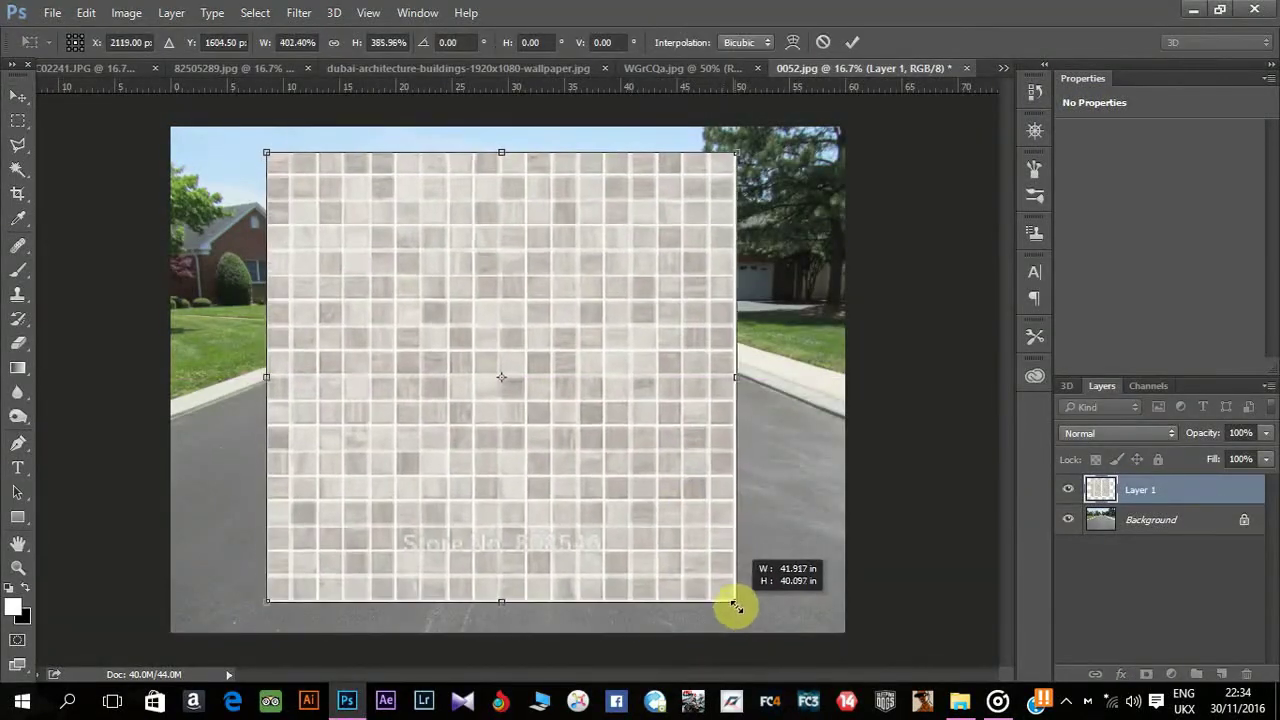
pyautogui.press('Return')
pyautogui.click(299, 12)
pyautogui.moveTo(410, 219)
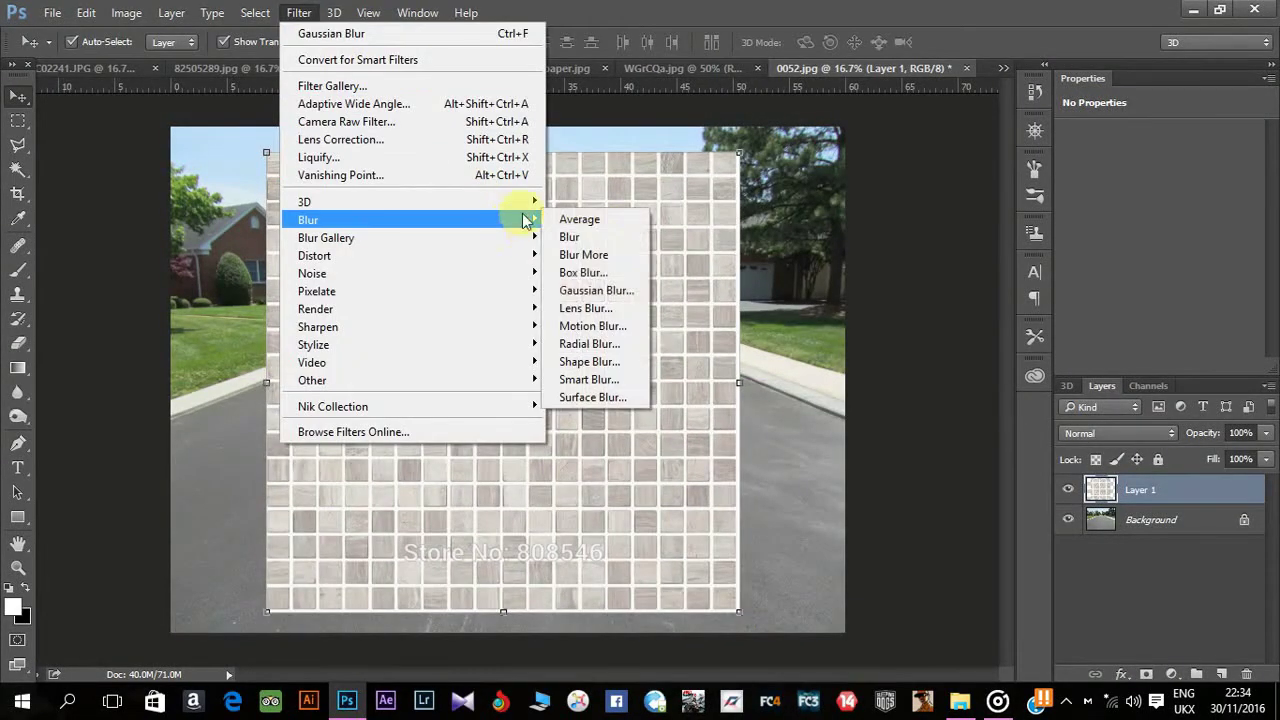
# Apply Motion Blur to the tile layer with angle 90° and distance 40 pixels.
pyautogui.click(612, 328)
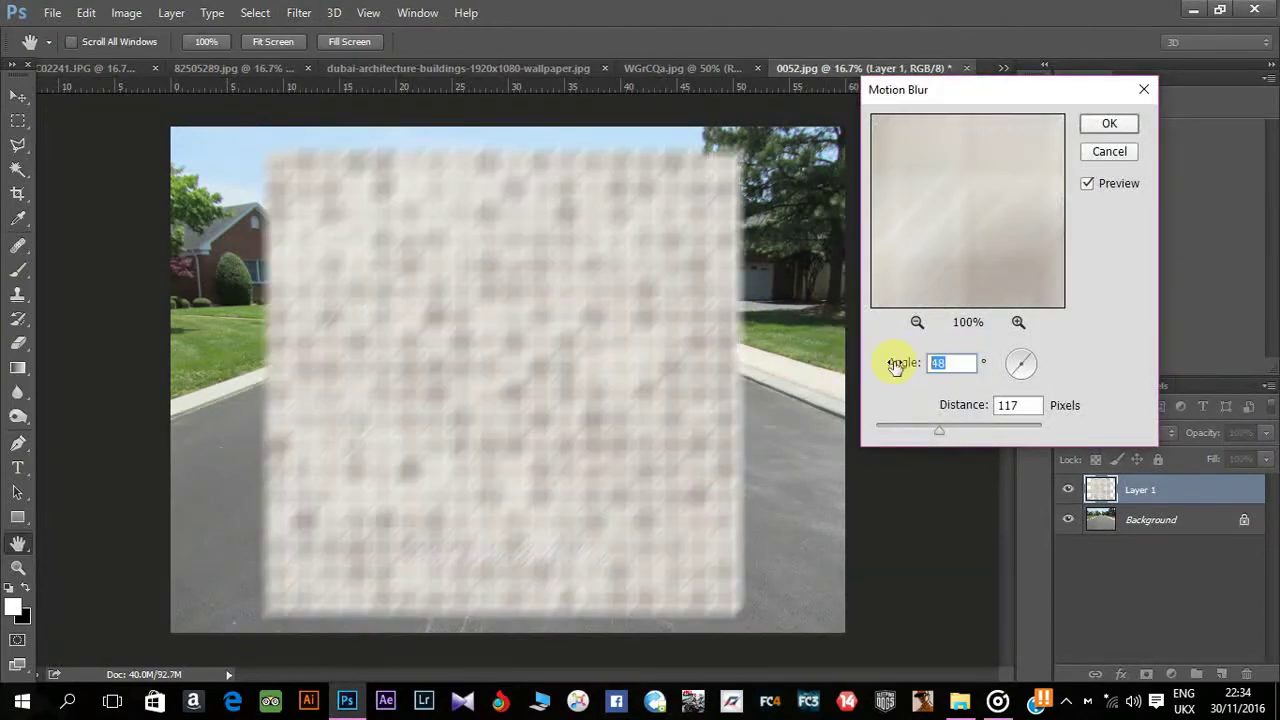
pyautogui.write('0')
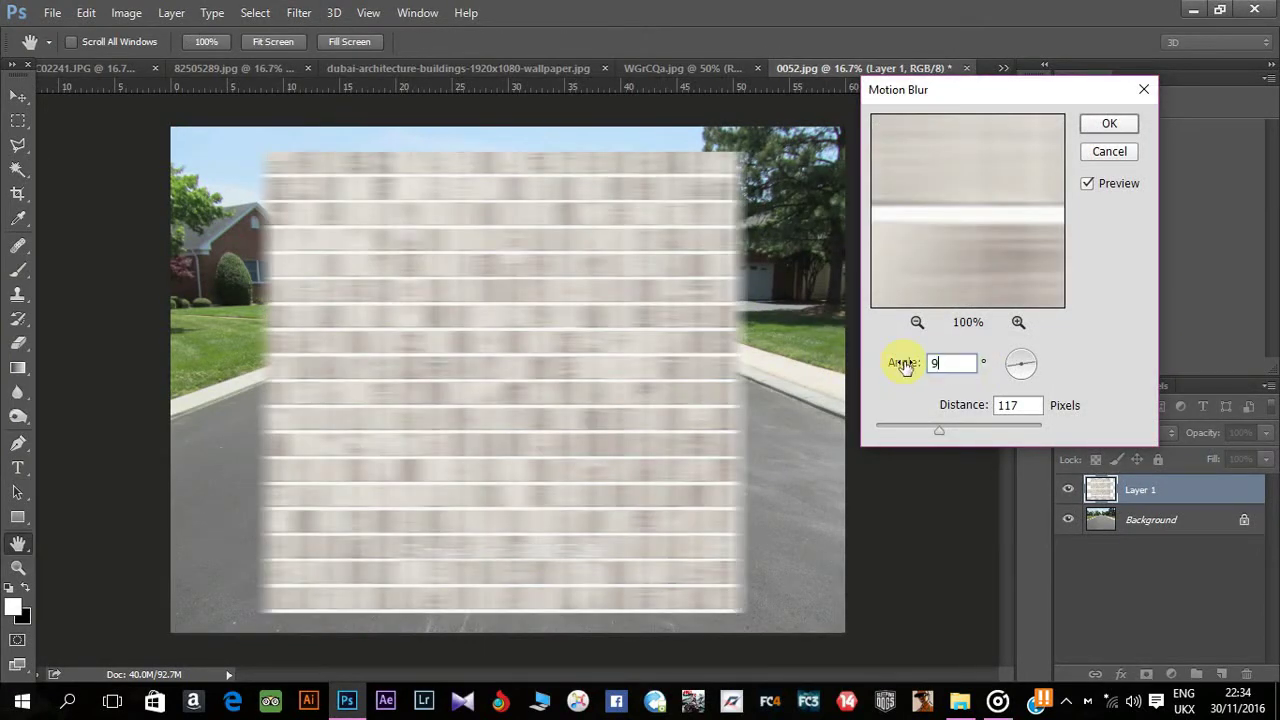
pyautogui.write('0')
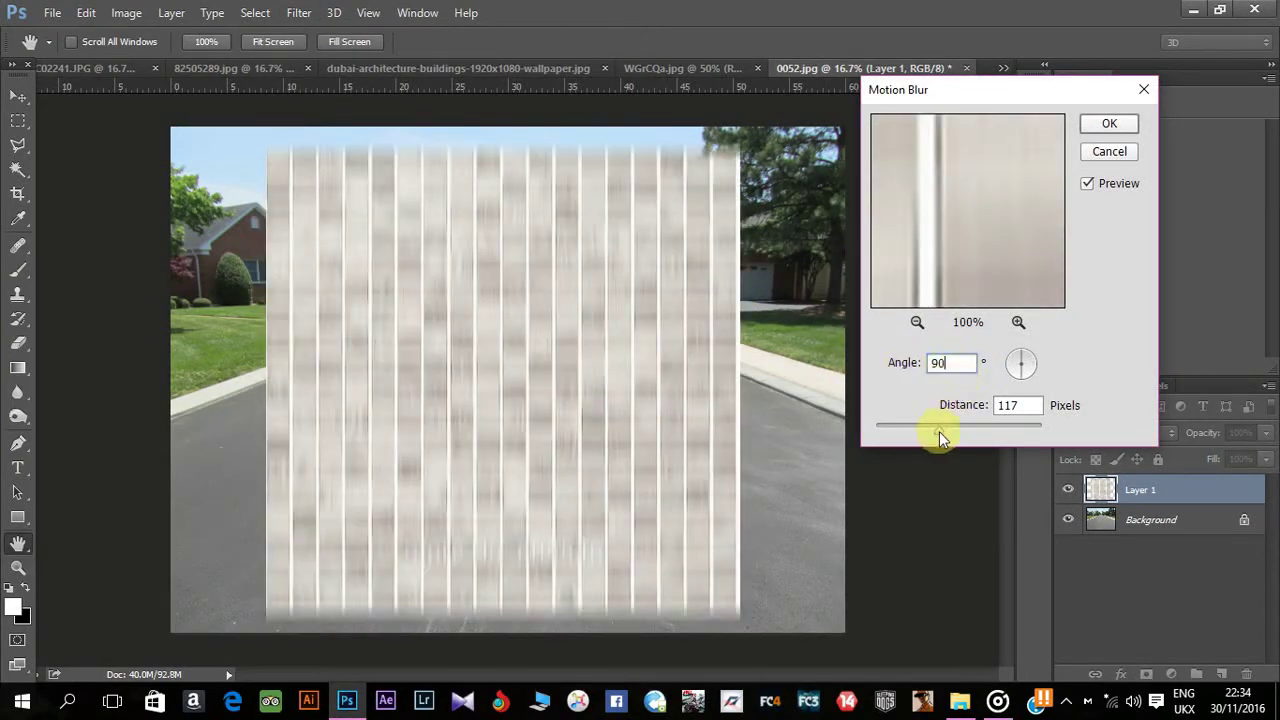
pyautogui.moveTo(939, 431)
pyautogui.mouseDown()
pyautogui.moveTo(893, 432)
pyautogui.moveTo(917, 430)
pyautogui.mouseUp()
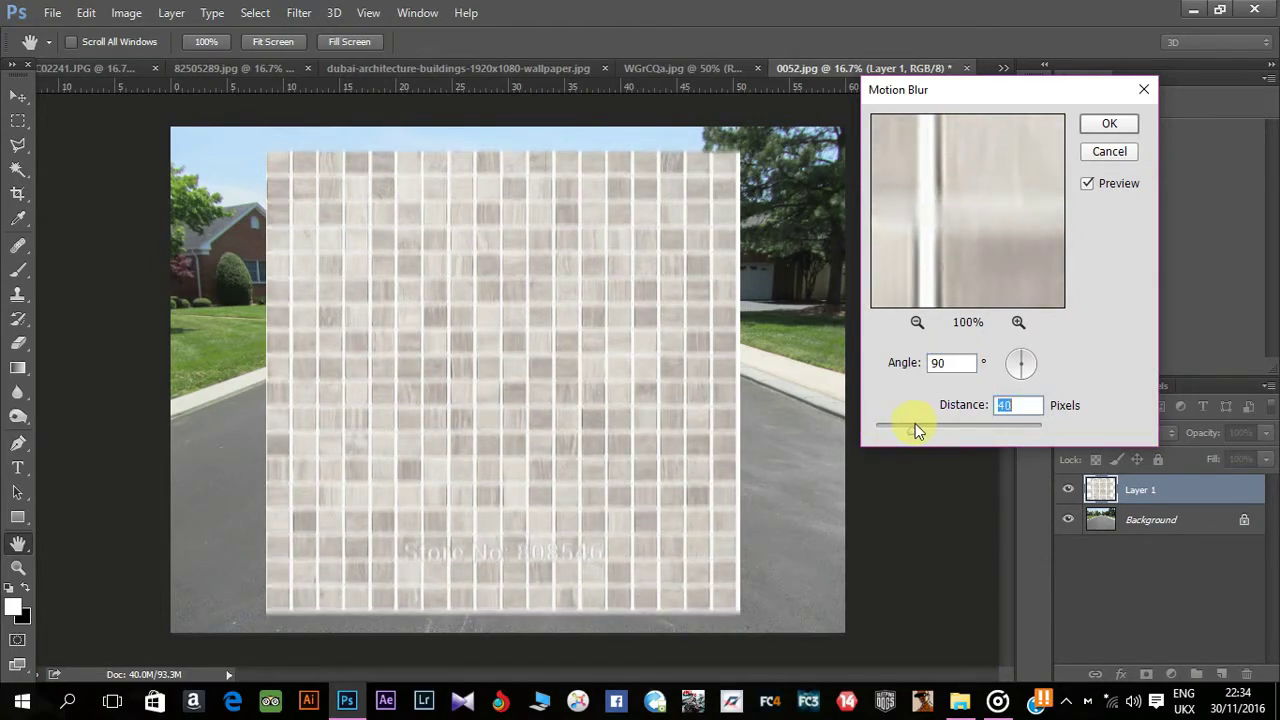
pyautogui.click(1120, 122)
# Skew the tile layer into a trapezoid narrowing toward the road's vanishing point.
pyautogui.press('v')
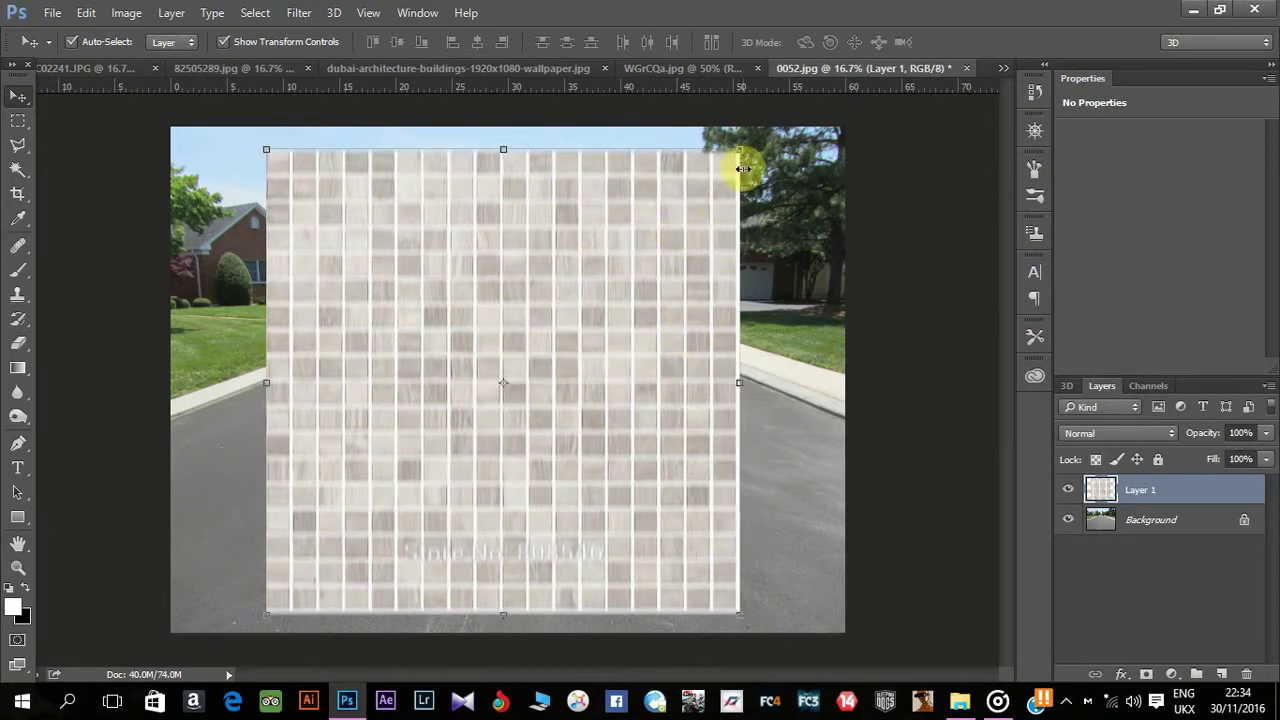
pyautogui.hotkey('ctrl', 't')
pyautogui.rightClick(741, 152)
pyautogui.click(760, 234)
pyautogui.moveTo(738, 149); pyautogui.dragTo(554, 149)
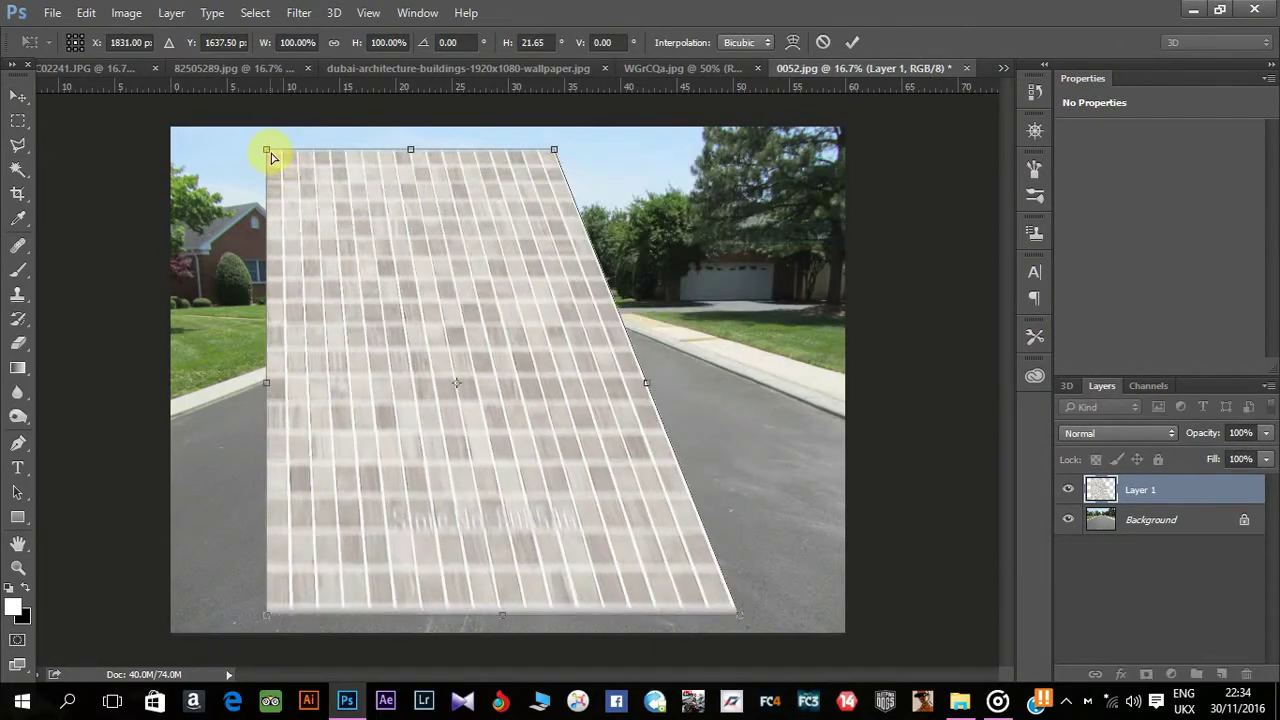
pyautogui.moveTo(268, 151)
pyautogui.mouseDown()
pyautogui.moveTo(483, 150)
pyautogui.moveTo(573, 266)
pyautogui.mouseUp()
pyautogui.moveTo(482, 187)
pyautogui.mouseDown()
pyautogui.moveTo(480, 263)
pyautogui.moveTo(447, 232)
pyautogui.mouseUp()
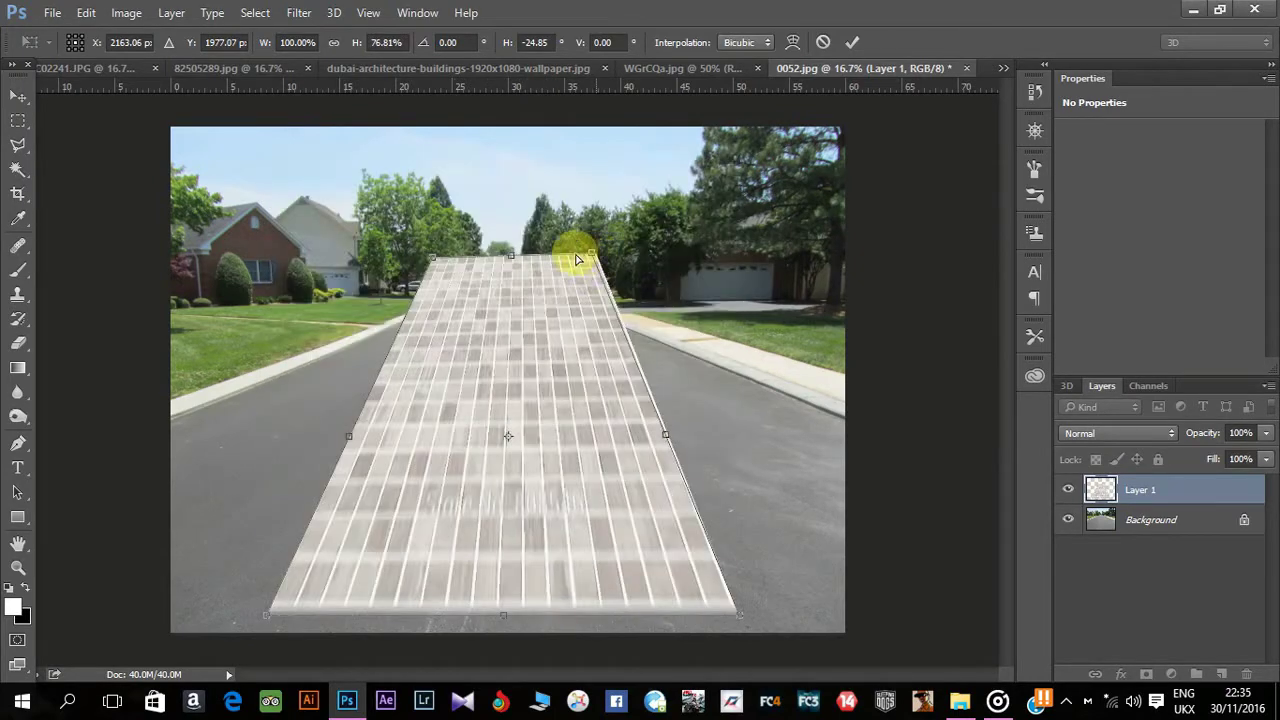
pyautogui.moveTo(594, 256); pyautogui.dragTo(536, 255)
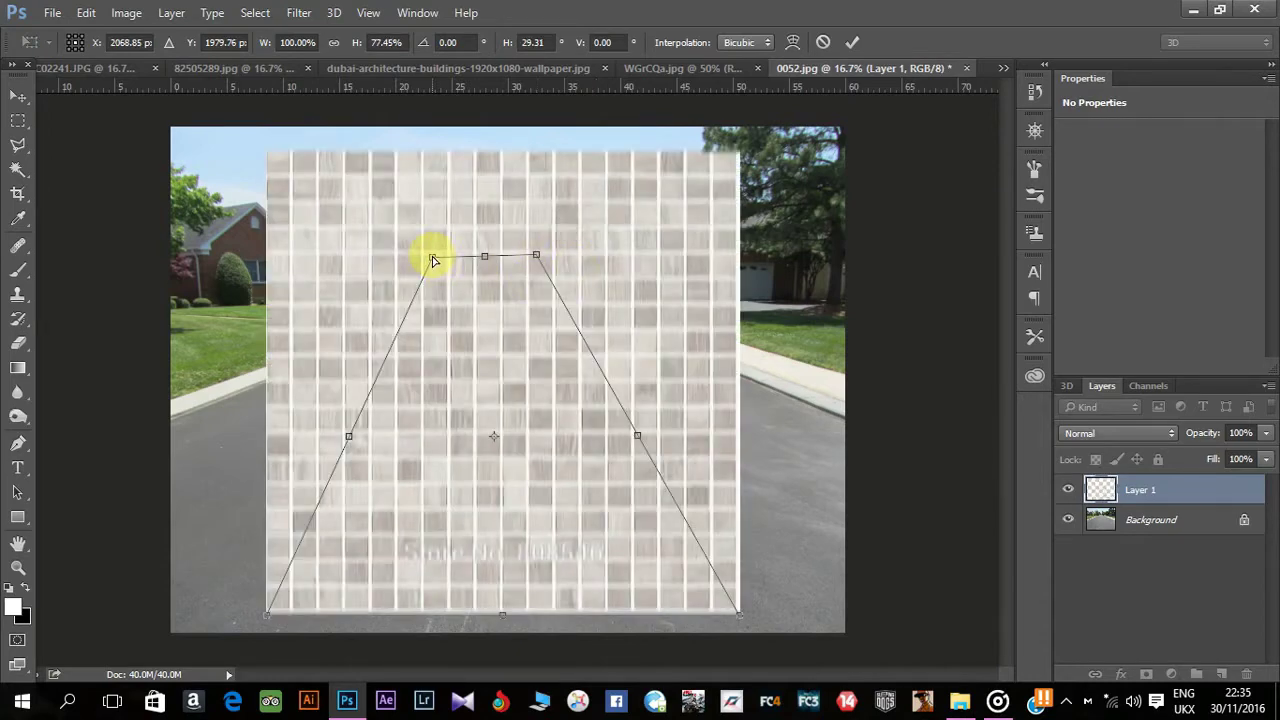
pyautogui.moveTo(432, 260); pyautogui.dragTo(482, 258)
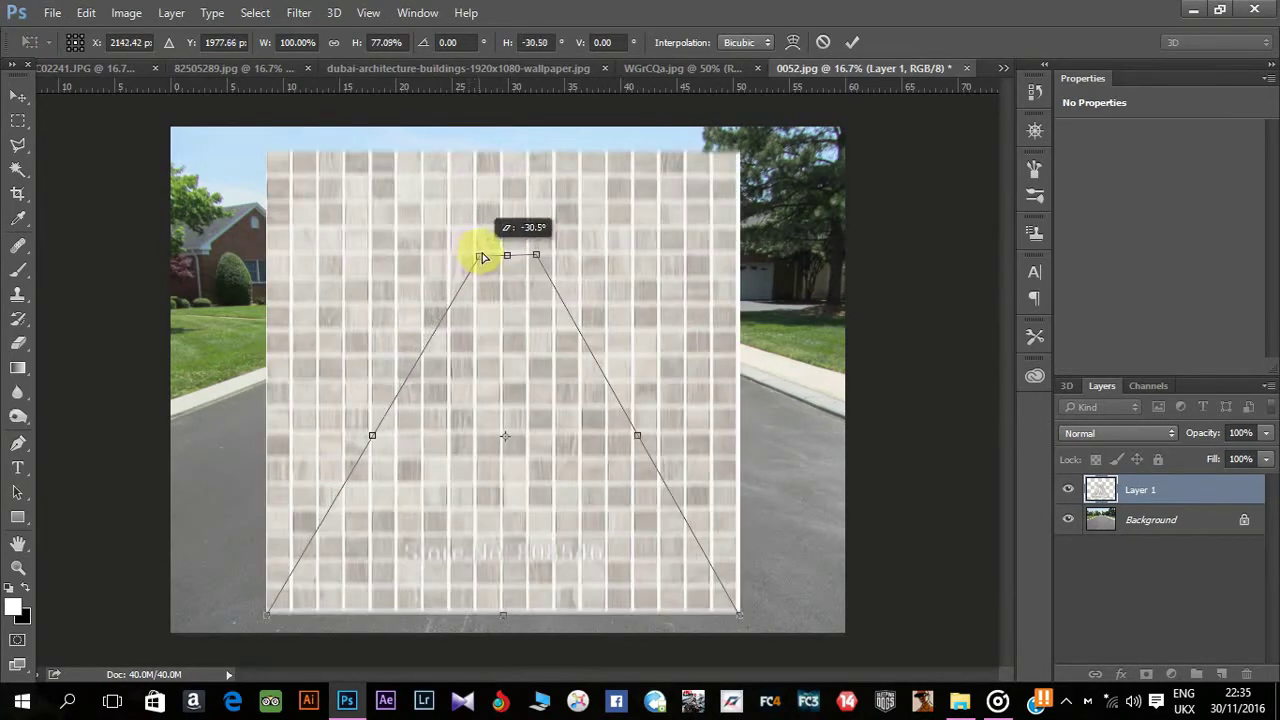
pyautogui.moveTo(762, 638); pyautogui.dragTo(847, 617)
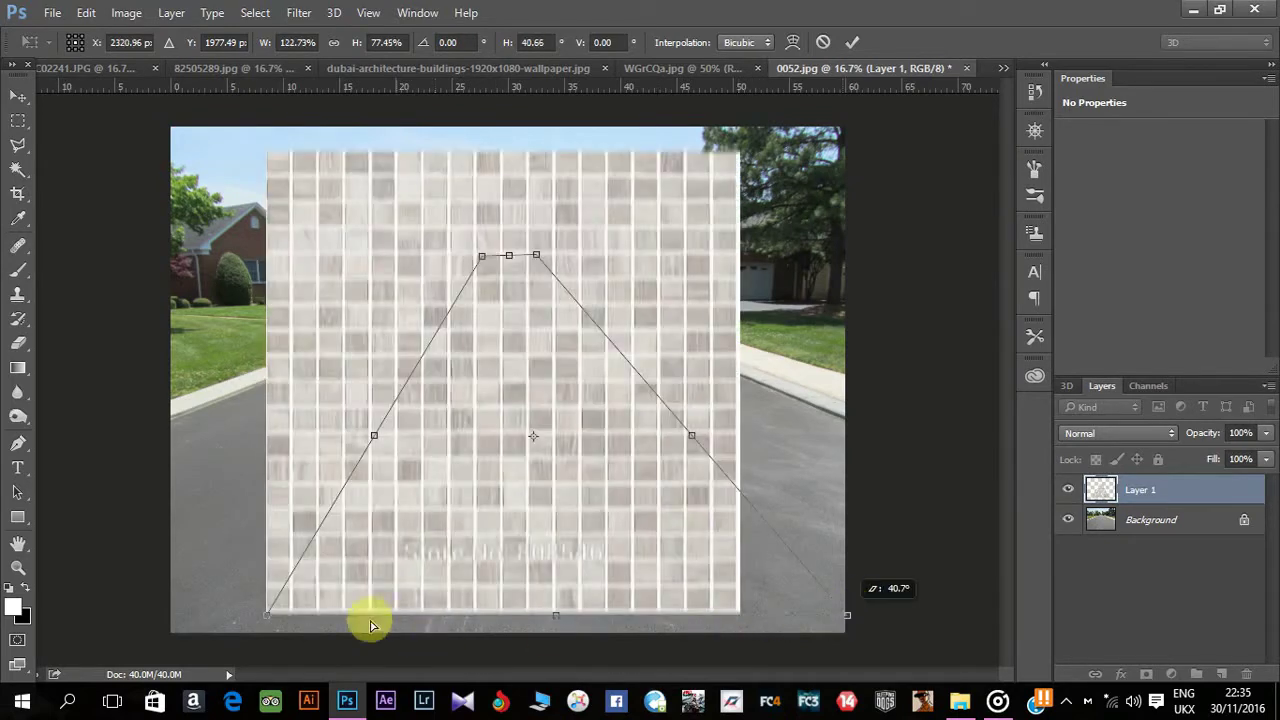
pyautogui.moveTo(266, 617); pyautogui.dragTo(193, 601)
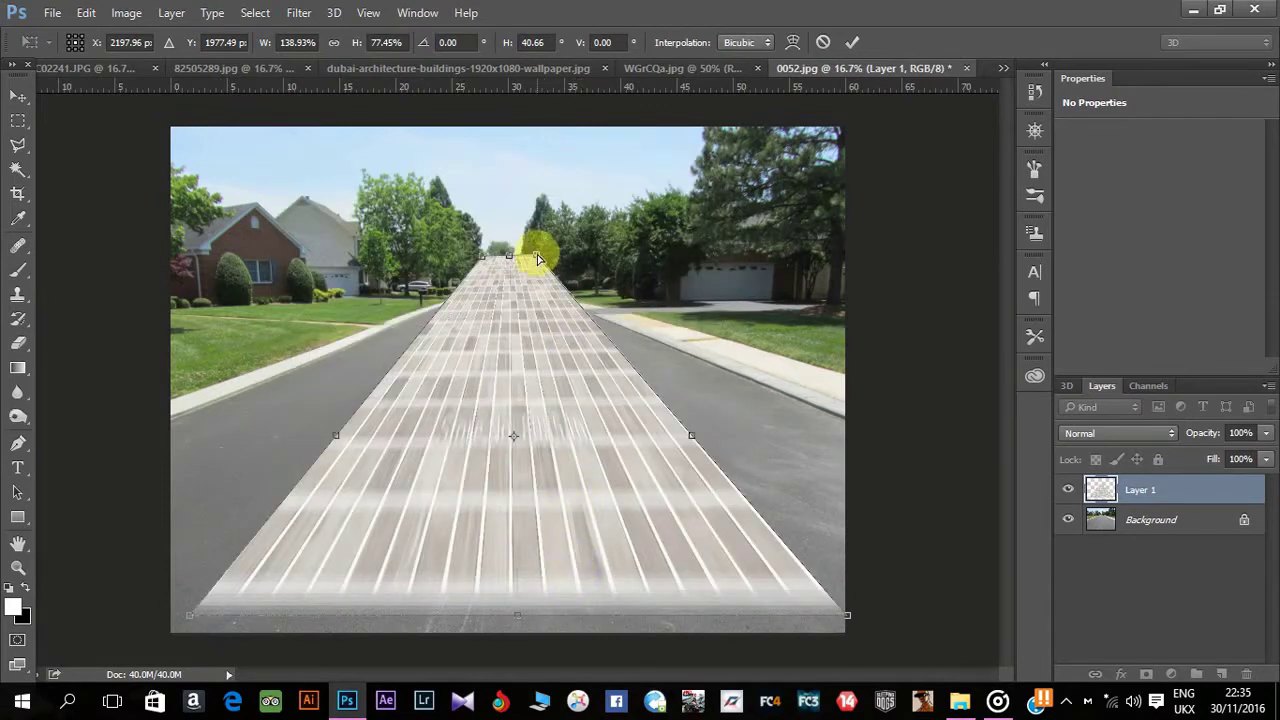
# Reposition the tile strip over the road and pull its bottom corners outward.
pyautogui.moveTo(530, 272); pyautogui.dragTo(523, 357)
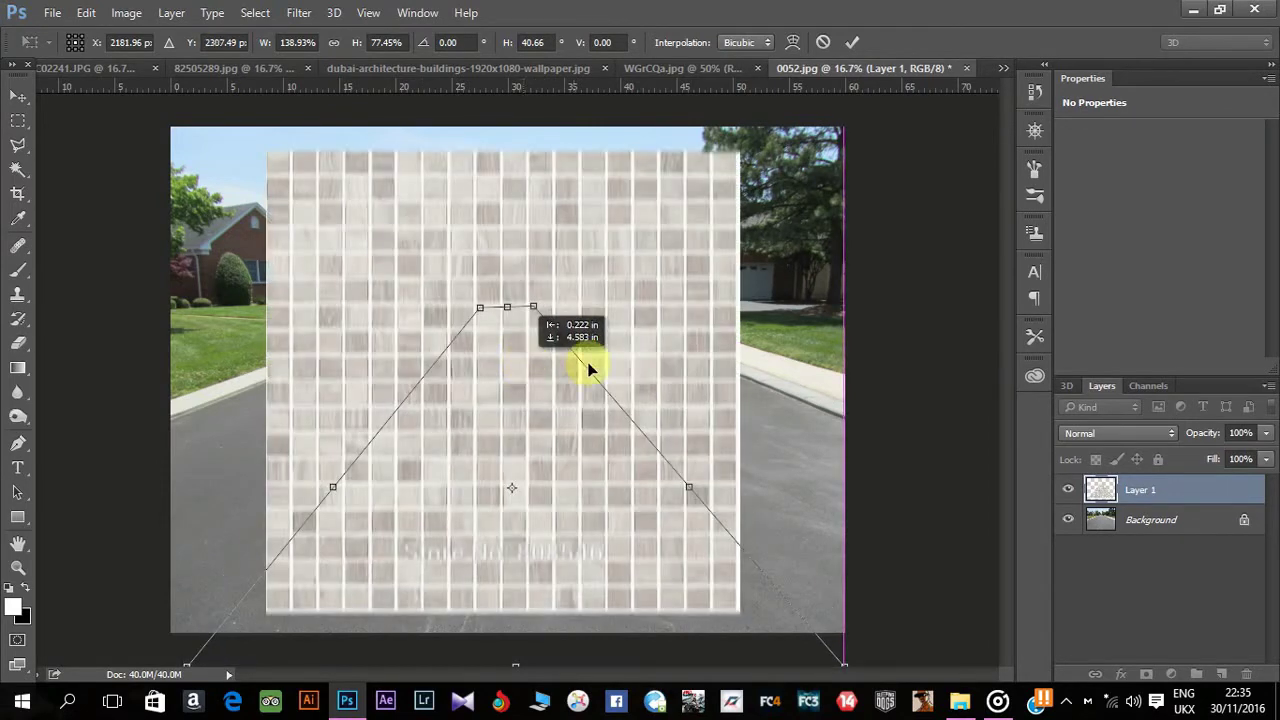
pyautogui.moveTo(725, 416); pyautogui.dragTo(719, 416)
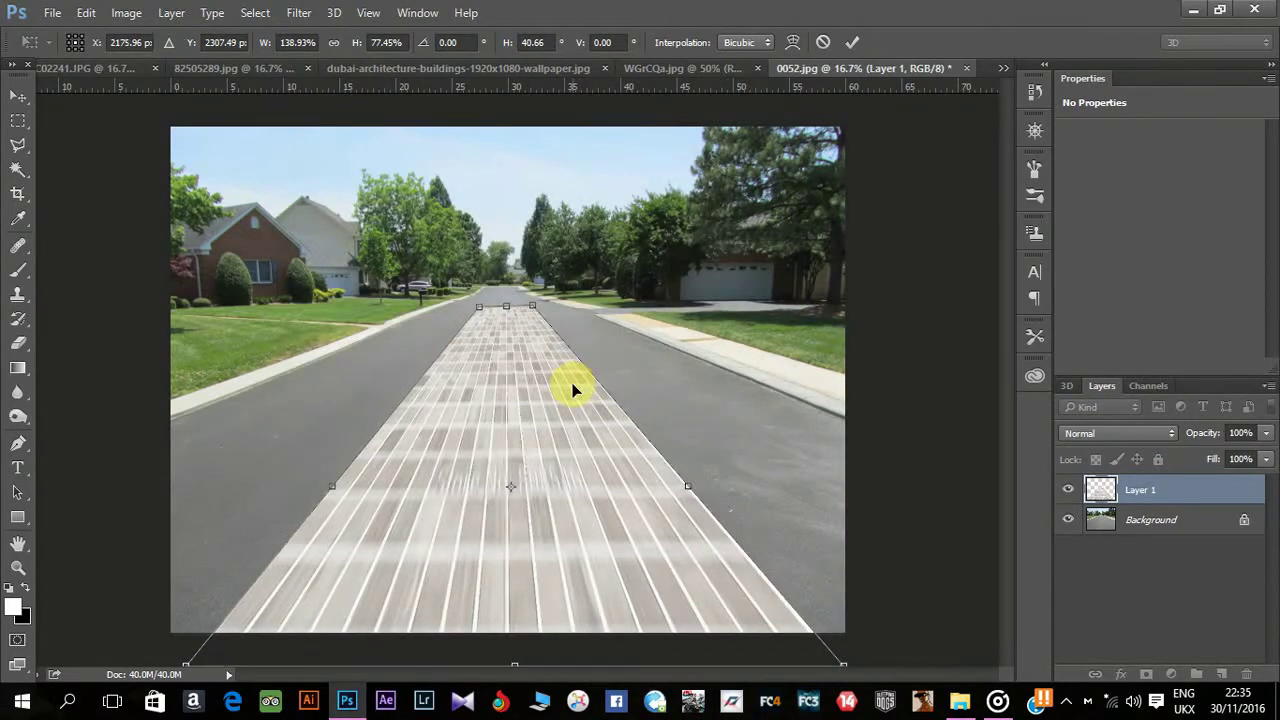
pyautogui.moveTo(573, 391); pyautogui.dragTo(573, 390)
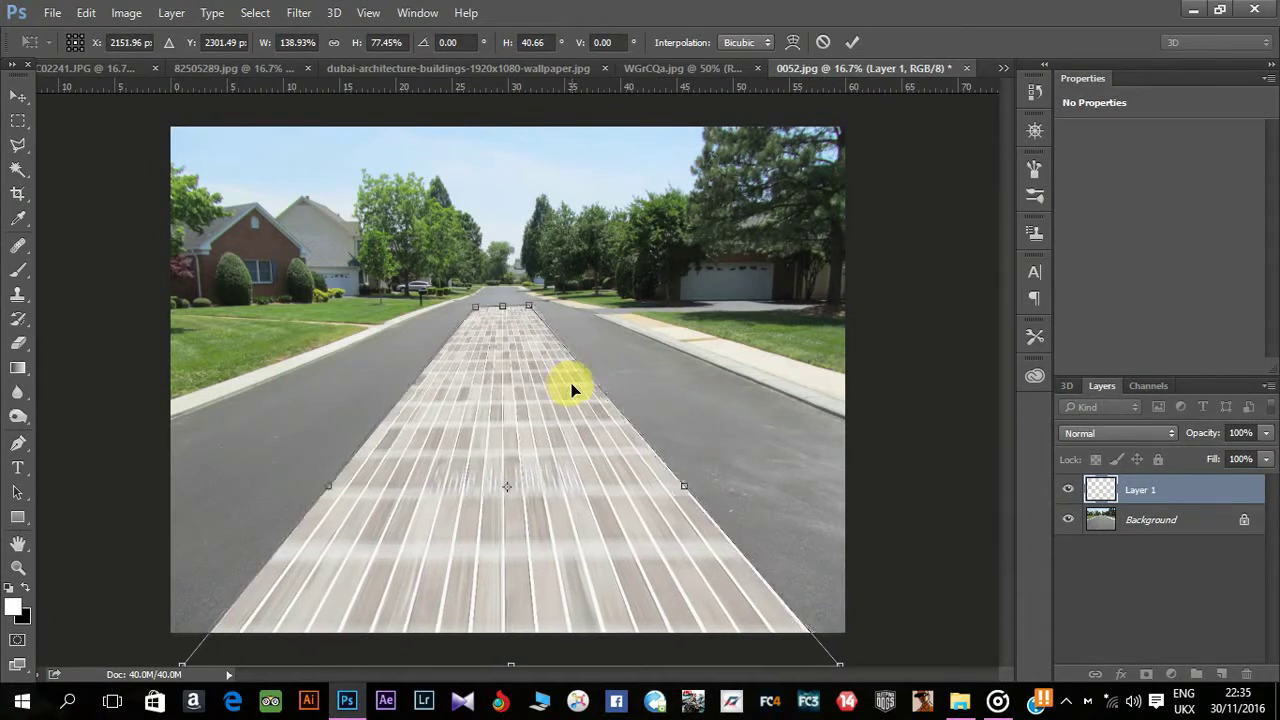
pyautogui.hotkey('ctrl', '-')
pyautogui.moveTo(494, 449); pyautogui.dragTo(493, 449)
pyautogui.moveTo(511, 360); pyautogui.dragTo(508, 356)
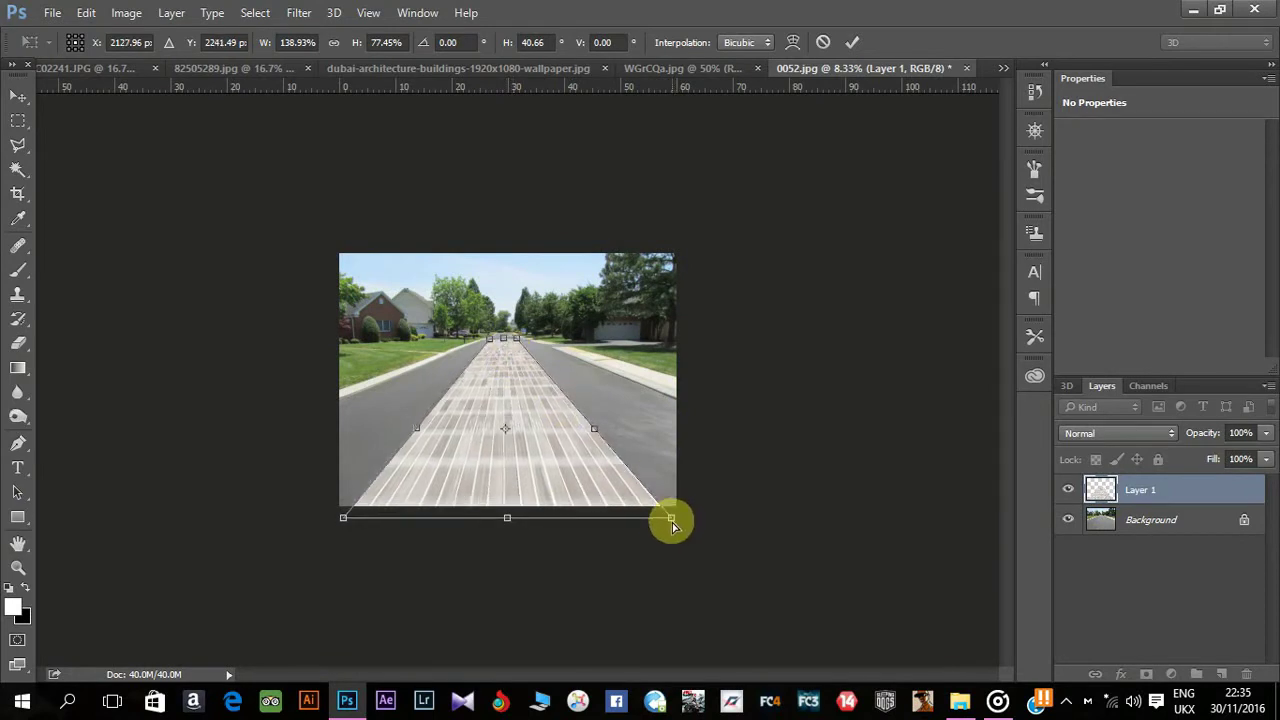
pyautogui.moveTo(671, 519); pyautogui.dragTo(733, 708)
pyautogui.moveTo(343, 518); pyautogui.dragTo(230, 702)
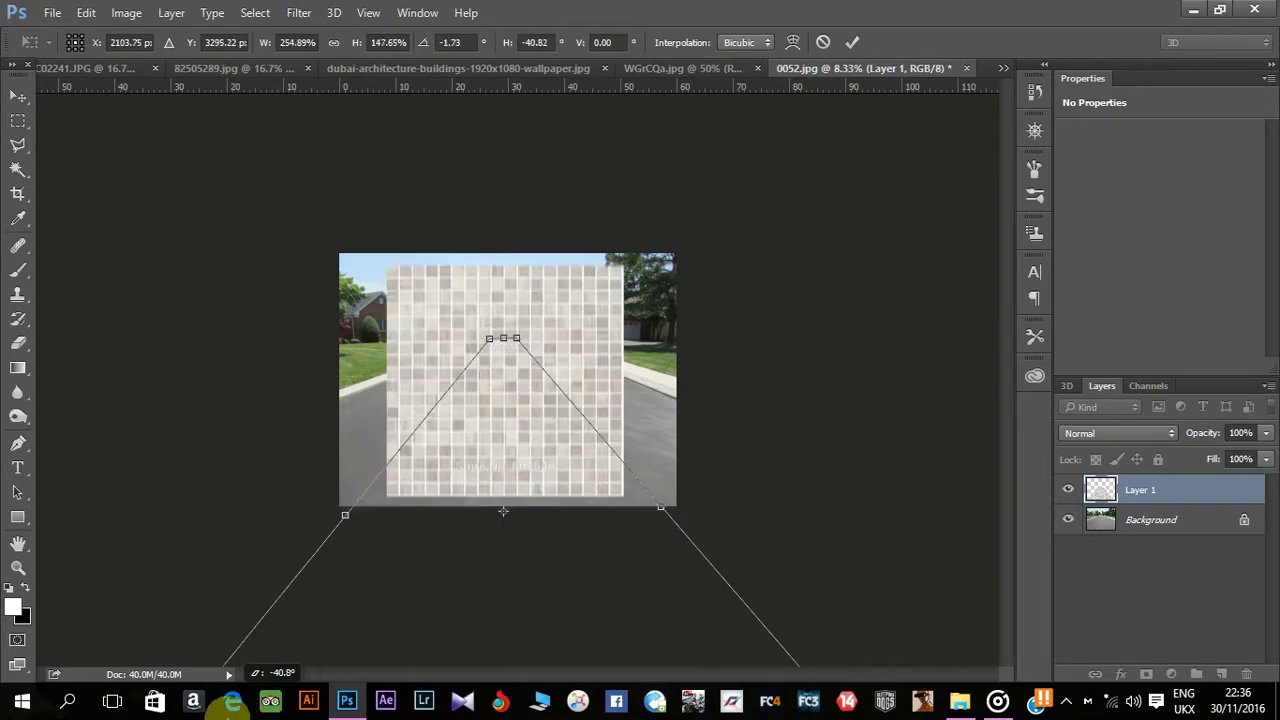
# Widen the strip's base to the image's bottom edge and commit the perspective warp.
pyautogui.hotkey('ctrl', '-')
pyautogui.moveTo(737, 597)
pyautogui.mouseDown()
pyautogui.moveTo(750, 643)
pyautogui.moveTo(783, 677)
pyautogui.mouseUp()
pyautogui.moveTo(279, 616); pyautogui.dragTo(249, 663)
pyautogui.hotkey('ctrl', '+')
pyautogui.hotkey('ctrl', '+')
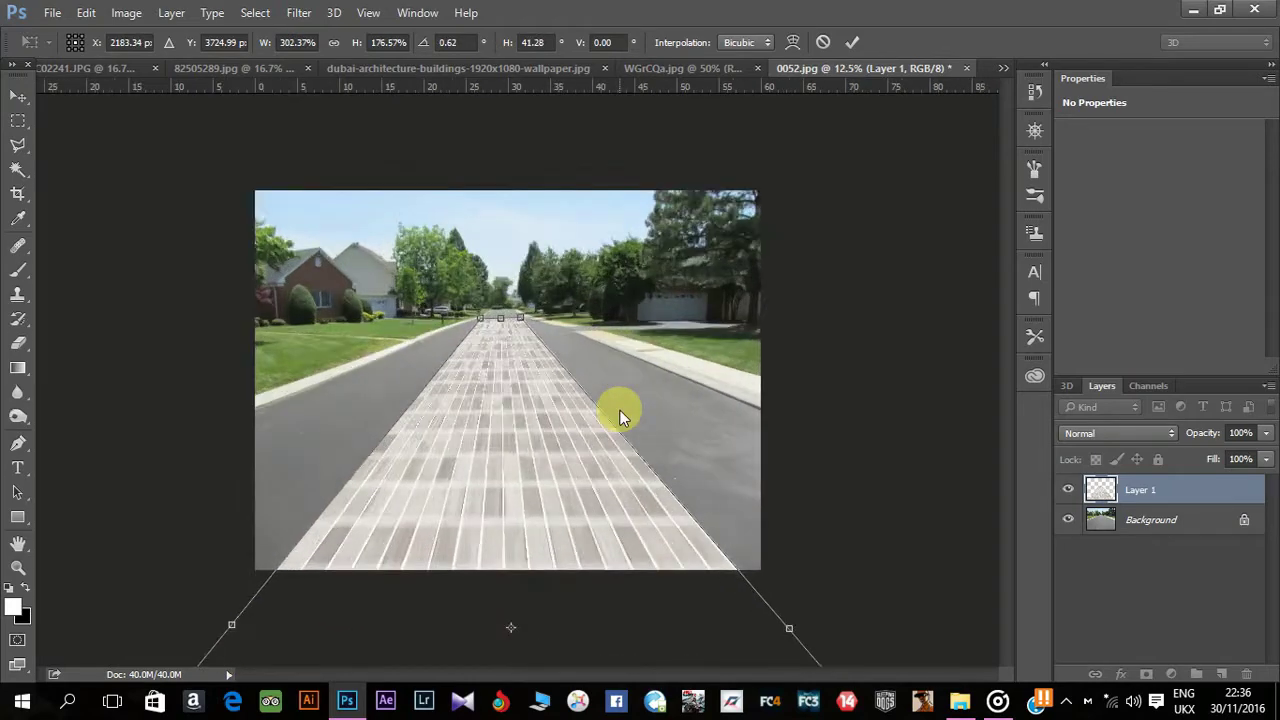
pyautogui.hotkey('ctrl', '+')
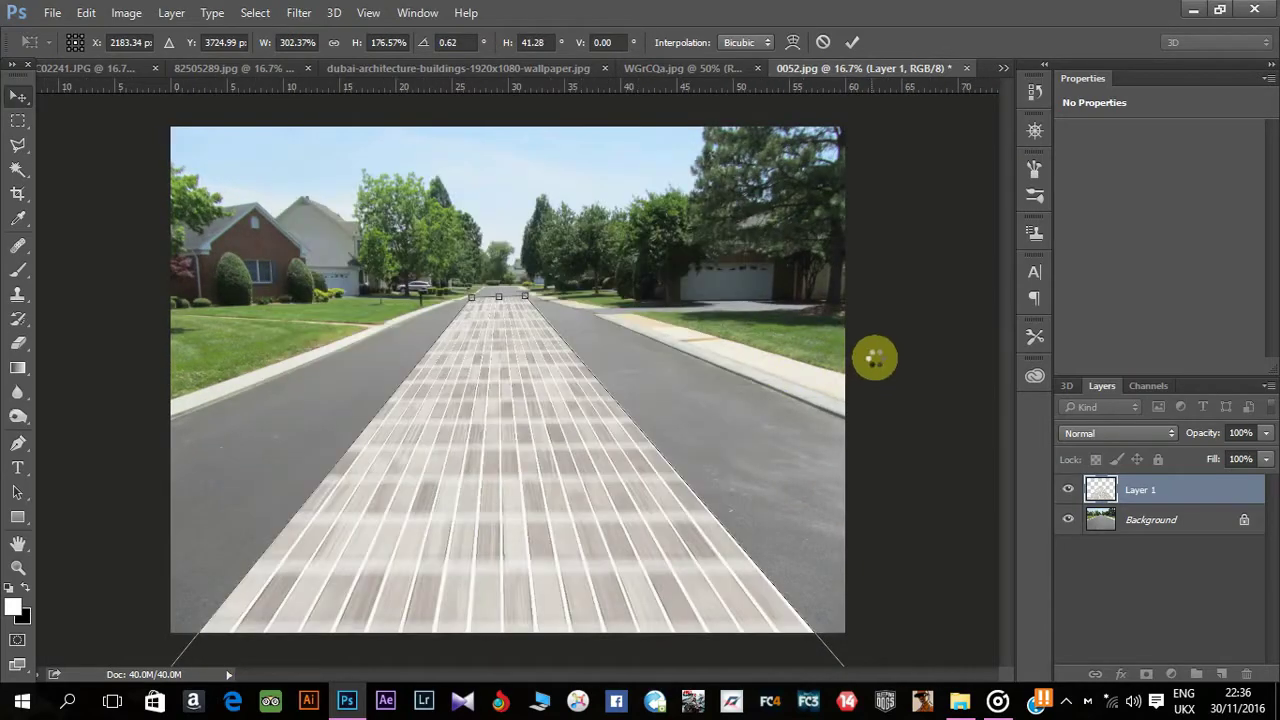
pyautogui.press('Return')
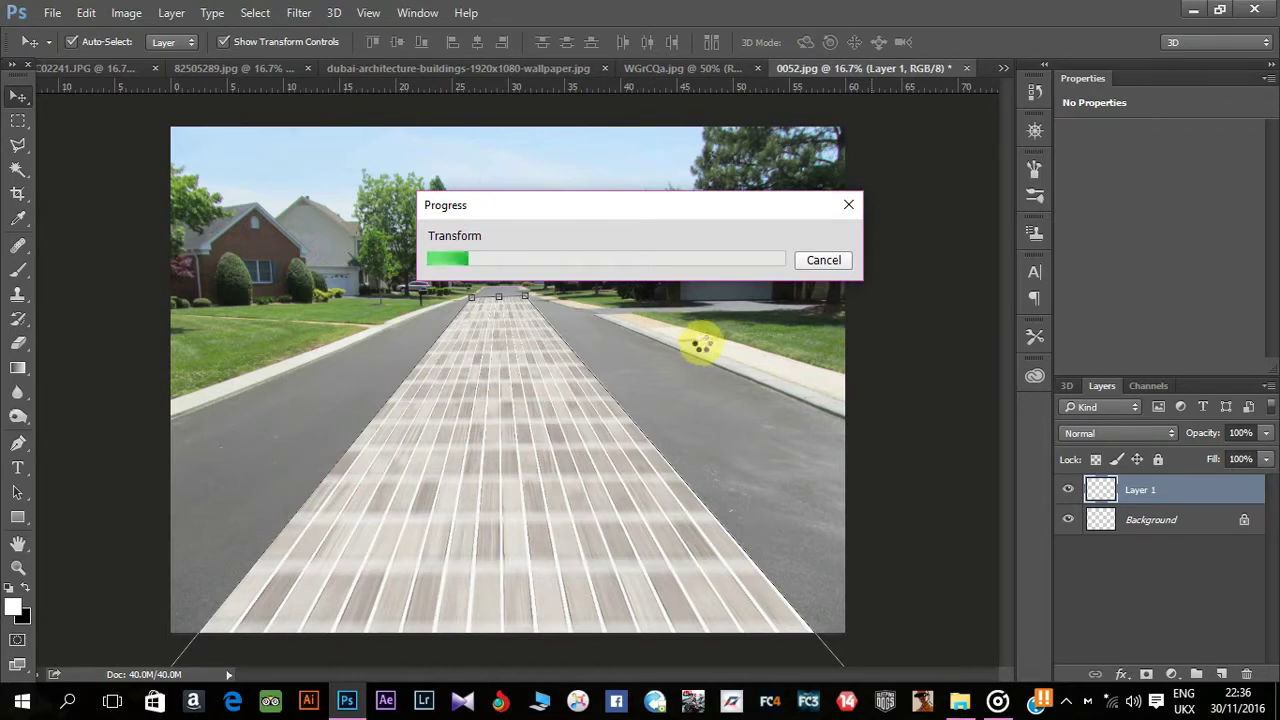
pyautogui.press('l')
pyautogui.click(1066, 700)
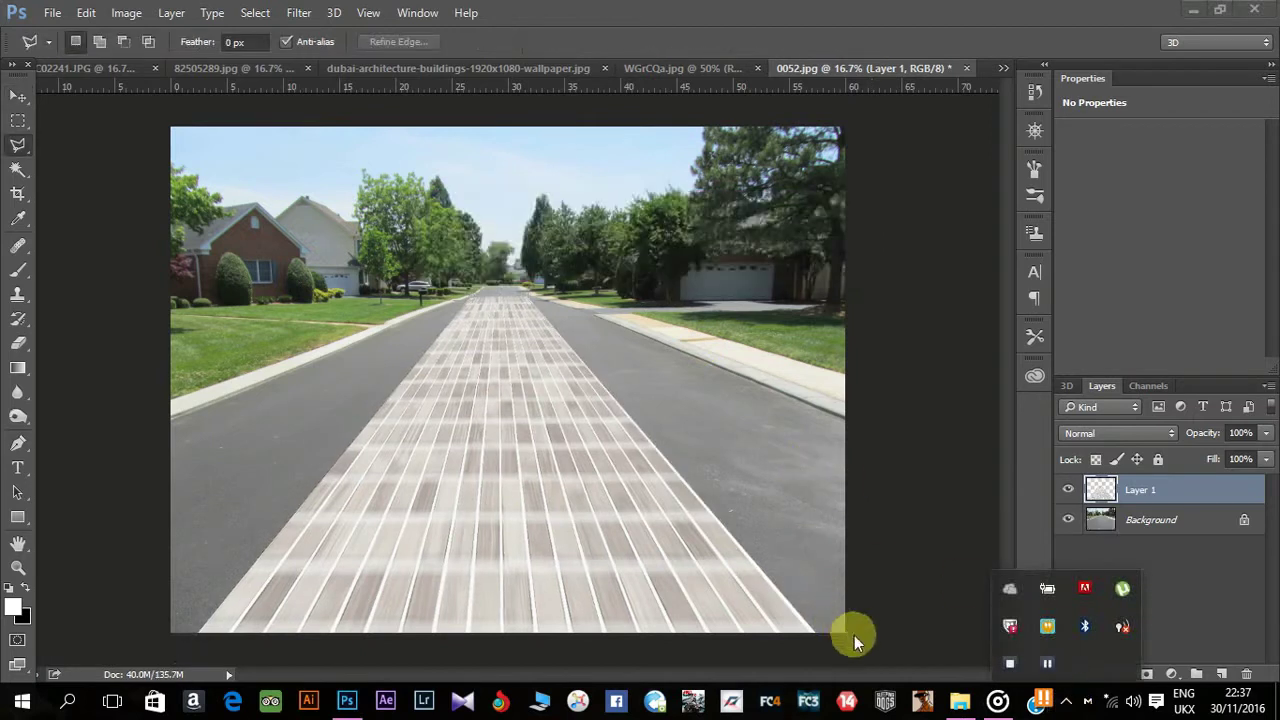
# Select the road strip with a polygonal lasso and add a mask keeping only it.
pyautogui.click(858, 622)
pyautogui.click(1066, 700)
pyautogui.click(870, 607)
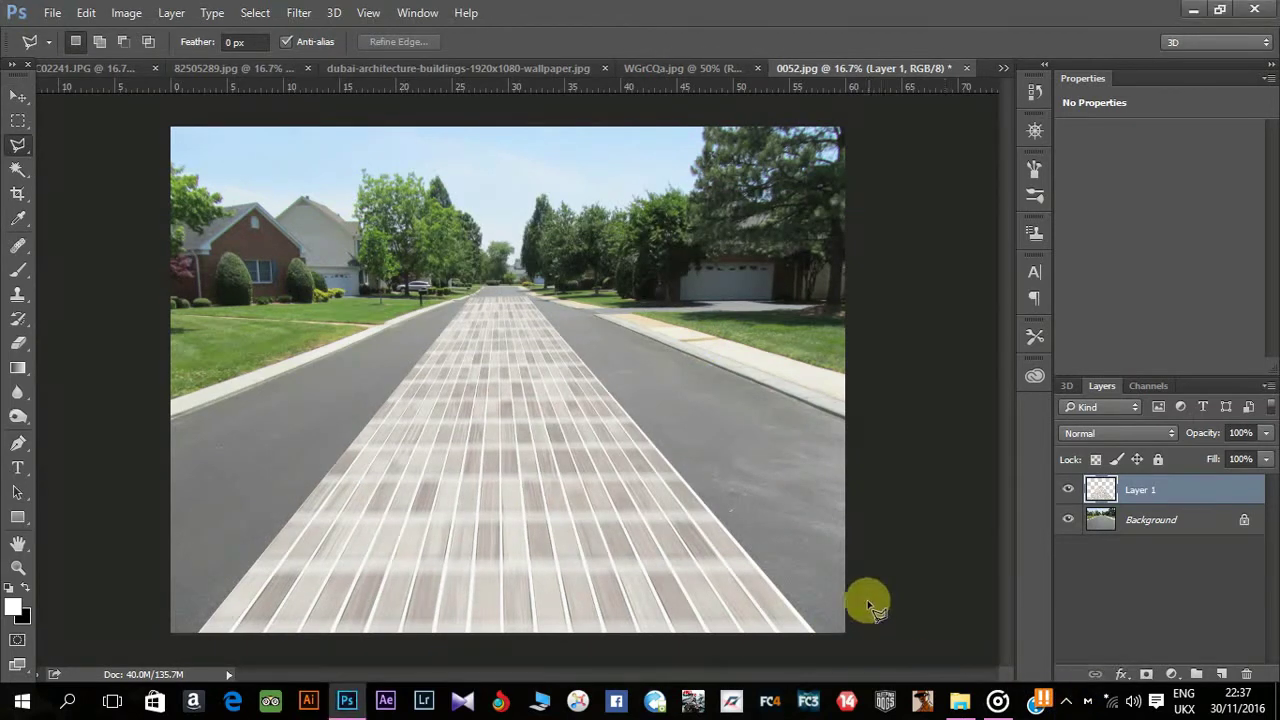
pyautogui.click(858, 622)
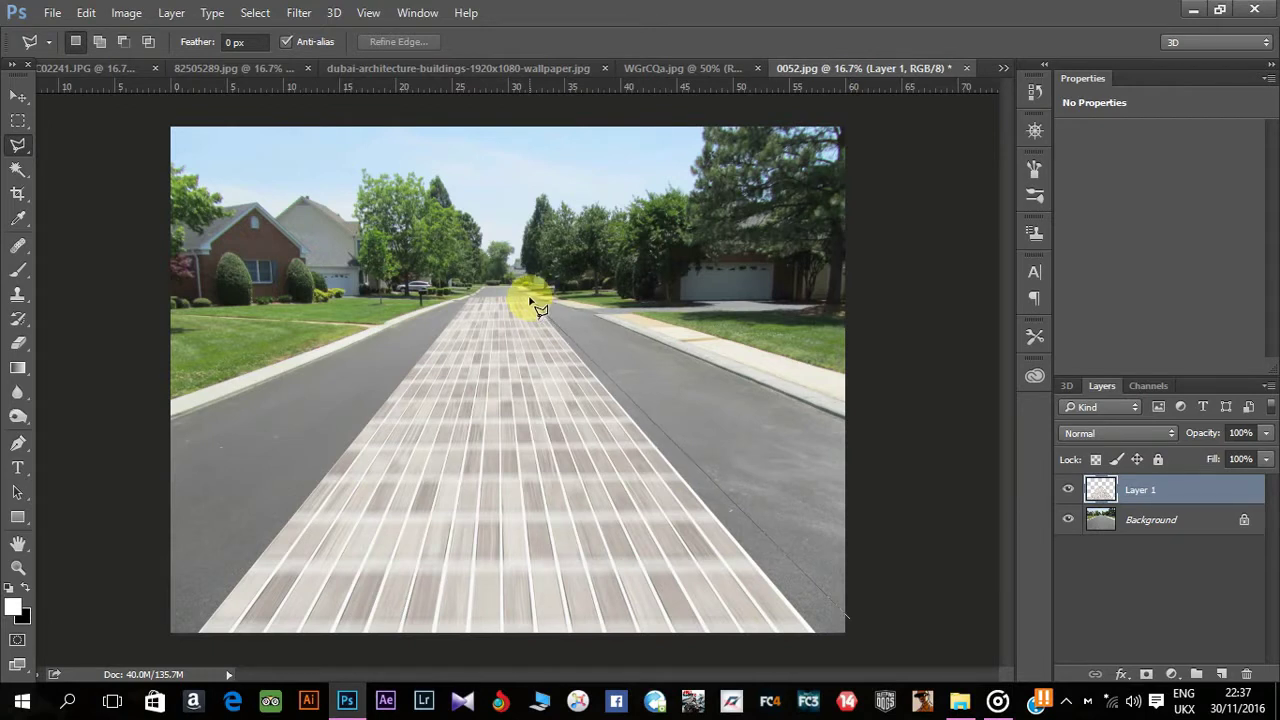
pyautogui.click(530, 298)
pyautogui.click(468, 298)
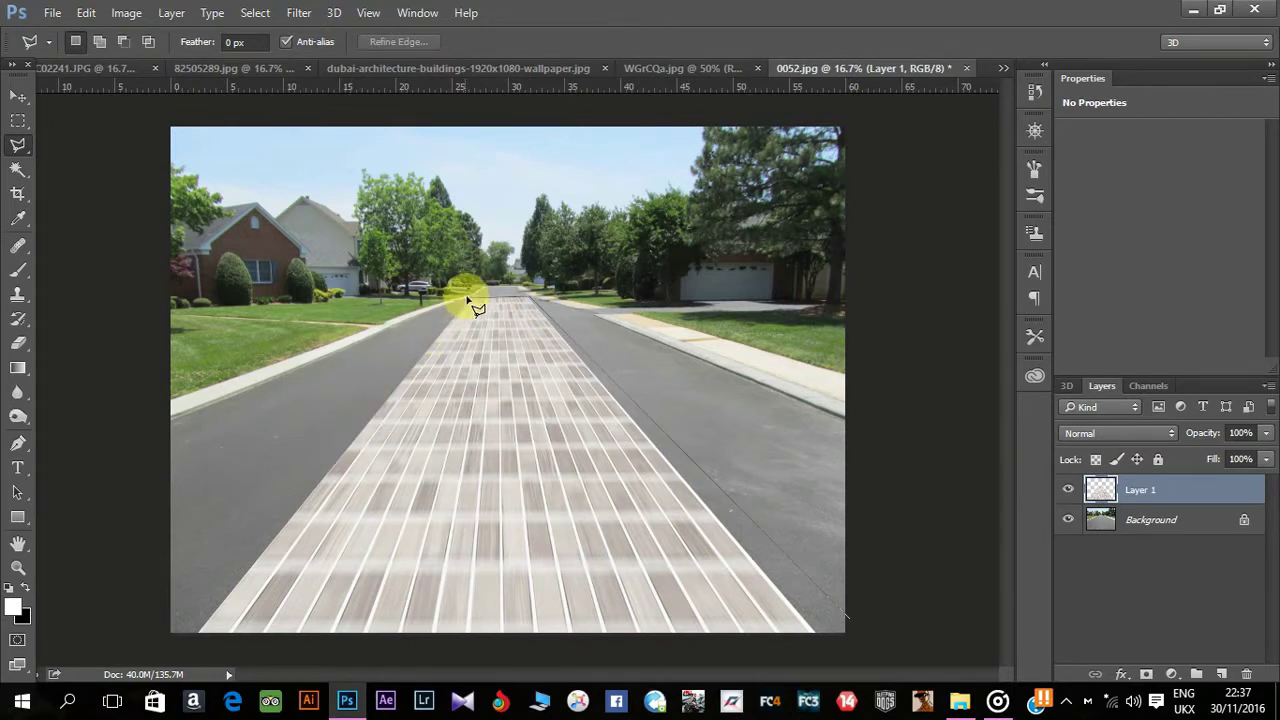
pyautogui.click(150, 636)
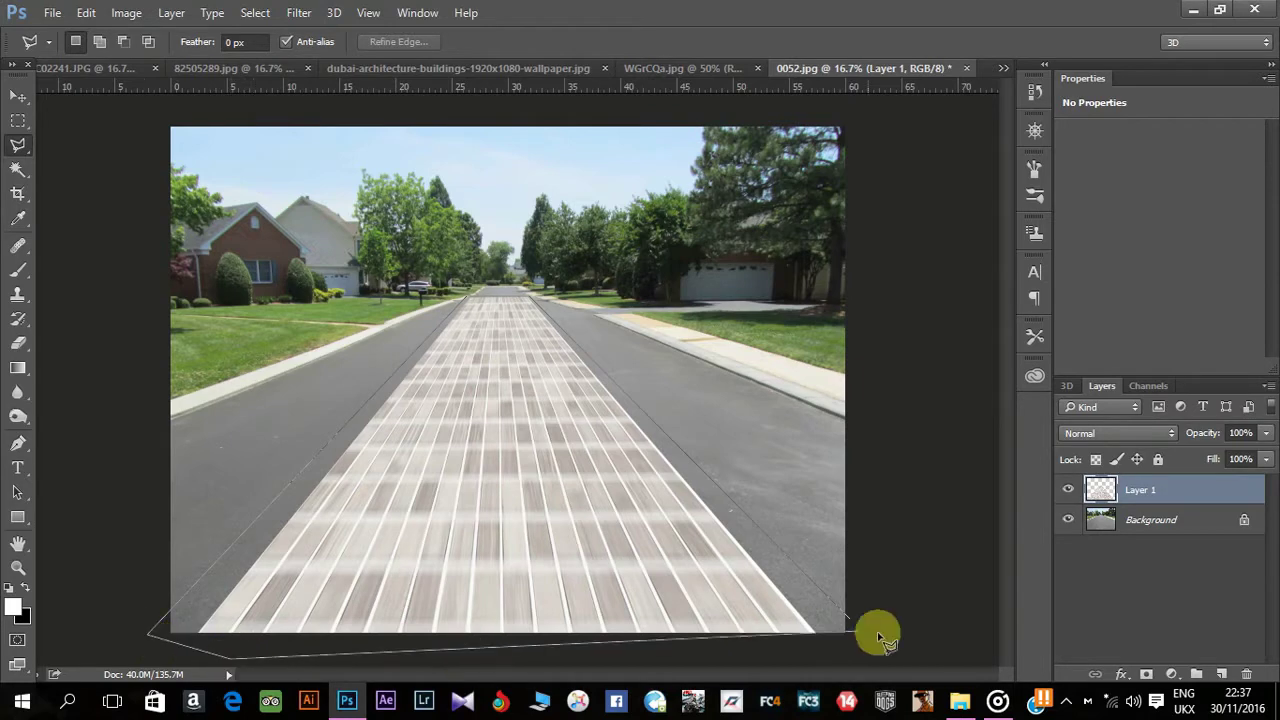
pyautogui.click(872, 644)
pyautogui.click(847, 620)
pyautogui.moveTo(1158, 530); pyautogui.dragTo(1146, 674)
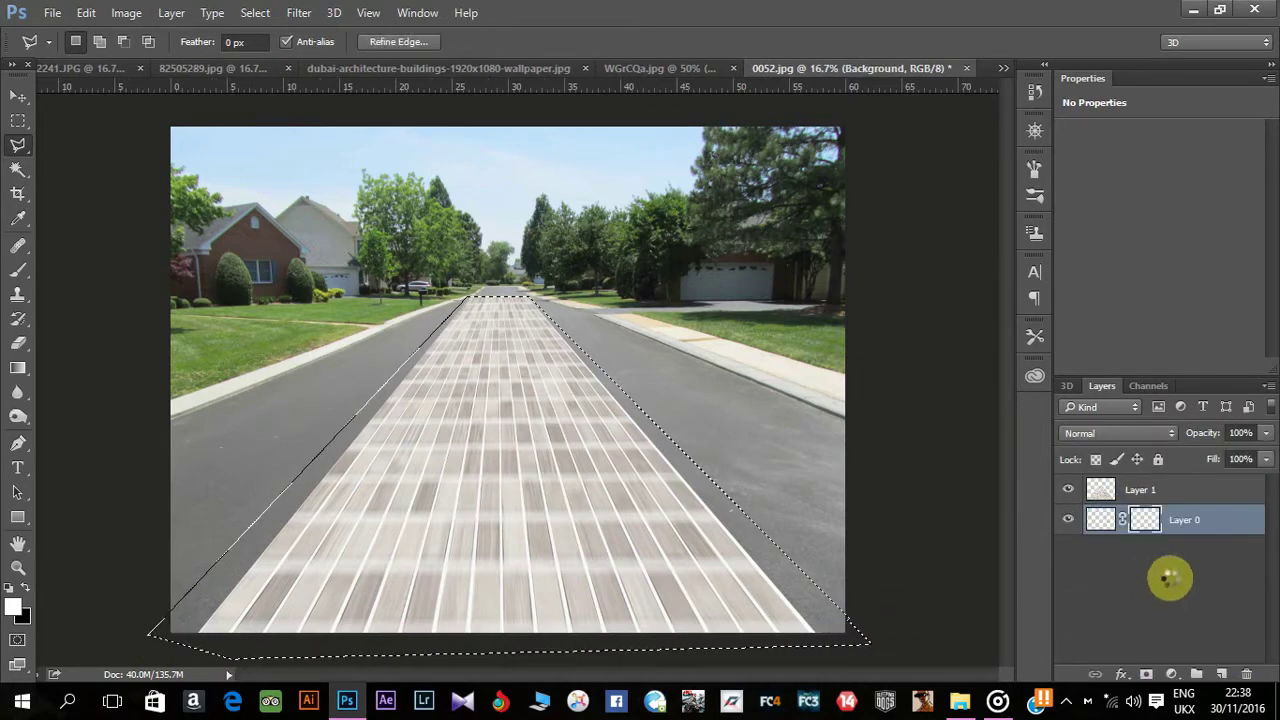
# Merge the masked photo with the tile layer into a single Layer 1.
pyautogui.keyDown('shift'); pyautogui.click(1166, 488); pyautogui.keyUp('shift')
pyautogui.rightClick(1166, 488)
pyautogui.click(836, 625)
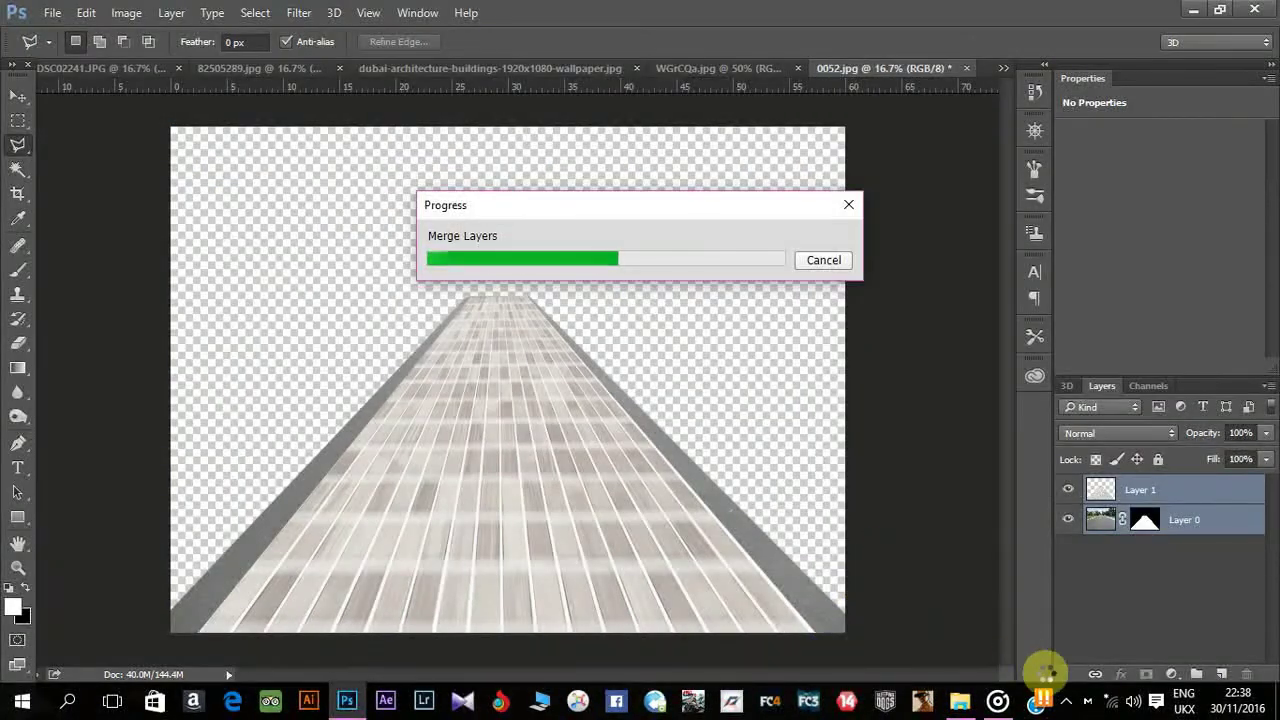
pyautogui.click(1066, 700)
pyautogui.click(954, 637)
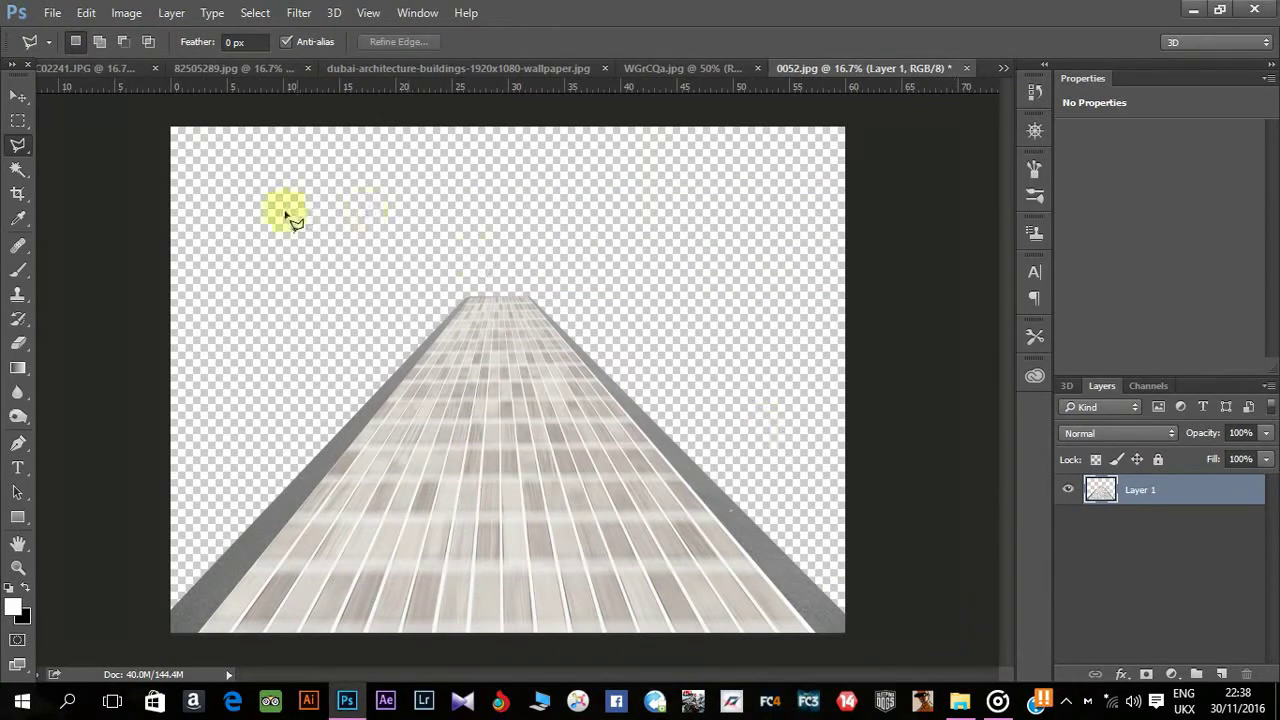
pyautogui.click(17, 95)
# Zoom out and crop the canvas.
pyautogui.hotkey('ctrl', '-')
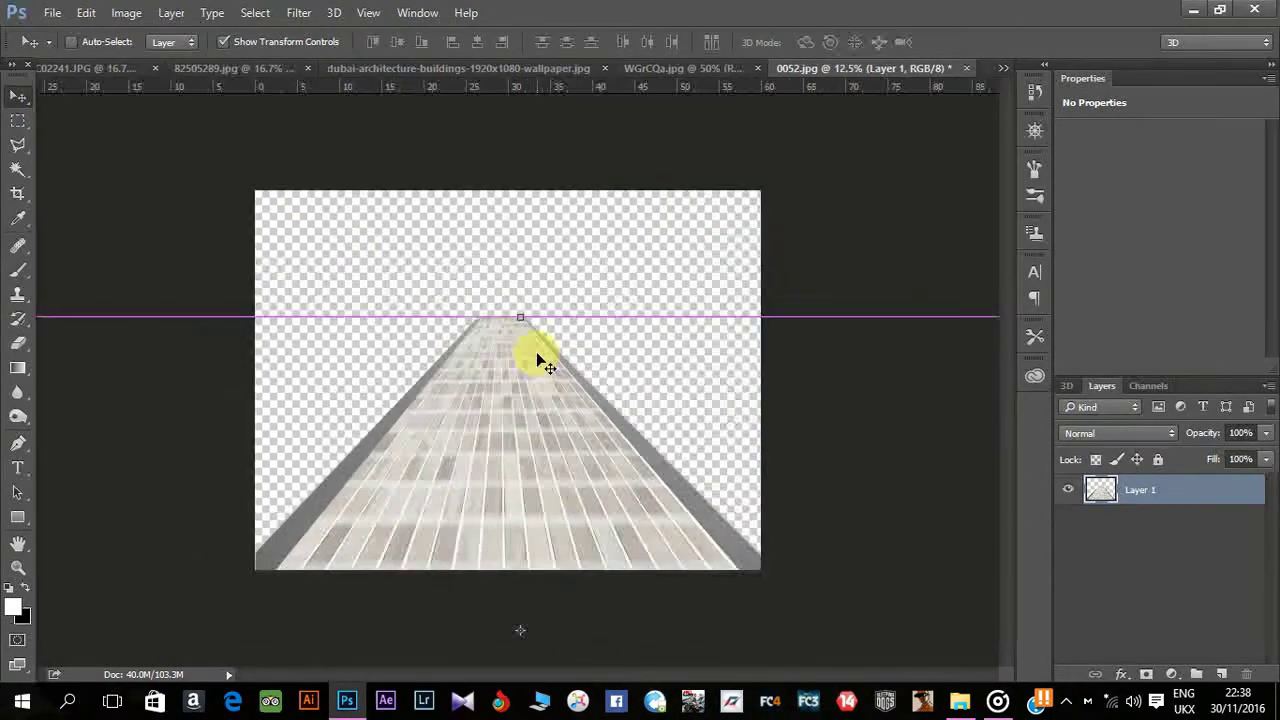
pyautogui.press('c')
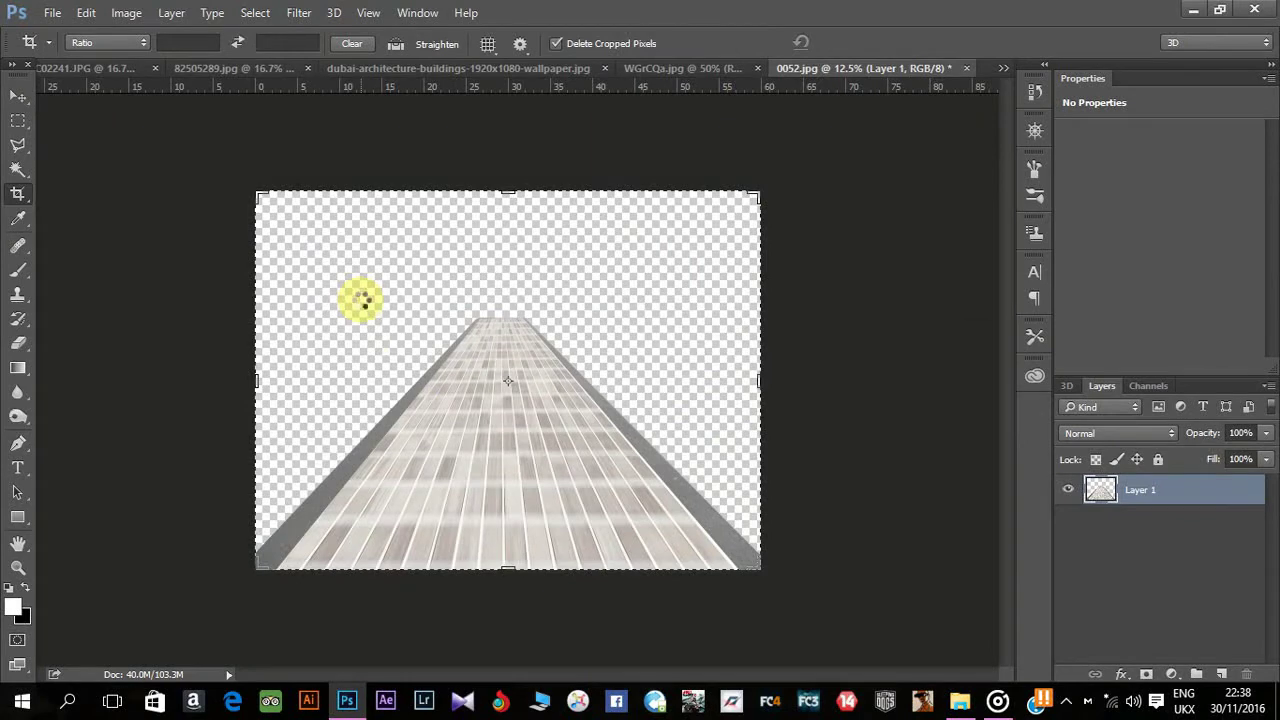
pyautogui.click(360, 300)
pyautogui.press('Return')
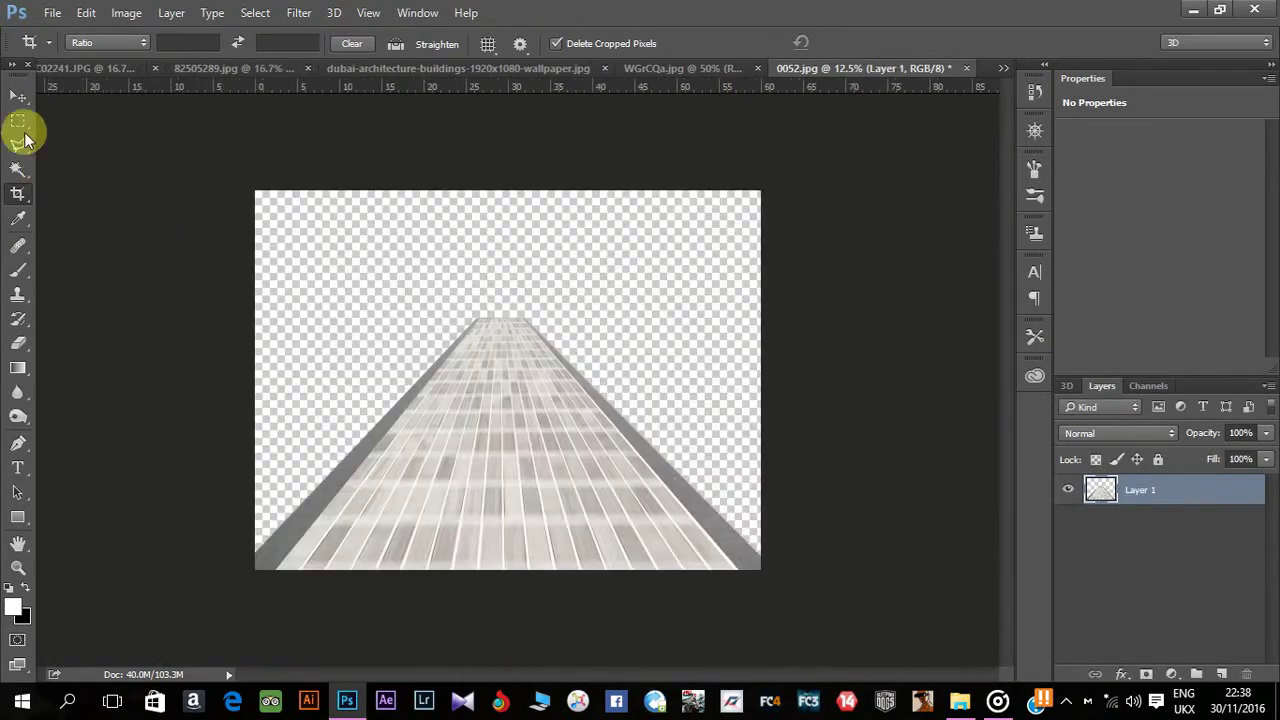
# Squash the road strip vertically, widen it on both sides and lower its far end to the horizon.
pyautogui.click(17, 95)
pyautogui.moveTo(507, 318)
pyautogui.mouseDown()
pyautogui.moveTo(505, 425)
pyautogui.moveTo(514, 371)
pyautogui.moveTo(514, 383)
pyautogui.mouseUp()
pyautogui.moveTo(760, 476); pyautogui.dragTo(816, 476)
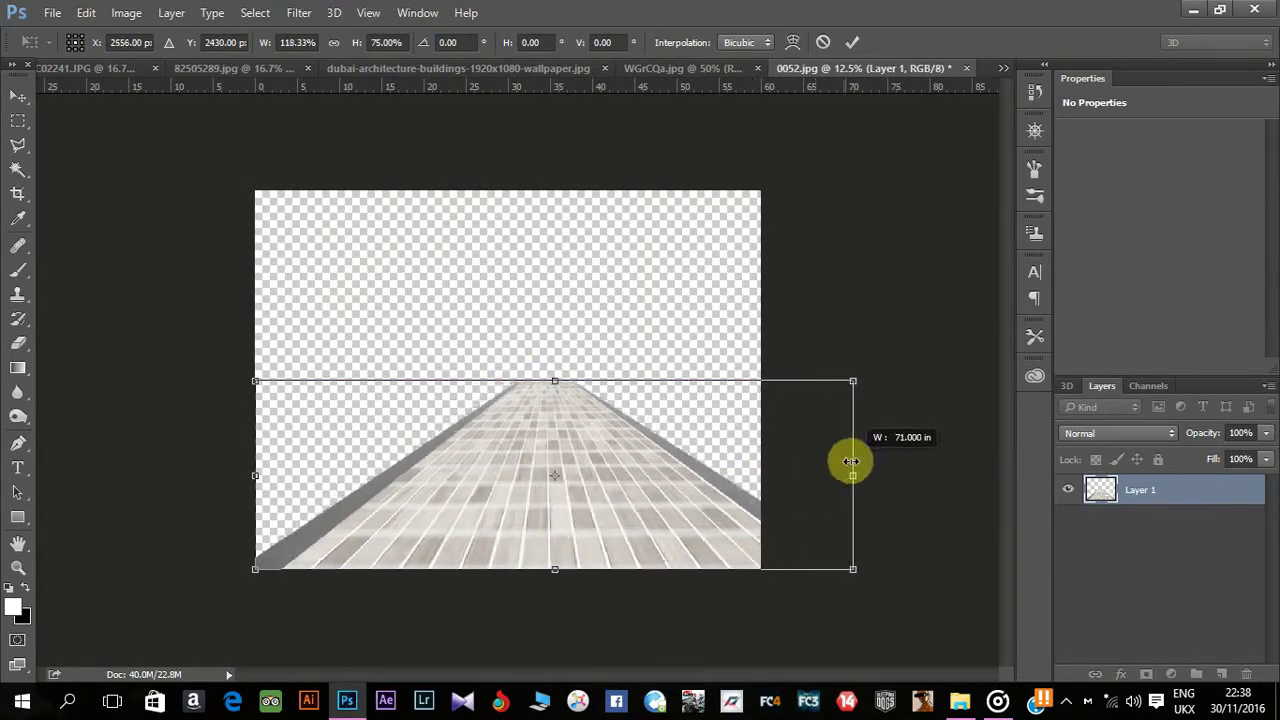
pyautogui.moveTo(250, 474); pyautogui.dragTo(260, 471)
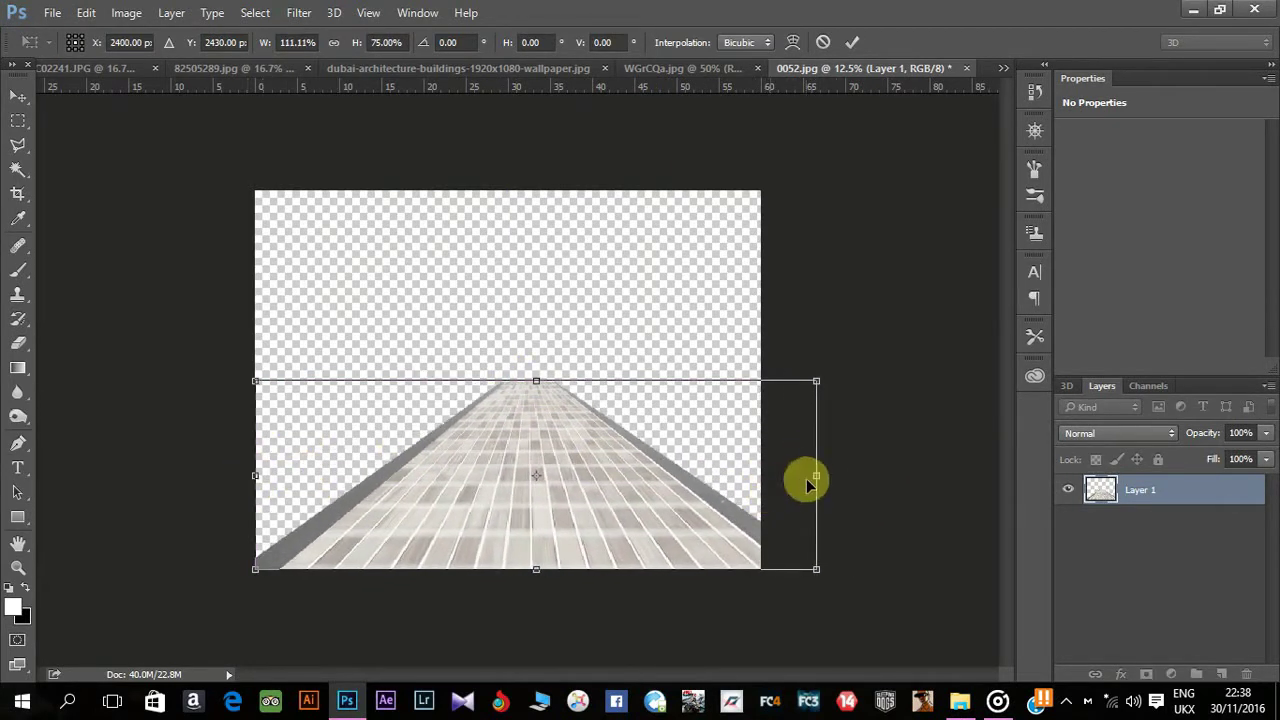
pyautogui.moveTo(808, 477)
pyautogui.mouseDown()
pyautogui.moveTo(777, 474)
pyautogui.moveTo(800, 476)
pyautogui.mouseUp()
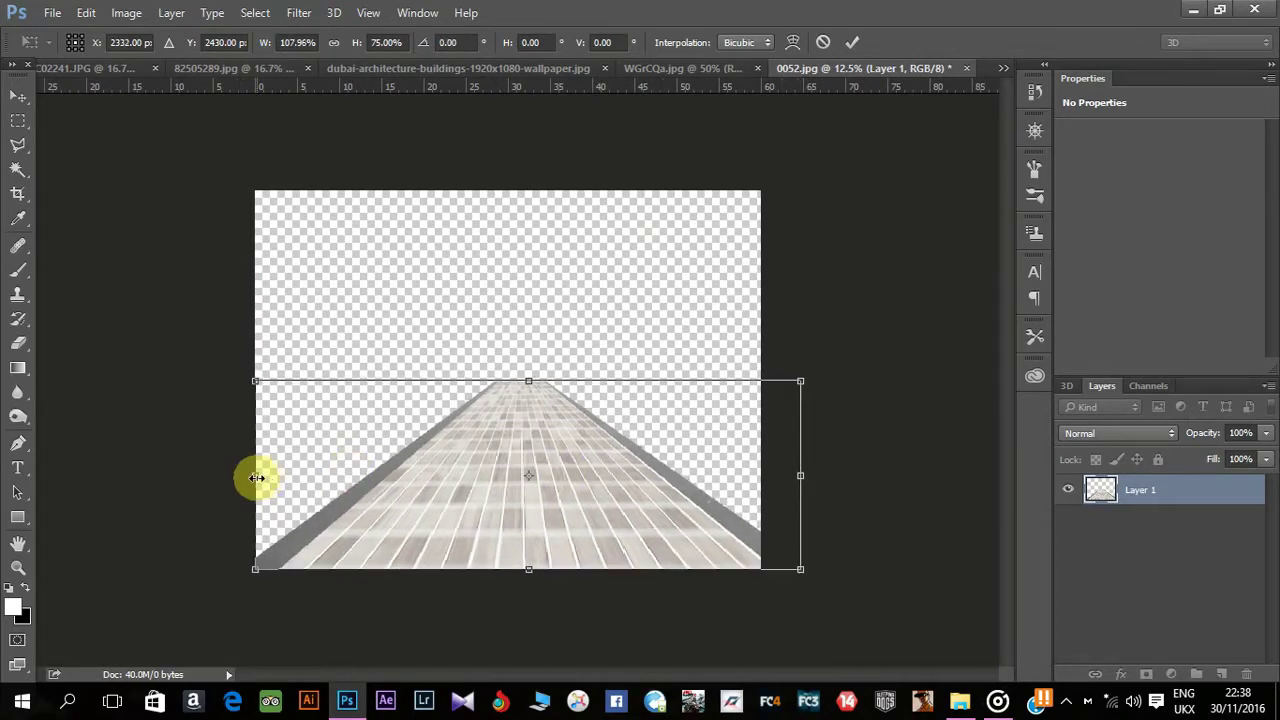
pyautogui.moveTo(254, 477); pyautogui.dragTo(183, 480)
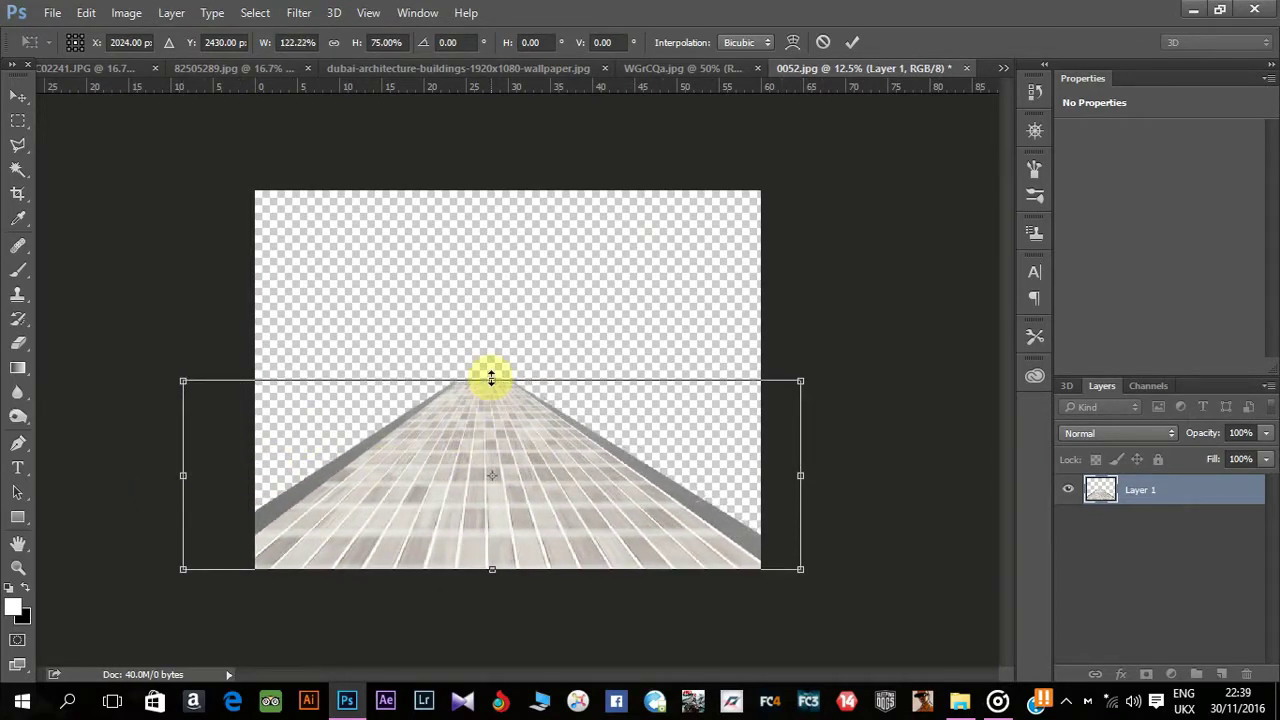
pyautogui.moveTo(492, 381); pyautogui.dragTo(503, 396)
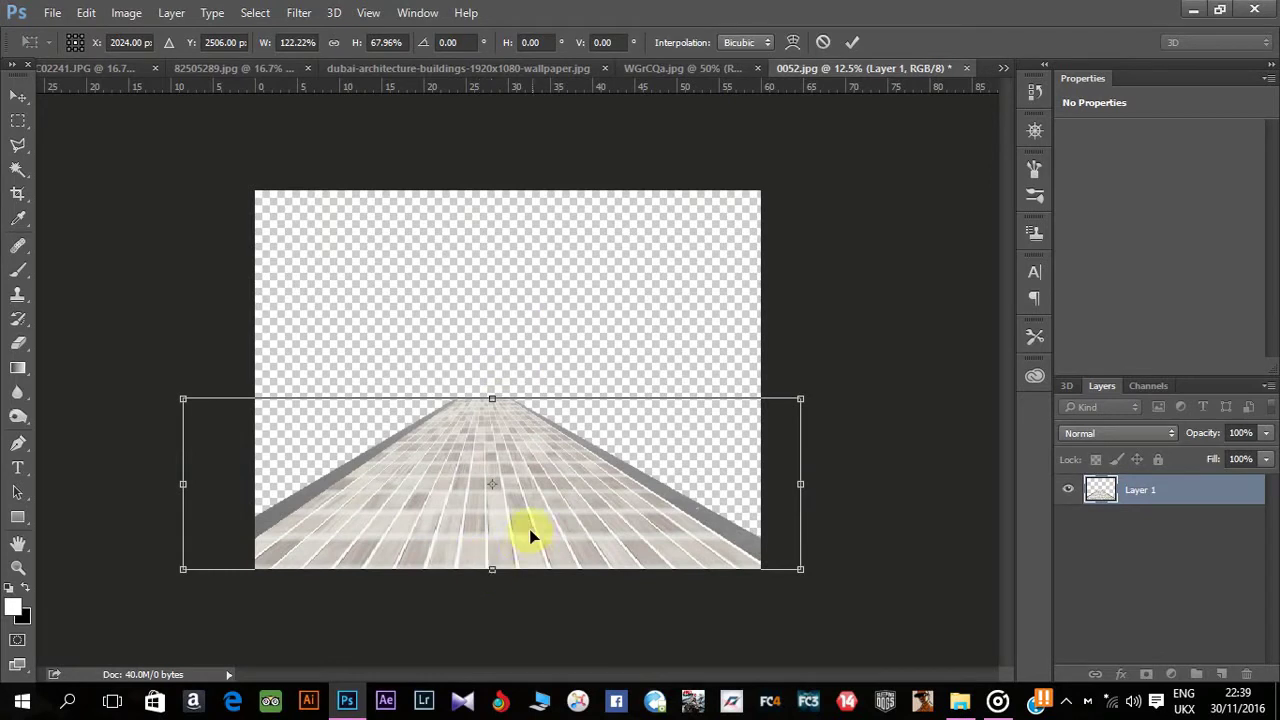
pyautogui.moveTo(530, 537); pyautogui.dragTo(703, 509)
pyautogui.moveTo(817, 455)
pyautogui.mouseDown()
pyautogui.moveTo(863, 443)
pyautogui.moveTo(851, 455)
pyautogui.mouseUp()
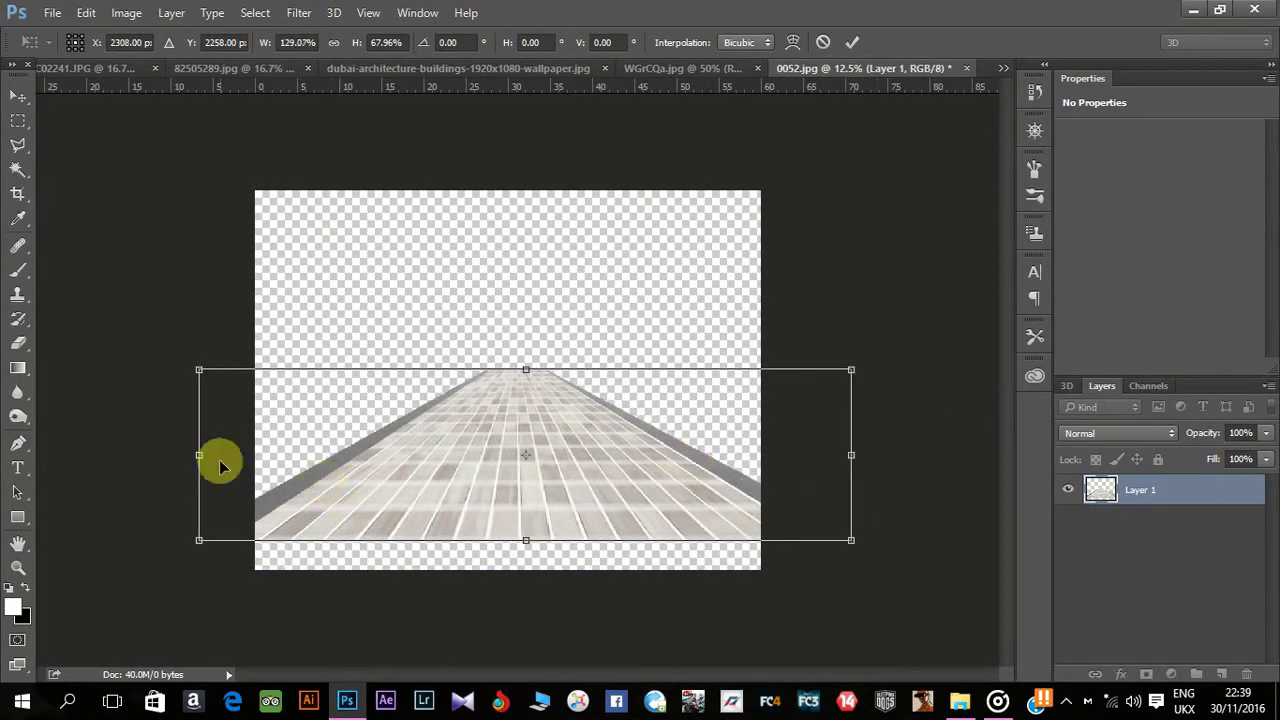
pyautogui.moveTo(222, 466); pyautogui.dragTo(177, 457)
pyautogui.moveTo(511, 539); pyautogui.dragTo(512, 568)
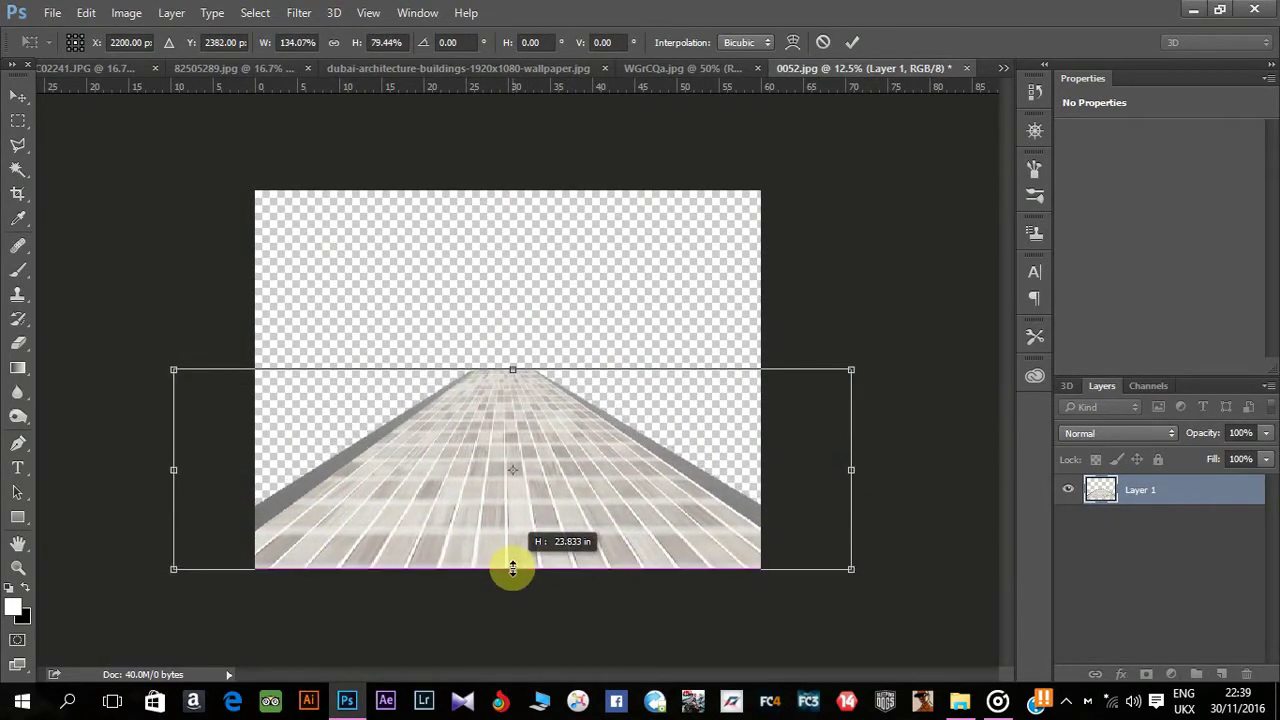
pyautogui.moveTo(512, 370)
pyautogui.mouseDown()
pyautogui.moveTo(512, 404)
pyautogui.moveTo(512, 380)
pyautogui.mouseUp()
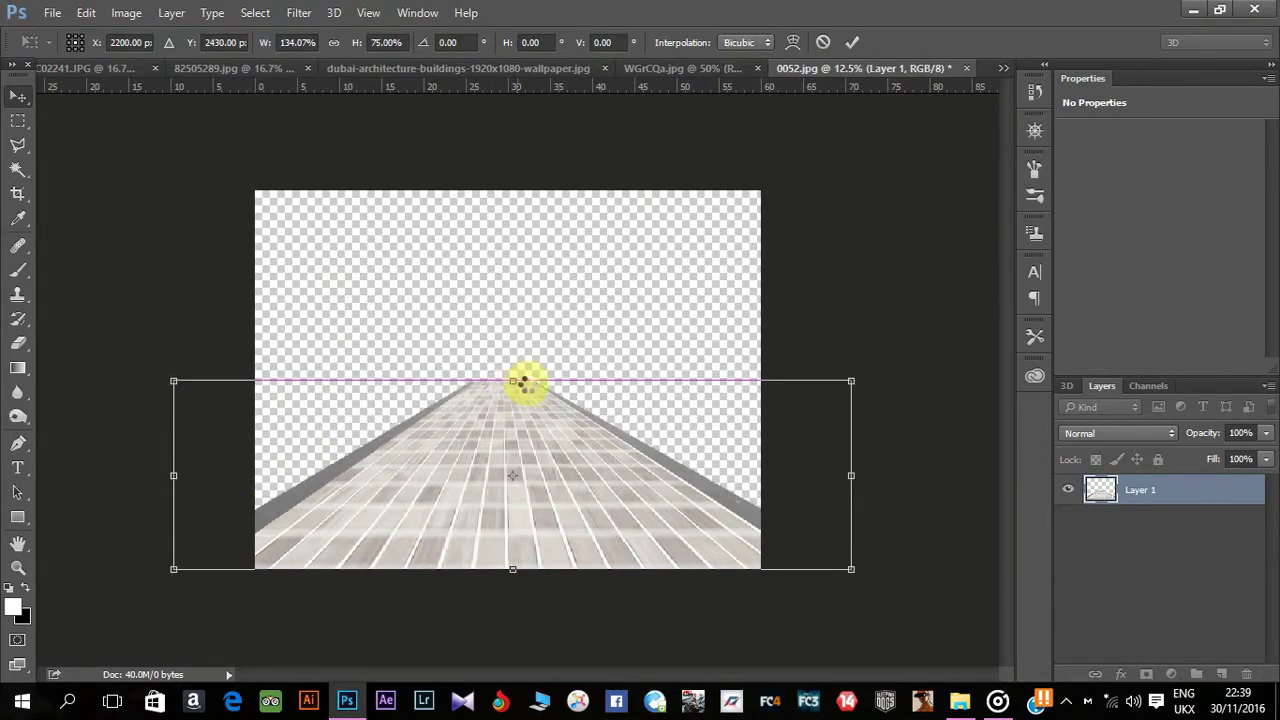
pyautogui.press('Return')
# Stretch the walkway further past the left and right canvas edges.
pyautogui.click(1064, 700)
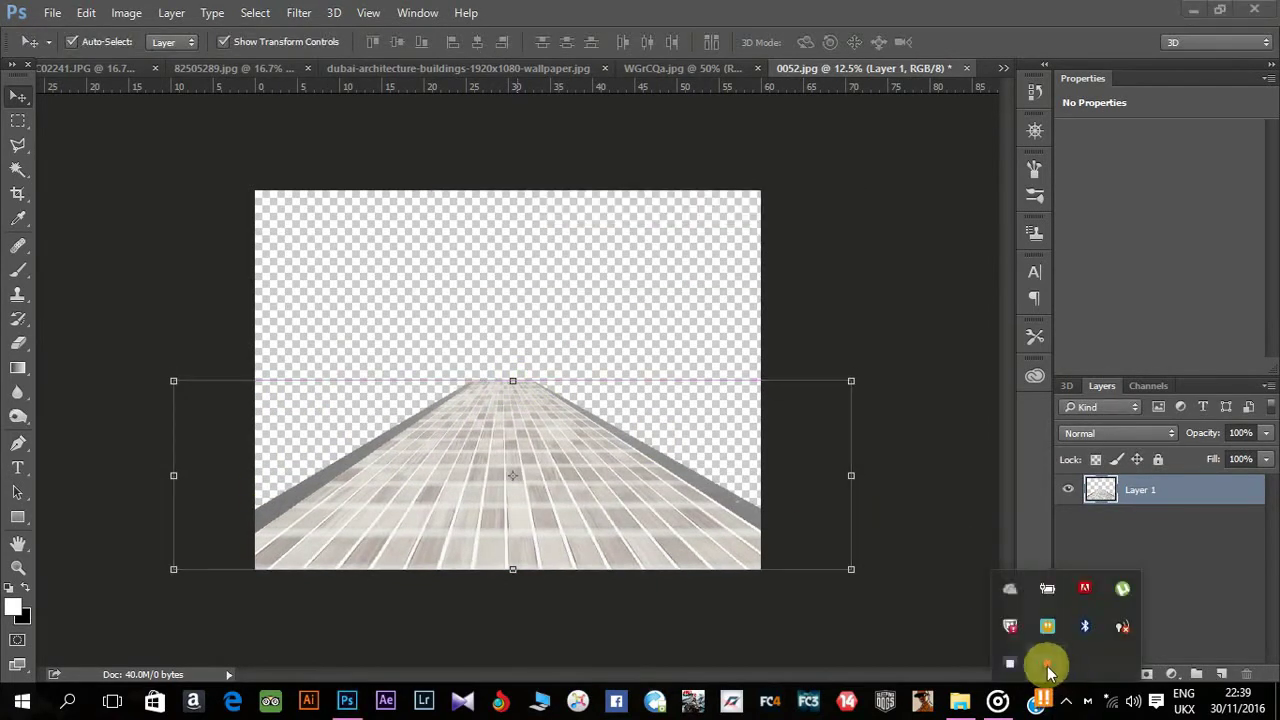
pyautogui.click(887, 620)
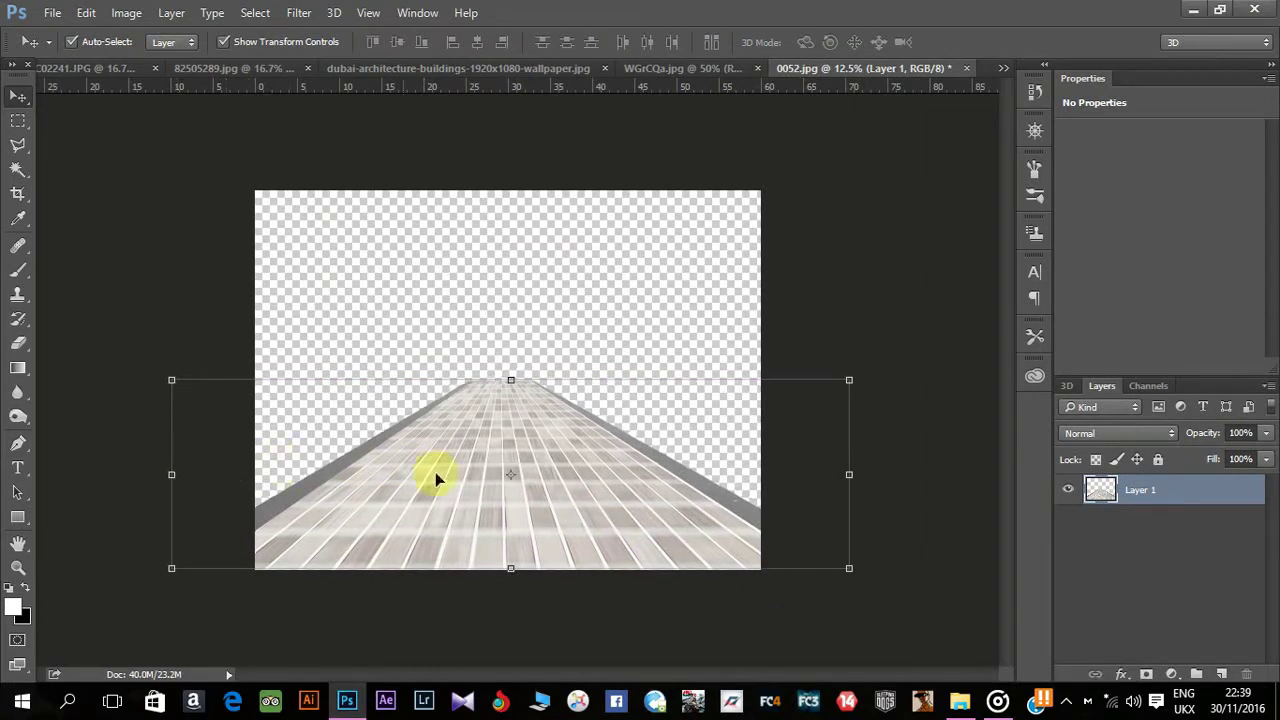
pyautogui.moveTo(747, 453); pyautogui.dragTo(743, 455)
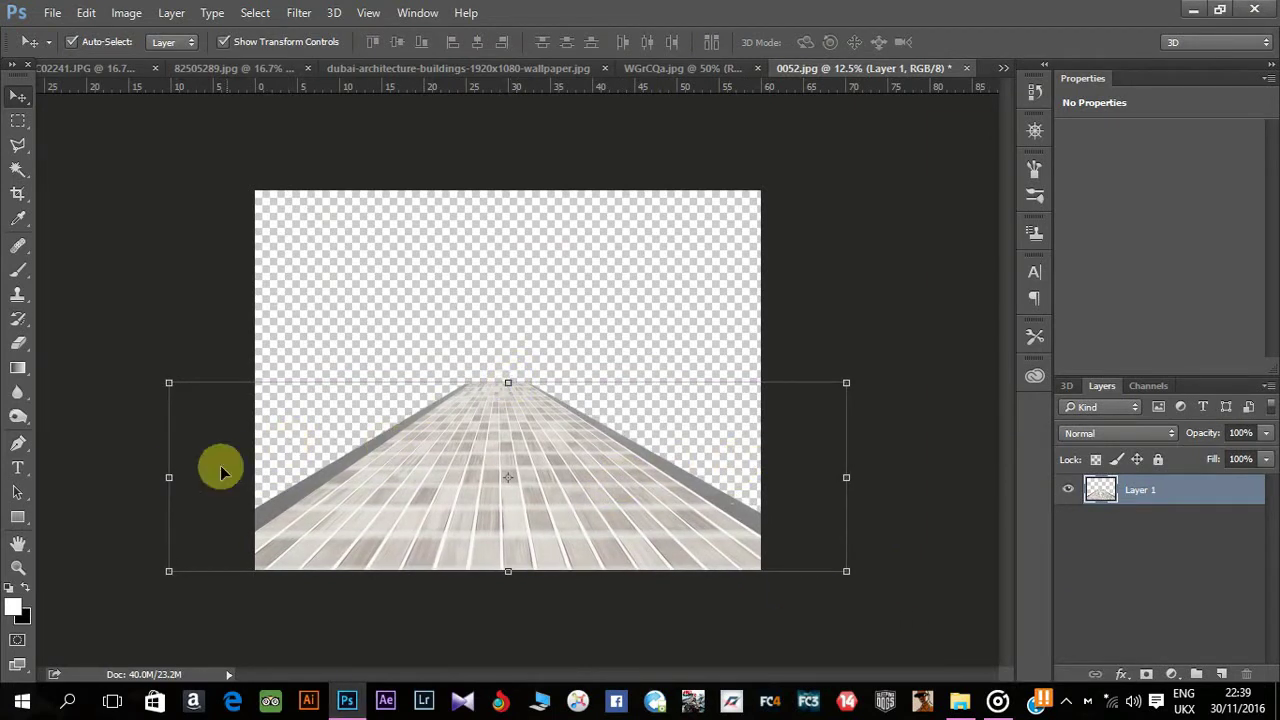
pyautogui.moveTo(169, 477); pyautogui.dragTo(72, 477)
pyautogui.moveTo(846, 477); pyautogui.dragTo(914, 469)
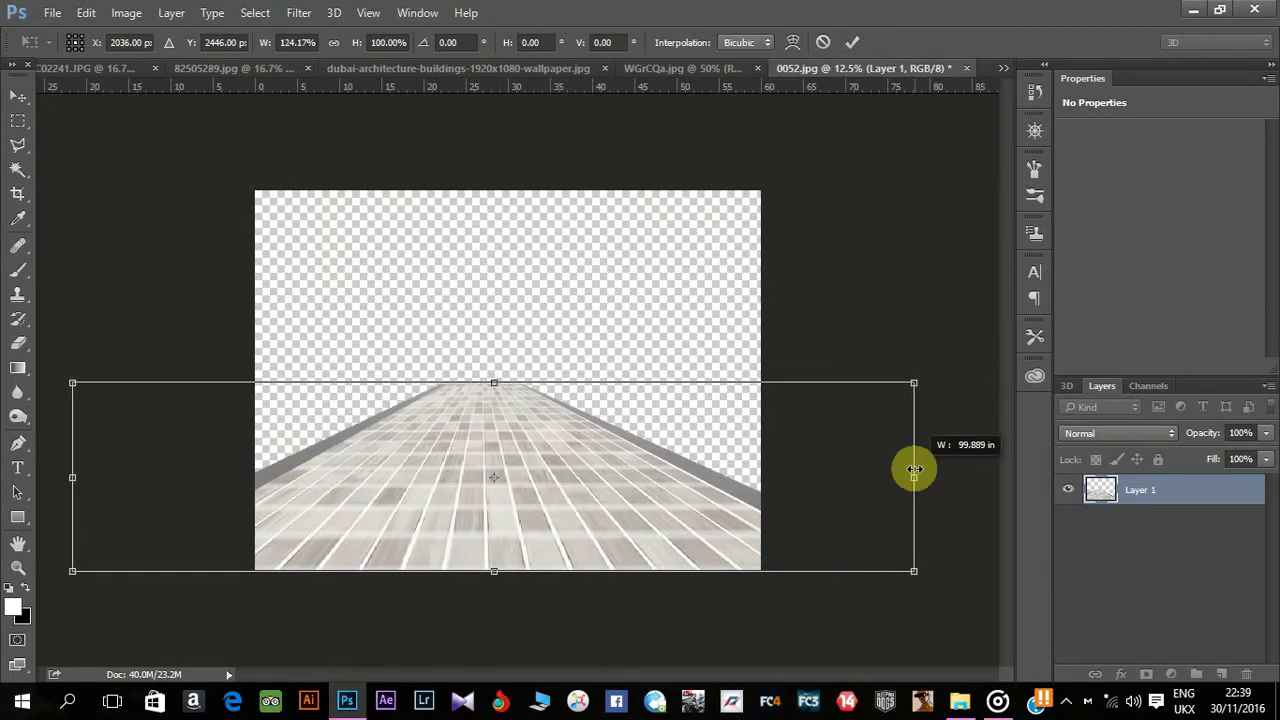
pyautogui.press('Return')
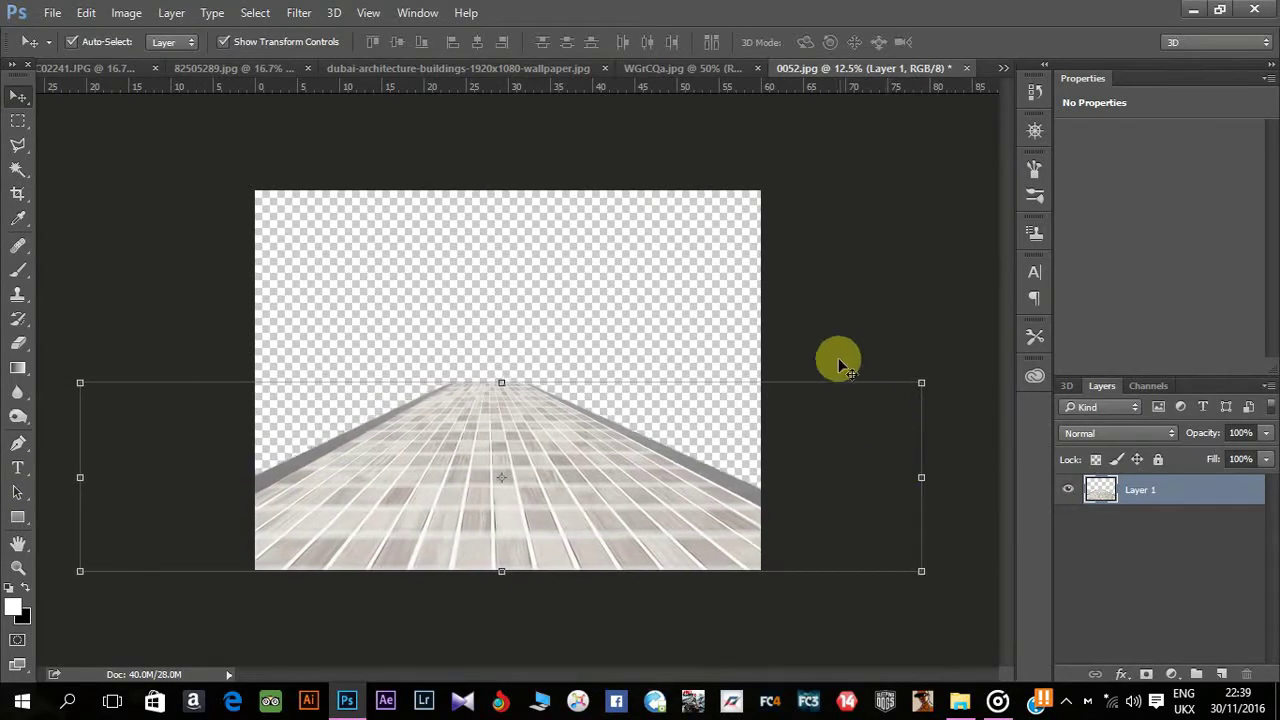
# Close the man photo DSC02241.JPG without saving.
pyautogui.click(457, 68)
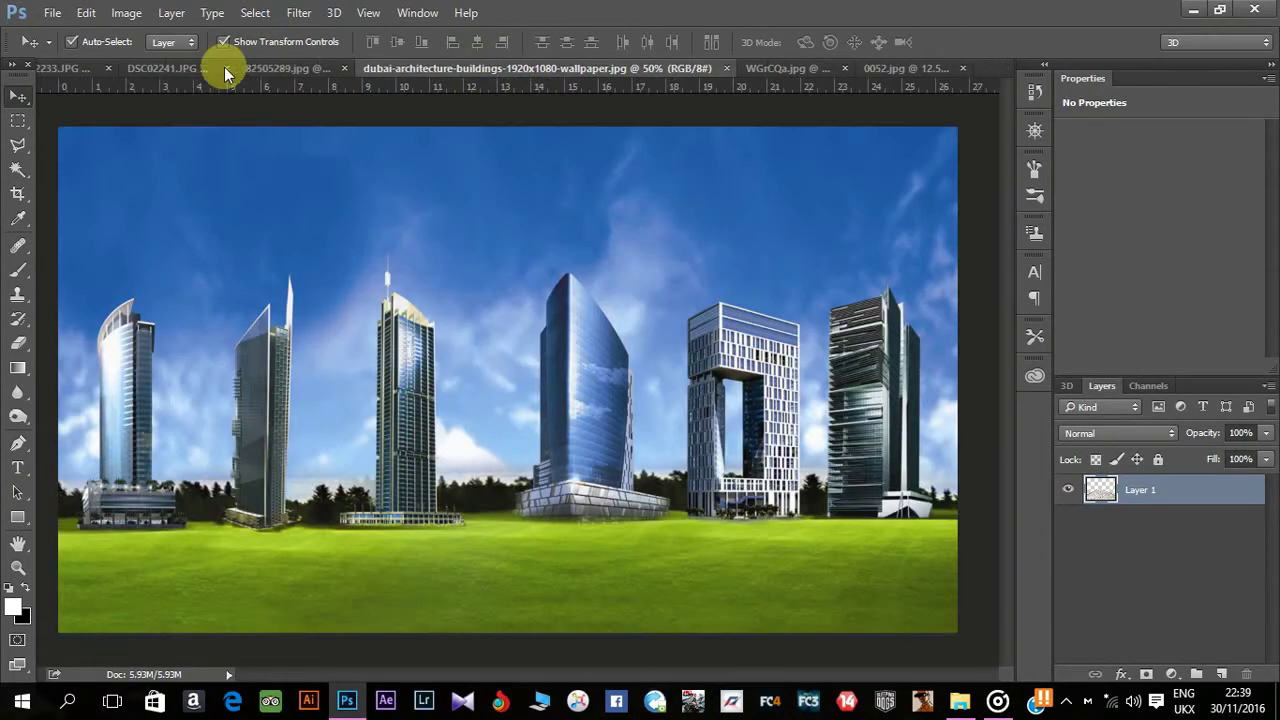
pyautogui.click(260, 70)
pyautogui.hotkey('ctrl', 'w')
pyautogui.click(660, 278)
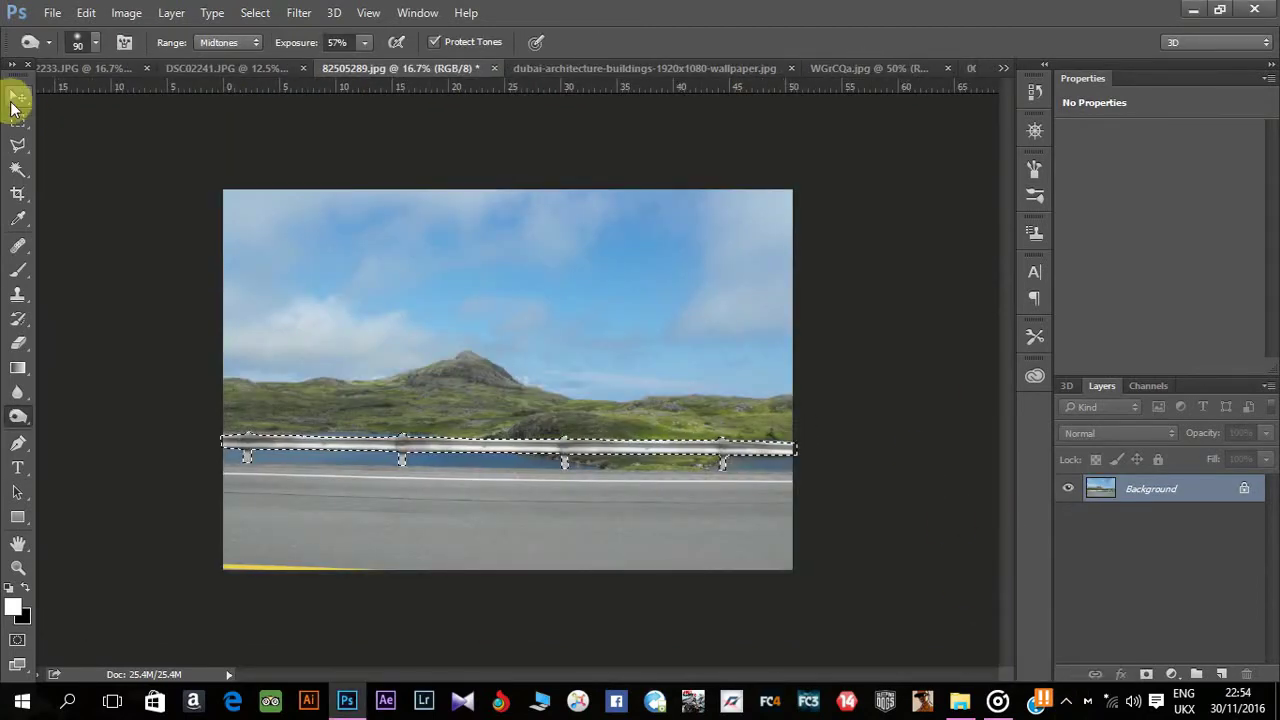
# Return to the road photo 82505289.jpg with the Move tool active.
pyautogui.click(899, 66)
pyautogui.click(405, 68)
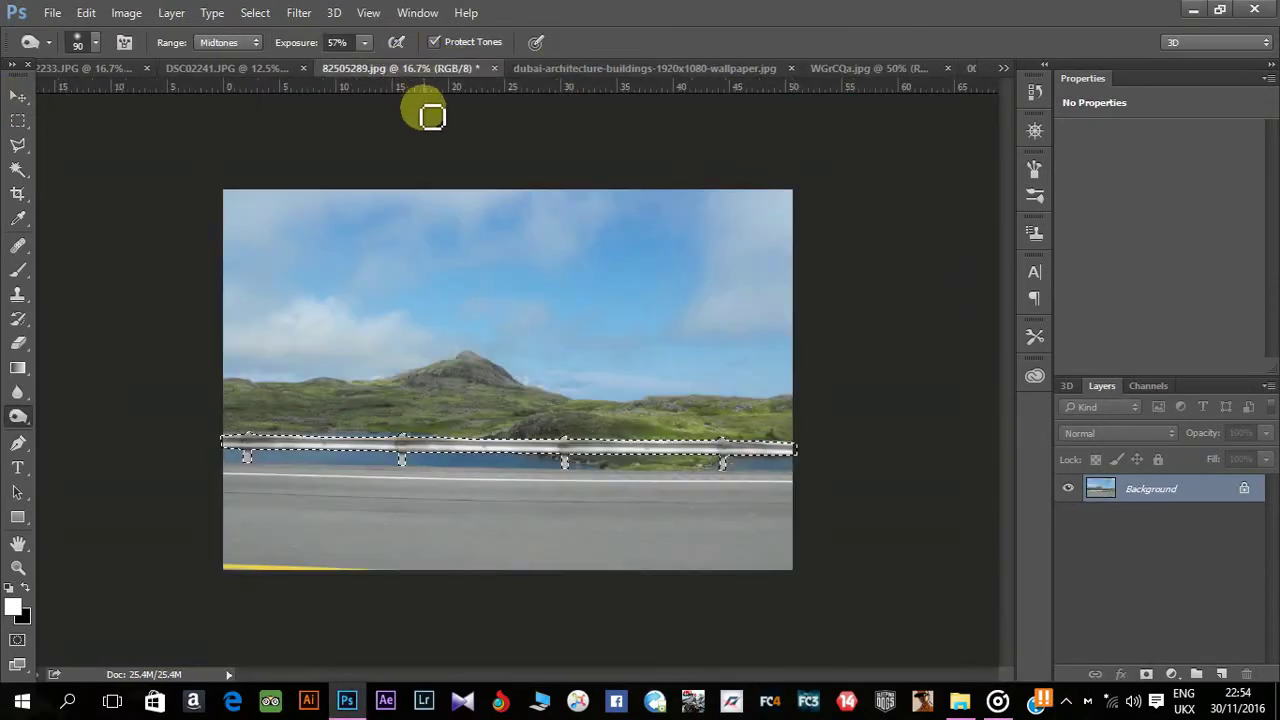
pyautogui.click(18, 96)
# Float the road photo in its own window beside the walkway document 0052.jpg.
pyautogui.moveTo(366, 68); pyautogui.dragTo(370, 114)
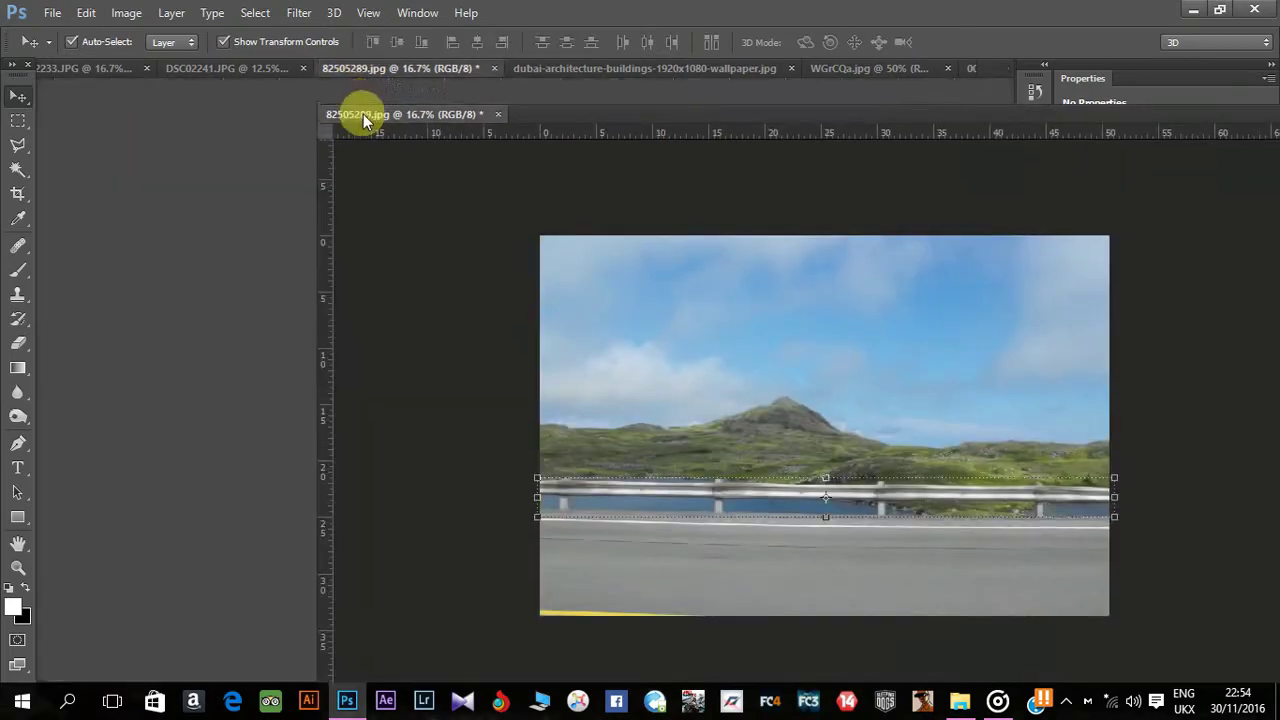
pyautogui.click(932, 102)
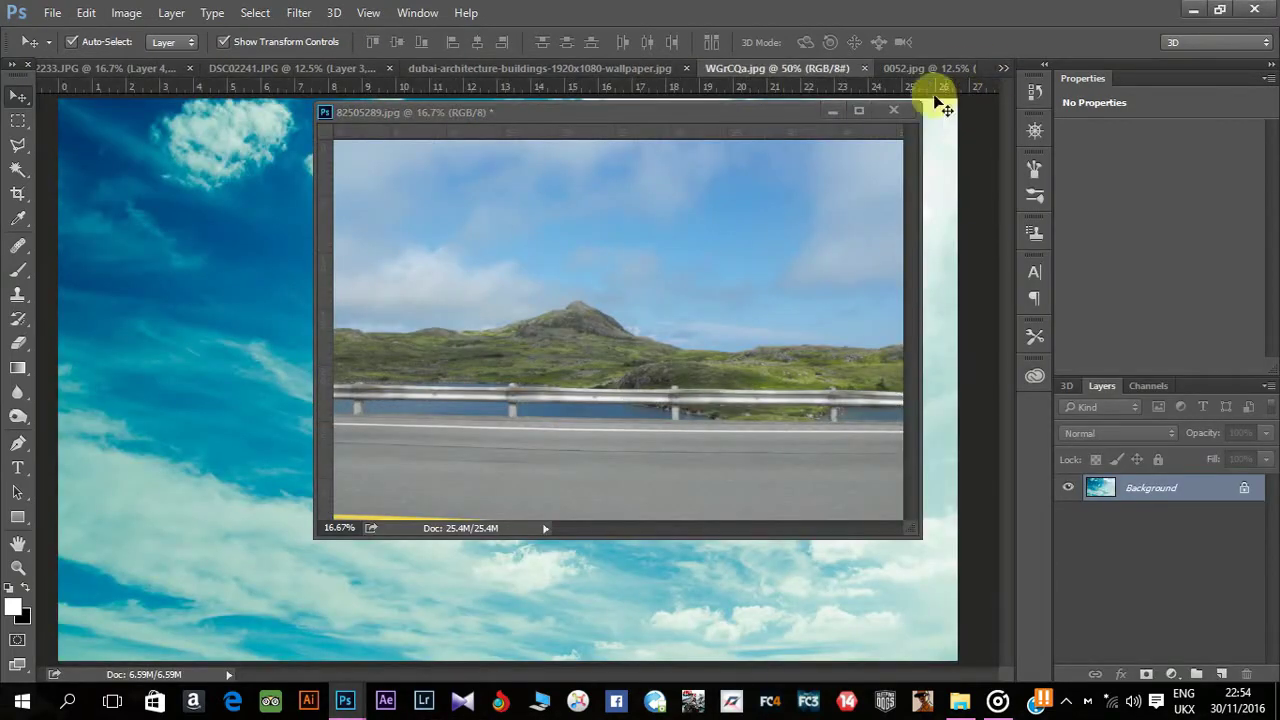
pyautogui.click(998, 70)
pyautogui.click(886, 157)
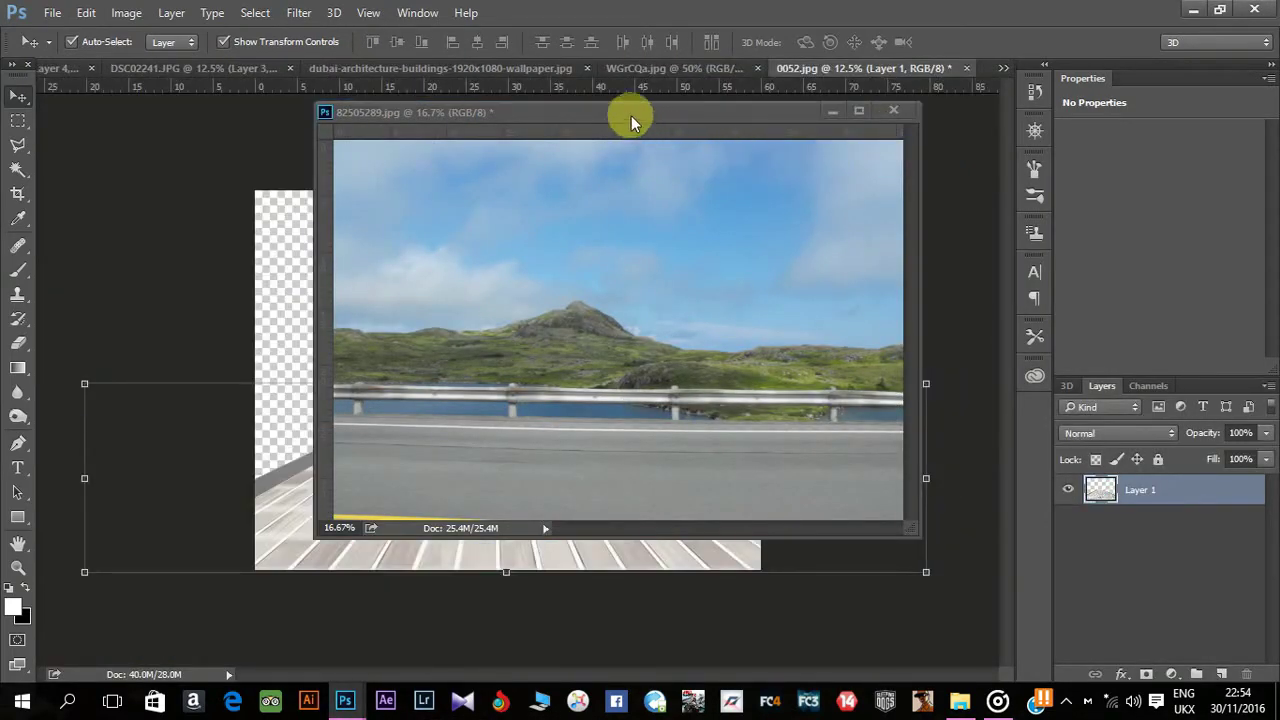
pyautogui.moveTo(631, 115); pyautogui.dragTo(852, 335)
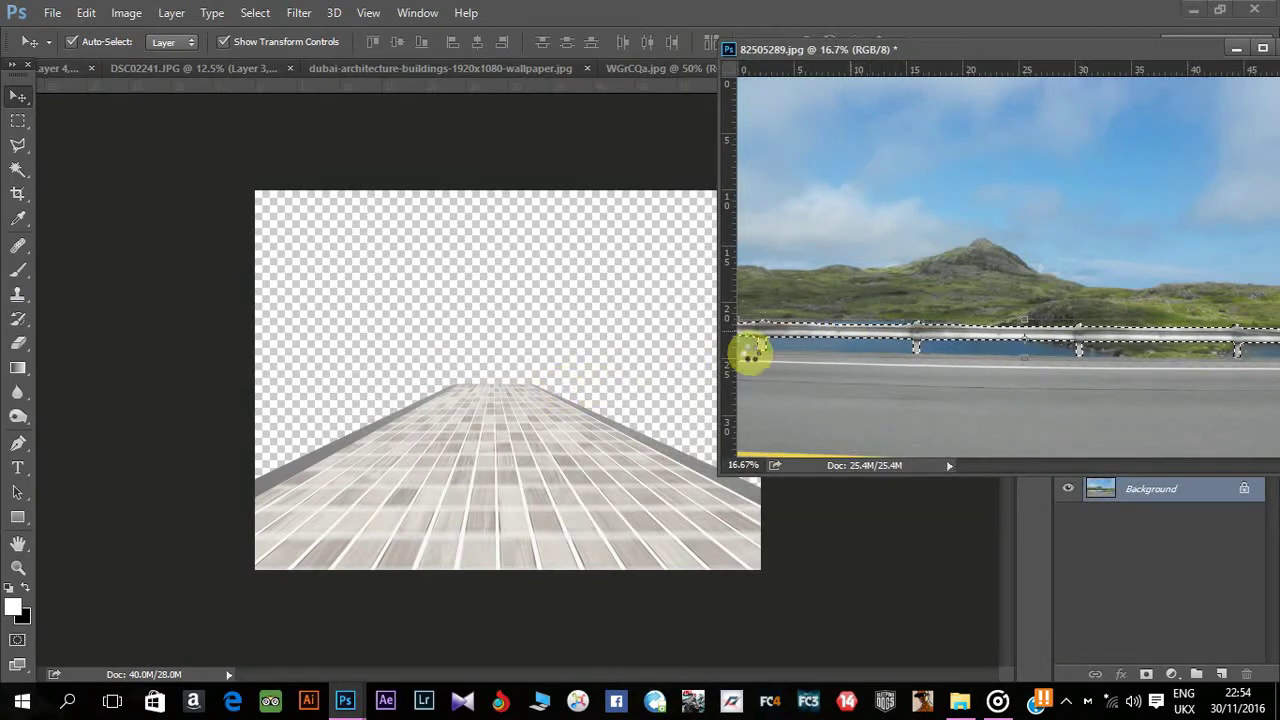
# Drag the guardrail into 0052.jpg, close the road photo unsaved, and duplicate the railing.
pyautogui.moveTo(752, 352); pyautogui.dragTo(490, 400)
pyautogui.click(1206, 90)
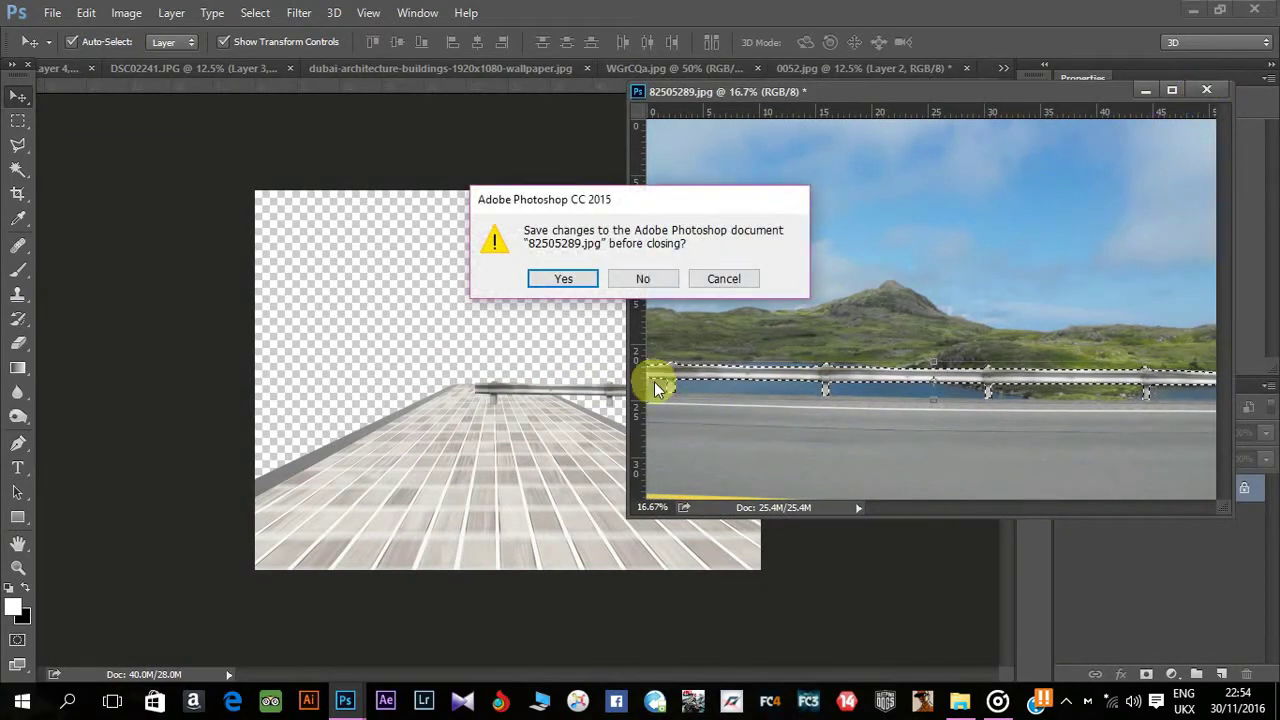
pyautogui.click(648, 279)
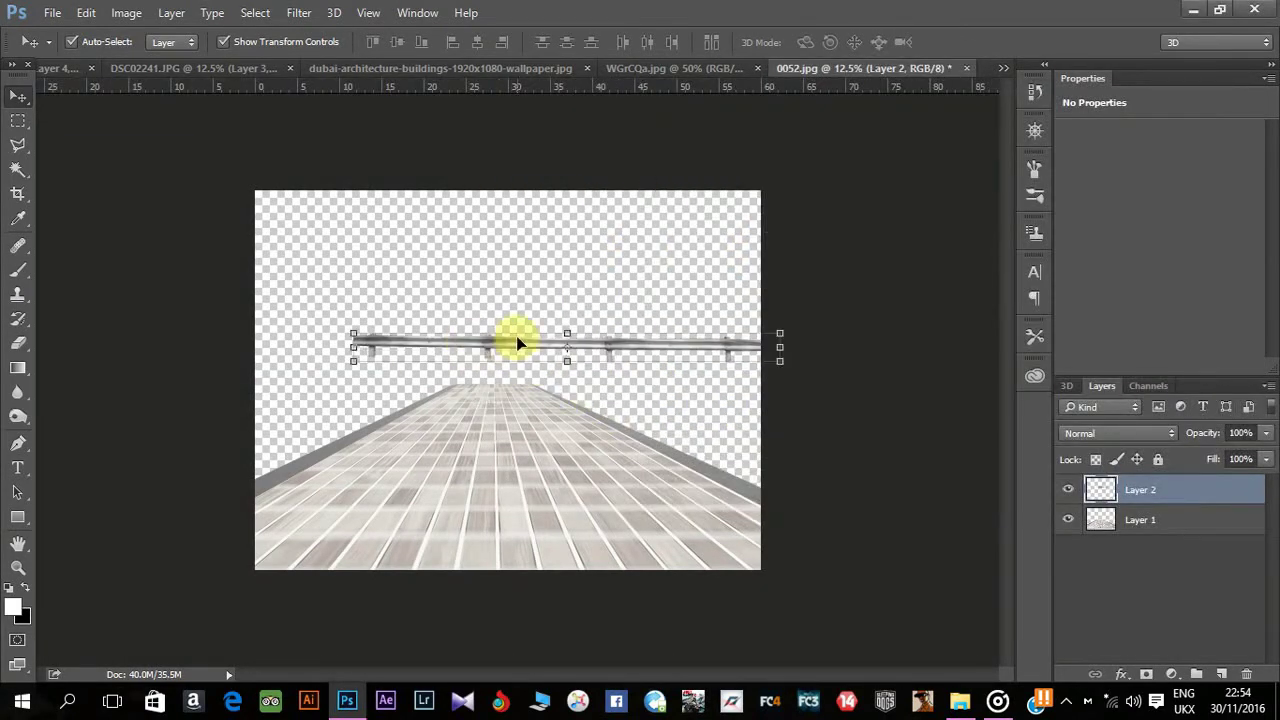
pyautogui.moveTo(590, 397)
pyautogui.mouseDown()
pyautogui.moveTo(466, 277)
pyautogui.moveTo(522, 377)
pyautogui.mouseUp()
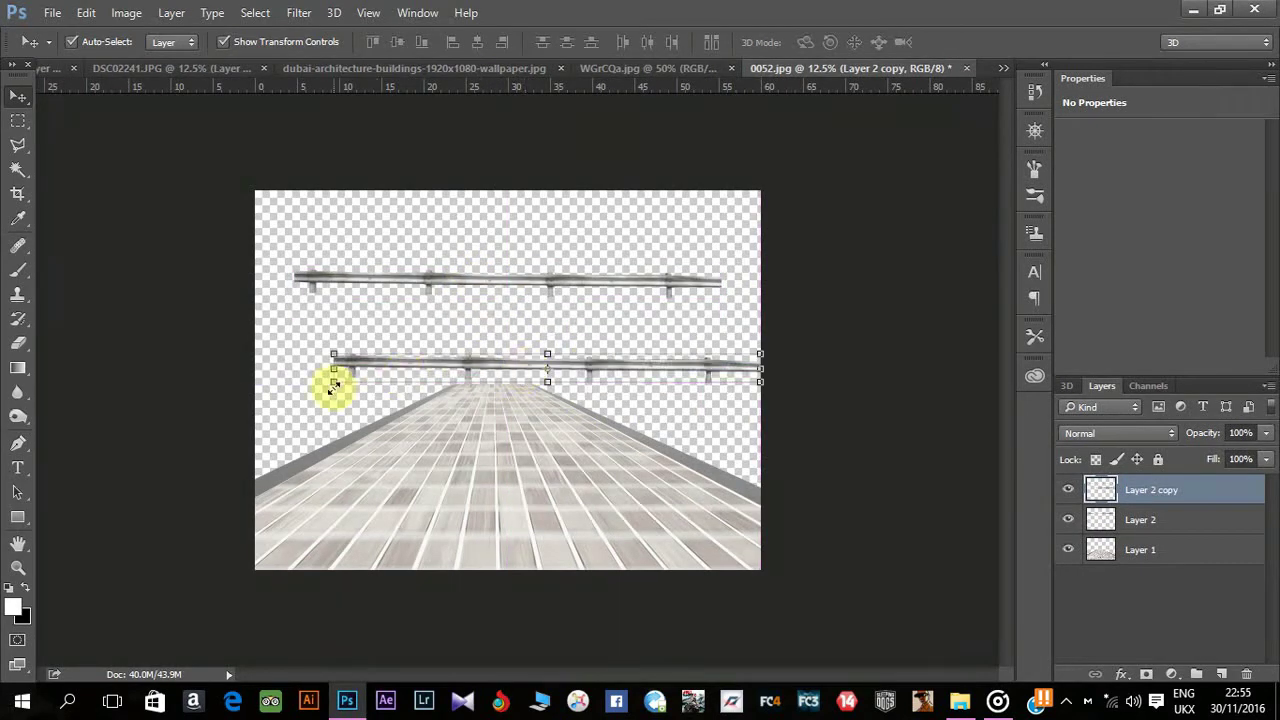
# Skew, narrow and rotate the railing copy to run along the walkway's right edge.
pyautogui.hotkey('ctrl', 't')
pyautogui.rightClick(336, 380)
pyautogui.click(425, 151)
pyautogui.moveTo(338, 381); pyautogui.dragTo(335, 363)
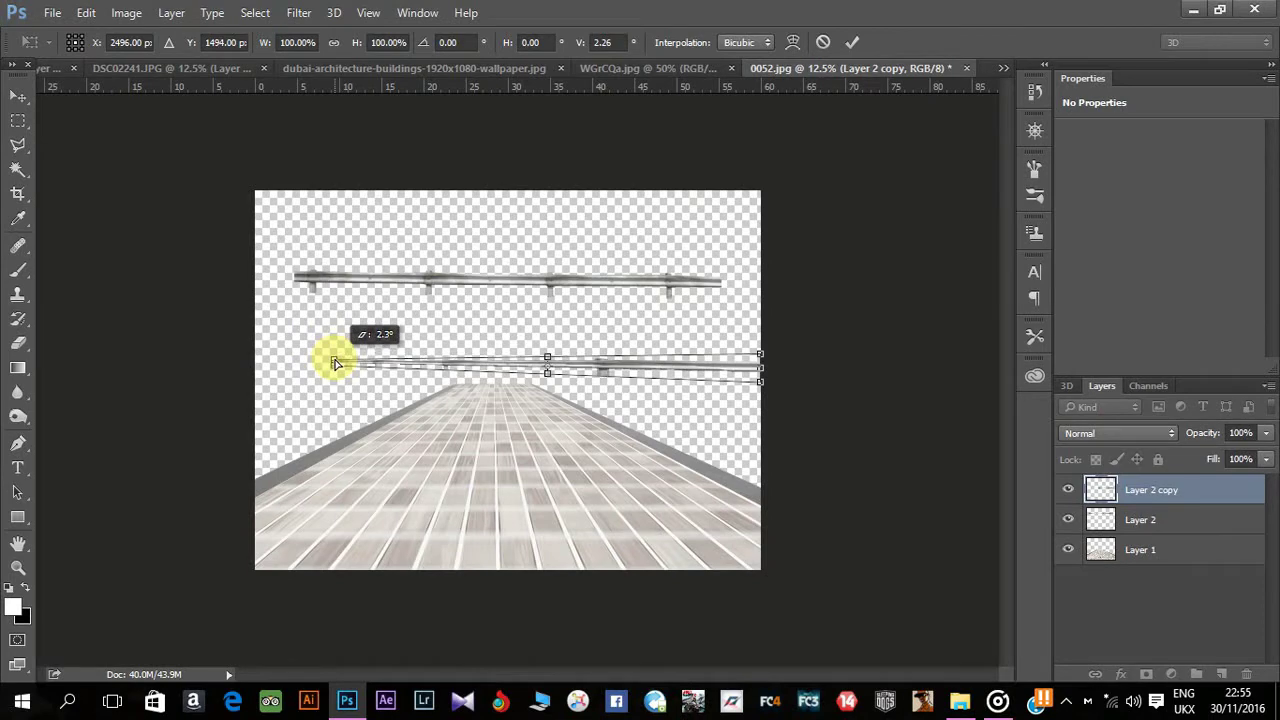
pyautogui.moveTo(666, 371)
pyautogui.mouseDown()
pyautogui.moveTo(414, 391)
pyautogui.moveTo(500, 329)
pyautogui.mouseUp()
pyautogui.moveTo(571, 380); pyautogui.dragTo(583, 400)
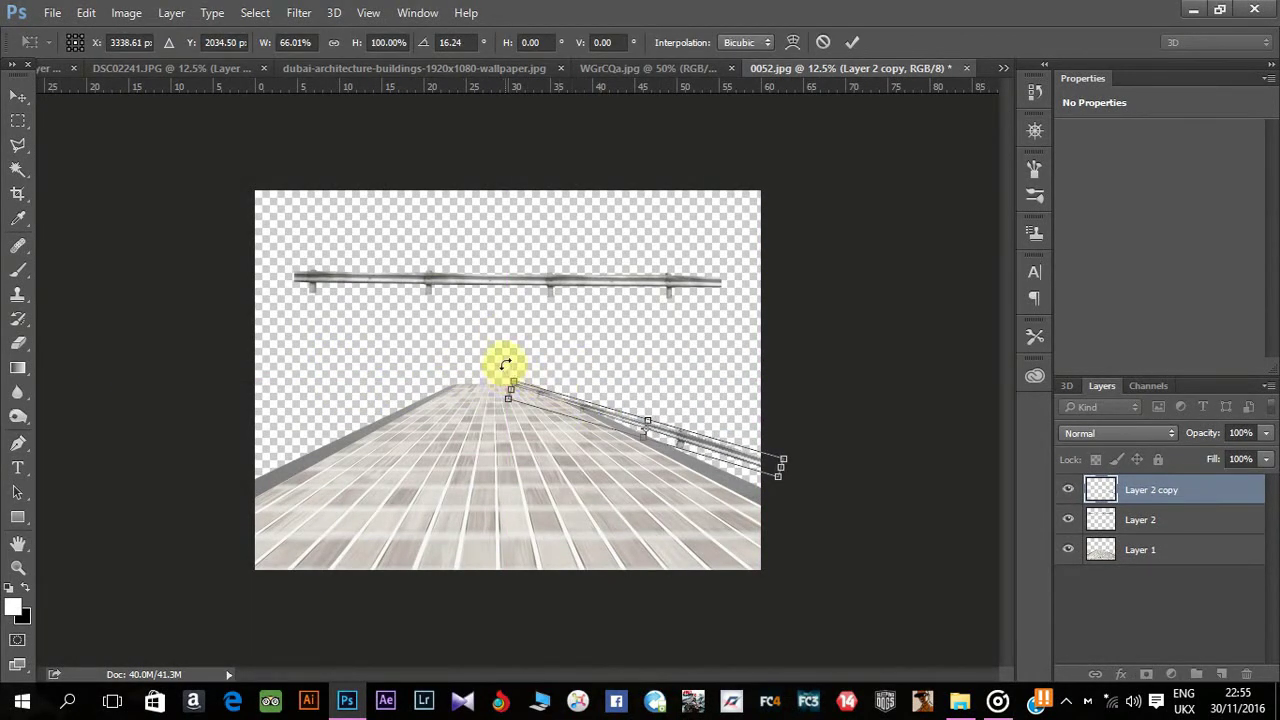
pyautogui.moveTo(506, 364)
pyautogui.mouseDown()
pyautogui.moveTo(514, 349)
pyautogui.moveTo(694, 416)
pyautogui.mouseUp()
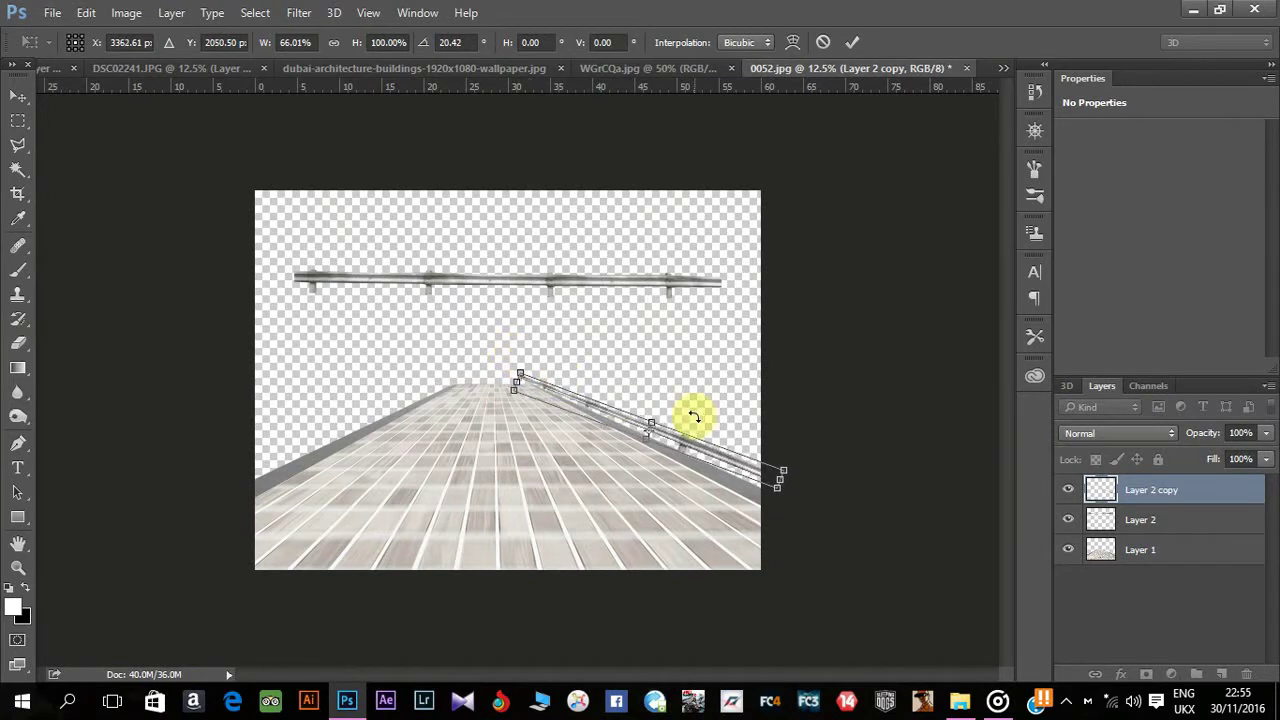
pyautogui.moveTo(514, 355); pyautogui.dragTo(510, 351)
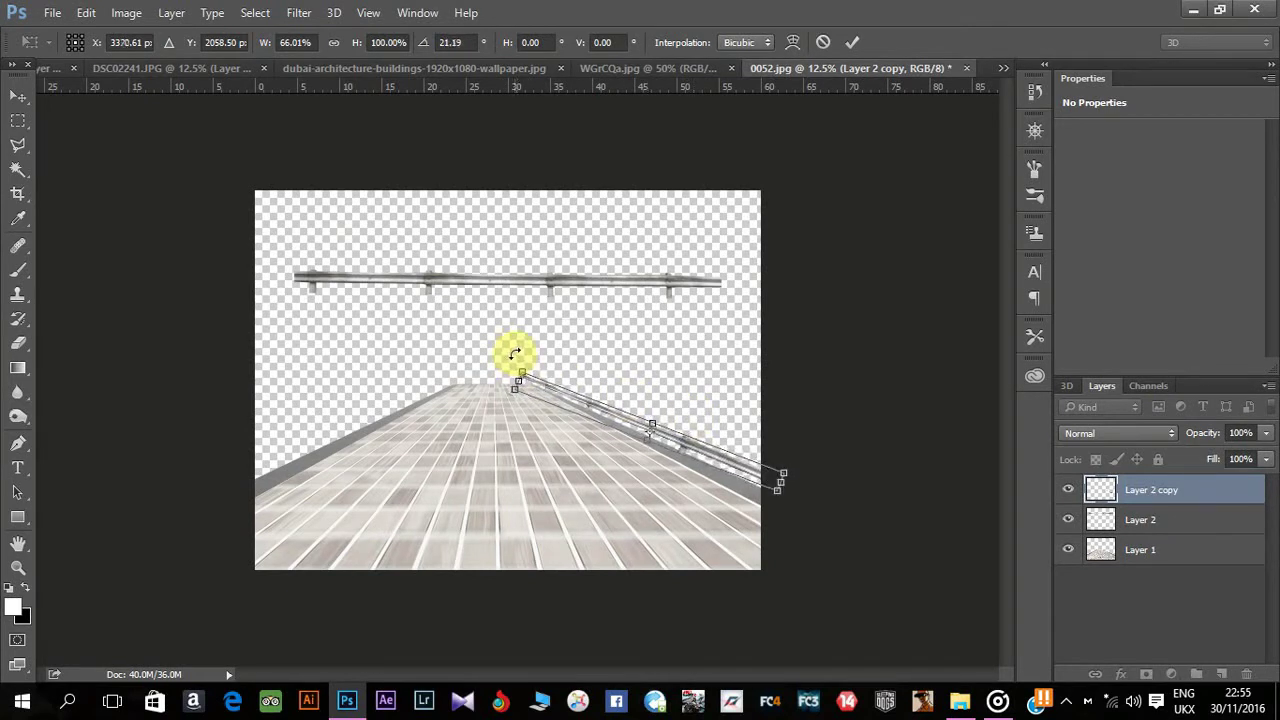
pyautogui.press('Return')
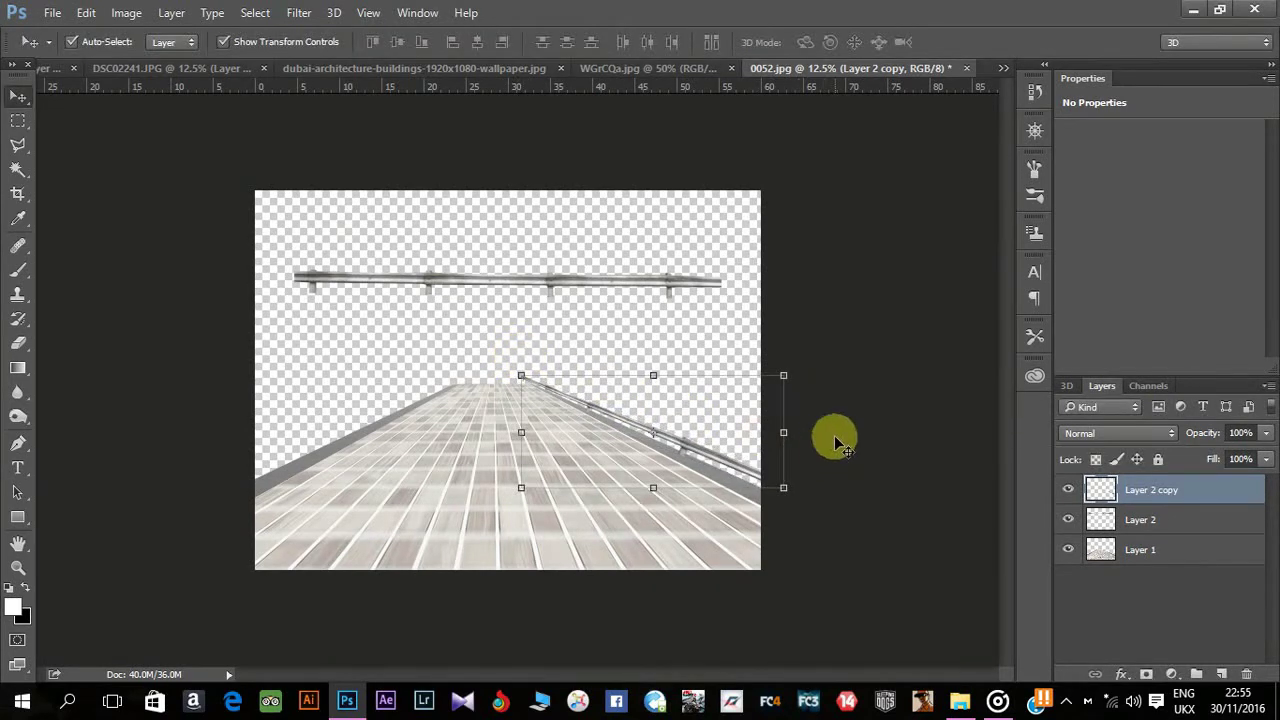
# Lasso the distorted railing post and move it up under the rail.
pyautogui.hotkey('ctrl', '+')
pyautogui.hotkey('ctrl', '+')
pyautogui.hotkey('ctrl', '+')
pyautogui.hotkey('ctrl', '+')
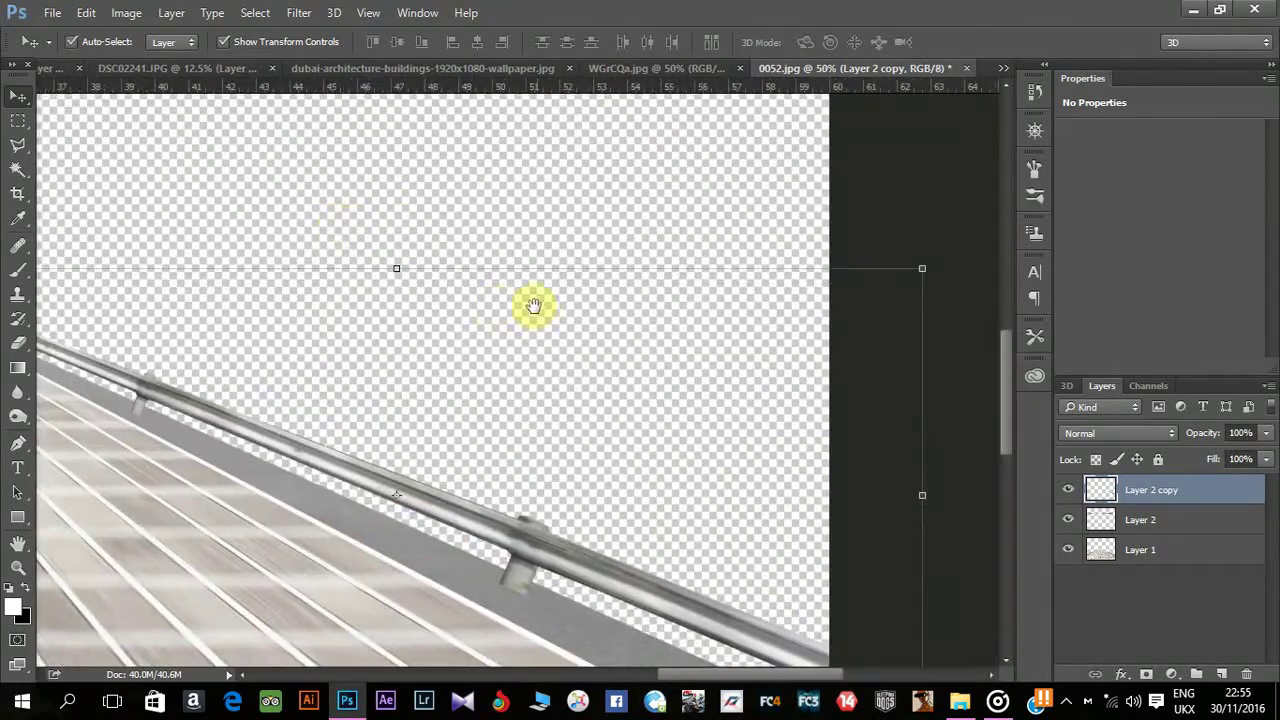
pyautogui.moveTo(534, 303); pyautogui.dragTo(410, 187)
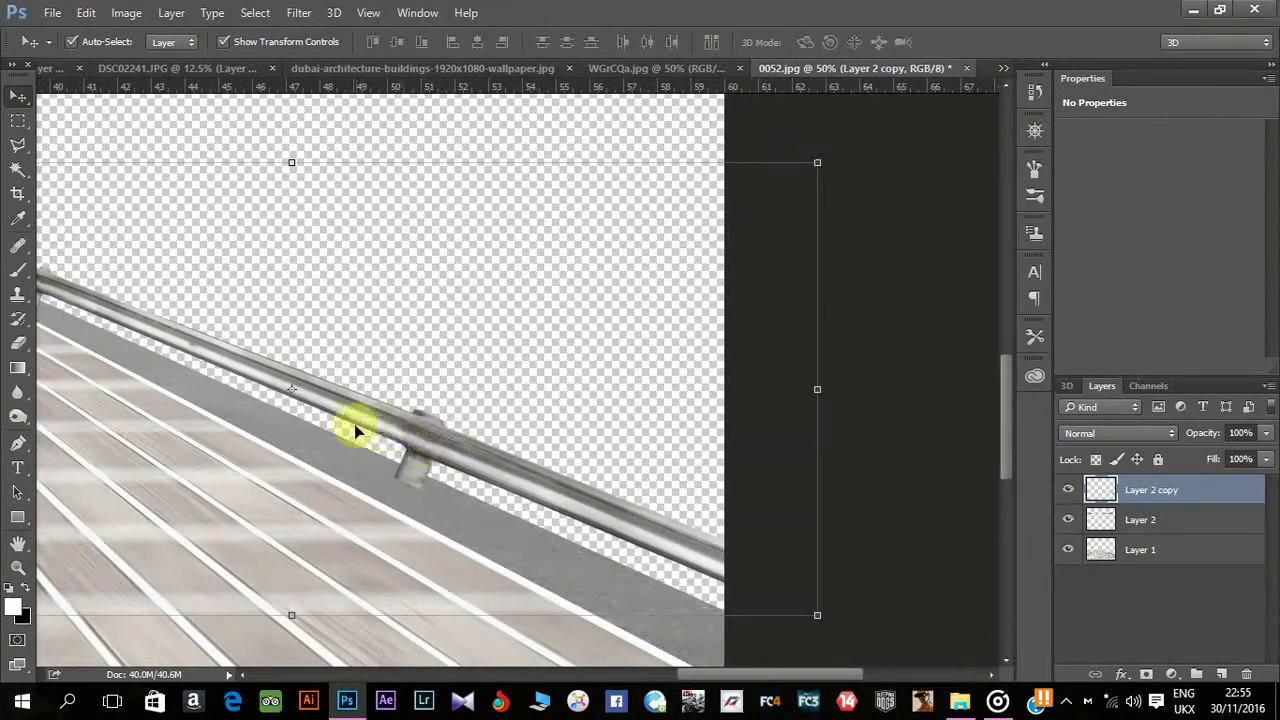
pyautogui.click(19, 146)
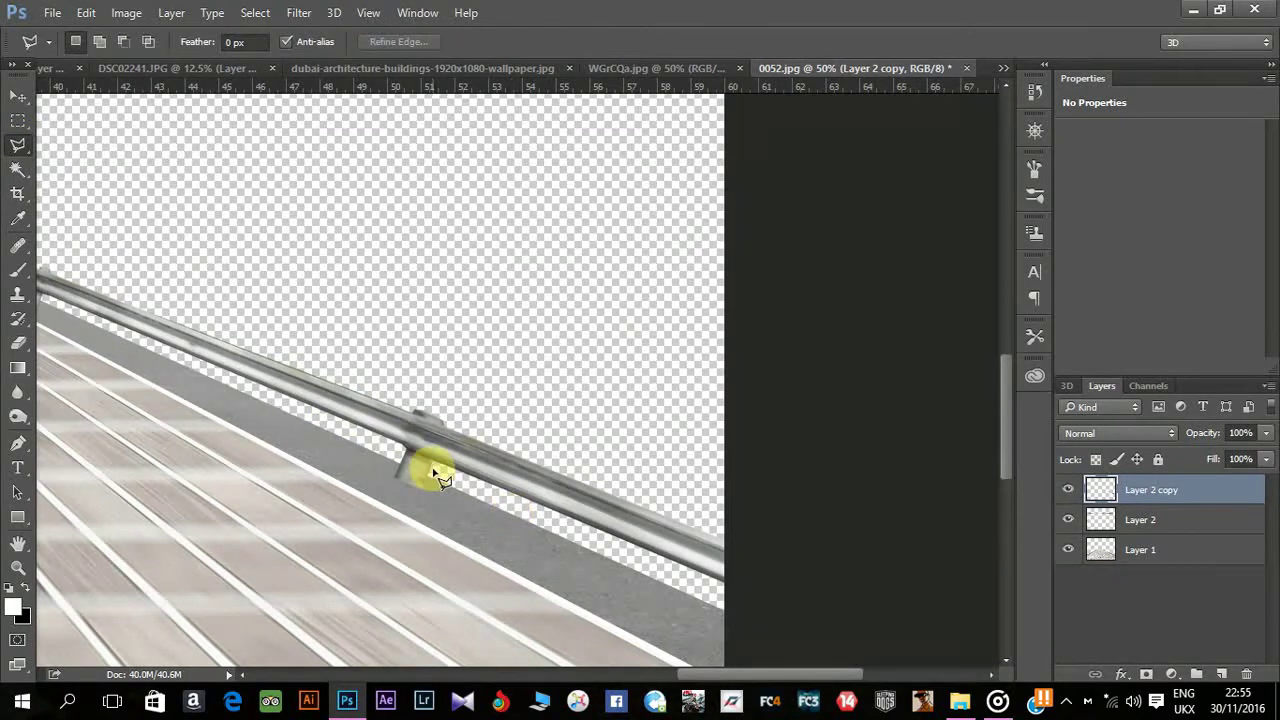
pyautogui.click(390, 450)
pyautogui.click(18, 96)
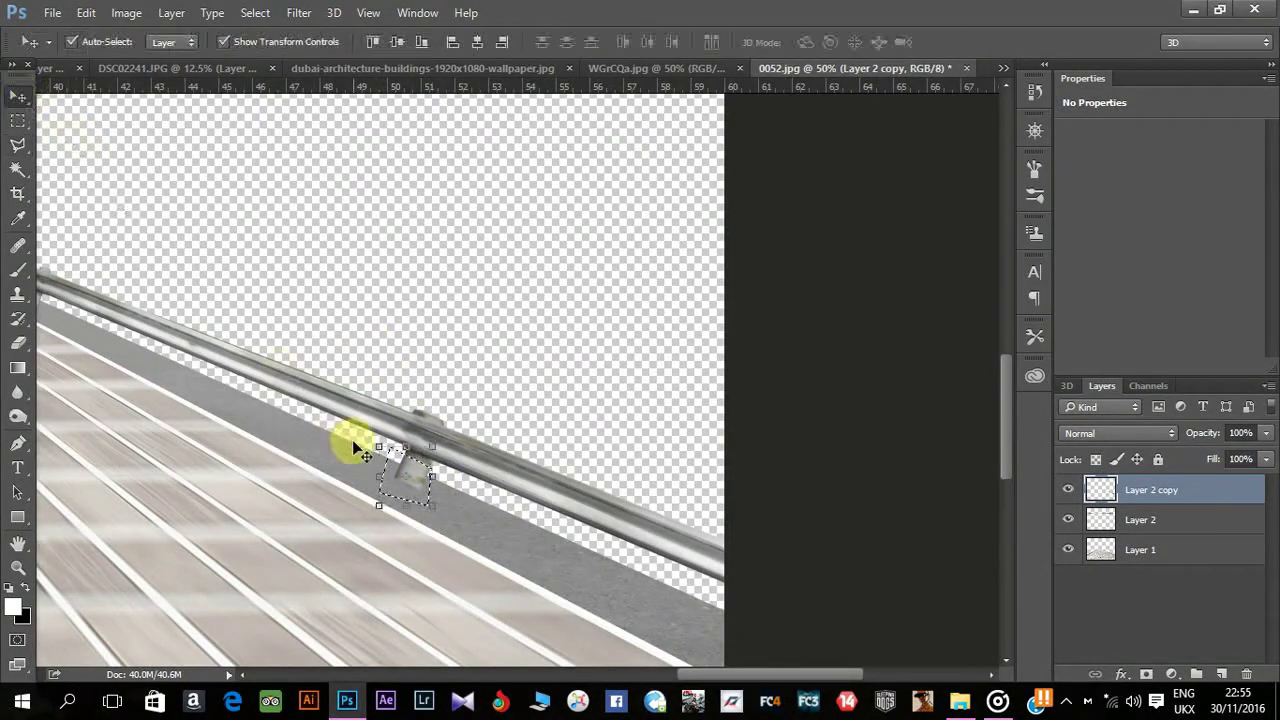
pyautogui.hotkey('ctrl', 't')
pyautogui.rightClick(378, 503)
pyautogui.click(428, 291)
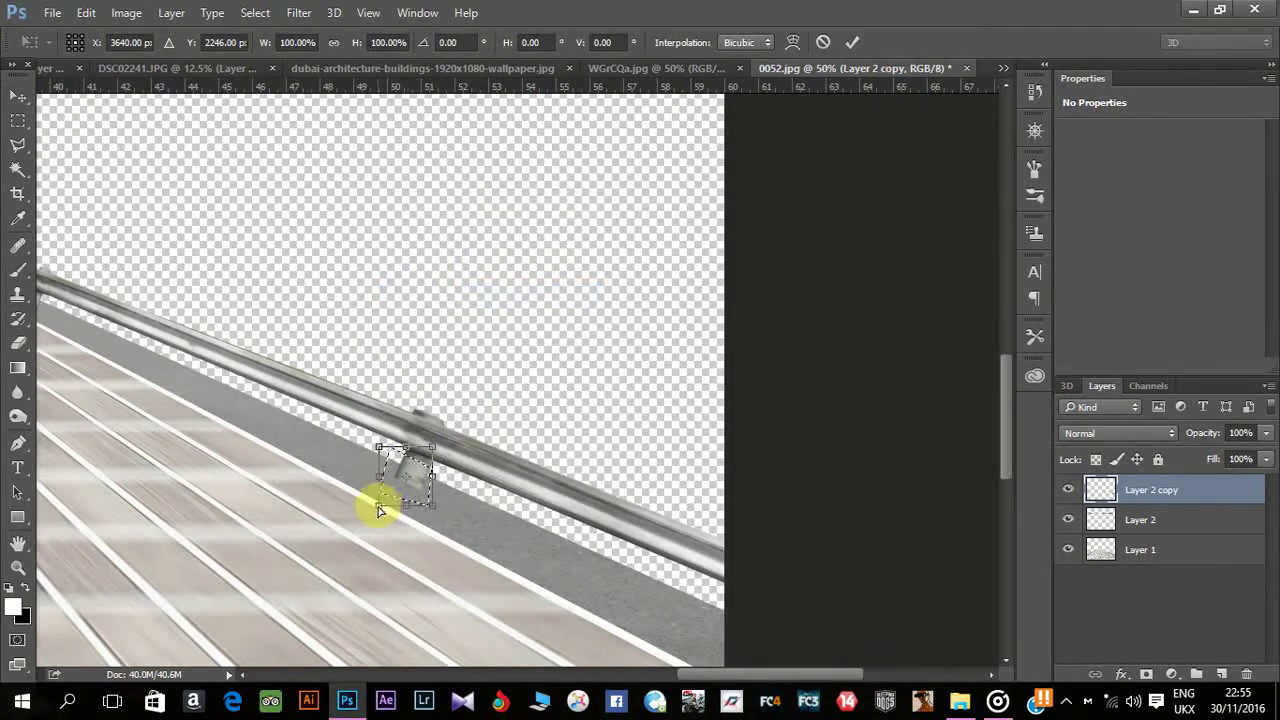
pyautogui.moveTo(419, 425); pyautogui.dragTo(423, 477)
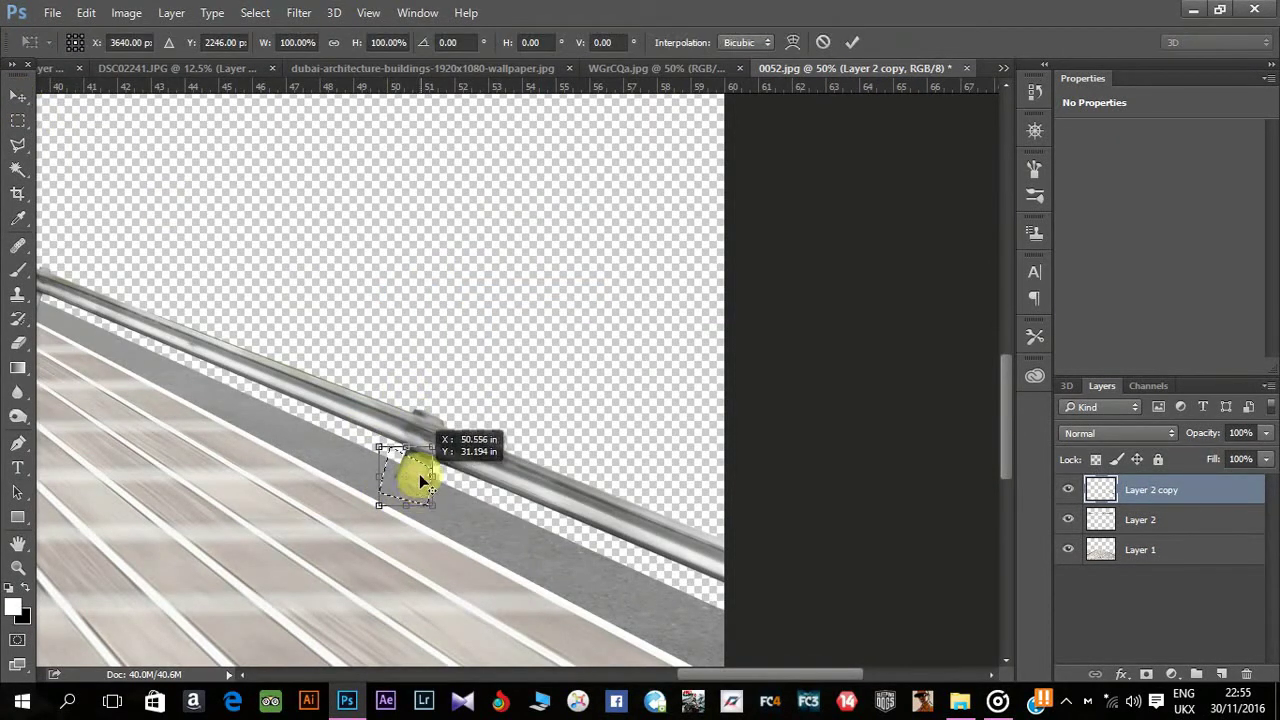
pyautogui.press('Return')
# Skew the post to match the rail's slant, then deselect and zoom out.
pyautogui.hotkey('ctrl', 't')
pyautogui.rightClick(396, 485)
pyautogui.click(449, 257)
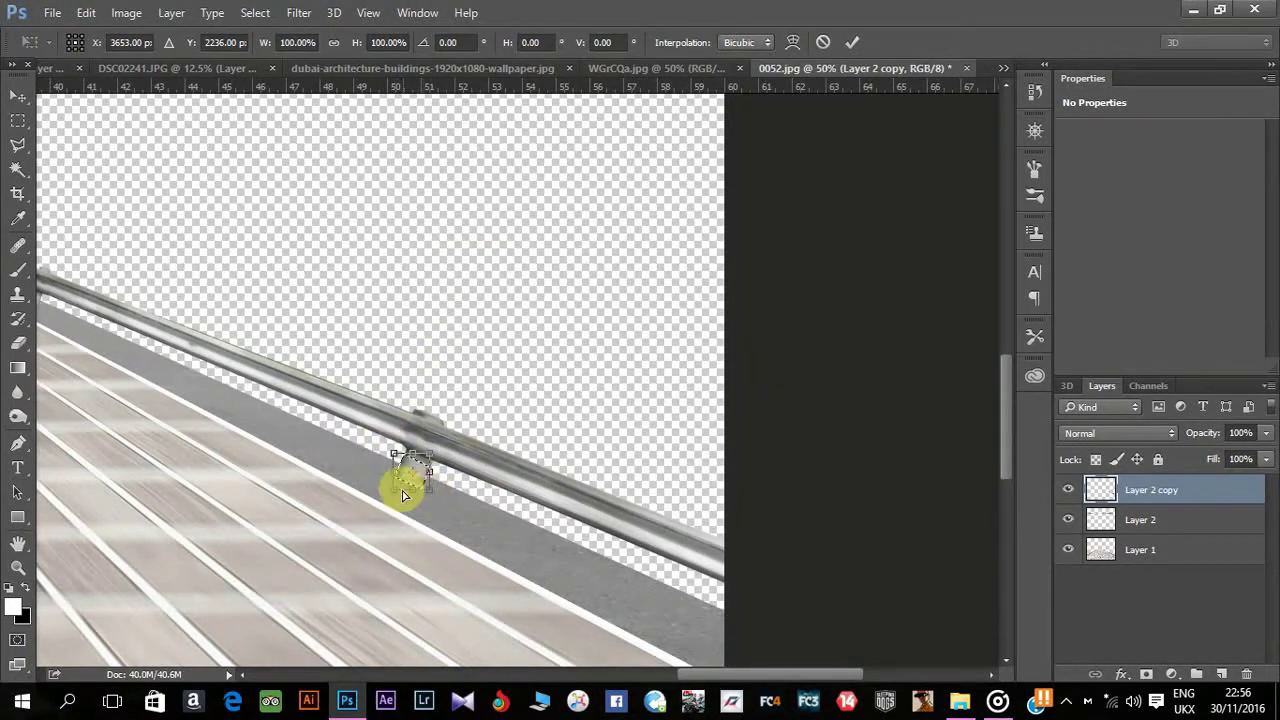
pyautogui.moveTo(404, 495)
pyautogui.mouseDown()
pyautogui.moveTo(416, 483)
pyautogui.moveTo(378, 458)
pyautogui.mouseUp()
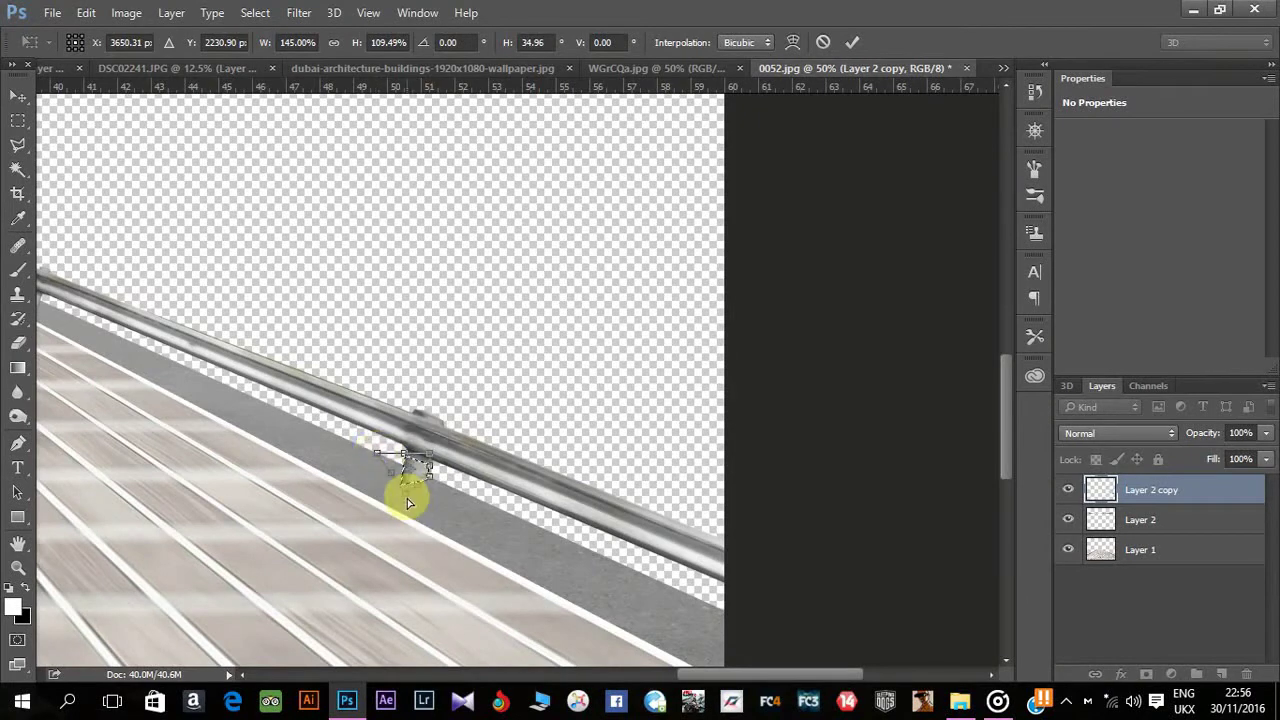
pyautogui.moveTo(378, 458); pyautogui.dragTo(407, 458)
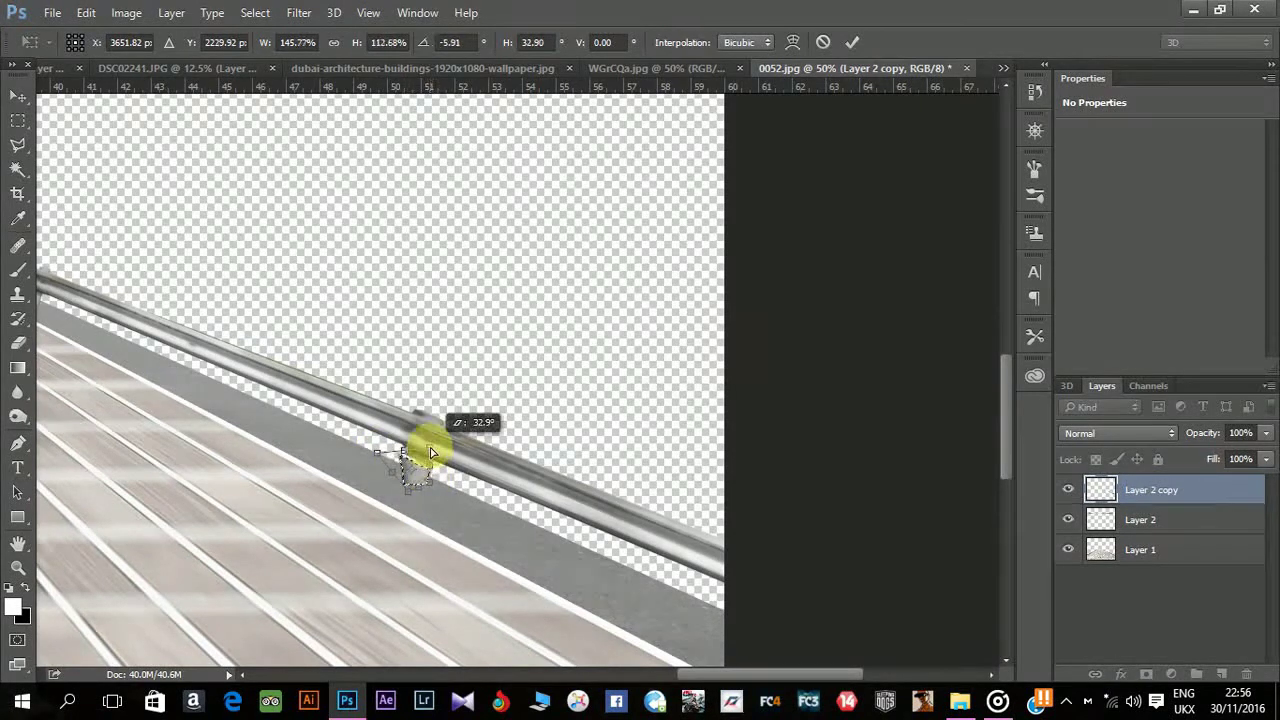
pyautogui.press('Return')
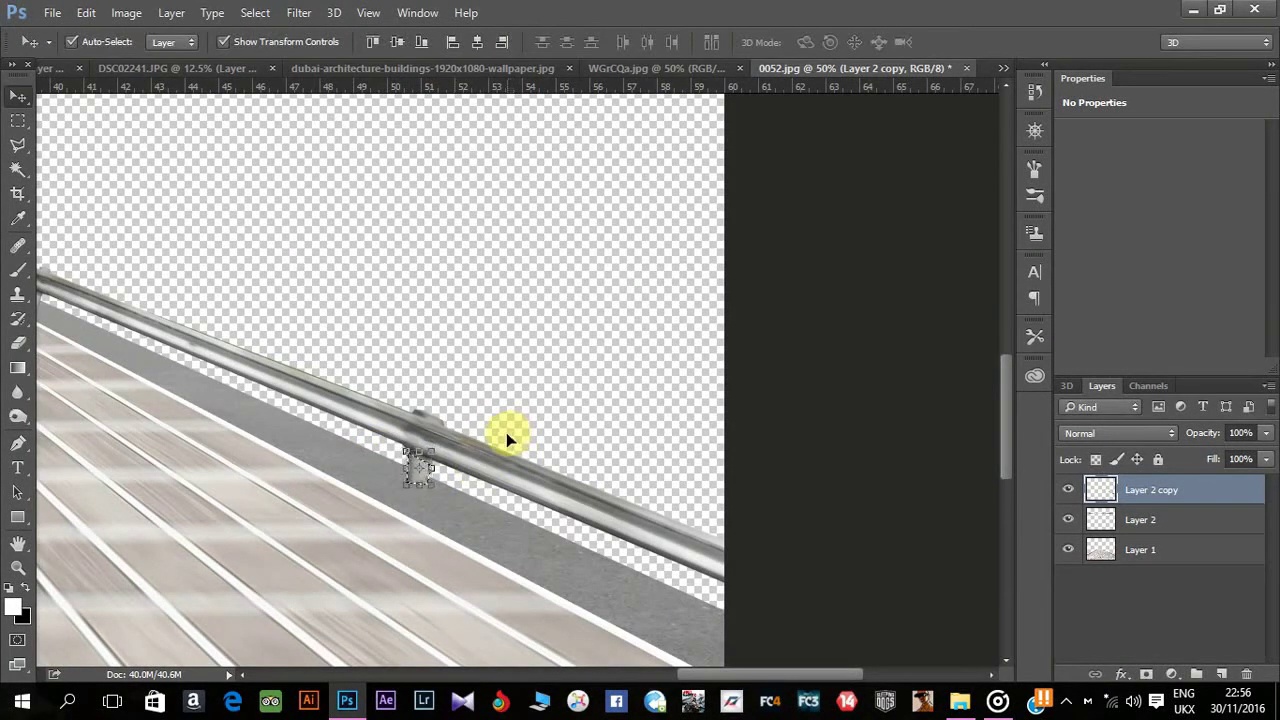
pyautogui.click(520, 430)
pyautogui.hotkey('ctrl', 'd')
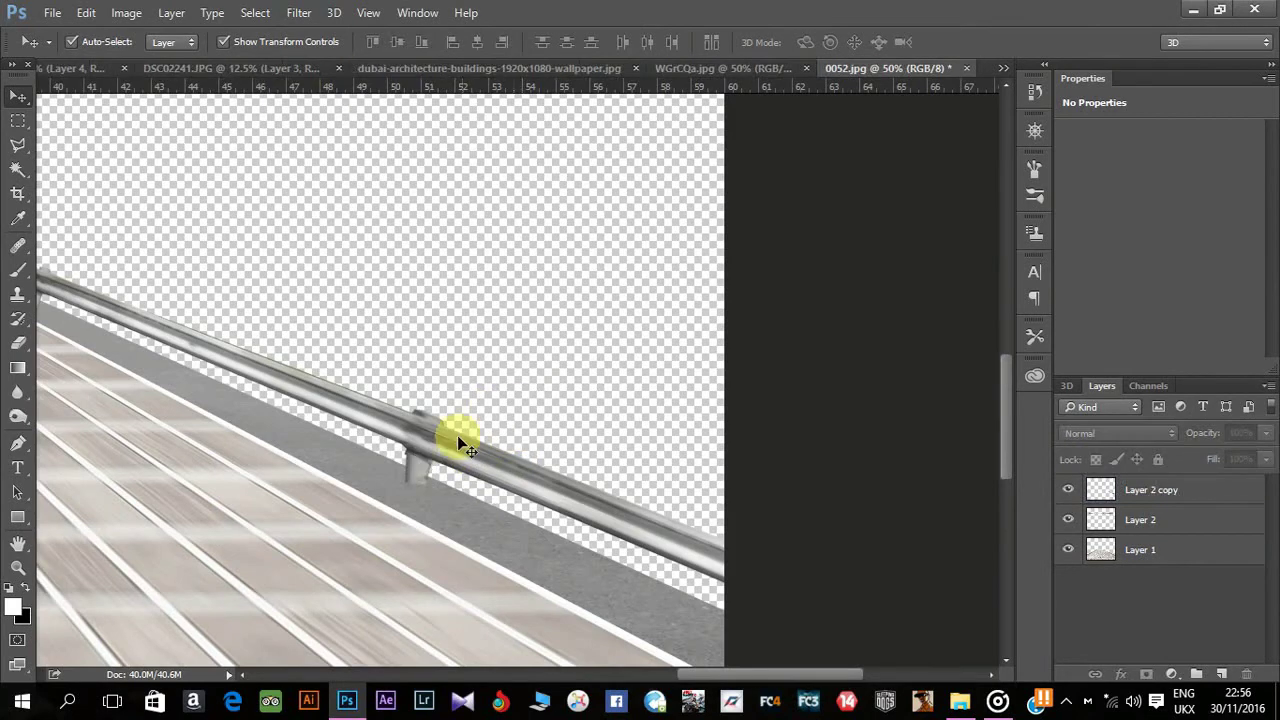
pyautogui.hotkey('ctrl', '-')
pyautogui.hotkey('ctrl', '-')
pyautogui.hotkey('ctrl', '-')
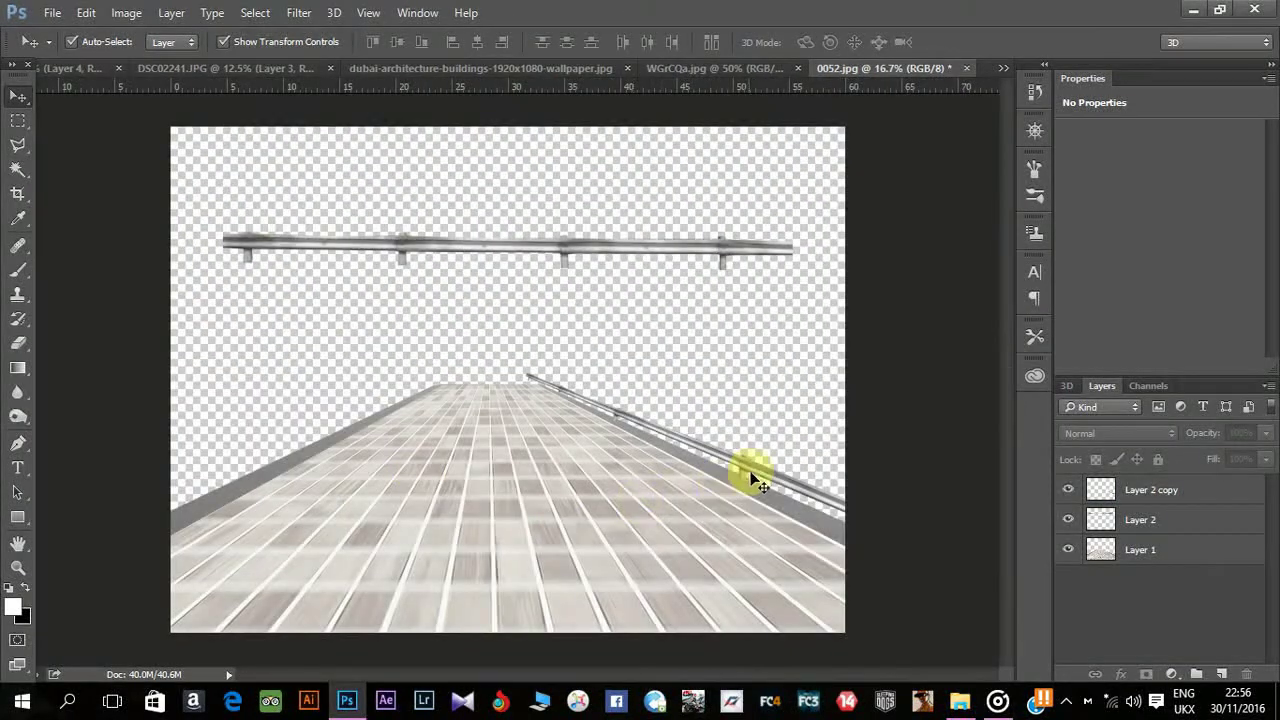
# Duplicate the guardrail, flip it horizontally and place it along the walkway's left edge.
pyautogui.click(760, 478)
pyautogui.hotkey('ctrl', 'j')
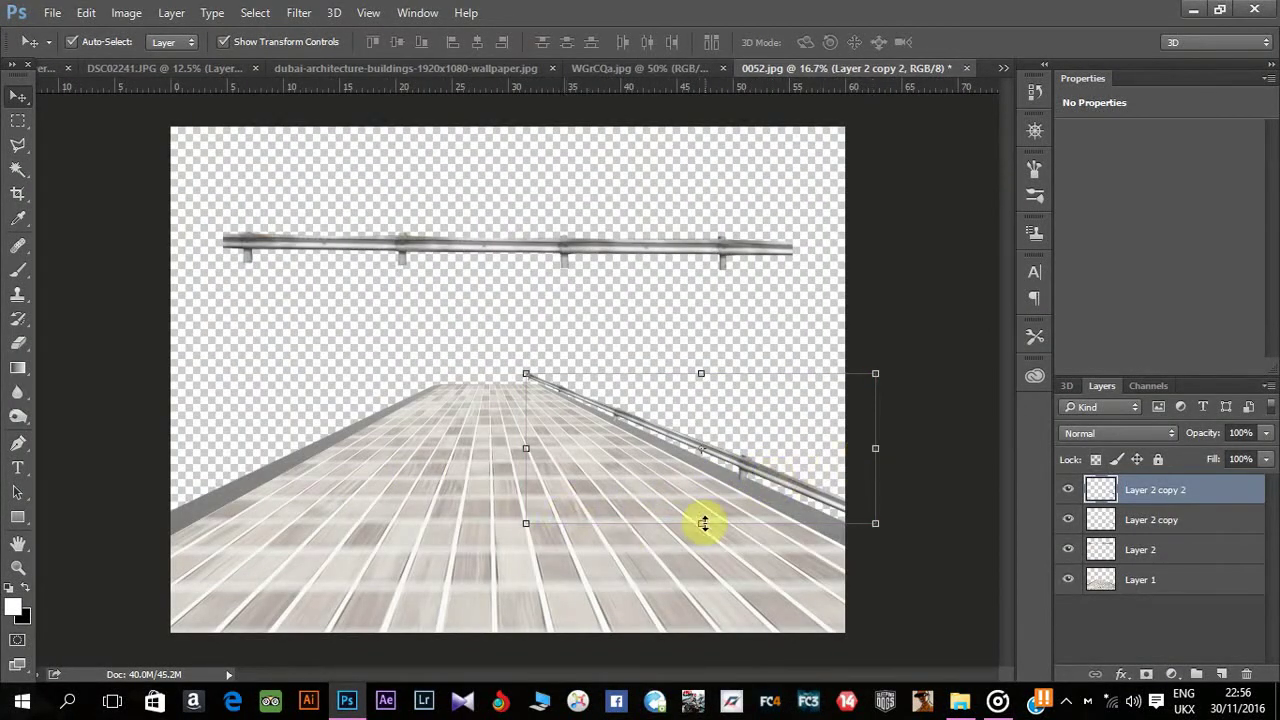
pyautogui.rightClick(703, 523)
pyautogui.click(770, 482)
pyautogui.moveTo(657, 420); pyautogui.dragTo(330, 421)
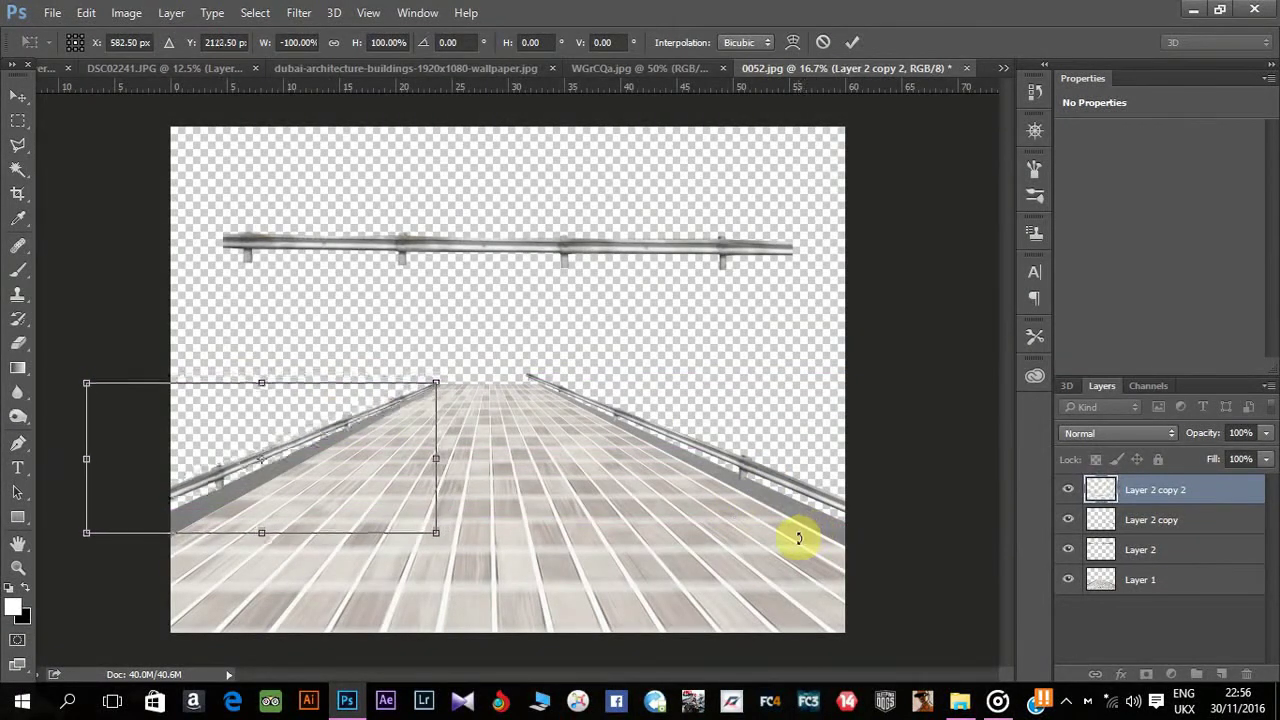
pyautogui.press('Left')
pyautogui.press('Left')
pyautogui.press('Left')
pyautogui.press('Down')
pyautogui.press('Down')
pyautogui.press('Down')
pyautogui.press('Return')
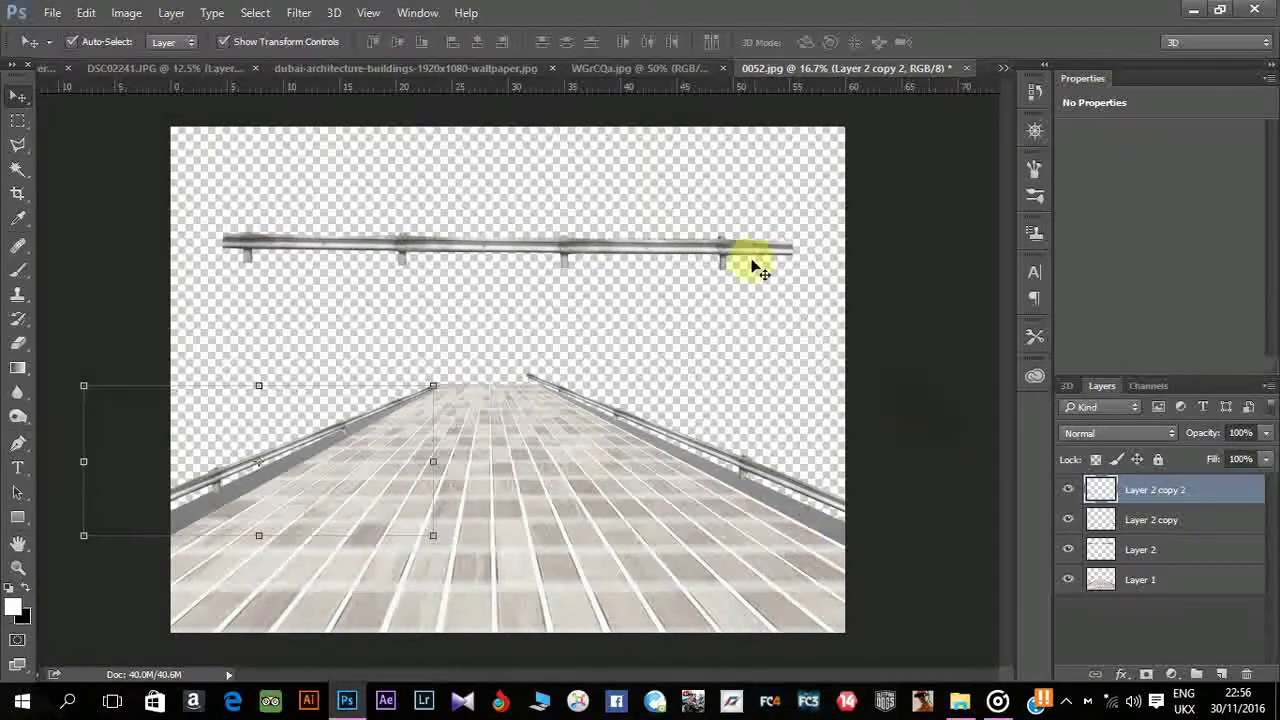
# Delete the loose straight rail layer and tilt the left rail to match the edge.
pyautogui.click(748, 262)
pyautogui.moveTo(1140, 549); pyautogui.dragTo(1245, 672)
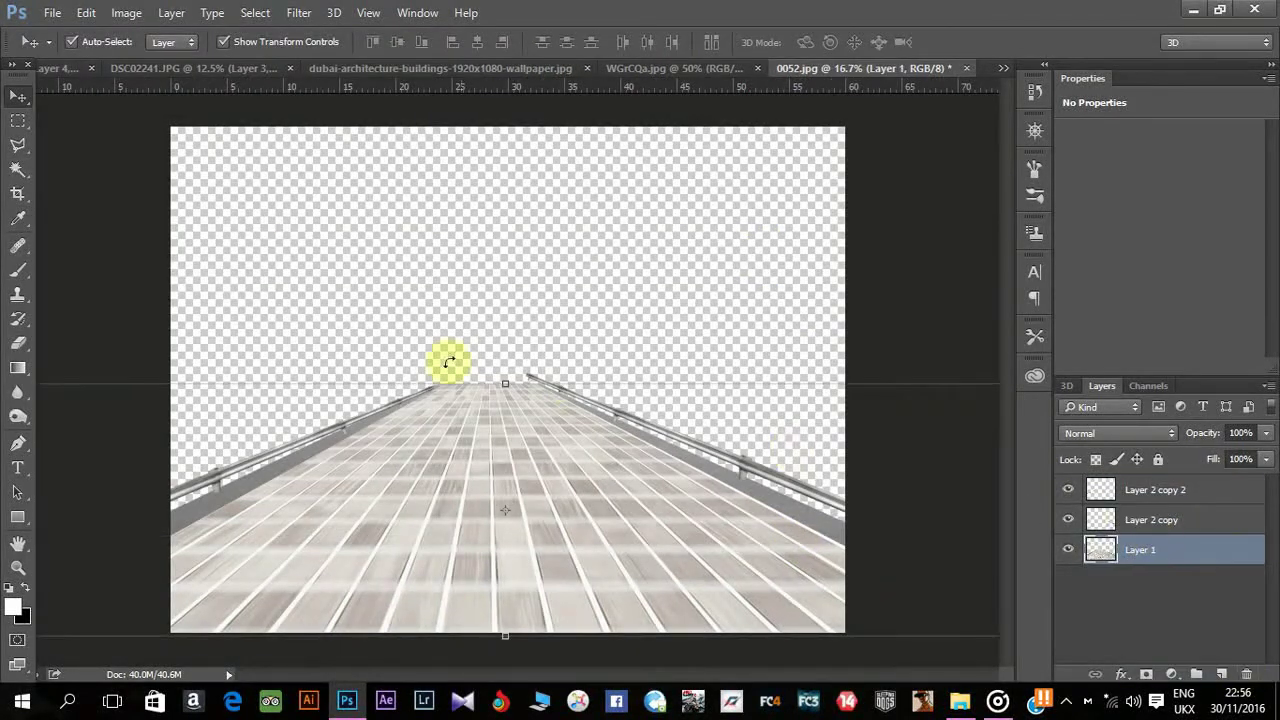
pyautogui.click(334, 423)
pyautogui.moveTo(447, 364); pyautogui.dragTo(447, 368)
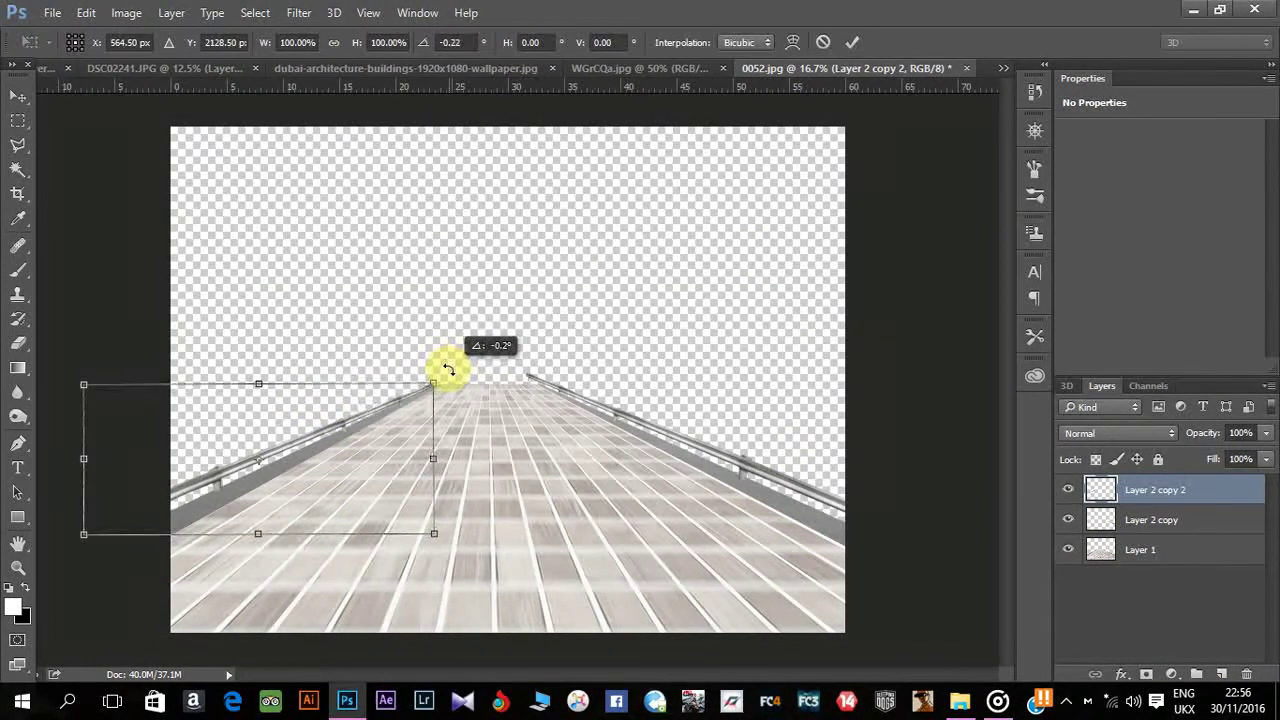
pyautogui.press('Return')
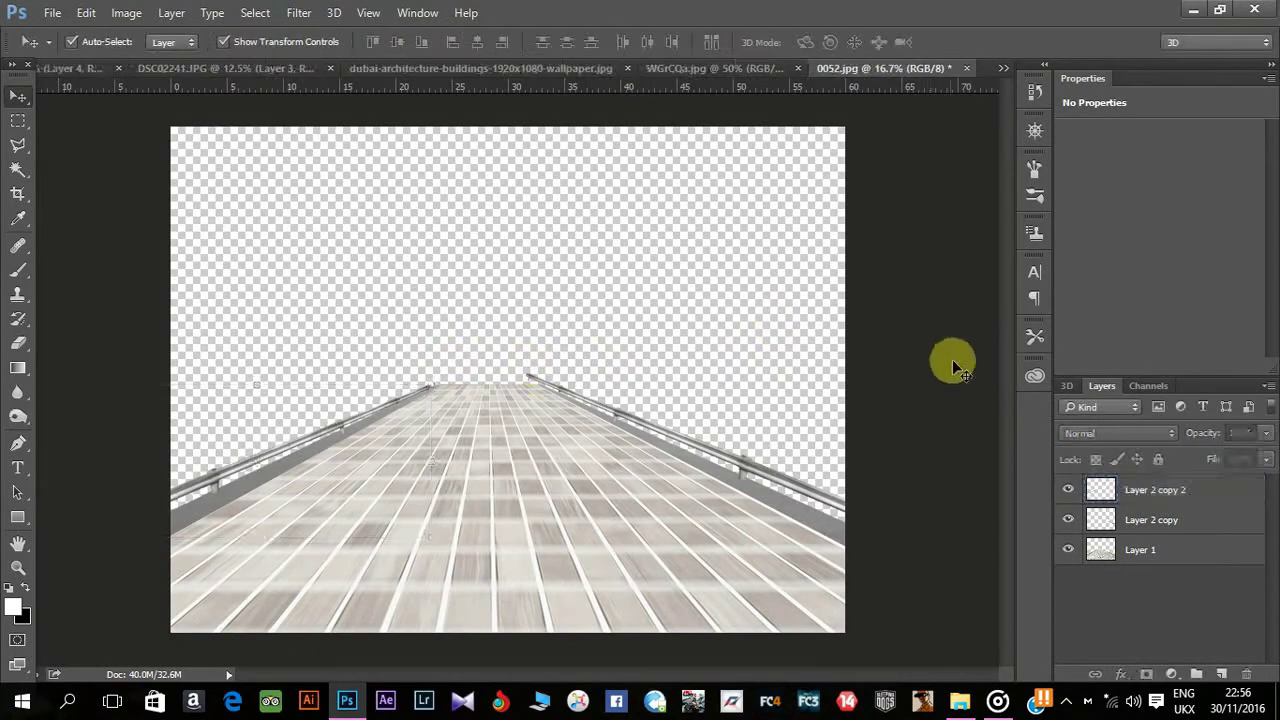
# Quick-select the two leftmost towers in the dubai skyline photo.
pyautogui.click(545, 66)
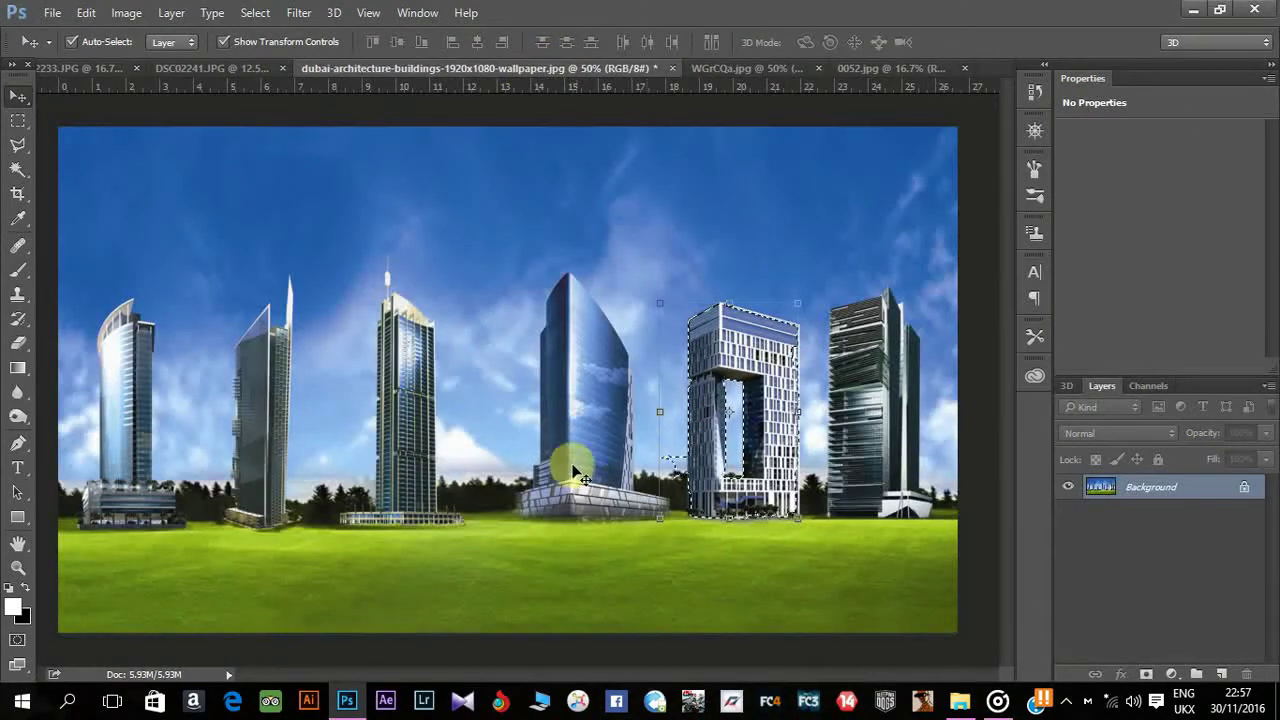
pyautogui.click(17, 169)
pyautogui.rightClick(17, 169)
pyautogui.click(63, 162)
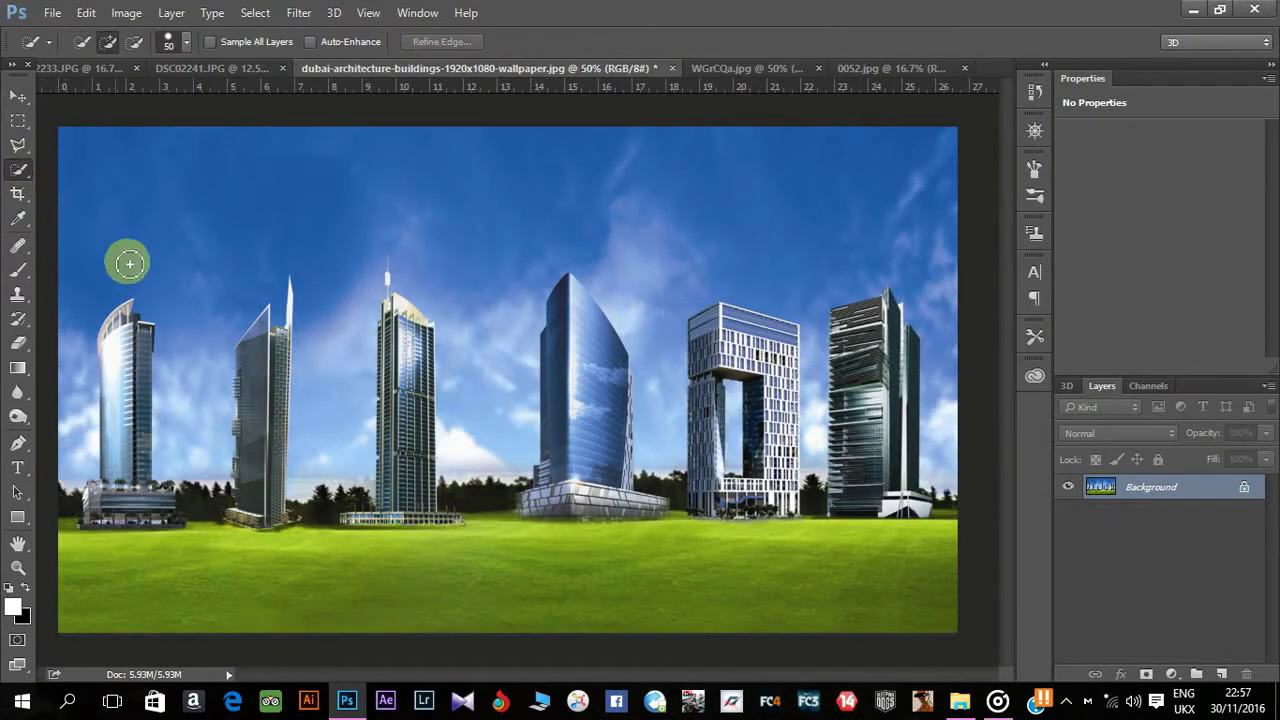
pyautogui.moveTo(125, 327)
pyautogui.mouseDown()
pyautogui.moveTo(170, 520)
pyautogui.moveTo(80, 510)
pyautogui.moveTo(128, 537)
pyautogui.mouseUp()
pyautogui.moveTo(192, 518)
pyautogui.mouseDown()
pyautogui.moveTo(272, 379)
pyautogui.moveTo(263, 351)
pyautogui.moveTo(288, 511)
pyautogui.mouseUp()
pyautogui.press('[')
pyautogui.press('[')
pyautogui.press('[')
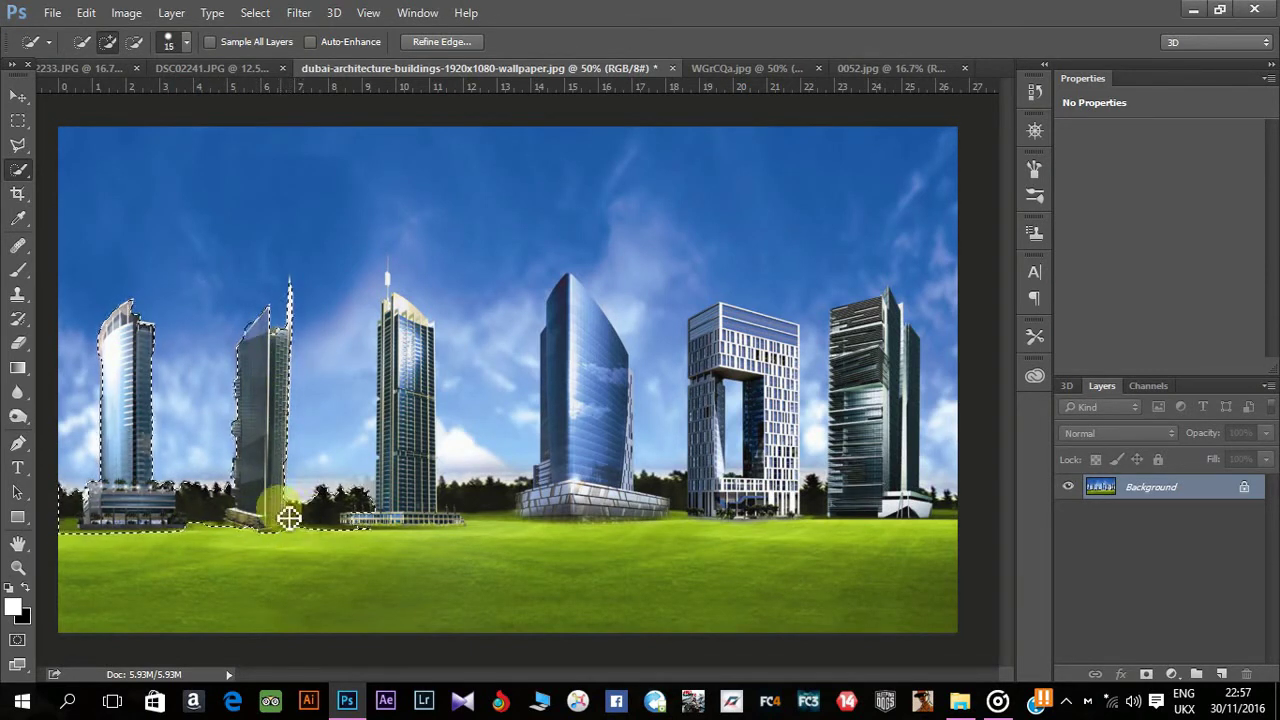
# Drag the towers into 0052.jpg, enlarge them and place them left above the walkway.
pyautogui.click(18, 96)
pyautogui.moveTo(257, 349)
pyautogui.mouseDown()
pyautogui.moveTo(865, 75)
pyautogui.moveTo(491, 286)
pyautogui.mouseUp()
pyautogui.moveTo(1140, 495); pyautogui.dragTo(1143, 580)
pyautogui.moveTo(497, 257); pyautogui.dragTo(714, 137)
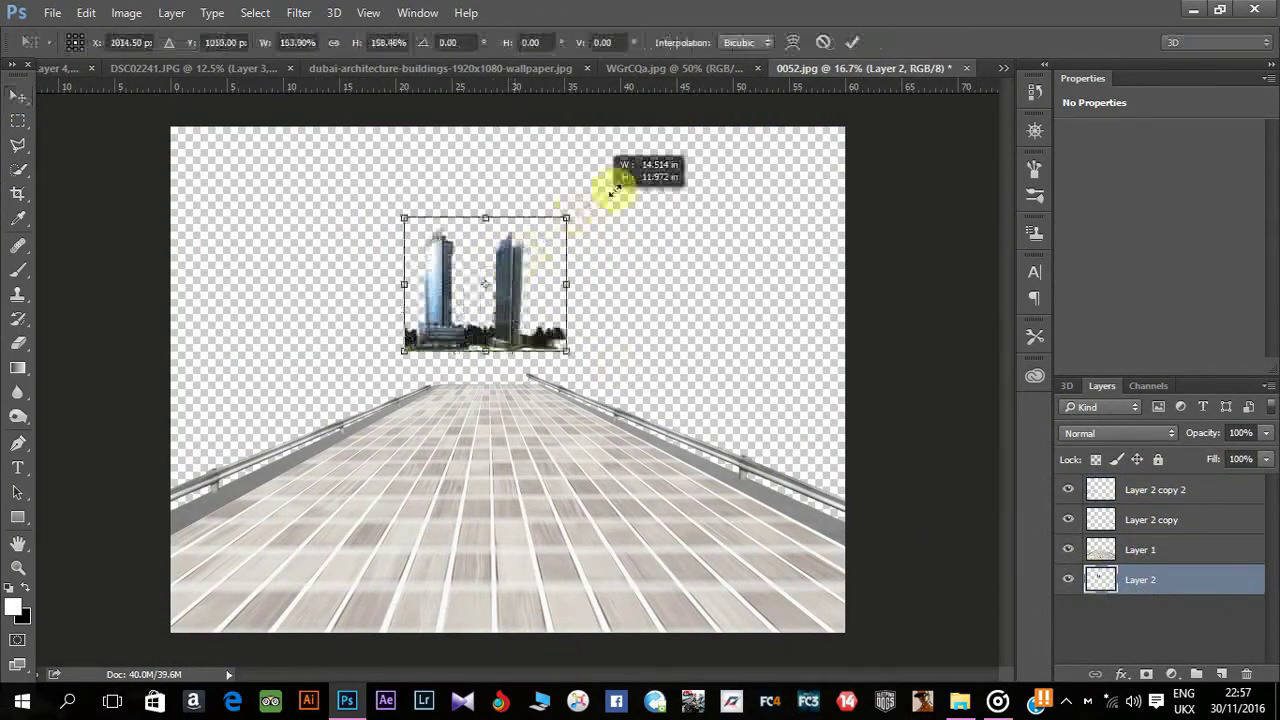
pyautogui.moveTo(585, 213); pyautogui.dragTo(348, 287)
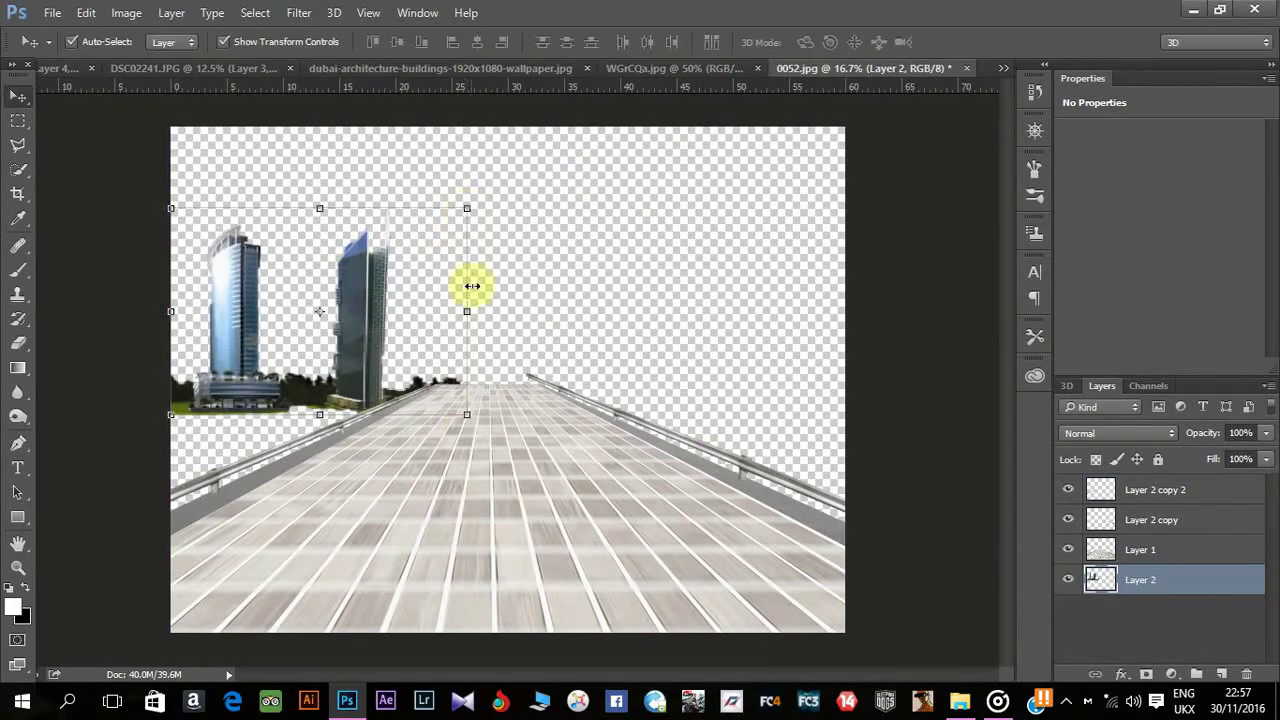
# Skew the towers along the left horizon and nudge them up slightly.
pyautogui.rightClick(466, 416)
pyautogui.click(540, 190)
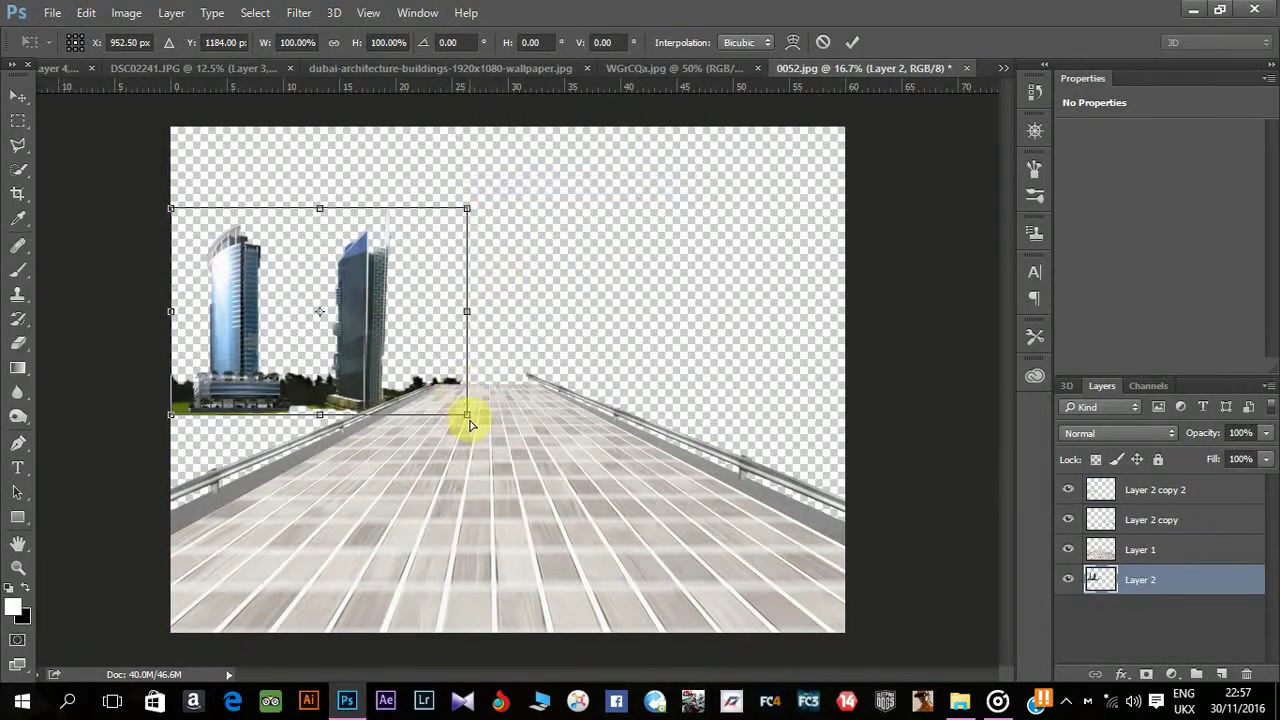
pyautogui.moveTo(466, 414); pyautogui.dragTo(468, 357)
pyautogui.moveTo(466, 208); pyautogui.dragTo(466, 233)
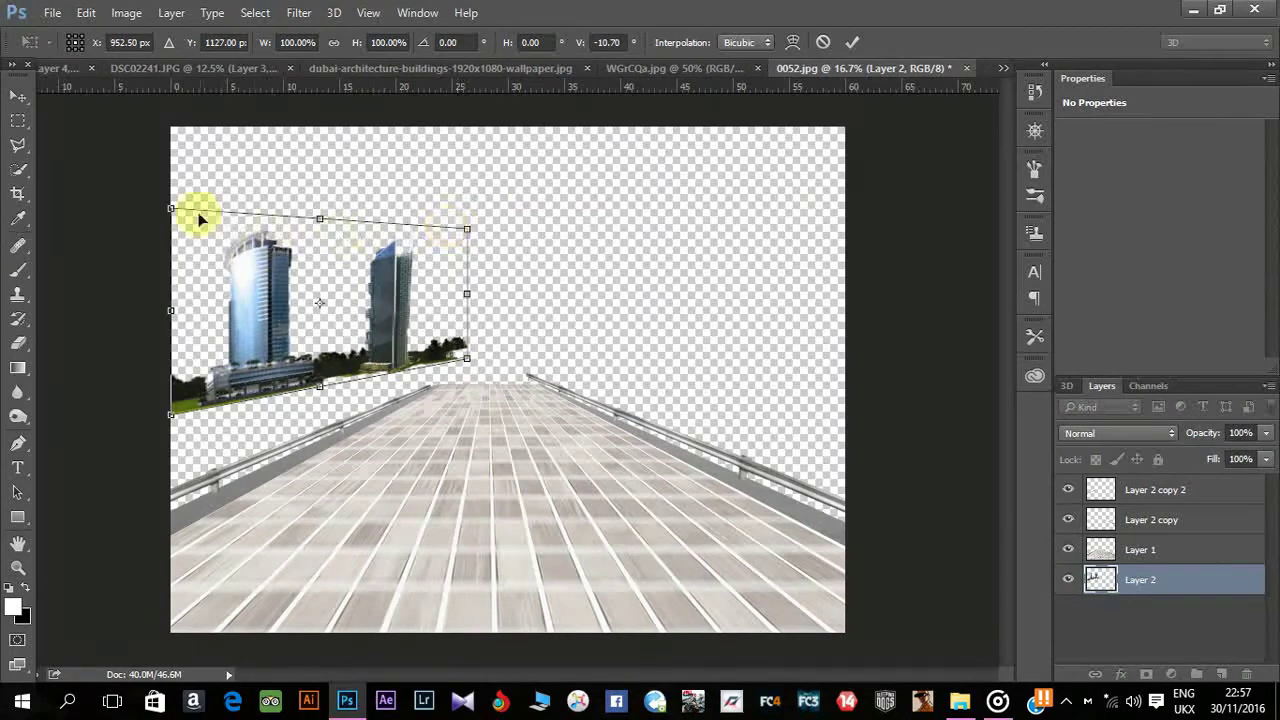
pyautogui.moveTo(172, 209); pyautogui.dragTo(176, 186)
pyautogui.moveTo(171, 418); pyautogui.dragTo(171, 435)
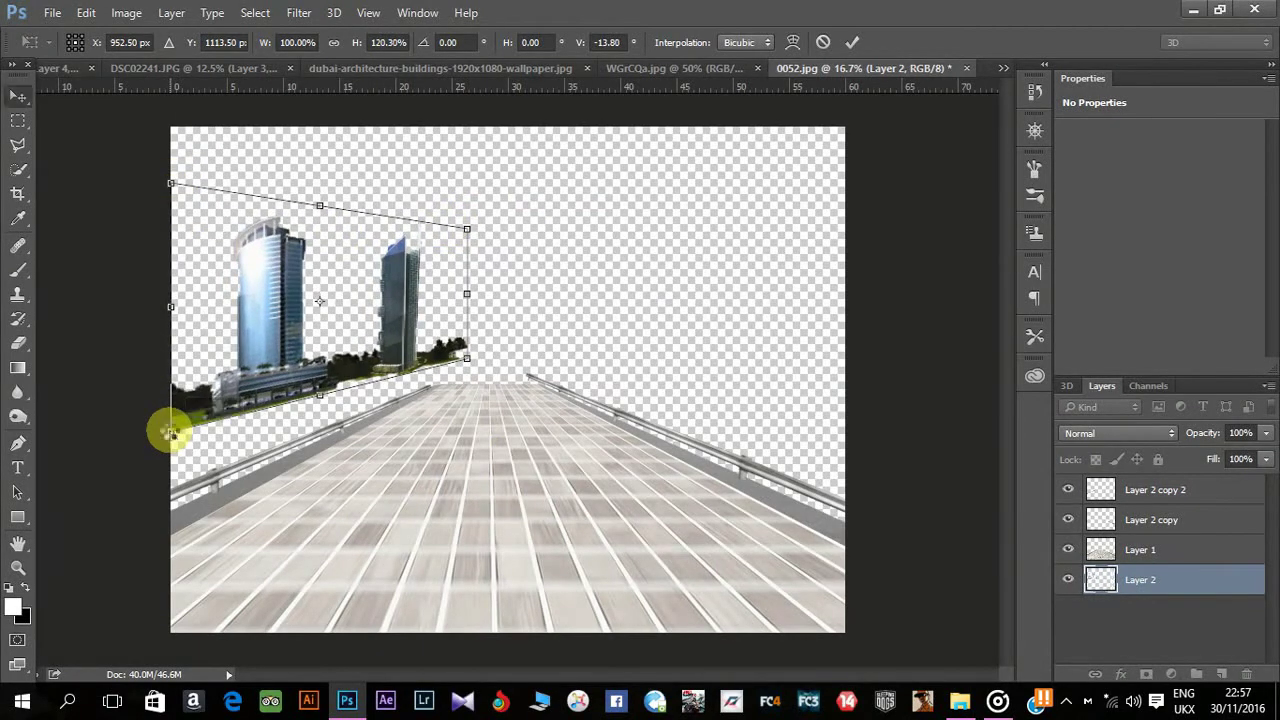
pyautogui.press('Return')
pyautogui.moveTo(266, 370); pyautogui.dragTo(269, 358)
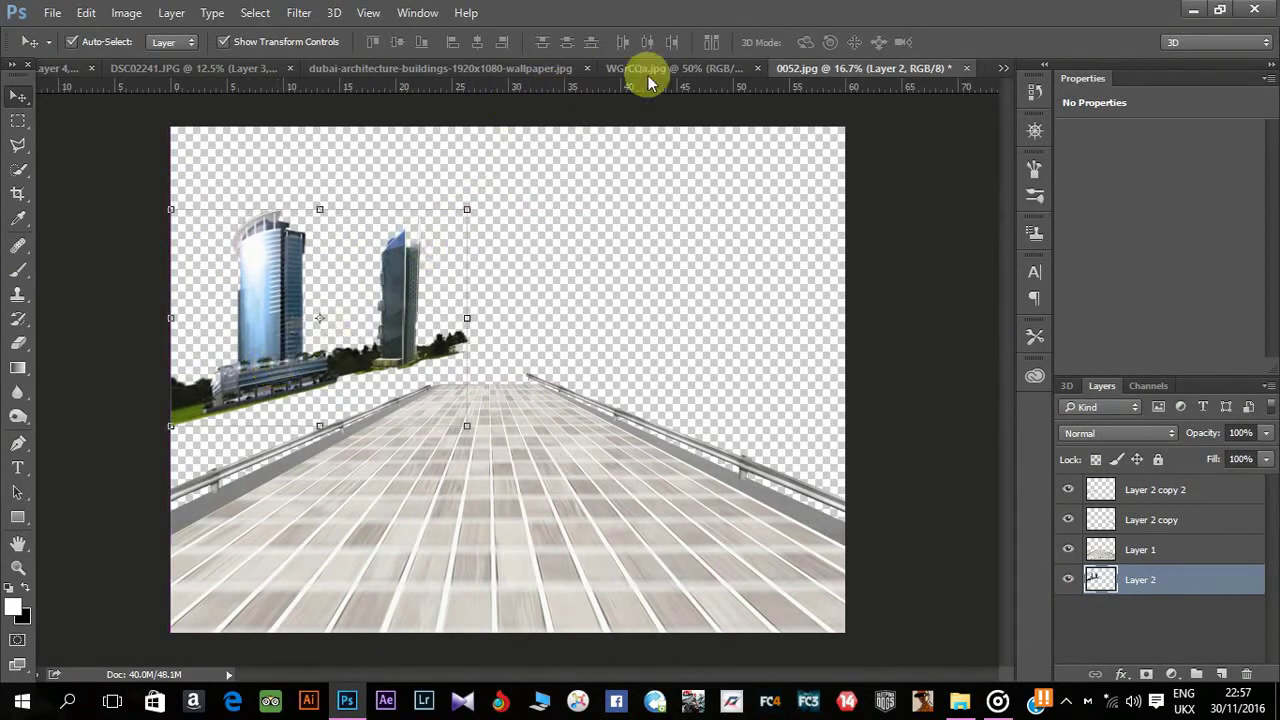
# Quick-select the tall third tower in the skyline photo and drag it into 0052.jpg.
pyautogui.click(337, 68)
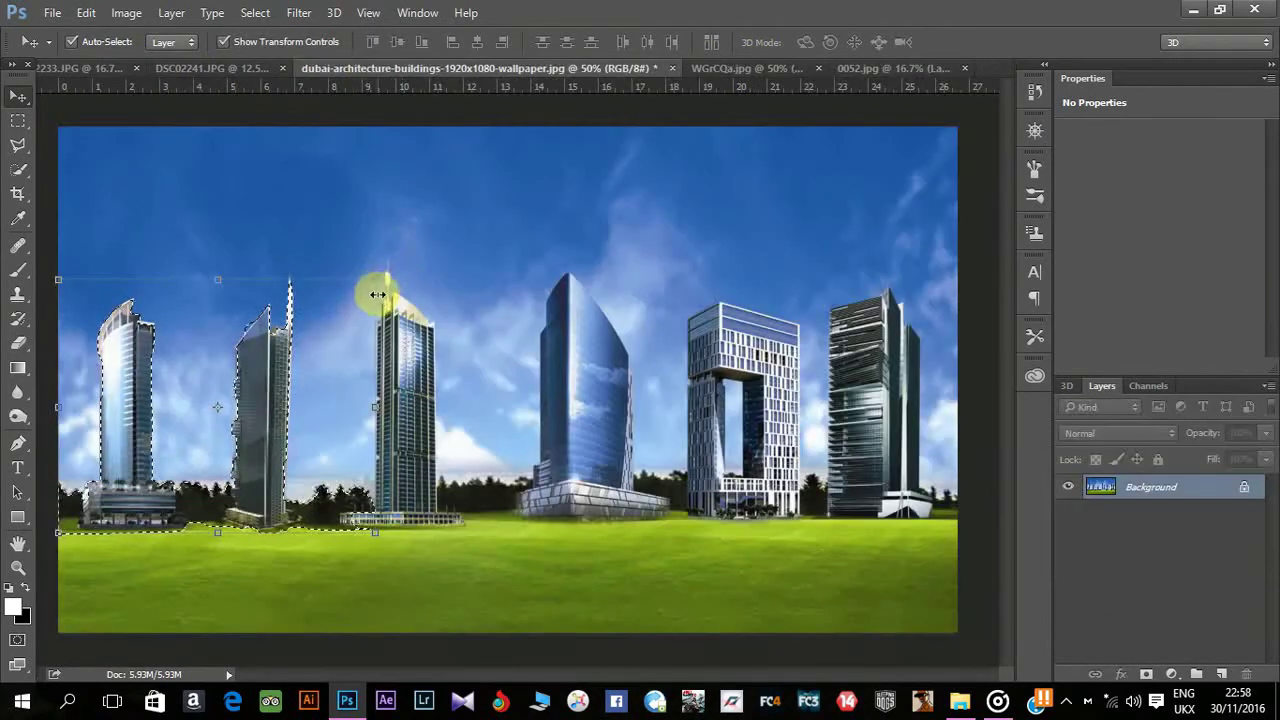
pyautogui.click(20, 169)
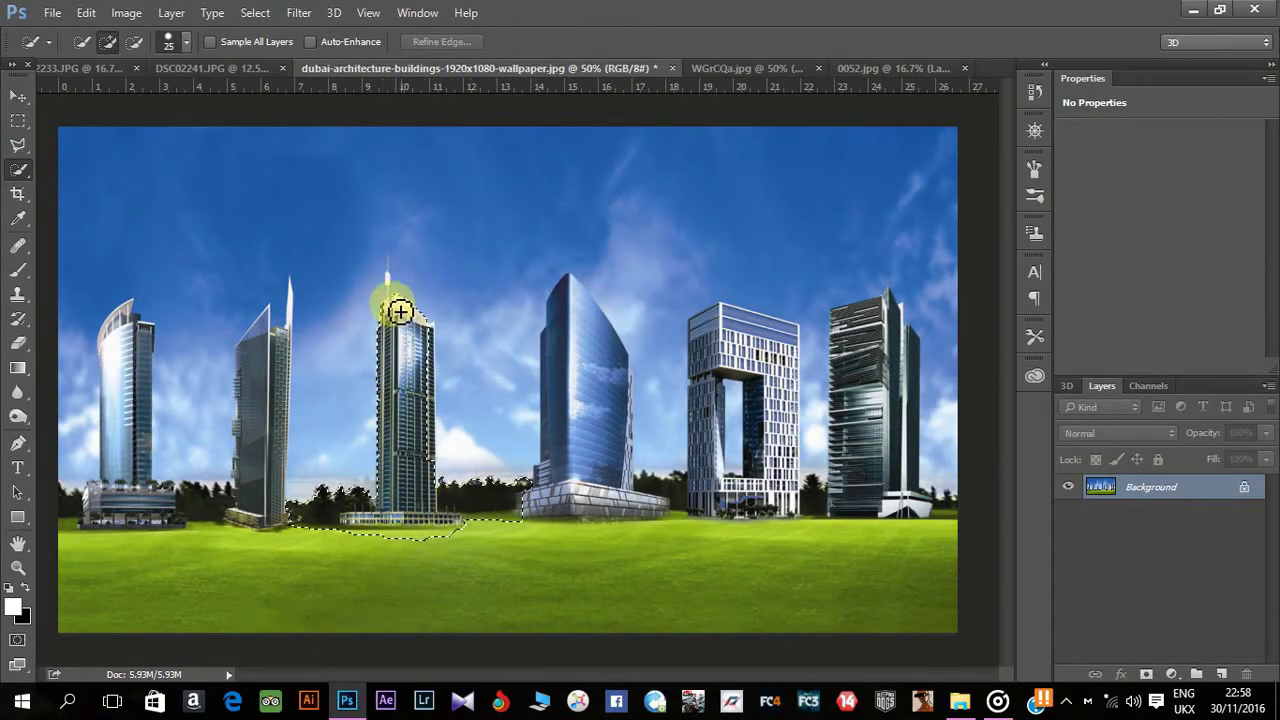
pyautogui.click(18, 95)
pyautogui.moveTo(433, 313)
pyautogui.mouseDown()
pyautogui.moveTo(858, 70)
pyautogui.moveTo(528, 251)
pyautogui.moveTo(561, 162)
pyautogui.moveTo(490, 212)
pyautogui.mouseUp()
# Enlarge the third tower, centre it on the road's horizon, and switch to the sky photo.
pyautogui.hotkey('ctrl', 't')
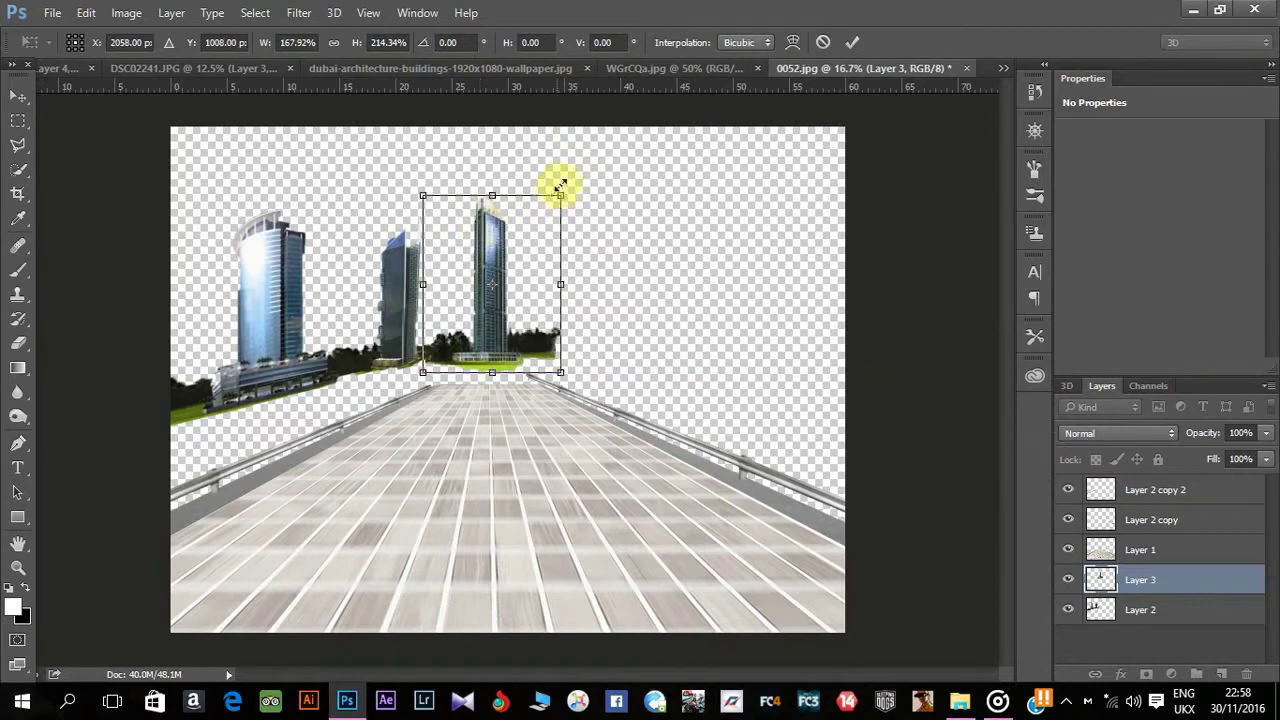
pyautogui.moveTo(563, 192); pyautogui.dragTo(578, 143)
pyautogui.press('Return')
pyautogui.moveTo(509, 196); pyautogui.dragTo(516, 215)
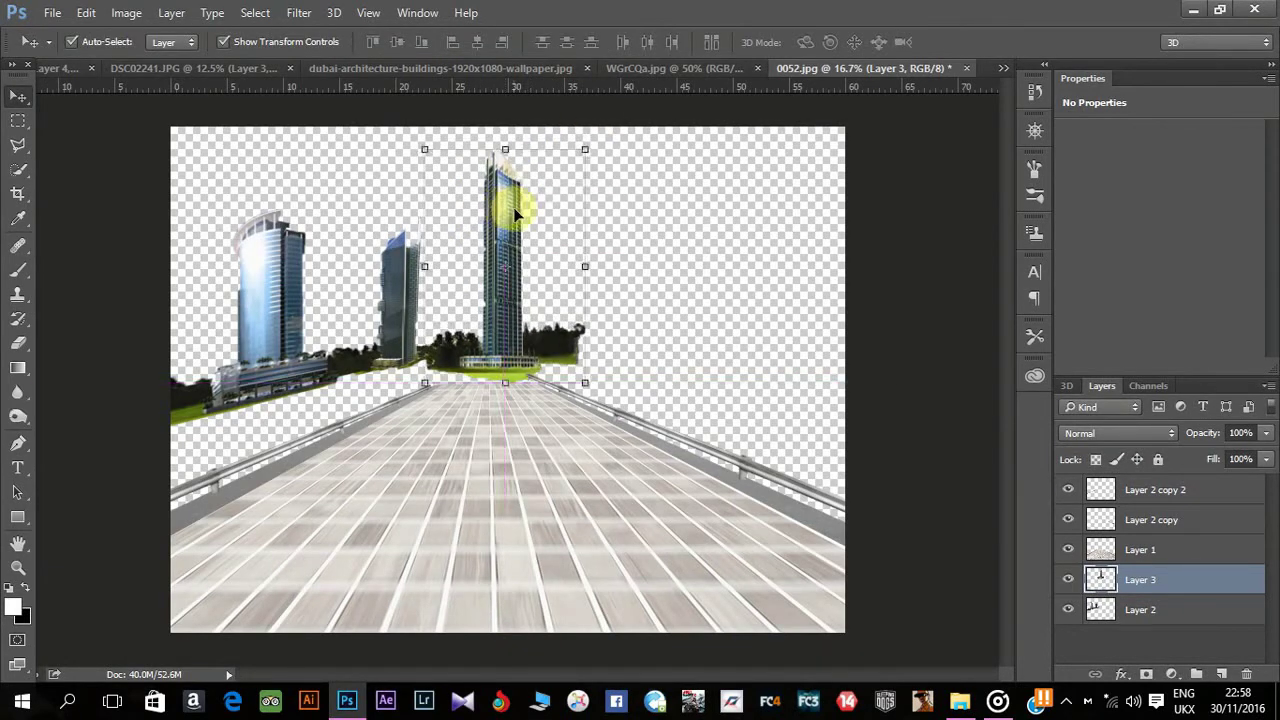
pyautogui.click(694, 68)
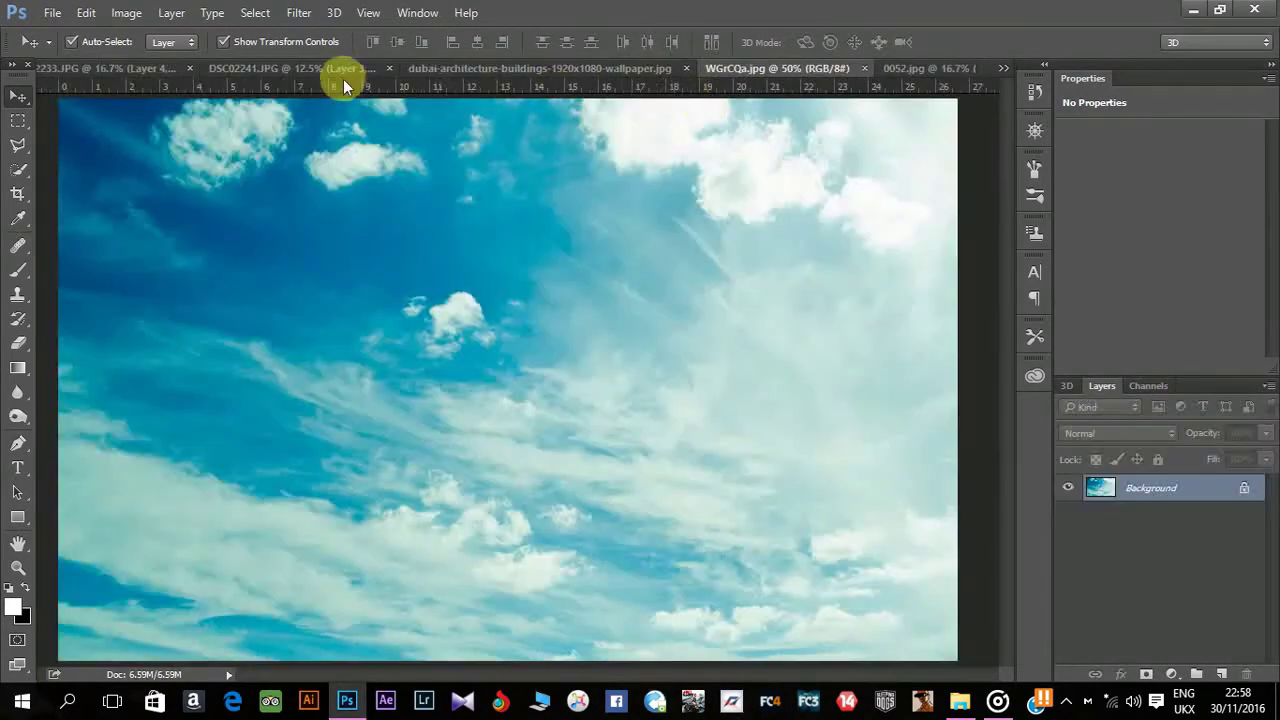
pyautogui.click(270, 68)
# In the skyline photo, select the central glass tower and right-centre building, excluding the gap between pillars.
pyautogui.click(452, 76)
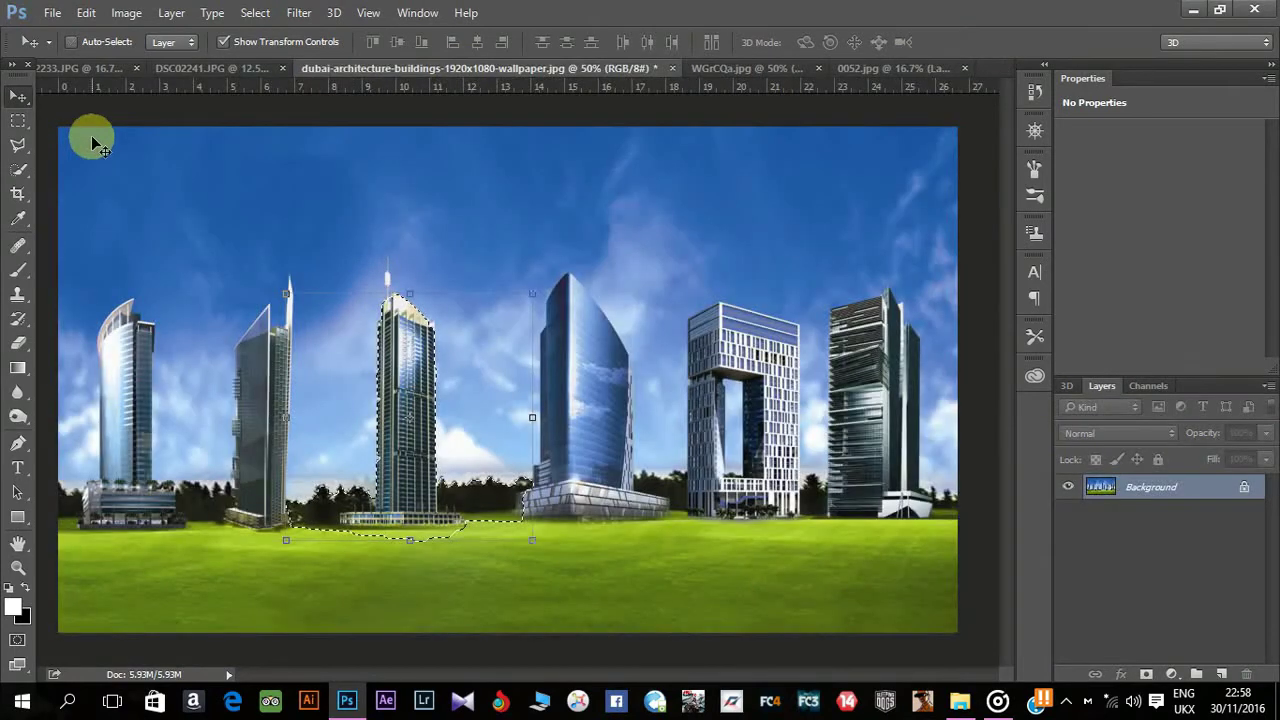
pyautogui.click(18, 169)
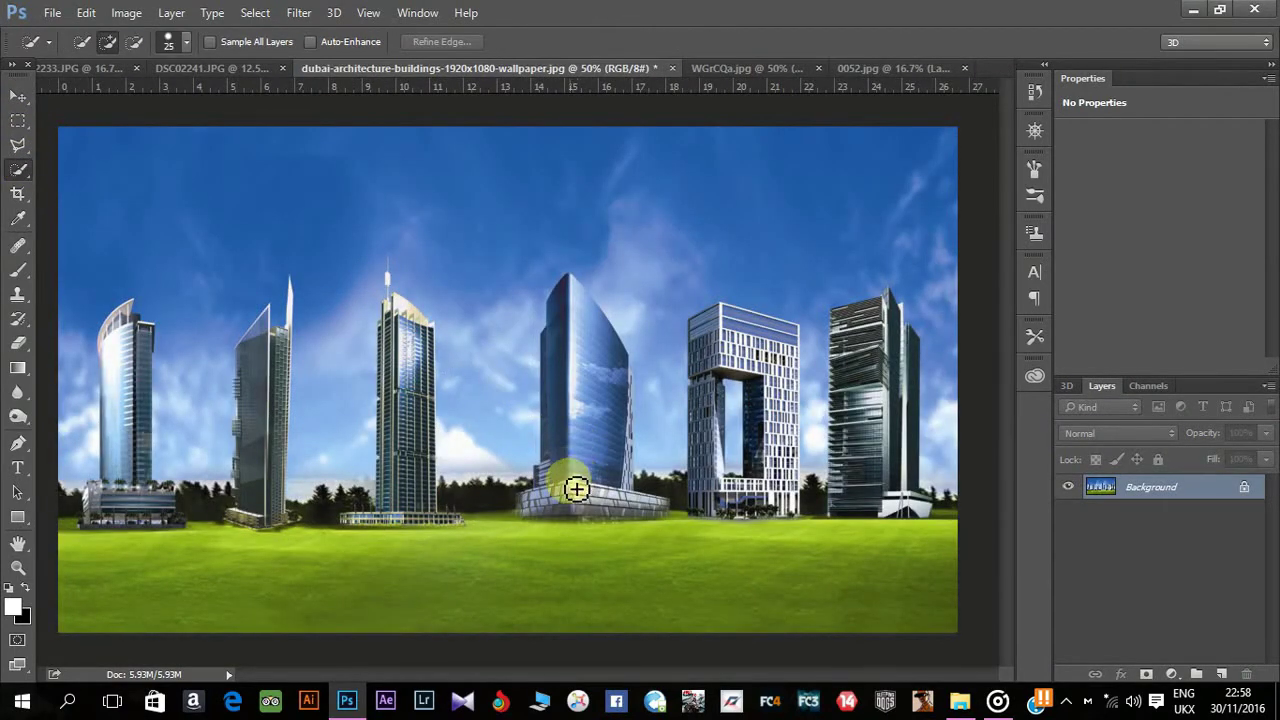
pyautogui.moveTo(569, 467)
pyautogui.mouseDown()
pyautogui.moveTo(562, 481)
pyautogui.moveTo(623, 520)
pyautogui.moveTo(686, 503)
pyautogui.moveTo(721, 467)
pyautogui.mouseUp()
pyautogui.moveTo(728, 340)
pyautogui.mouseDown()
pyautogui.moveTo(766, 337)
pyautogui.moveTo(777, 449)
pyautogui.moveTo(760, 515)
pyautogui.moveTo(777, 451)
pyautogui.moveTo(814, 509)
pyautogui.mouseUp()
pyautogui.moveTo(750, 428)
pyautogui.mouseDown()
pyautogui.moveTo(731, 420)
pyautogui.moveTo(743, 400)
pyautogui.moveTo(736, 473)
pyautogui.mouseUp()
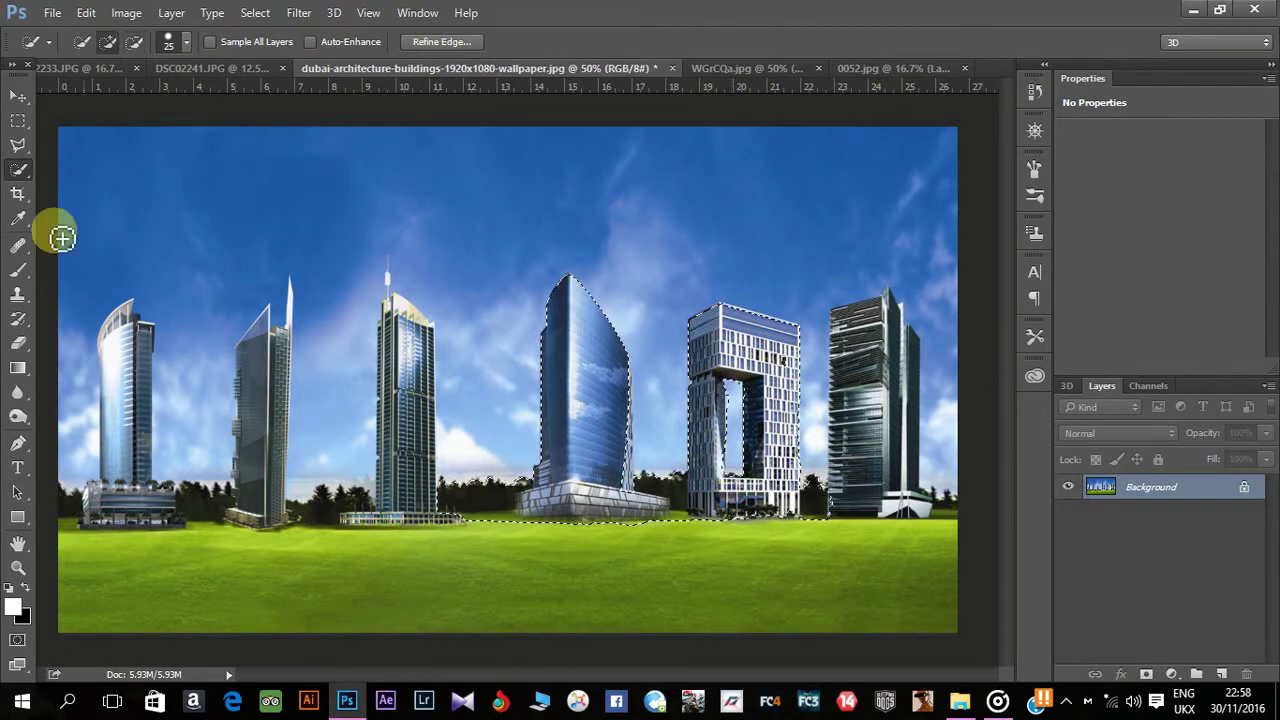
# Drag the two buildings into the road scene, flip them horizontally, enlarge them and place them on the right.
pyautogui.click(18, 96)
pyautogui.moveTo(737, 337)
pyautogui.mouseDown()
pyautogui.moveTo(872, 66)
pyautogui.moveTo(743, 251)
pyautogui.mouseUp()
pyautogui.hotkey('ctrl', 't')
pyautogui.moveTo(745, 296); pyautogui.dragTo(375, 299)
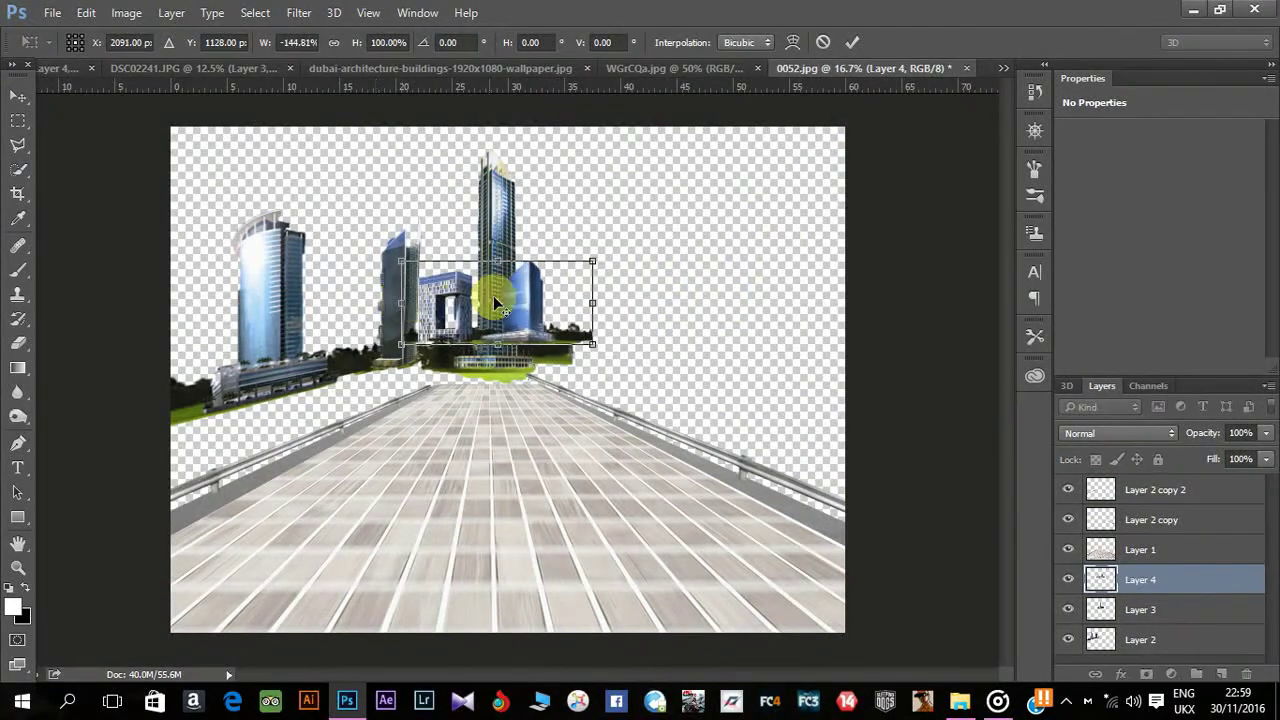
pyautogui.moveTo(493, 295); pyautogui.dragTo(737, 277)
pyautogui.moveTo(814, 266); pyautogui.dragTo(858, 183)
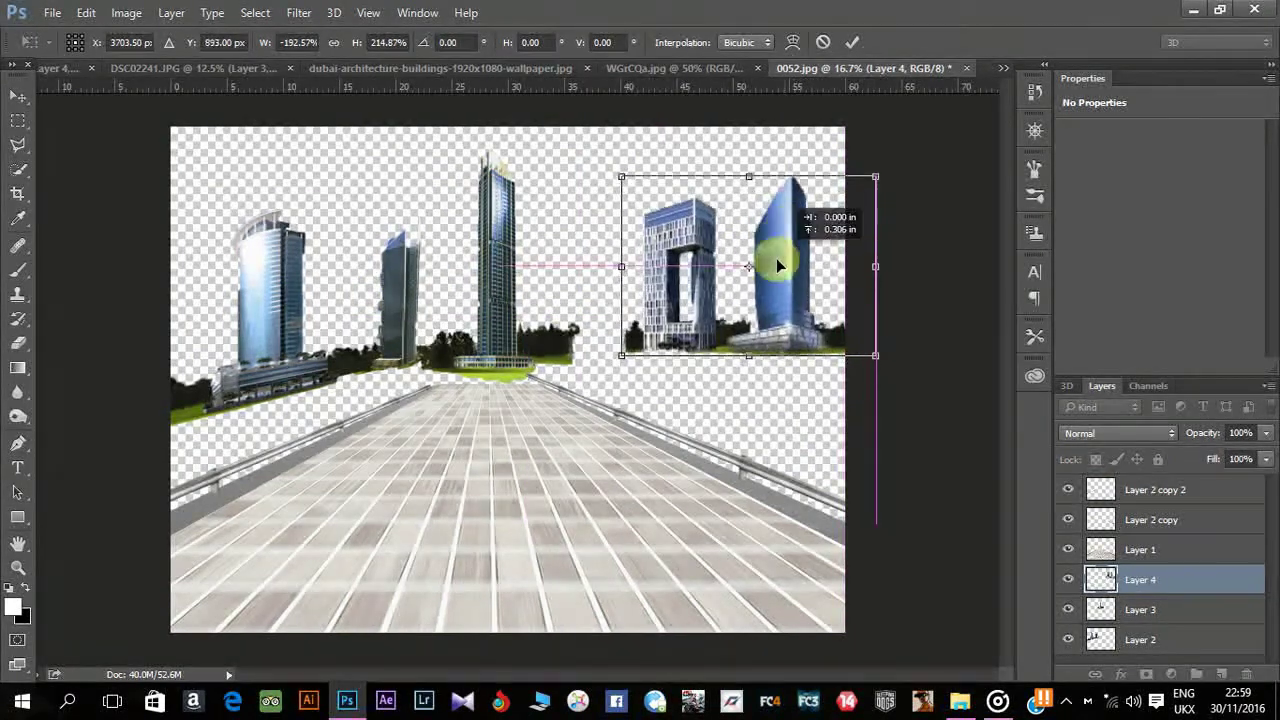
pyautogui.moveTo(771, 257); pyautogui.dragTo(751, 277)
pyautogui.press('Return')
# Skew the buildings so their corners follow the right rail and horizon.
pyautogui.hotkey('ctrl', 't')
pyautogui.rightClick(596, 266)
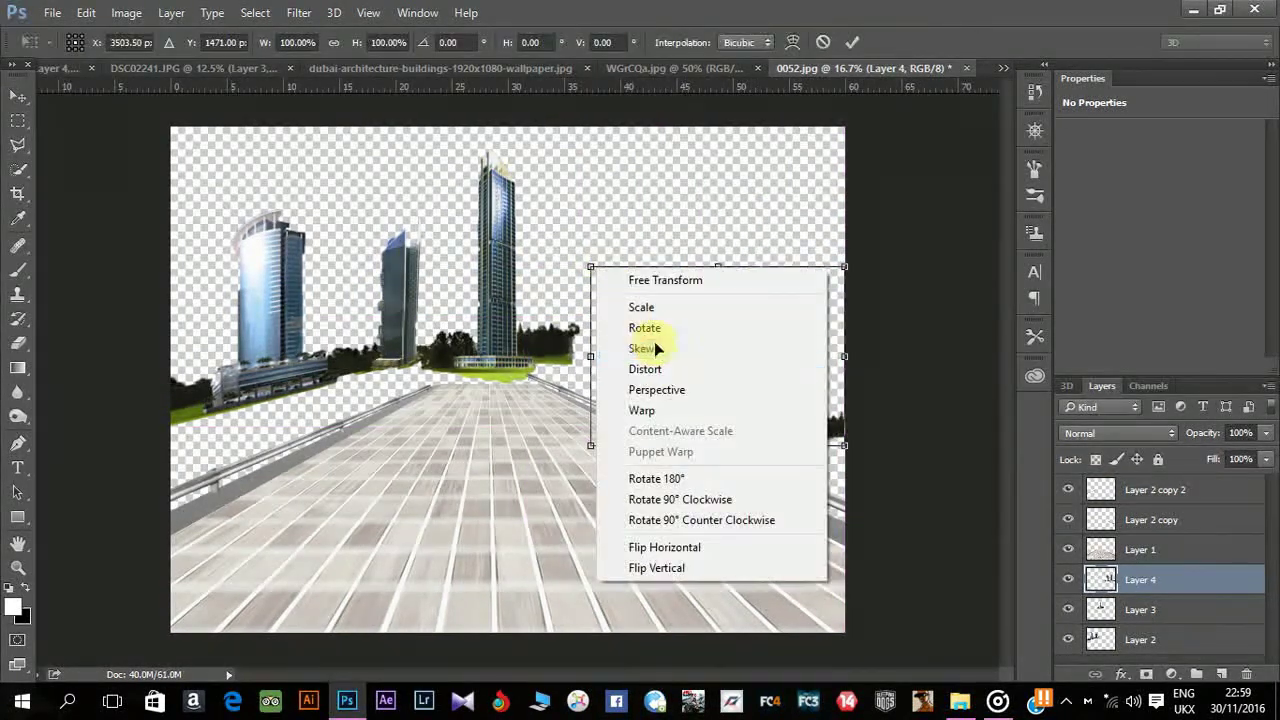
pyautogui.click(641, 348)
pyautogui.moveTo(590, 445); pyautogui.dragTo(590, 381)
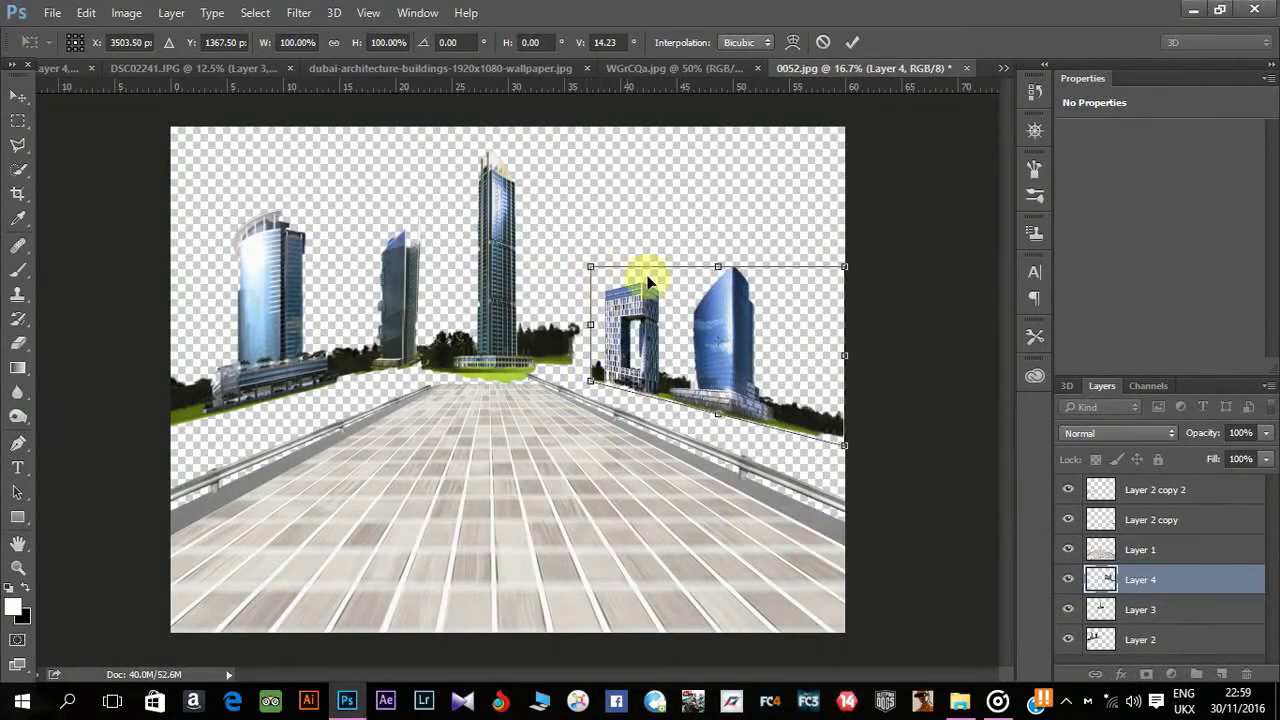
pyautogui.moveTo(845, 266); pyautogui.dragTo(845, 217)
pyautogui.moveTo(845, 445); pyautogui.dragTo(885, 457)
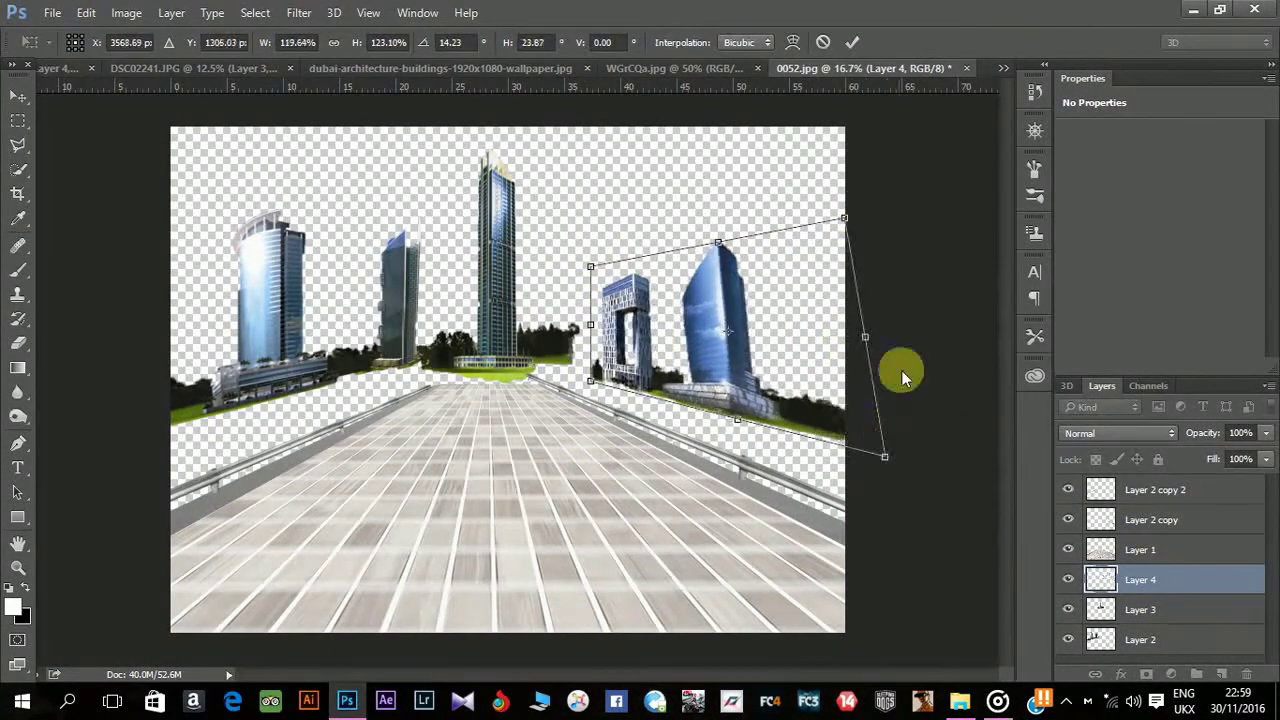
pyautogui.moveTo(845, 217); pyautogui.dragTo(896, 208)
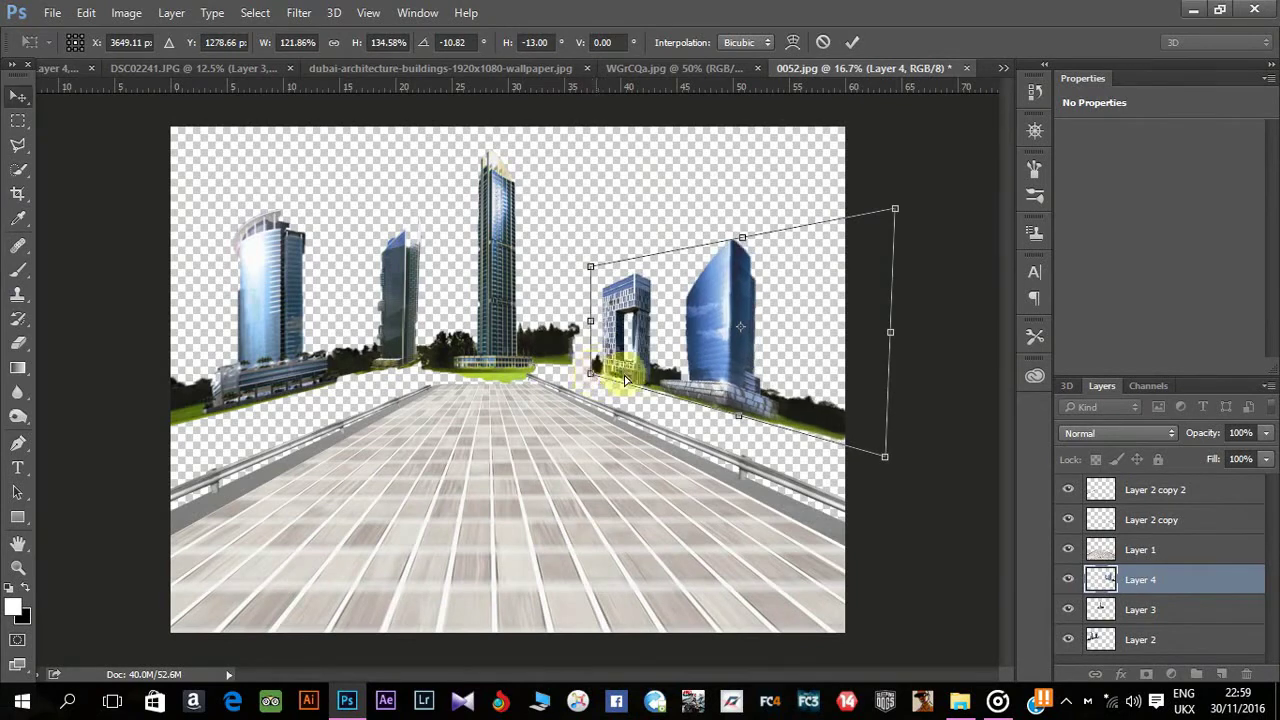
pyautogui.press('Return')
# Widen the Layer 4 buildings and nudge them slightly right into final position.
pyautogui.moveTo(737, 286); pyautogui.dragTo(704, 280)
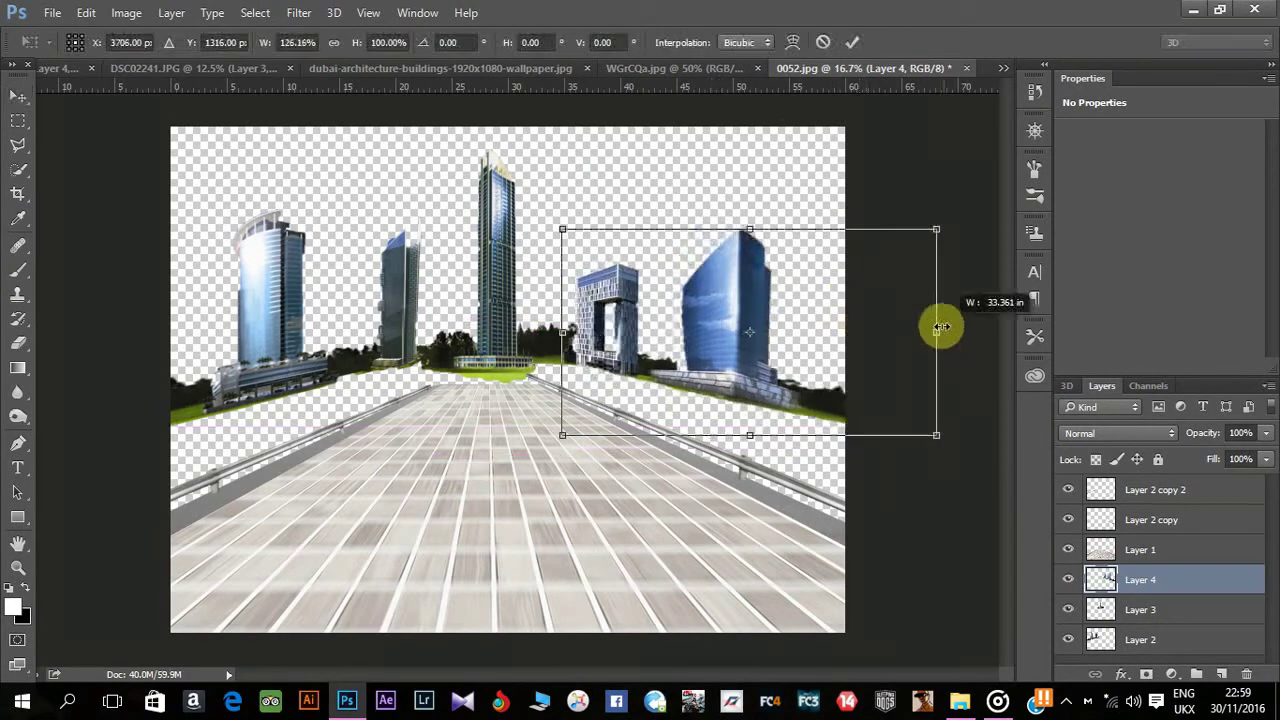
pyautogui.moveTo(858, 340); pyautogui.dragTo(942, 332)
pyautogui.press('Return')
pyautogui.hotkey('shift', 'Right')
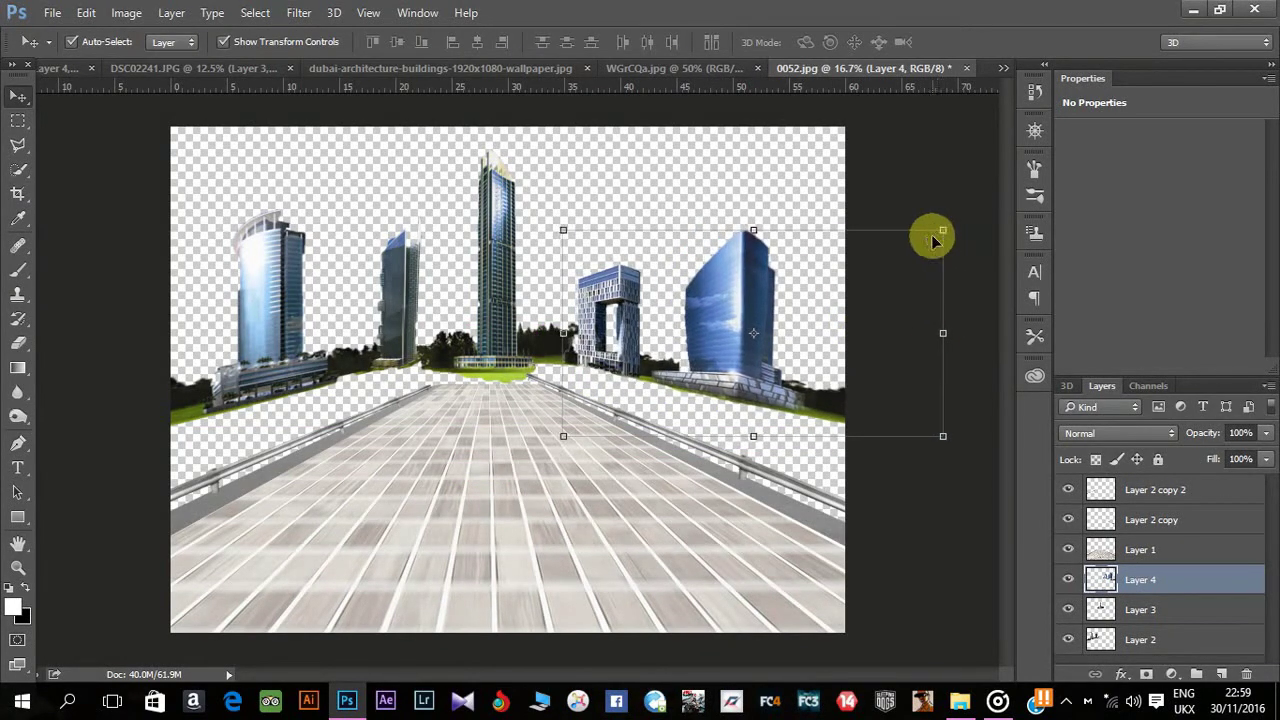
pyautogui.hotkey('shift', 'Right')
pyautogui.hotkey('shift', 'Right')
pyautogui.click(918, 155)
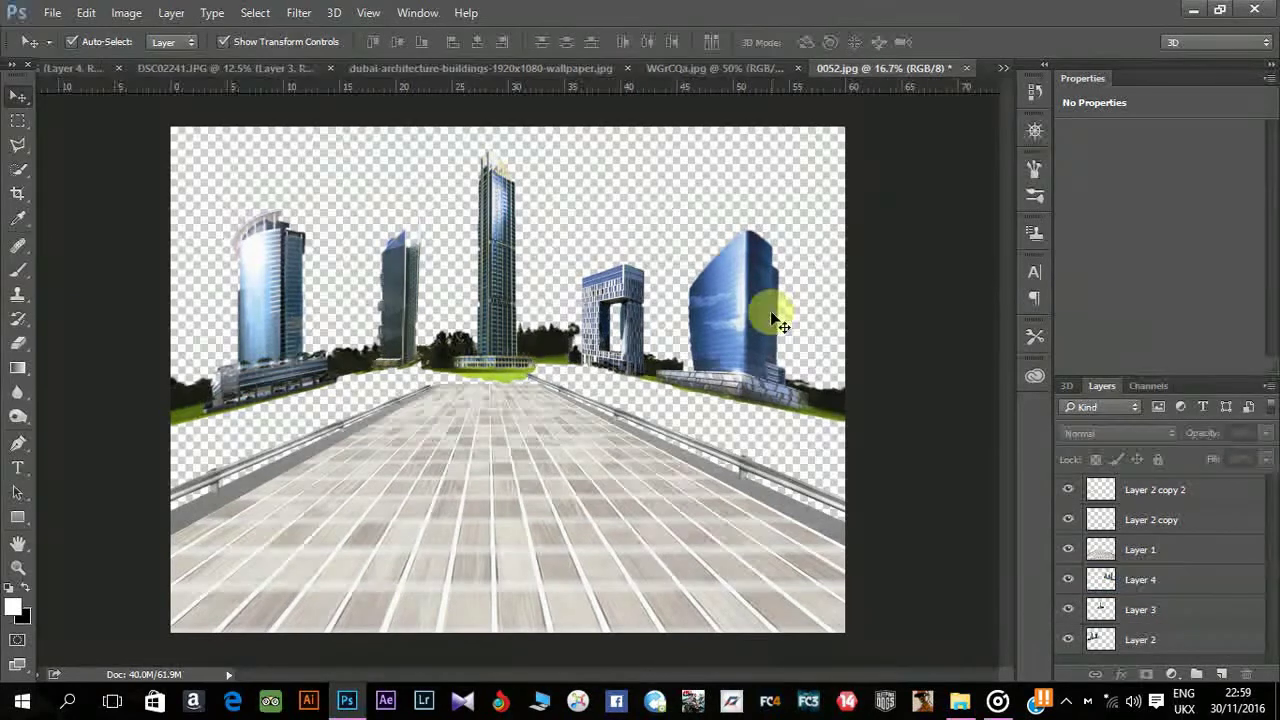
pyautogui.hotkey('ctrl', '-')
# Select the lower-right part of the cloudy sky image and drag it into the road scene.
pyautogui.click(541, 73)
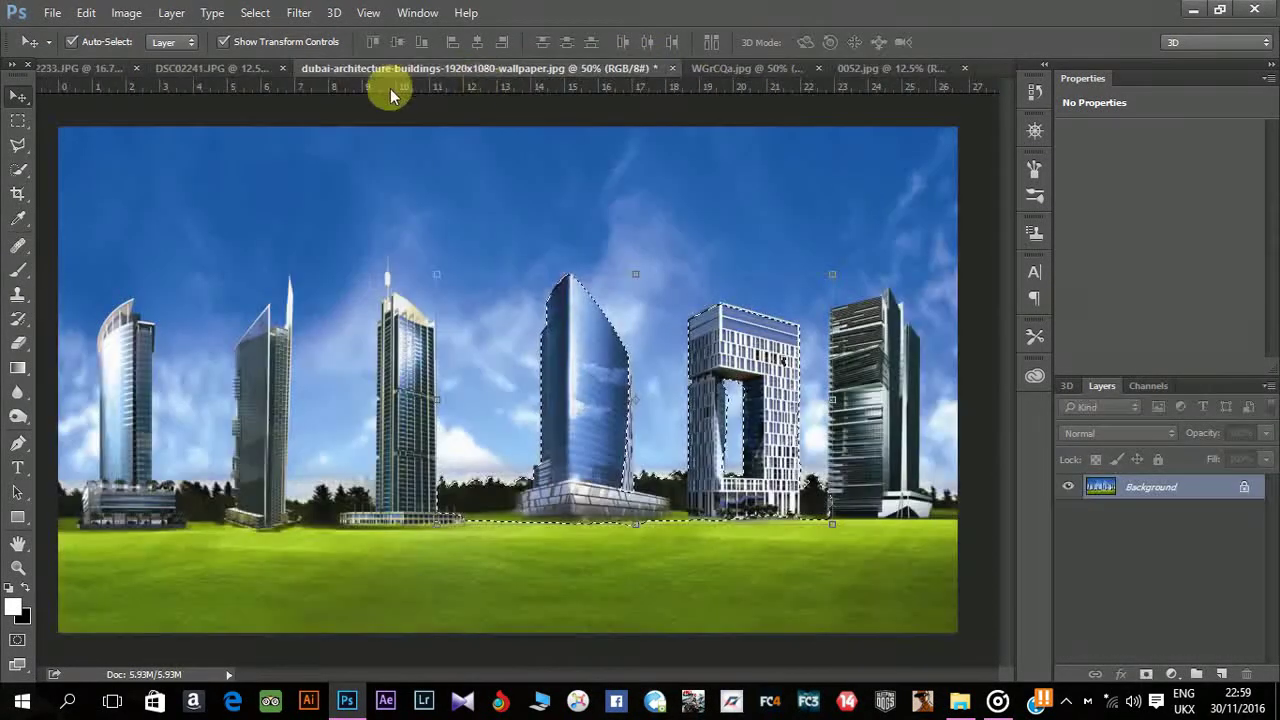
pyautogui.click(709, 72)
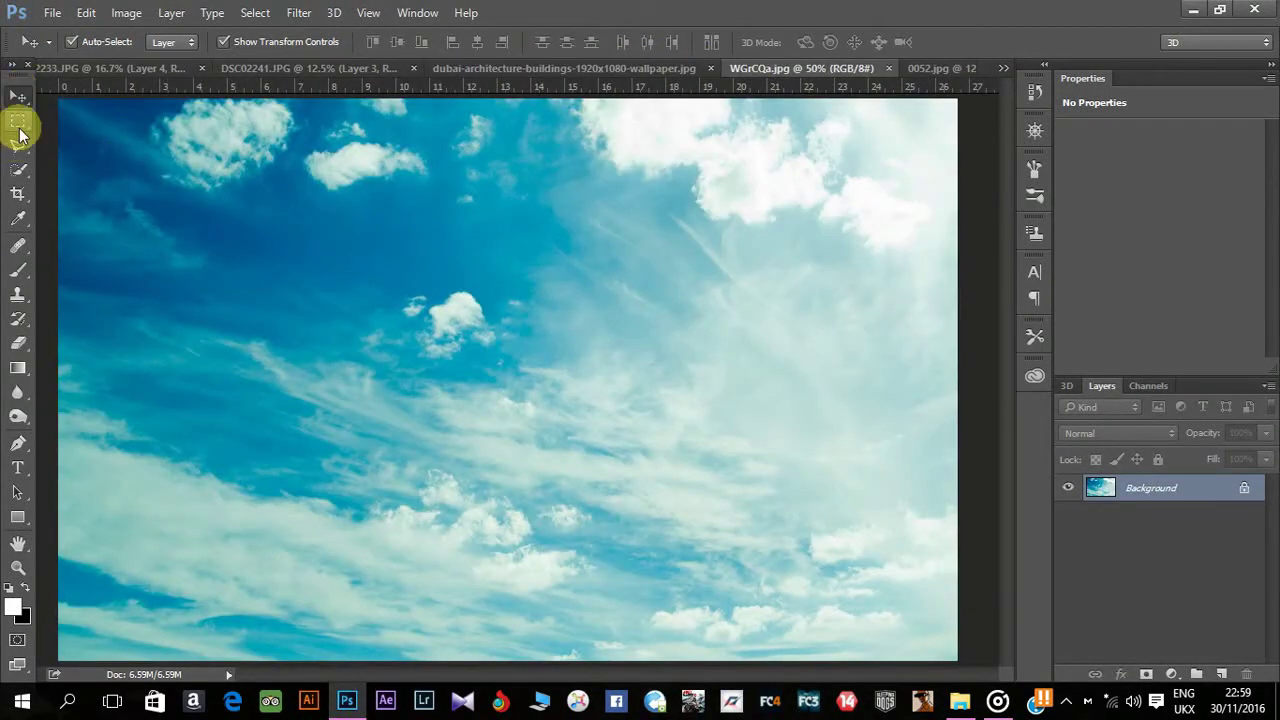
pyautogui.click(18, 122)
pyautogui.moveTo(420, 260); pyautogui.dragTo(950, 672)
pyautogui.click(18, 96)
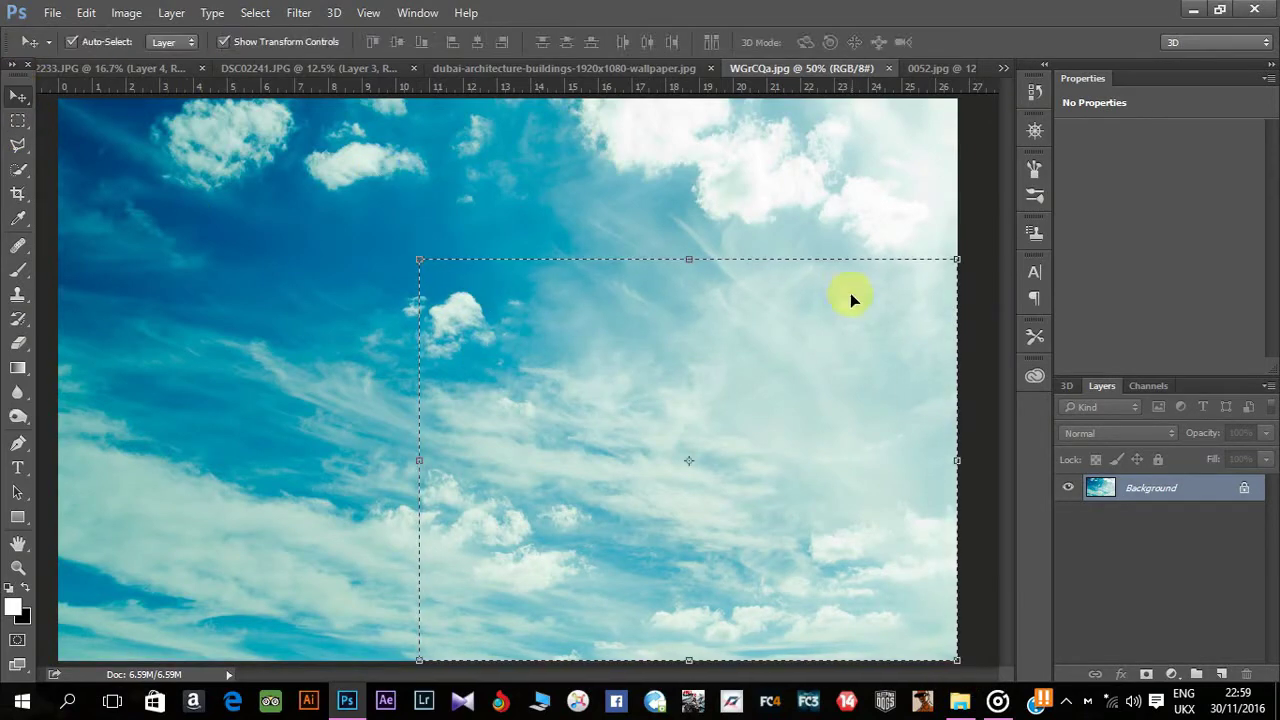
pyautogui.moveTo(850, 293); pyautogui.dragTo(468, 234)
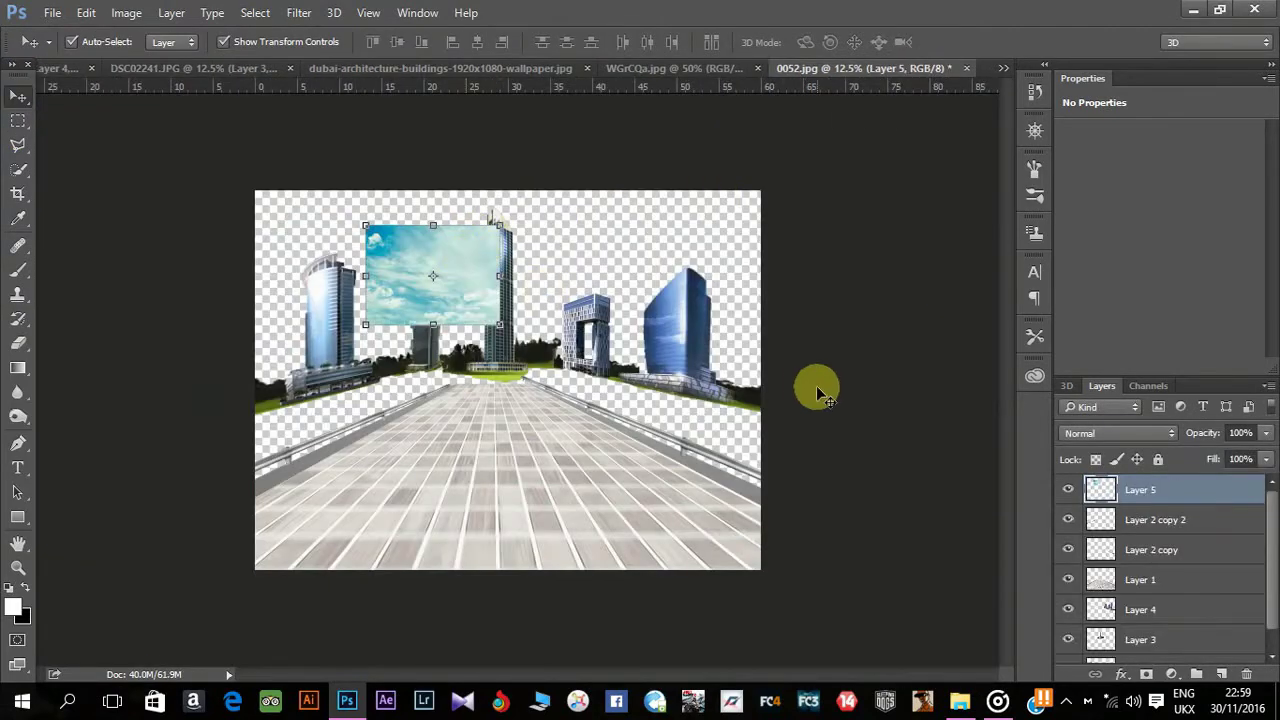
# Move the sky layer beneath Layer 2 in the layer stack.
pyautogui.moveTo(1163, 497); pyautogui.dragTo(1215, 634)
pyautogui.click(1136, 648)
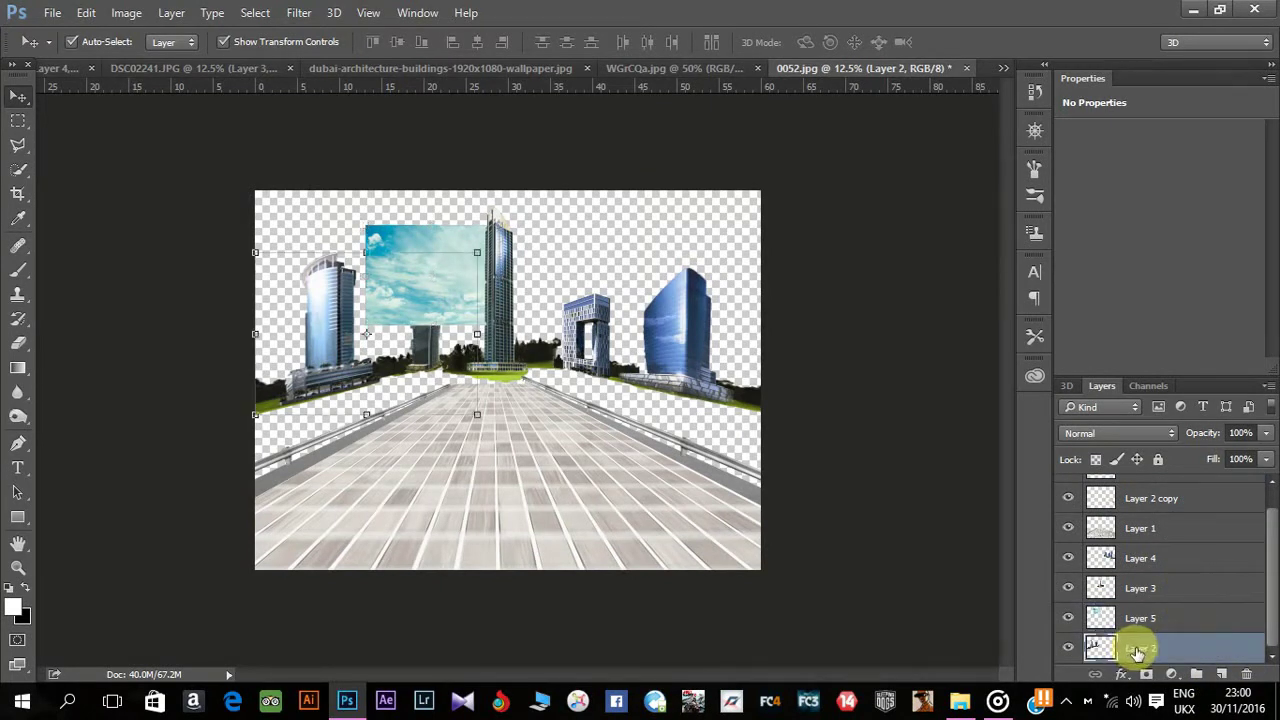
pyautogui.click(1068, 648)
pyautogui.click(1068, 648)
pyautogui.moveTo(1143, 623); pyautogui.dragTo(1143, 655)
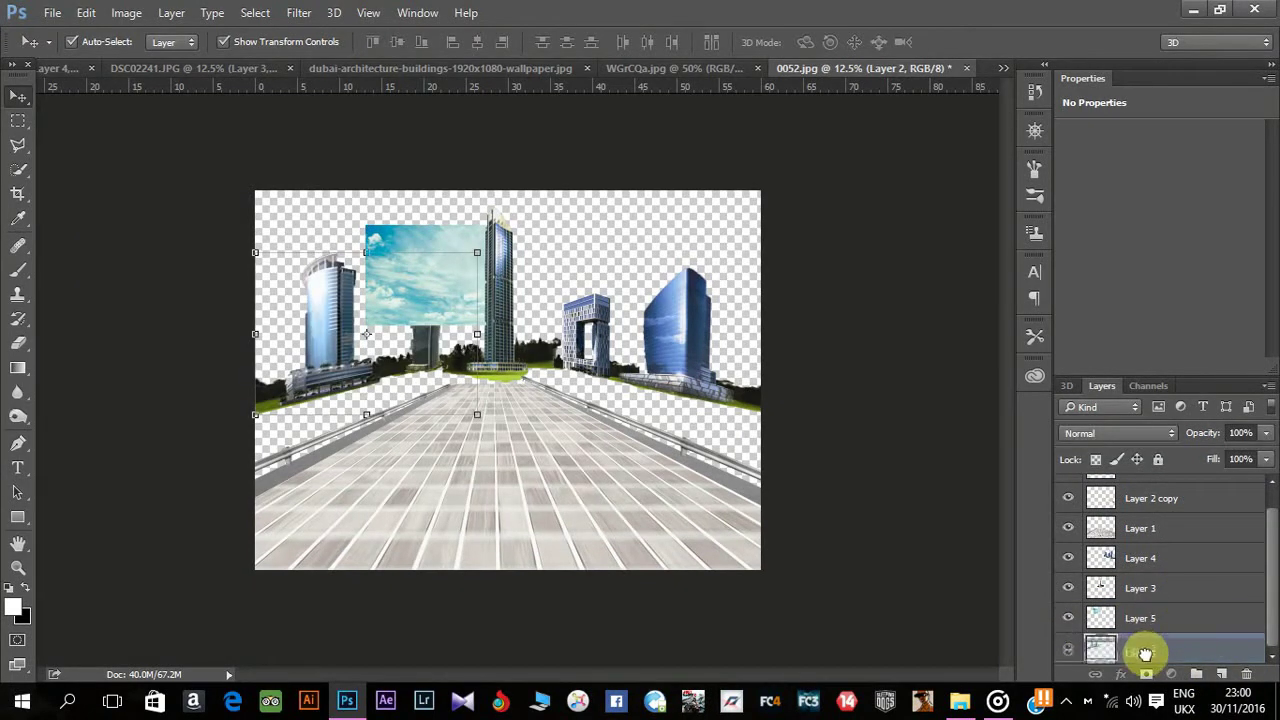
# Merge Layers 2 through 4 into one buildings layer, then shift the sky left and down.
pyautogui.click(1146, 620)
pyautogui.scroll(1, 1174, 612)
pyautogui.keyDown('shift'); pyautogui.click(1162, 582); pyautogui.keyUp('shift')
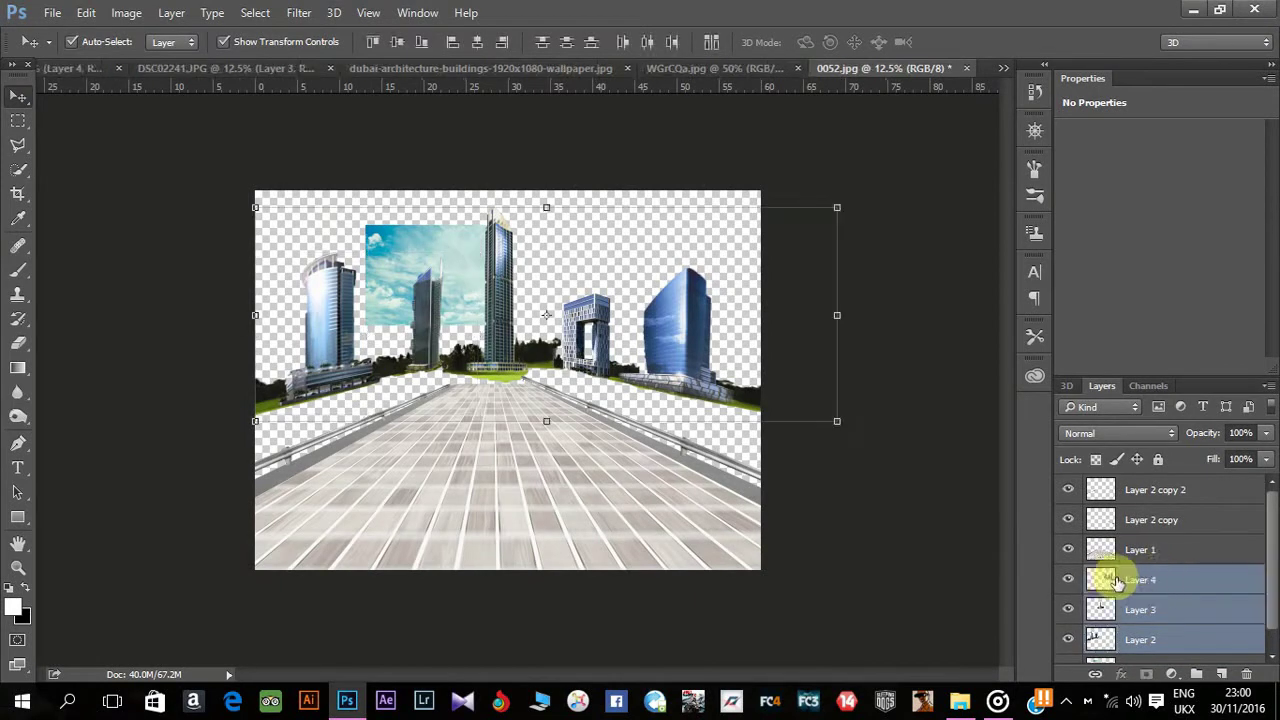
pyautogui.rightClick(1130, 578)
pyautogui.click(943, 523)
pyautogui.click(1068, 580)
pyautogui.click(1068, 580)
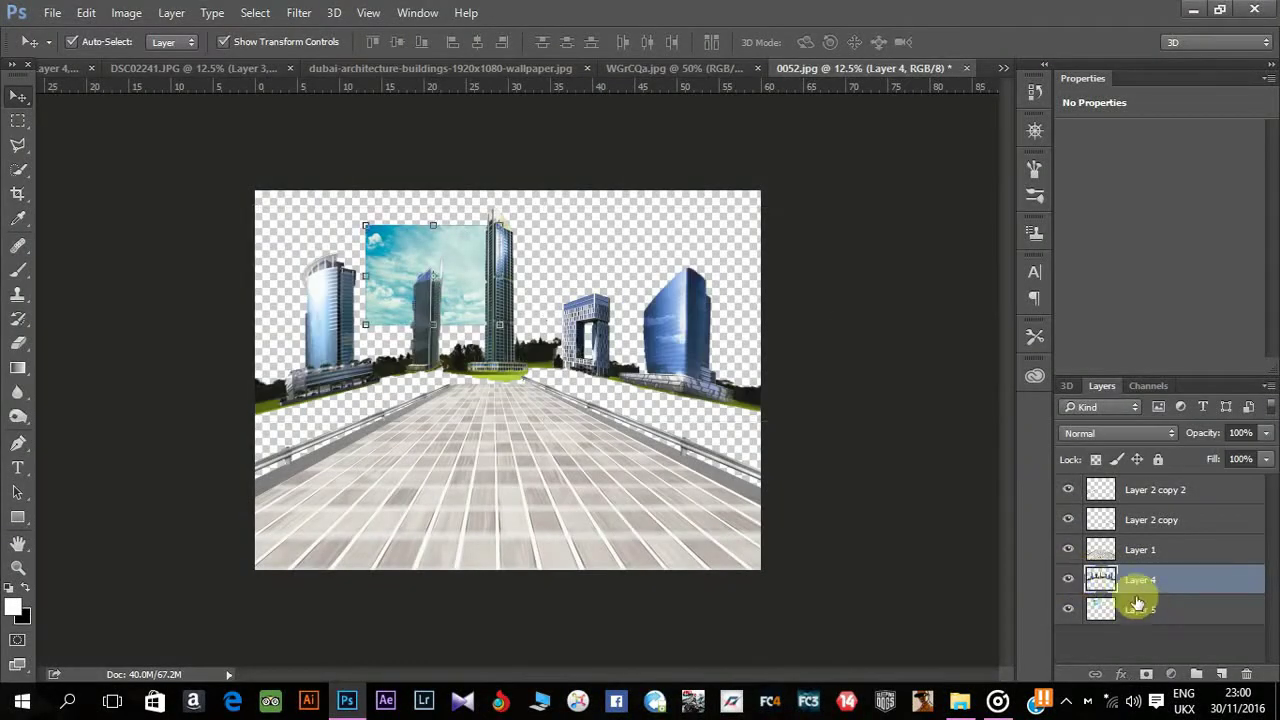
pyautogui.click(1140, 610)
pyautogui.moveTo(386, 286); pyautogui.dragTo(293, 353)
# Scale the sky layer up to fill the background.
pyautogui.hotkey('ctrl', 't')
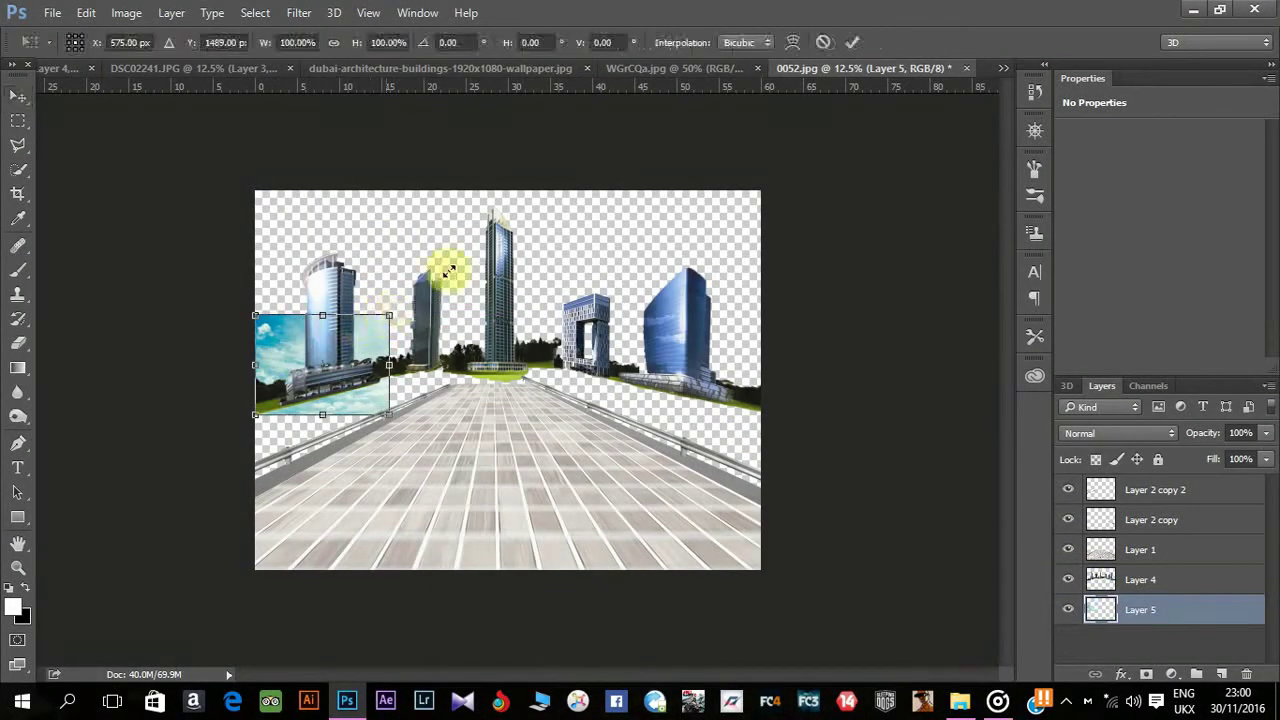
pyautogui.moveTo(443, 266); pyautogui.dragTo(749, 37)
pyautogui.press('Return')
pyautogui.hotkey('ctrl', '-')
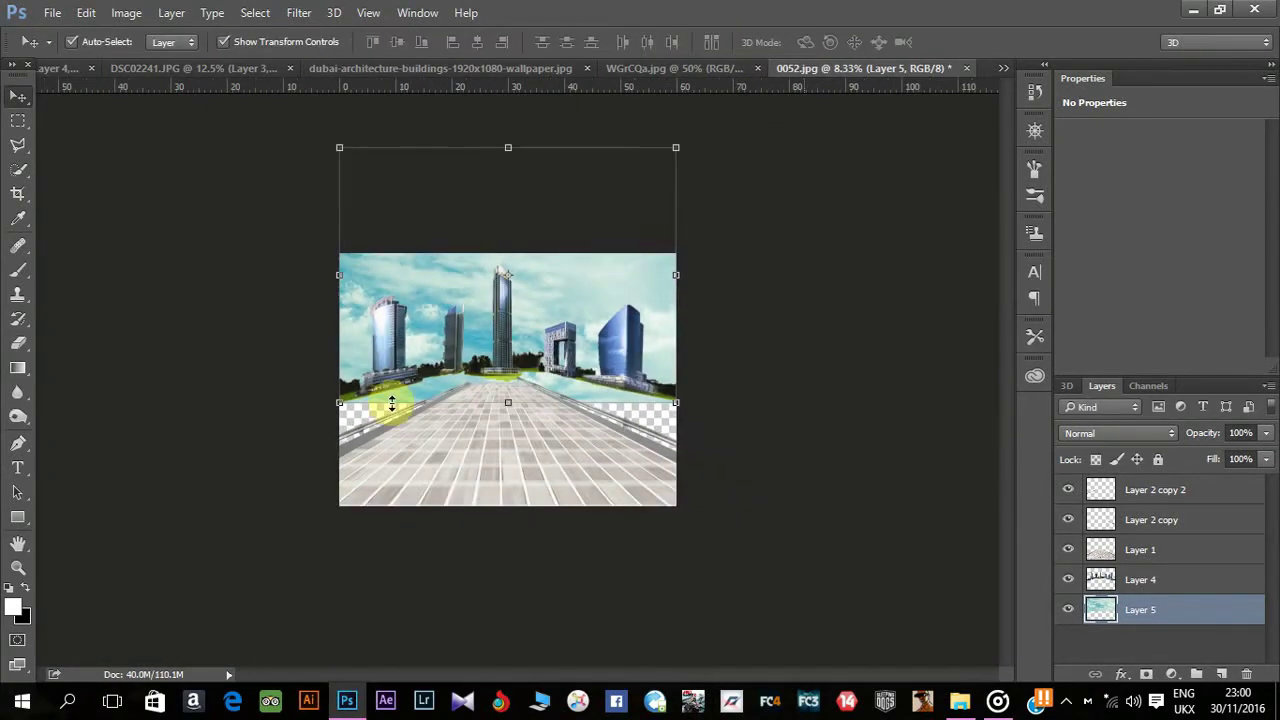
# Extend the canvas upward with the Crop tool and stretch the sky to the new top.
pyautogui.click(20, 194)
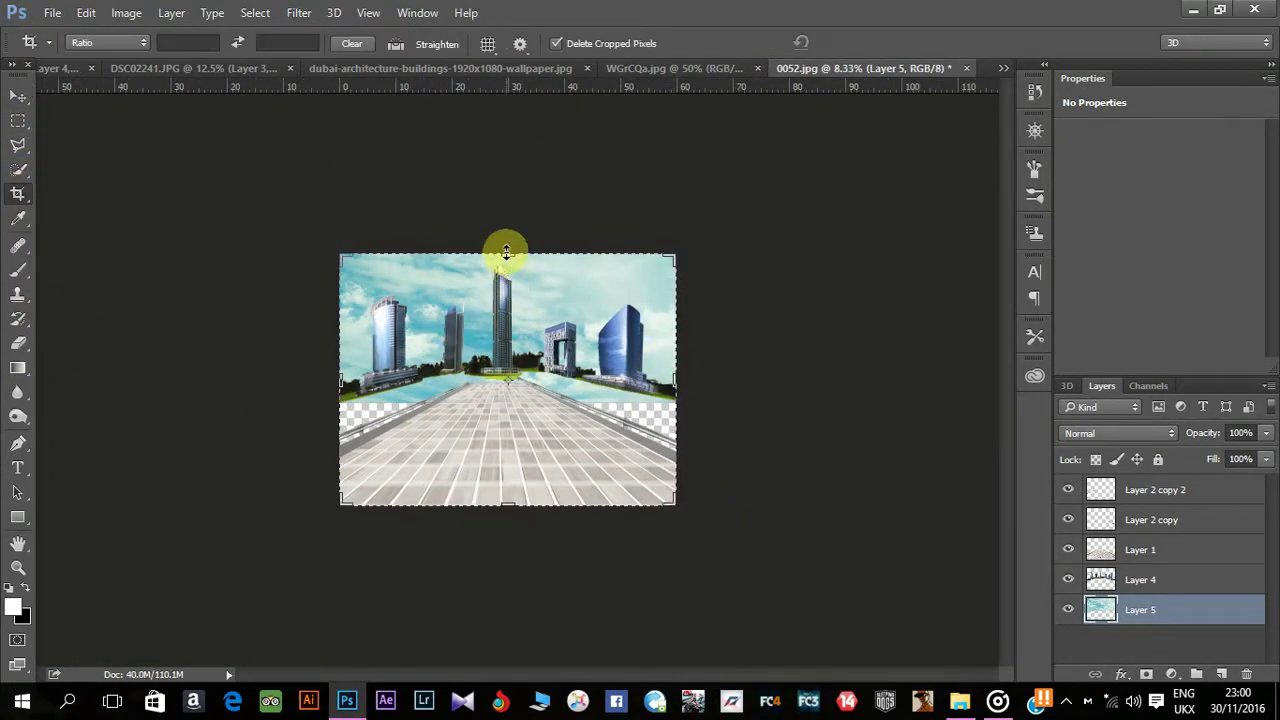
pyautogui.moveTo(500, 253); pyautogui.dragTo(523, 177)
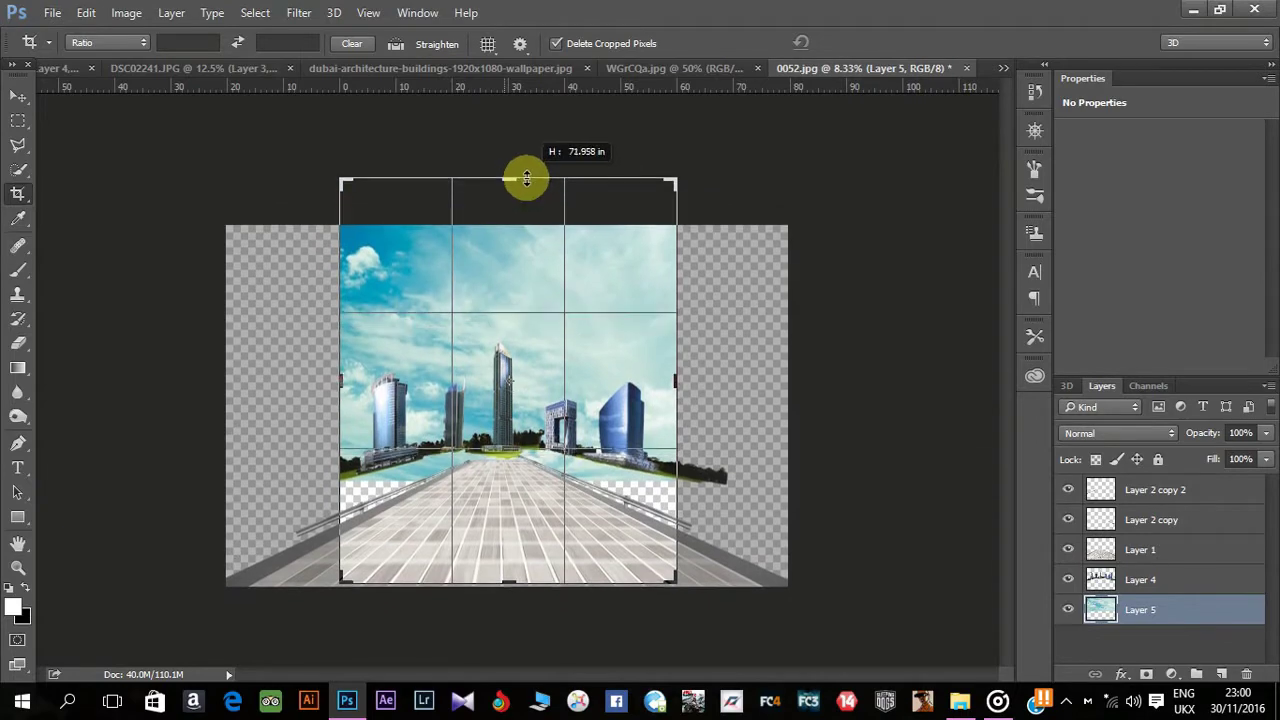
pyautogui.press('Return')
pyautogui.press('v')
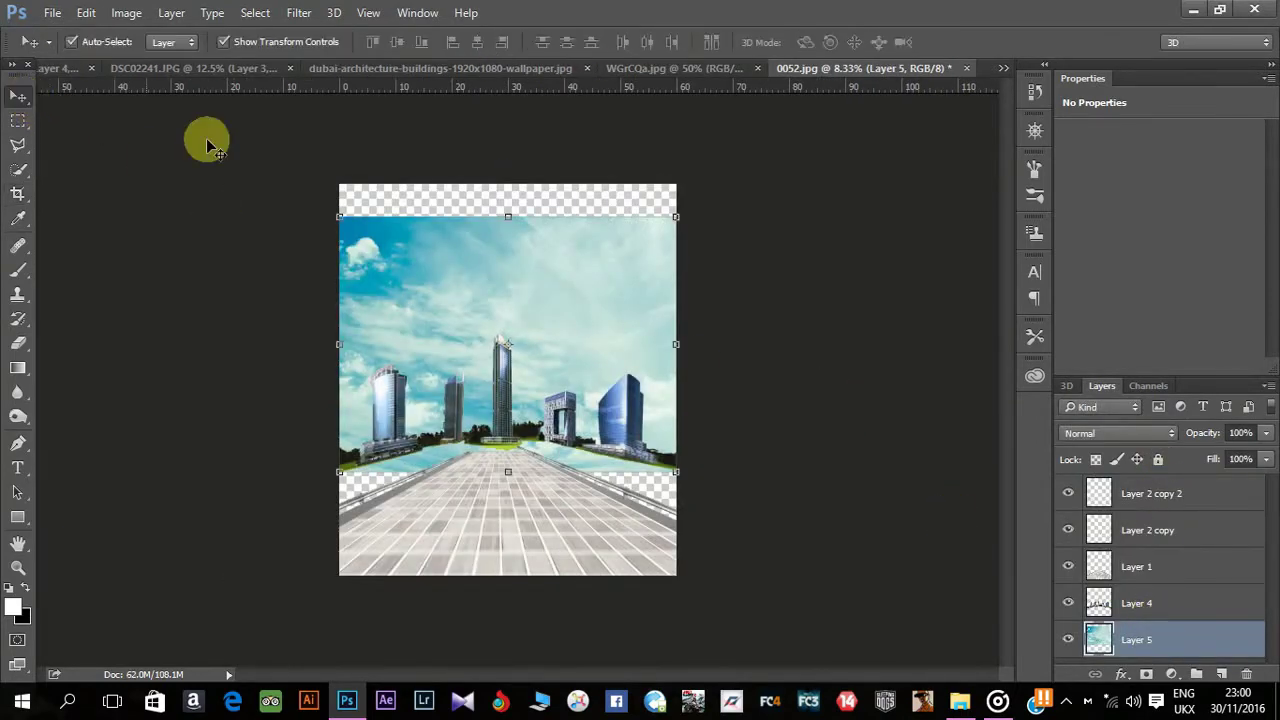
pyautogui.moveTo(505, 215); pyautogui.dragTo(508, 184)
pyautogui.press('Return')
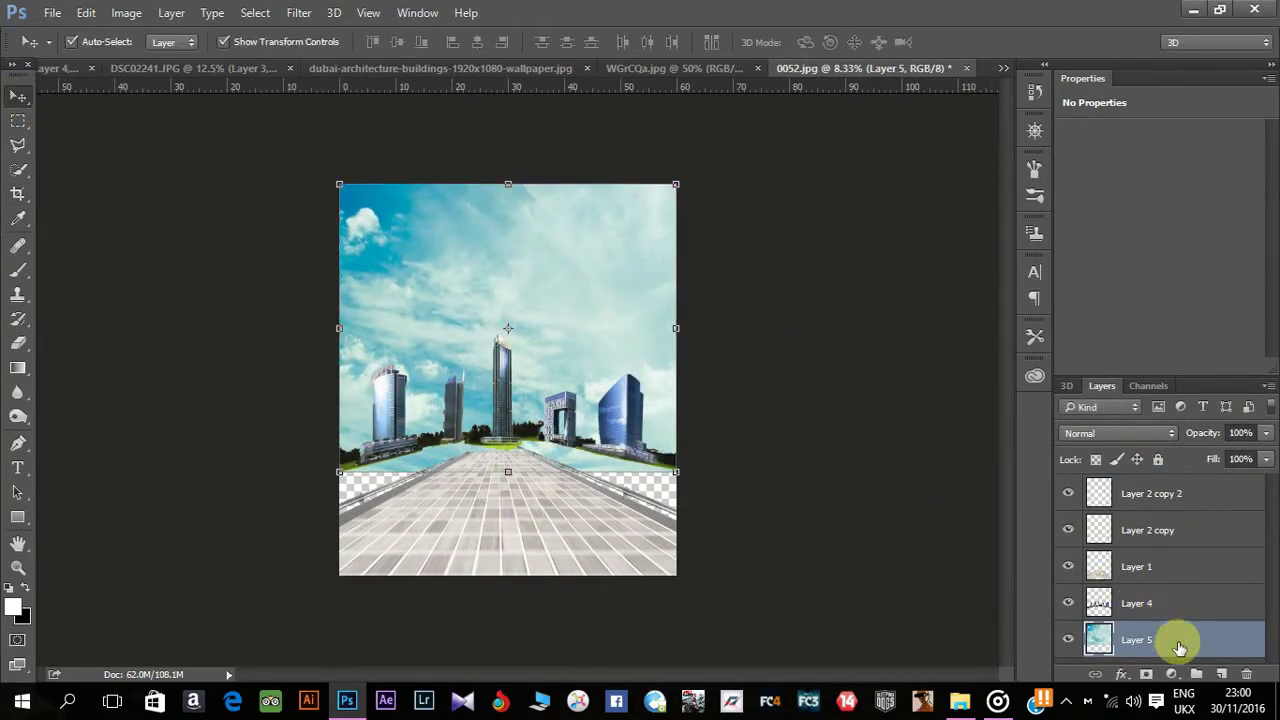
# Add a new empty layer above the buildings Layer 4.
pyautogui.click(1157, 612)
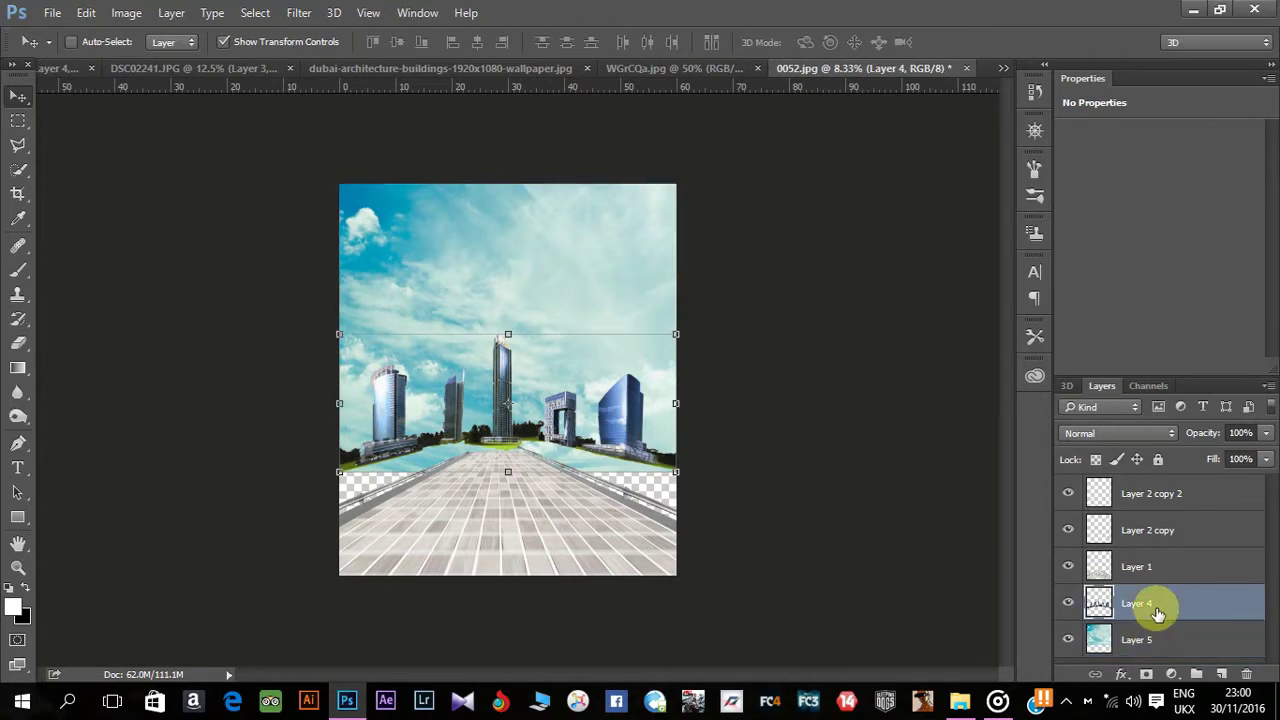
pyautogui.hotkey('ctrl', 'shift', 'n')
pyautogui.click(800, 211)
# Paint a soft white dot and stretch it into a wide glow across the scene.
pyautogui.click(24, 270)
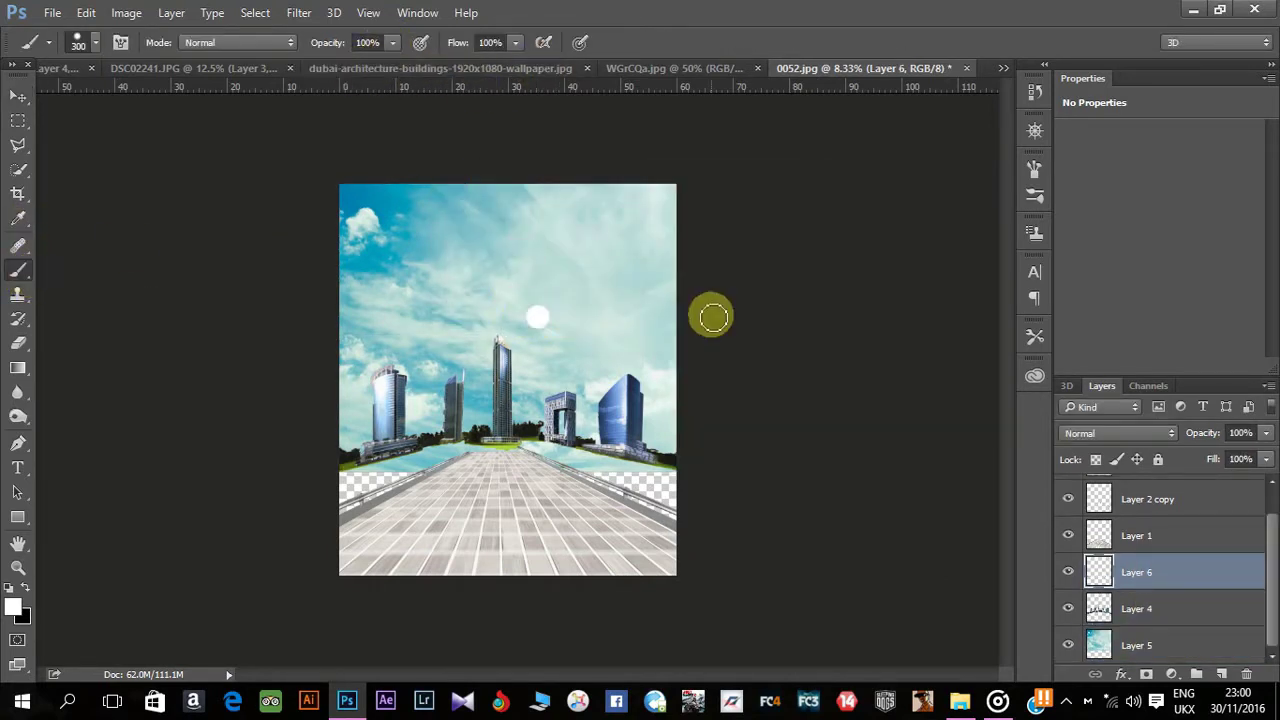
pyautogui.rightClick(583, 304)
pyautogui.moveTo(666, 371)
pyautogui.mouseDown()
pyautogui.moveTo(500, 306)
pyautogui.moveTo(829, 557)
pyautogui.mouseUp()
pyautogui.click(500, 306)
pyautogui.click(19, 94)
pyautogui.moveTo(622, 434); pyautogui.dragTo(422, 357)
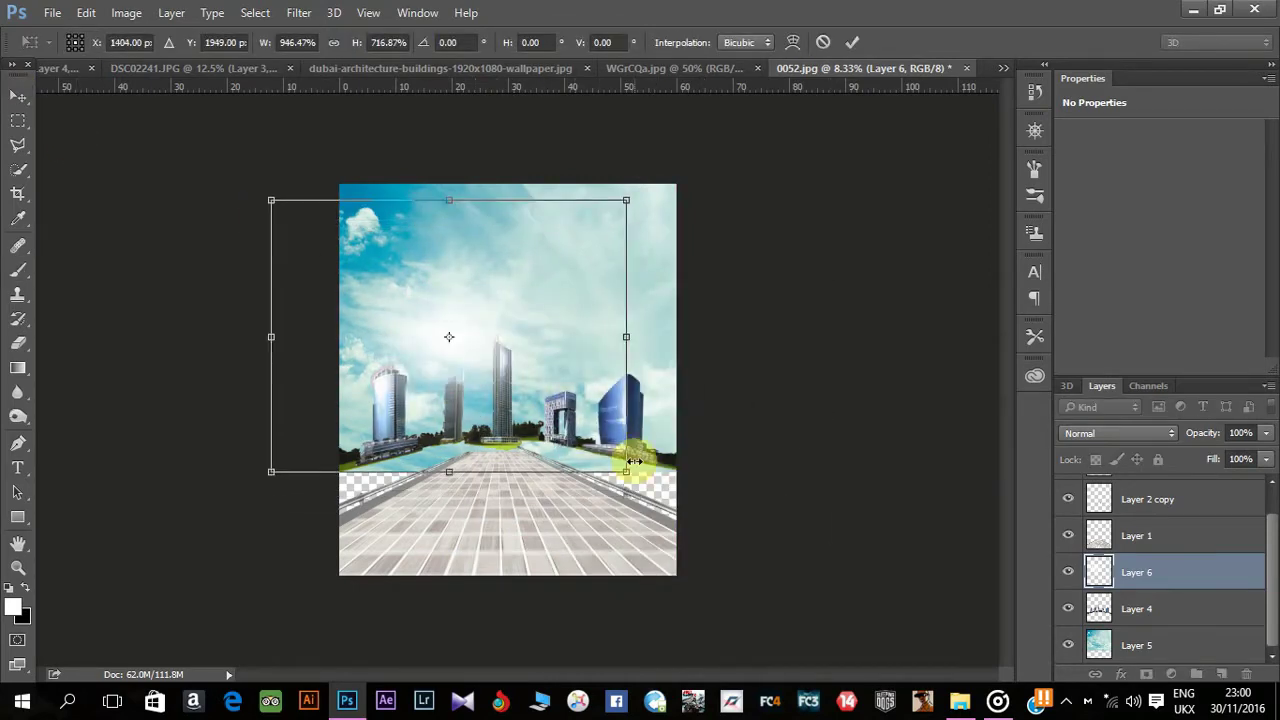
pyautogui.moveTo(623, 471)
pyautogui.mouseDown()
pyautogui.moveTo(693, 468)
pyautogui.moveTo(491, 371)
pyautogui.moveTo(520, 400)
pyautogui.moveTo(501, 394)
pyautogui.mouseUp()
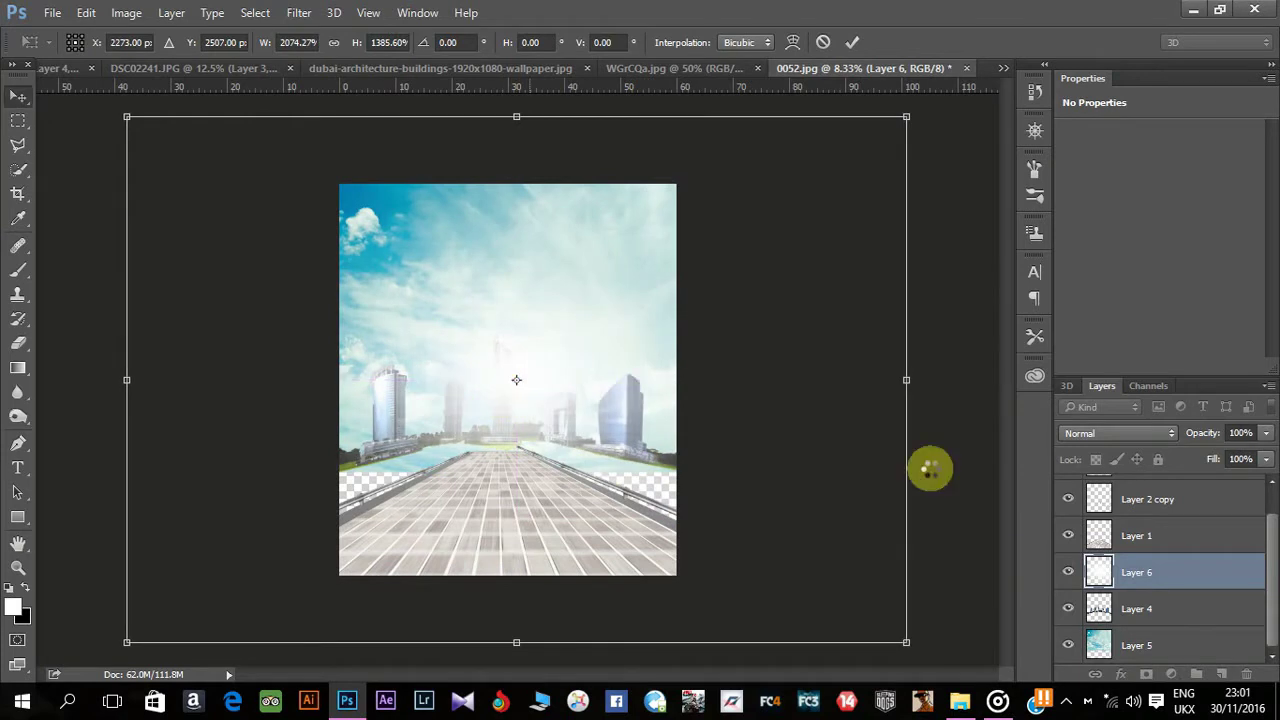
pyautogui.press('Return')
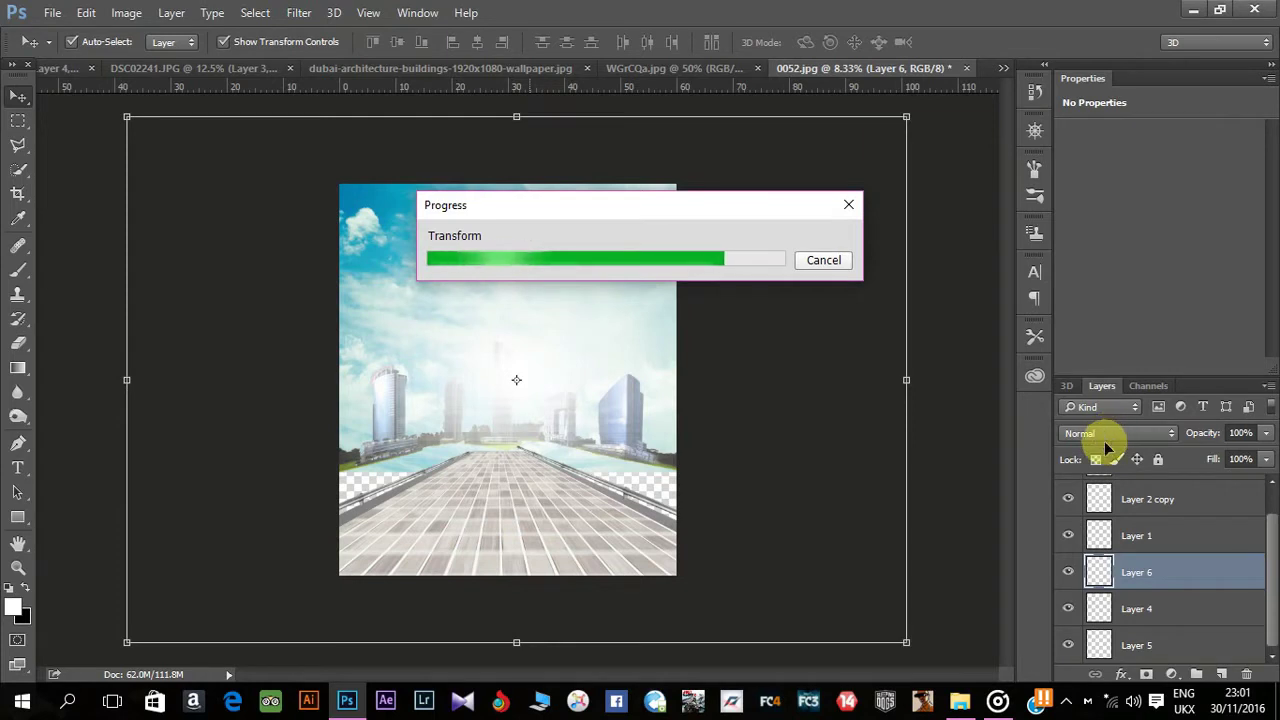
# Set the glow layer to Screen blending, centre it and lower its opacity.
pyautogui.click(1108, 433)
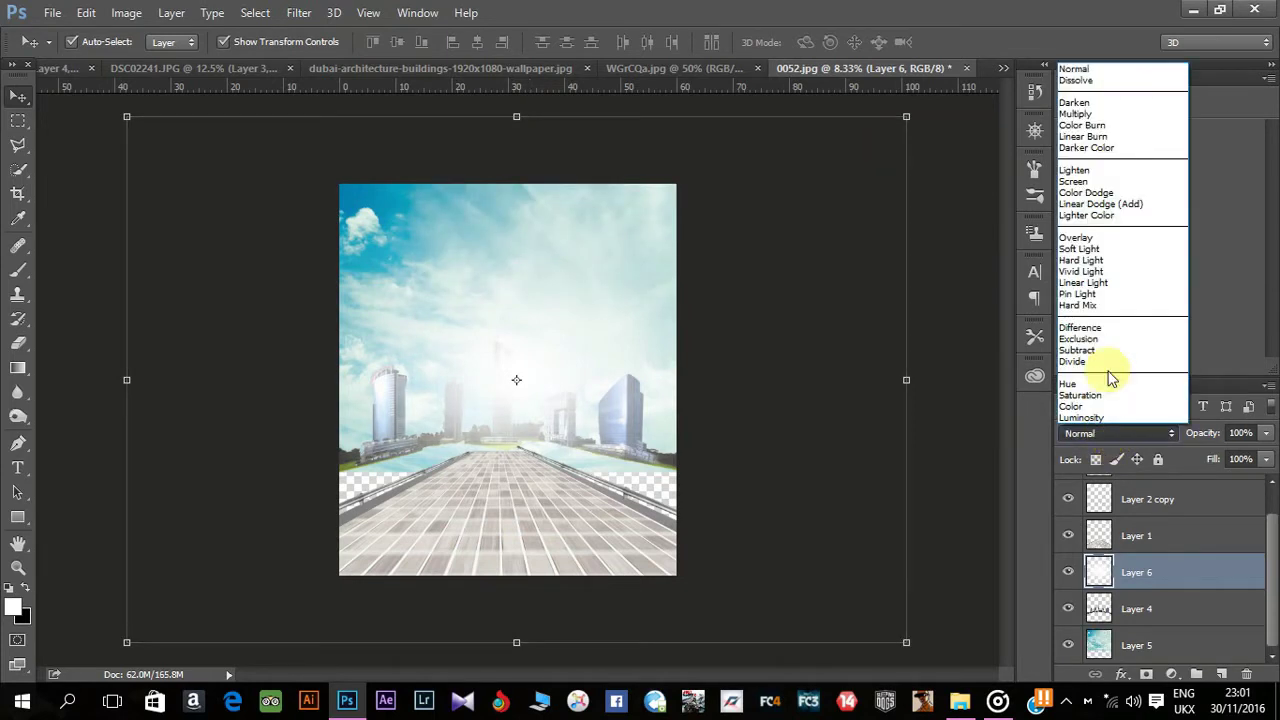
pyautogui.click(1103, 172)
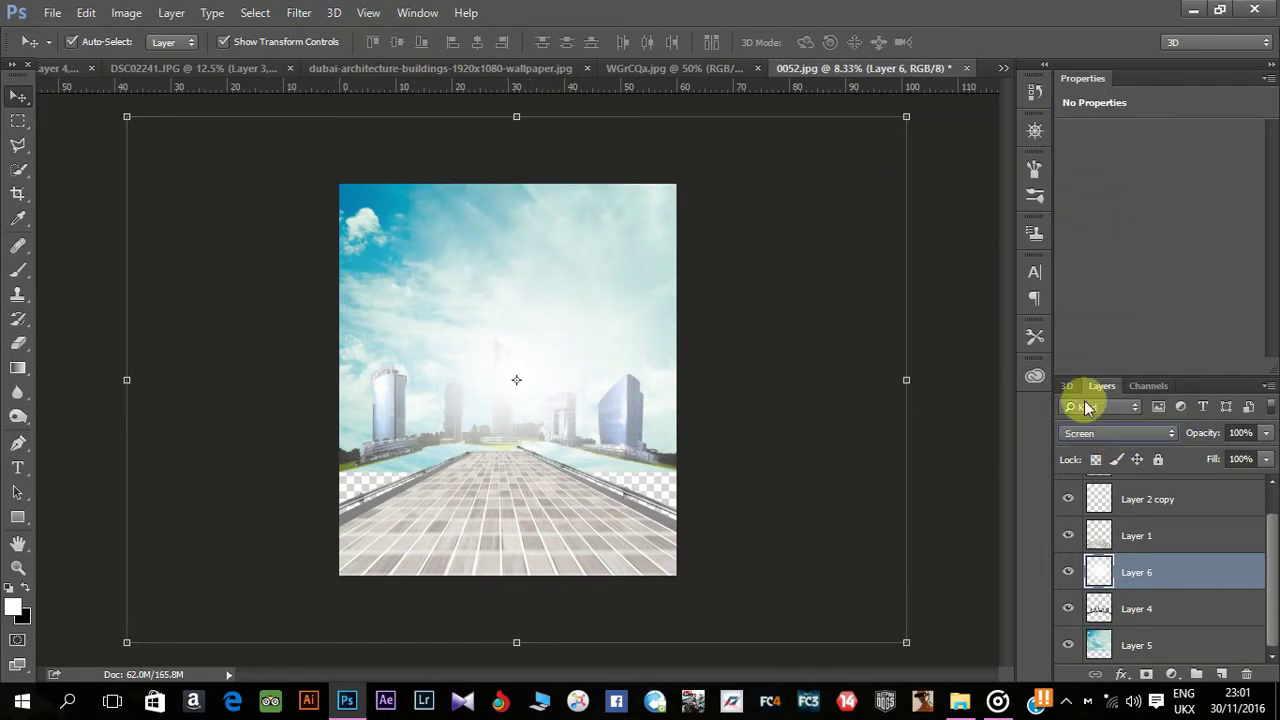
pyautogui.click(820, 410)
pyautogui.moveTo(585, 362); pyautogui.dragTo(543, 349)
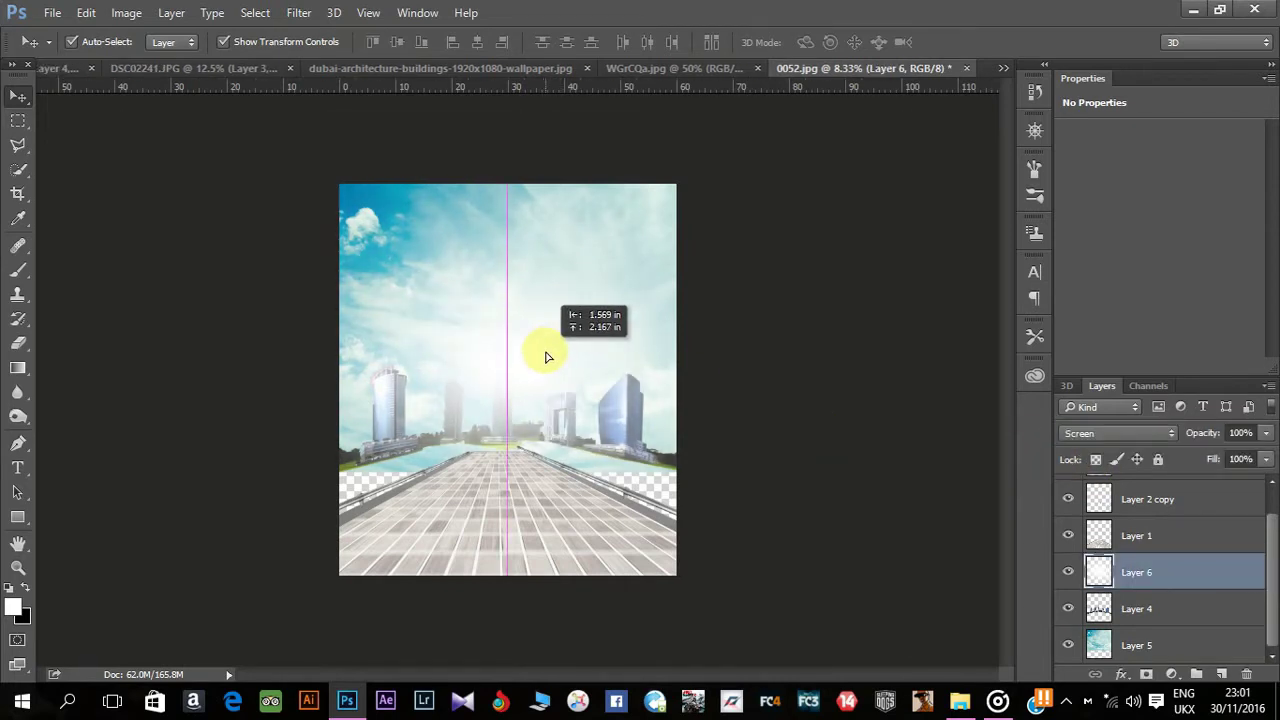
pyautogui.moveTo(1265, 460); pyautogui.dragTo(1221, 461)
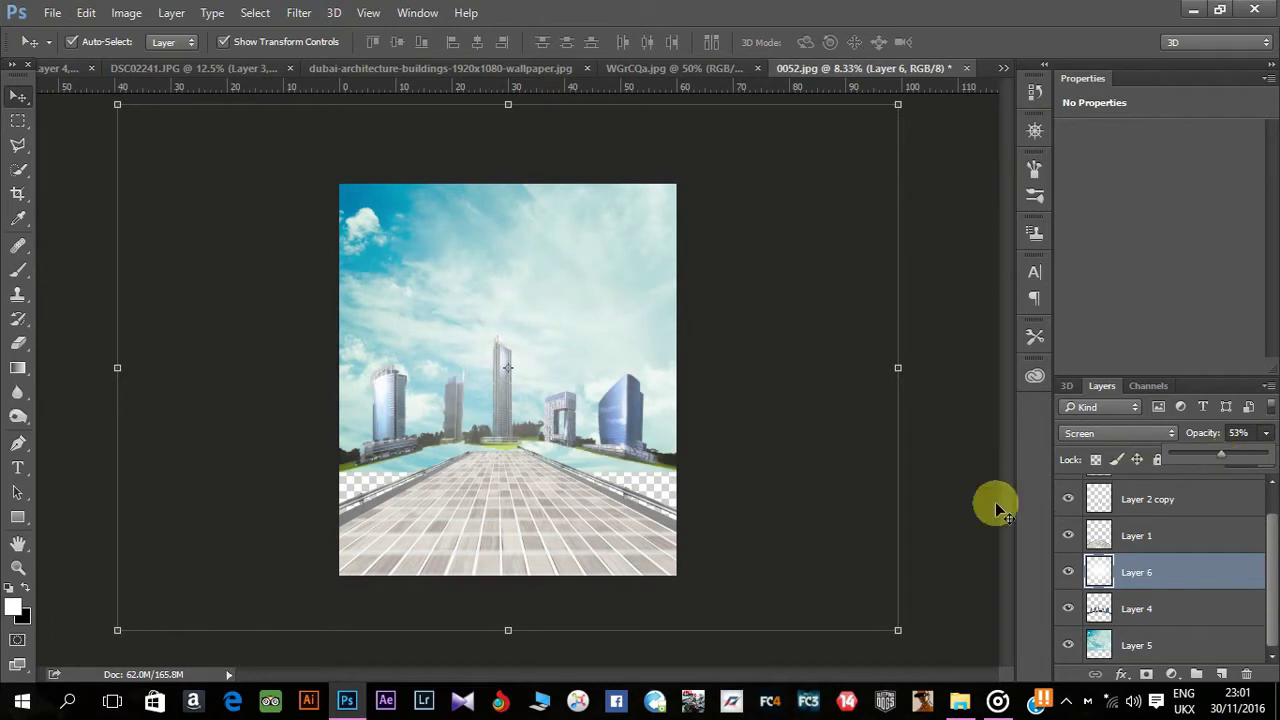
# Duplicate the glow below the buildings and set Layer 6 opacity to 59%.
pyautogui.hotkey('ctrl', 'j')
pyautogui.moveTo(1143, 545); pyautogui.dragTo(1140, 607)
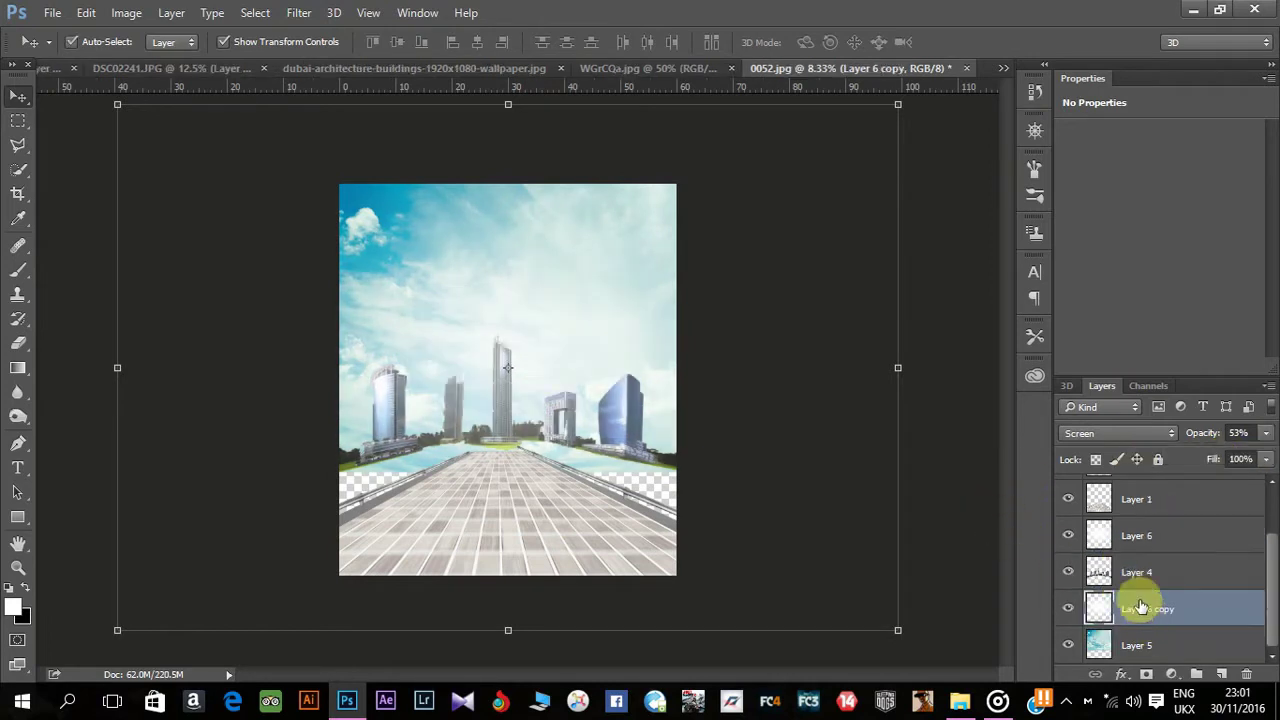
pyautogui.click(1150, 535)
pyautogui.click(1265, 433)
pyautogui.moveTo(1238, 459); pyautogui.dragTo(1234, 459)
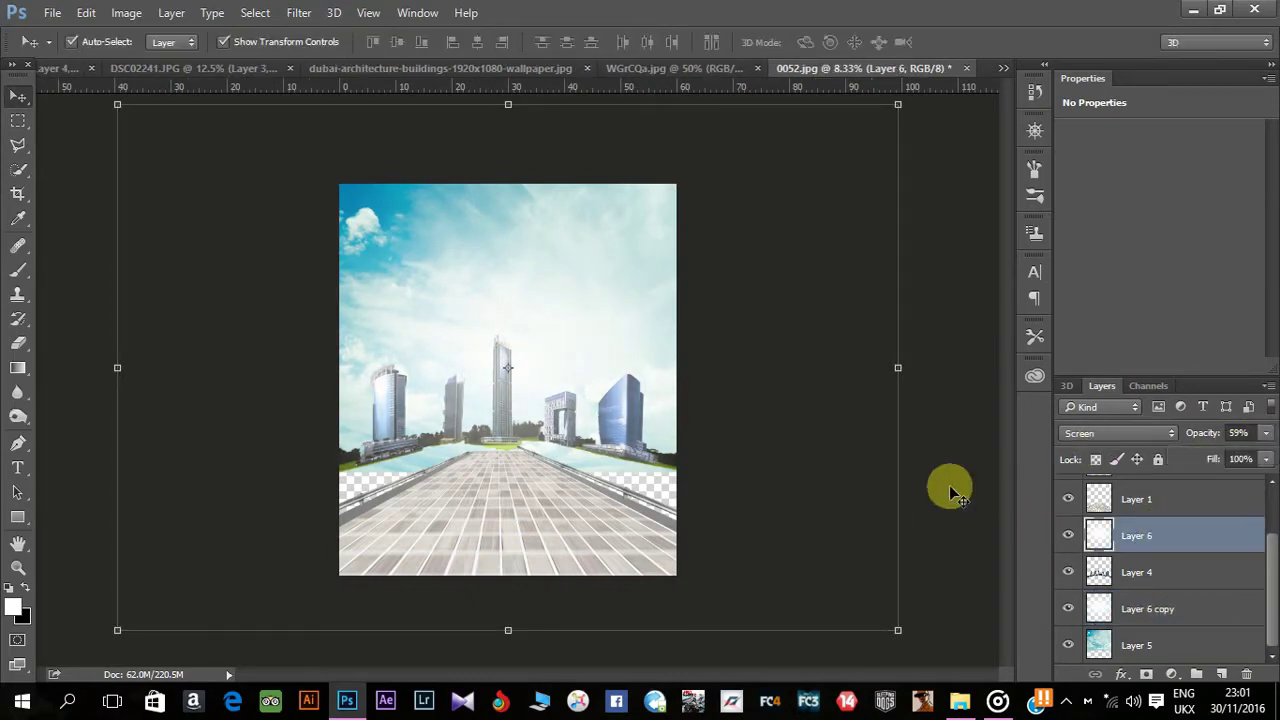
pyautogui.hotkey('ctrl', '+')
# Close the cloudy sky and city wallpaper images, discarding the wallpaper's changes.
pyautogui.click(685, 68)
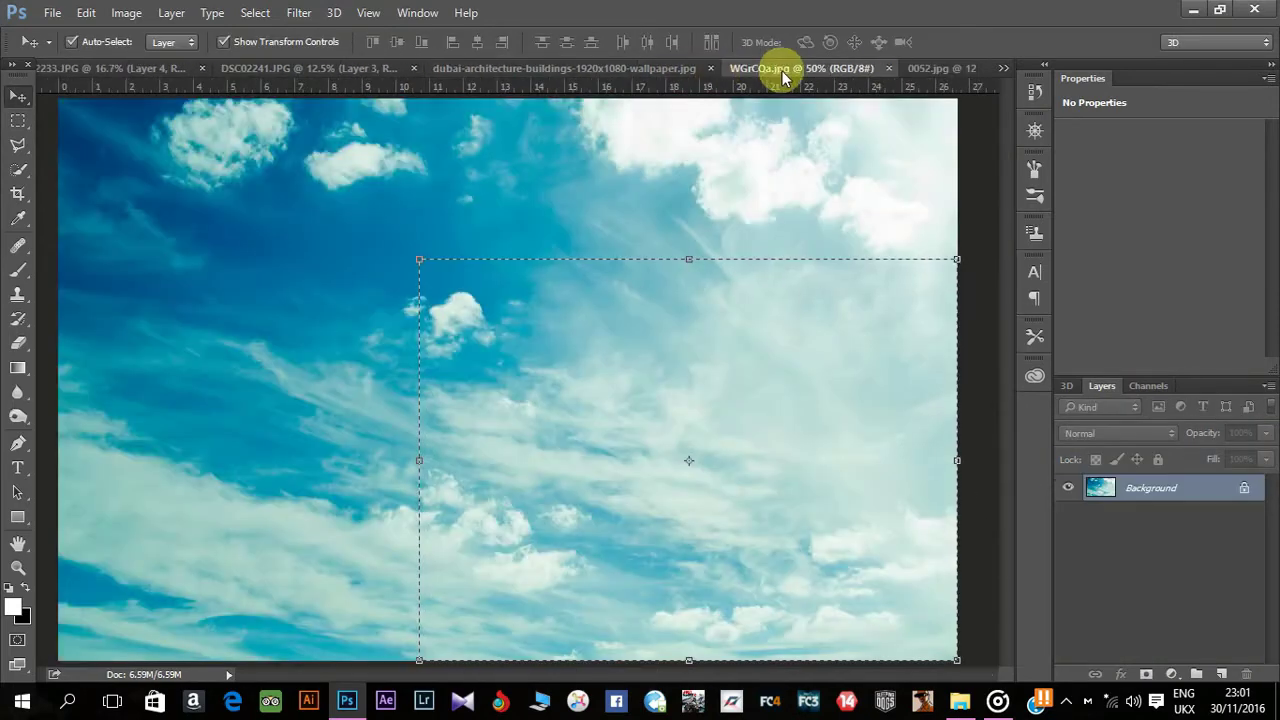
pyautogui.click(888, 68)
pyautogui.click(673, 67)
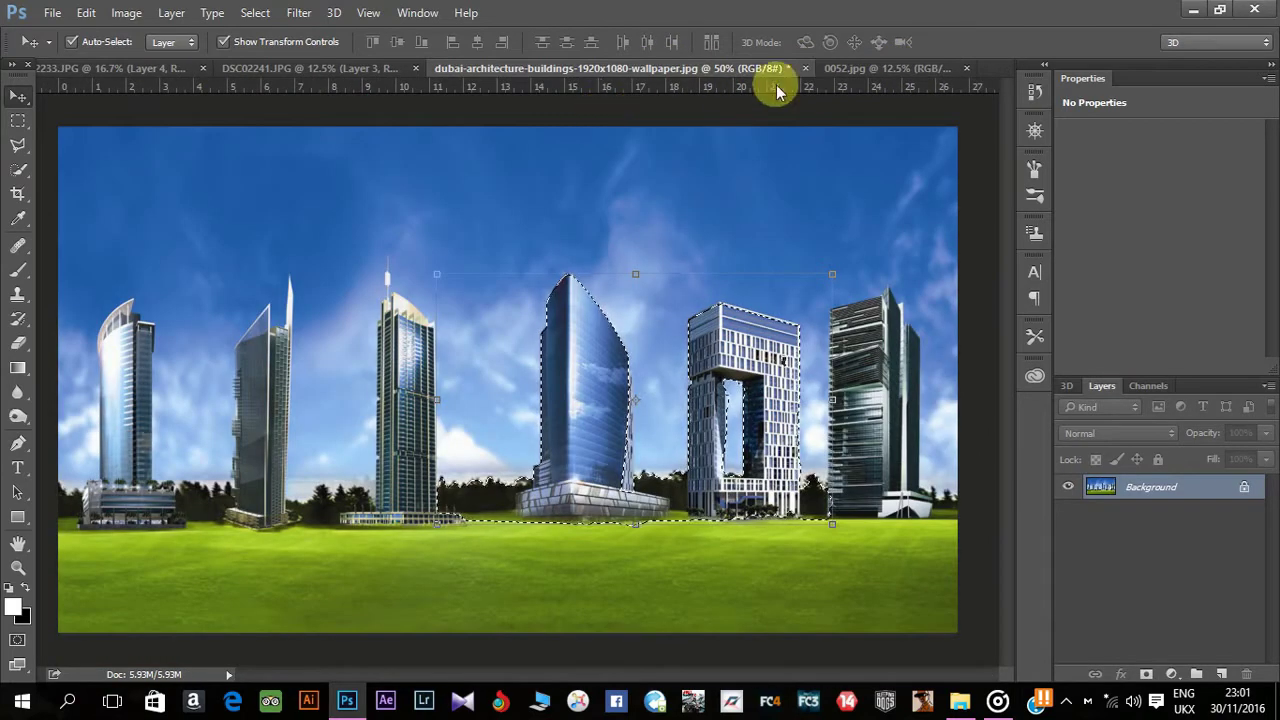
pyautogui.click(805, 68)
pyautogui.click(660, 279)
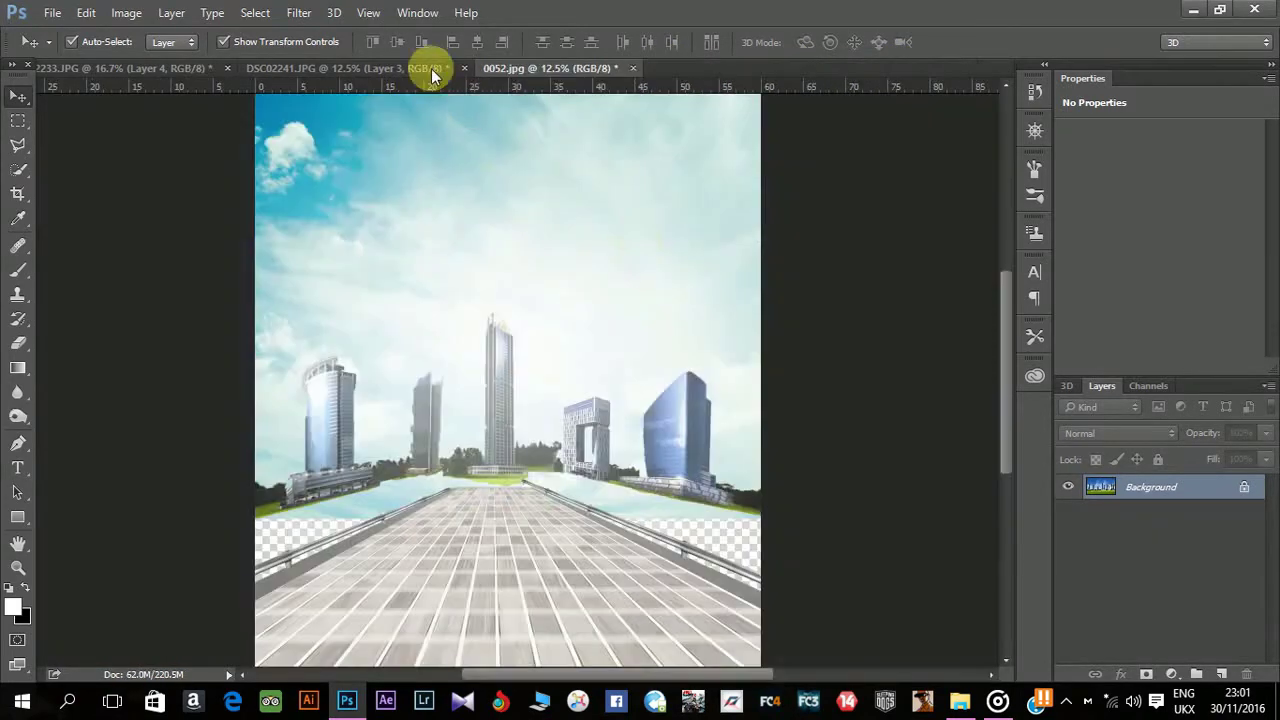
# Open the hackberry_tree PNG from the New folder.
pyautogui.click(53, 13)
pyautogui.click(70, 48)
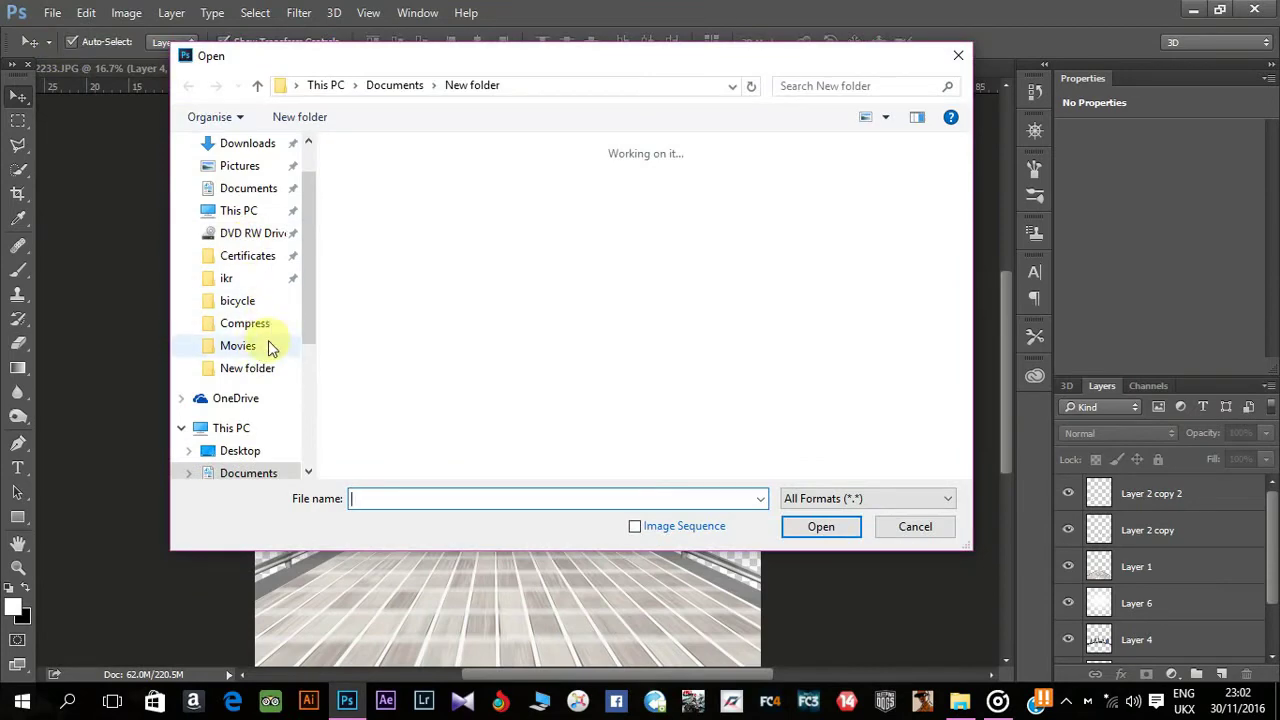
pyautogui.click(268, 368)
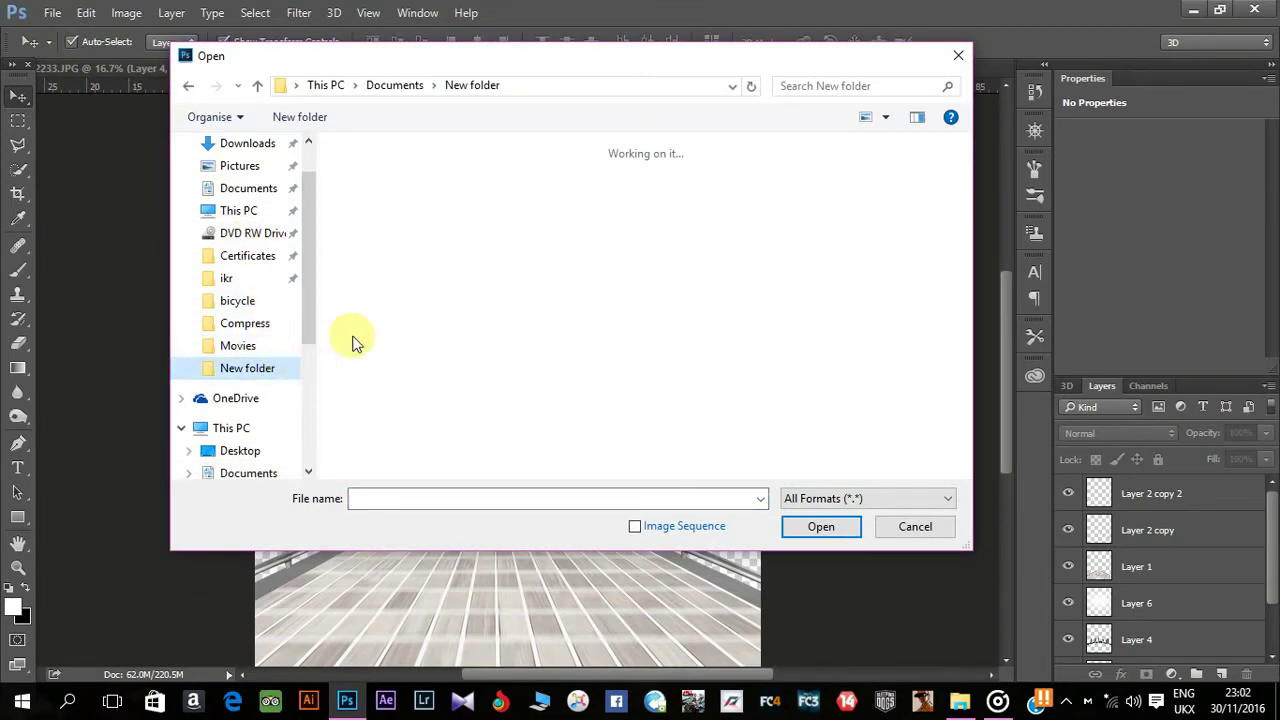
pyautogui.click(1066, 700)
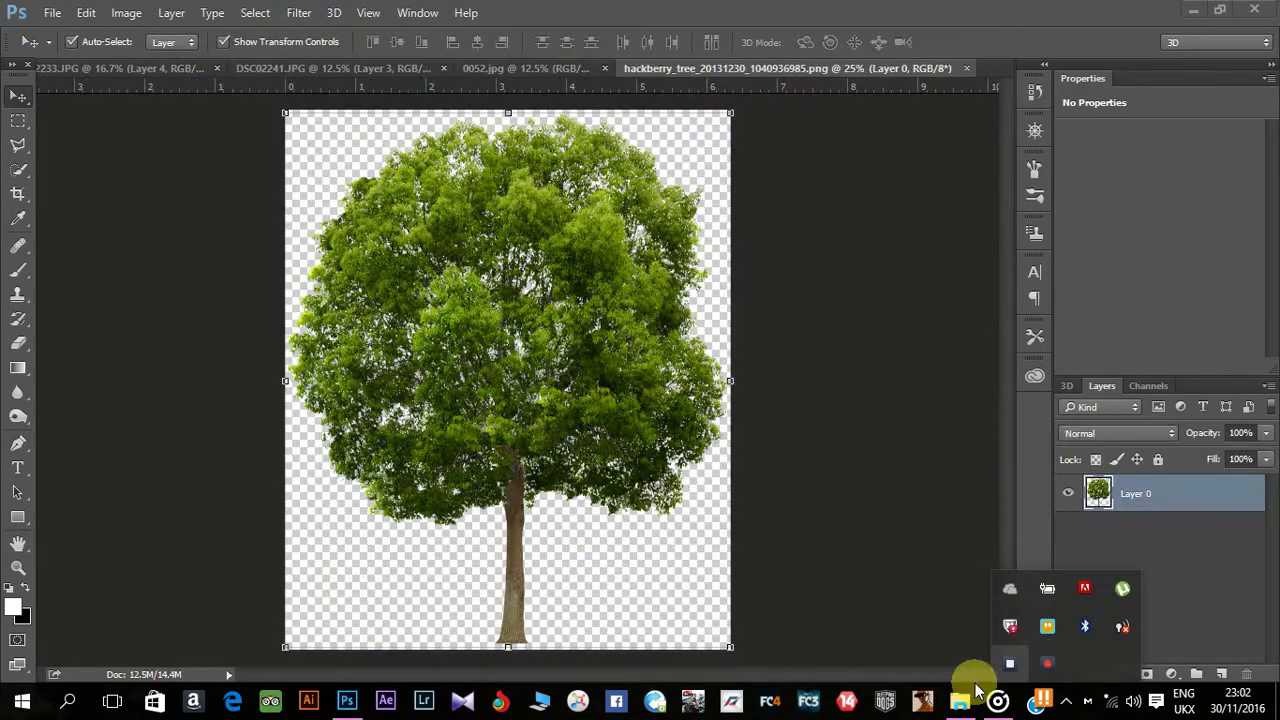
pyautogui.click(165, 140)
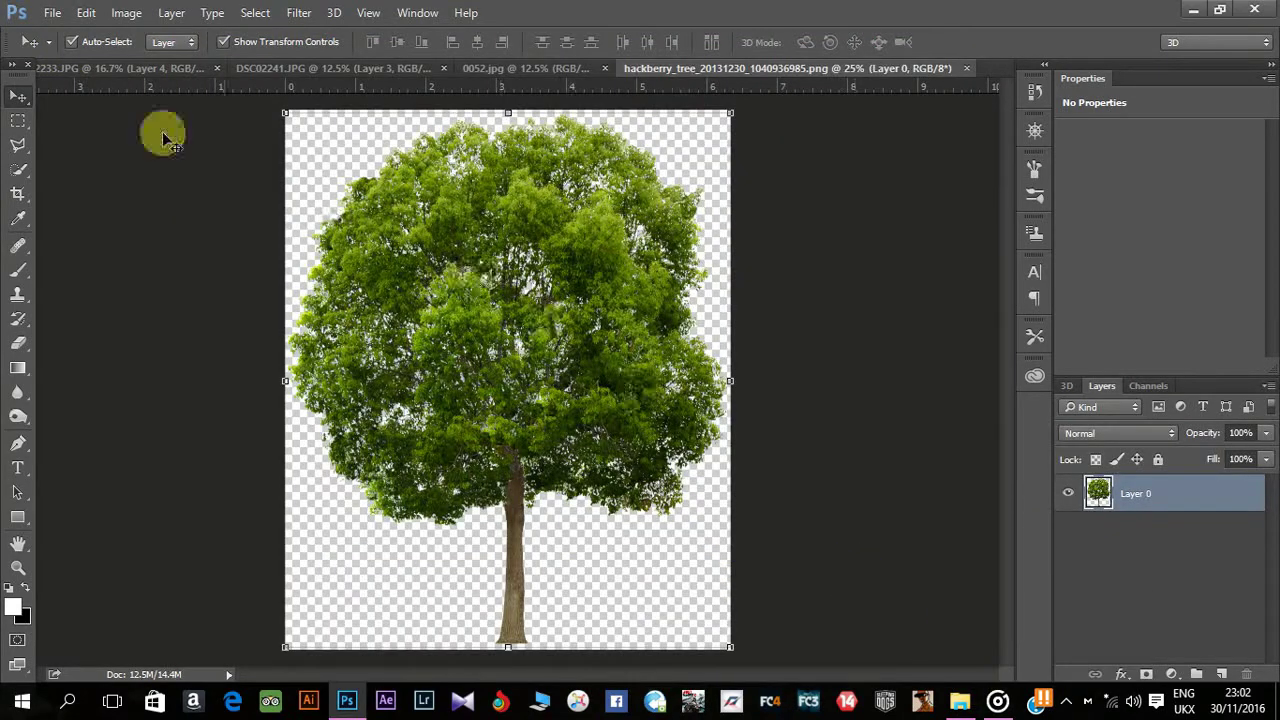
# Drag the tree into the road scene and scale it down to roadside size.
pyautogui.moveTo(531, 208); pyautogui.dragTo(429, 229)
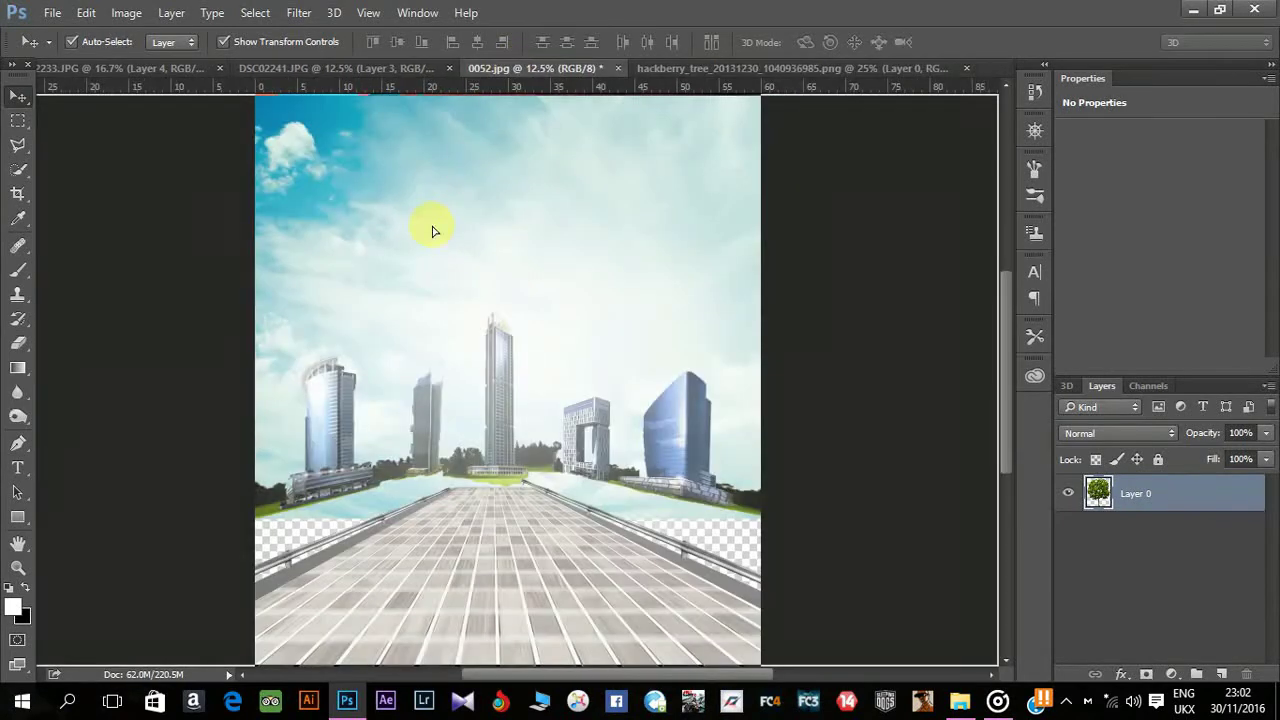
pyautogui.hotkey('ctrl', 't')
pyautogui.moveTo(529, 180)
pyautogui.mouseDown()
pyautogui.moveTo(447, 302)
pyautogui.moveTo(408, 323)
pyautogui.moveTo(297, 512)
pyautogui.mouseUp()
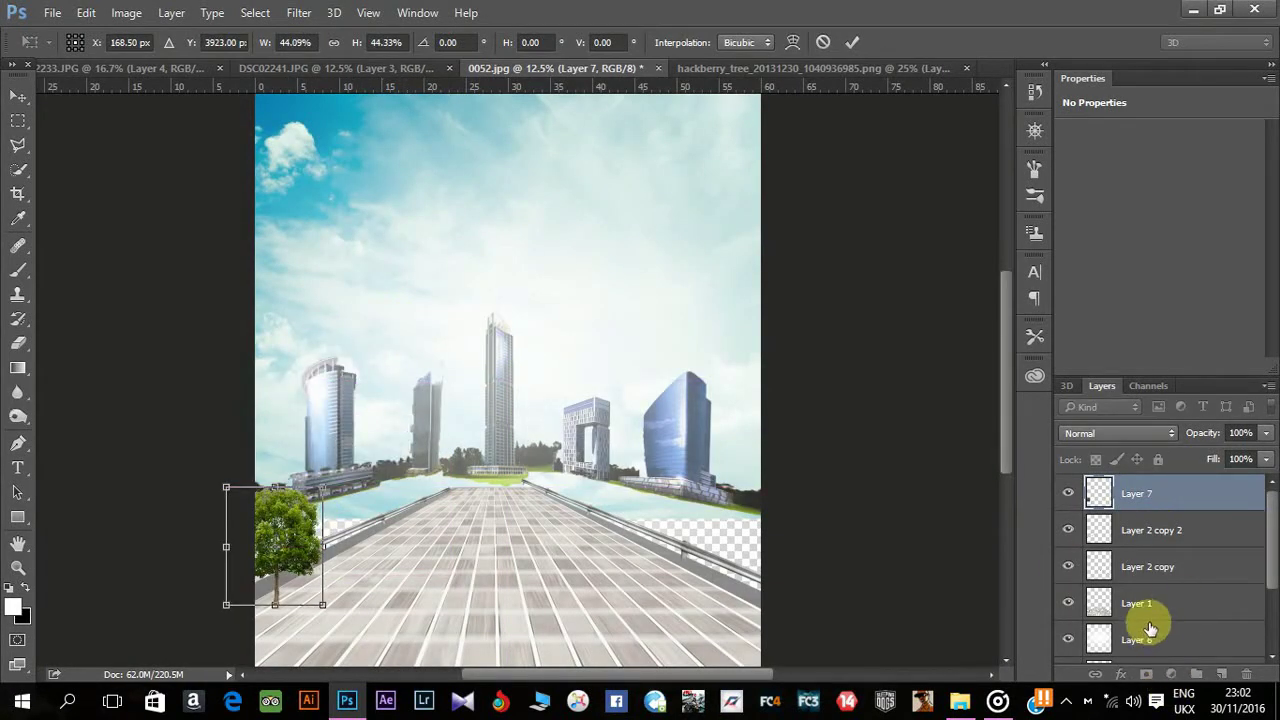
# Place the tree behind the road rail and merge two copies along the left roadside.
pyautogui.moveTo(1131, 500); pyautogui.dragTo(1135, 620)
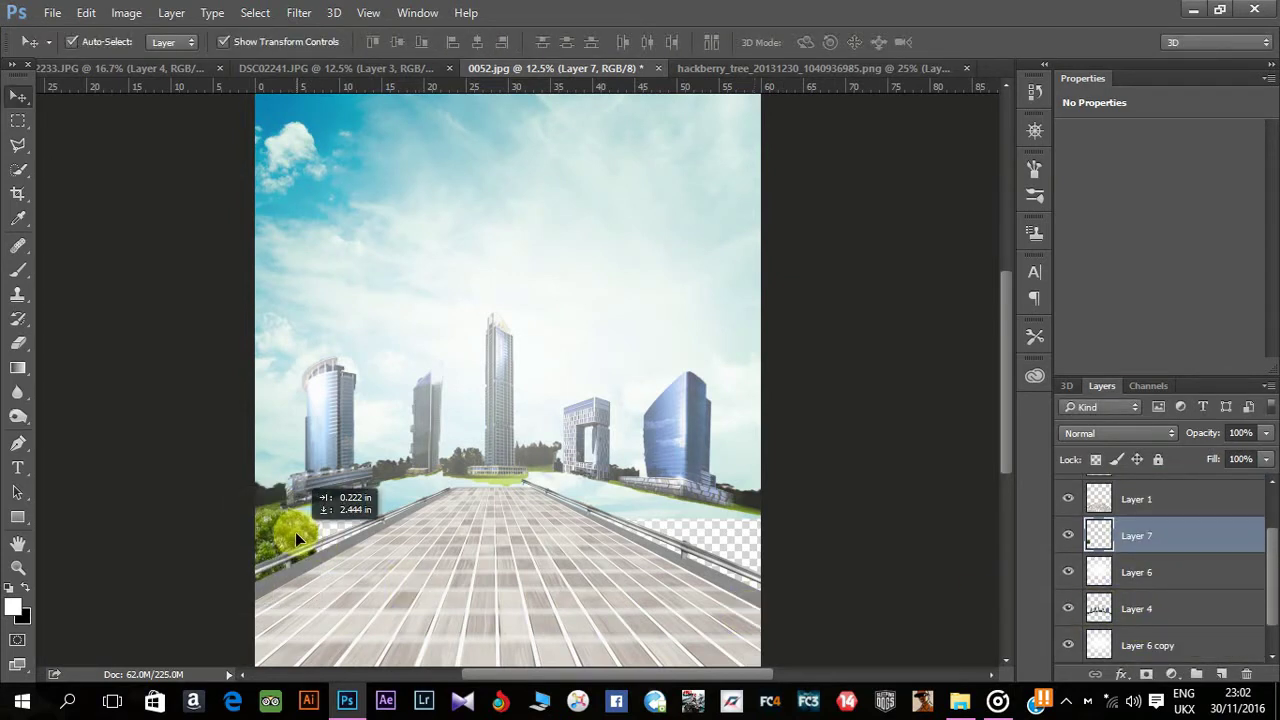
pyautogui.moveTo(295, 532); pyautogui.dragTo(329, 522)
pyautogui.moveTo(1123, 536); pyautogui.dragTo(1134, 585)
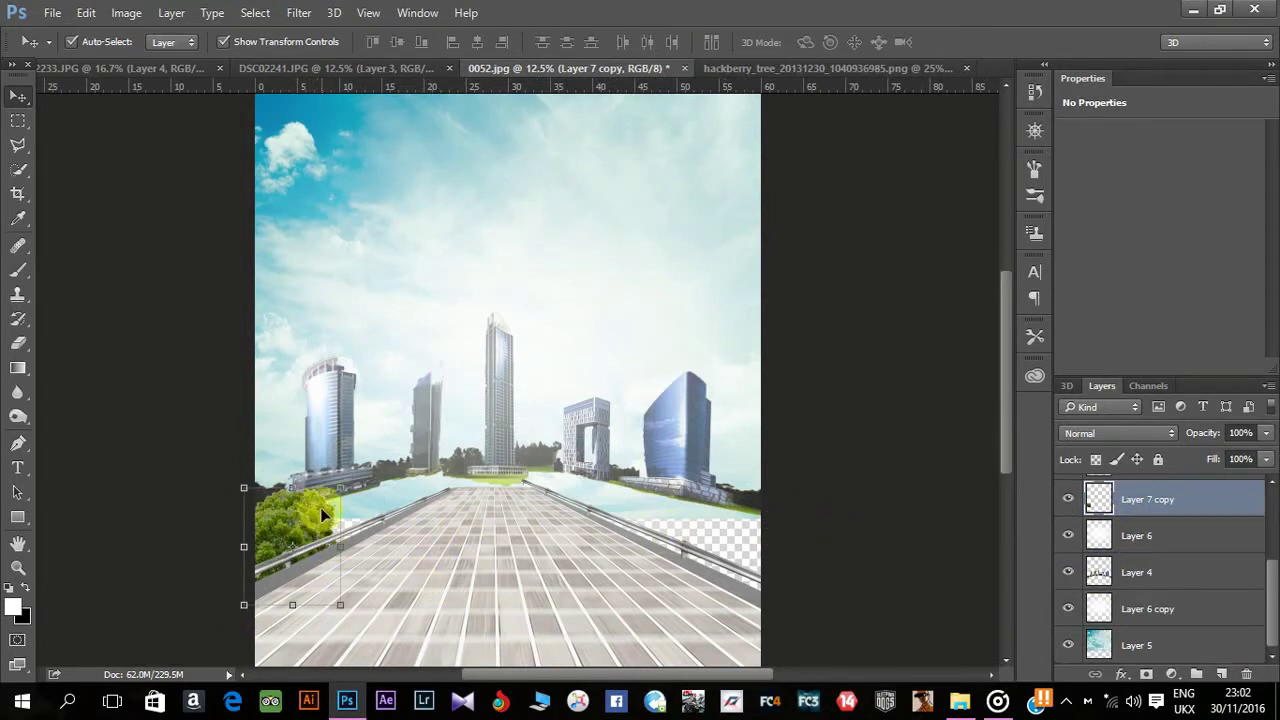
pyautogui.moveTo(320, 507)
pyautogui.mouseDown()
pyautogui.moveTo(360, 511)
pyautogui.moveTo(360, 497)
pyautogui.mouseUp()
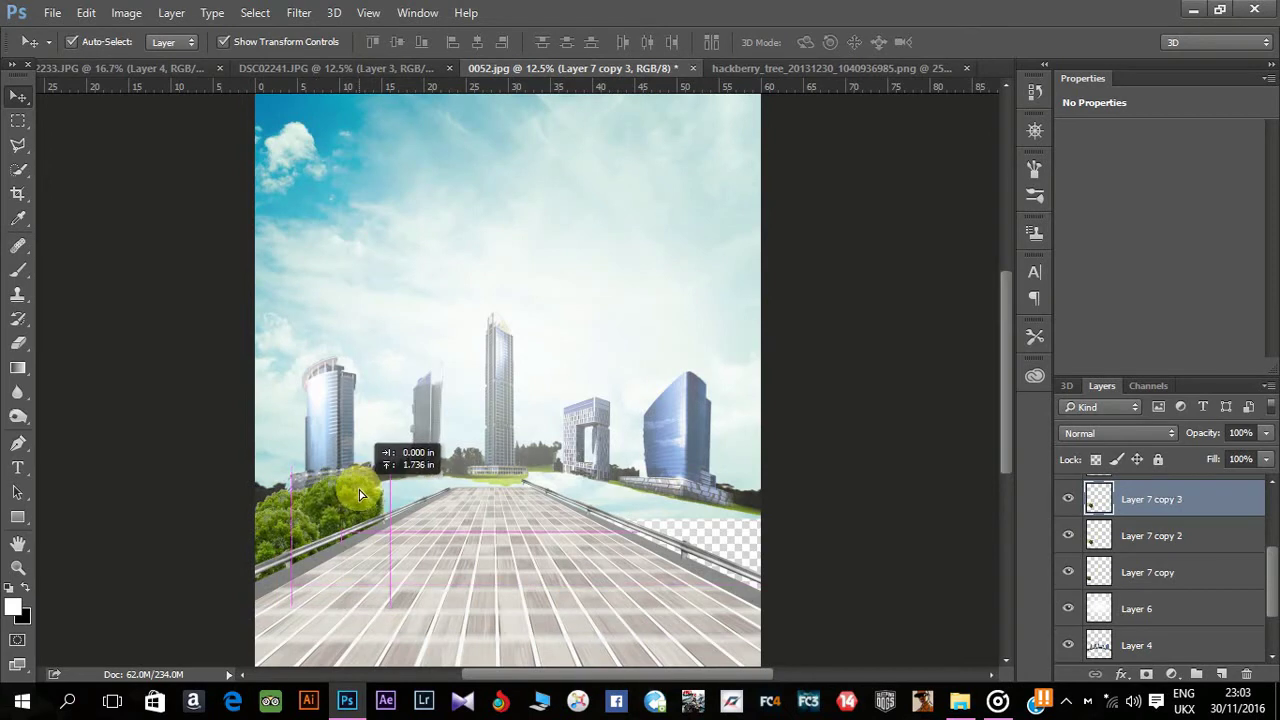
pyautogui.keyDown('shift'); pyautogui.click(1200, 536); pyautogui.keyUp('shift')
pyautogui.hotkey('ctrl', 'e')
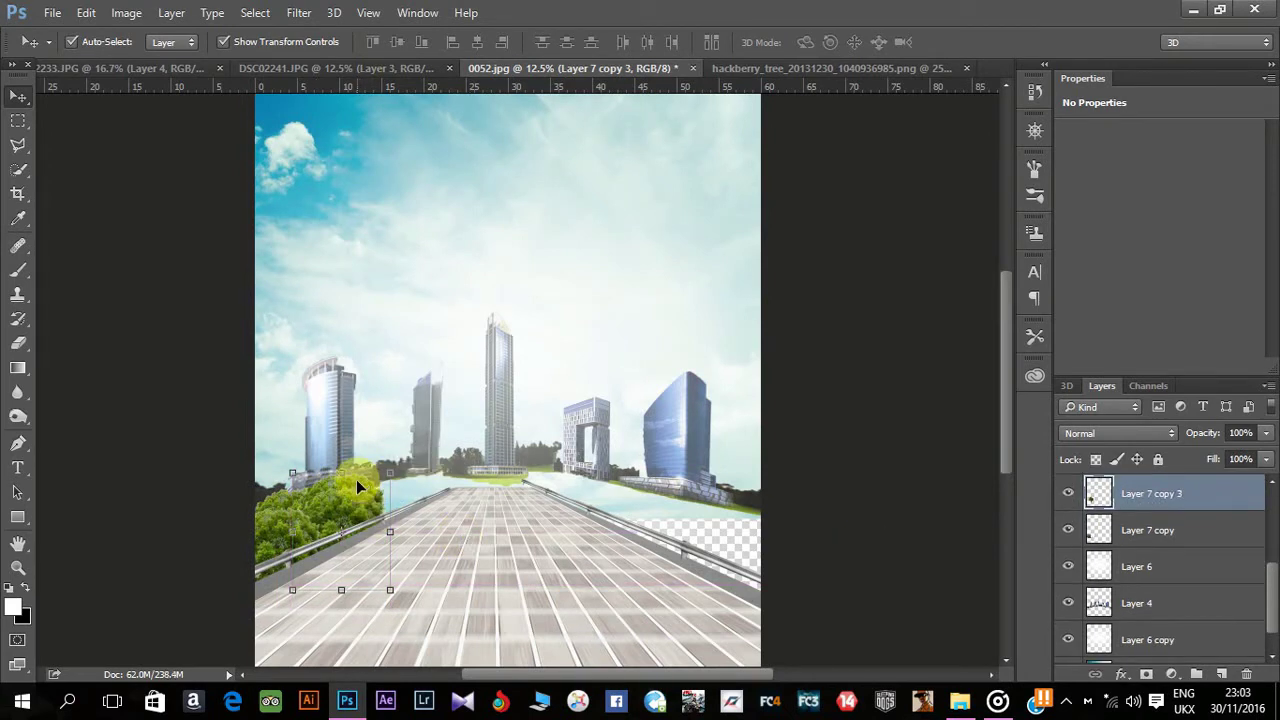
# Add more tree copies receding toward the horizon and merge them into one layer.
pyautogui.moveTo(359, 480); pyautogui.dragTo(419, 472)
pyautogui.hotkey('ctrl', 't')
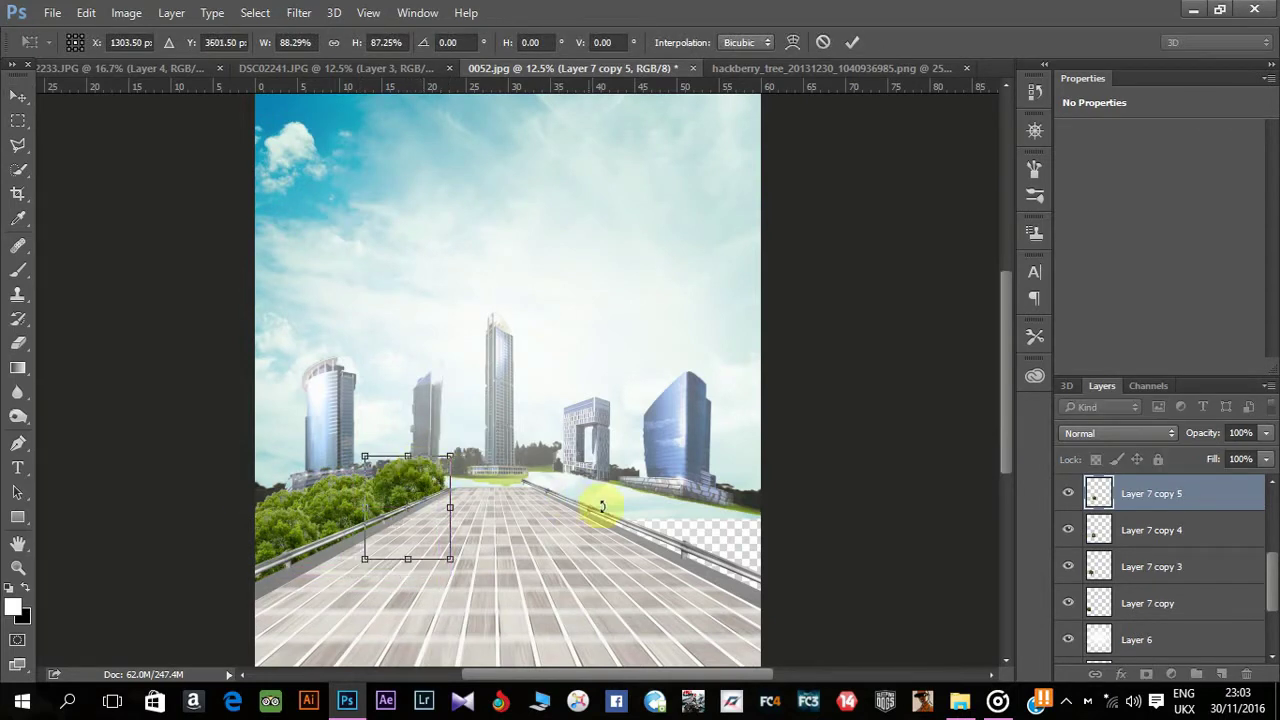
pyautogui.press('Return')
pyautogui.moveTo(1246, 489); pyautogui.dragTo(1173, 533)
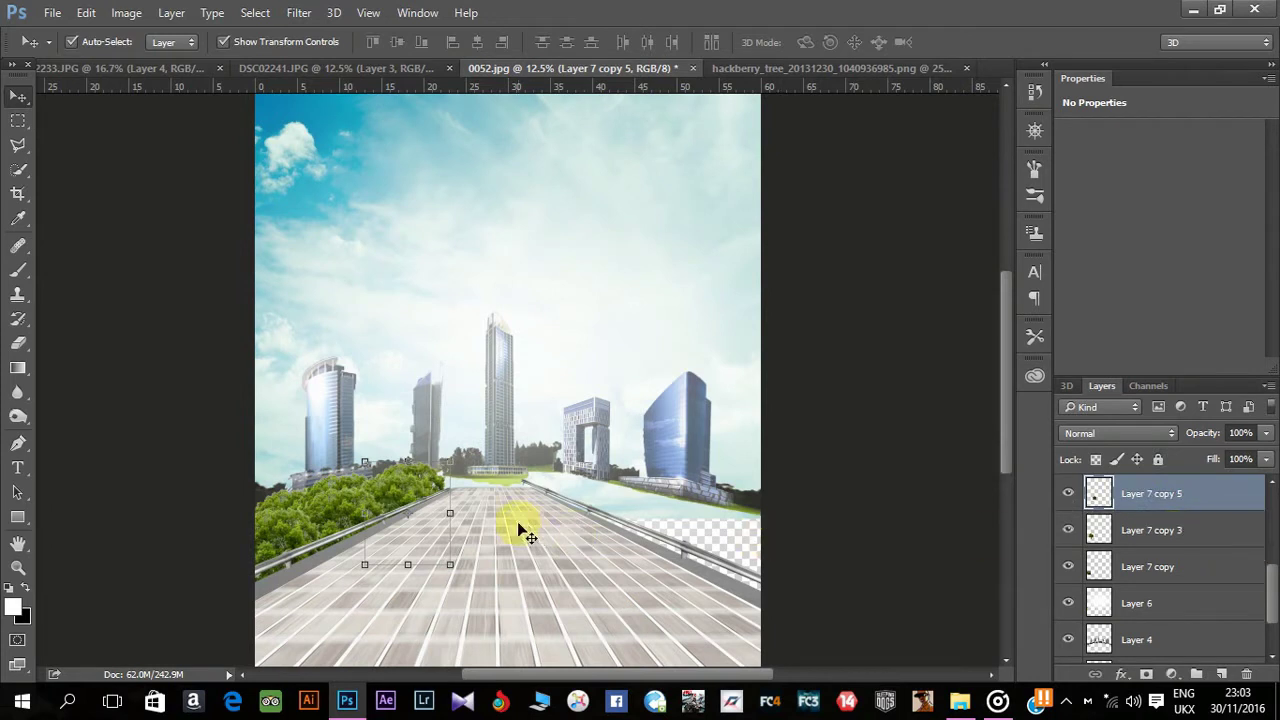
pyautogui.moveTo(517, 521)
pyautogui.mouseDown()
pyautogui.moveTo(466, 468)
pyautogui.moveTo(576, 477)
pyautogui.mouseUp()
pyautogui.moveTo(473, 470); pyautogui.dragTo(438, 467)
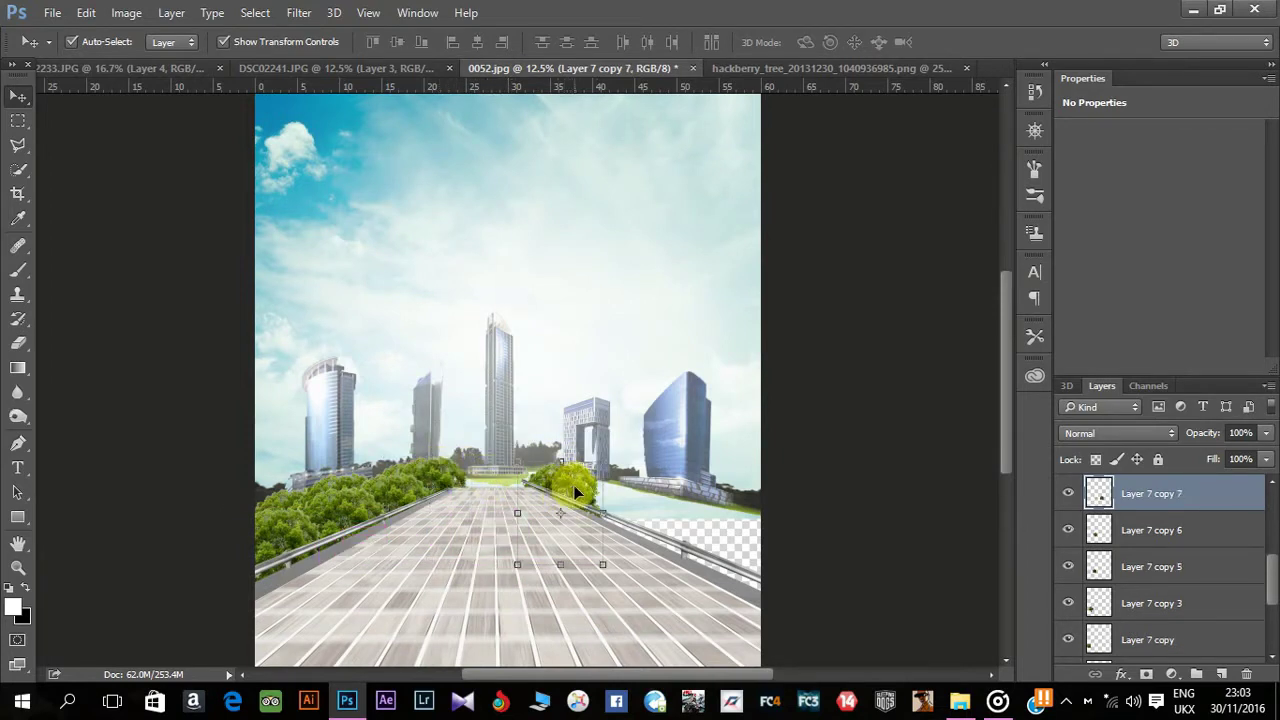
pyautogui.moveTo(574, 485)
pyautogui.mouseDown()
pyautogui.moveTo(561, 479)
pyautogui.moveTo(649, 477)
pyautogui.mouseUp()
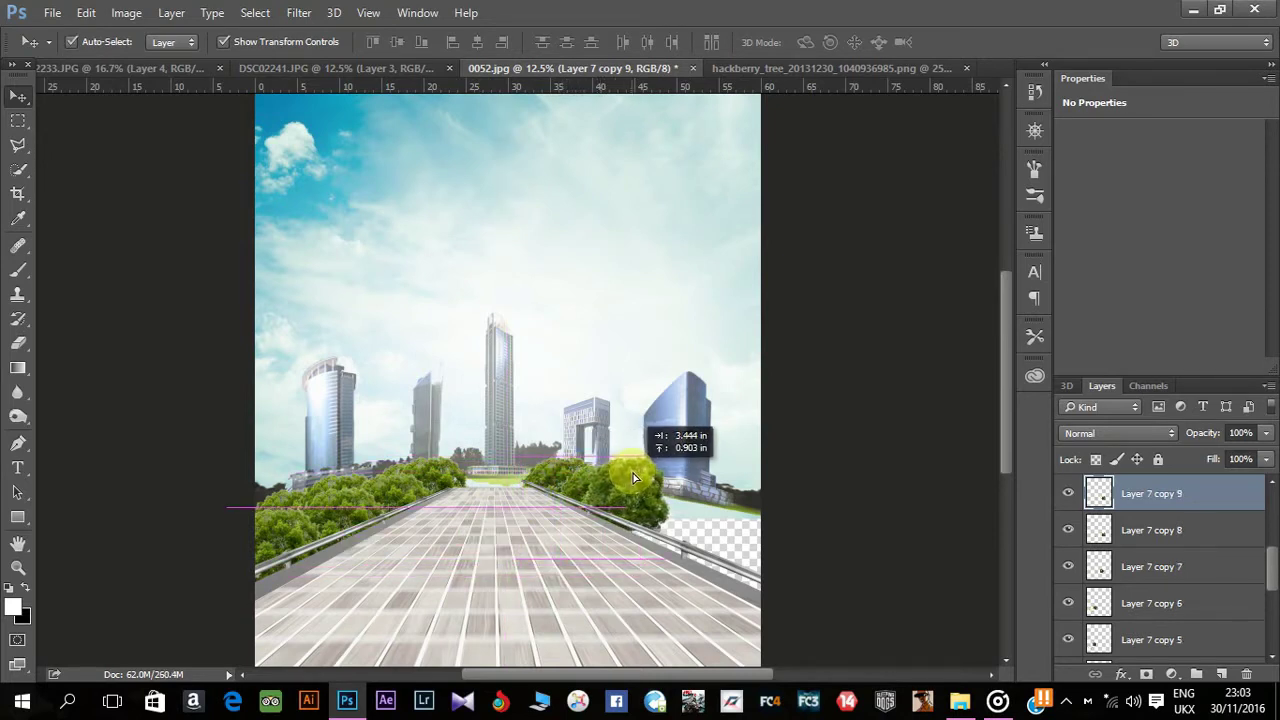
pyautogui.keyDown('ctrl'); pyautogui.click(1152, 530); pyautogui.keyUp('ctrl')
pyautogui.hotkey('ctrl', 'e')
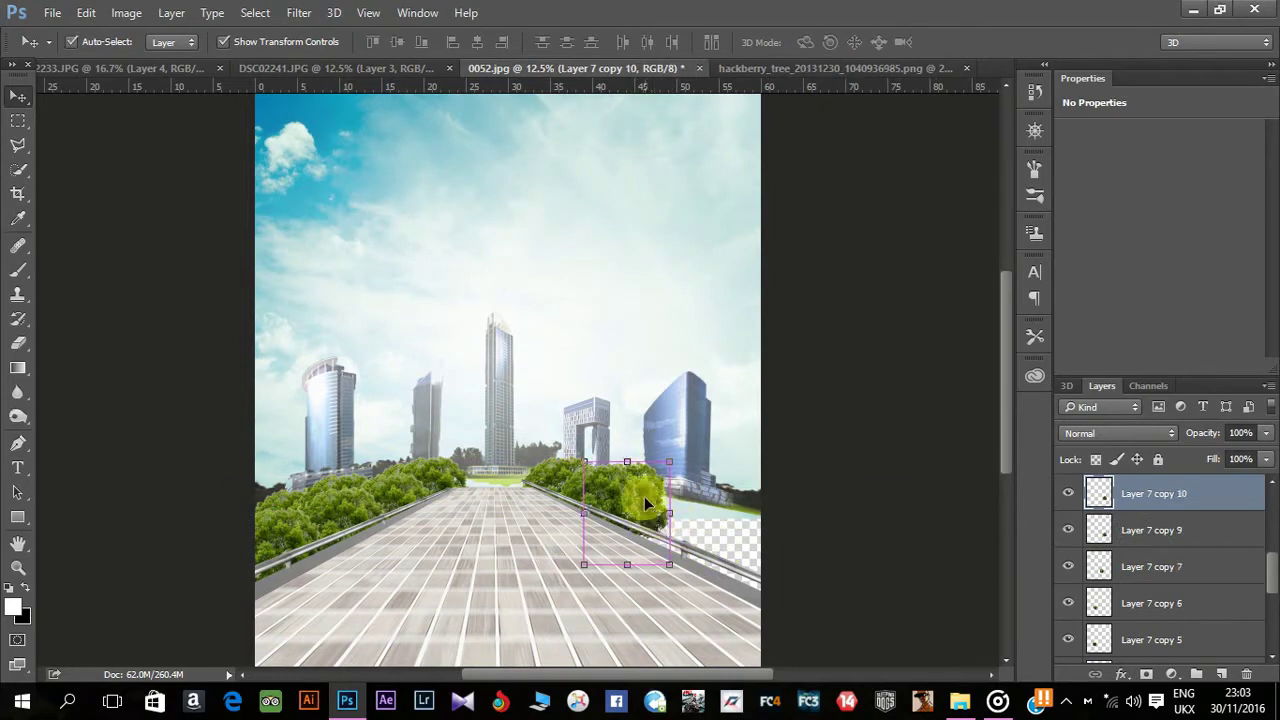
# Duplicate trees onto the right roadside, resizing a copy at the right edge.
pyautogui.moveTo(644, 496)
pyautogui.mouseDown()
pyautogui.moveTo(710, 500)
pyautogui.moveTo(686, 512)
pyautogui.mouseUp()
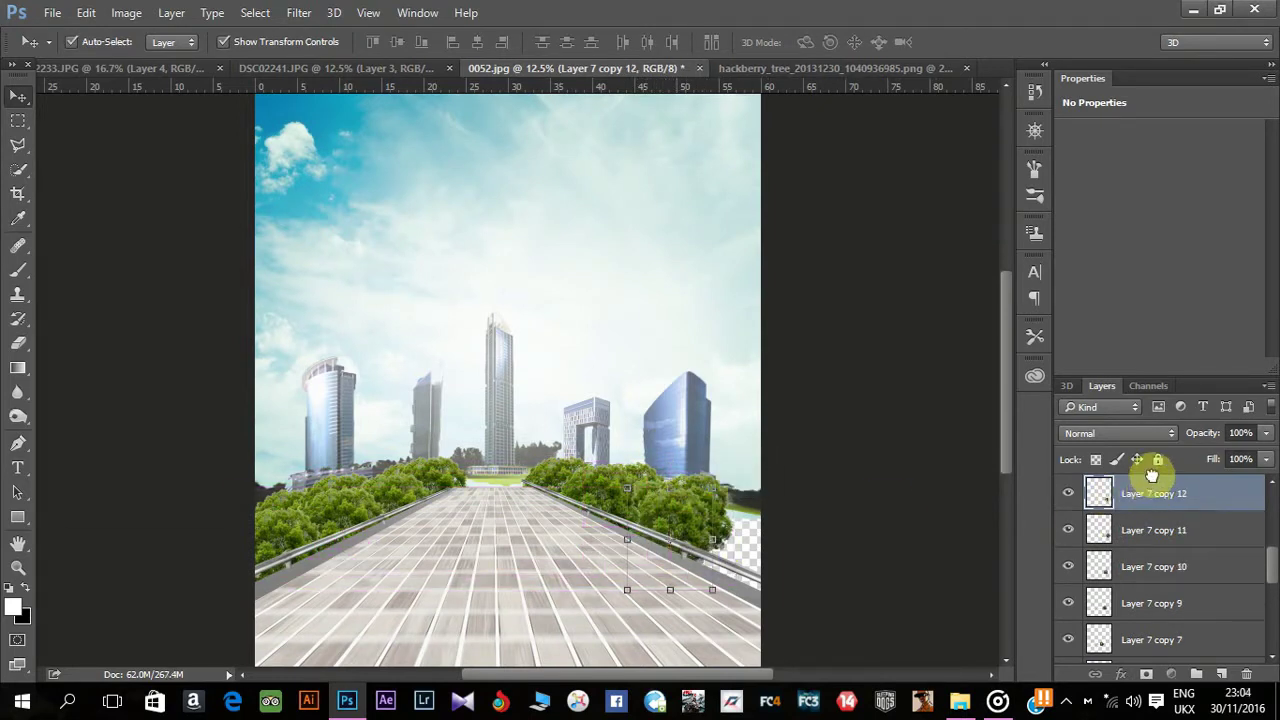
pyautogui.moveTo(1152, 475)
pyautogui.mouseDown()
pyautogui.moveTo(1165, 555)
pyautogui.moveTo(1158, 514)
pyautogui.mouseUp()
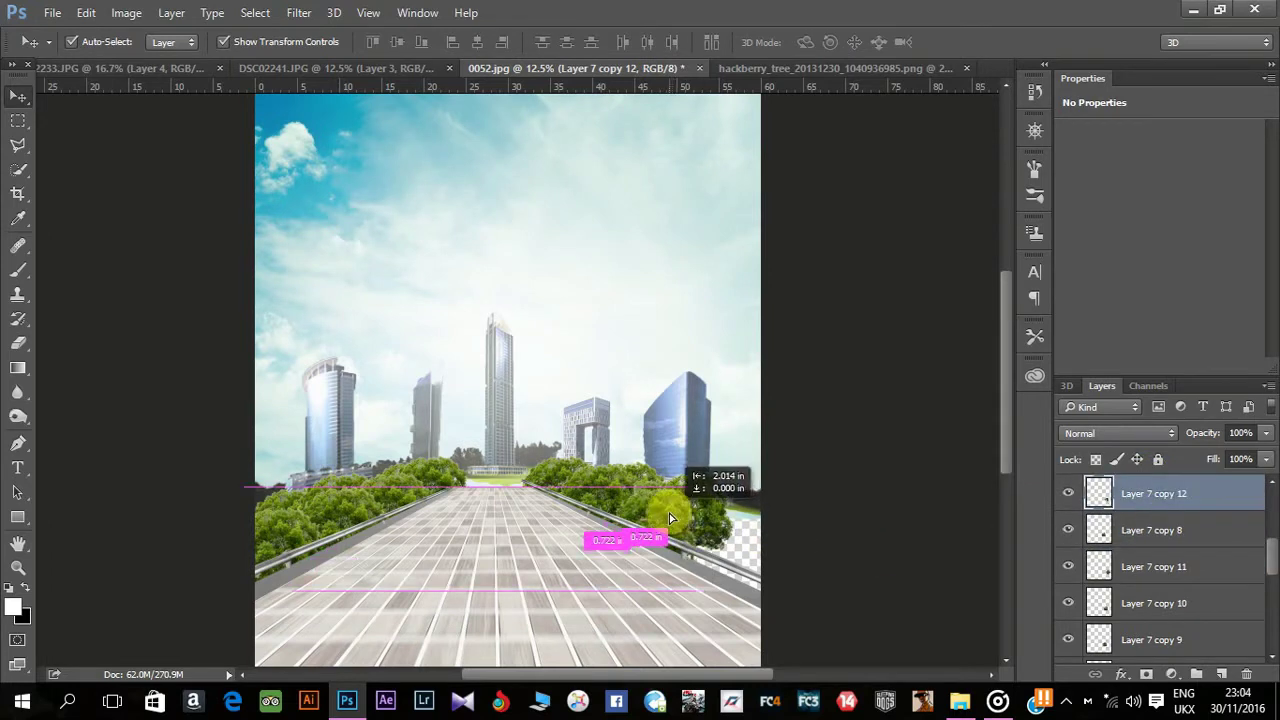
pyautogui.moveTo(673, 517); pyautogui.dragTo(685, 508)
pyautogui.hotkey('ctrl', 't')
pyautogui.moveTo(758, 480)
pyautogui.mouseDown()
pyautogui.moveTo(760, 543)
pyautogui.moveTo(746, 530)
pyautogui.moveTo(807, 491)
pyautogui.moveTo(778, 525)
pyautogui.mouseUp()
pyautogui.press('Return')
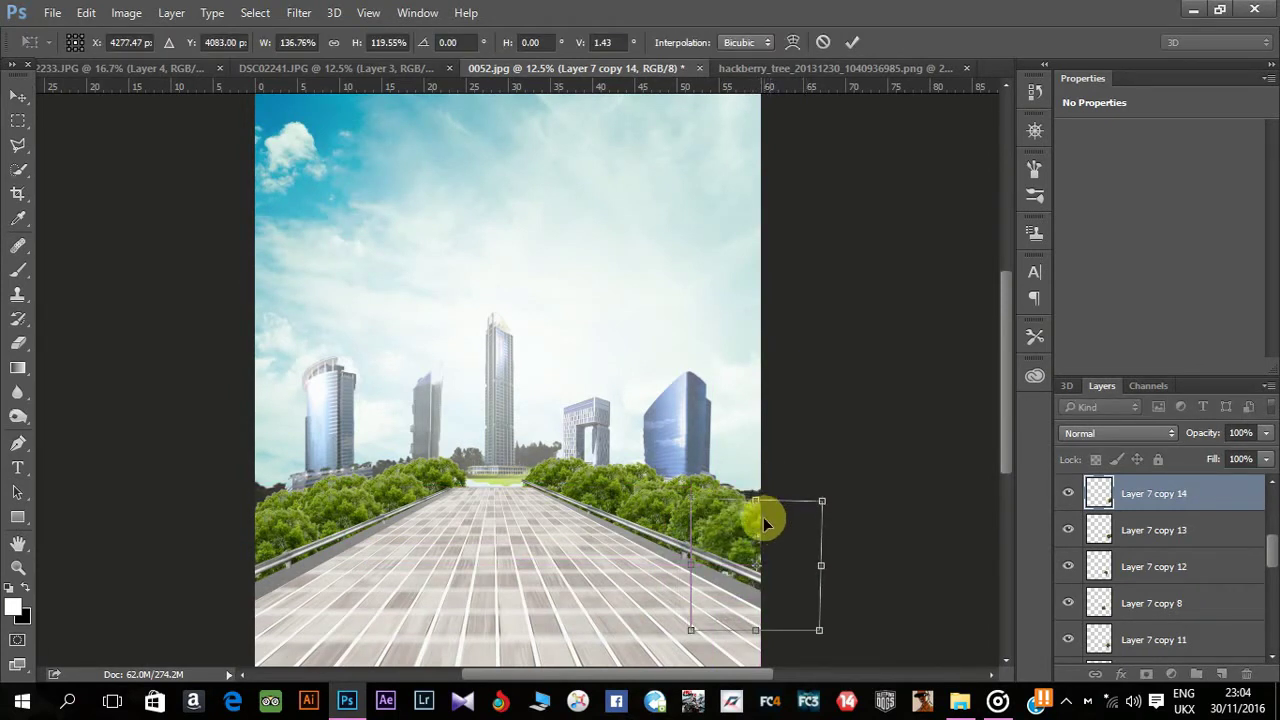
pyautogui.press('Return')
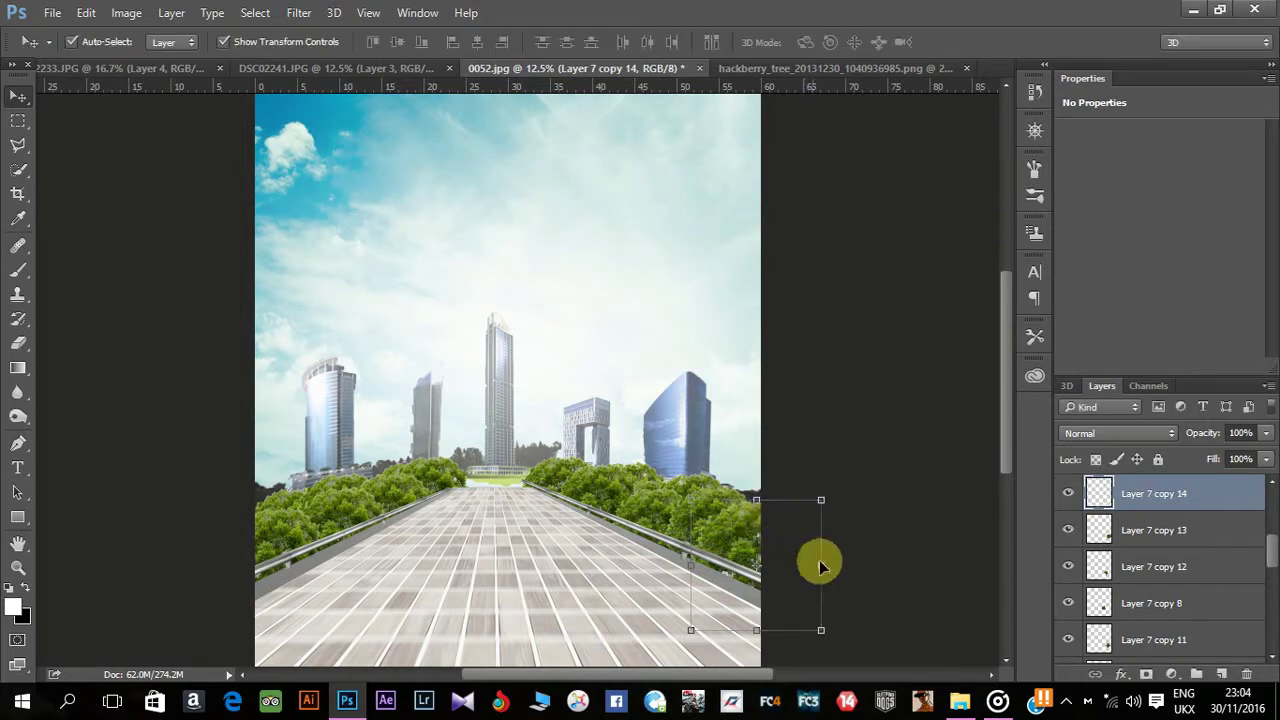
# Add another right-side tree copy and a merged extra copy on the left roadside.
pyautogui.moveTo(766, 551); pyautogui.dragTo(771, 545)
pyautogui.moveTo(1178, 513); pyautogui.dragTo(1177, 571)
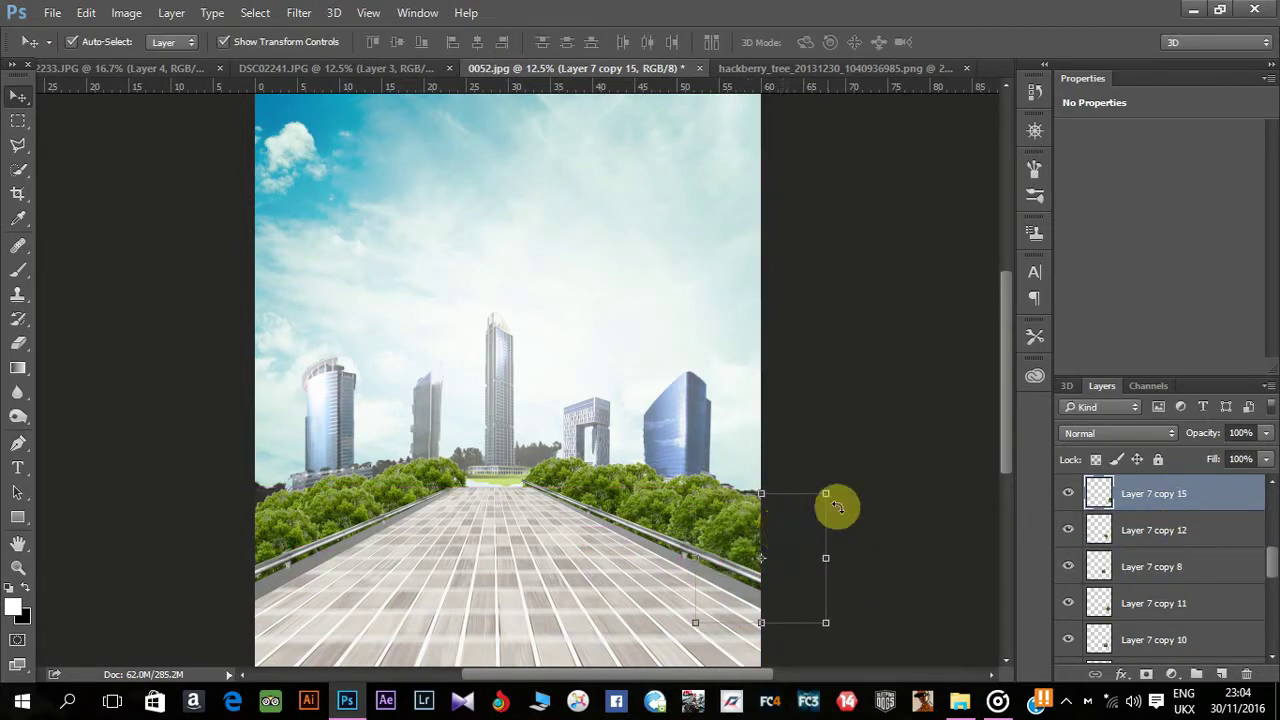
pyautogui.click(930, 462)
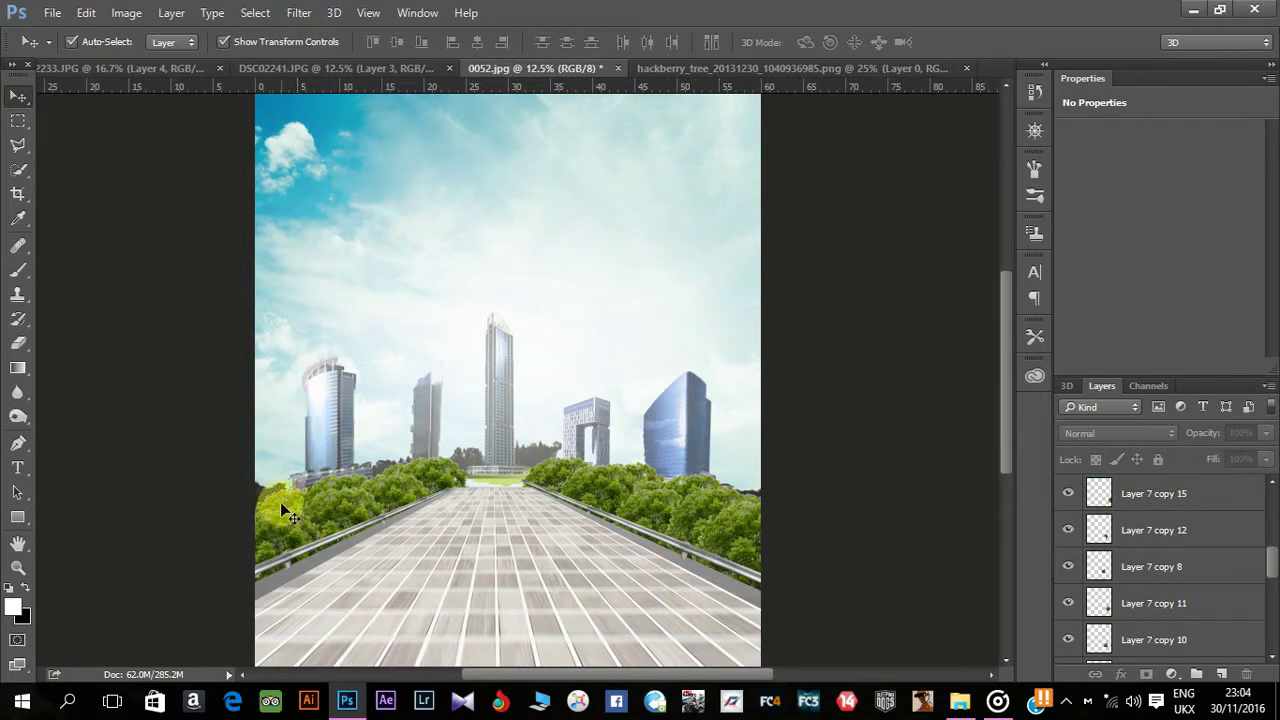
pyautogui.moveTo(280, 502); pyautogui.dragTo(269, 504)
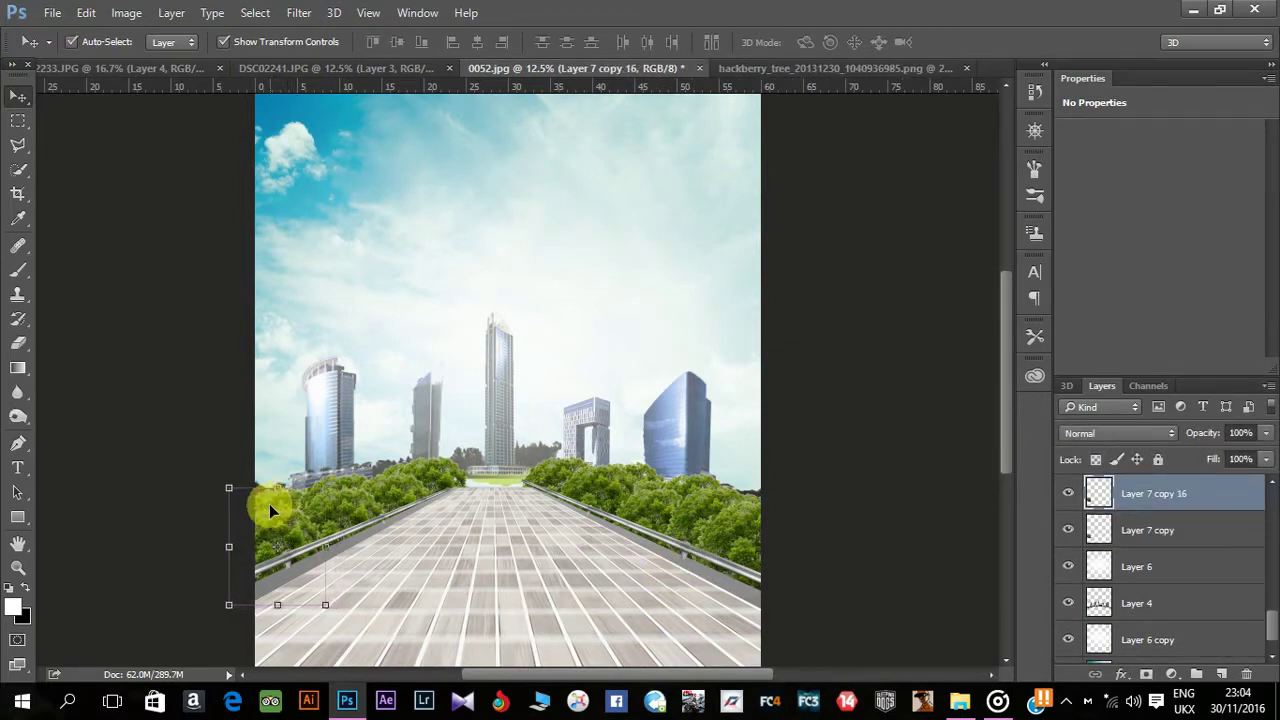
pyautogui.hotkey('ctrl', 'e')
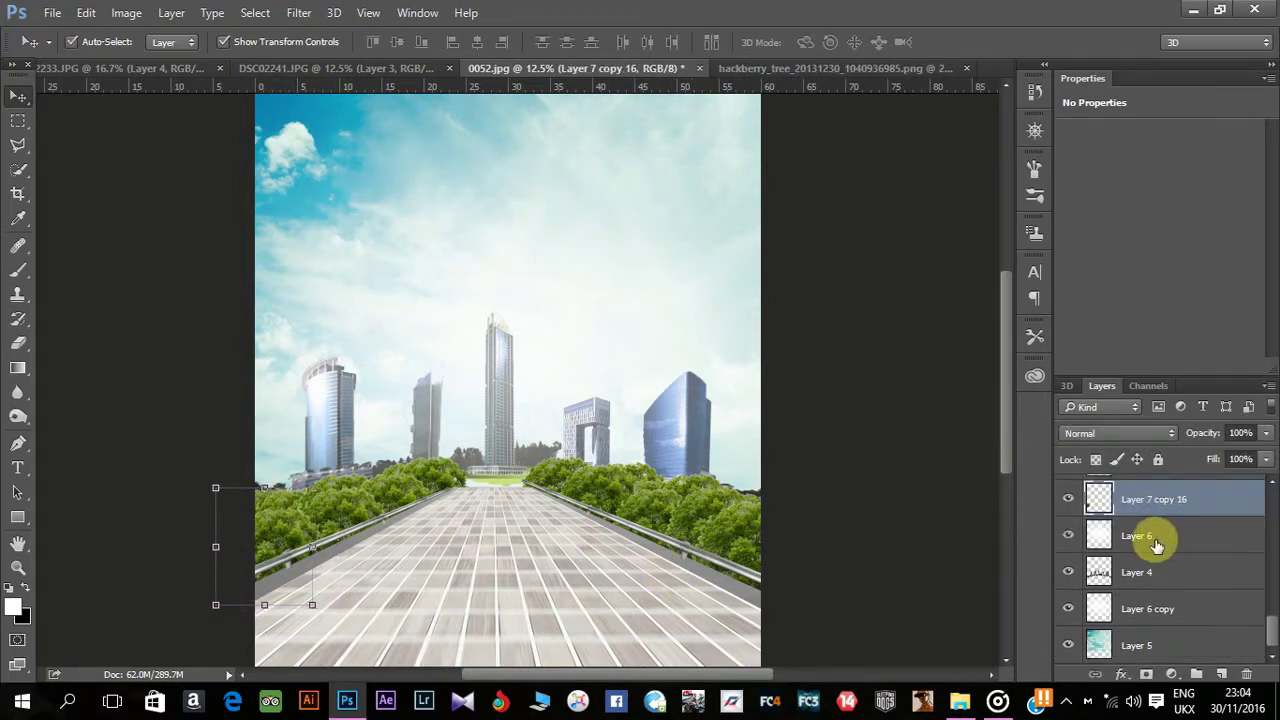
pyautogui.click(905, 545)
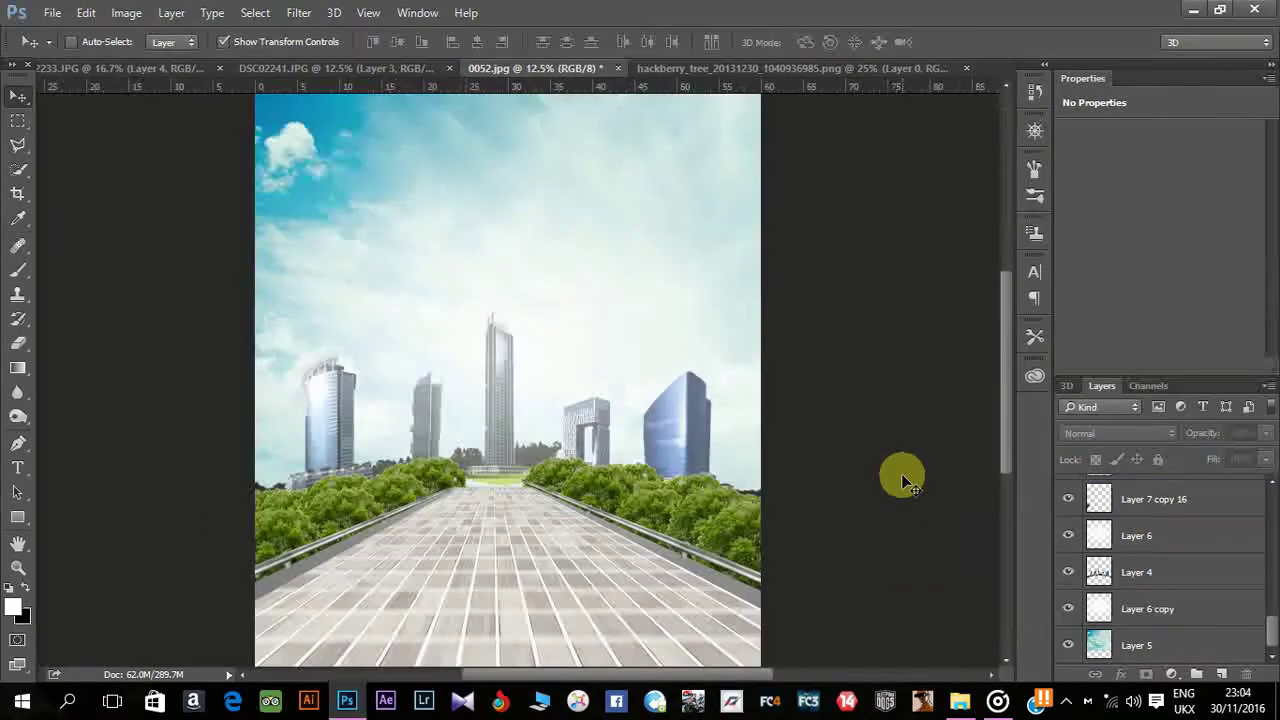
# Darken two roadside tree clumps with Brightness/Contrast at Brightness -30.
pyautogui.keyDown('ctrl'); pyautogui.click(383, 520); pyautogui.keyUp('ctrl')
pyautogui.click(127, 12)
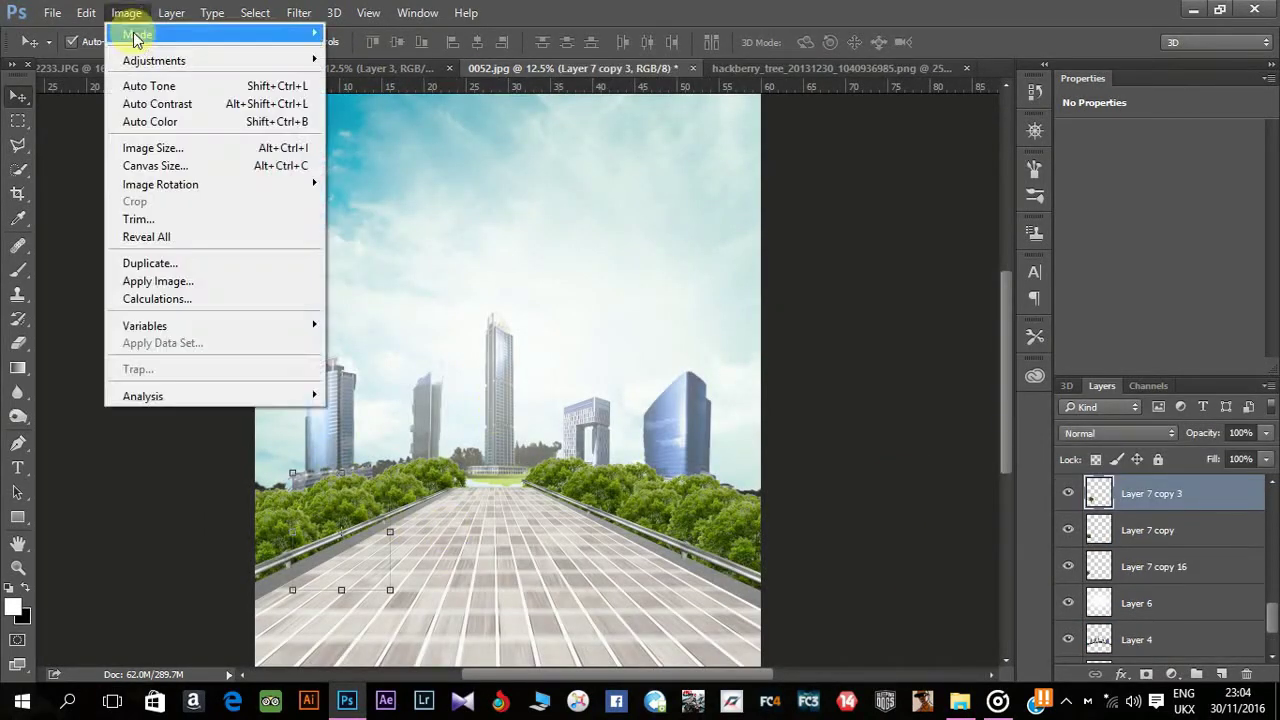
pyautogui.click(395, 71)
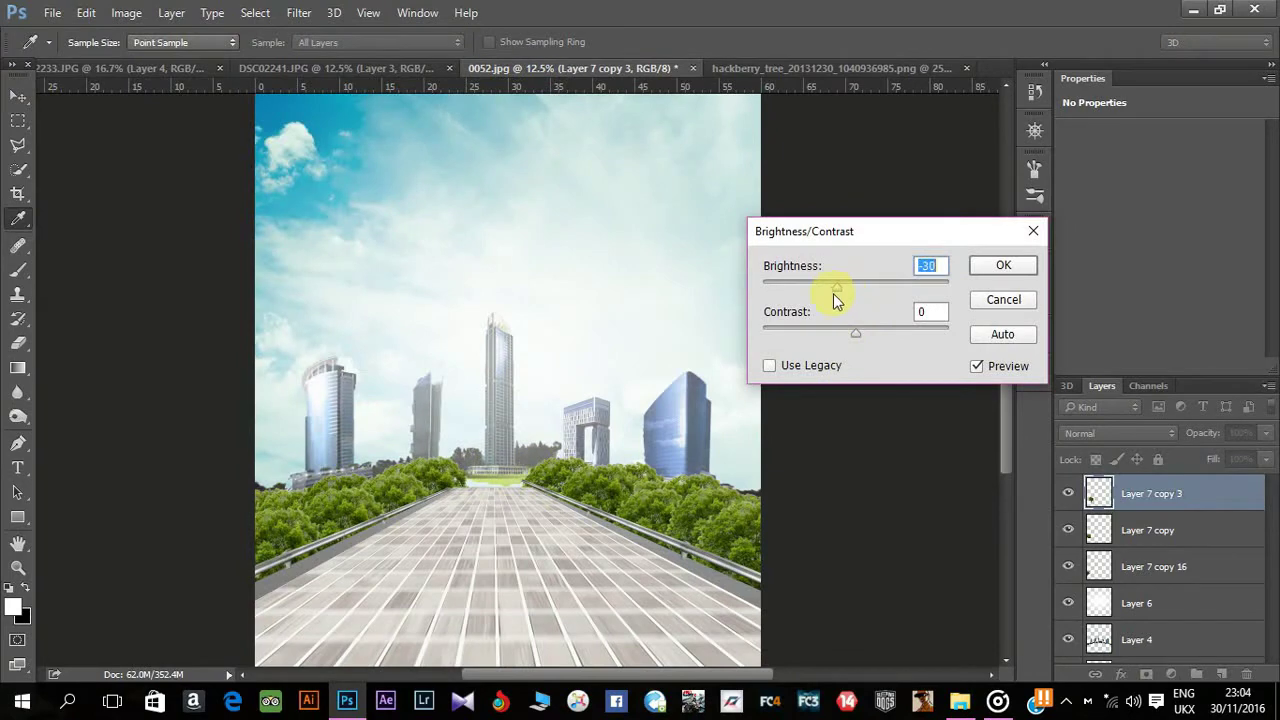
pyautogui.click(1000, 266)
pyautogui.press('v')
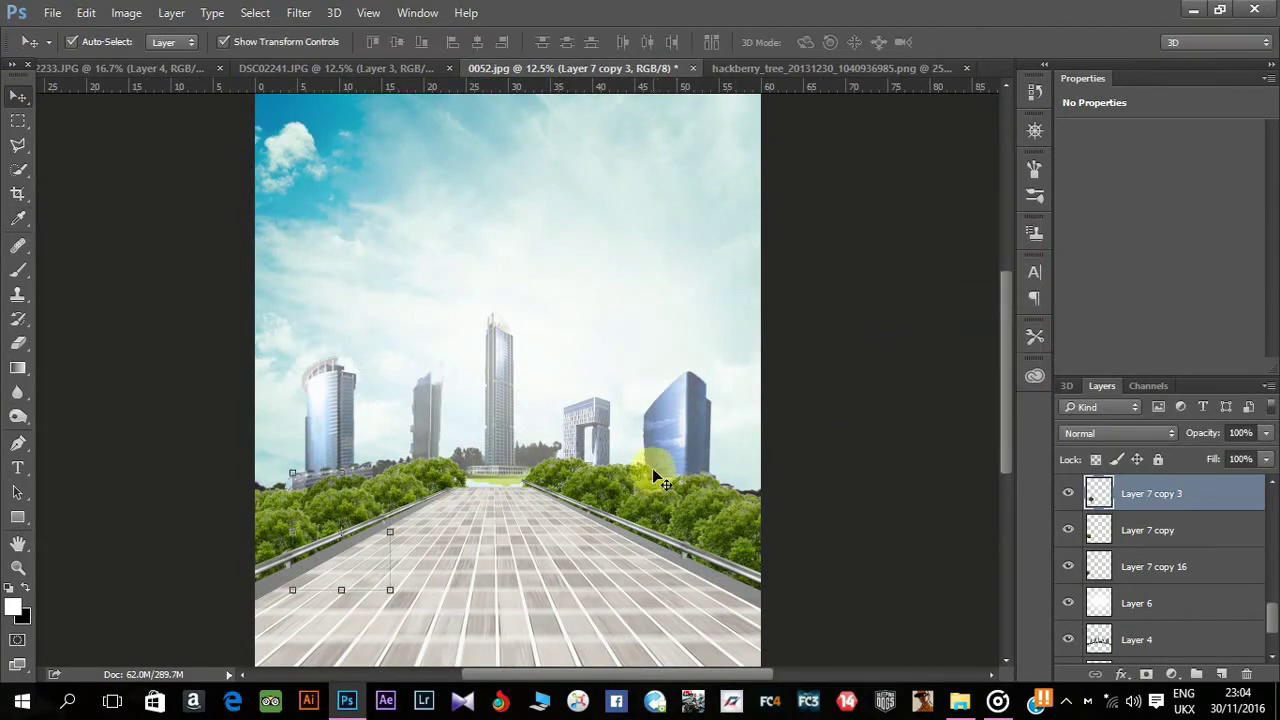
pyautogui.click(127, 12)
pyautogui.click(390, 55)
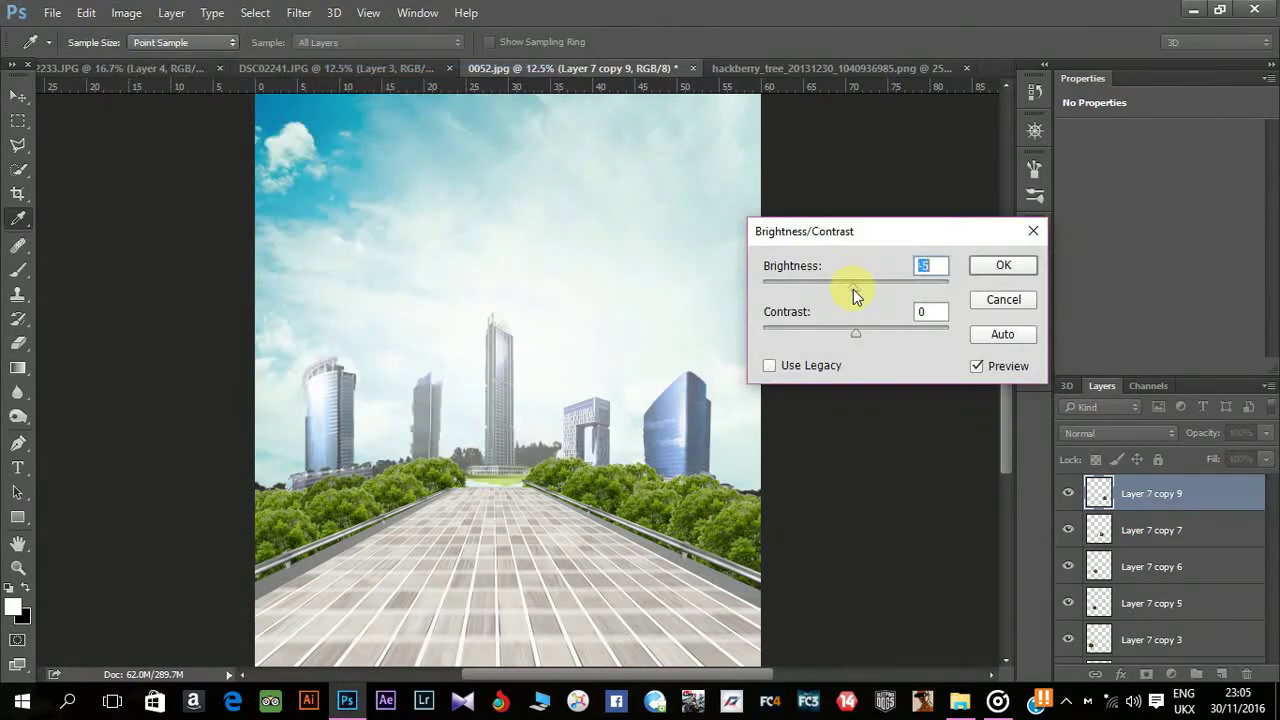
pyautogui.press('v')
pyautogui.click(1002, 265)
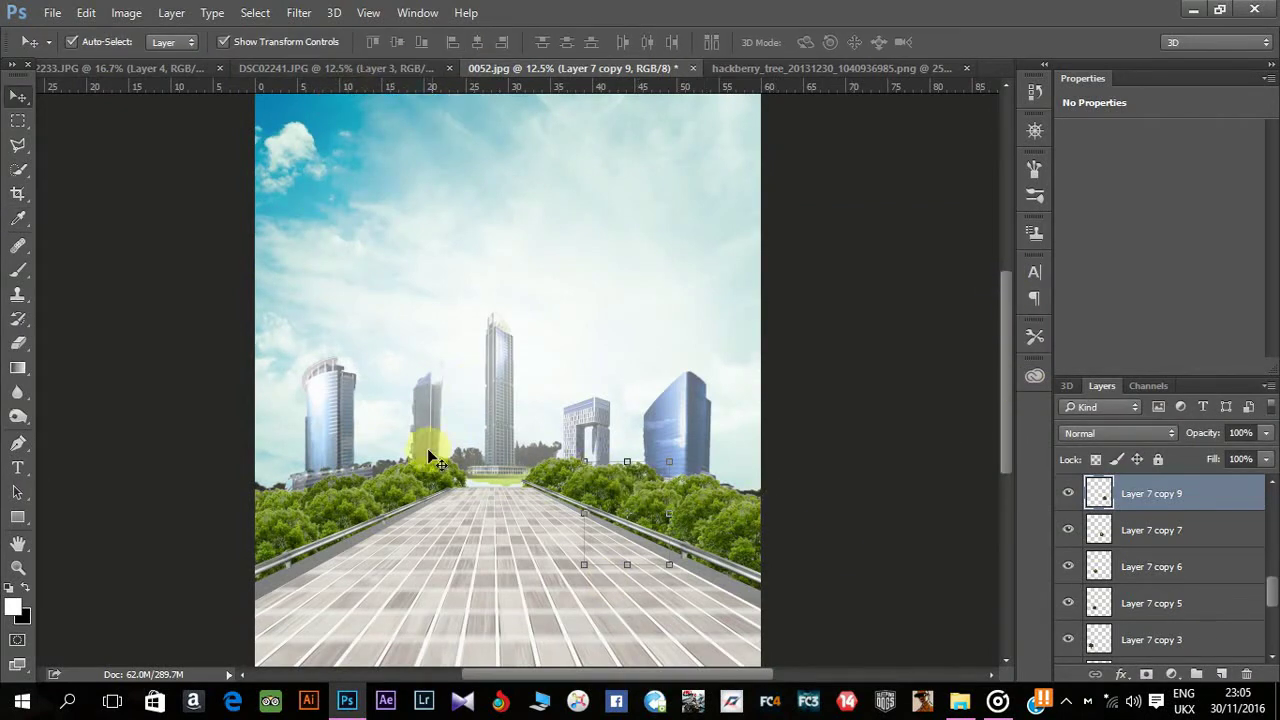
pyautogui.click(730, 68)
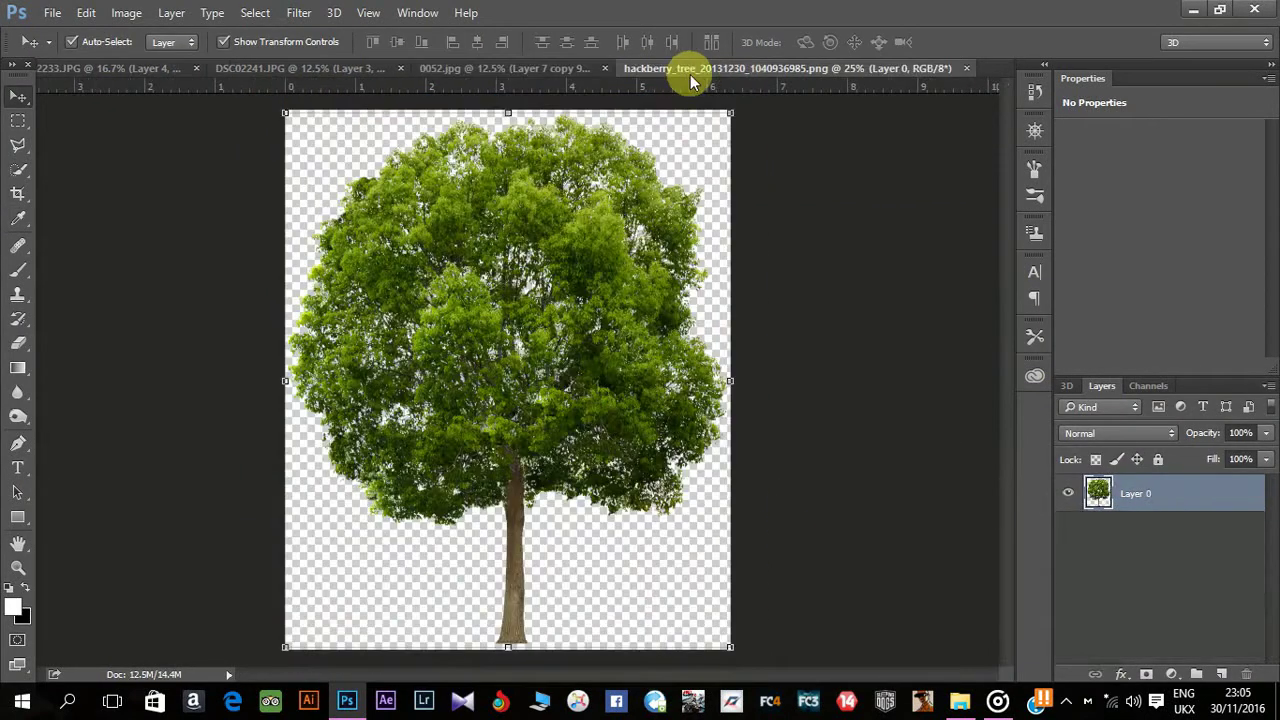
# Close the tree source image and open moof-3.png.
pyautogui.click(967, 68)
pyautogui.click(56, 12)
pyautogui.click(70, 50)
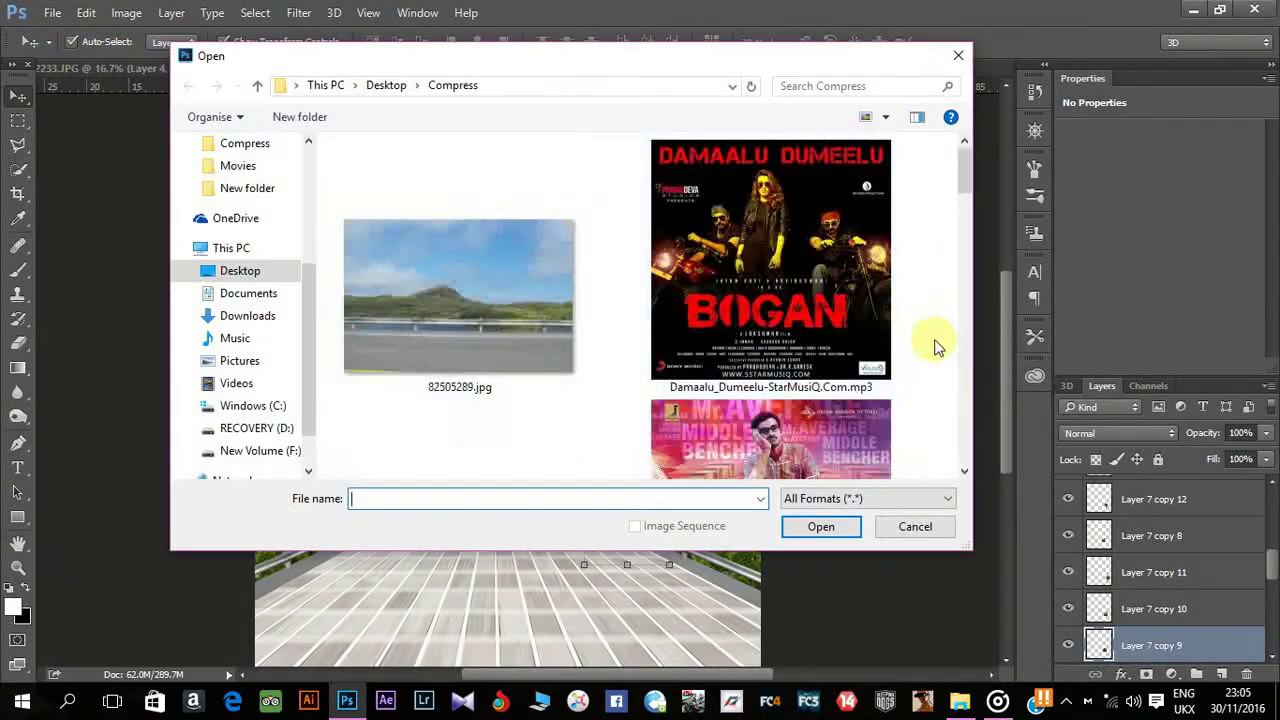
pyautogui.scroll(-3, 800, 340)
pyautogui.scroll(-3, 768, 338)
pyautogui.scroll(2, 764, 334)
pyautogui.doubleClick(764, 334)
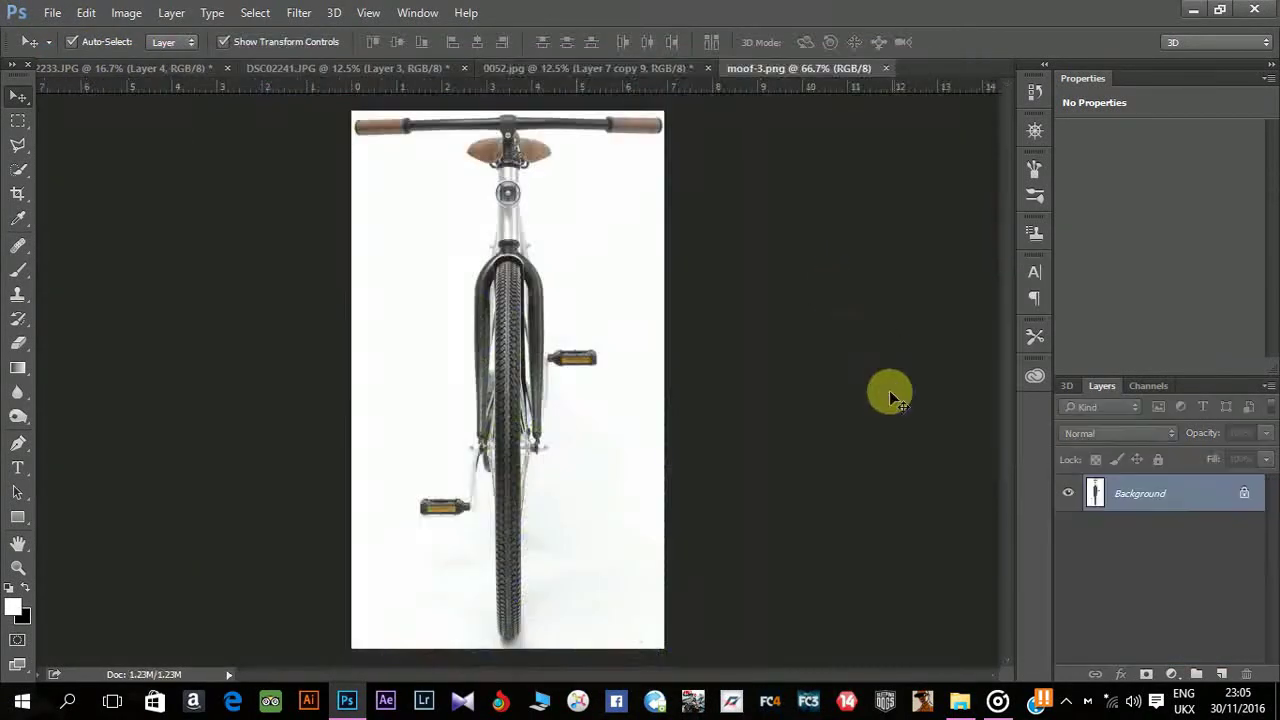
pyautogui.click(1066, 702)
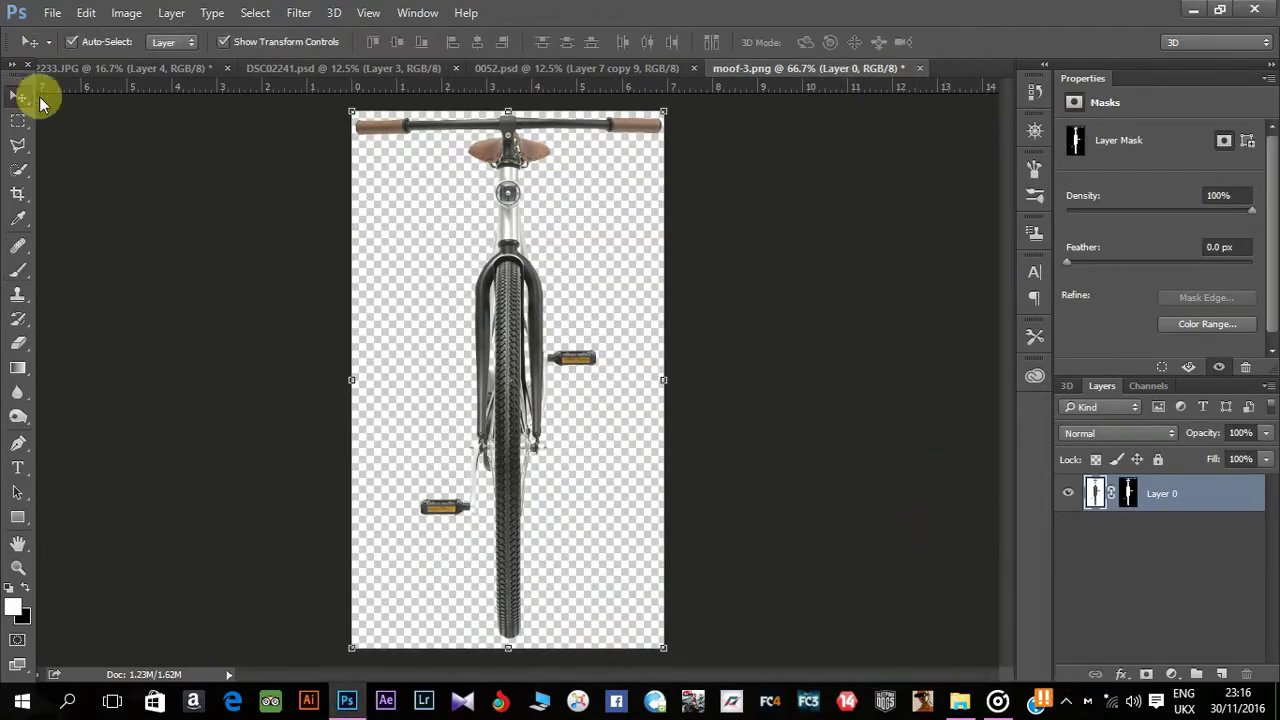
# Bring the cut-out bicycle onto the road, above the road layers, with the guard rail visible.
pyautogui.moveTo(566, 196)
pyautogui.mouseDown()
pyautogui.moveTo(543, 63)
pyautogui.moveTo(548, 241)
pyautogui.moveTo(474, 524)
pyautogui.mouseUp()
pyautogui.moveTo(1180, 493); pyautogui.dragTo(1257, 514)
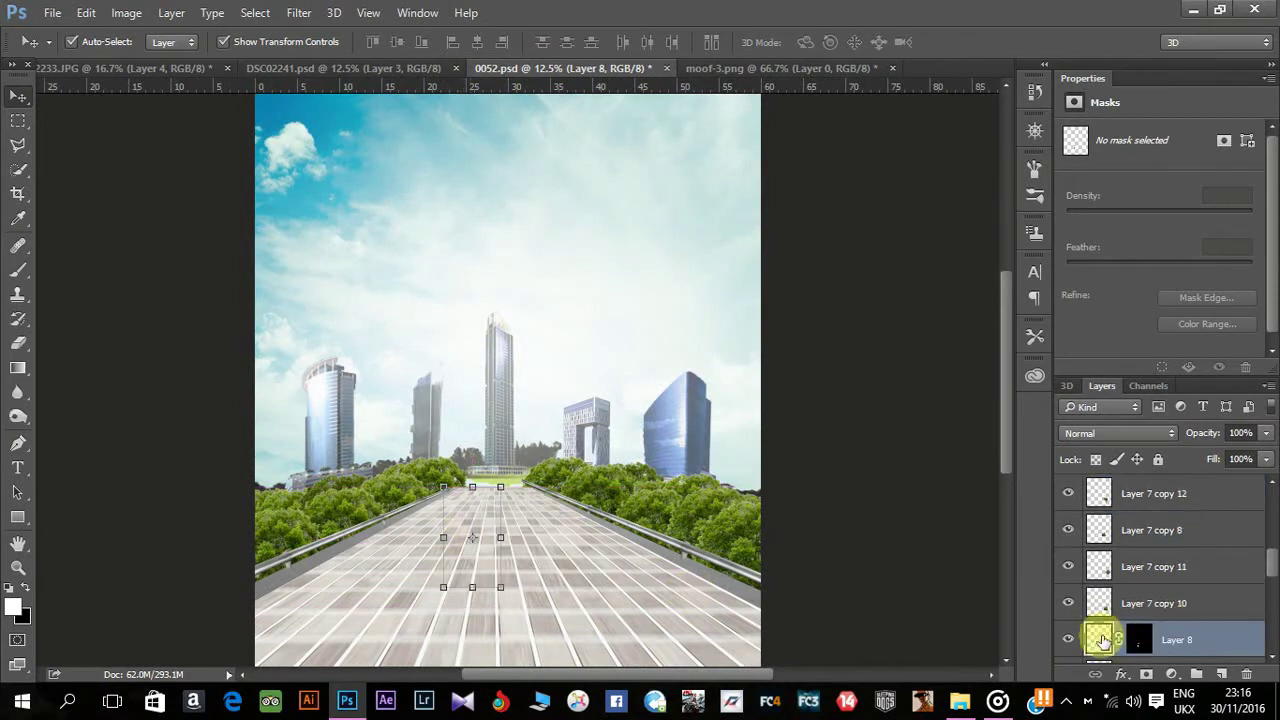
pyautogui.moveTo(1094, 634)
pyautogui.mouseDown()
pyautogui.moveTo(1097, 447)
pyautogui.moveTo(1100, 485)
pyautogui.mouseUp()
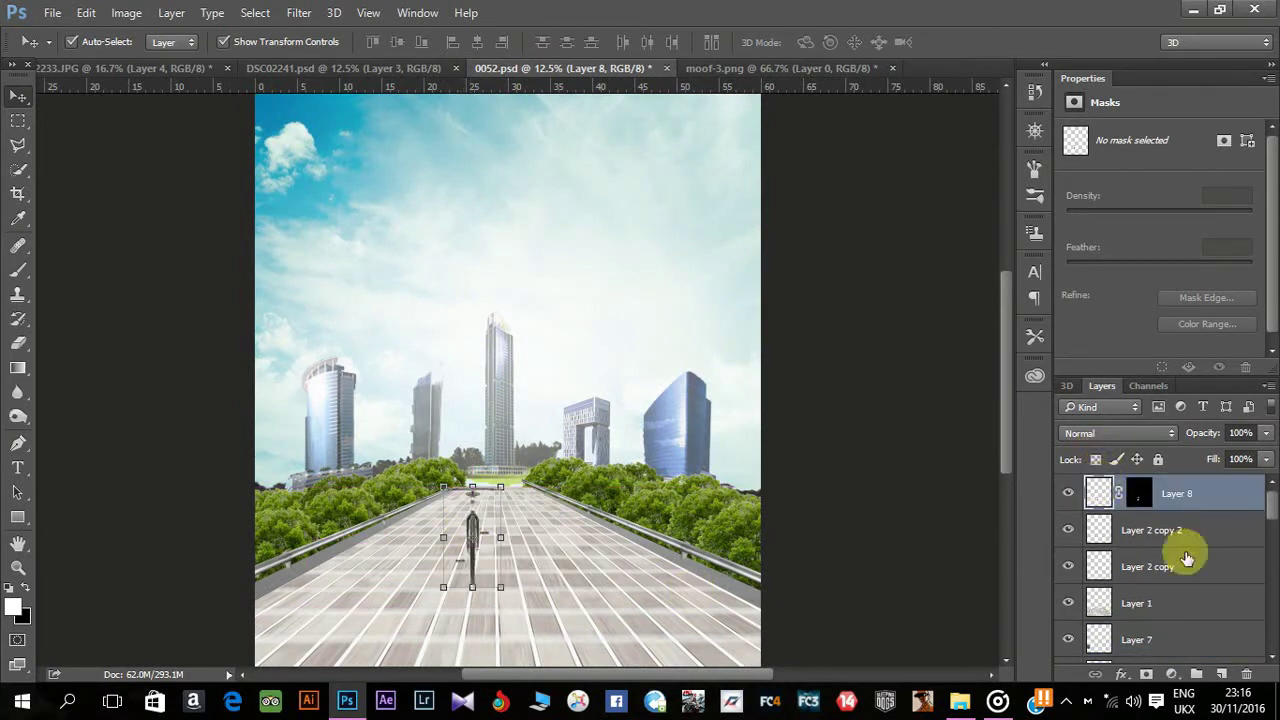
pyautogui.click(1068, 530)
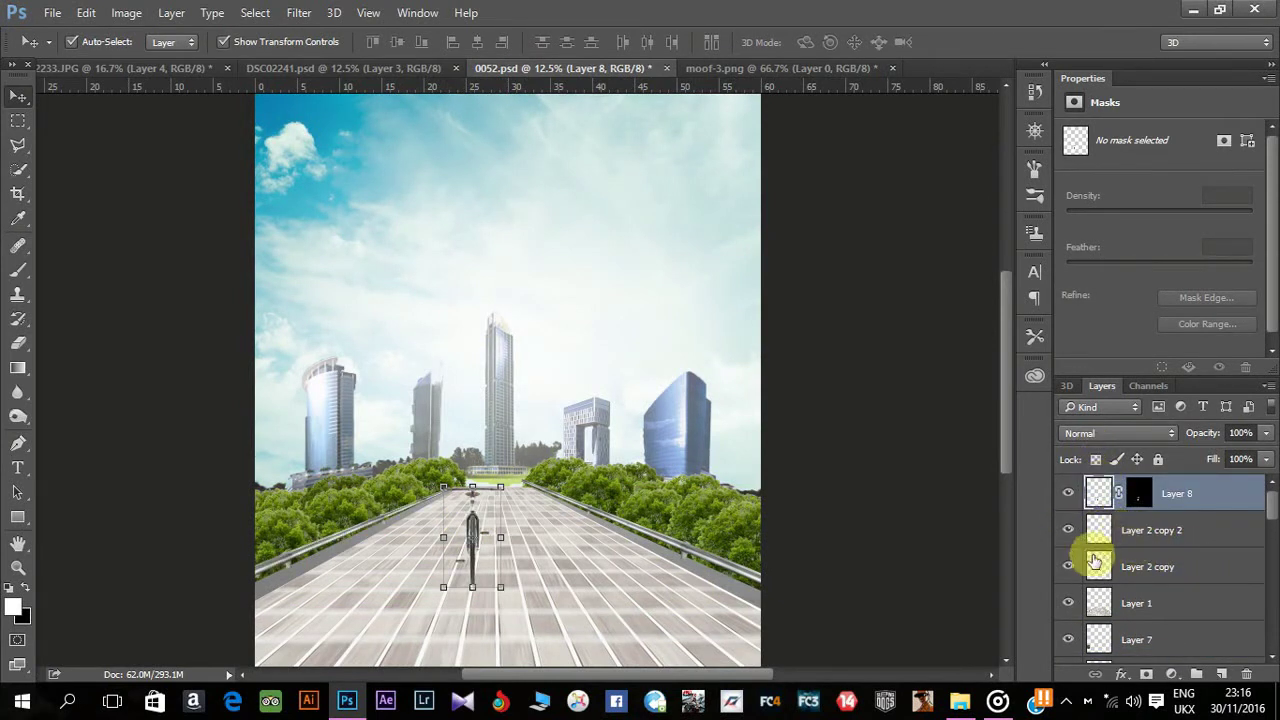
# Merge the guard rail layer with road Layer 1.
pyautogui.click(1134, 603)
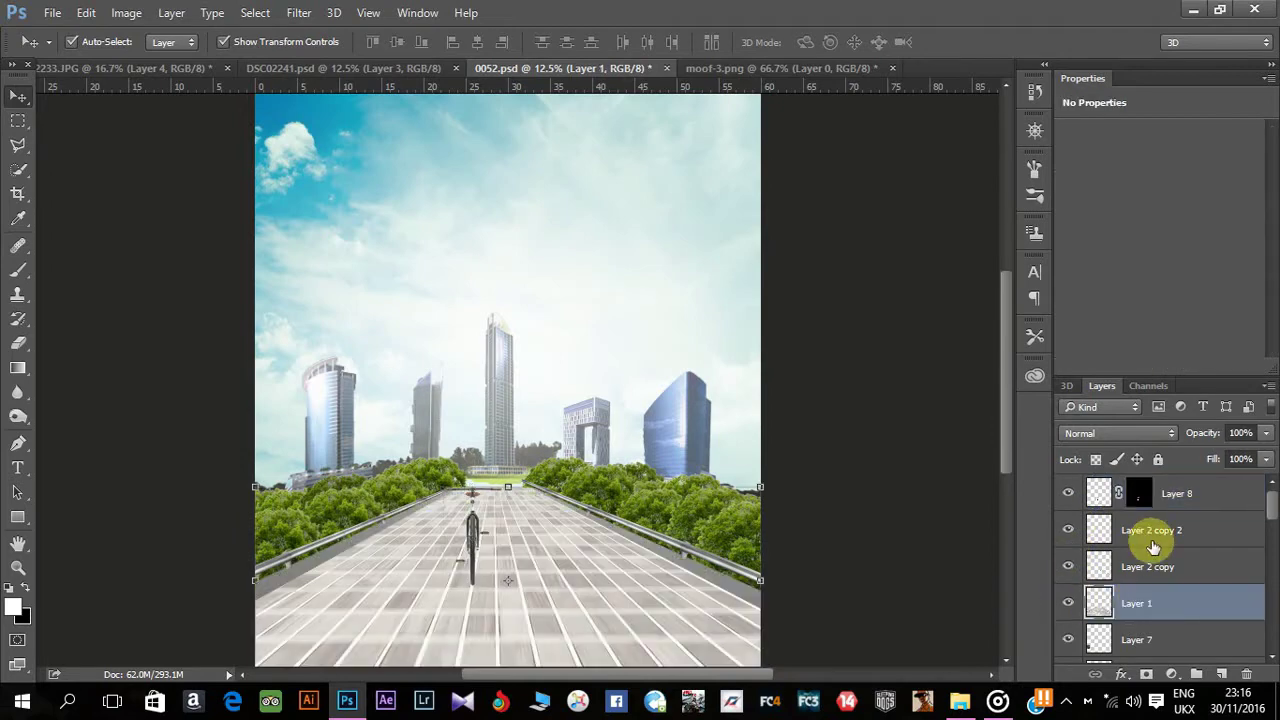
pyautogui.keyDown('shift'); pyautogui.click(1143, 530); pyautogui.keyUp('shift')
pyautogui.rightClick(1133, 540)
pyautogui.click(849, 622)
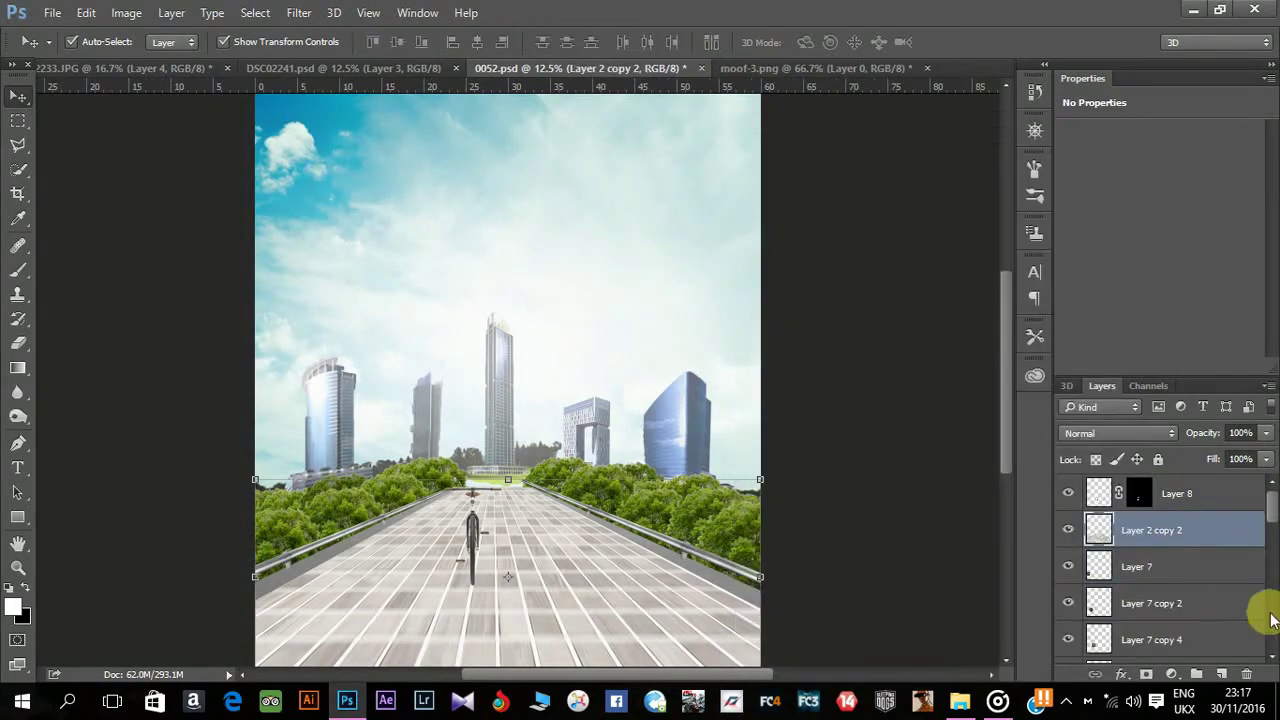
# Merge the remaining road layers down through Layer 6 into Layer 7.
pyautogui.click(1249, 566)
pyautogui.scroll(-3, 1182, 582)
pyautogui.scroll(-2, 1178, 592)
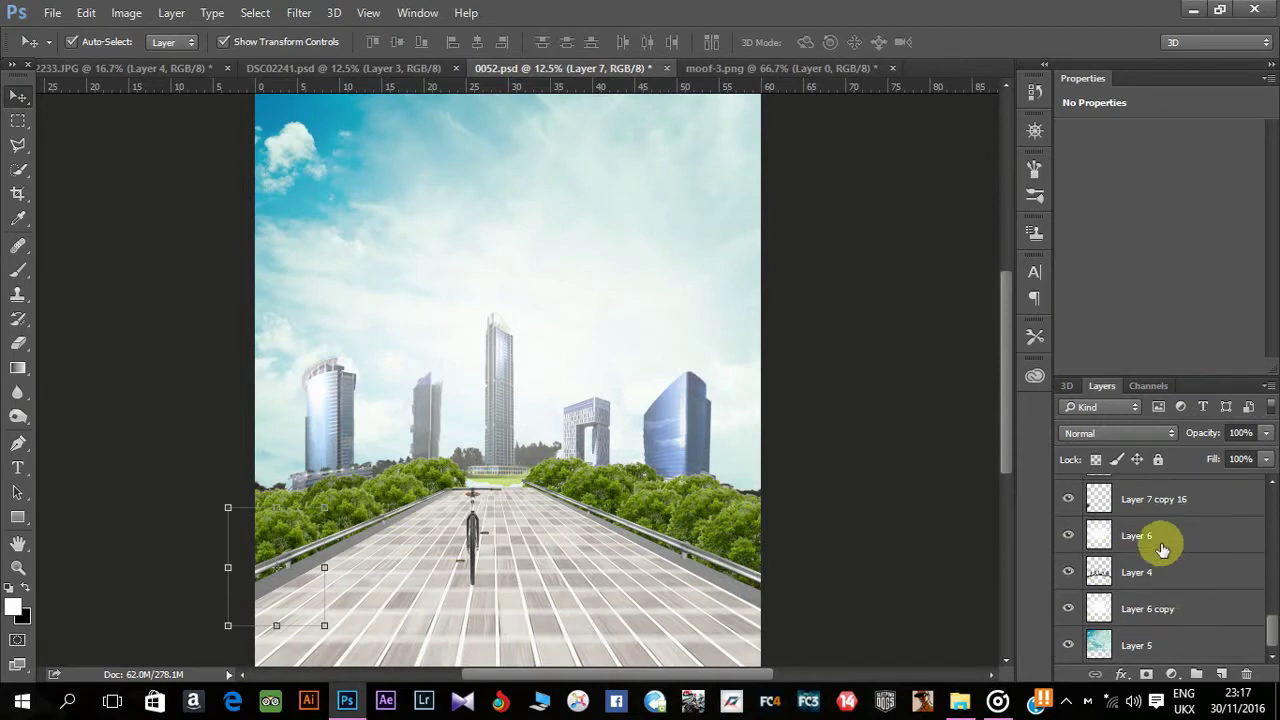
pyautogui.click(1160, 495)
pyautogui.rightClick(1167, 497)
pyautogui.click(905, 628)
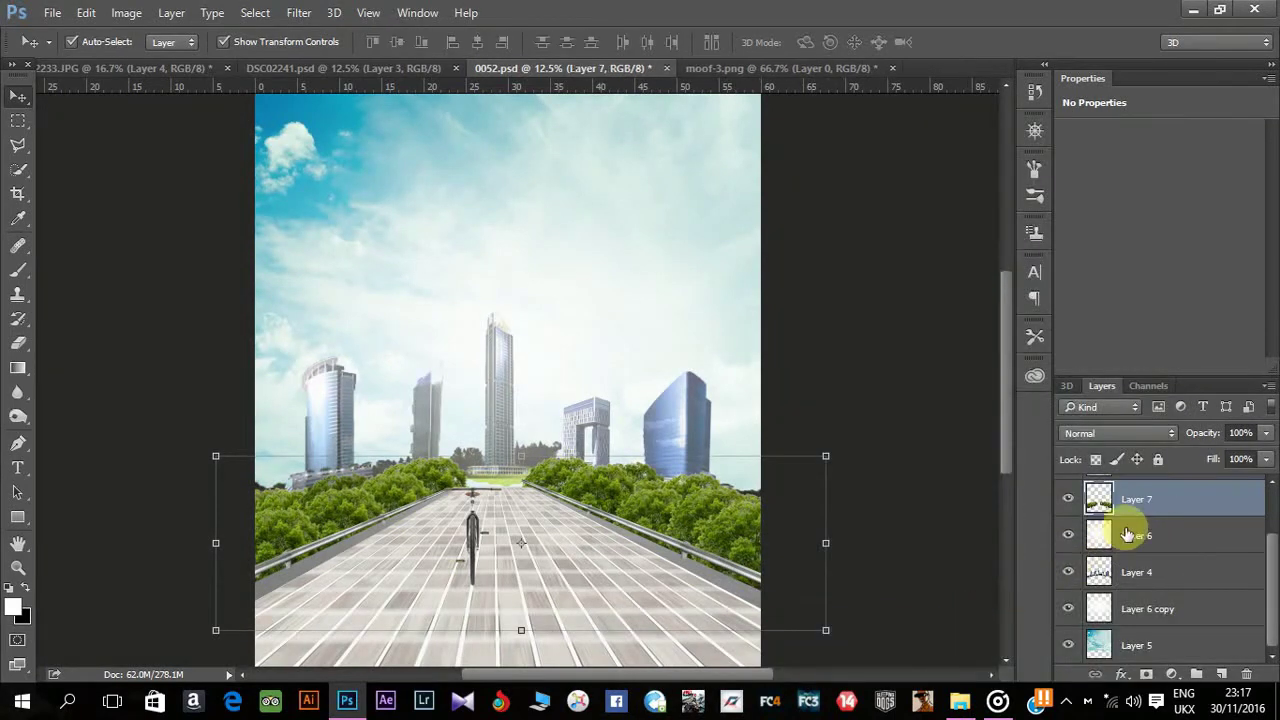
pyautogui.scroll(2, 1135, 556)
# Enlarge bicycle Layer 8 along the road centre, then bring in the jumping man.
pyautogui.click(1145, 495)
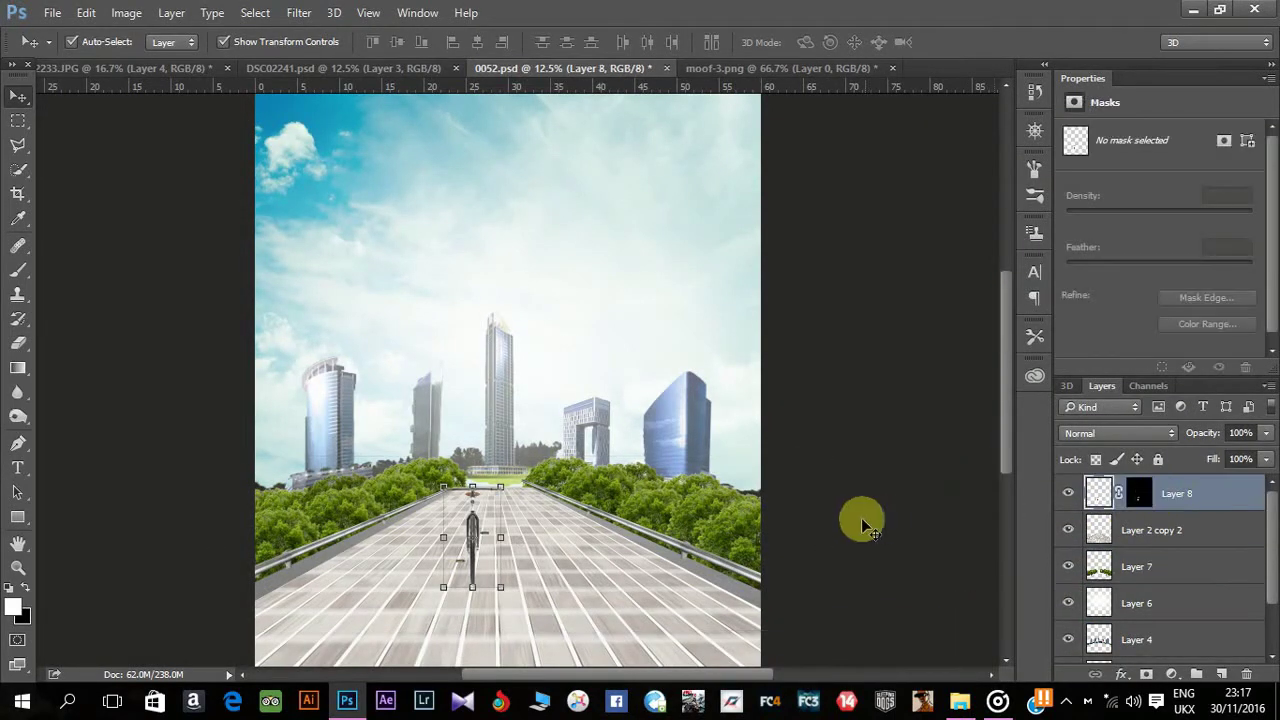
pyautogui.moveTo(497, 484); pyautogui.dragTo(494, 489)
pyautogui.press('Return')
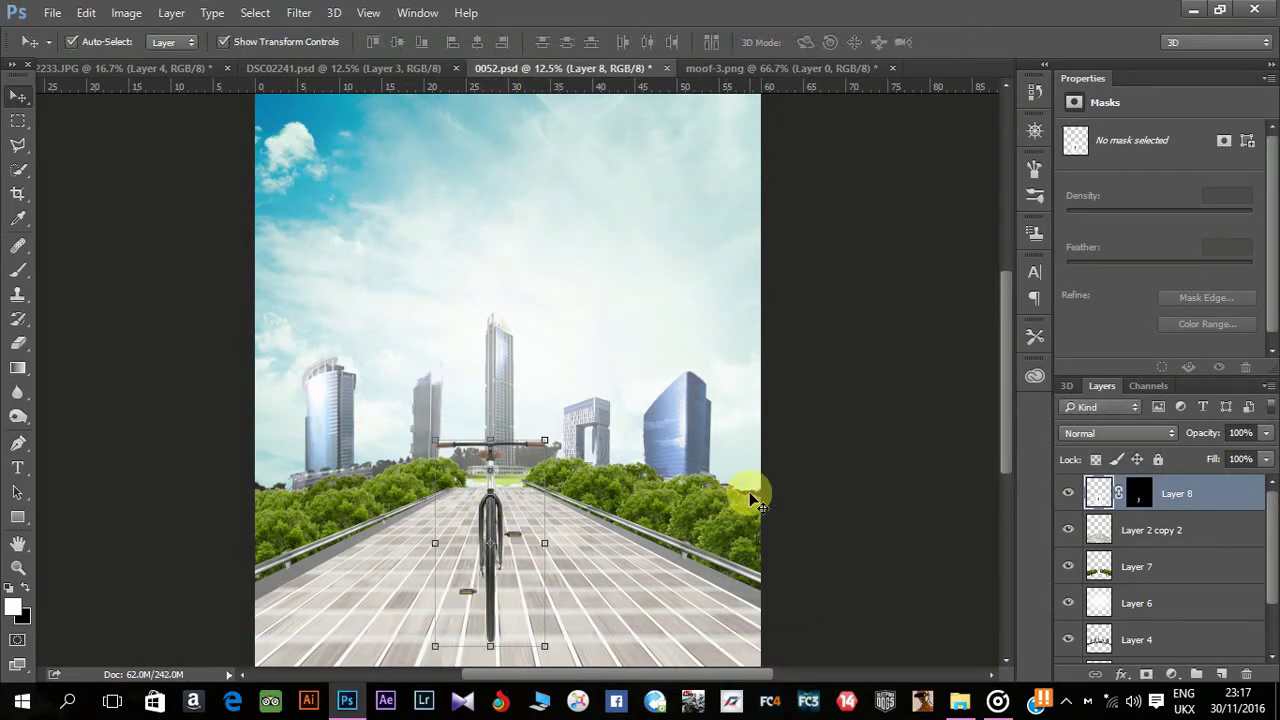
pyautogui.moveTo(545, 440); pyautogui.dragTo(571, 372)
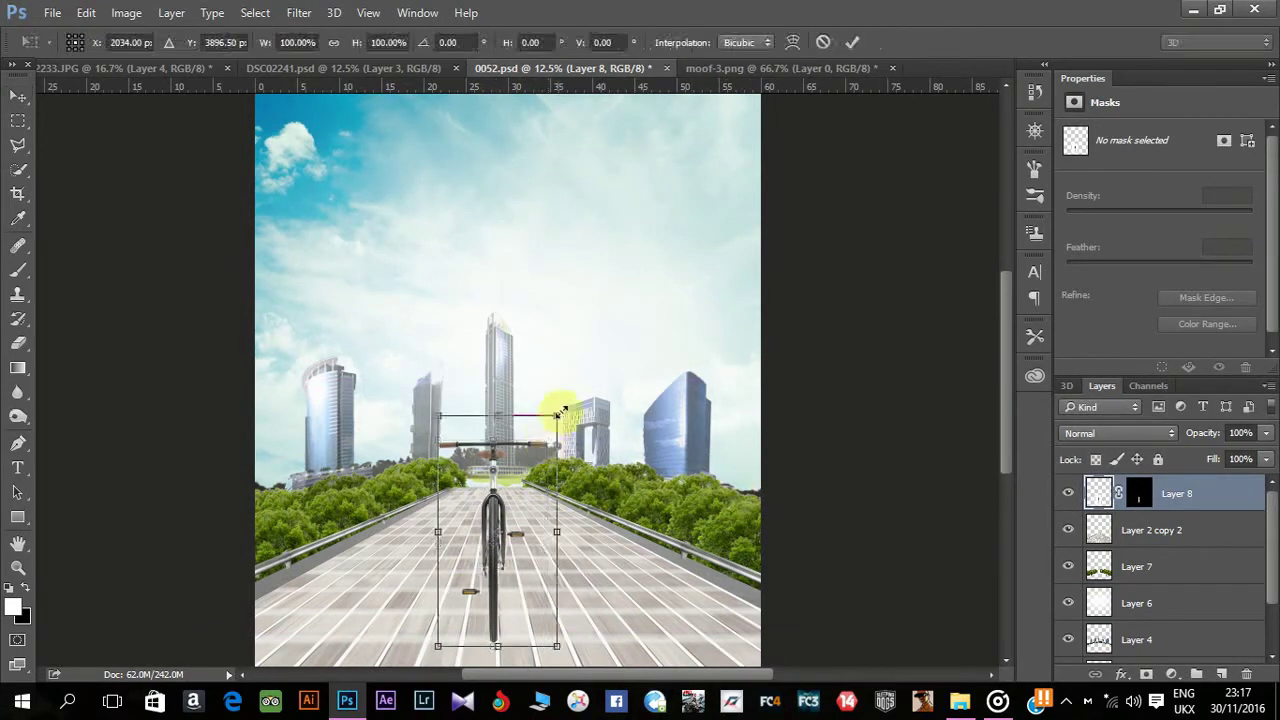
pyautogui.press('Return')
pyautogui.moveTo(514, 457); pyautogui.dragTo(492, 500)
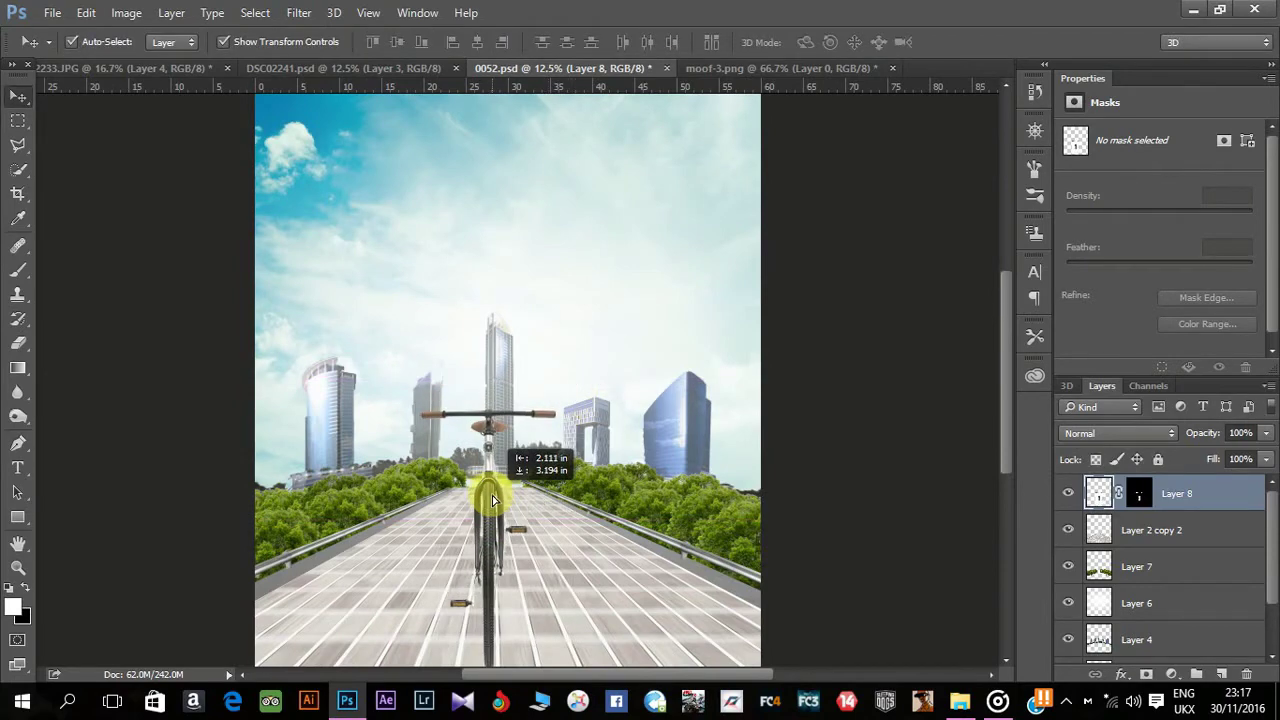
pyautogui.click(310, 70)
pyautogui.moveTo(507, 244); pyautogui.dragTo(509, 288)
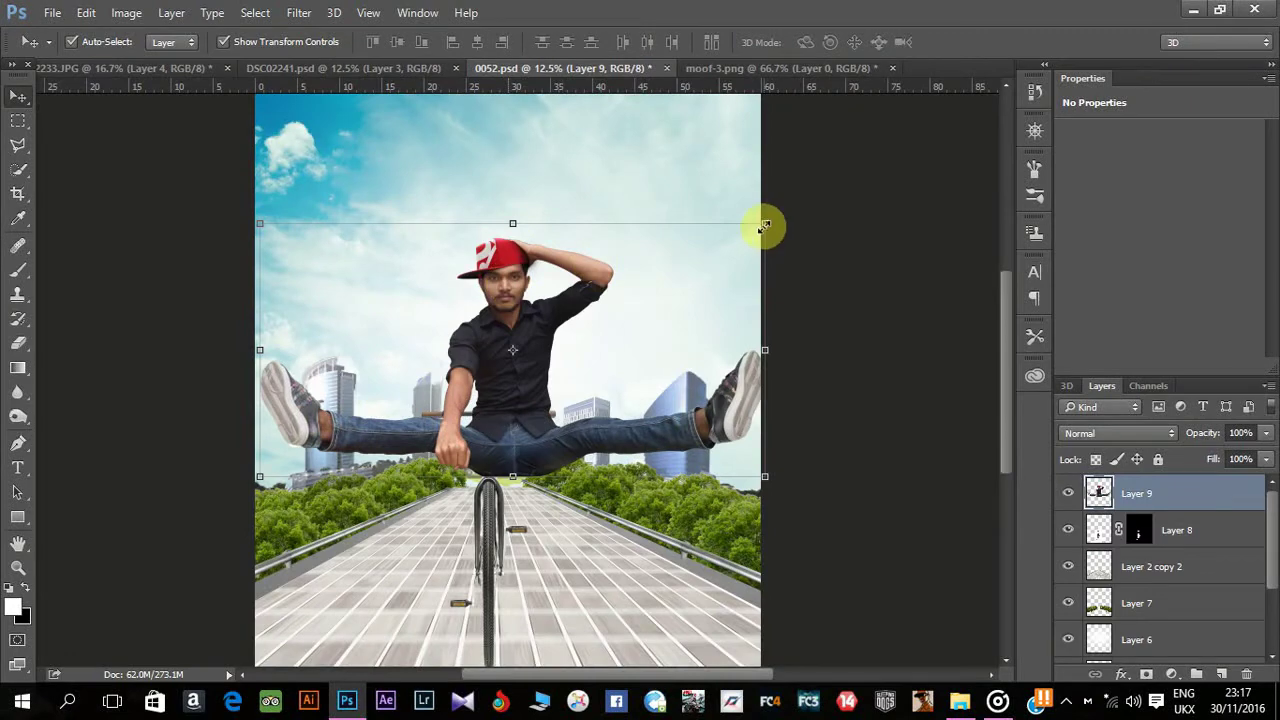
# Shrink the jumping man and place his layer beneath the bicycle, seated on it.
pyautogui.moveTo(764, 226); pyautogui.dragTo(688, 246)
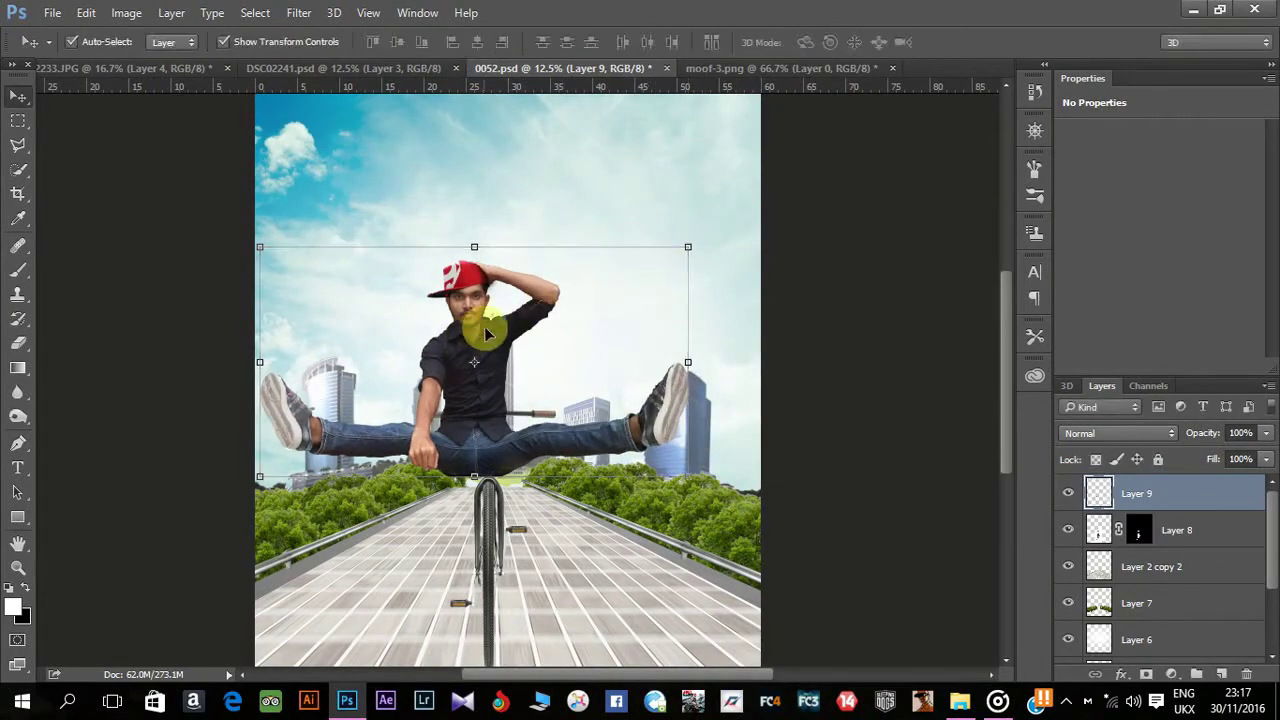
pyautogui.moveTo(506, 337); pyautogui.dragTo(520, 316)
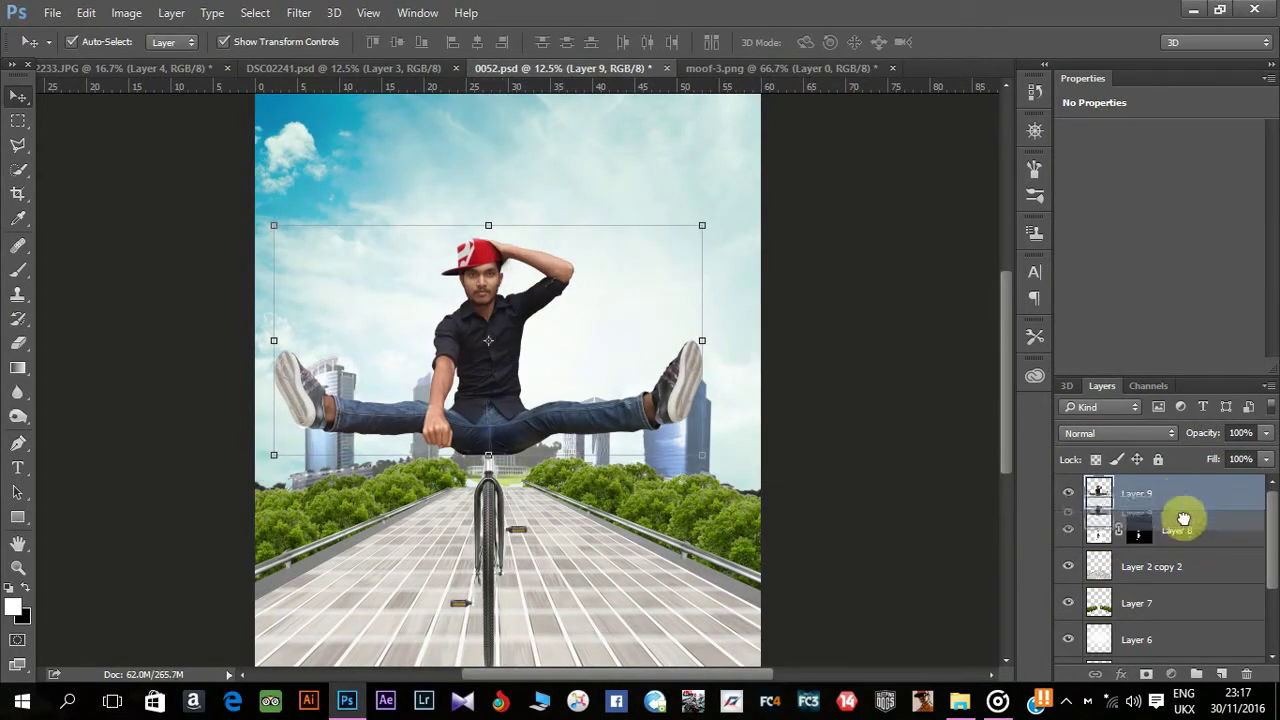
pyautogui.moveTo(1180, 507); pyautogui.dragTo(1176, 546)
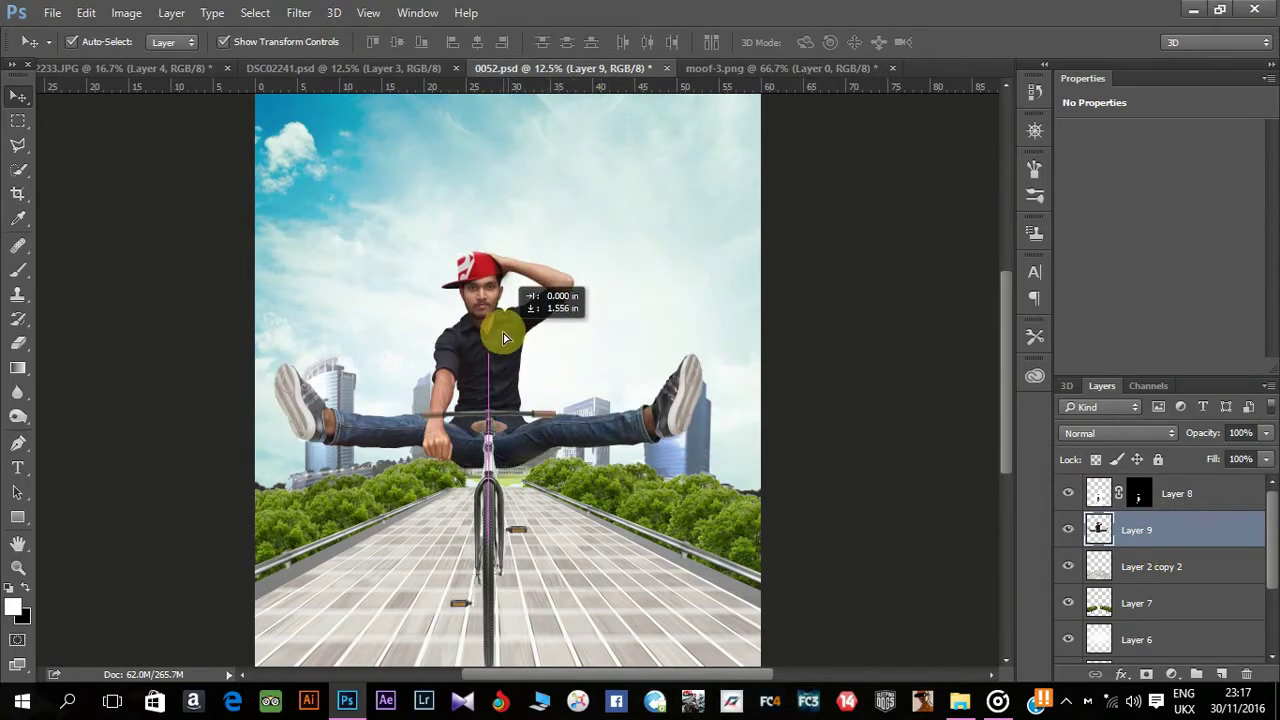
pyautogui.moveTo(486, 345); pyautogui.dragTo(487, 358)
pyautogui.hotkey('shift', 'Right')
pyautogui.hotkey('shift', 'Right')
pyautogui.hotkey('shift', 'Right')
pyautogui.hotkey('shift', 'Right')
pyautogui.hotkey('shift', 'Right')
pyautogui.hotkey('shift', 'Right')
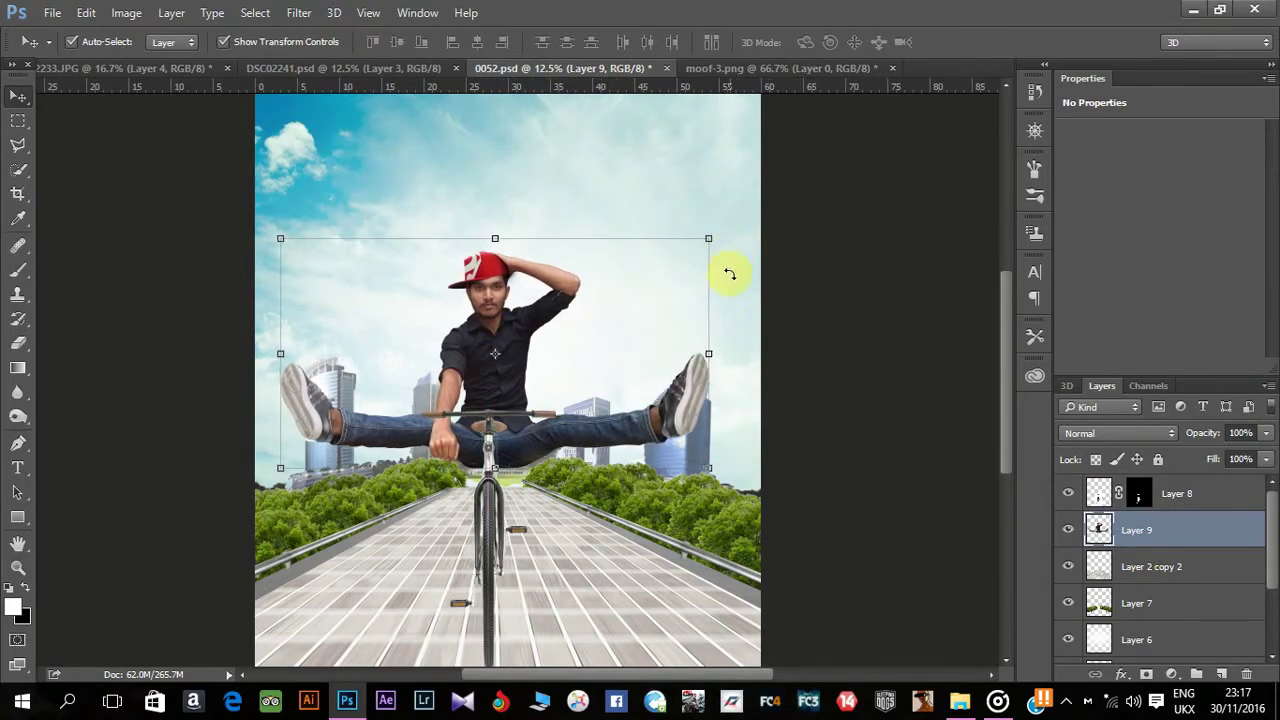
pyautogui.hotkey('shift', 'Right')
pyautogui.hotkey('shift', 'Right')
pyautogui.hotkey('shift', 'Right')
pyautogui.click(708, 240)
pyautogui.press('Return')
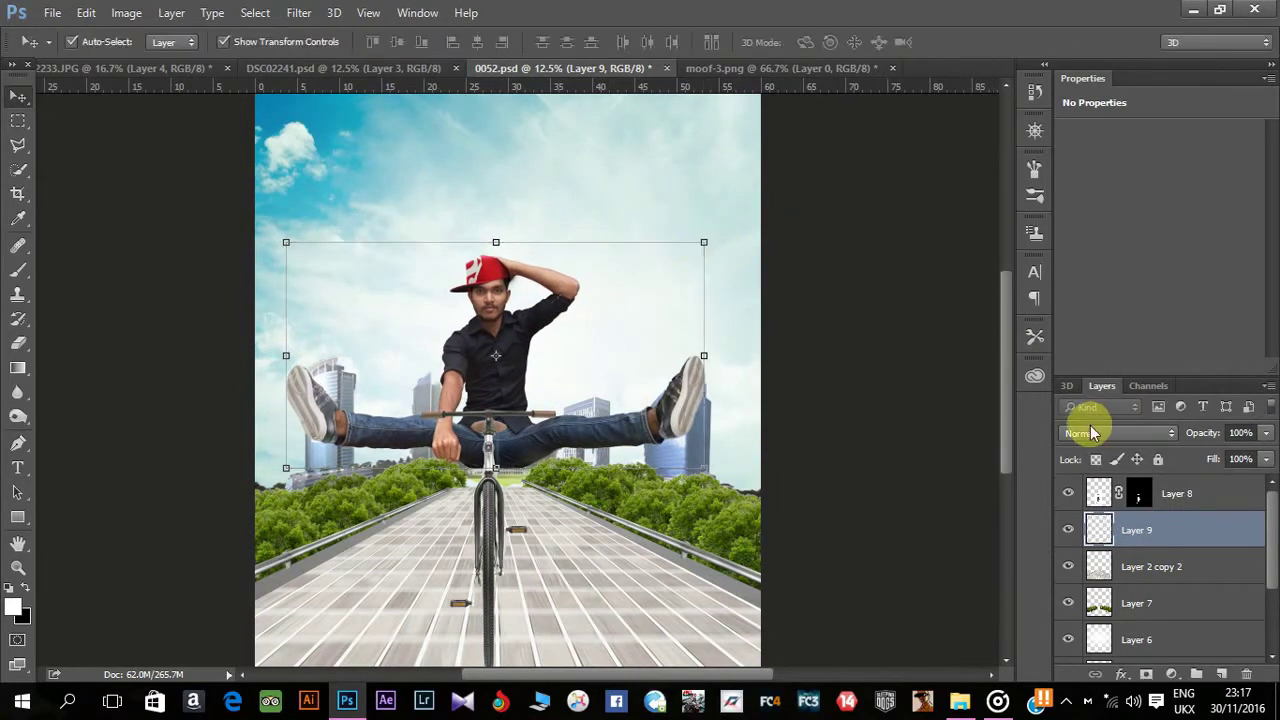
# Nudge the bicycle right and up, and the man upward, to align them.
pyautogui.click(1203, 500)
pyautogui.hotkey('shift', 'Right')
pyautogui.hotkey('shift', 'Right')
pyautogui.hotkey('shift', 'Right')
pyautogui.hotkey('shift', 'Right')
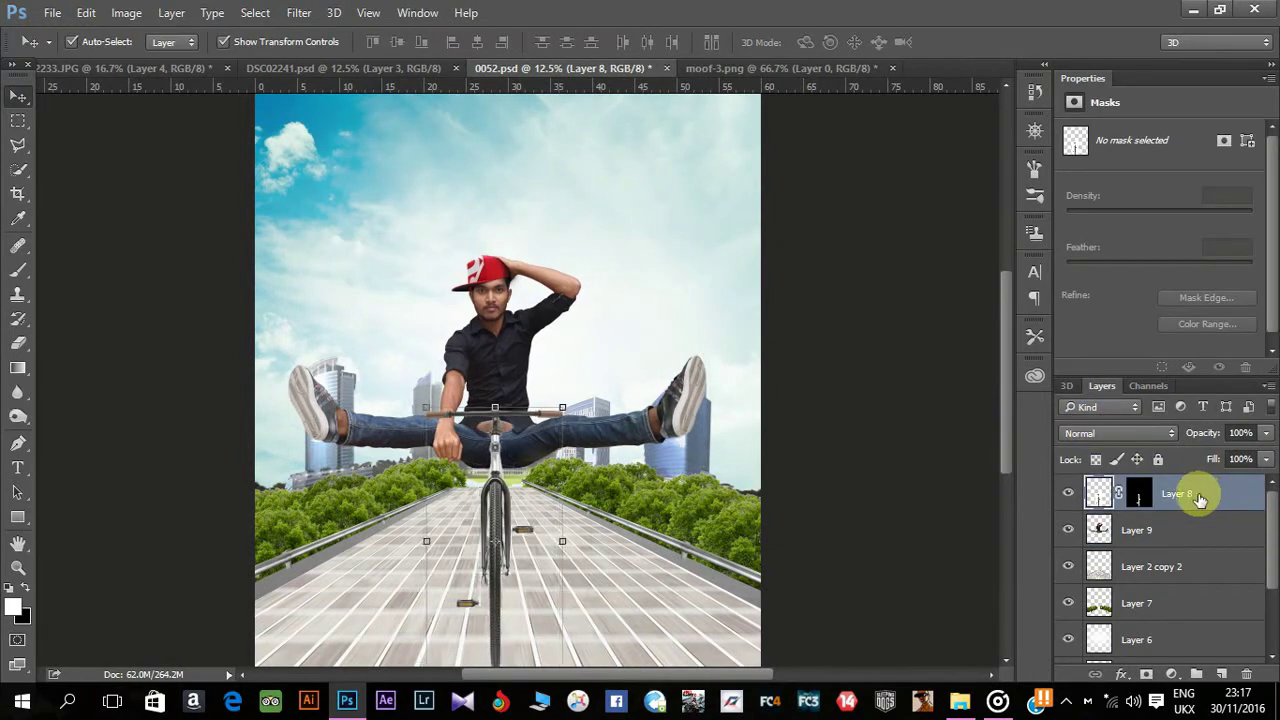
pyautogui.hotkey('shift', 'Right')
pyautogui.hotkey('shift', 'Right')
pyautogui.scroll(-1, 870, 475)
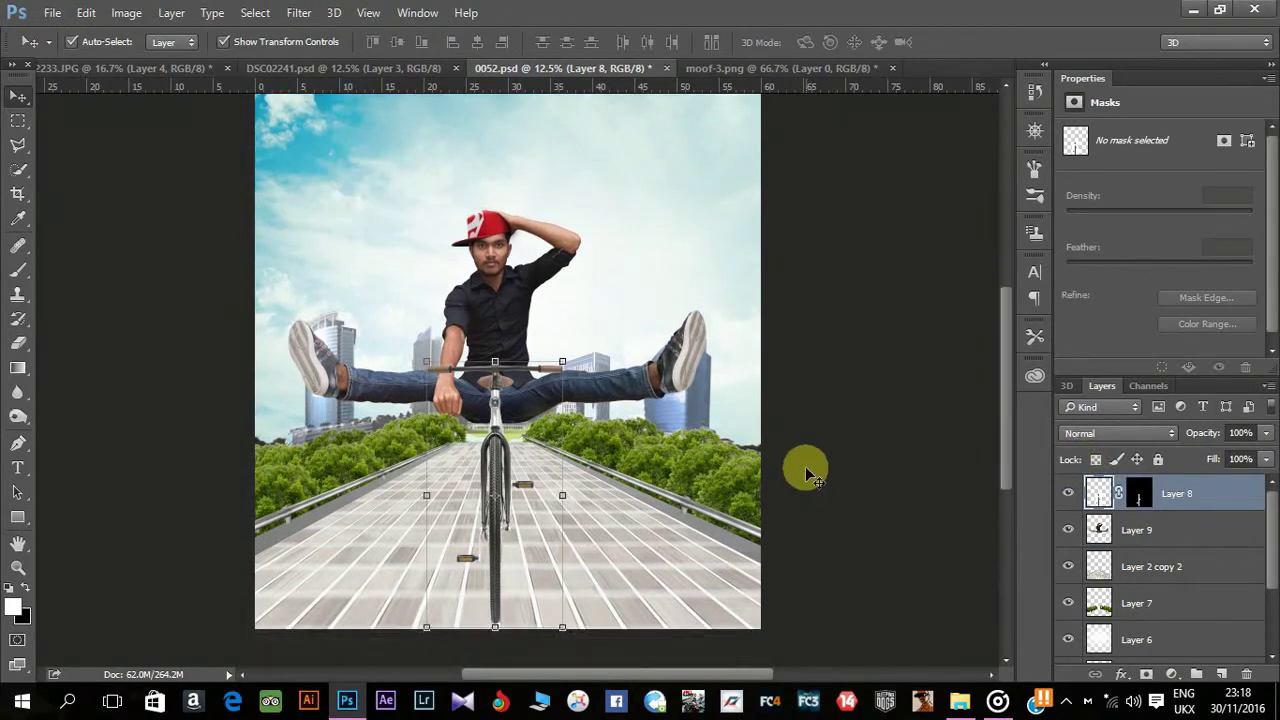
pyautogui.hotkey('shift', 'Up')
pyautogui.hotkey('shift', 'Up')
pyautogui.hotkey('shift', 'Up')
pyautogui.hotkey('shift', 'Up')
pyautogui.hotkey('shift', 'Up')
pyautogui.hotkey('shift', 'Up')
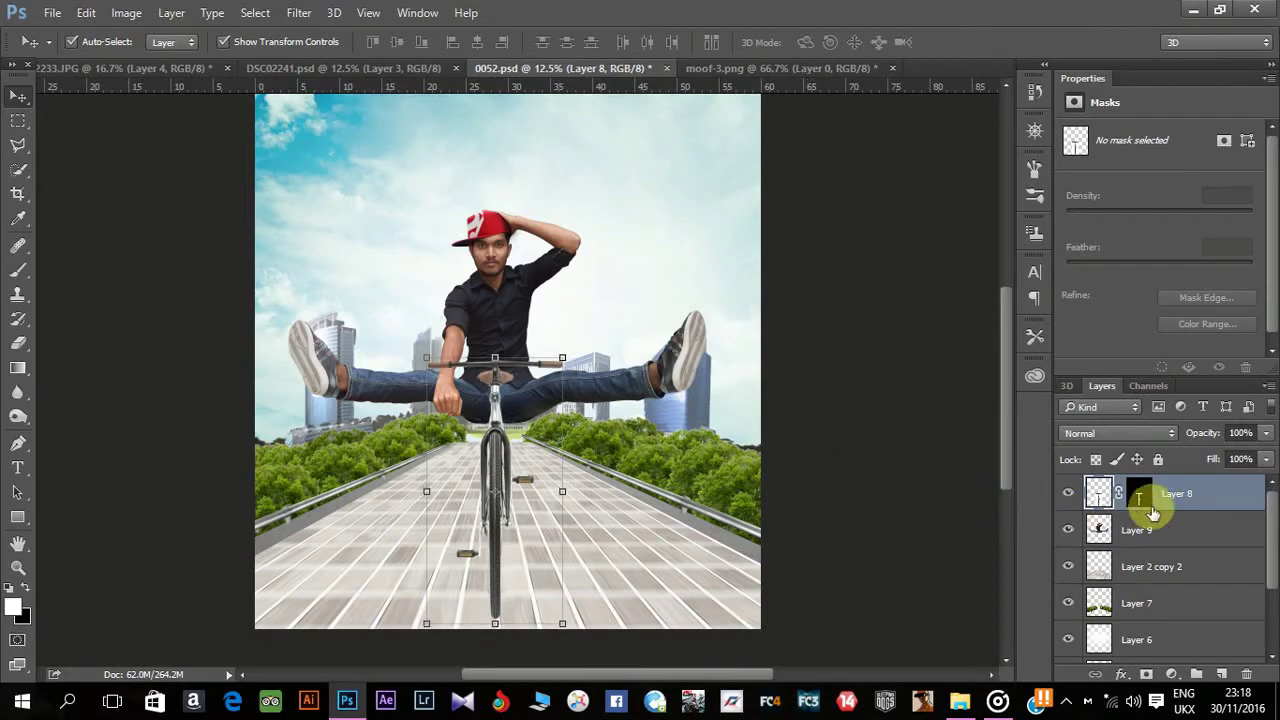
pyautogui.click(1150, 530)
pyautogui.hotkey('shift', 'Up')
pyautogui.hotkey('shift', 'Up')
pyautogui.hotkey('shift', 'Up')
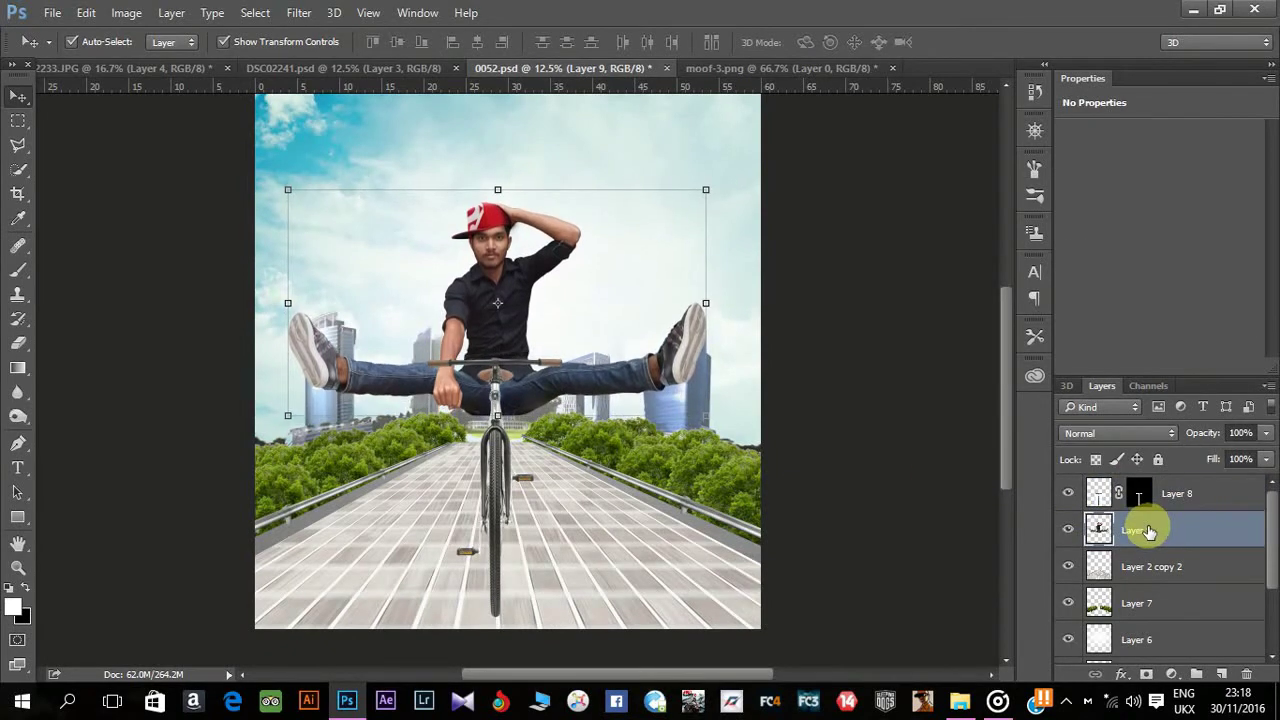
pyautogui.hotkey('shift', 'Up')
# Zoom in on the handlebars and apply the bicycle Layer 8 mask permanently.
pyautogui.hotkey('ctrl', '+')
pyautogui.hotkey('ctrl', '+')
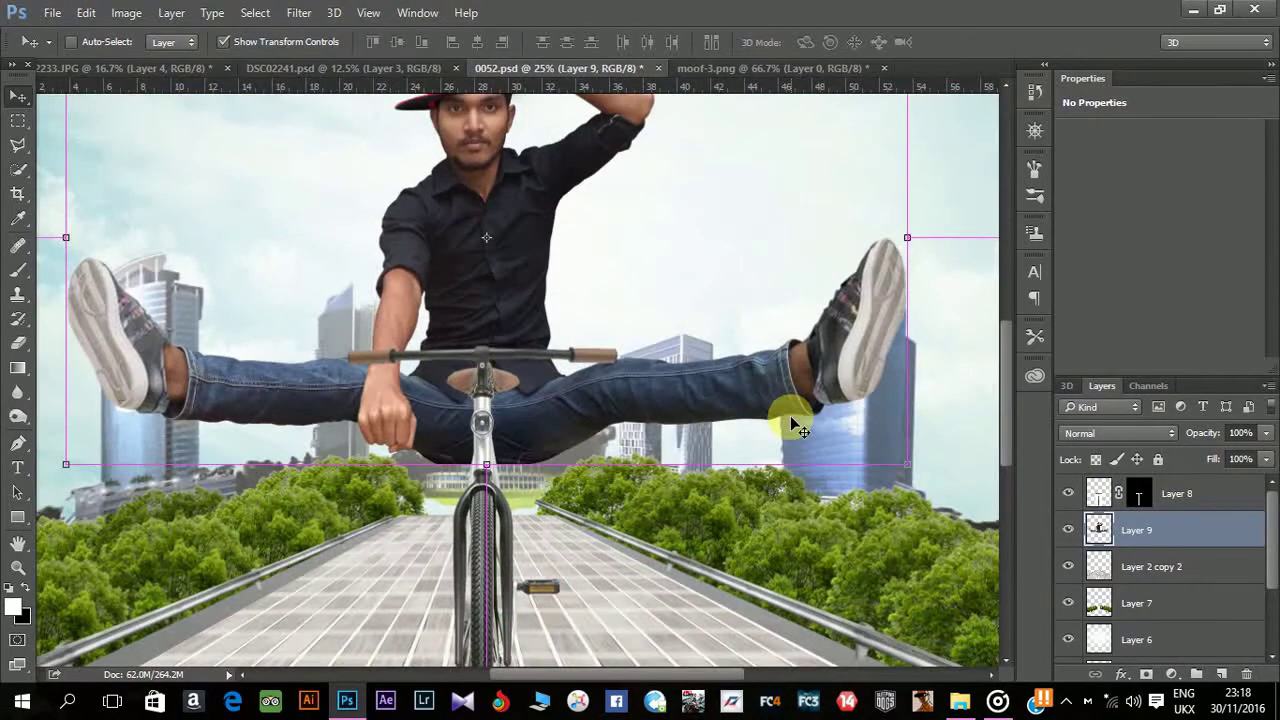
pyautogui.hotkey('ctrl', '+')
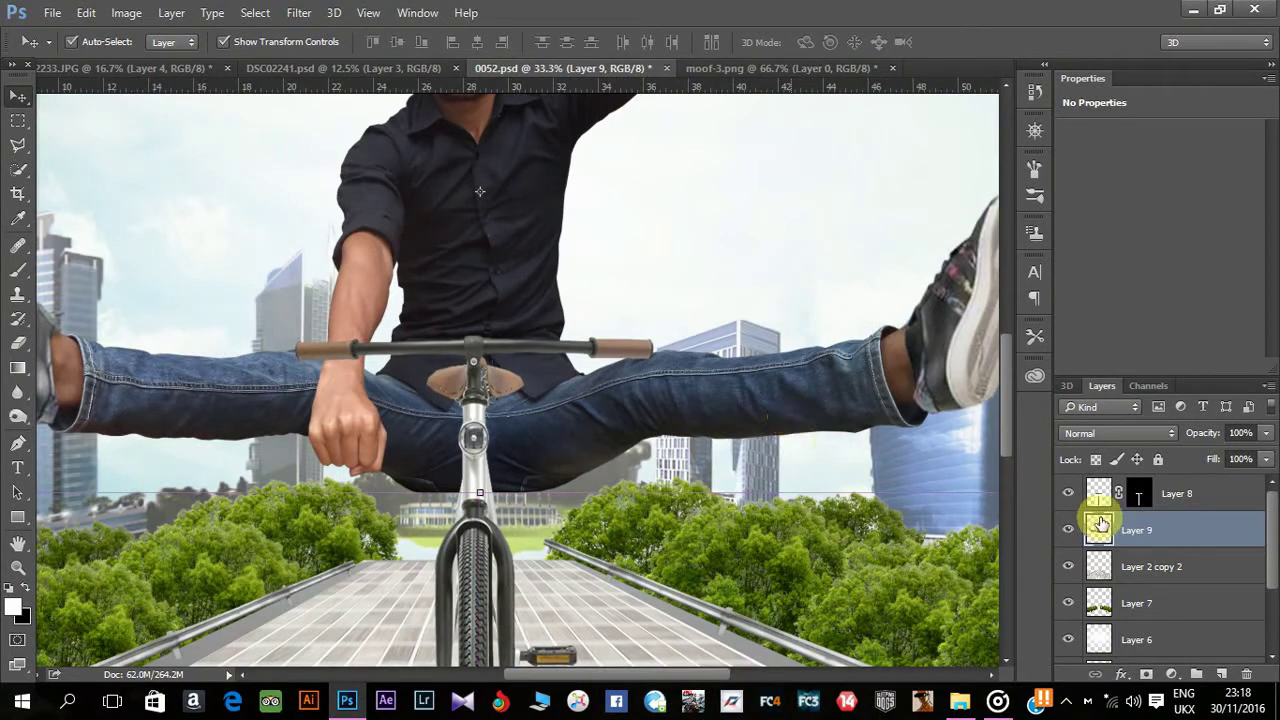
pyautogui.hotkey('ctrl', '+')
pyautogui.click(1139, 493)
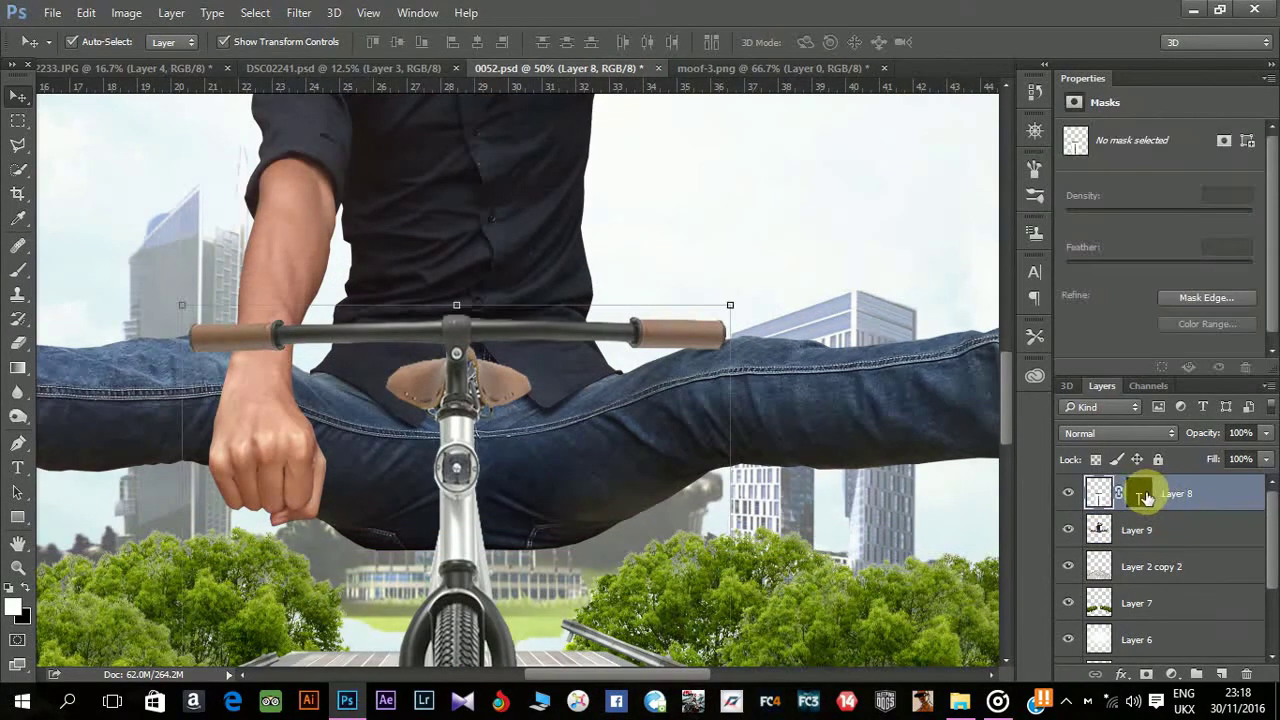
pyautogui.rightClick(1139, 493)
pyautogui.click(1112, 355)
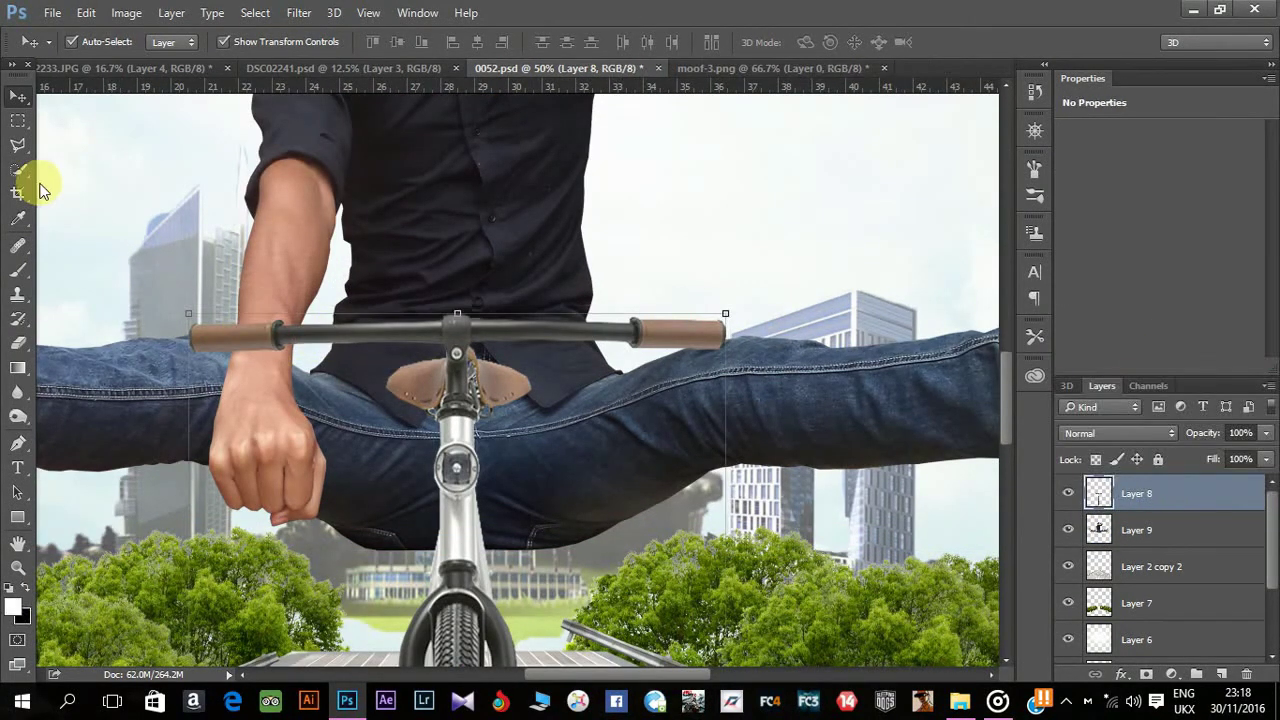
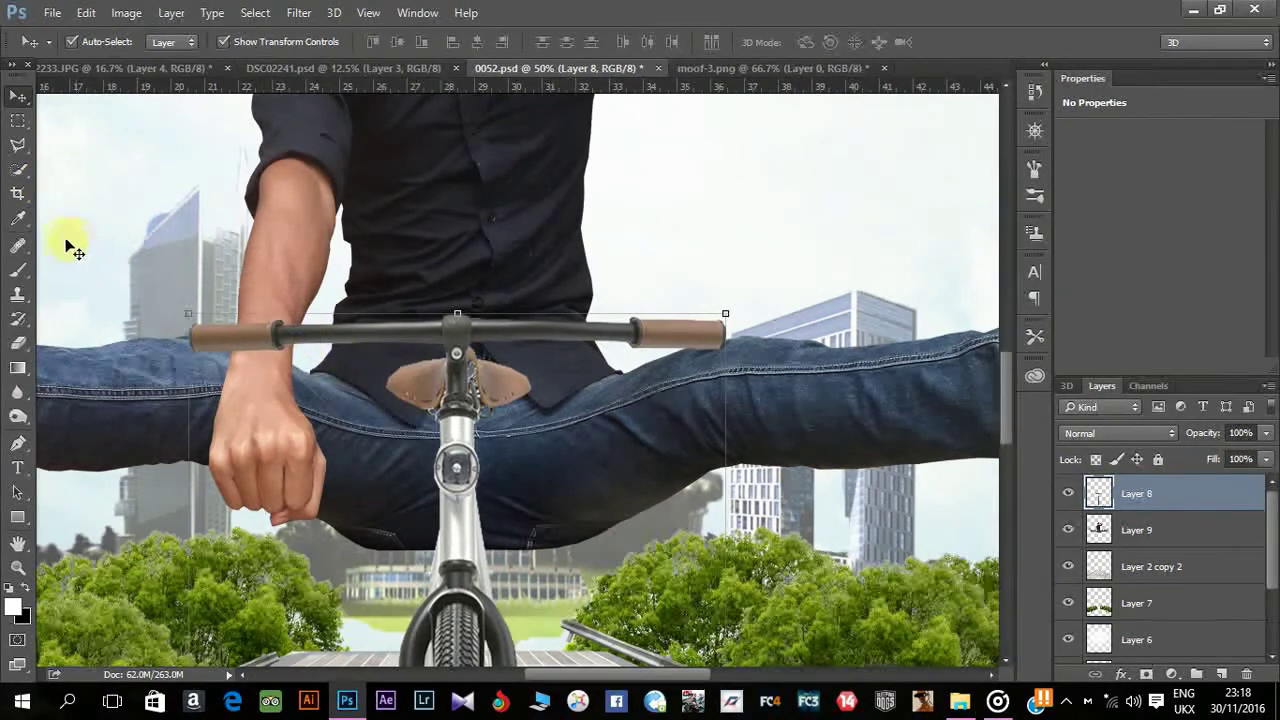
# Scale the bicycle on Layer 8 up to about 103% width, then return to the rider.
pyautogui.hotkey('ctrl', '-')
pyautogui.hotkey('ctrl', '-')
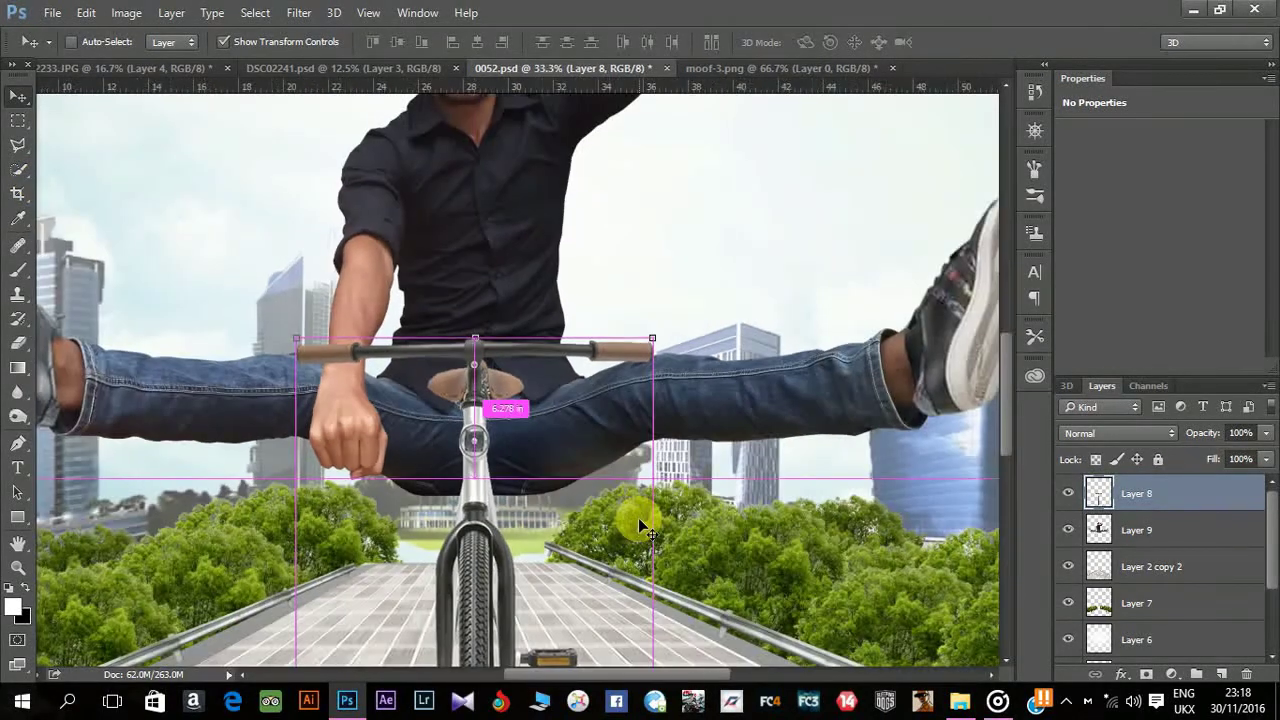
pyautogui.hotkey('ctrl', '-')
pyautogui.hotkey('ctrl', '-')
pyautogui.hotkey('ctrl', '-')
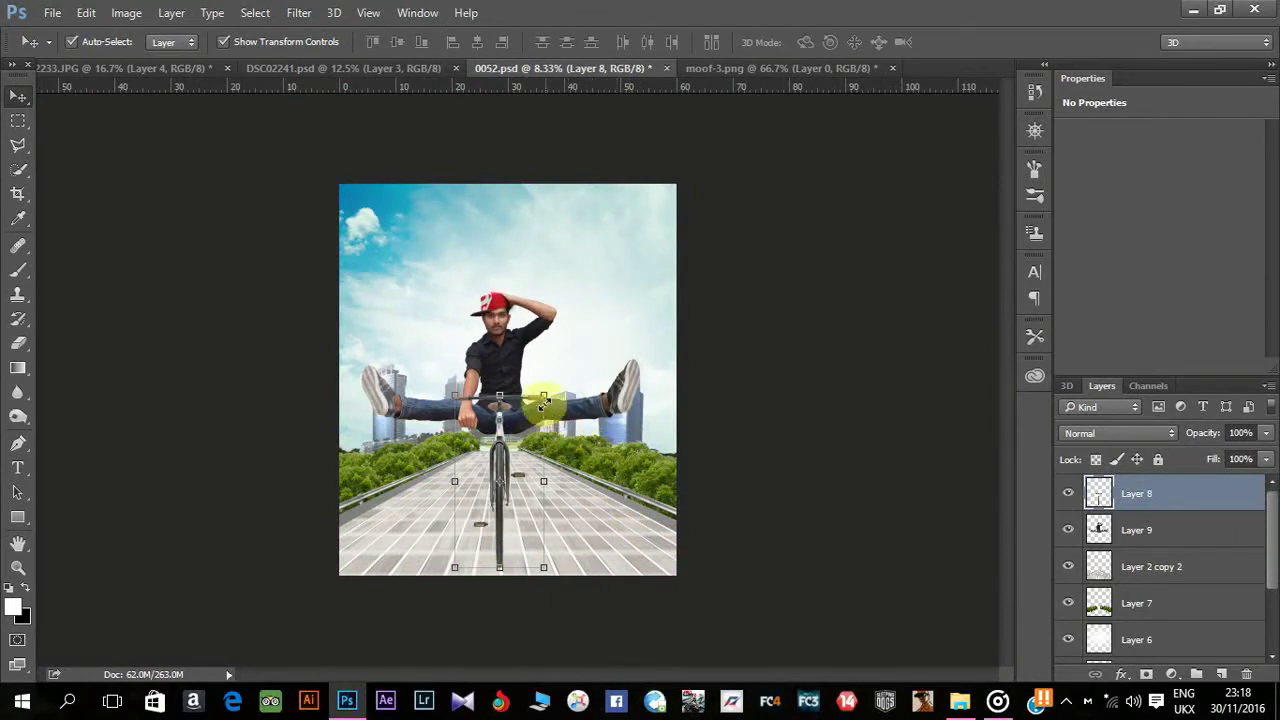
pyautogui.moveTo(545, 395); pyautogui.dragTo(548, 397)
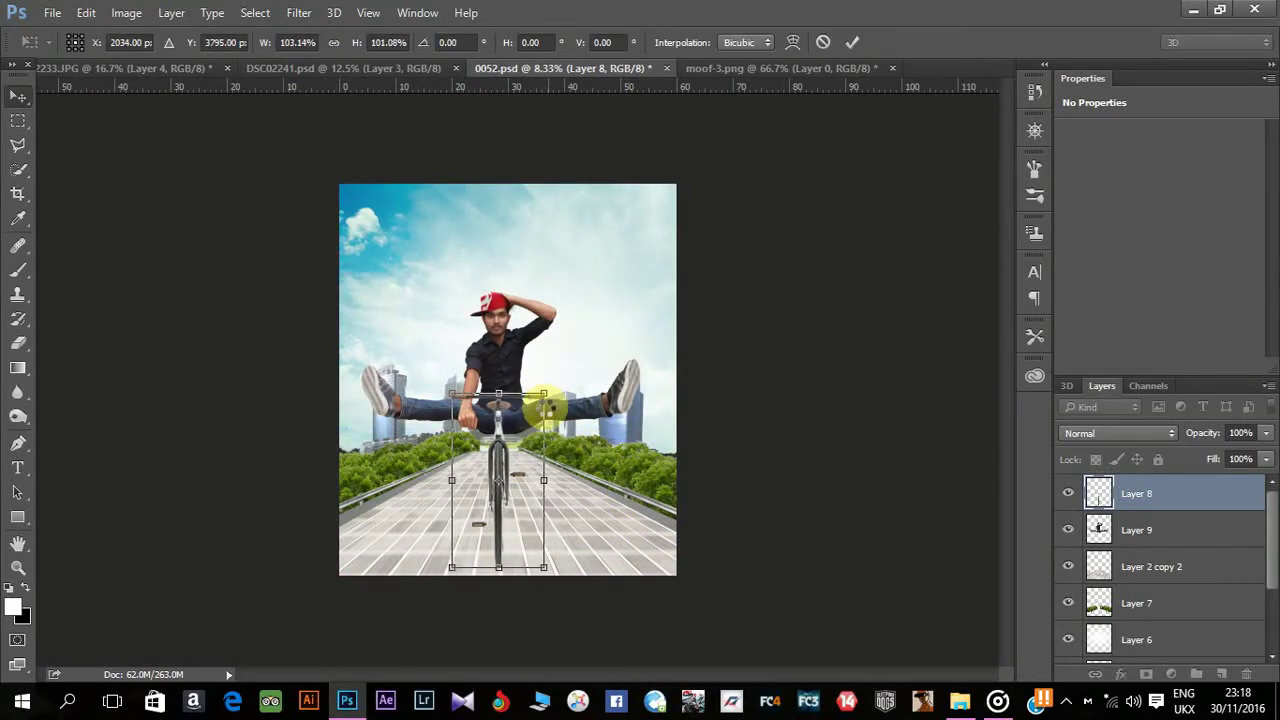
pyautogui.press('Return')
pyautogui.hotkey('ctrl', '+')
pyautogui.hotkey('ctrl', '+')
pyautogui.hotkey('ctrl', '+')
pyautogui.hotkey('ctrl', '+')
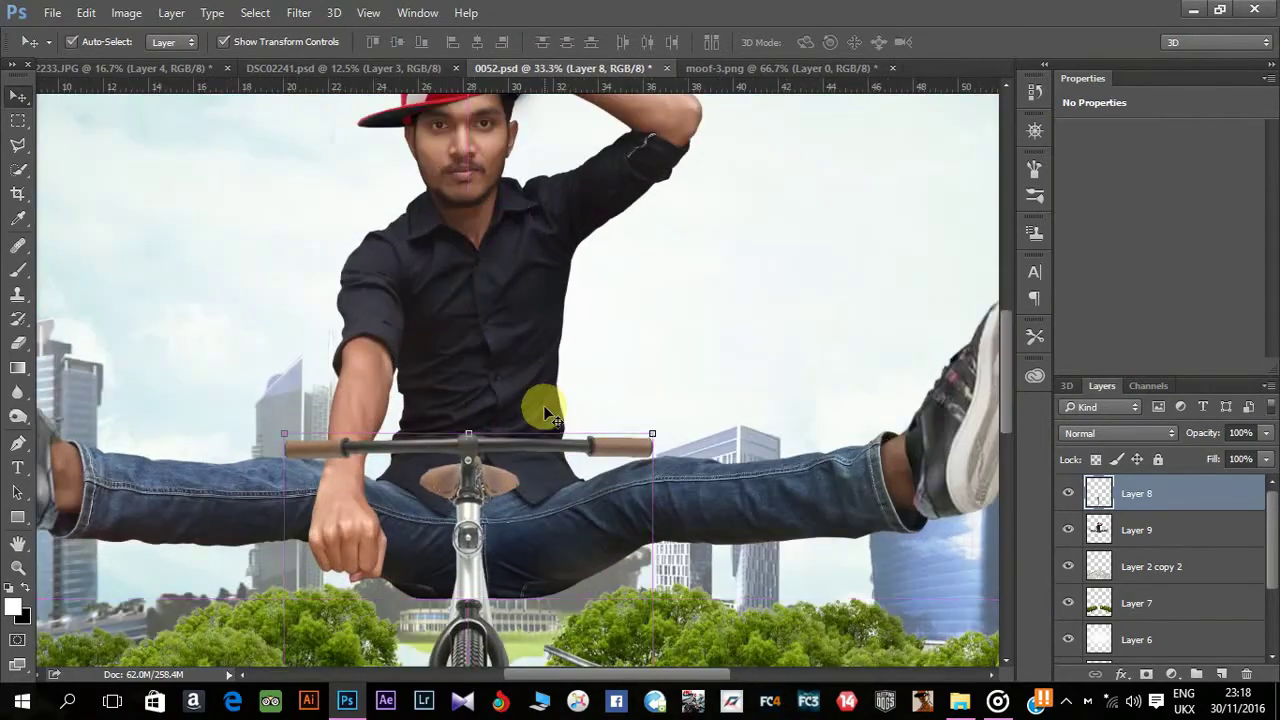
pyautogui.hotkey('ctrl', '+')
pyautogui.hotkey('ctrl', '+')
pyautogui.scroll(-5, 600, 260)
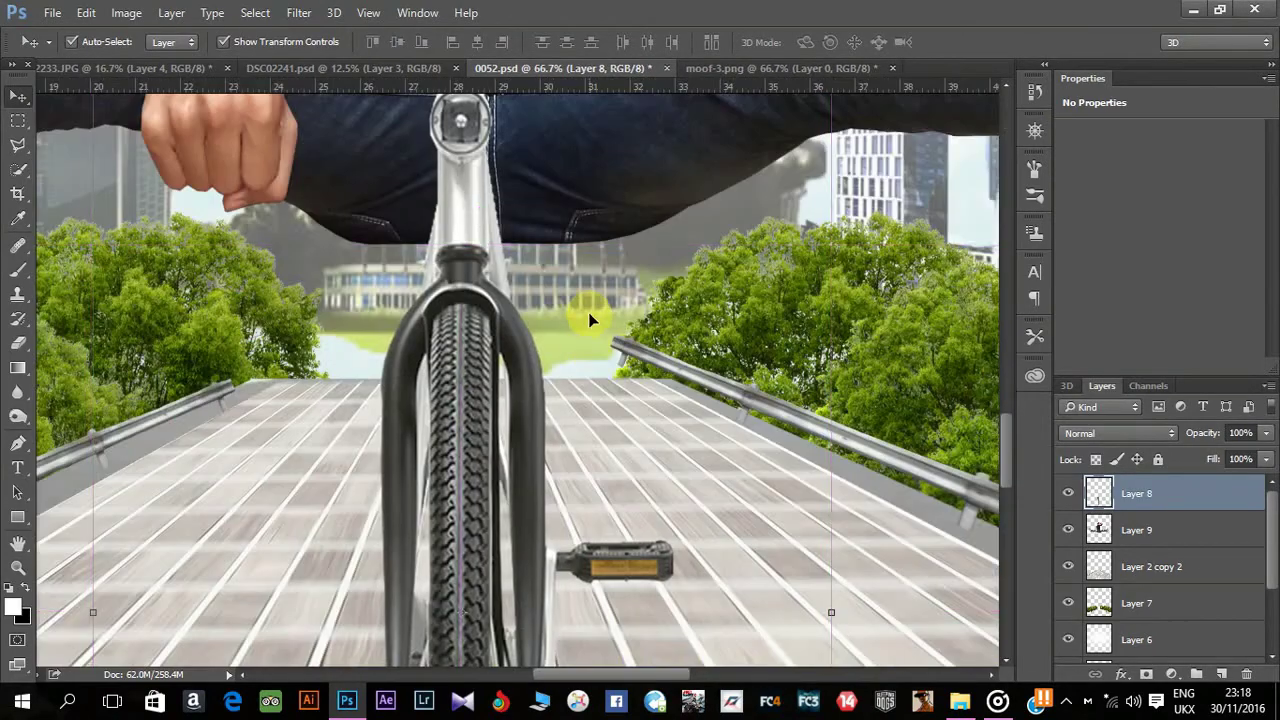
pyautogui.scroll(2, 612, 312)
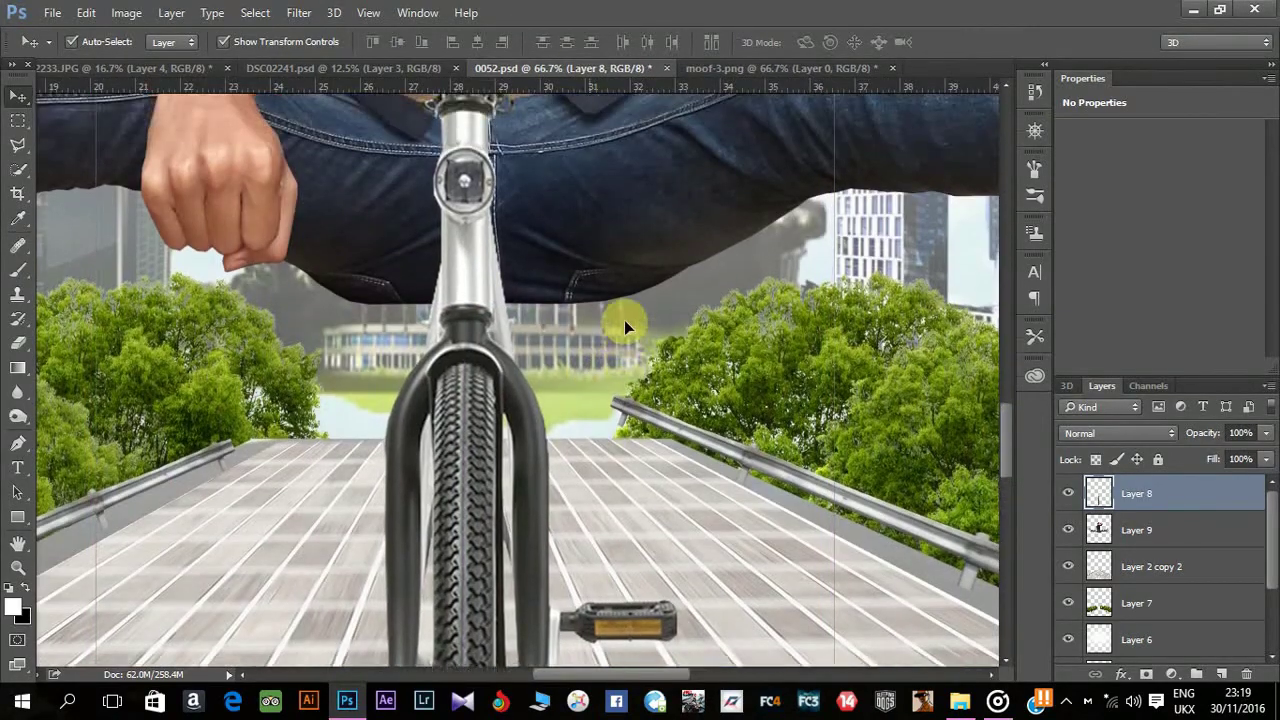
pyautogui.scroll(1, 624, 320)
pyautogui.scroll(2, 400, 220)
pyautogui.scroll(3, 100, 135)
pyautogui.scroll(5, 654, 361)
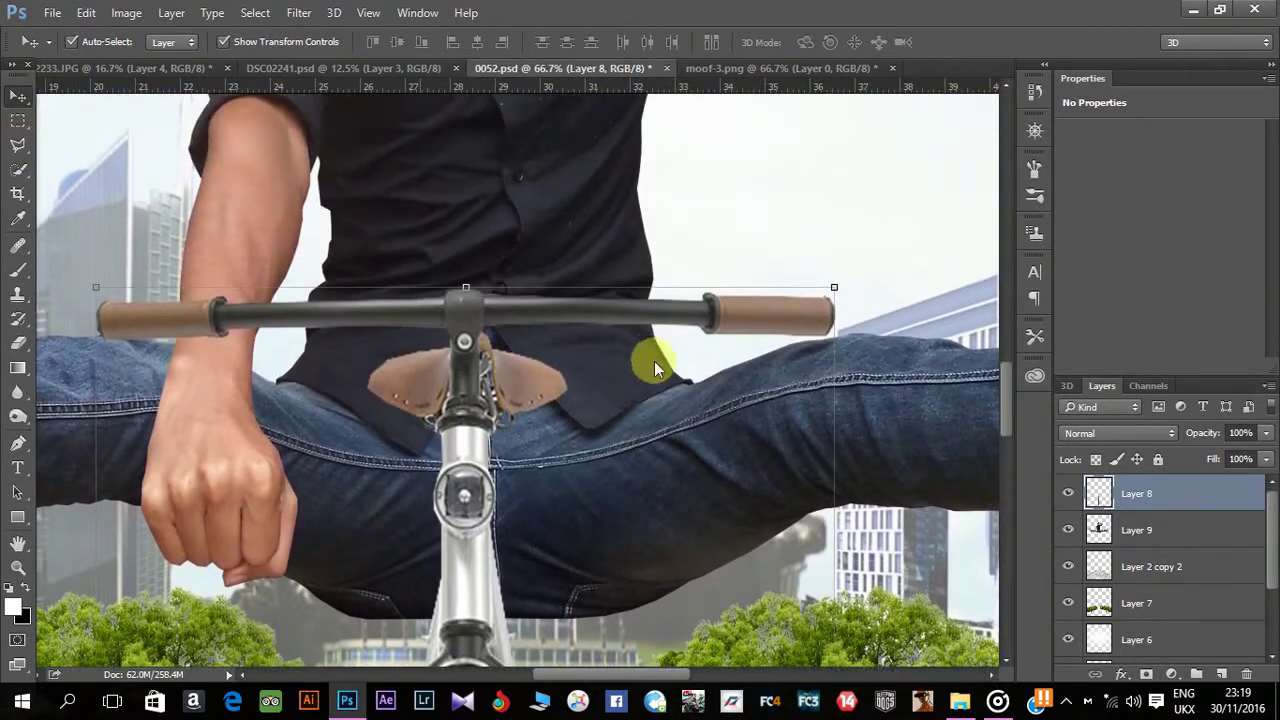
pyautogui.press('l')
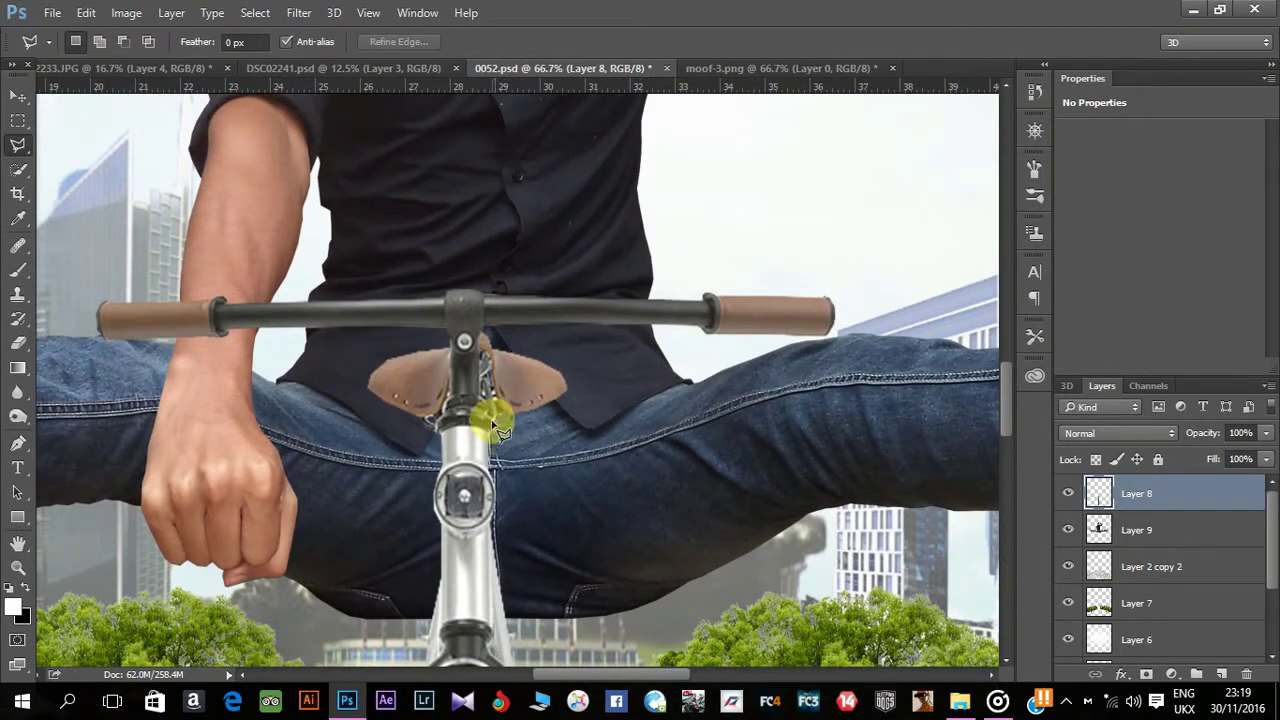
# Outline both halves of the saddle with the Polygonal Lasso and nudge the selection slightly.
pyautogui.click(482, 332)
pyautogui.click(582, 340)
pyautogui.click(626, 457)
pyautogui.click(494, 440)
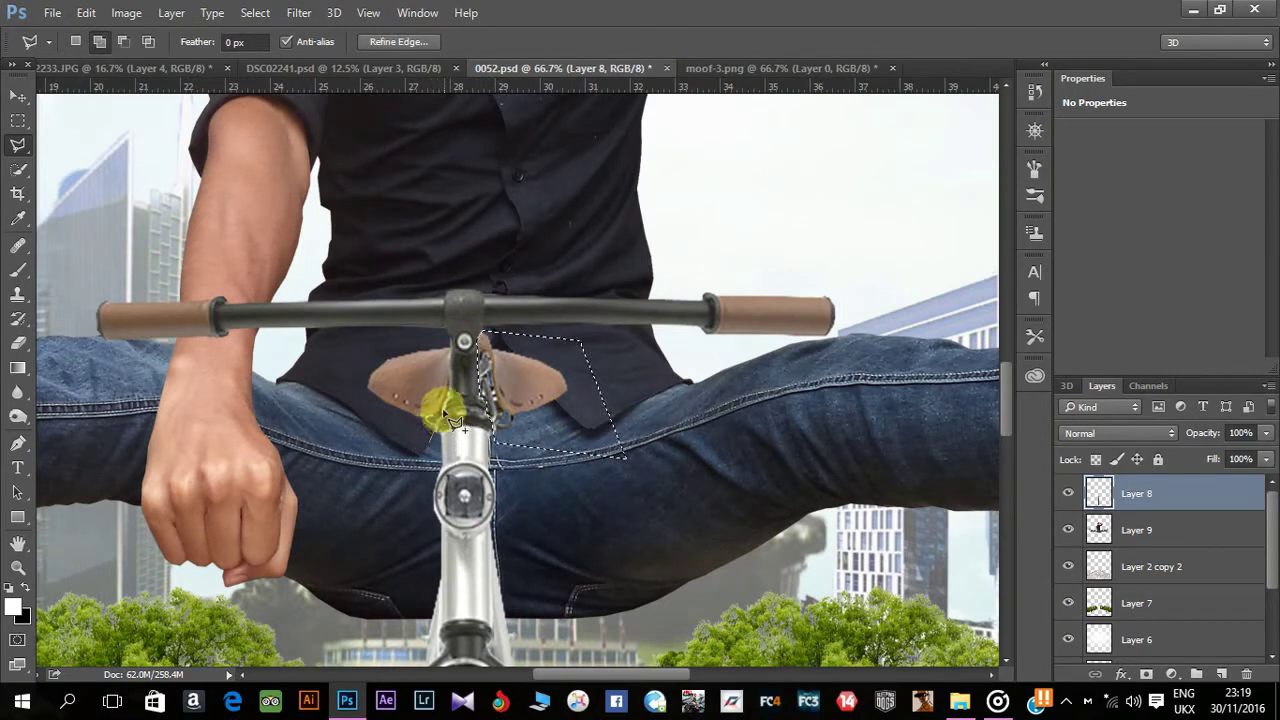
pyautogui.click(348, 375)
pyautogui.doubleClick(428, 434)
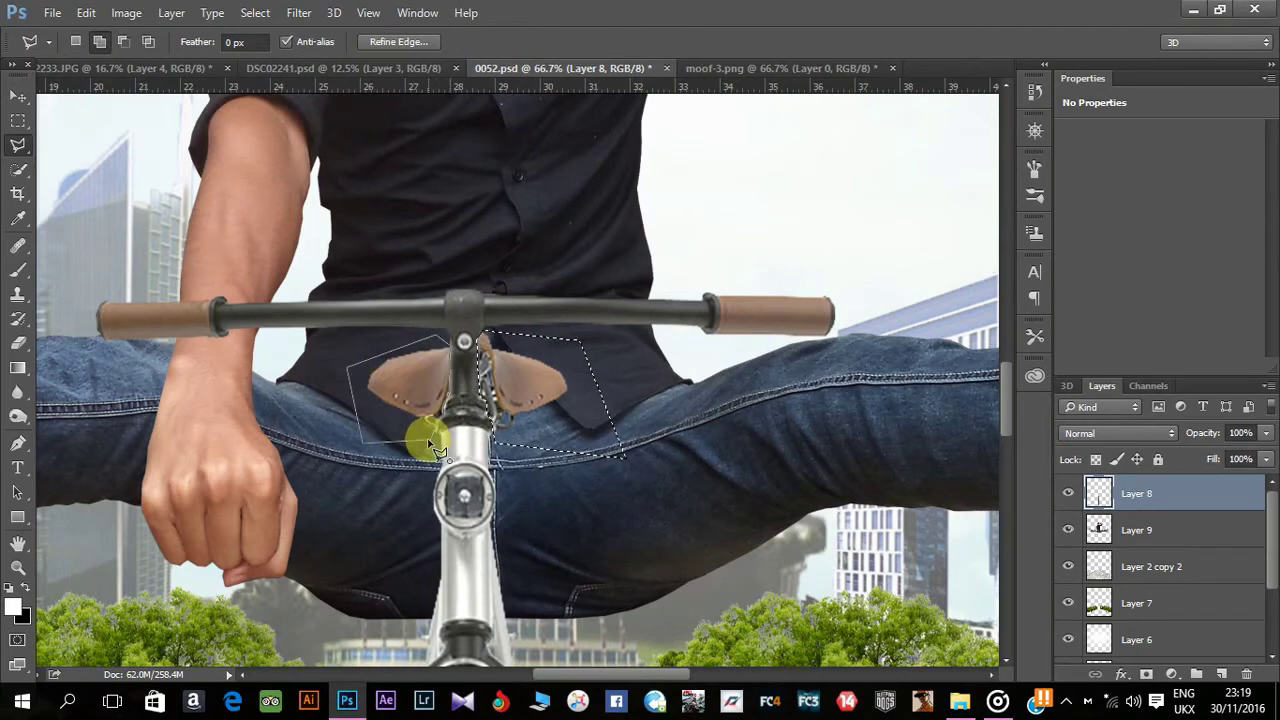
pyautogui.click(18, 96)
pyautogui.moveTo(499, 387)
pyautogui.mouseDown()
pyautogui.moveTo(532, 448)
pyautogui.moveTo(512, 430)
pyautogui.moveTo(503, 386)
pyautogui.mouseUp()
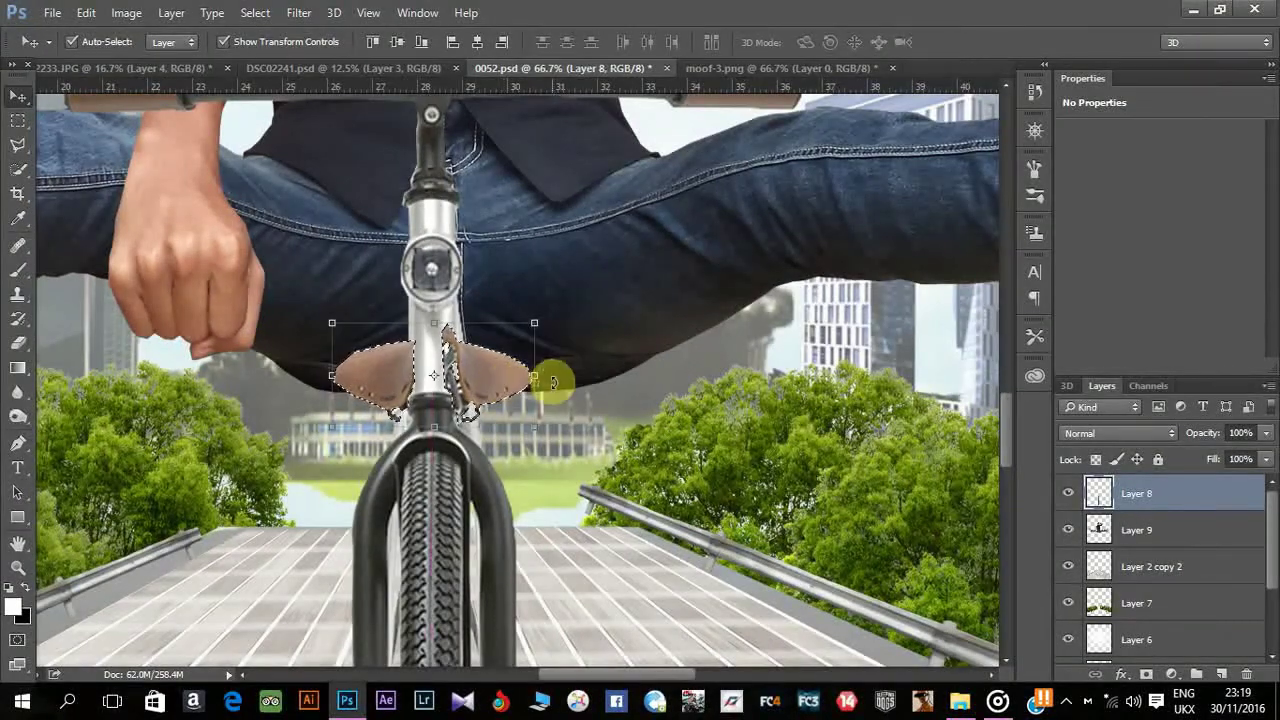
# Copy the selected saddle onto its own new layer, Layer 10.
pyautogui.hotkey('ctrl', 't')
pyautogui.click(18, 343)
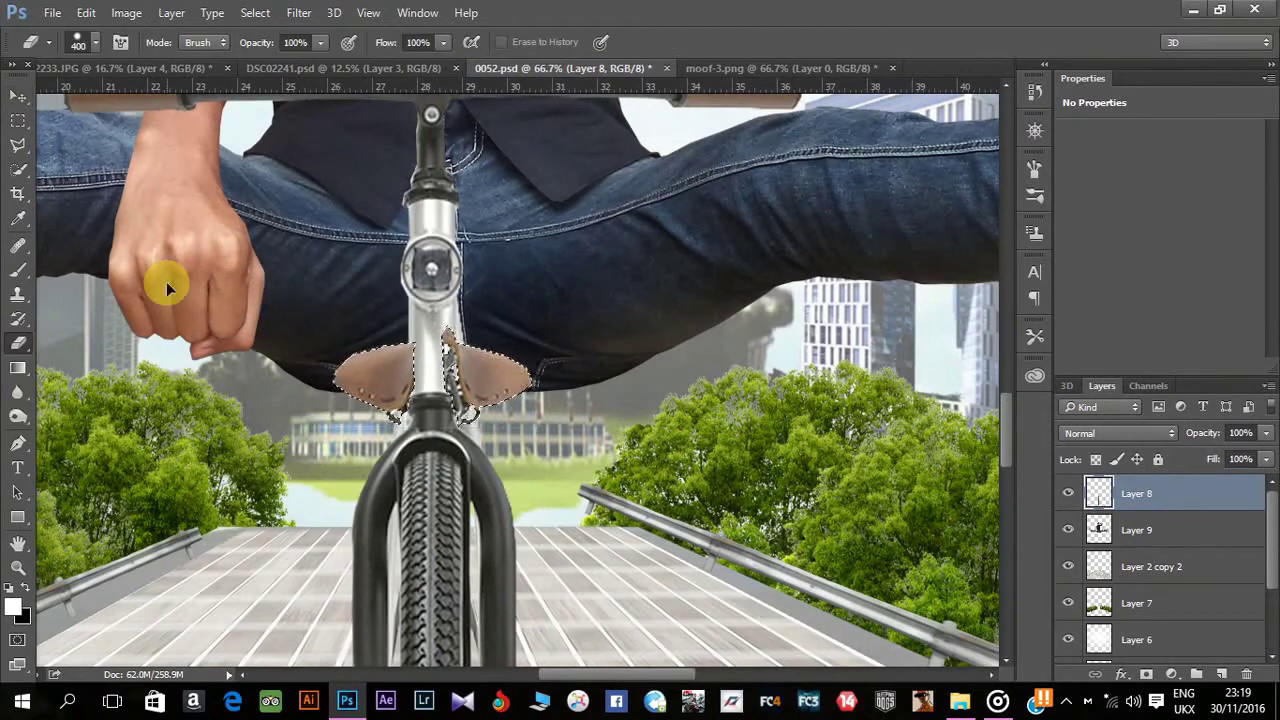
pyautogui.hotkey('ctrl', '+')
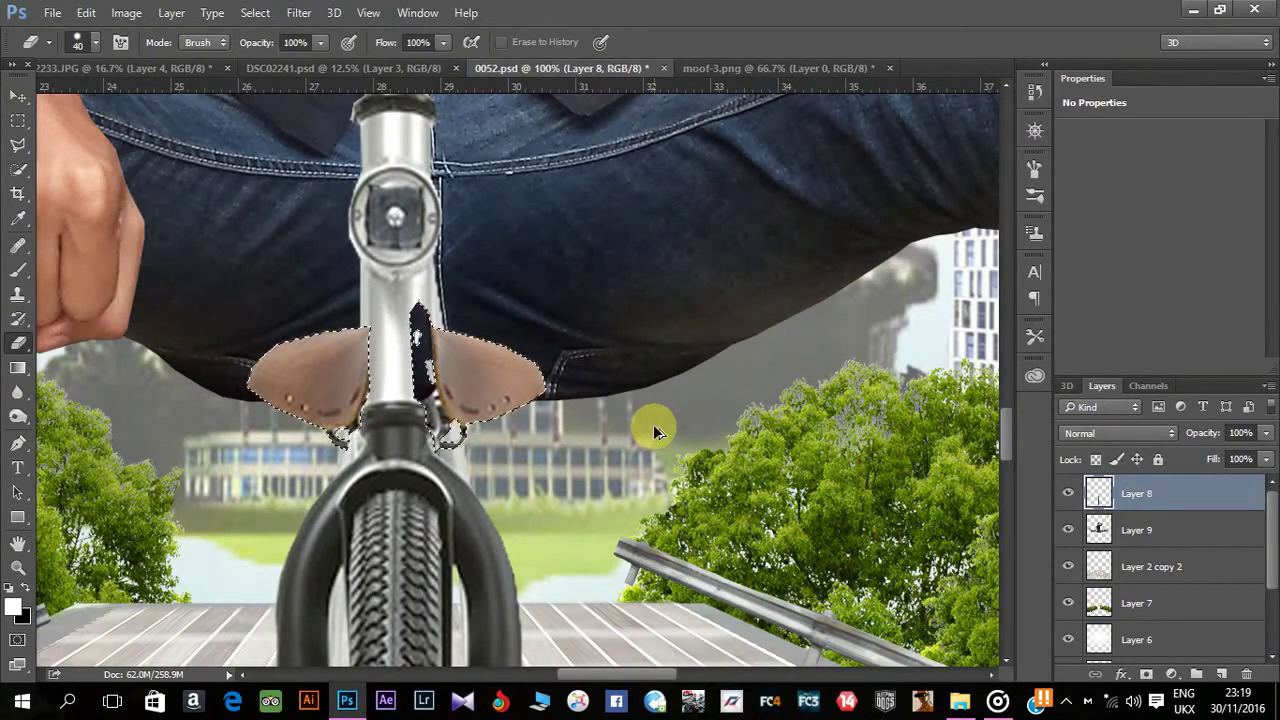
pyautogui.hotkey('ctrl', 'j')
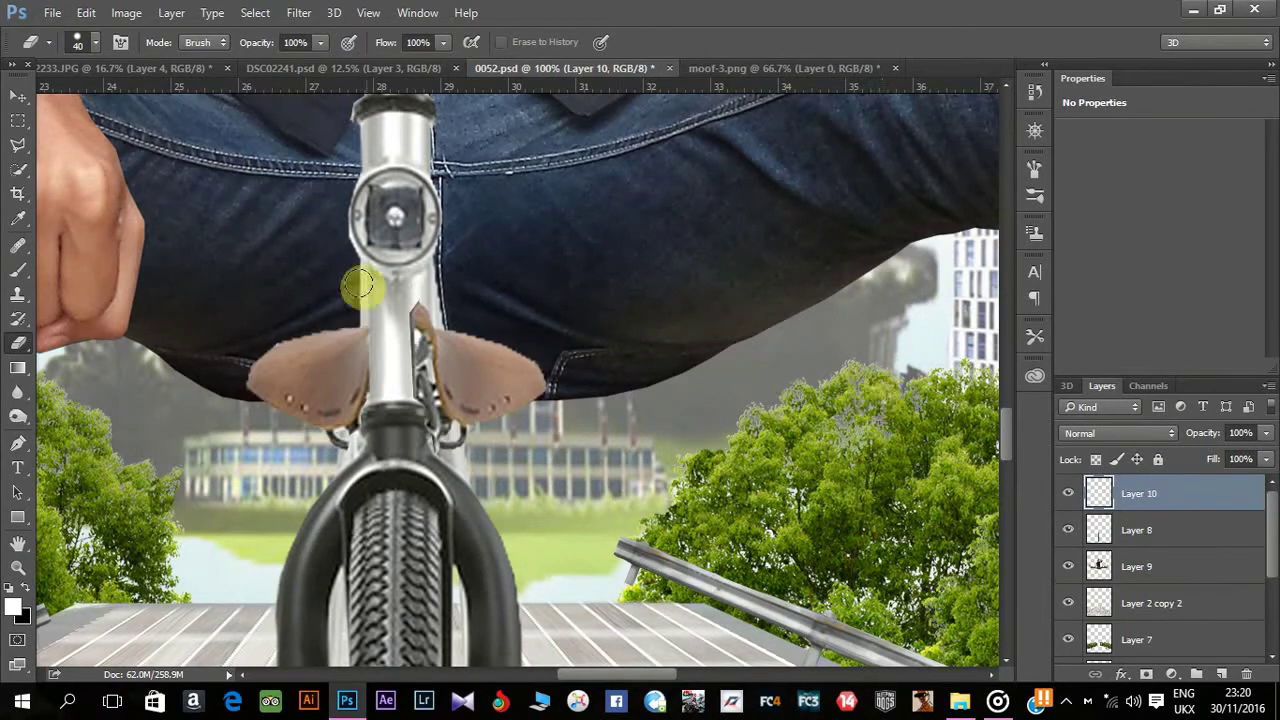
pyautogui.press('Delete')
pyautogui.keyDown('ctrl'); pyautogui.click(1099, 530); pyautogui.keyUp('ctrl')
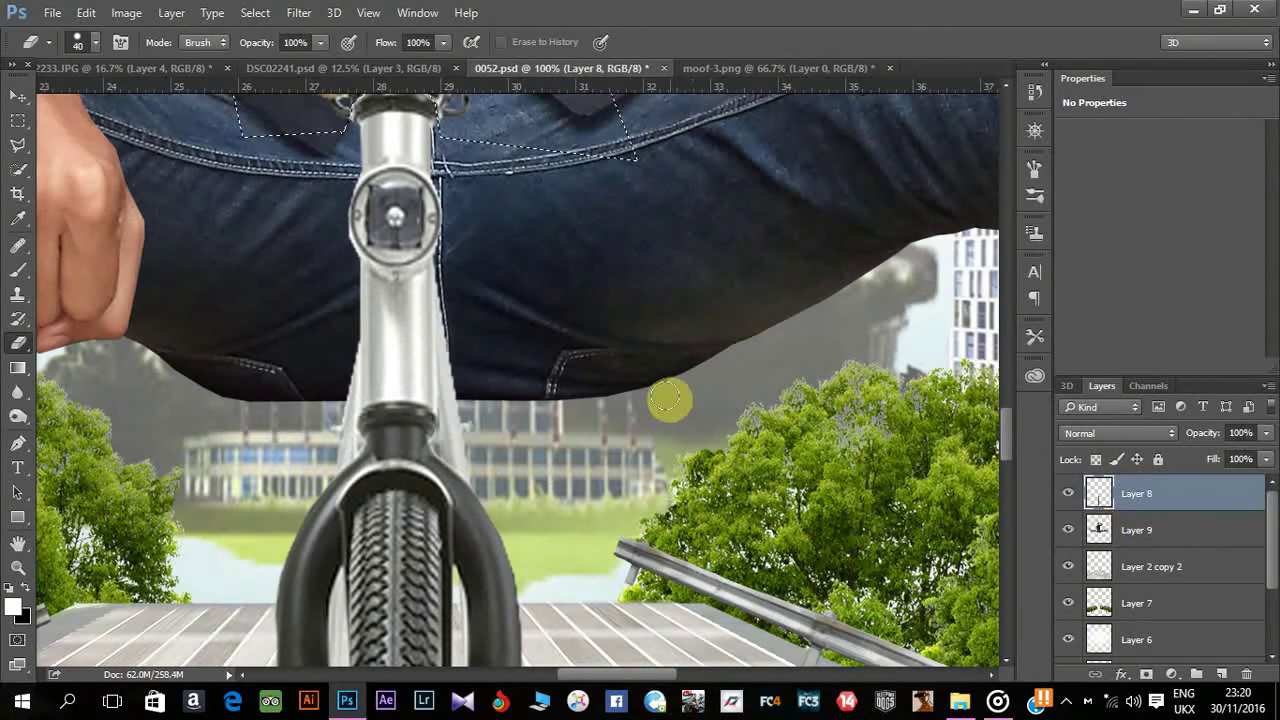
pyautogui.hotkey('ctrl', 'alt', 'z')
pyautogui.hotkey('ctrl', 'alt', 'z')
pyautogui.scroll(5, 586, 271)
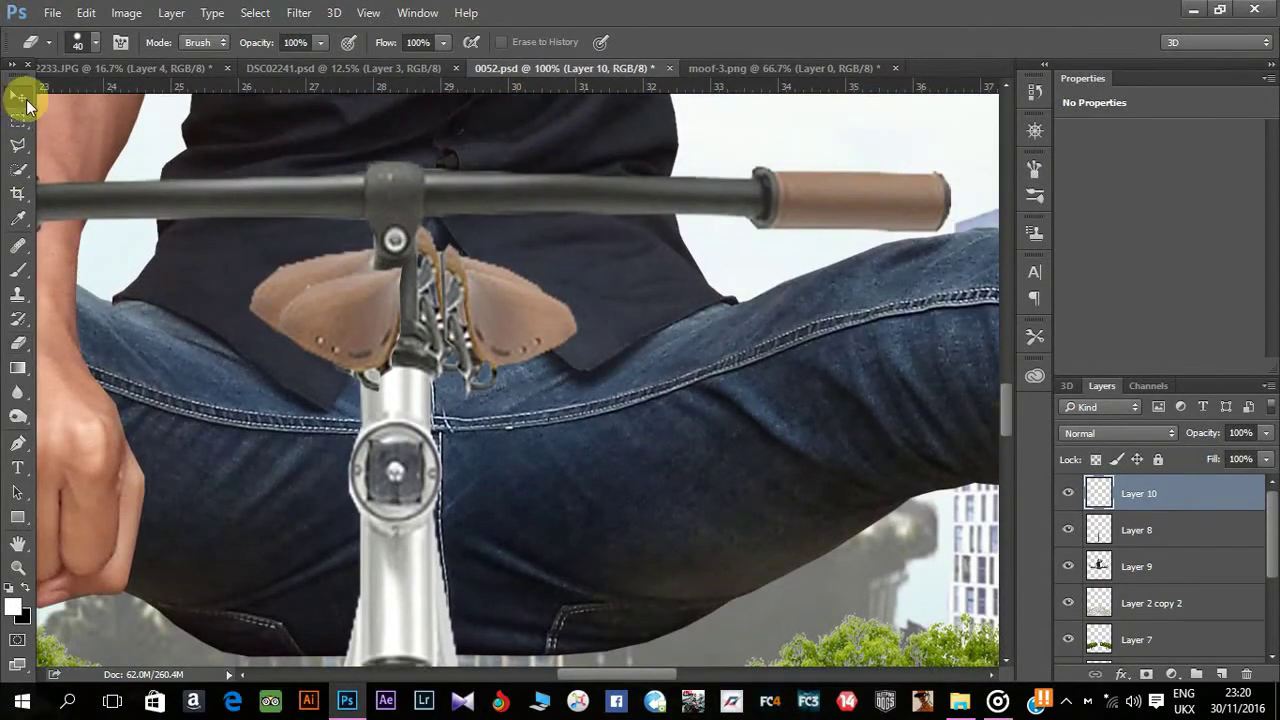
# Drag the saddle up under the handlebar stem and nudge it into place.
pyautogui.click(17, 95)
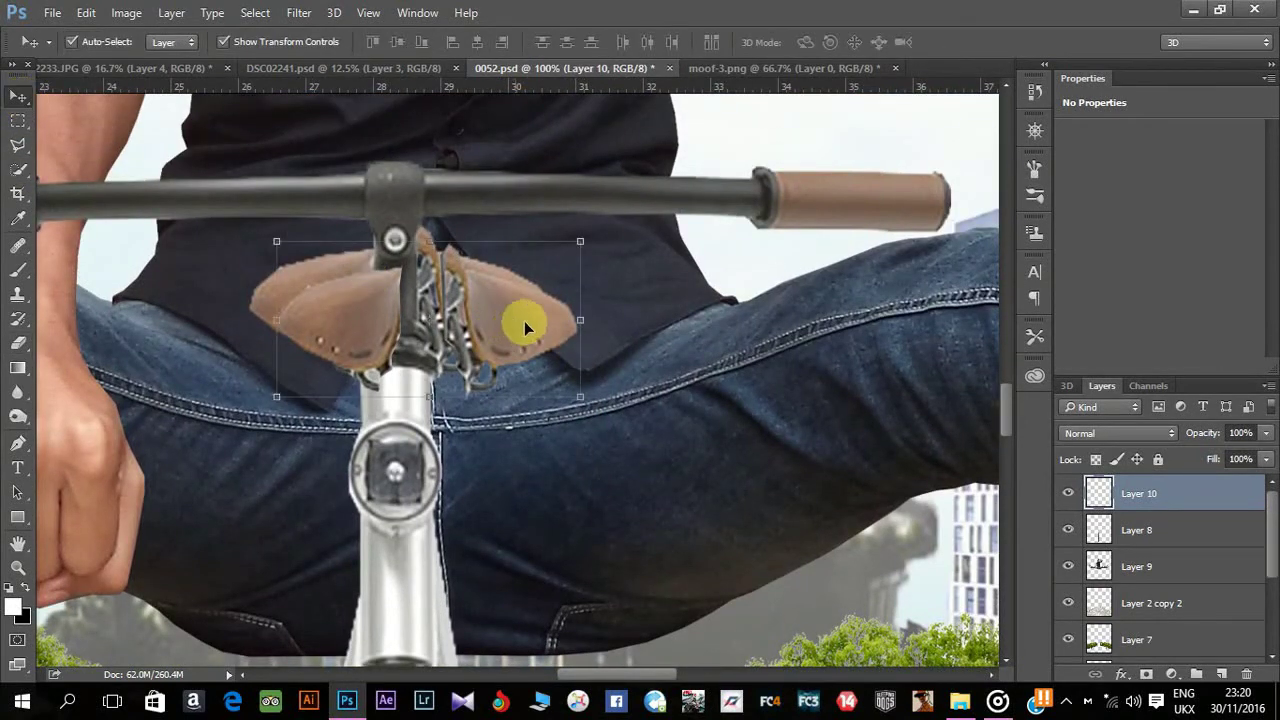
pyautogui.moveTo(524, 321); pyautogui.dragTo(492, 293)
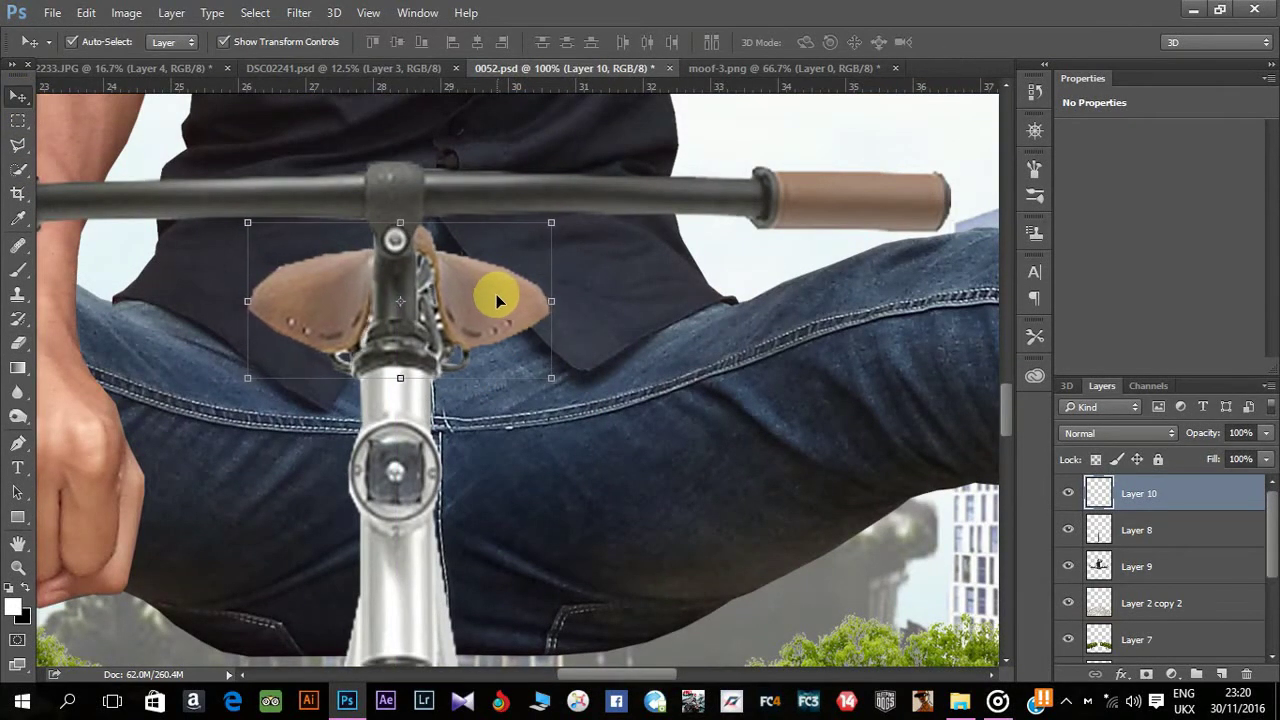
pyautogui.press('Right')
pyautogui.press('Right')
pyautogui.press('Right')
pyautogui.press('Down')
pyautogui.press('Up')
pyautogui.press('Up')
pyautogui.press('Up')
pyautogui.press('Right')
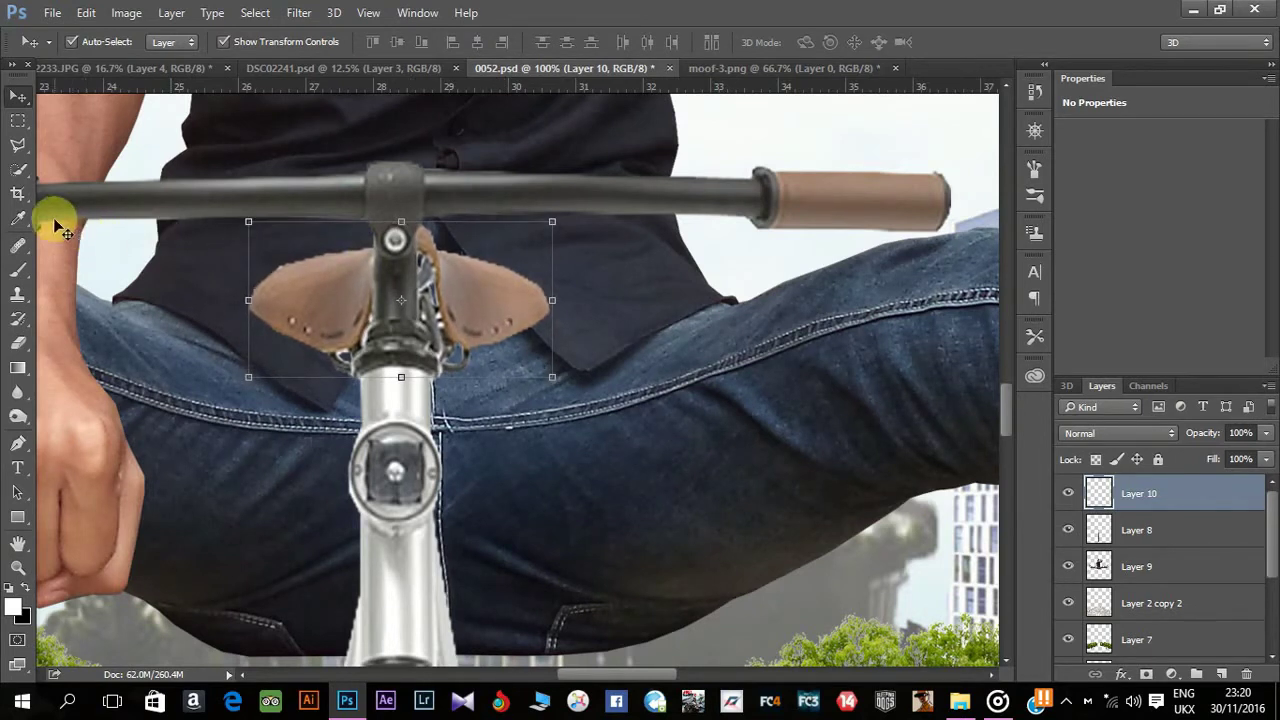
# Try the Magic Wand, make Layer 8 active, and drag the saddle down onto the stem clamp.
pyautogui.rightClick(20, 182)
pyautogui.click(70, 183)
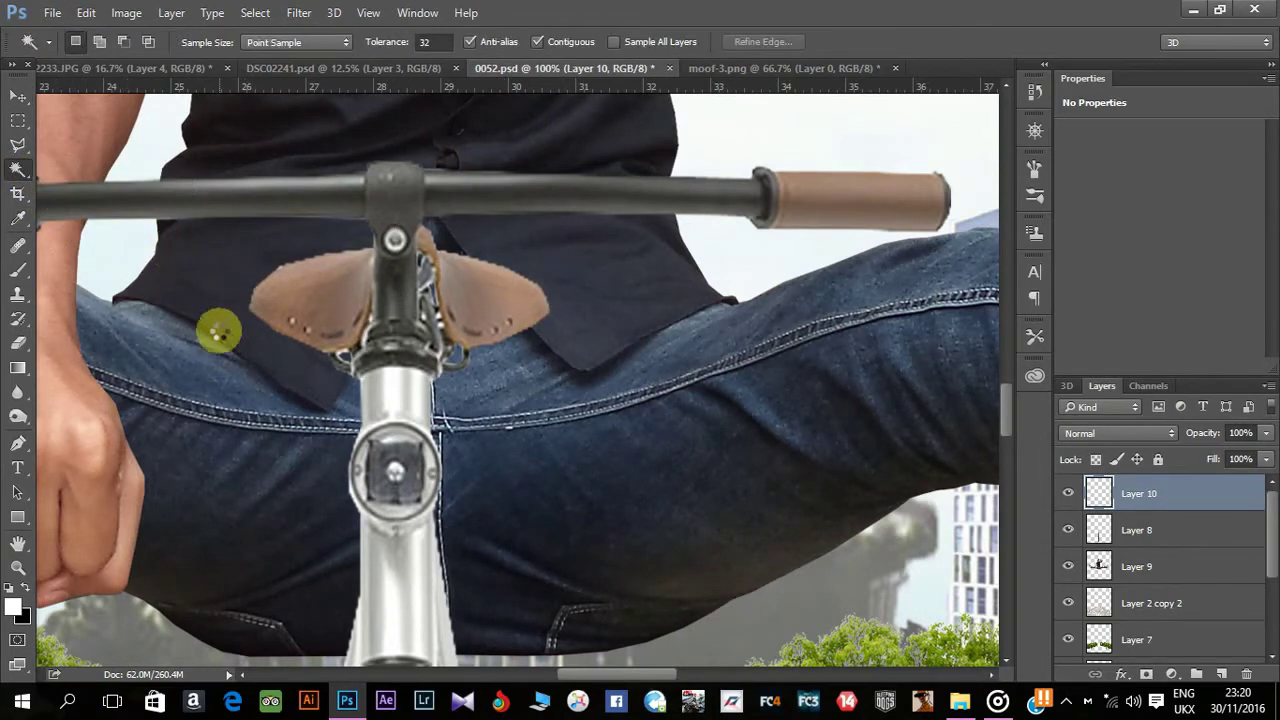
pyautogui.click(255, 12)
pyautogui.click(275, 66)
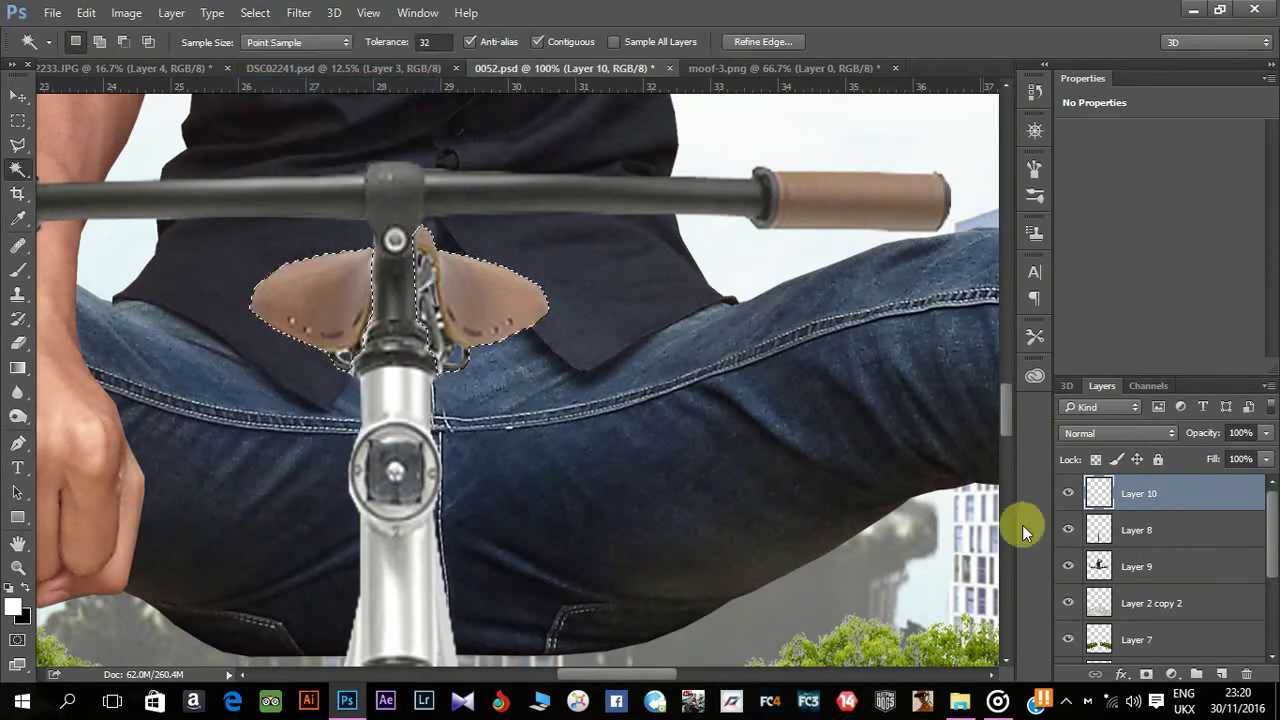
pyautogui.click(1153, 540)
pyautogui.press('v')
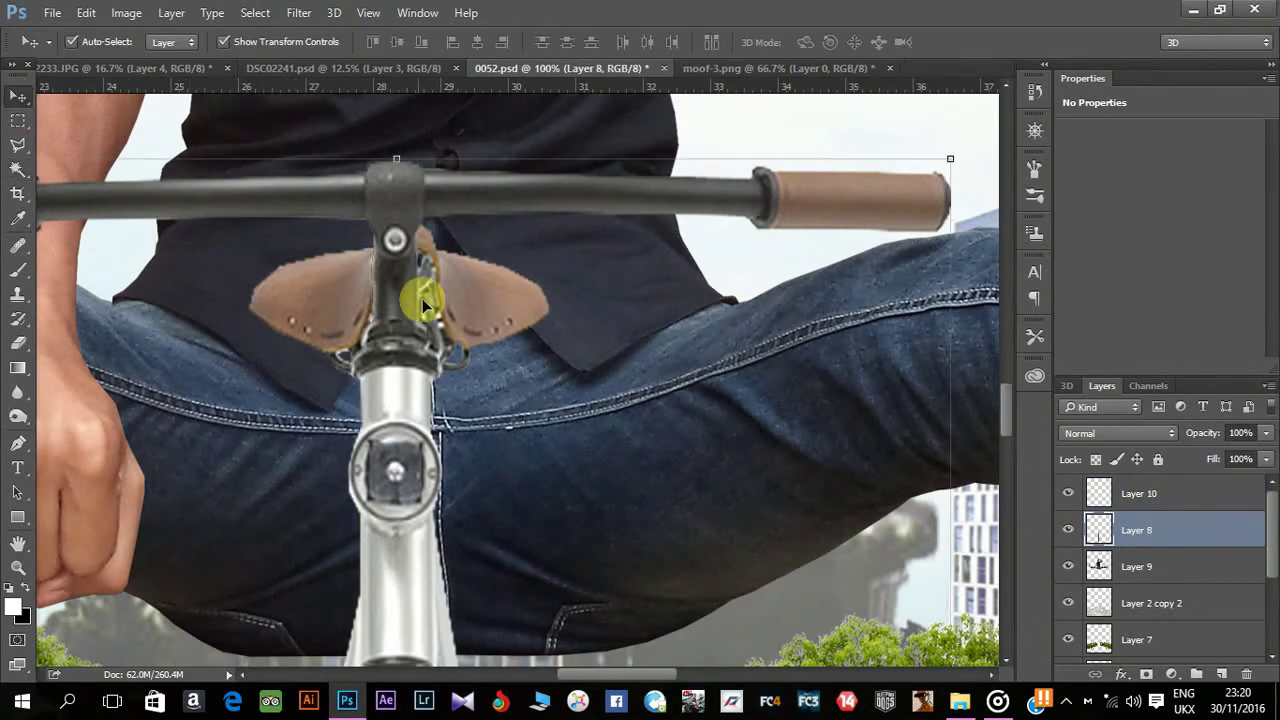
pyautogui.moveTo(423, 294); pyautogui.dragTo(466, 349)
pyautogui.moveTo(621, 427); pyautogui.dragTo(613, 132)
pyautogui.moveTo(478, 192); pyautogui.dragTo(468, 333)
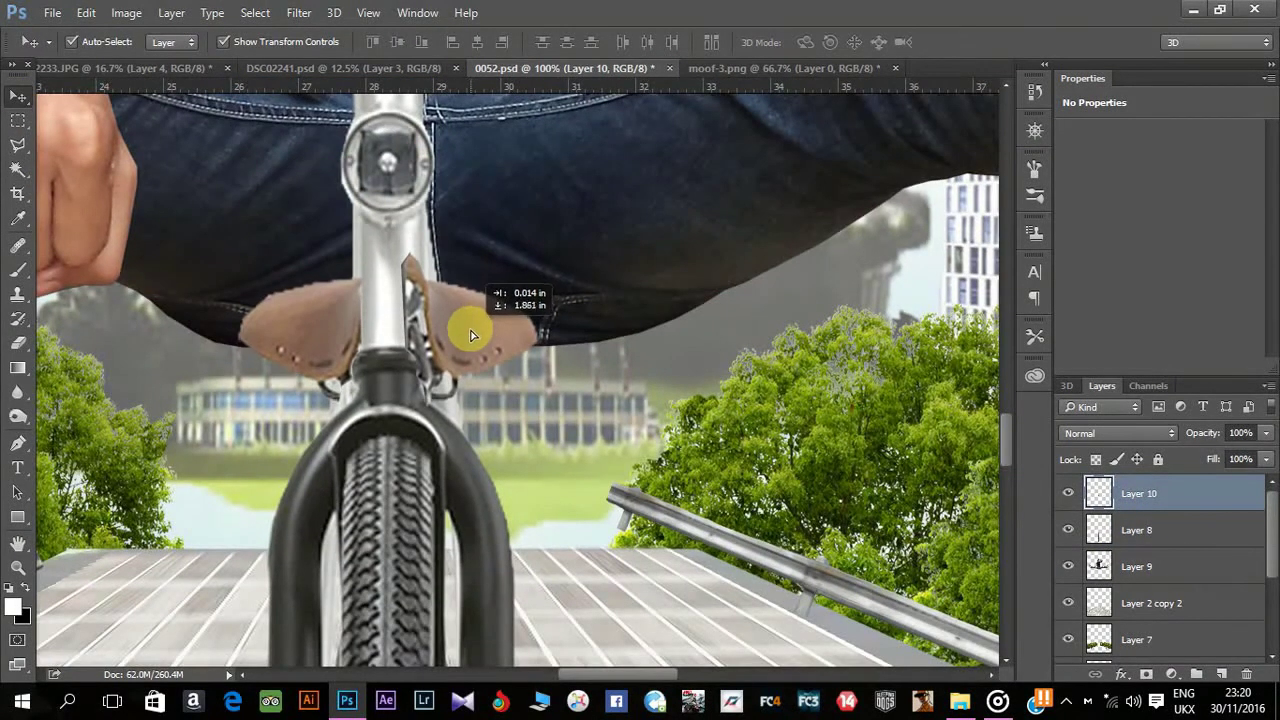
# Move Layer 10 beneath Layer 8 so the saddle sits behind the jeans, then fine-tune it.
pyautogui.moveTo(1171, 500)
pyautogui.mouseDown()
pyautogui.moveTo(1172, 540)
pyautogui.moveTo(1094, 575)
pyautogui.mouseUp()
pyautogui.press('Down')
pyautogui.press('Down')
pyautogui.press('Down')
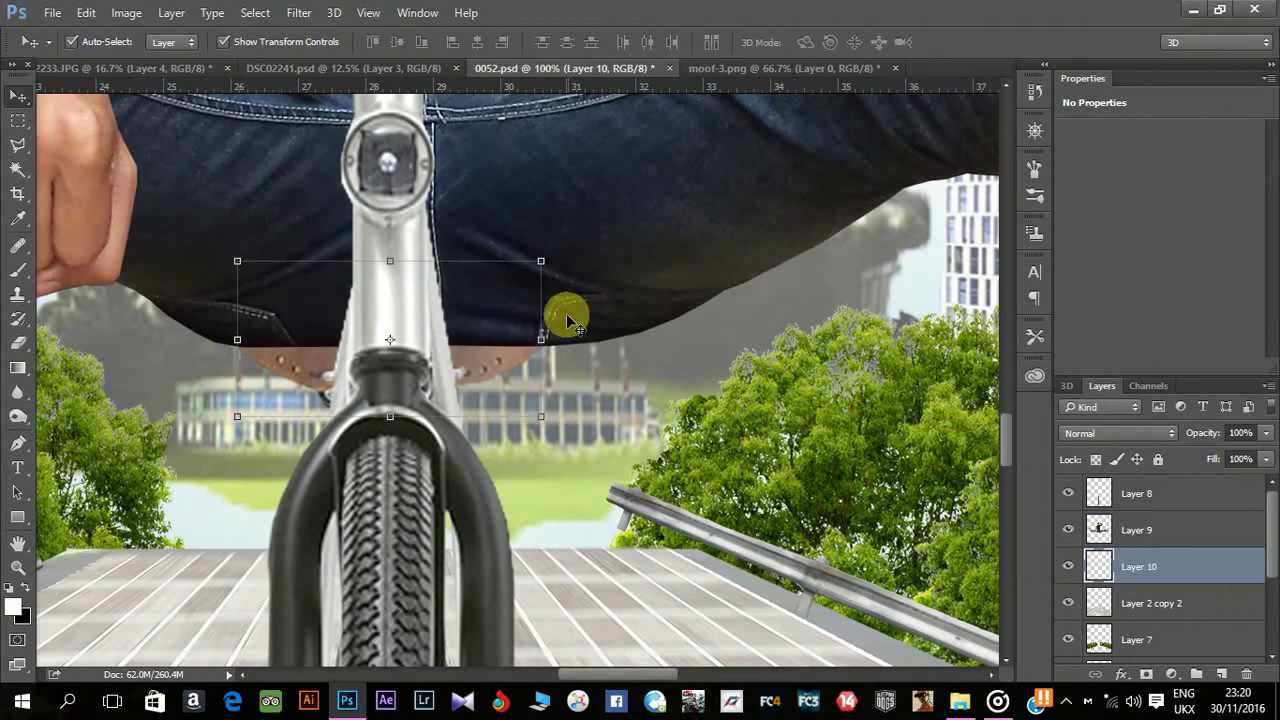
pyautogui.press('Down')
pyautogui.press('Down')
pyautogui.press('Down')
pyautogui.press('Up')
pyautogui.press('Up')
pyautogui.press('Up')
pyautogui.hotkey('ctrl', '-')
pyautogui.hotkey('ctrl', '-')
pyautogui.hotkey('ctrl', '-')
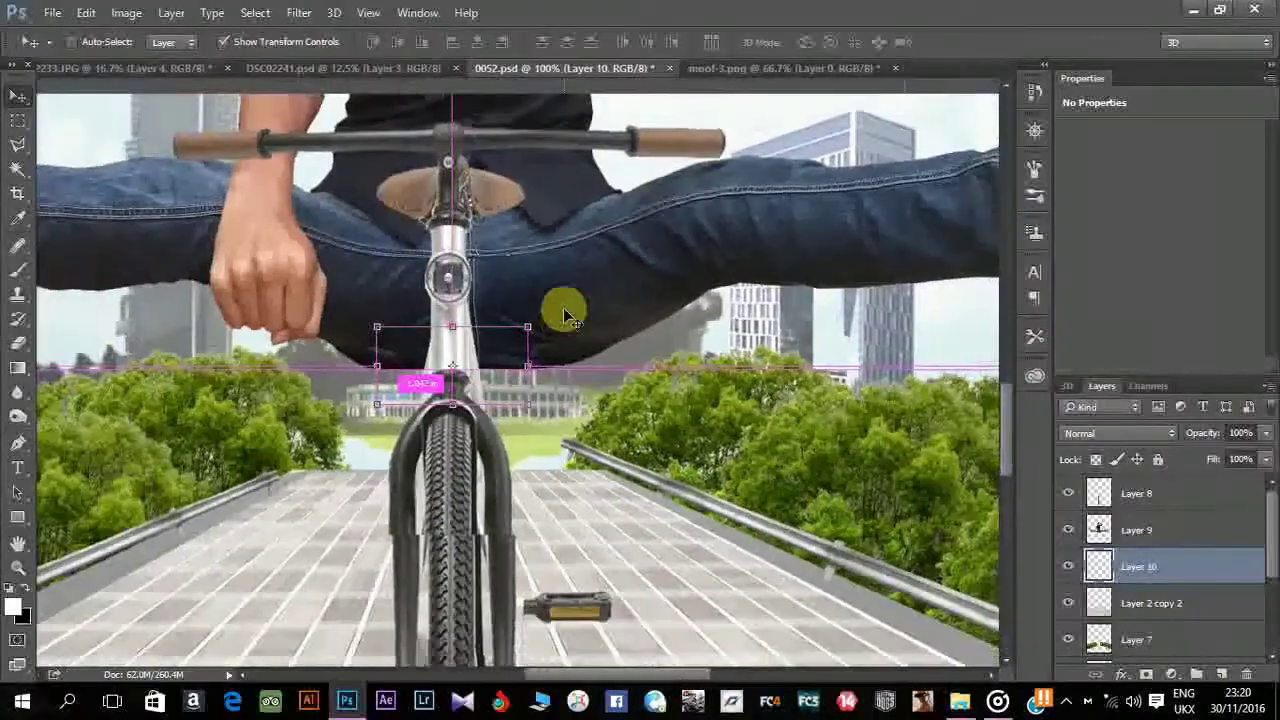
pyautogui.press('Down')
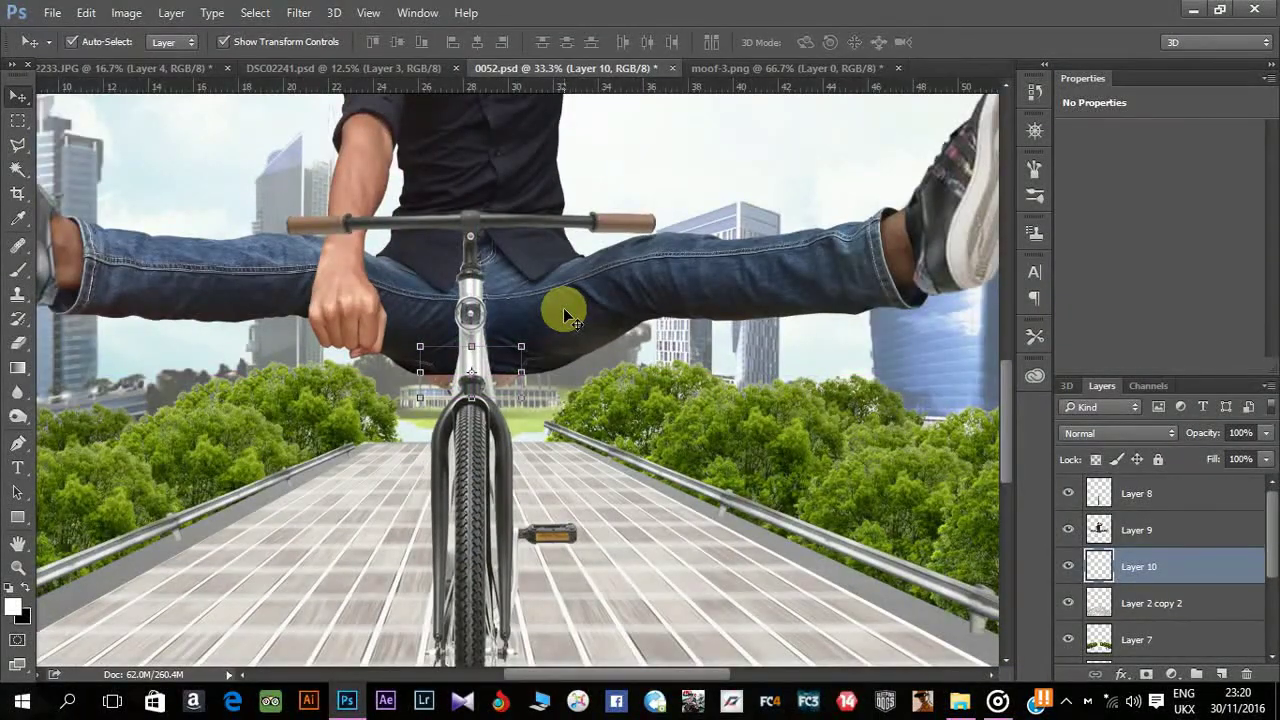
pyautogui.hotkey('ctrl', '+')
pyautogui.hotkey('ctrl', '+')
pyautogui.hotkey('ctrl', '+')
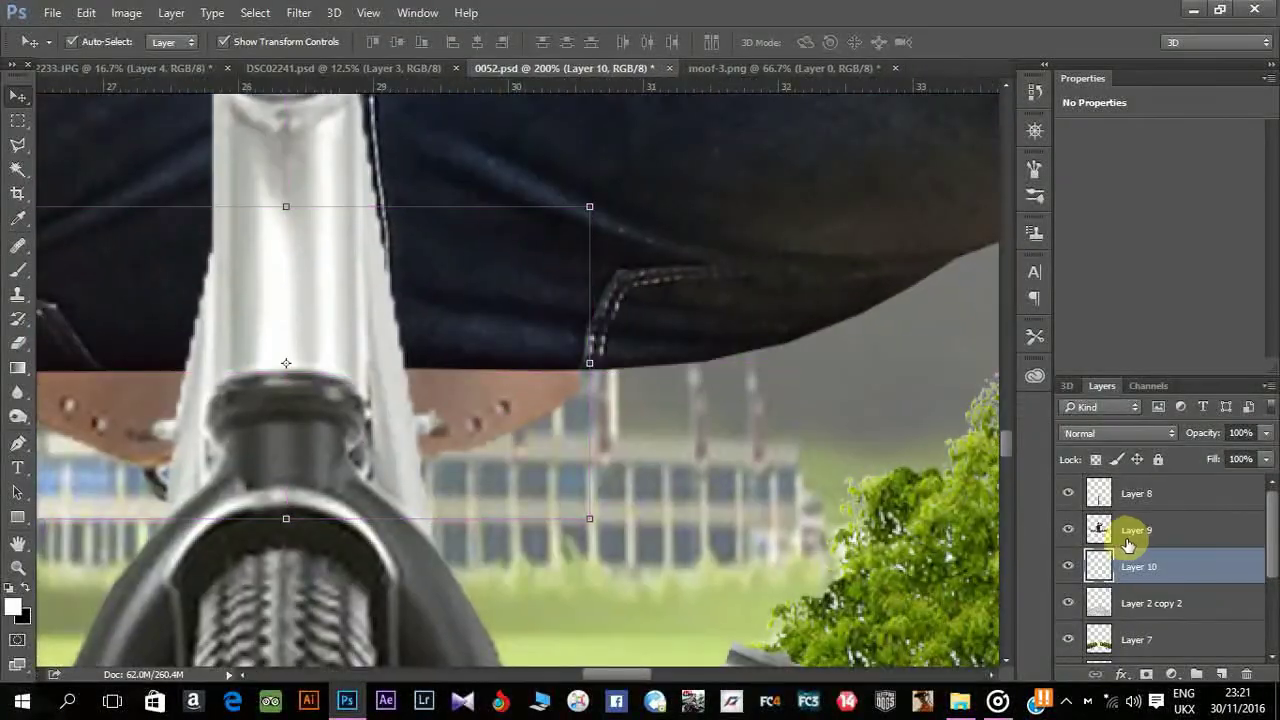
# Set the Burn tool to a 175 brush with Range limited to Shadows.
pyautogui.click(24, 417)
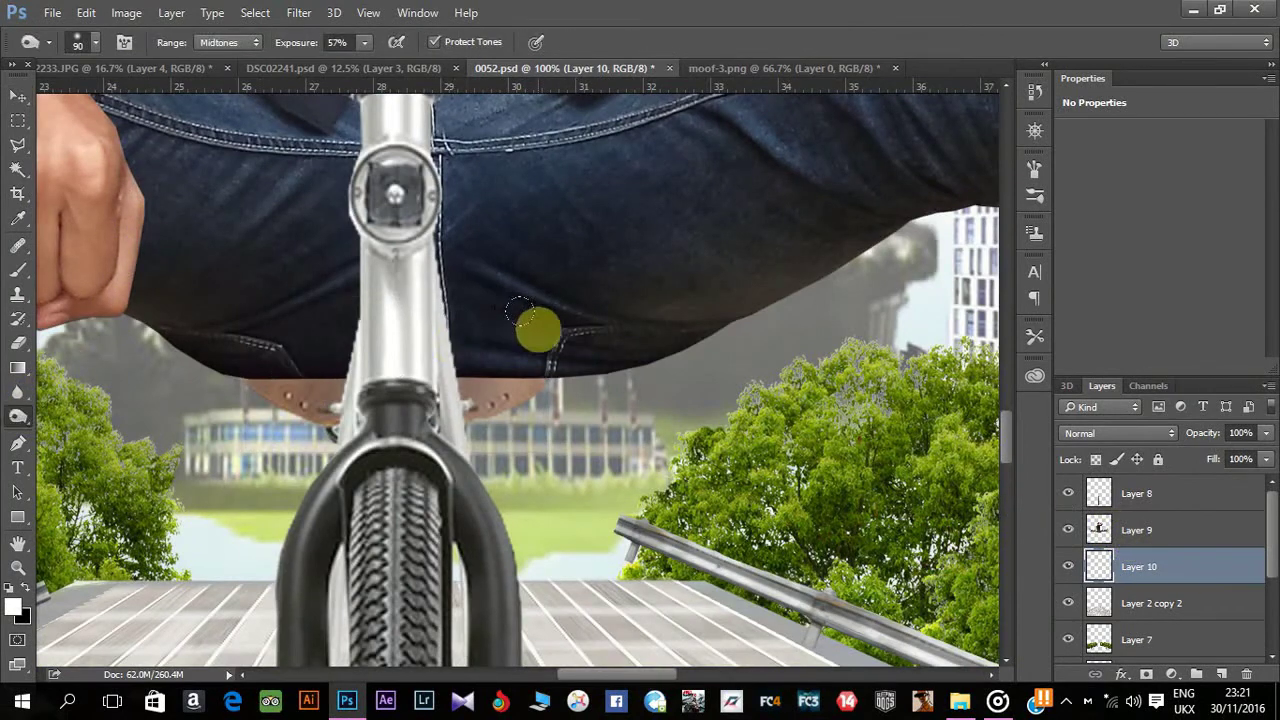
pyautogui.press(']')
pyautogui.press(']')
pyautogui.press(']')
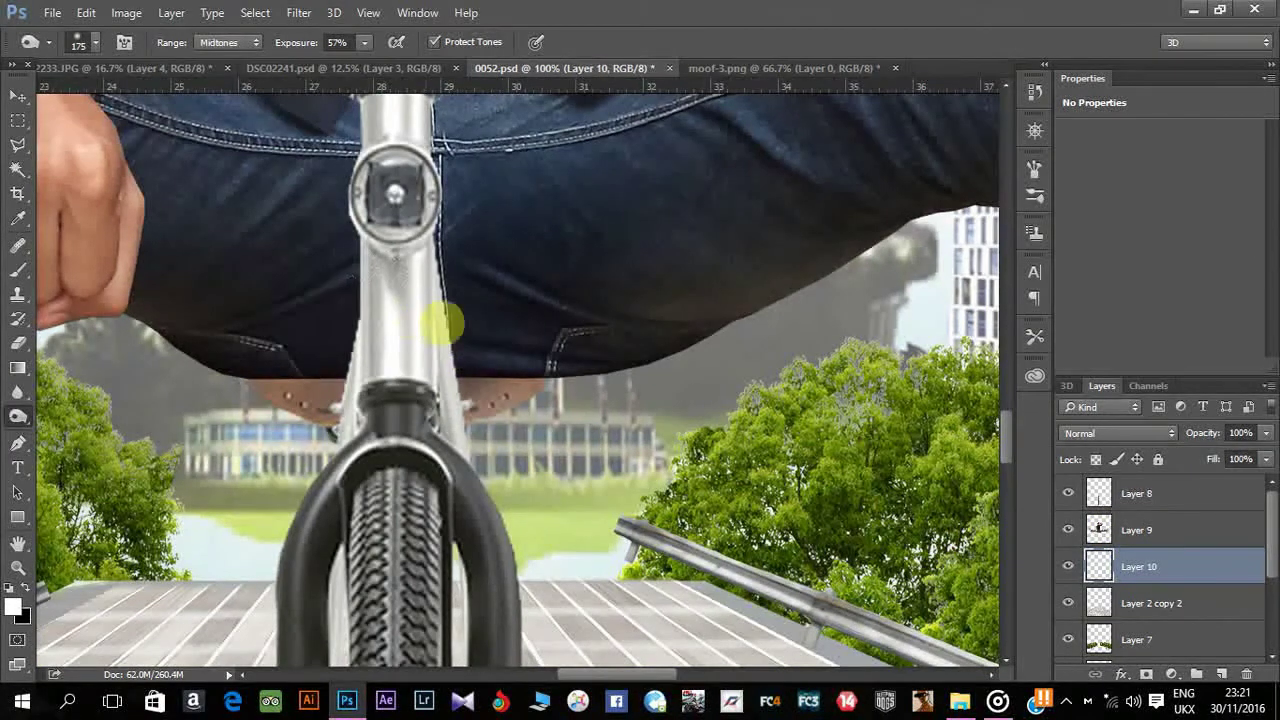
pyautogui.click(229, 42)
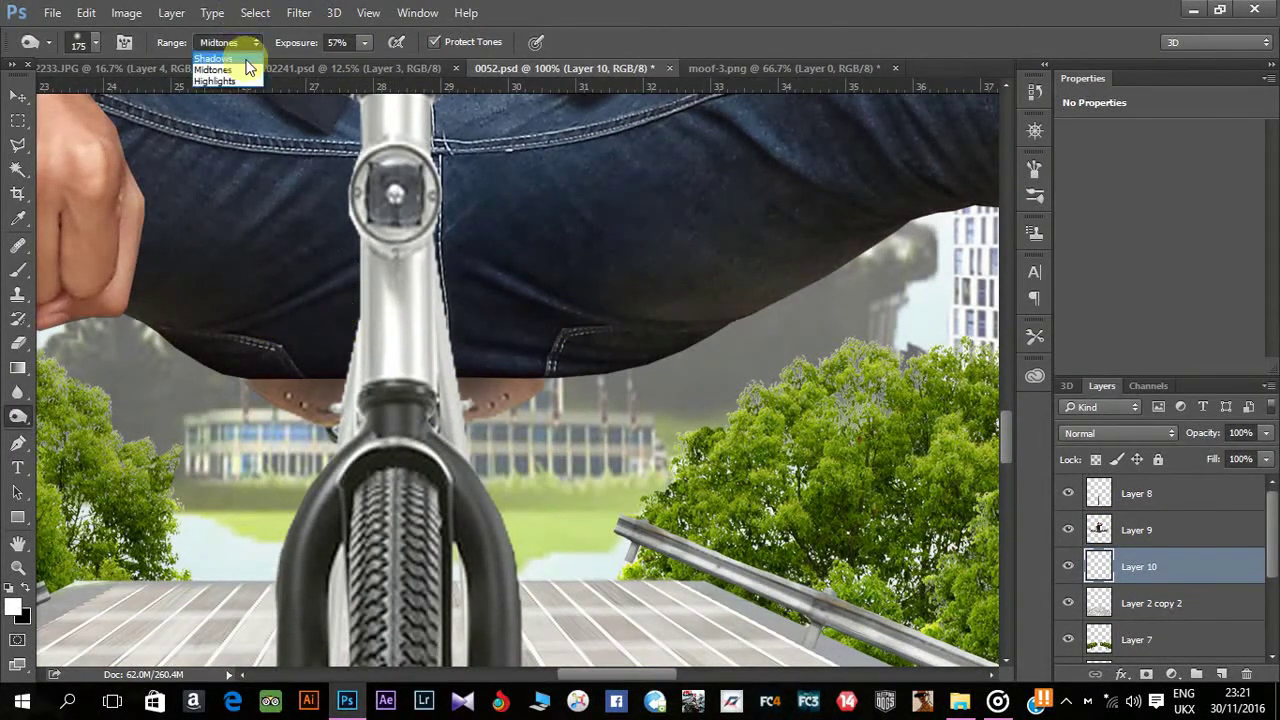
pyautogui.click(225, 50)
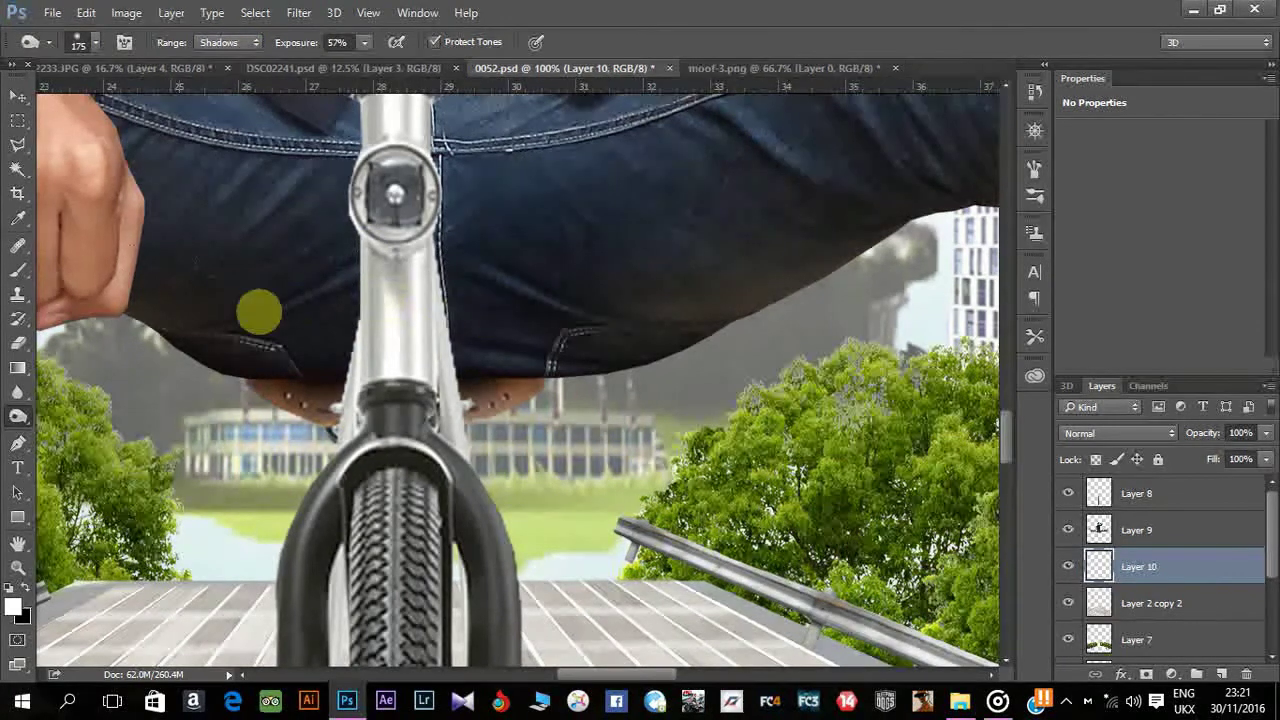
# Zoom out to review the whole rider-and-bike composite, then zoom back in.
pyautogui.hotkey('ctrl', '-')
pyautogui.hotkey('ctrl', '-')
pyautogui.hotkey('ctrl', '-')
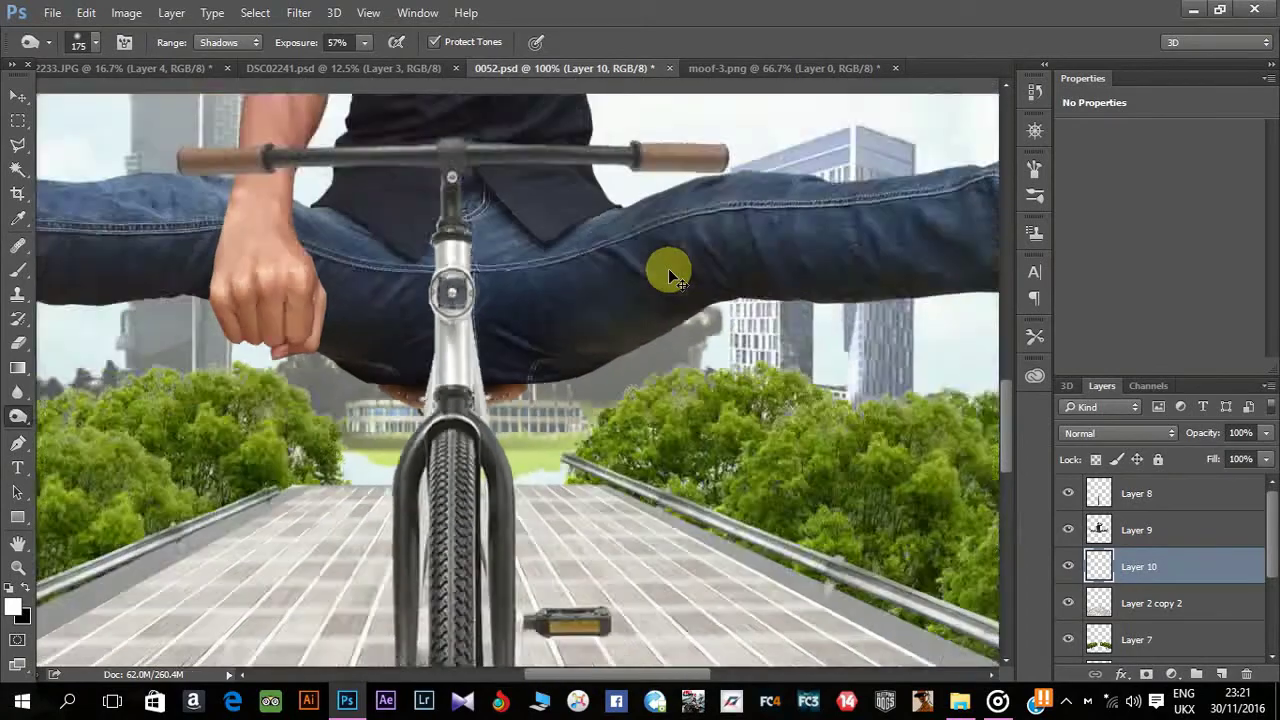
pyautogui.hotkey('ctrl', '-')
pyautogui.hotkey('ctrl', '-')
pyautogui.hotkey('ctrl', '+')
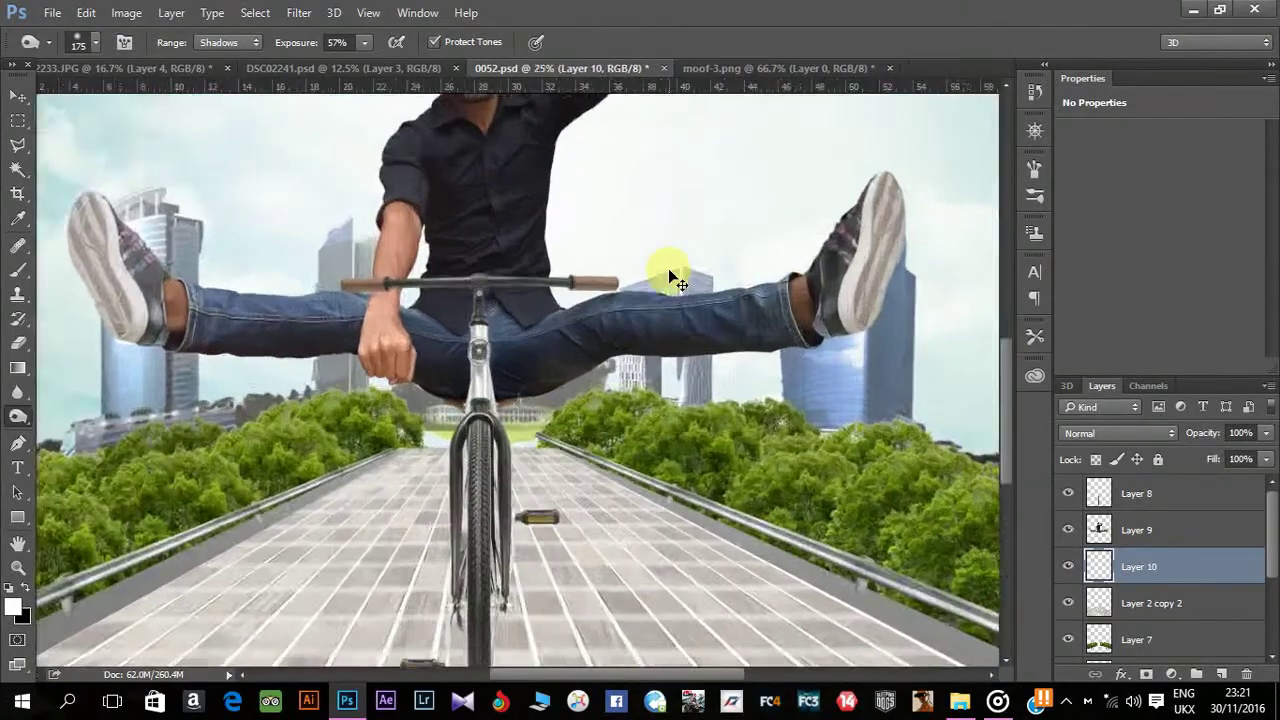
pyautogui.hotkey('ctrl', '+')
pyautogui.hotkey('ctrl', '+')
pyautogui.hotkey('ctrl', '+')
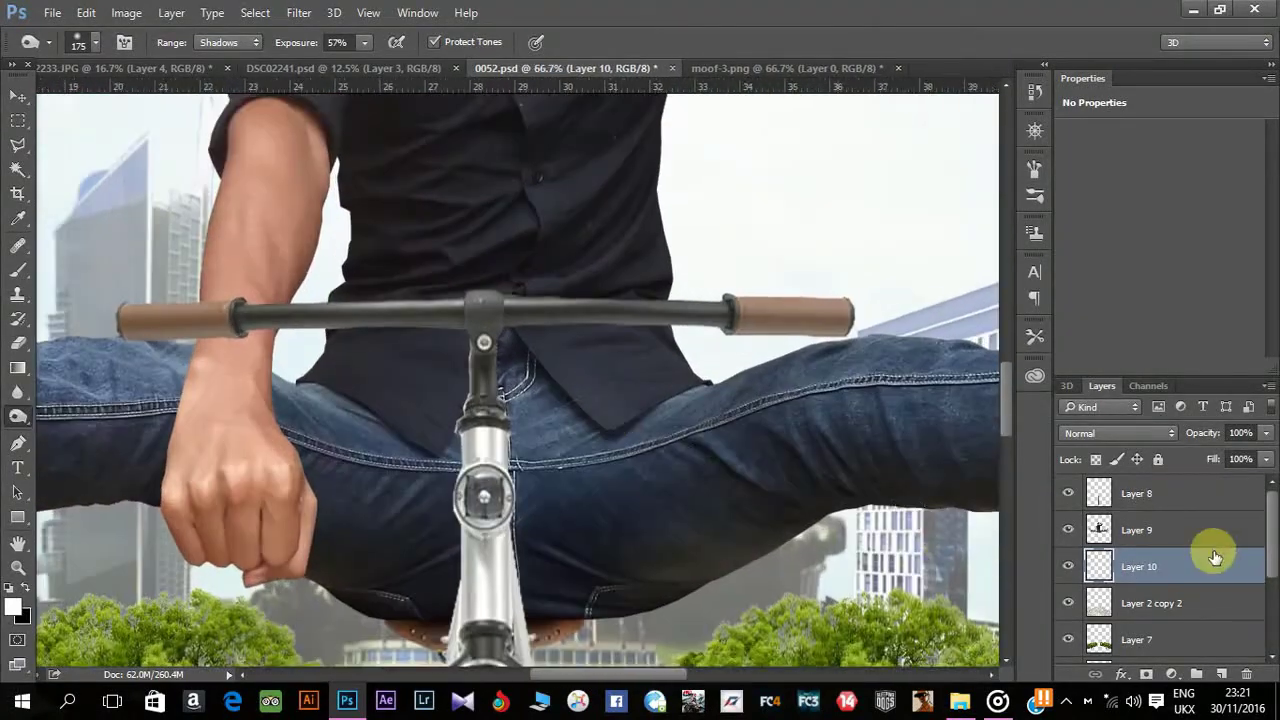
# Marquee the handlebar on Layer 8 and drag it slightly down and right.
pyautogui.click(1137, 497)
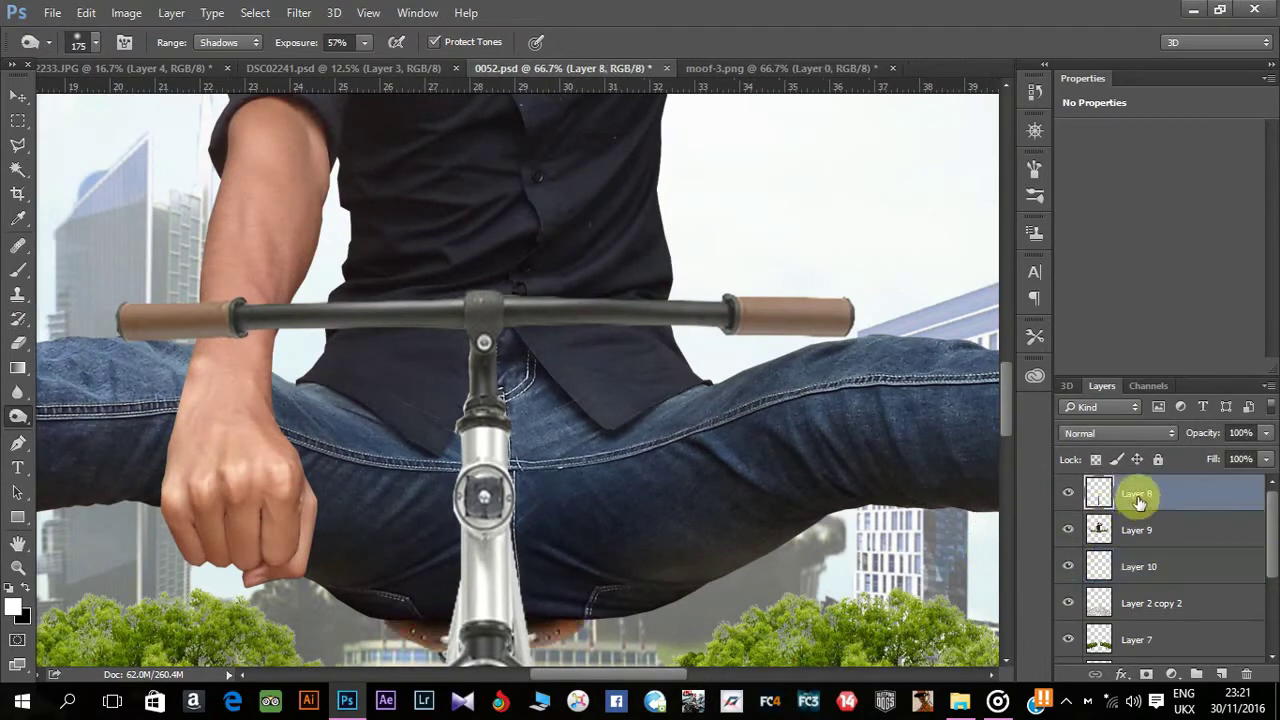
pyautogui.click(18, 122)
pyautogui.moveTo(68, 226); pyautogui.dragTo(856, 485)
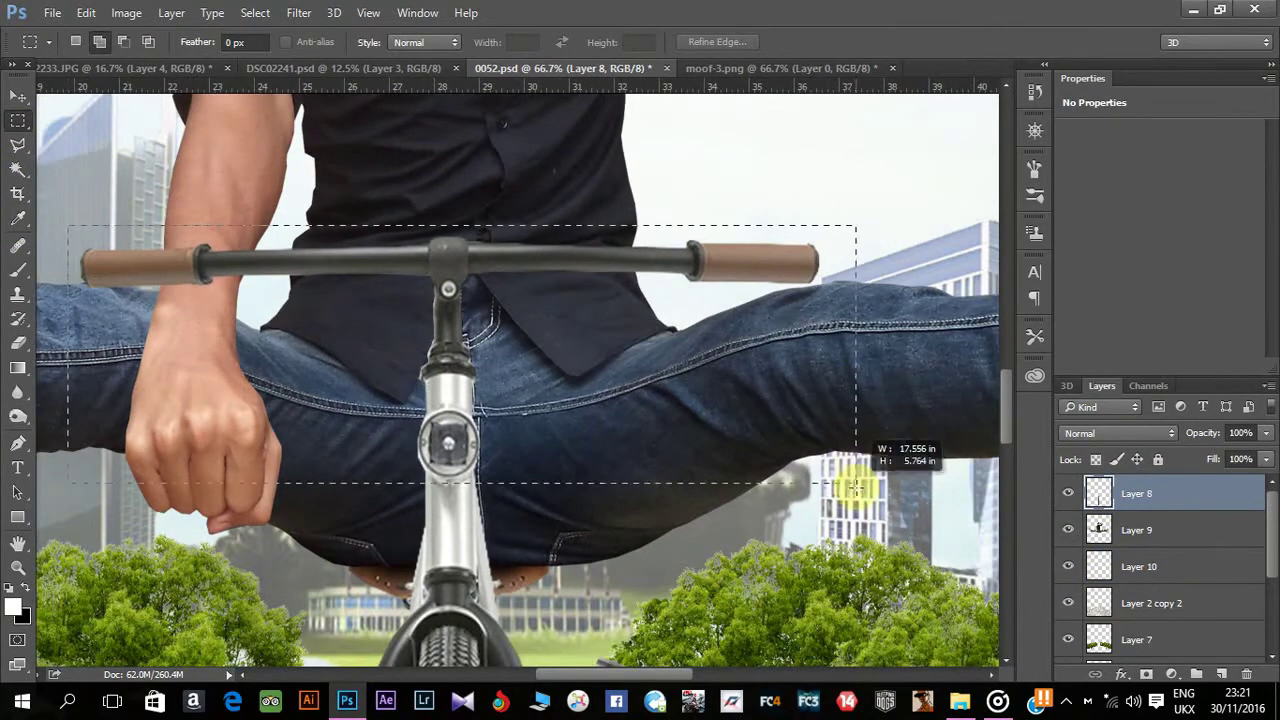
pyautogui.click(18, 96)
pyautogui.click(205, 142)
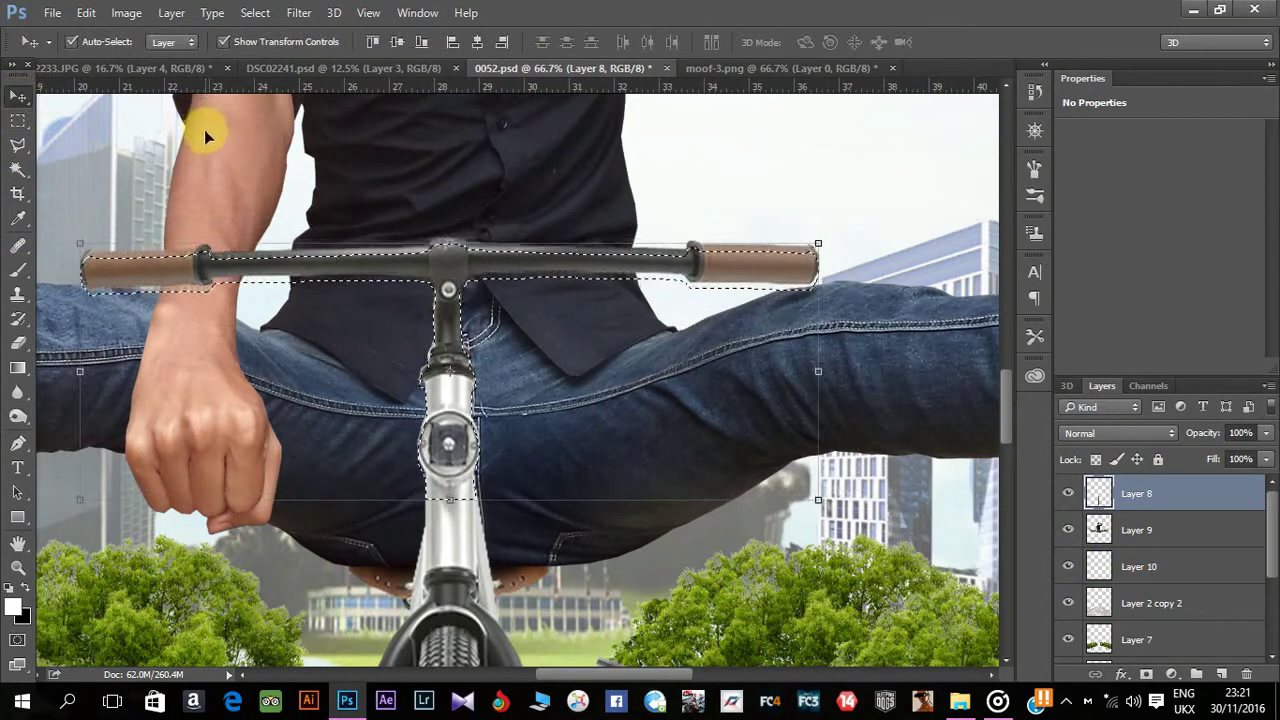
pyautogui.click(383, 281)
pyautogui.moveTo(383, 281)
pyautogui.mouseDown()
pyautogui.moveTo(450, 277)
pyautogui.moveTo(497, 325)
pyautogui.mouseUp()
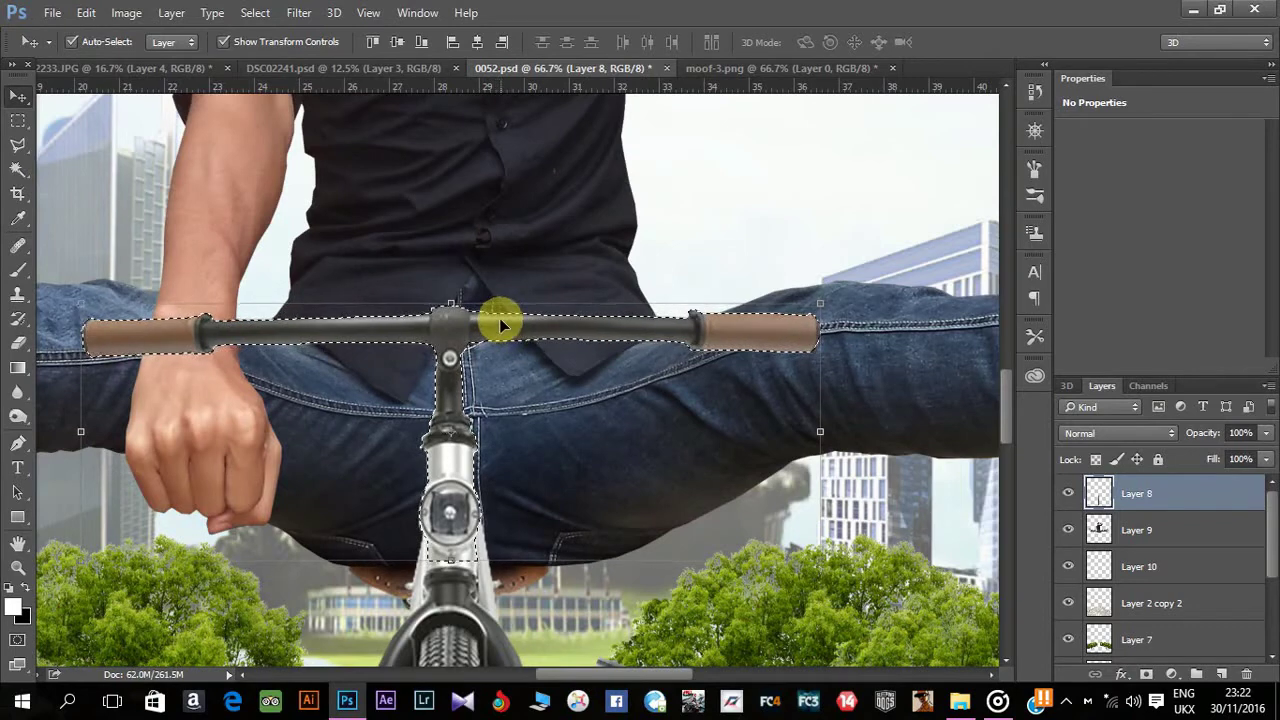
# Reselect the handlebar, nudge it down three steps, and deselect.
pyautogui.click(18, 120)
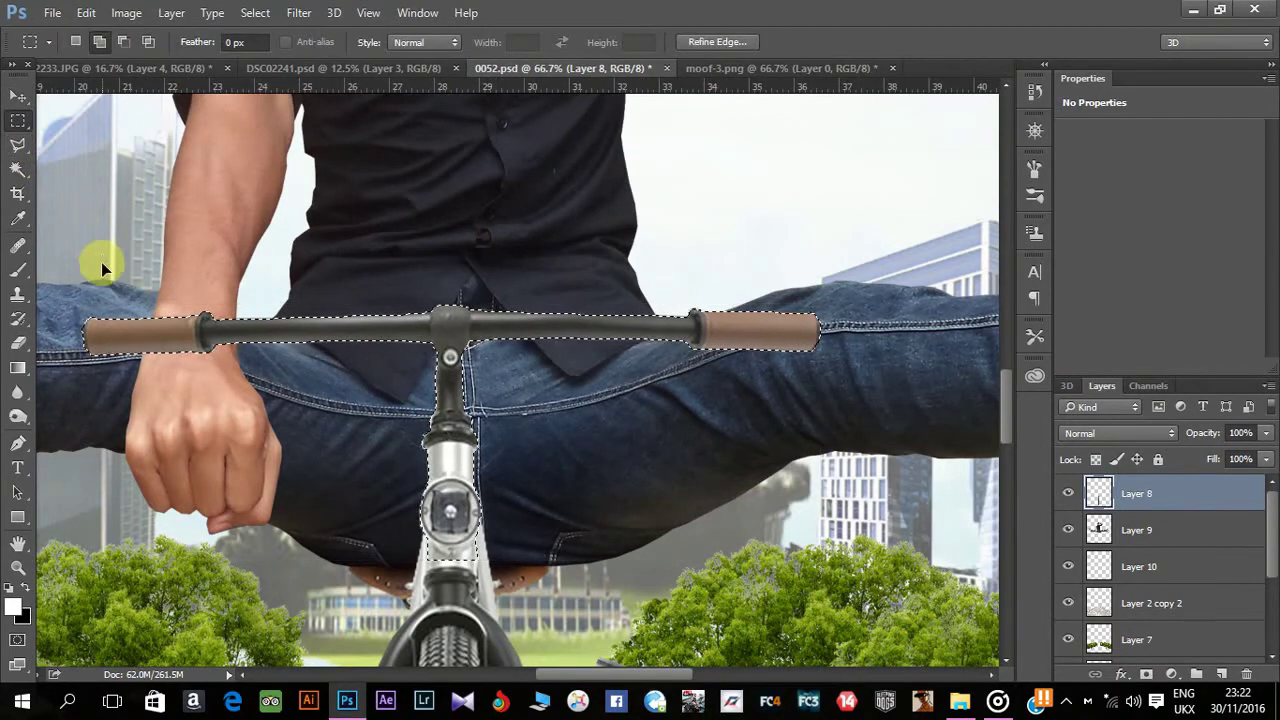
pyautogui.moveTo(58, 283); pyautogui.dragTo(851, 449)
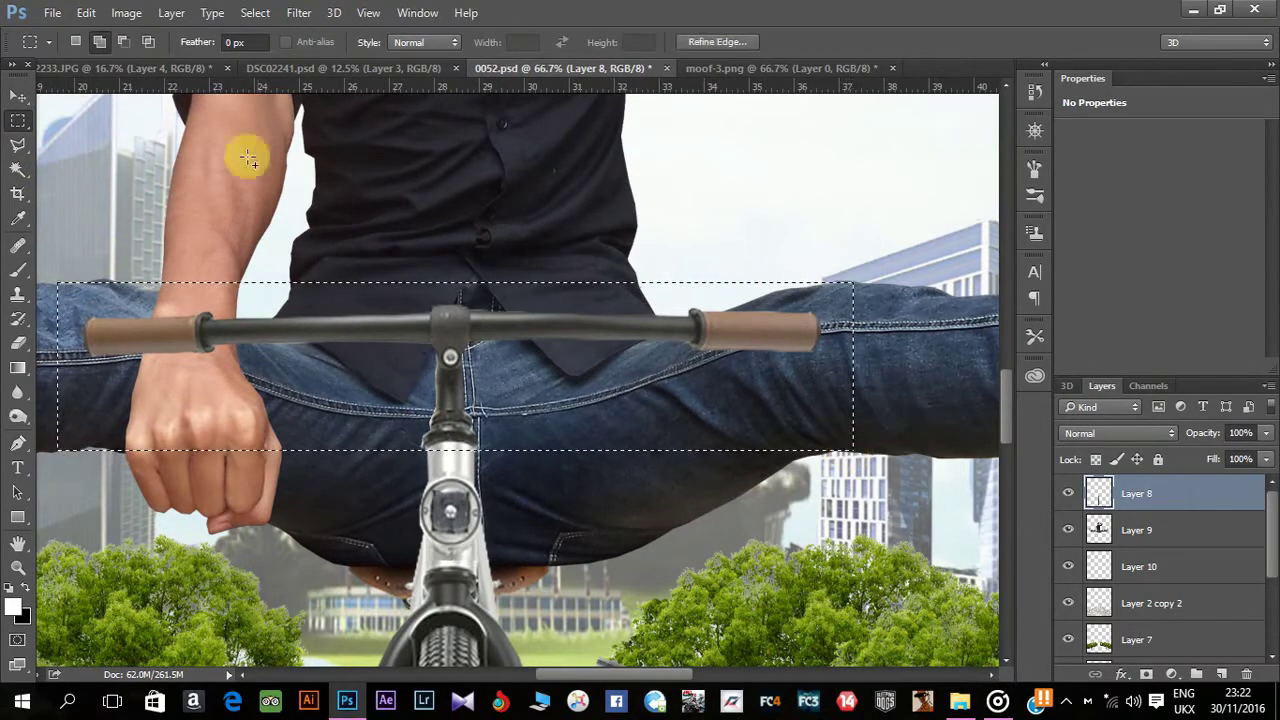
pyautogui.click(18, 95)
pyautogui.press('Down')
pyautogui.press('Down')
pyautogui.press('Down')
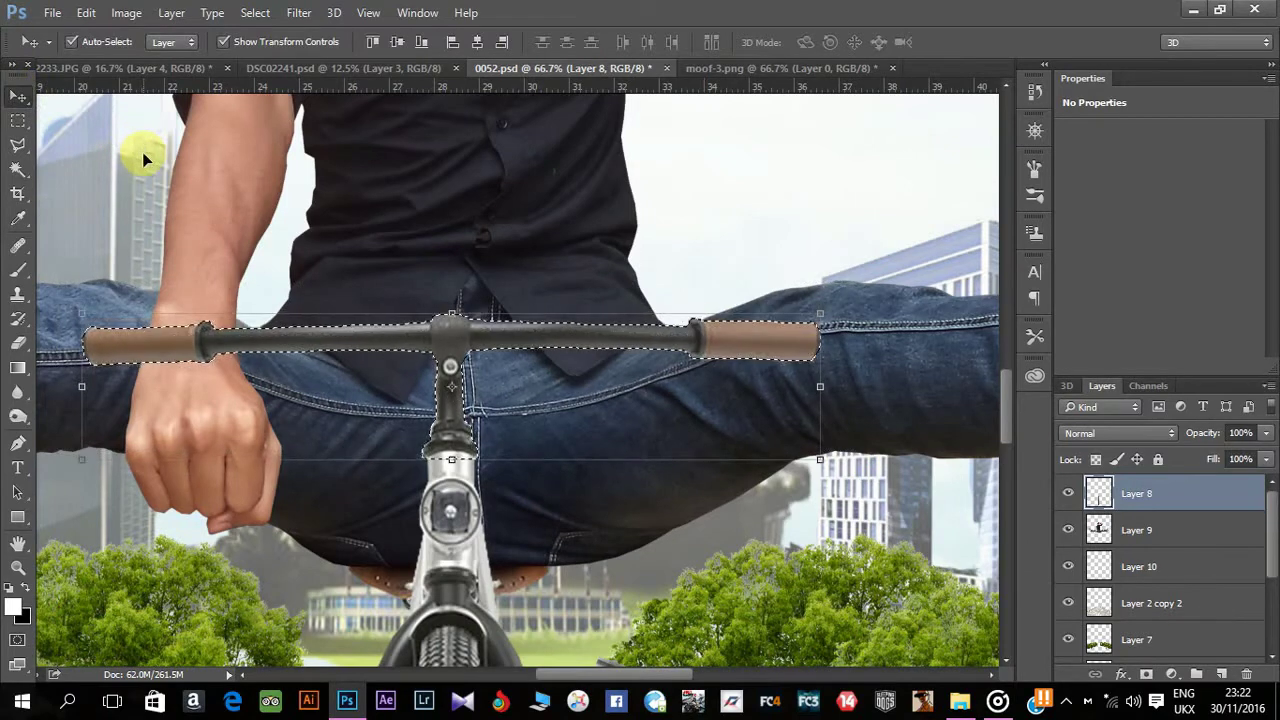
pyautogui.press('Down')
pyautogui.press('Down')
pyautogui.press('Down')
pyautogui.press('Down')
pyautogui.press('Down')
pyautogui.press('Down')
pyautogui.press('Down')
pyautogui.press('Down')
pyautogui.press('Down')
pyautogui.press('Down')
pyautogui.press('Down')
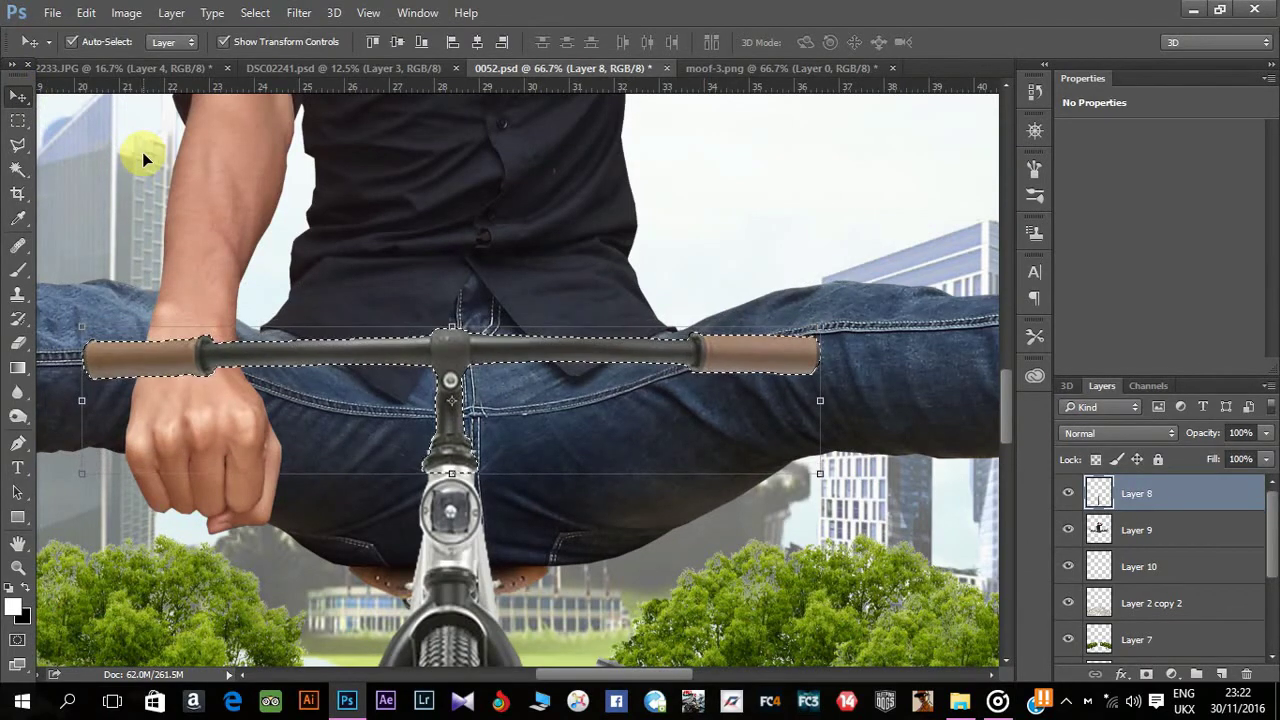
pyautogui.press('Down')
pyautogui.press('Down')
pyautogui.press('Down')
pyautogui.press('Down')
pyautogui.press('Down')
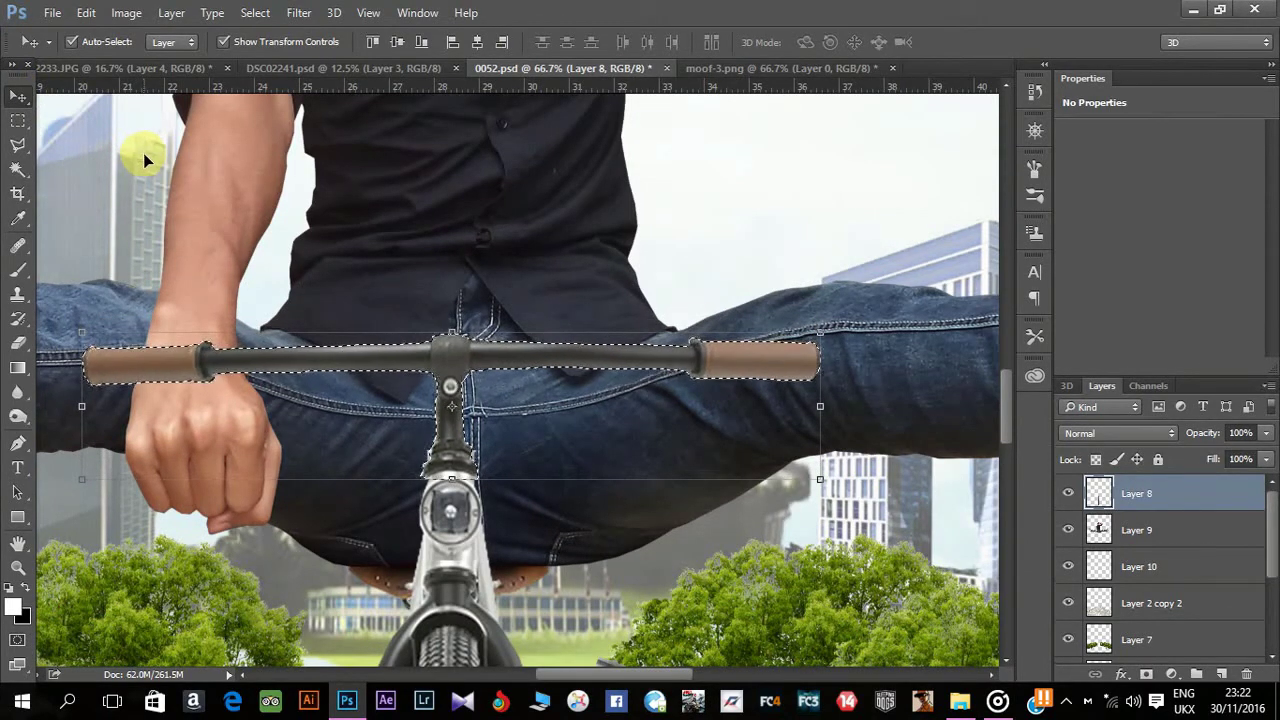
pyautogui.hotkey('ctrl', 'd')
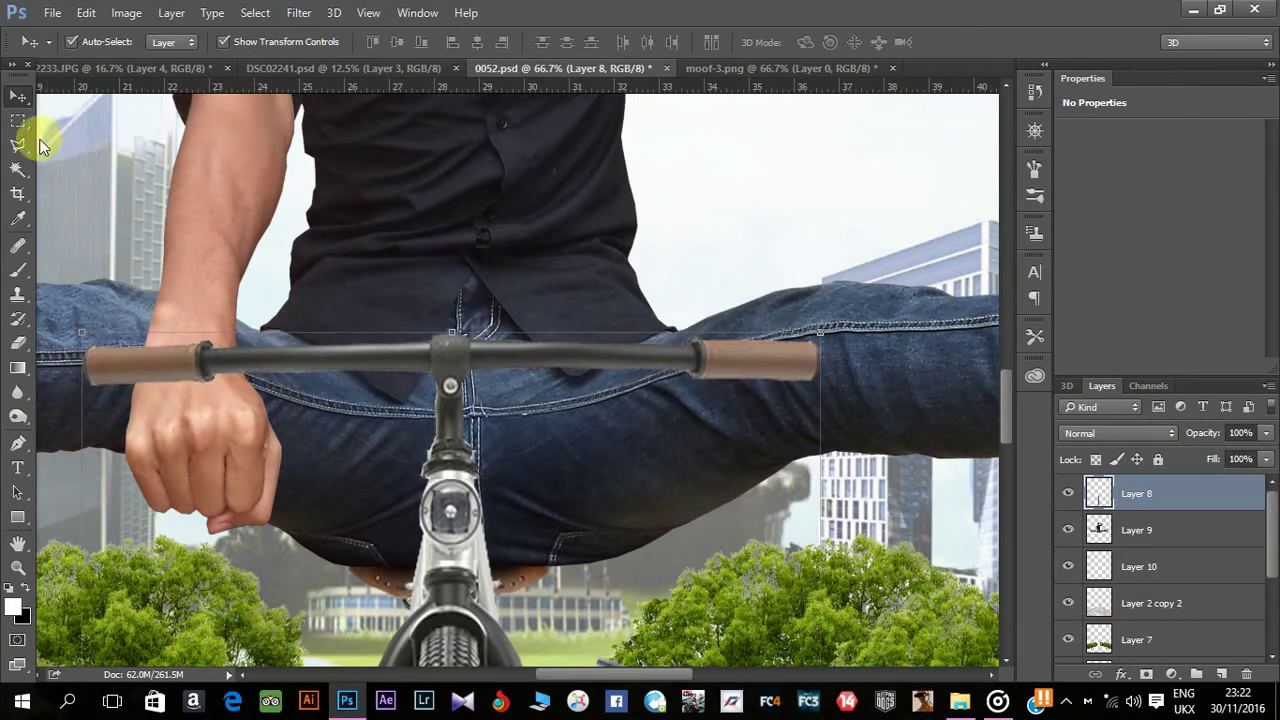
# Select the handlebar bar strip, push it further down, and fit the whole image on screen.
pyautogui.click(18, 120)
pyautogui.moveTo(58, 322); pyautogui.dragTo(849, 397)
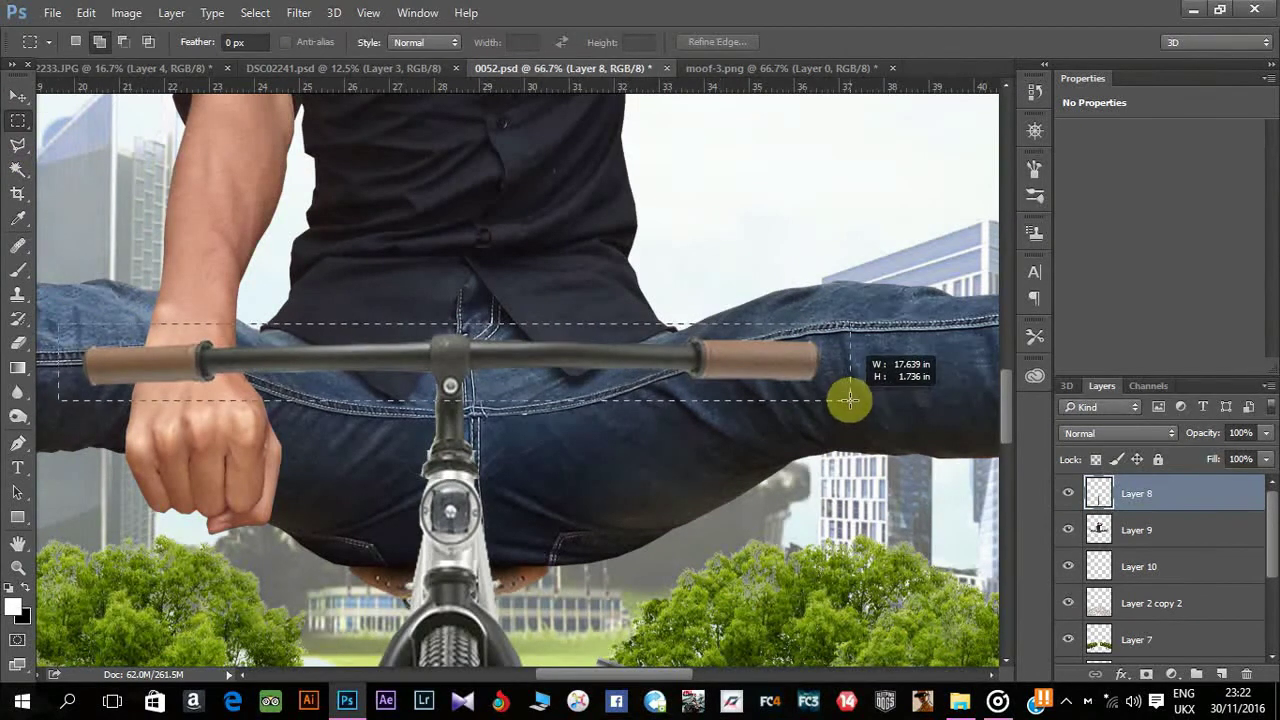
pyautogui.click(18, 95)
pyautogui.hotkey('shift', 'Down')
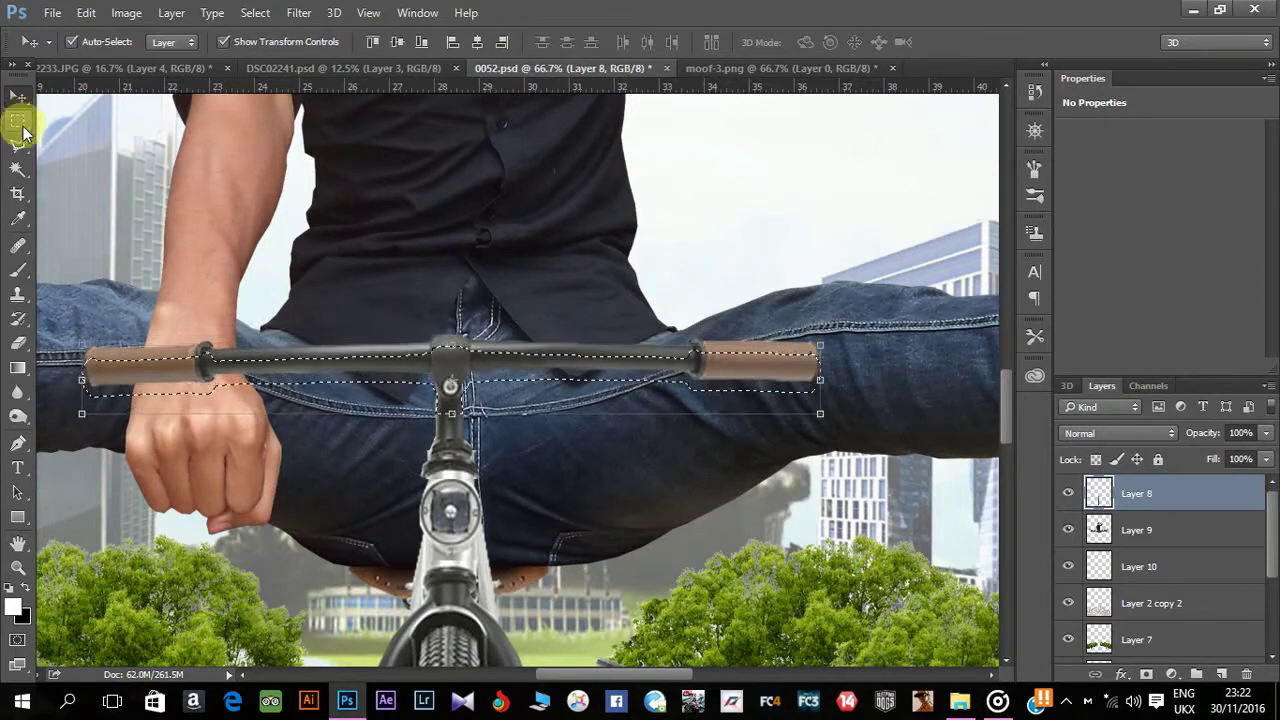
pyautogui.hotkey('shift', 'Down')
pyautogui.hotkey('shift', 'Down')
pyautogui.hotkey('shift', 'Down')
pyautogui.press('Down')
pyautogui.press('Down')
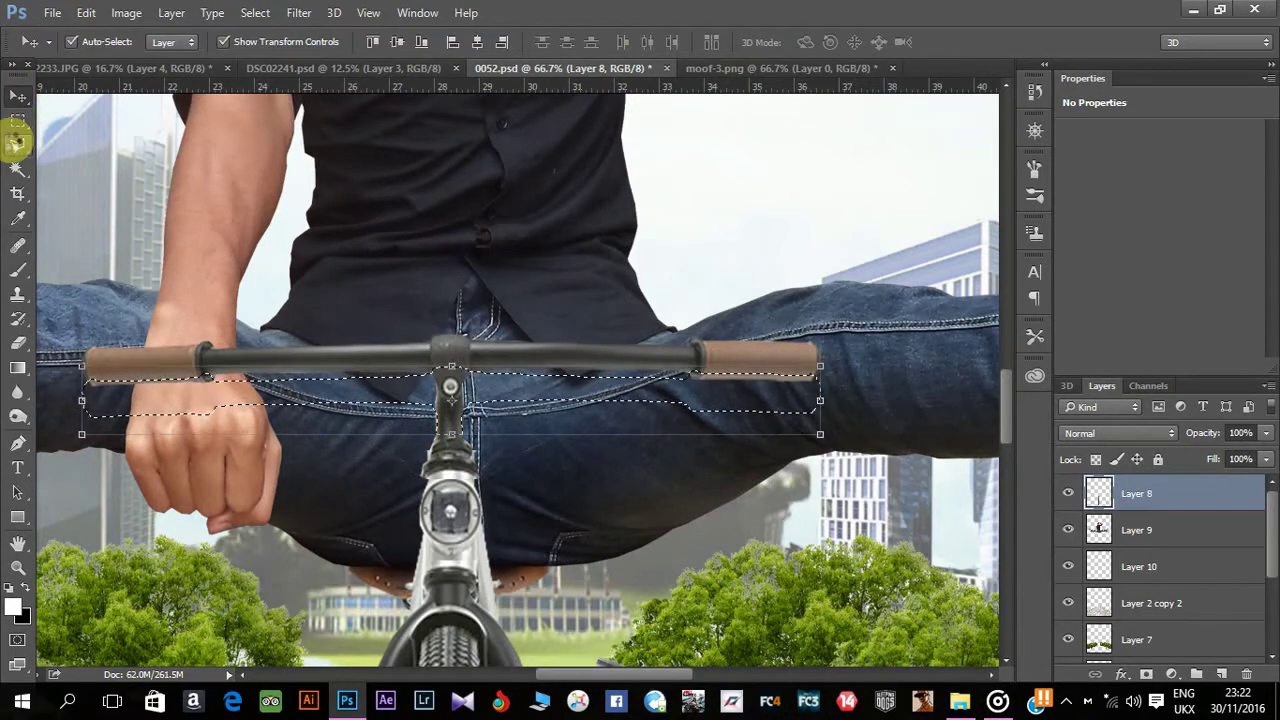
pyautogui.press('Down')
pyautogui.press('Down')
pyautogui.press('Down')
pyautogui.press('Down')
pyautogui.press('Down')
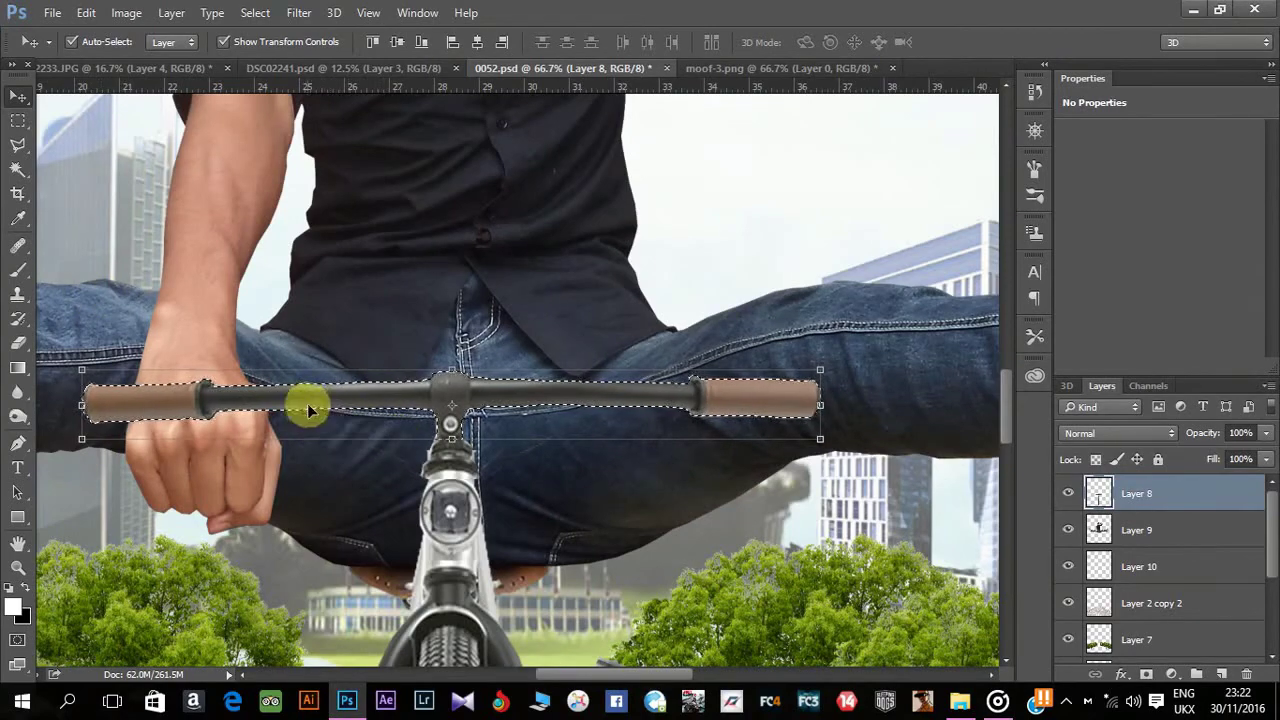
pyautogui.scroll(-1, 318, 410)
pyautogui.scroll(-1, 320, 406)
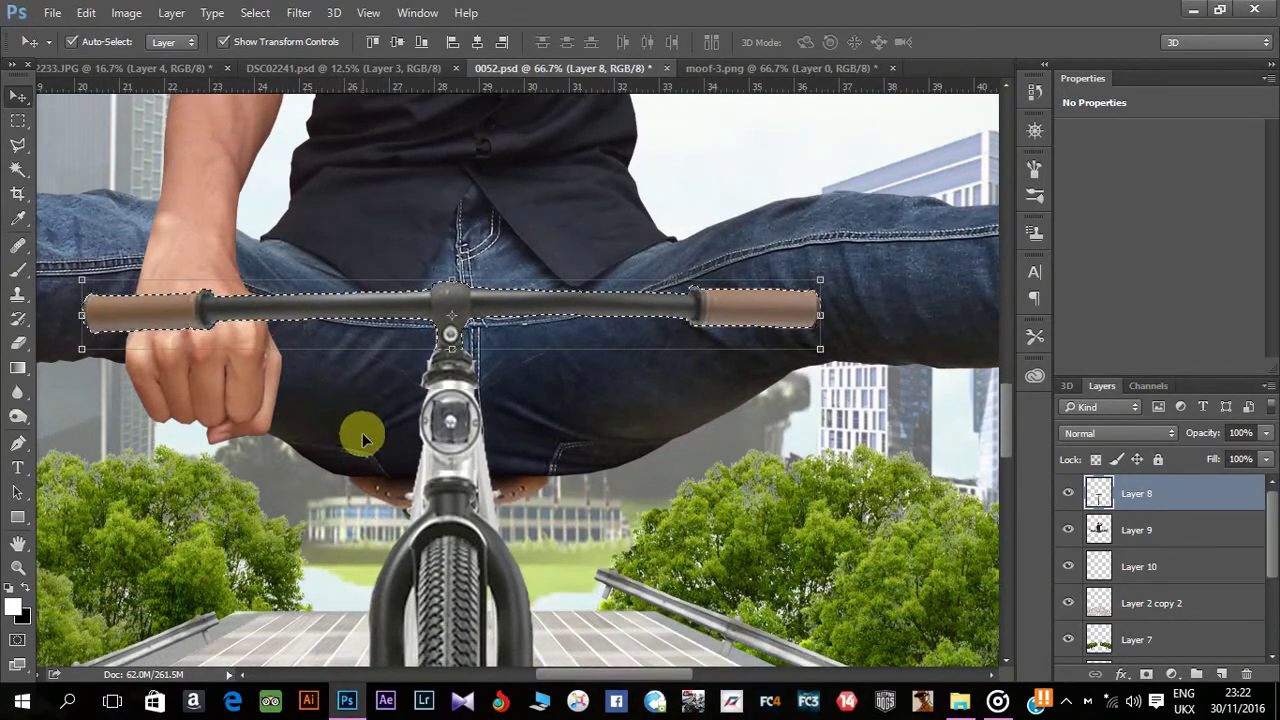
pyautogui.scroll(-1, 358, 430)
pyautogui.scroll(-1, 362, 423)
pyautogui.hotkey('ctrl', '0')
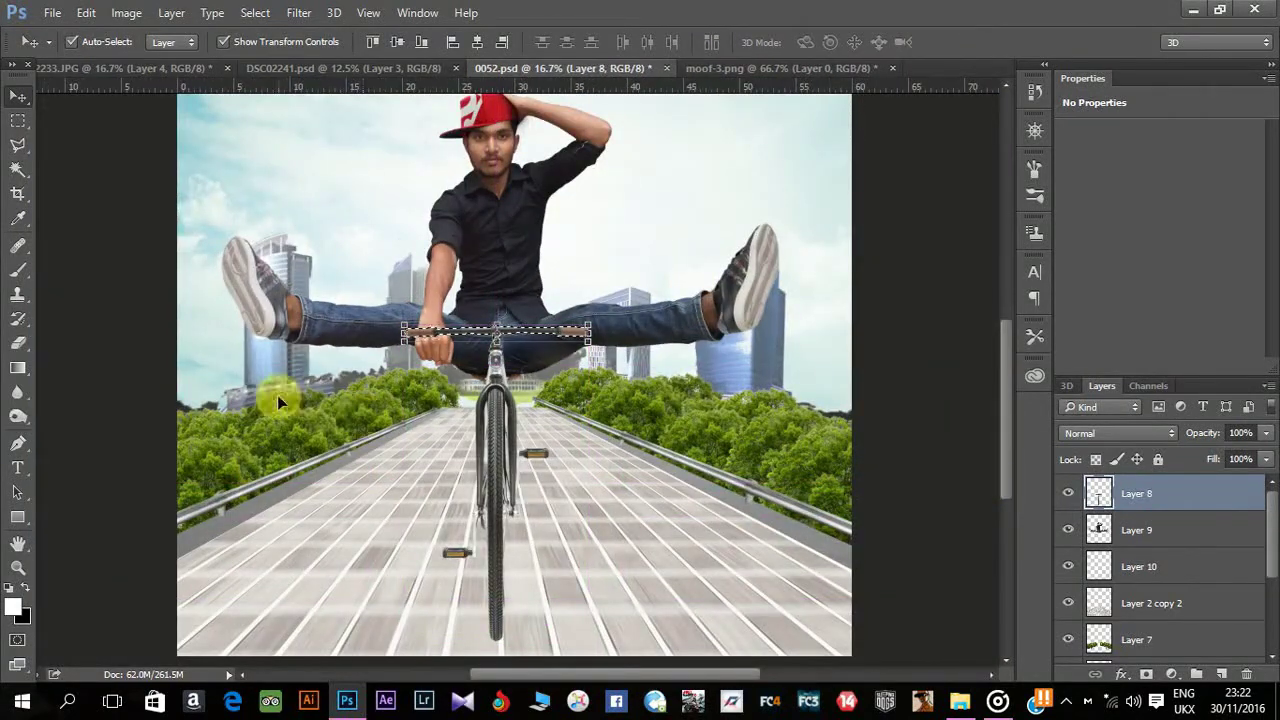
# Shorten the wheel section to 96.61% height and nudge the bicycle slightly down.
pyautogui.click(18, 120)
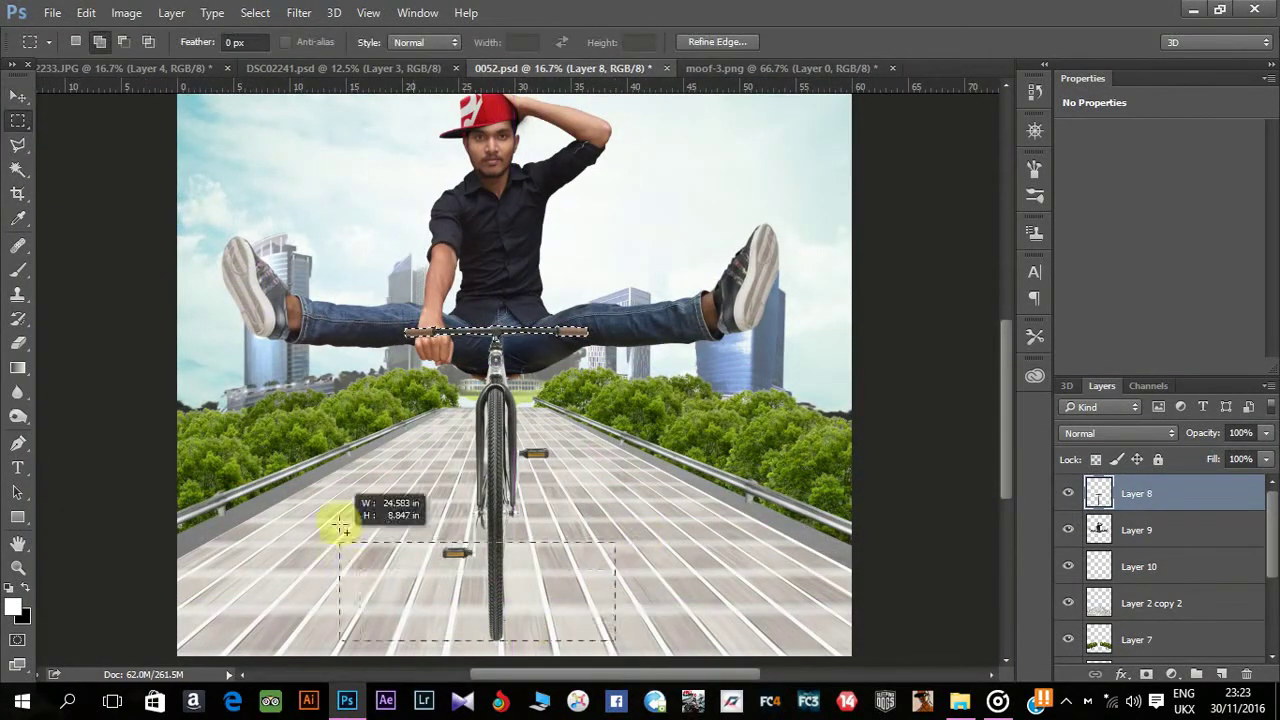
pyautogui.moveTo(363, 385)
pyautogui.mouseDown()
pyautogui.moveTo(605, 643)
pyautogui.moveTo(359, 373)
pyautogui.mouseUp()
pyautogui.press('v')
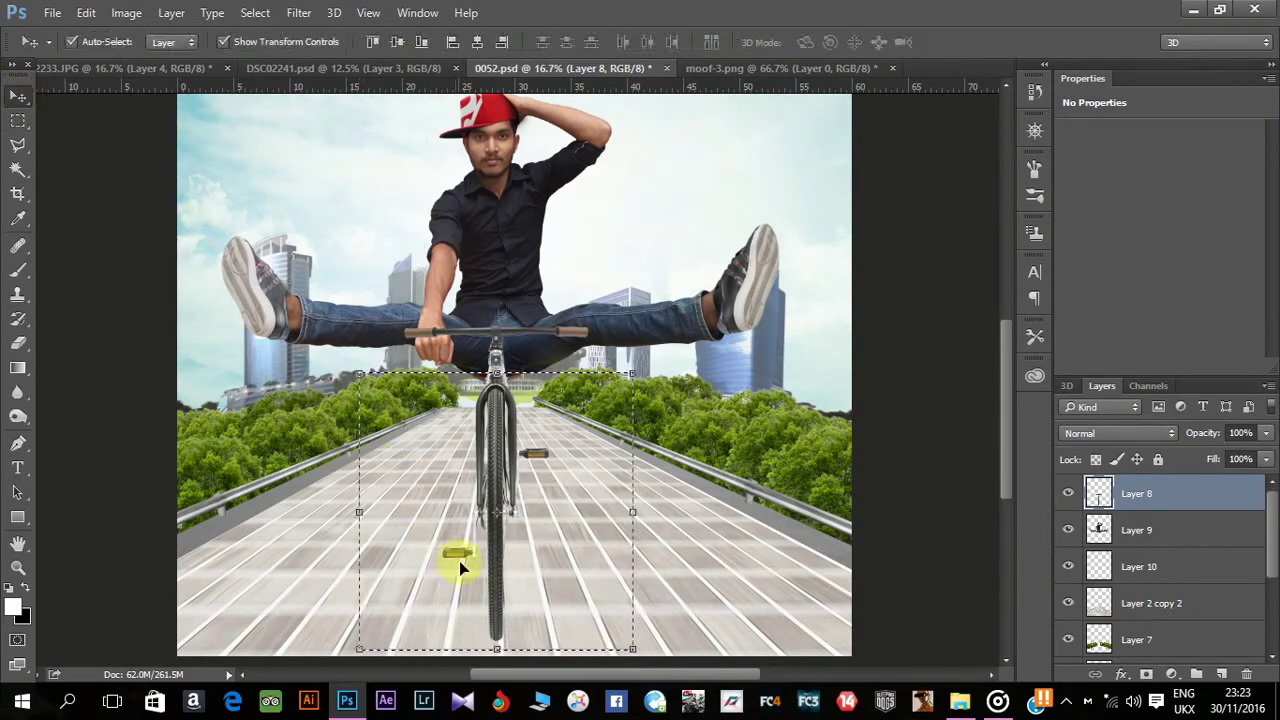
pyautogui.moveTo(497, 643); pyautogui.dragTo(495, 636)
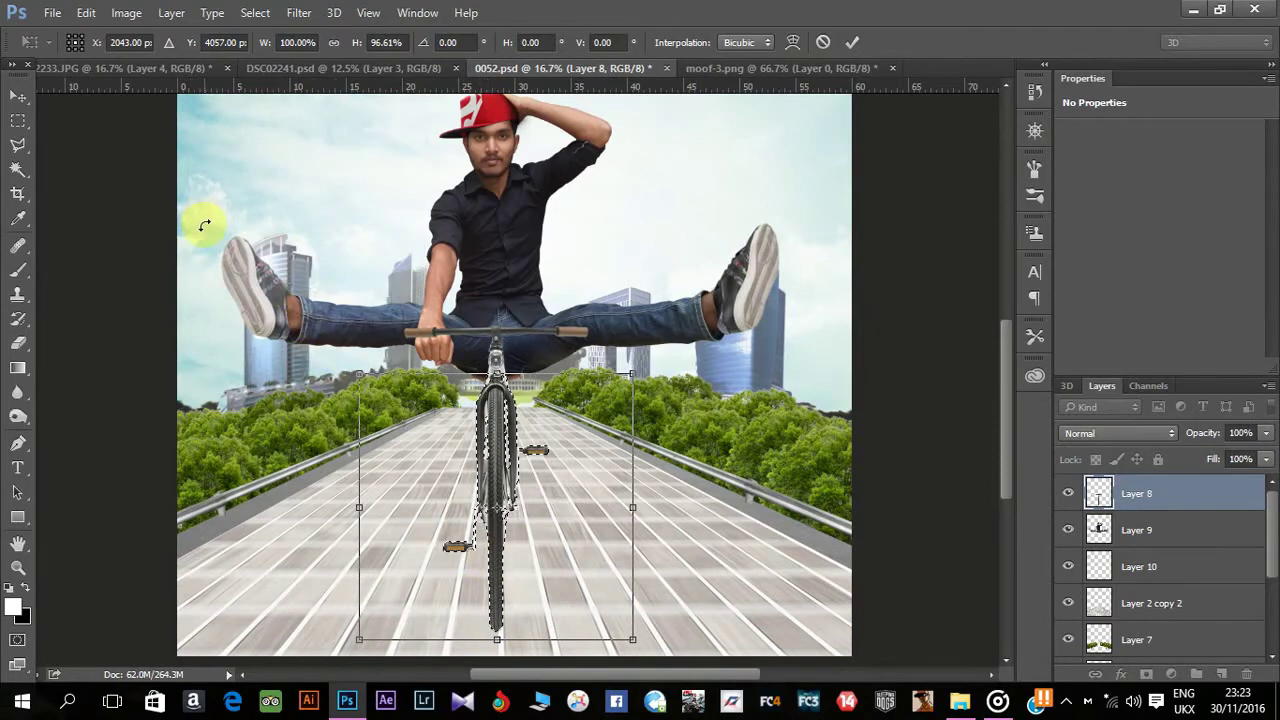
pyautogui.press('Return')
pyautogui.hotkey('ctrl', 'd')
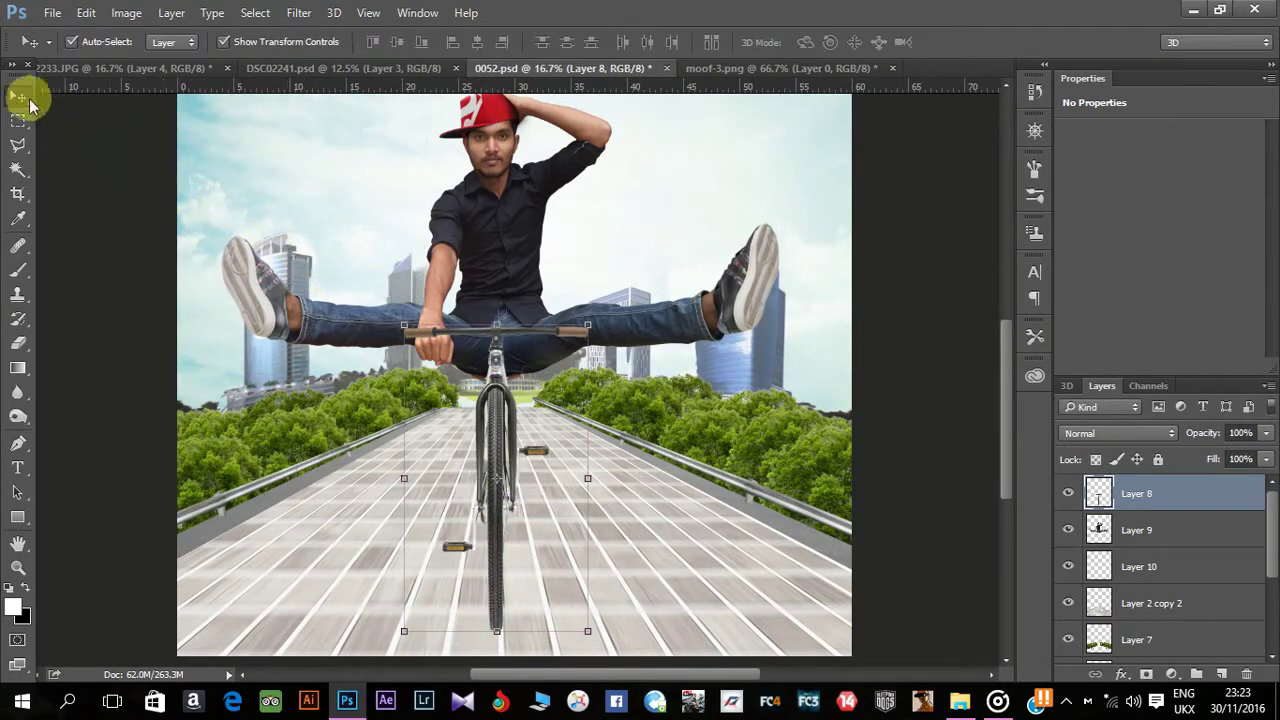
pyautogui.hotkey('shift', 'Down')
pyautogui.hotkey('shift', 'Down')
pyautogui.hotkey('shift', 'Down')
pyautogui.hotkey('shift', 'Down')
pyautogui.hotkey('shift', 'Down')
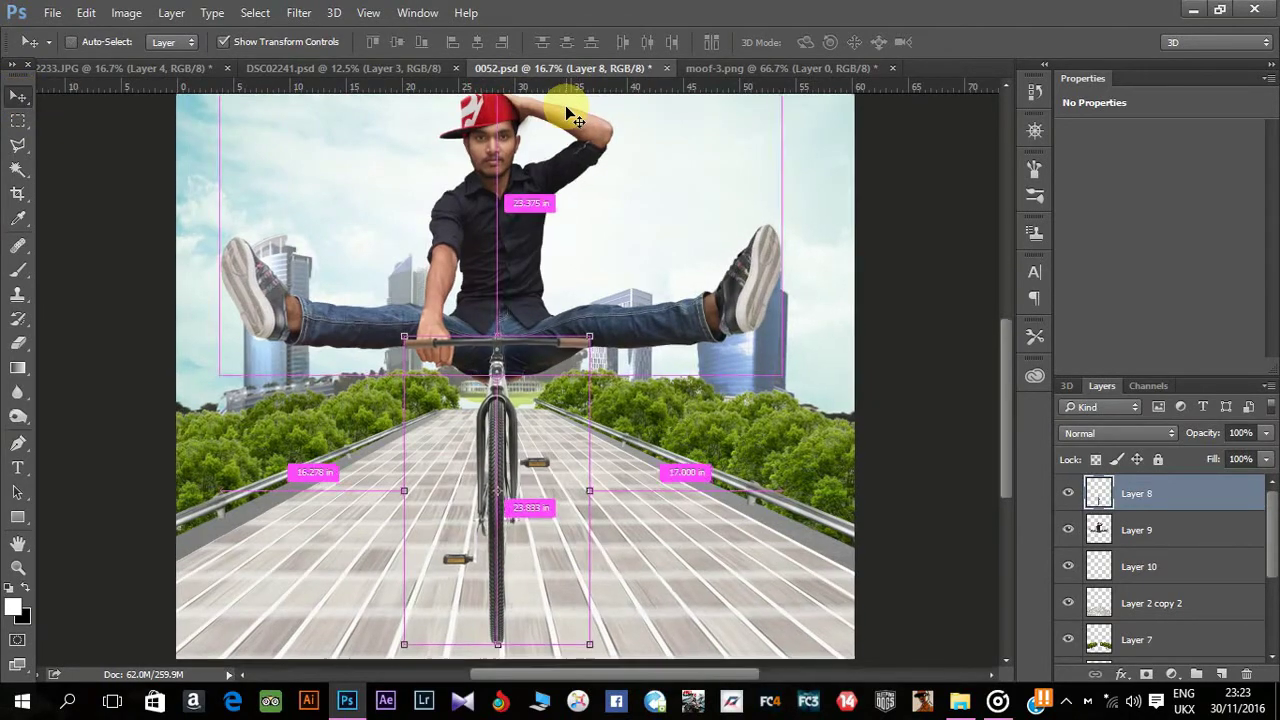
pyautogui.hotkey('ctrl', '+')
pyautogui.hotkey('ctrl', '+')
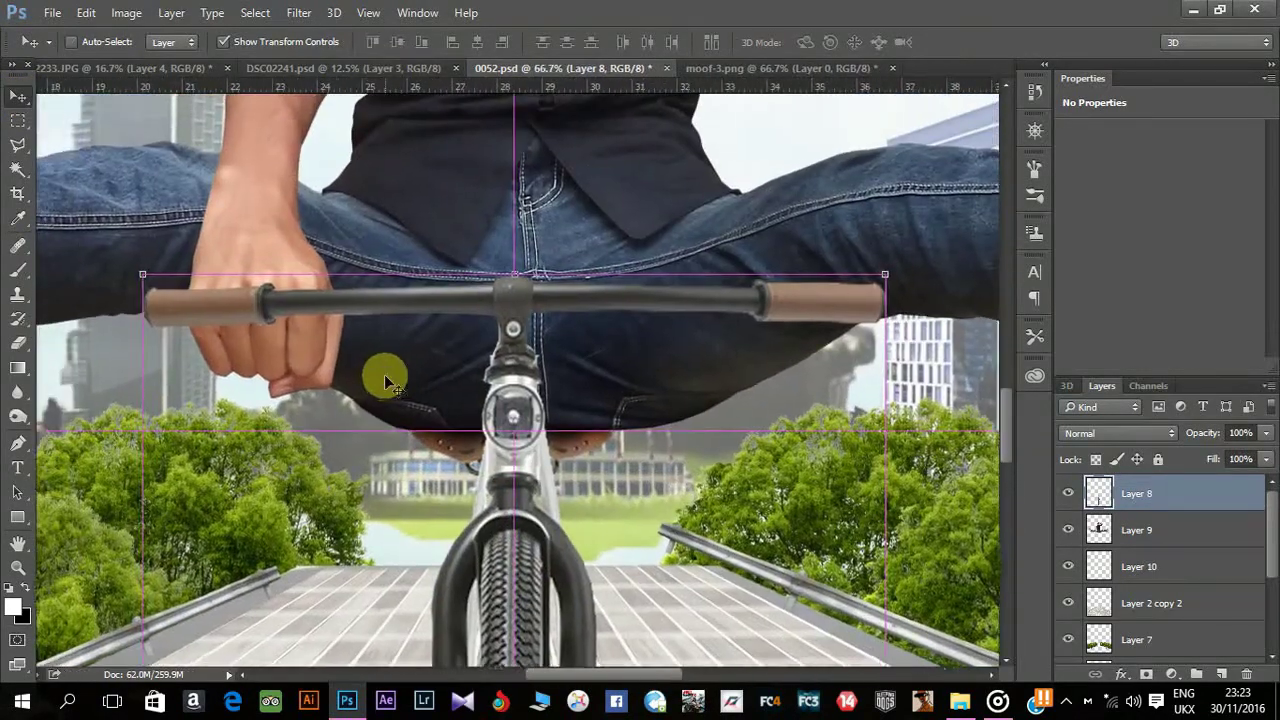
pyautogui.hotkey('ctrl', '+')
pyautogui.hotkey('ctrl', '+')
pyautogui.hotkey('ctrl', '+')
# Add a layer mask to Layer 8 and paint out the handlebar where it crosses the fingers.
pyautogui.moveTo(545, 430); pyautogui.dragTo(548, 431)
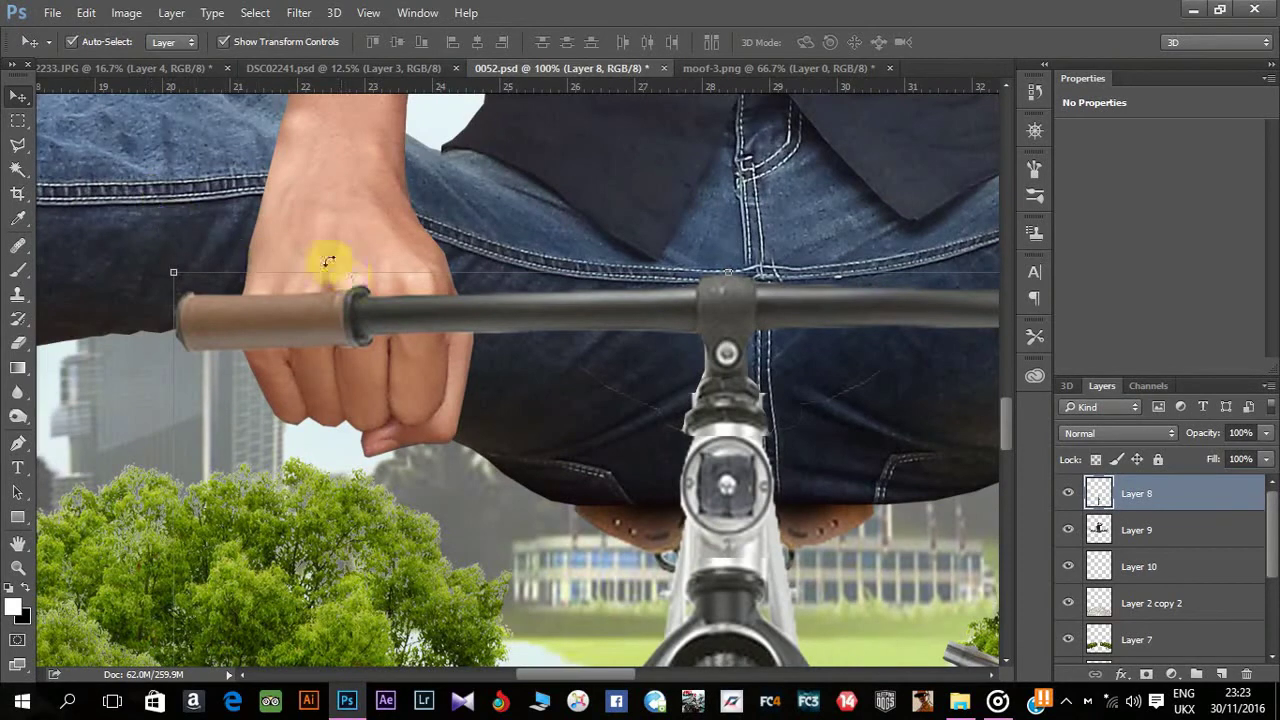
pyautogui.click(18, 343)
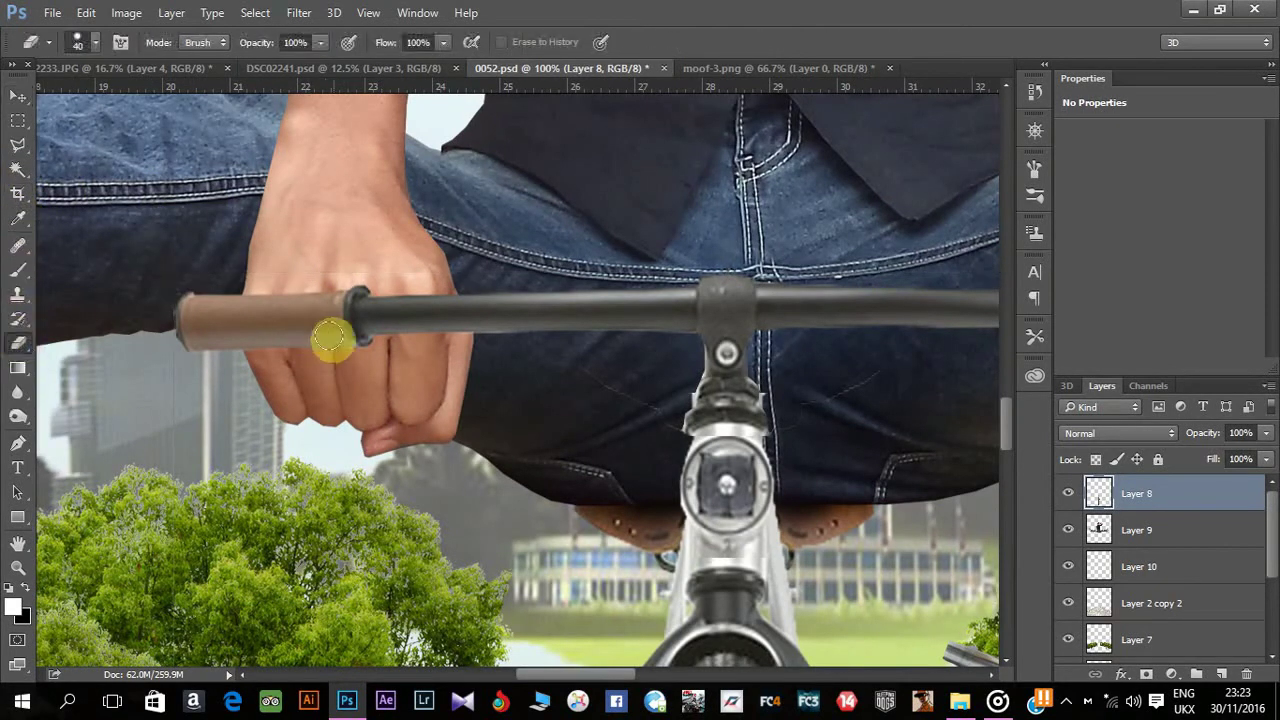
pyautogui.press('p')
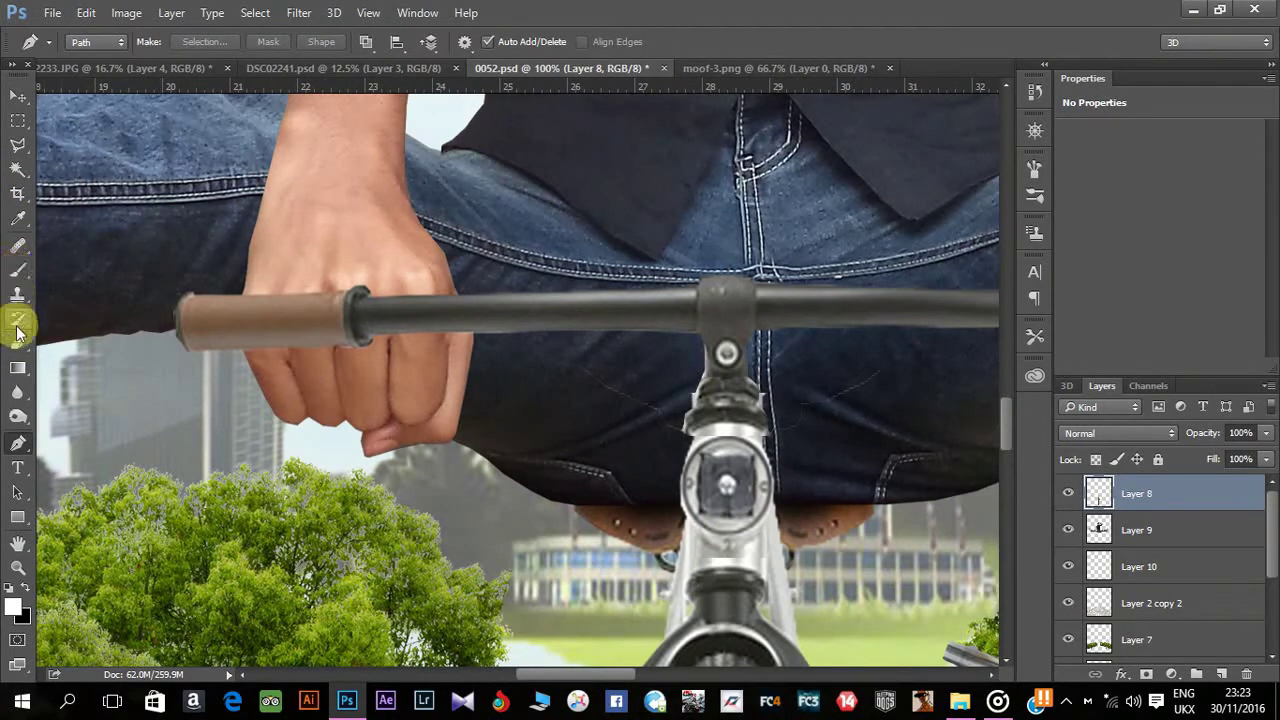
pyautogui.click(18, 343)
pyautogui.click(1146, 674)
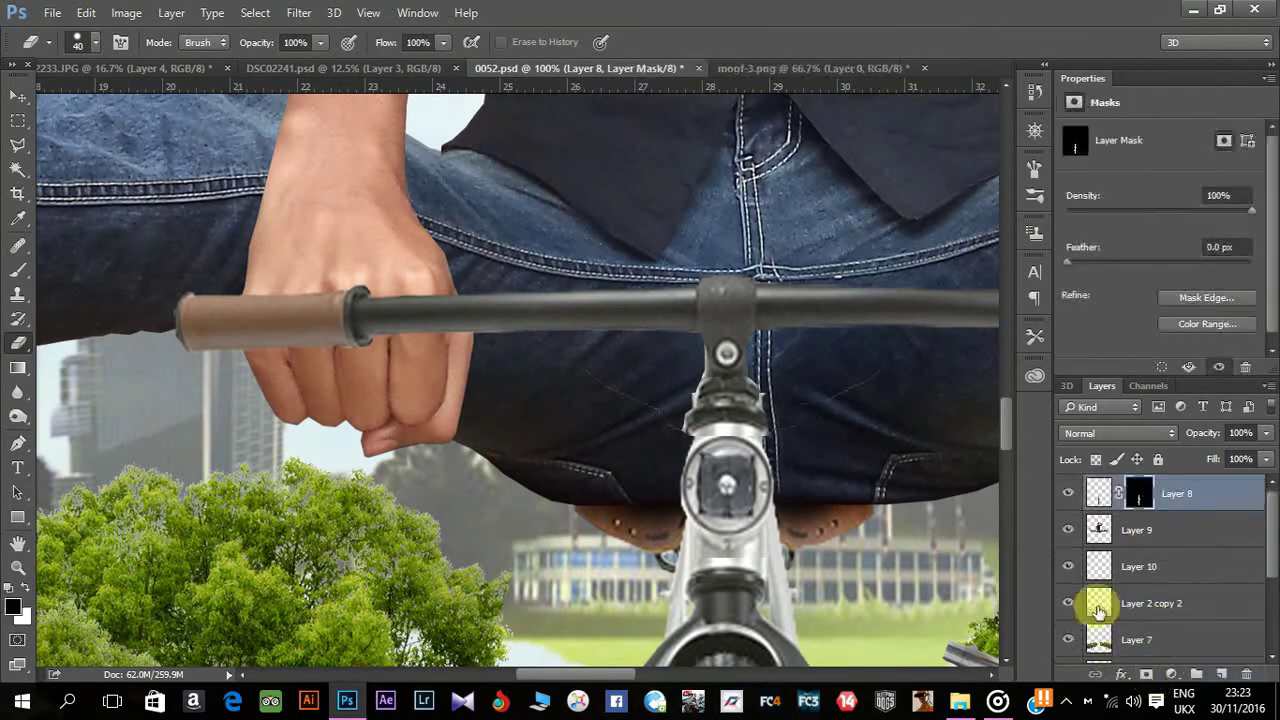
pyautogui.click(18, 268)
pyautogui.press('[')
pyautogui.moveTo(259, 346)
pyautogui.mouseDown()
pyautogui.moveTo(251, 291)
pyautogui.moveTo(257, 337)
pyautogui.moveTo(376, 371)
pyautogui.moveTo(389, 334)
pyautogui.moveTo(429, 343)
pyautogui.moveTo(443, 286)
pyautogui.moveTo(450, 341)
pyautogui.moveTo(279, 325)
pyautogui.mouseUp()
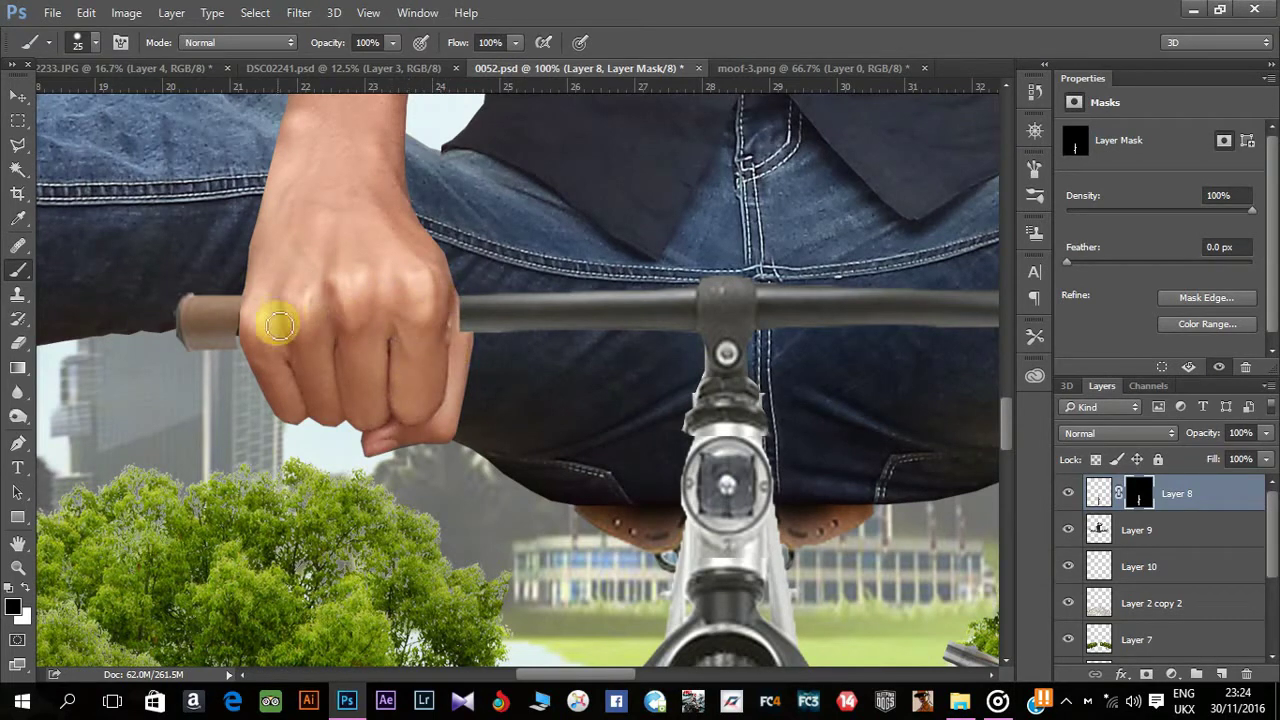
# Paint white to restore the grip beside the hand, then apply Layer 8's mask.
pyautogui.click(25, 588)
pyautogui.press('[')
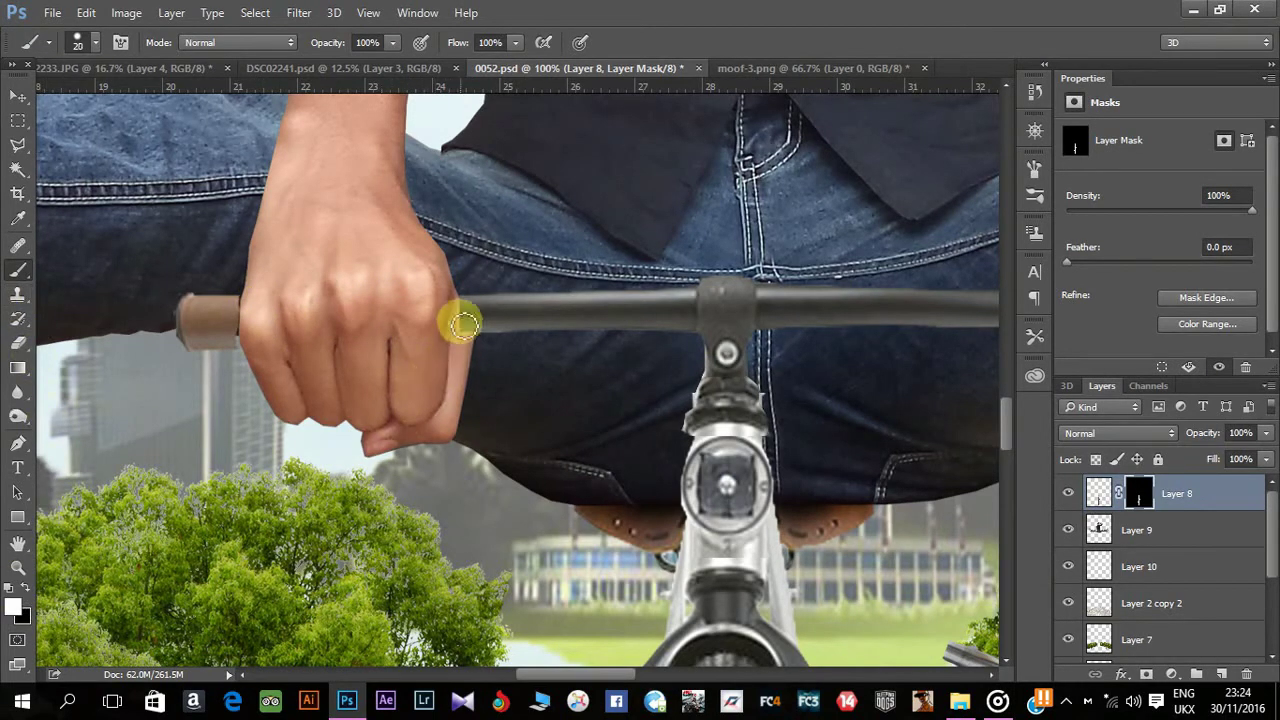
pyautogui.moveTo(465, 314)
pyautogui.mouseDown()
pyautogui.moveTo(461, 336)
pyautogui.moveTo(420, 354)
pyautogui.moveTo(248, 301)
pyautogui.mouseUp()
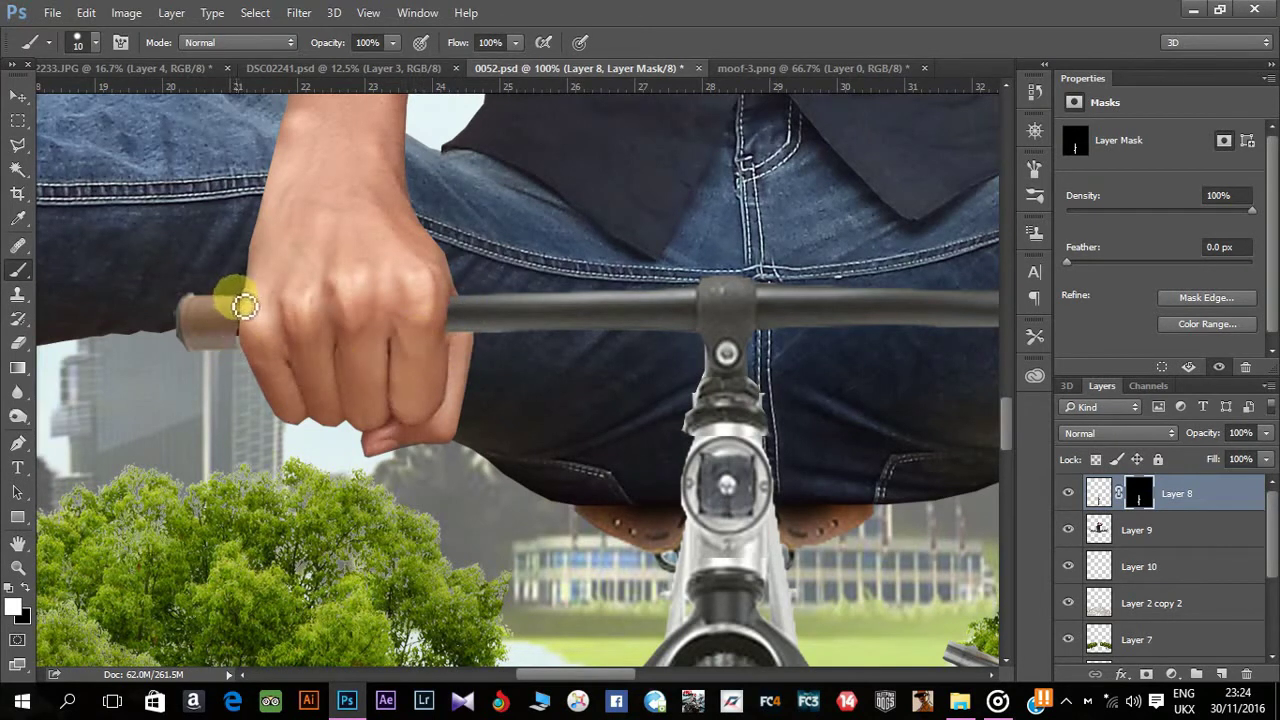
pyautogui.moveTo(246, 359); pyautogui.dragTo(248, 308)
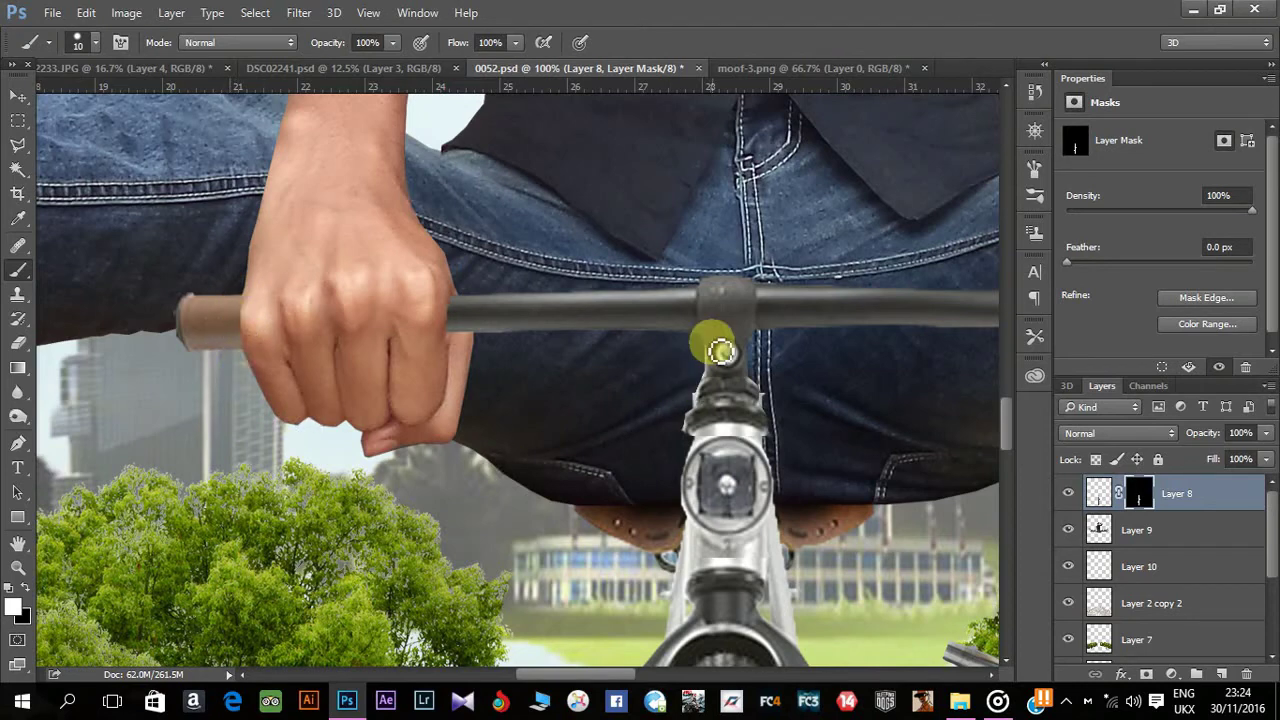
pyautogui.rightClick(1138, 493)
pyautogui.click(1128, 360)
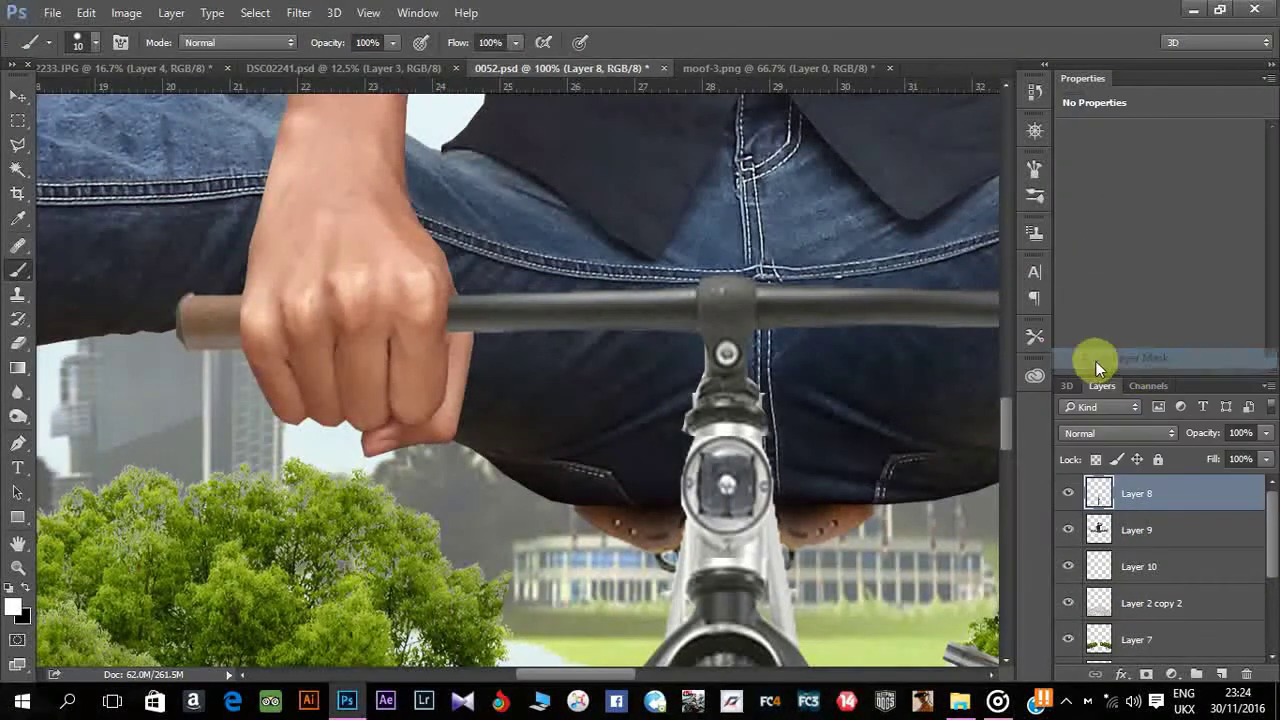
# Dodge the hand edge on Shadows, then the grip end and knuckles on Midtones with a 150 brush.
pyautogui.click(17, 416)
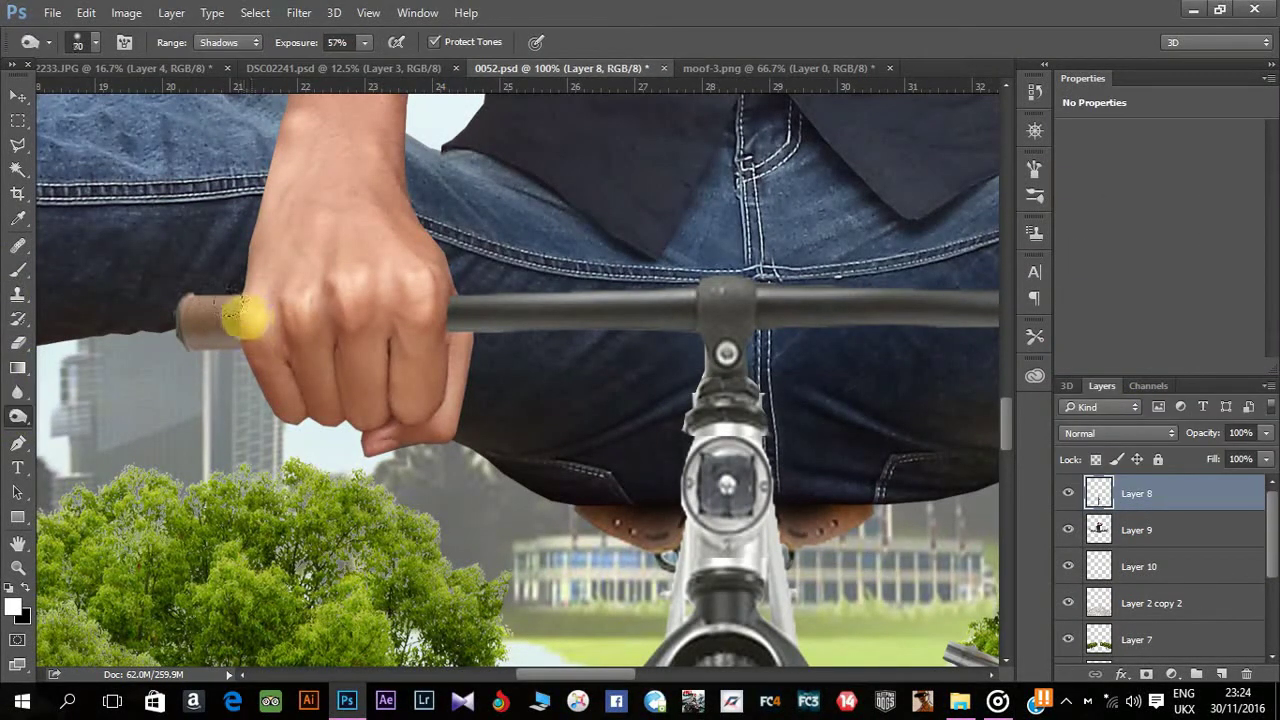
pyautogui.moveTo(242, 338)
pyautogui.mouseDown()
pyautogui.moveTo(253, 297)
pyautogui.moveTo(409, 380)
pyautogui.moveTo(428, 294)
pyautogui.moveTo(428, 329)
pyautogui.mouseUp()
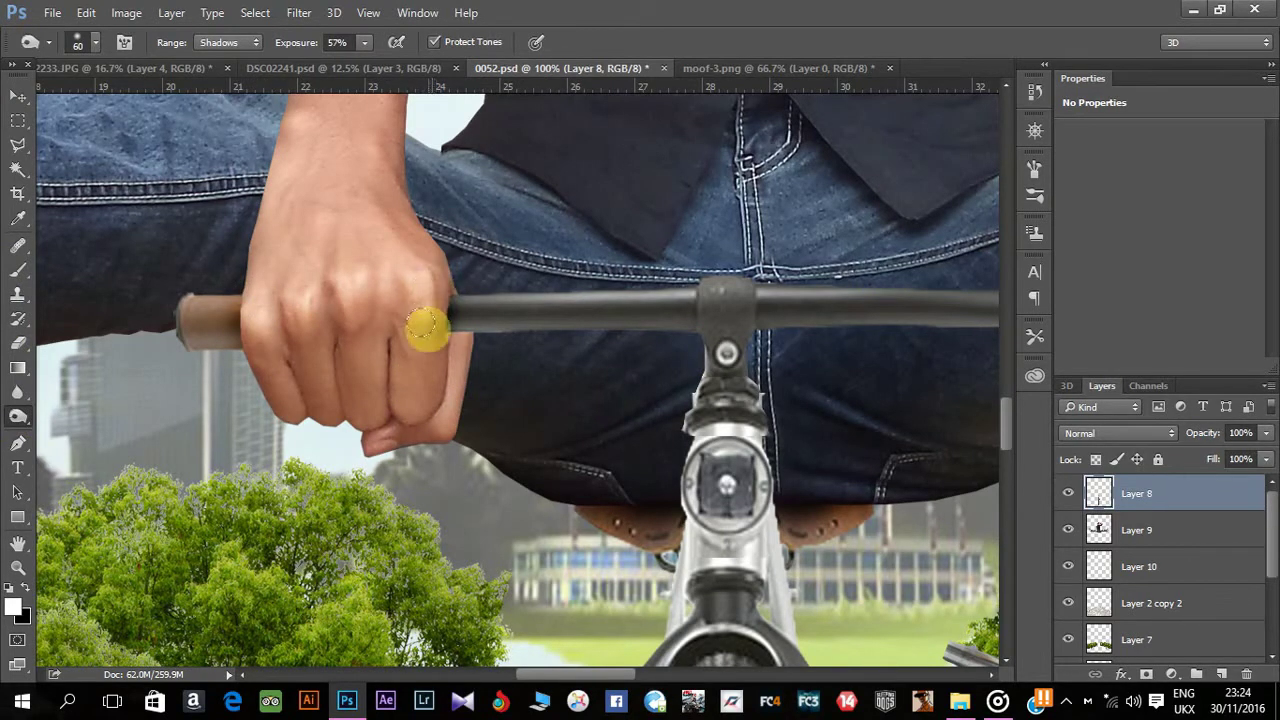
pyautogui.click(228, 42)
pyautogui.click(232, 73)
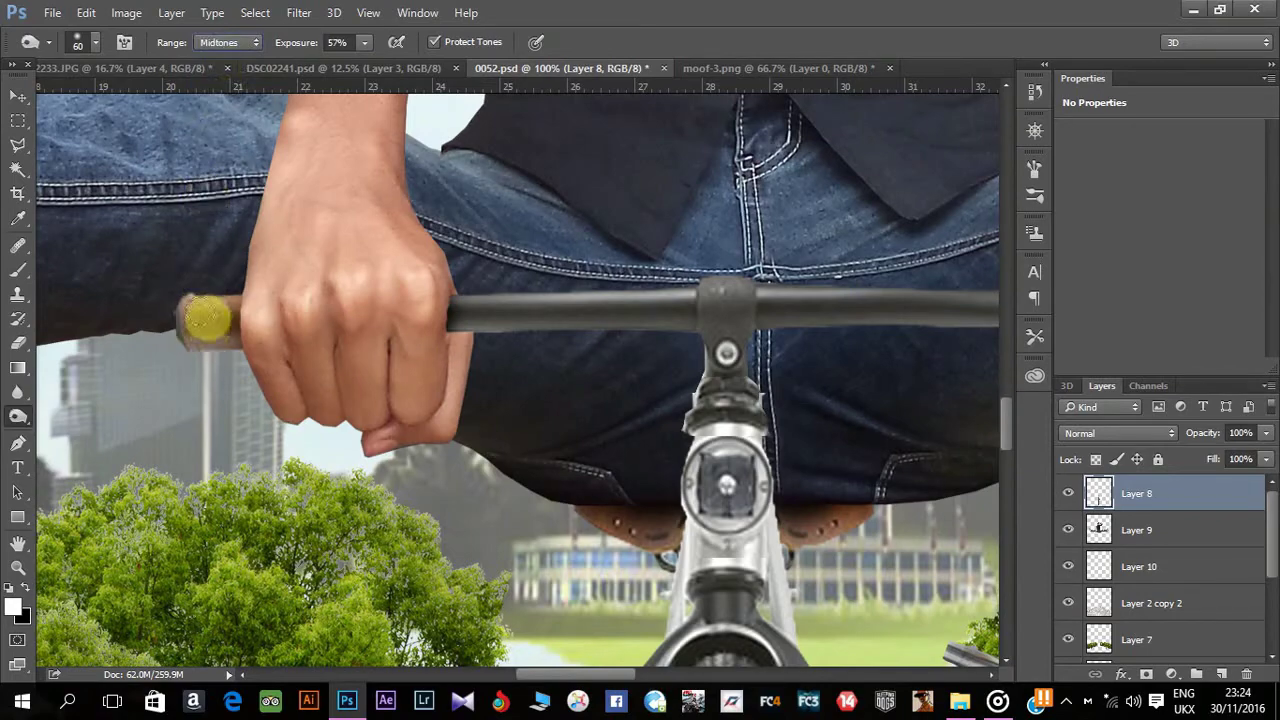
pyautogui.moveTo(205, 315); pyautogui.dragTo(286, 263)
pyautogui.press(']')
pyautogui.press(']')
pyautogui.press(']')
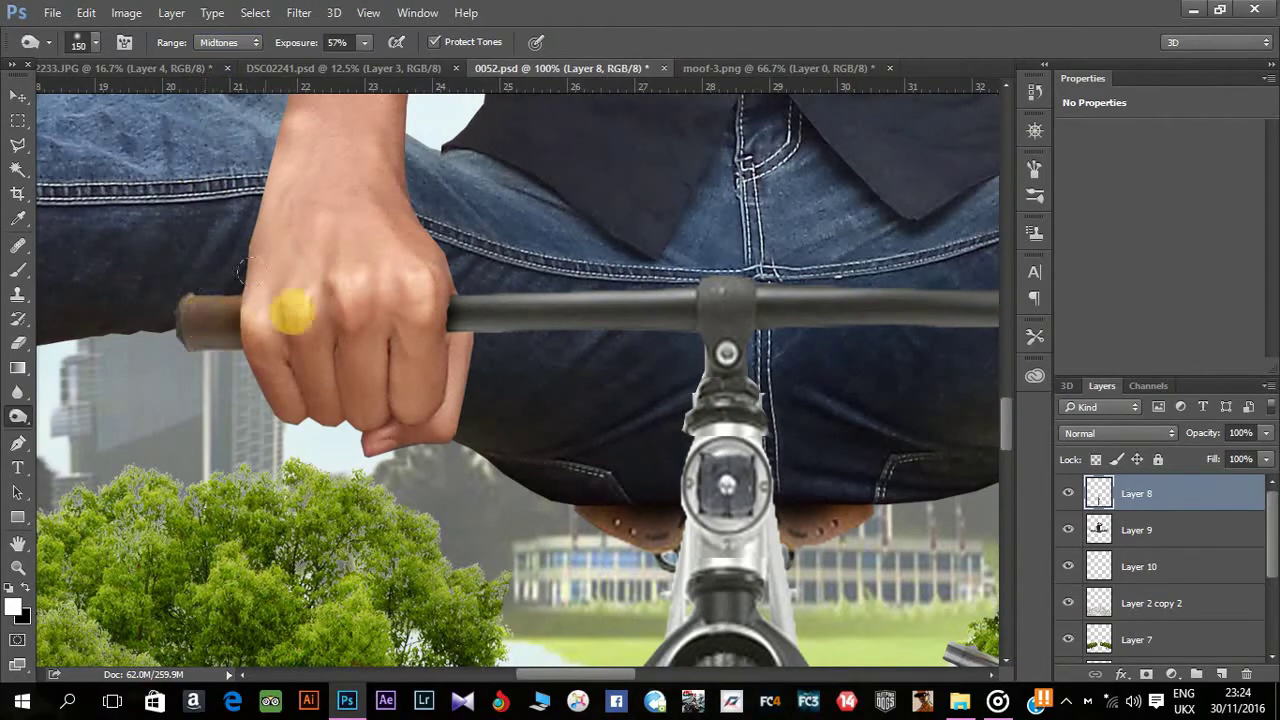
pyautogui.scroll(-2, 478, 288)
pyautogui.scroll(-1, 478, 288)
pyautogui.scroll(-2, 478, 288)
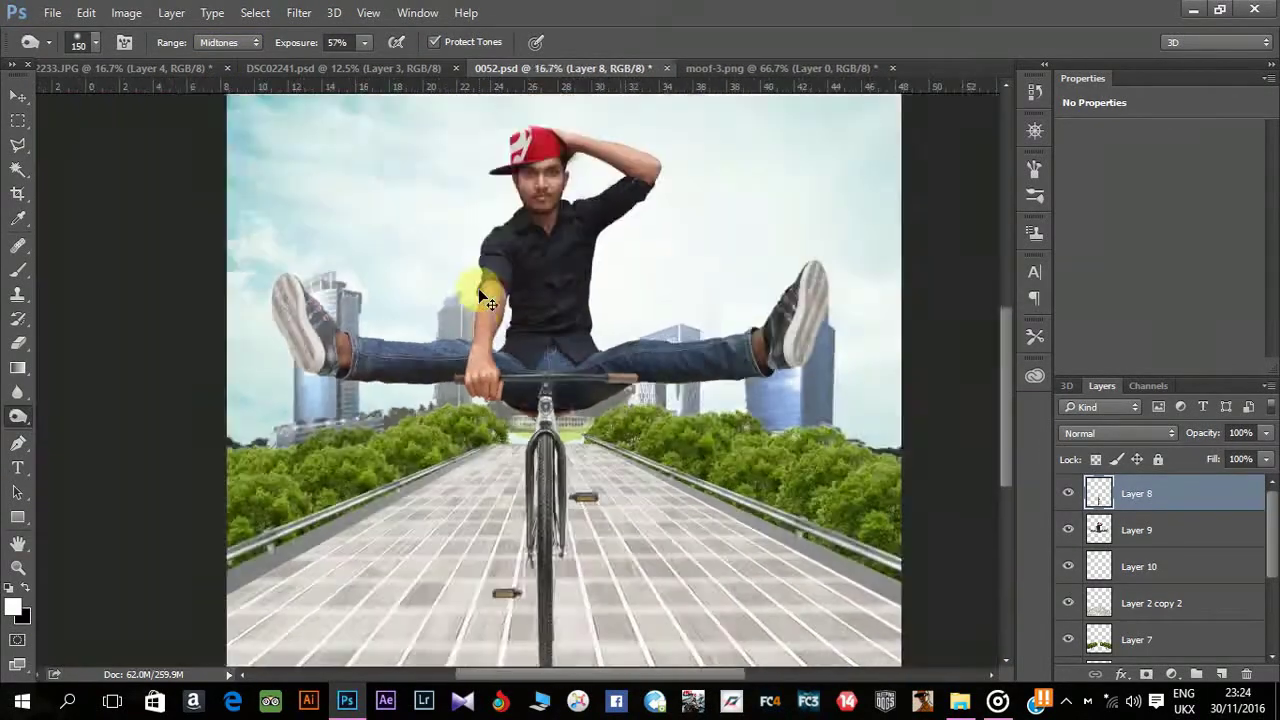
pyautogui.scroll(-1, 478, 288)
# Select Layers 8, 9 and 10 and group them into Group 1.
pyautogui.click(1158, 527)
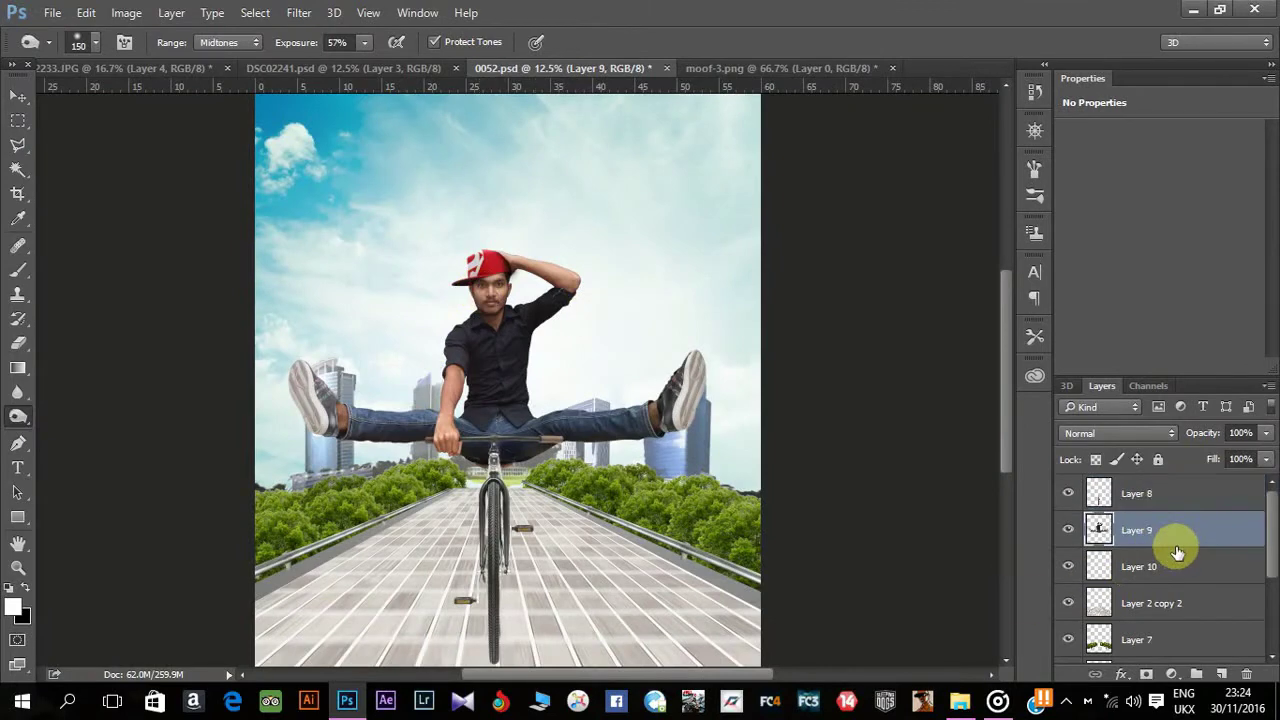
pyautogui.keyDown('shift'); pyautogui.click(1152, 566); pyautogui.keyUp('shift')
pyautogui.keyDown('shift'); pyautogui.click(1157, 492); pyautogui.keyUp('shift')
pyautogui.rightClick(1157, 492)
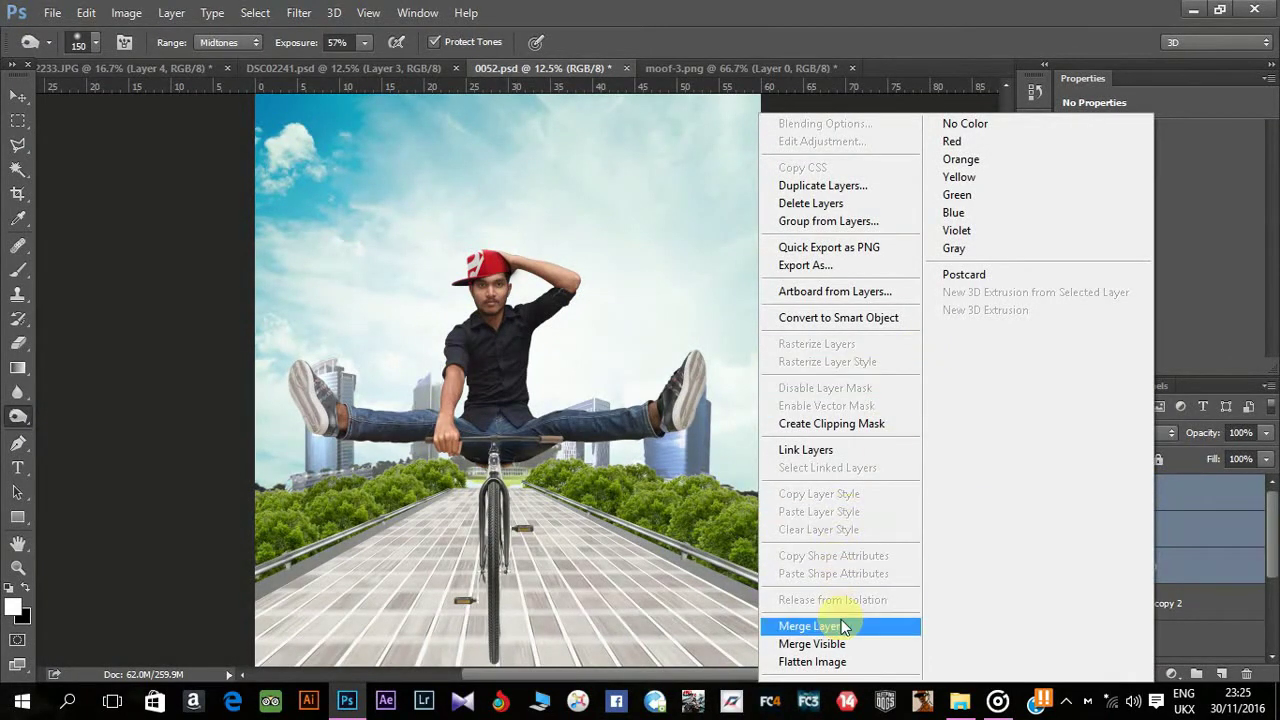
pyautogui.click(1215, 582)
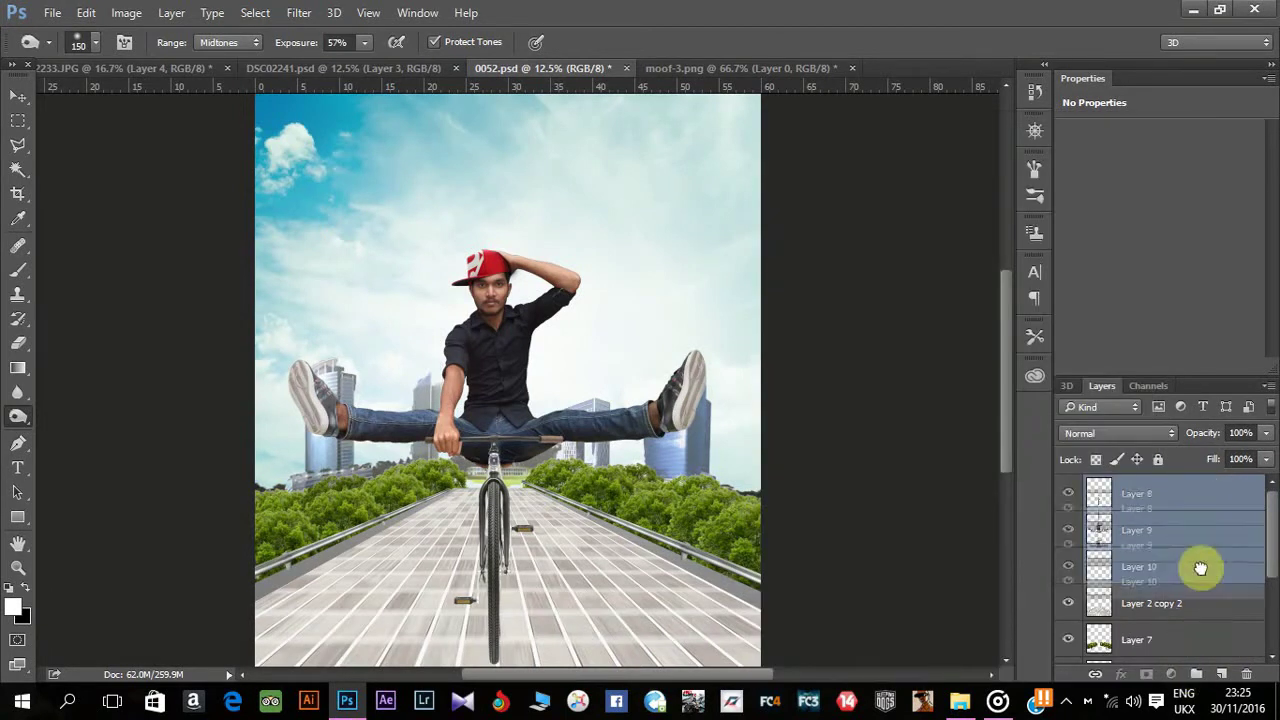
pyautogui.moveTo(1200, 566); pyautogui.dragTo(1196, 675)
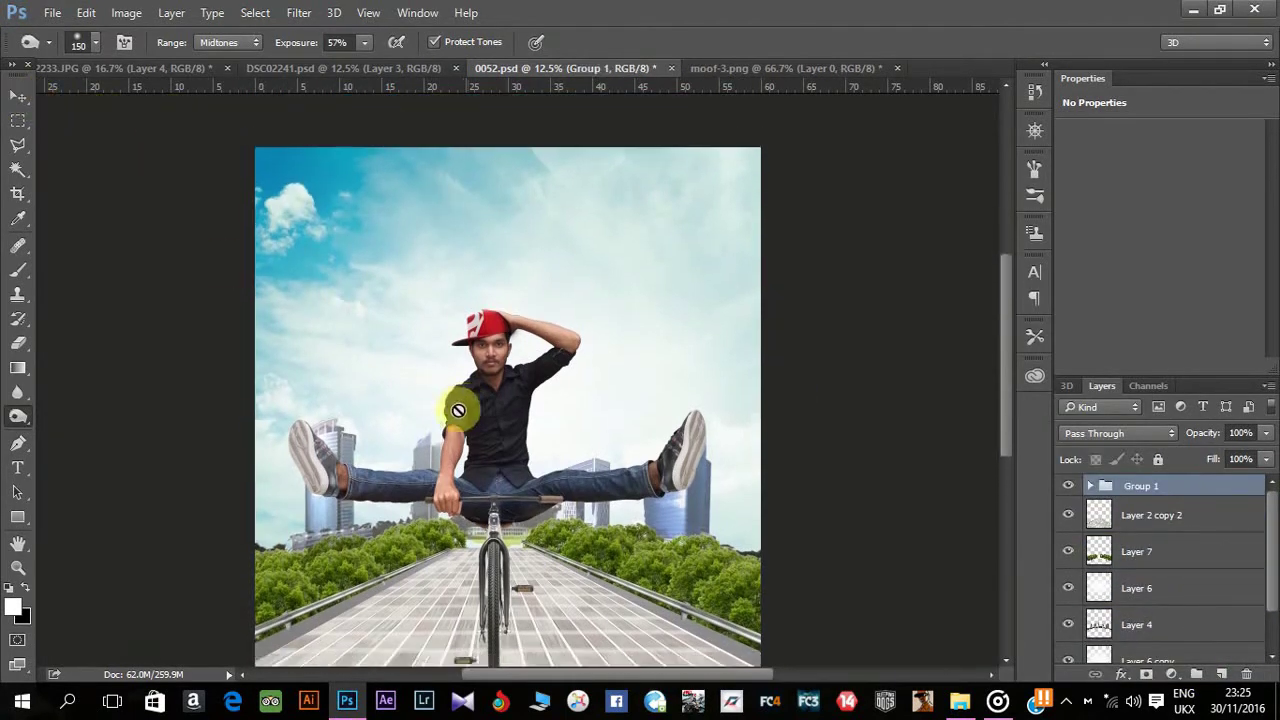
# Try a slight clockwise rotation of Group 1, cancel it, and select Layer 2 copy 2.
pyautogui.click(18, 96)
pyautogui.moveTo(712, 213); pyautogui.dragTo(748, 220)
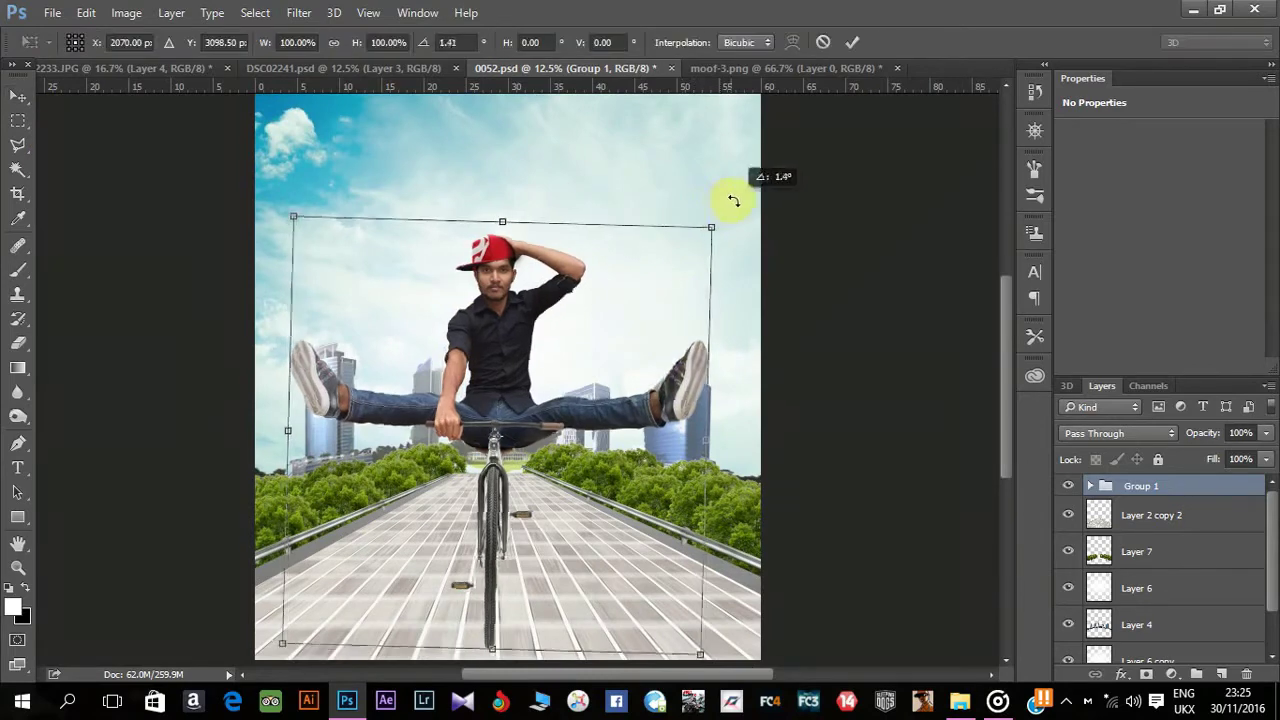
pyautogui.press('Escape')
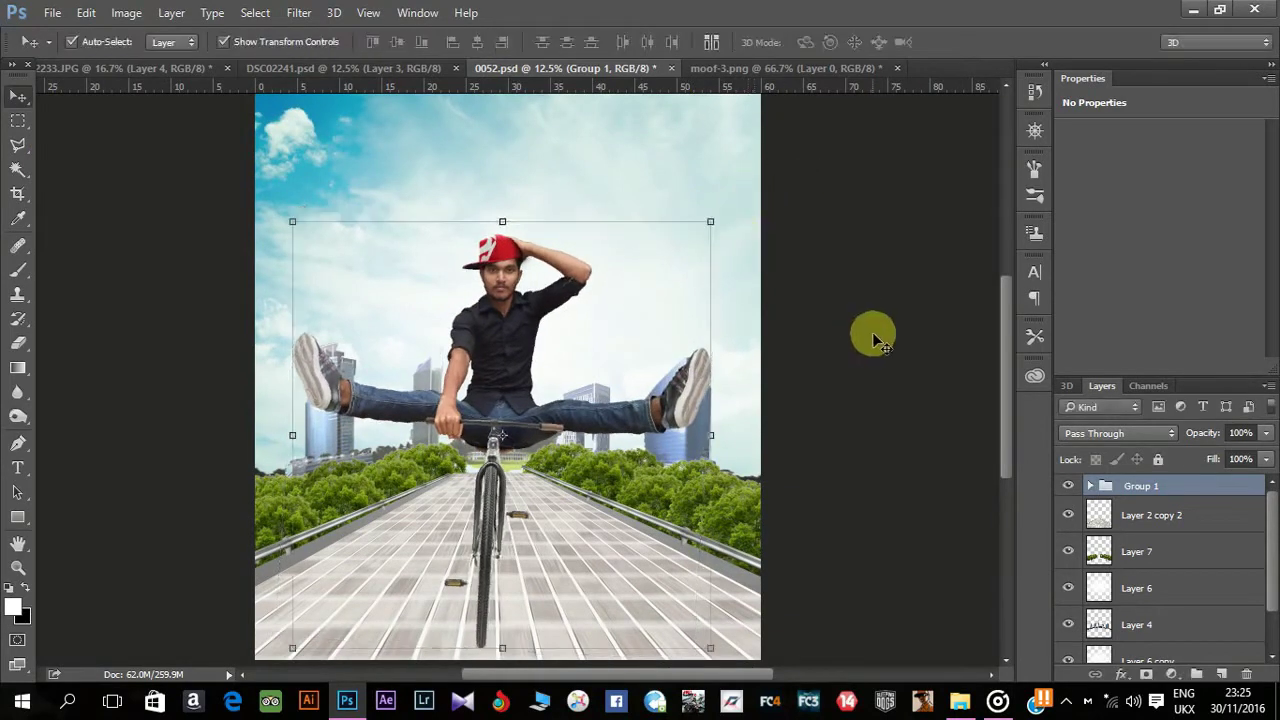
pyautogui.click(1172, 515)
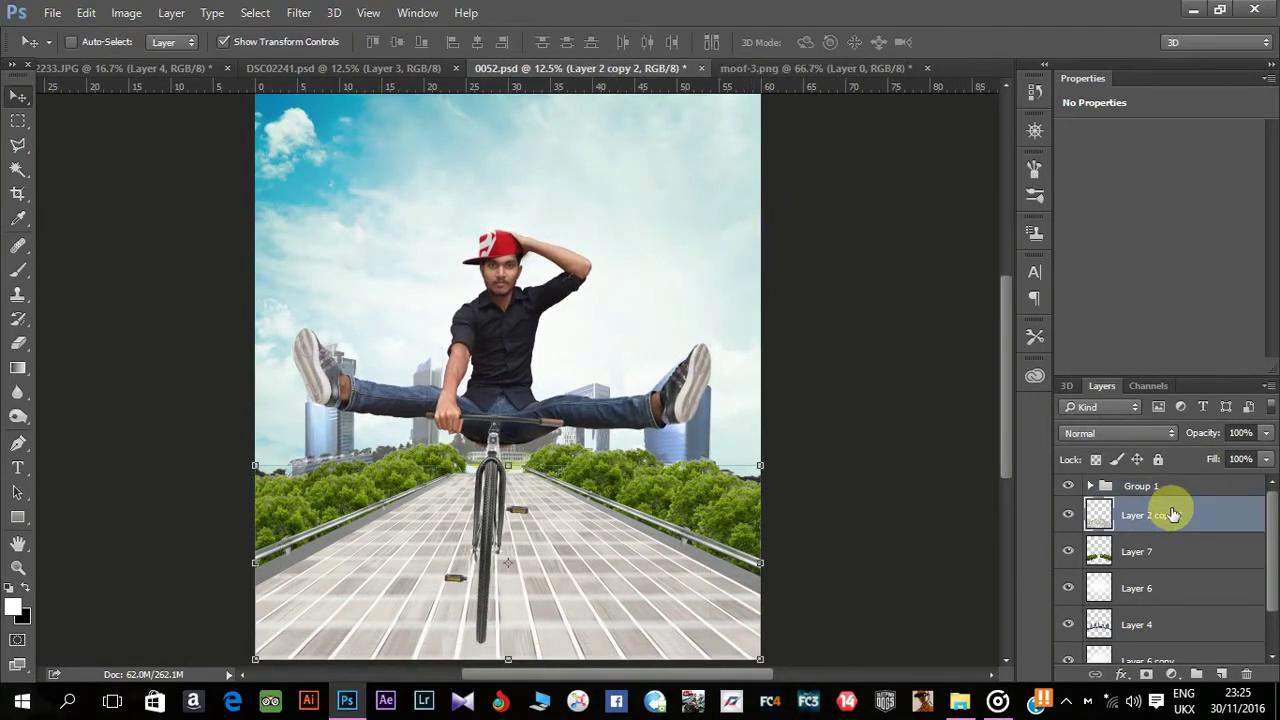
# Create Layer 11 and set a black brush at 54% opacity and 50% flow.
pyautogui.hotkey('ctrl', 'shift', 'n')
pyautogui.click(810, 206)
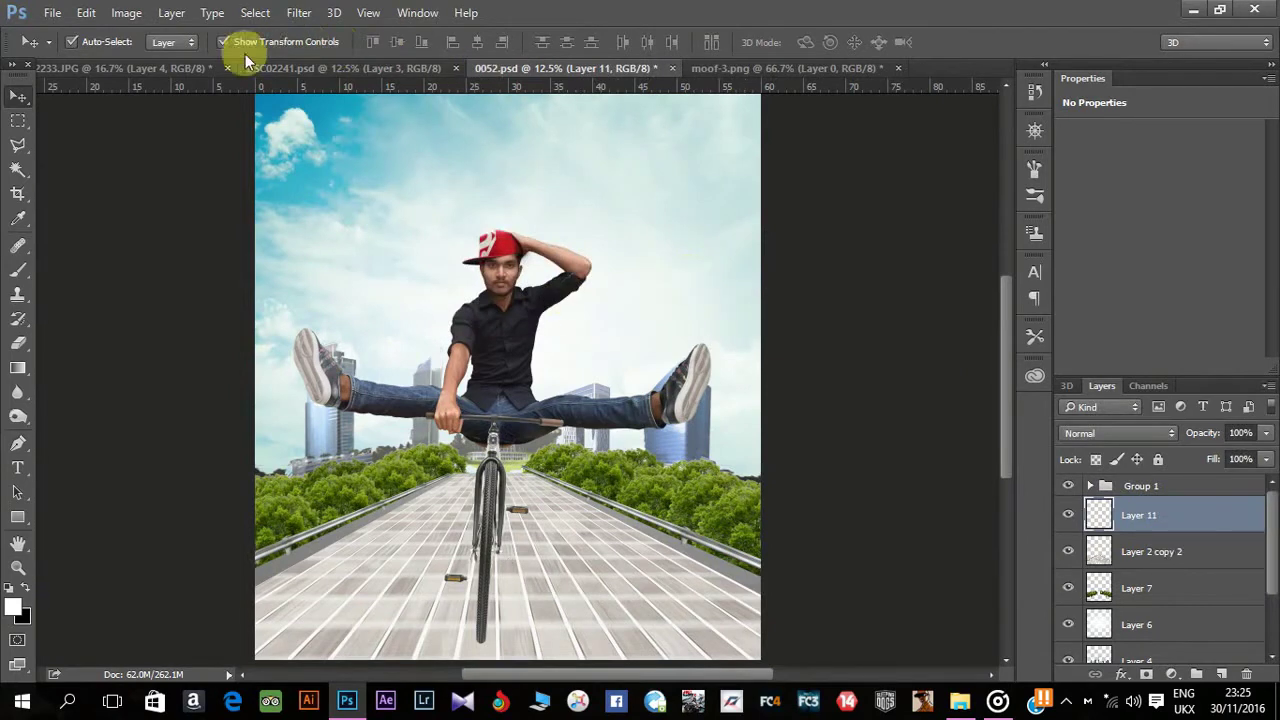
pyautogui.click(18, 269)
pyautogui.click(12, 587)
pyautogui.moveTo(392, 42); pyautogui.dragTo(345, 63)
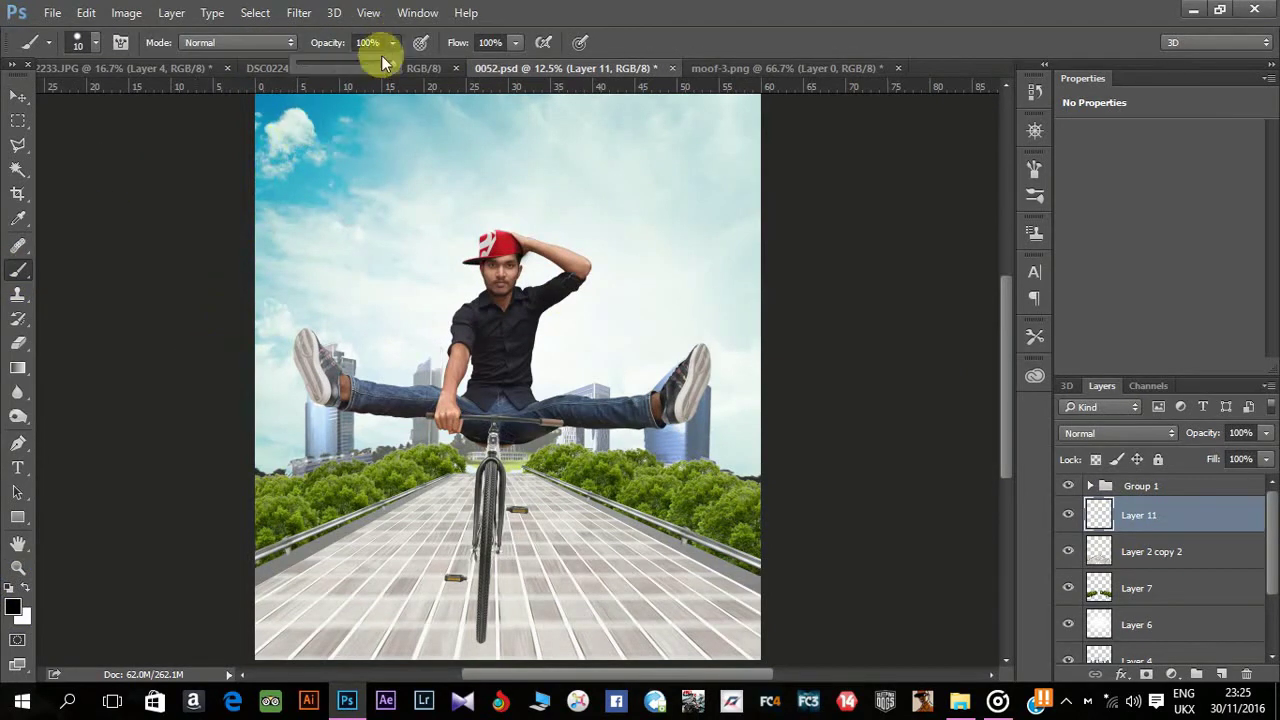
pyautogui.click(512, 44)
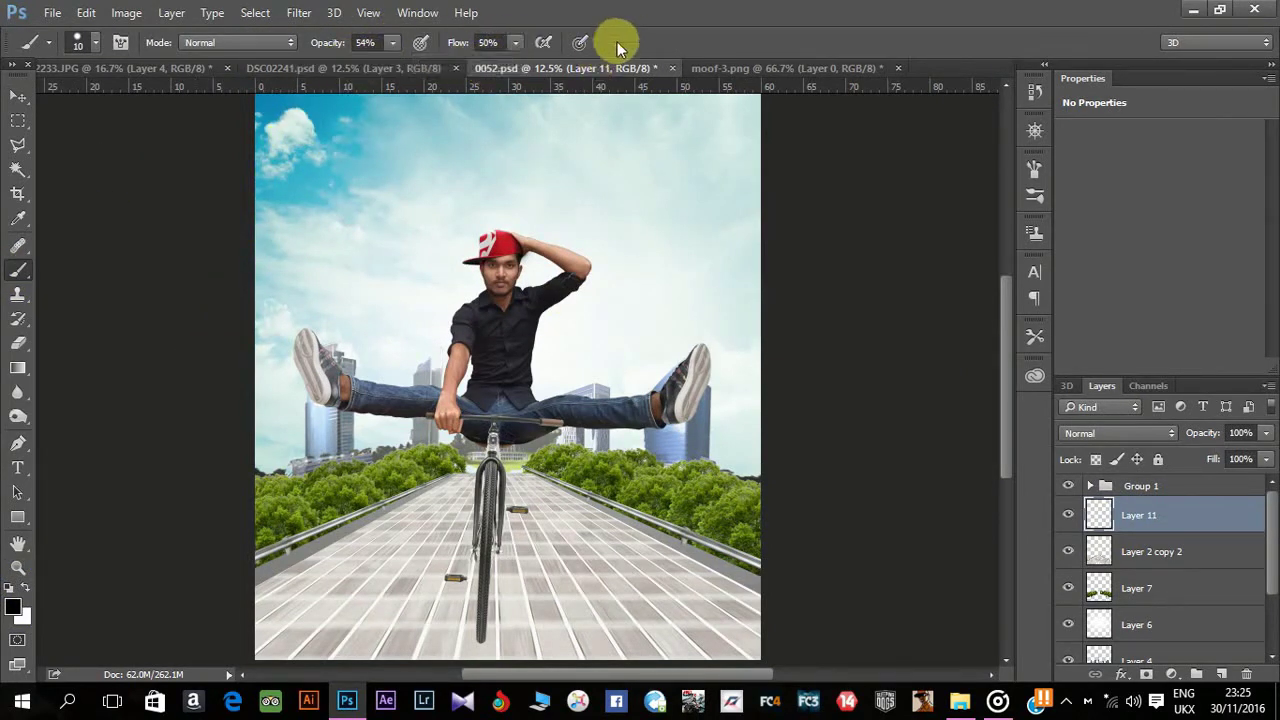
# Paint a soft black shadow along the bicycle's front tyre on the walkway.
pyautogui.scroll(2, 563, 394)
pyautogui.moveTo(331, 626); pyautogui.dragTo(370, 240)
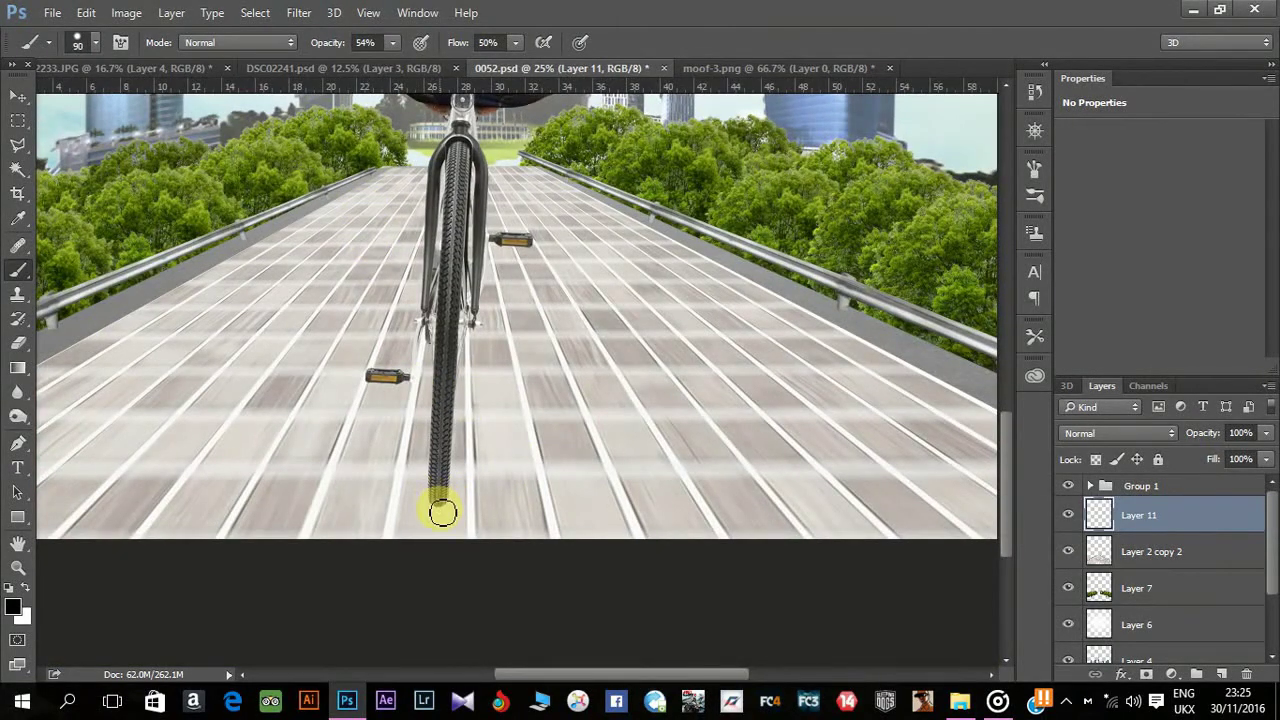
pyautogui.rightClick(502, 409)
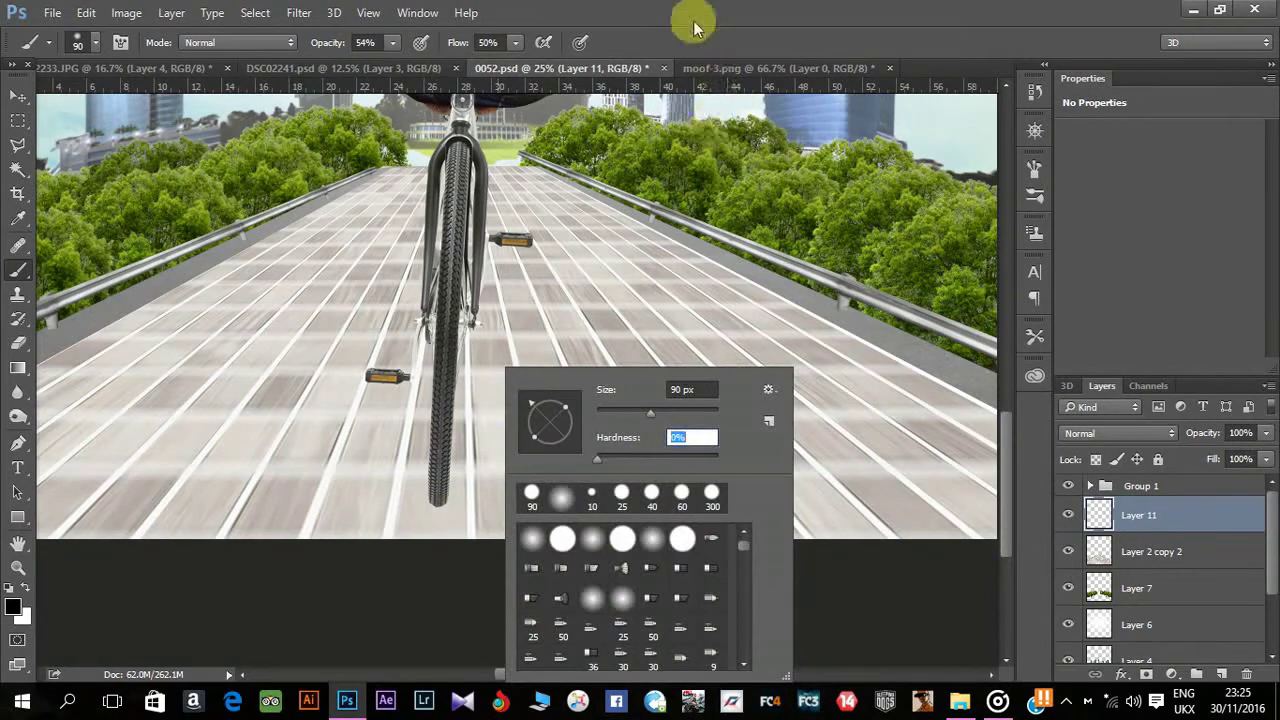
pyautogui.press('Return')
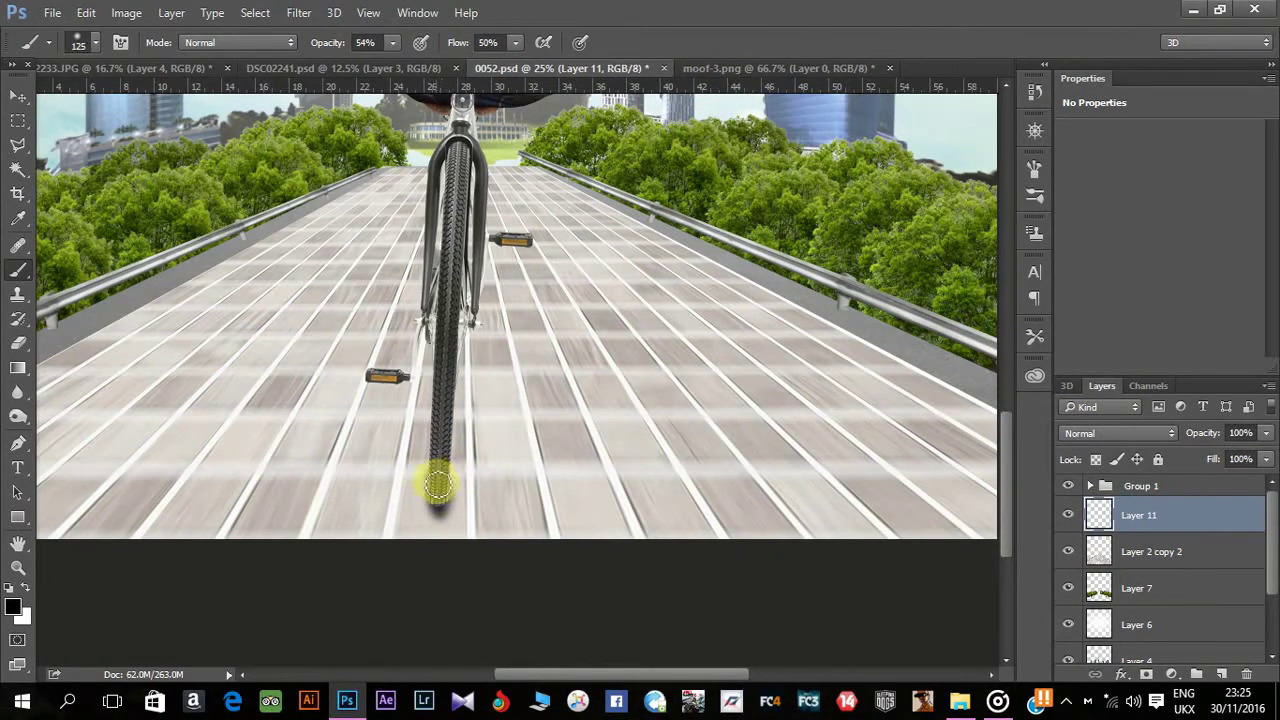
pyautogui.moveTo(440, 456); pyautogui.dragTo(445, 343)
pyautogui.moveTo(433, 400)
pyautogui.mouseDown()
pyautogui.moveTo(434, 449)
pyautogui.moveTo(457, 309)
pyautogui.moveTo(498, 549)
pyautogui.mouseUp()
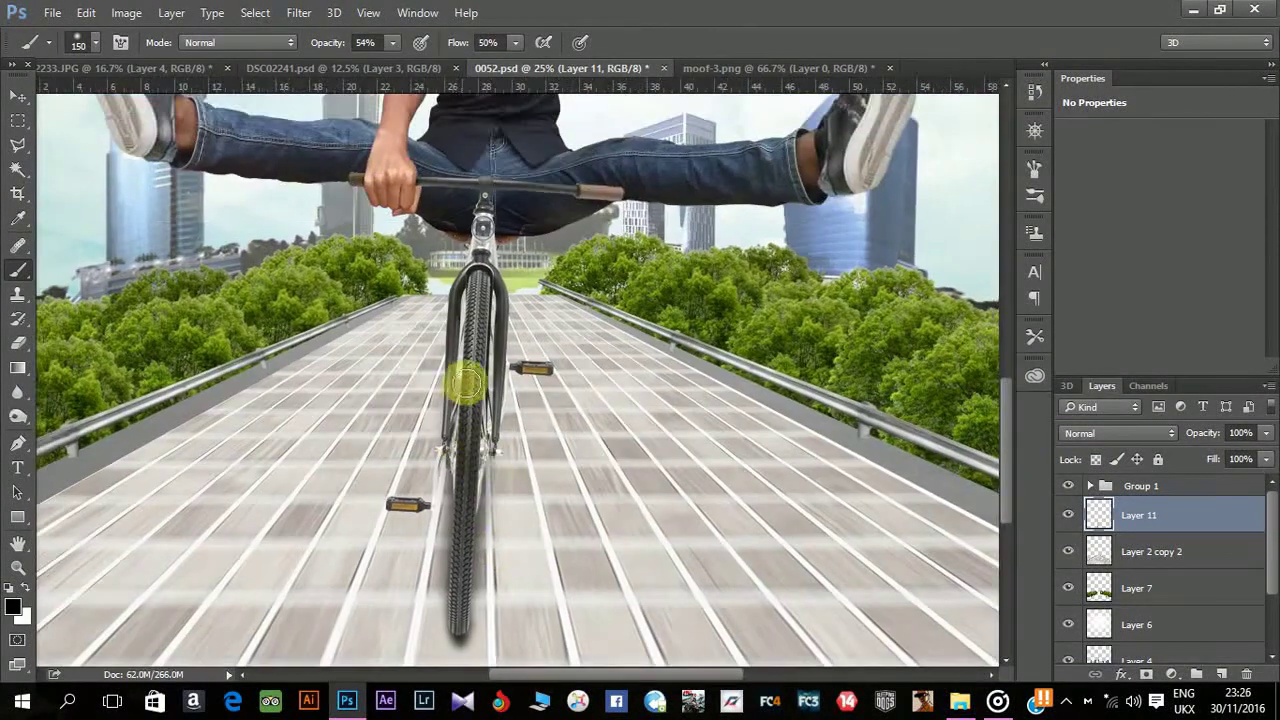
pyautogui.moveTo(460, 484); pyautogui.dragTo(455, 592)
pyautogui.moveTo(490, 492)
pyautogui.mouseDown()
pyautogui.moveTo(462, 572)
pyautogui.moveTo(456, 402)
pyautogui.mouseUp()
pyautogui.press(']')
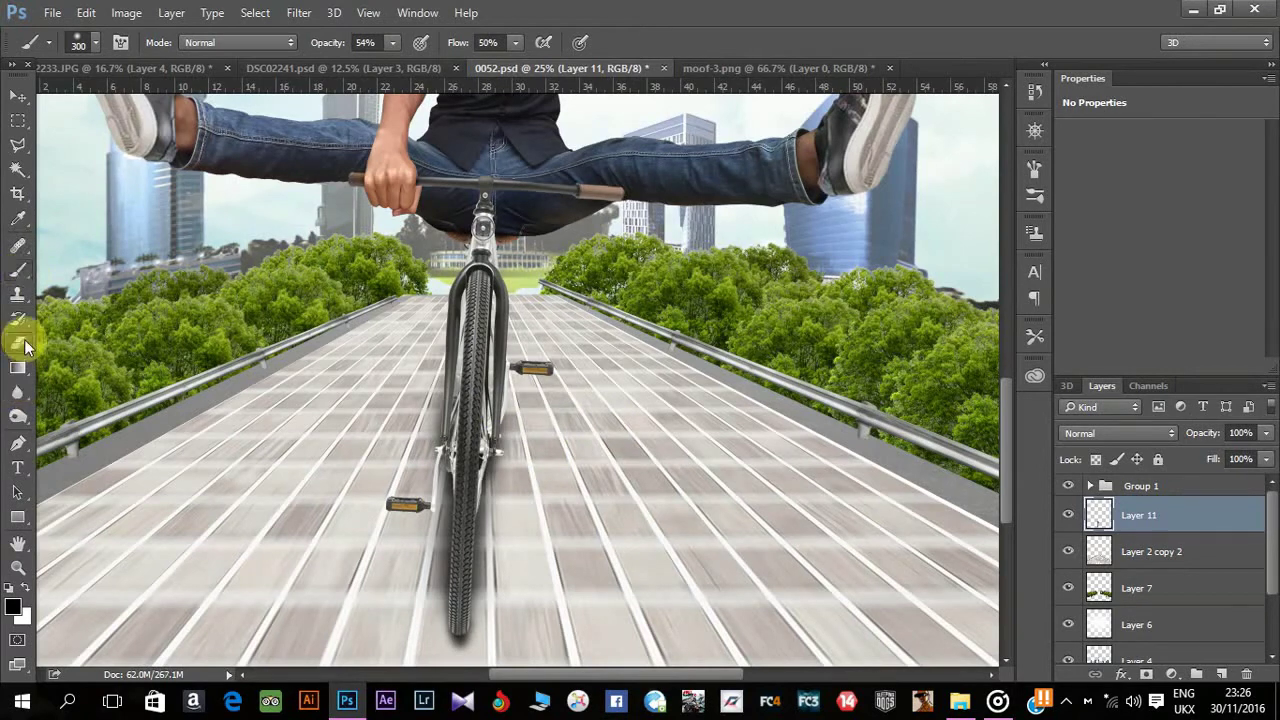
pyautogui.click(18, 342)
# Set up a larger eraser with reduced flow for softening the shadow.
pyautogui.click(443, 42)
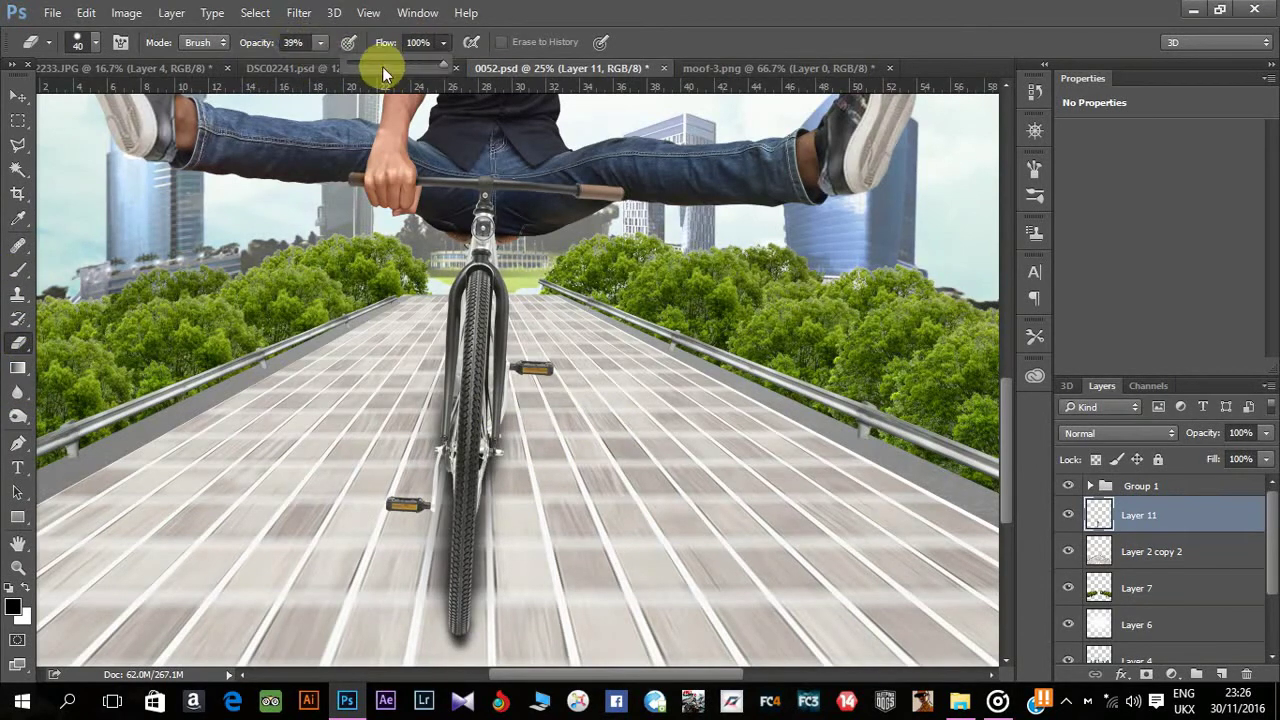
pyautogui.press('Return')
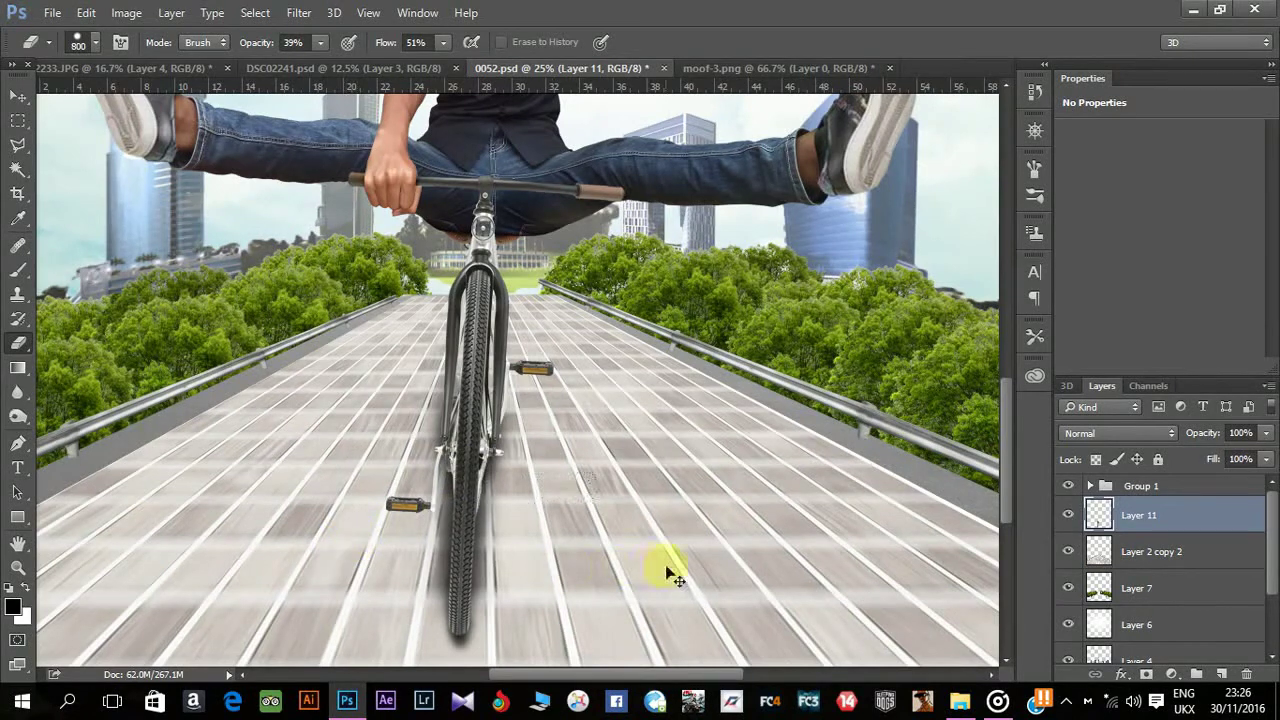
pyautogui.rightClick(594, 375)
pyautogui.press('Return')
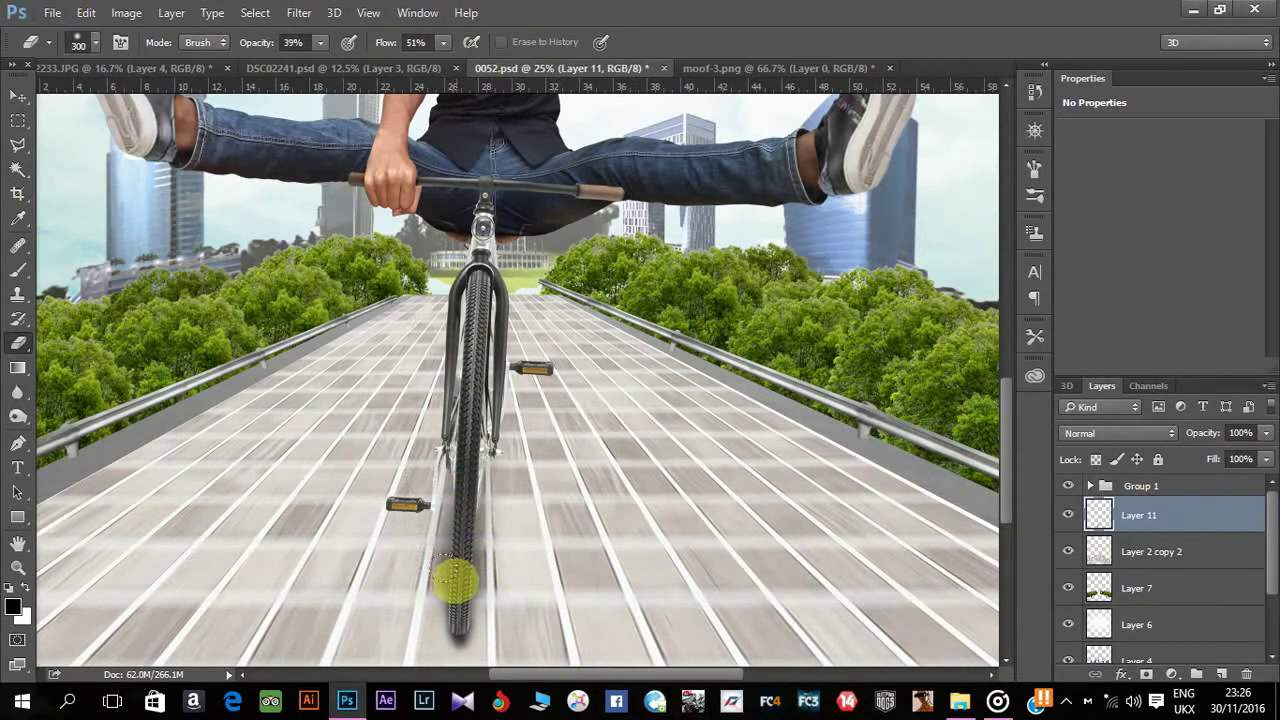
pyautogui.scroll(-1, 690, 578)
pyautogui.scroll(-1, 690, 578)
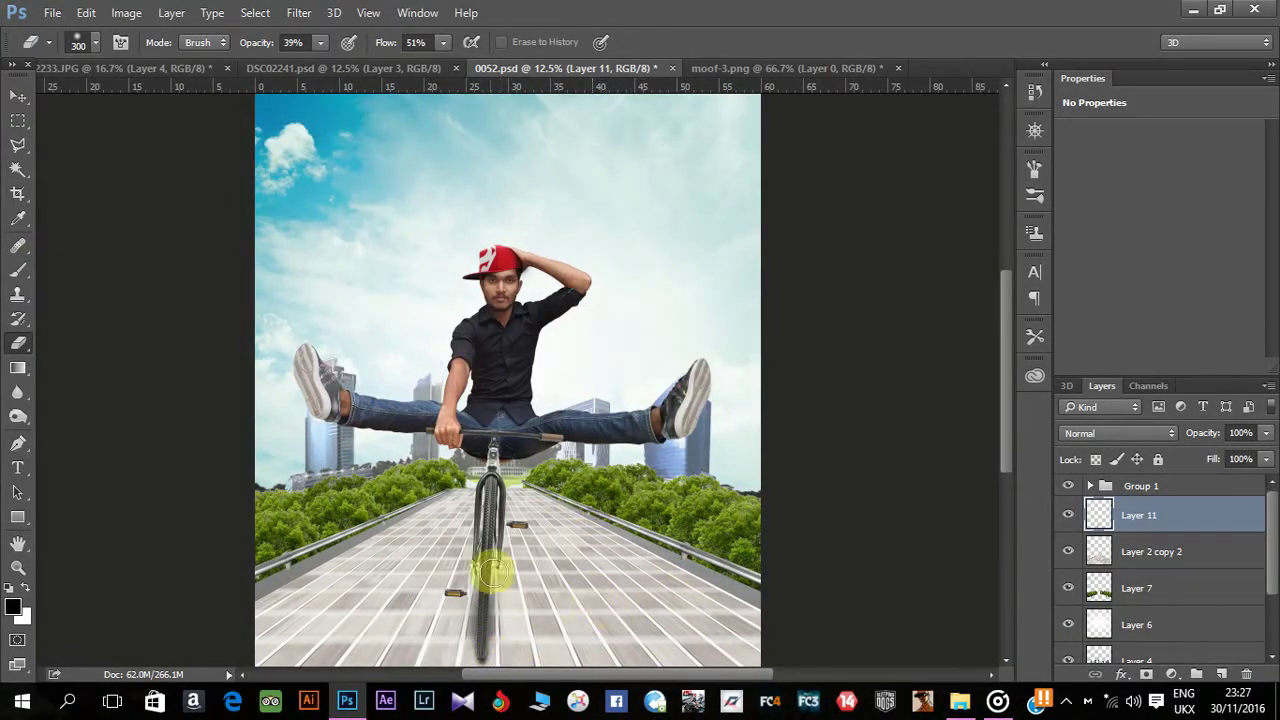
# Darken the lower-left and lower-right road on Layer 11, then erase some back.
pyautogui.click(17, 270)
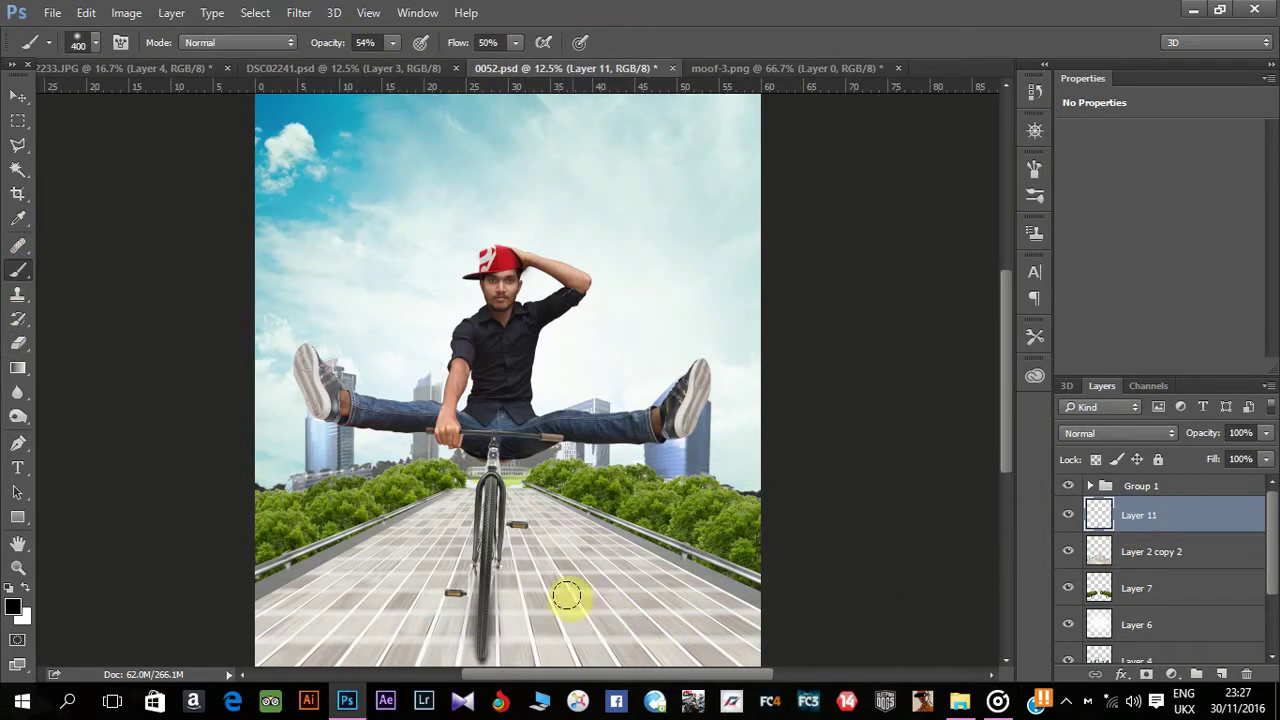
pyautogui.moveTo(515, 580); pyautogui.dragTo(730, 660)
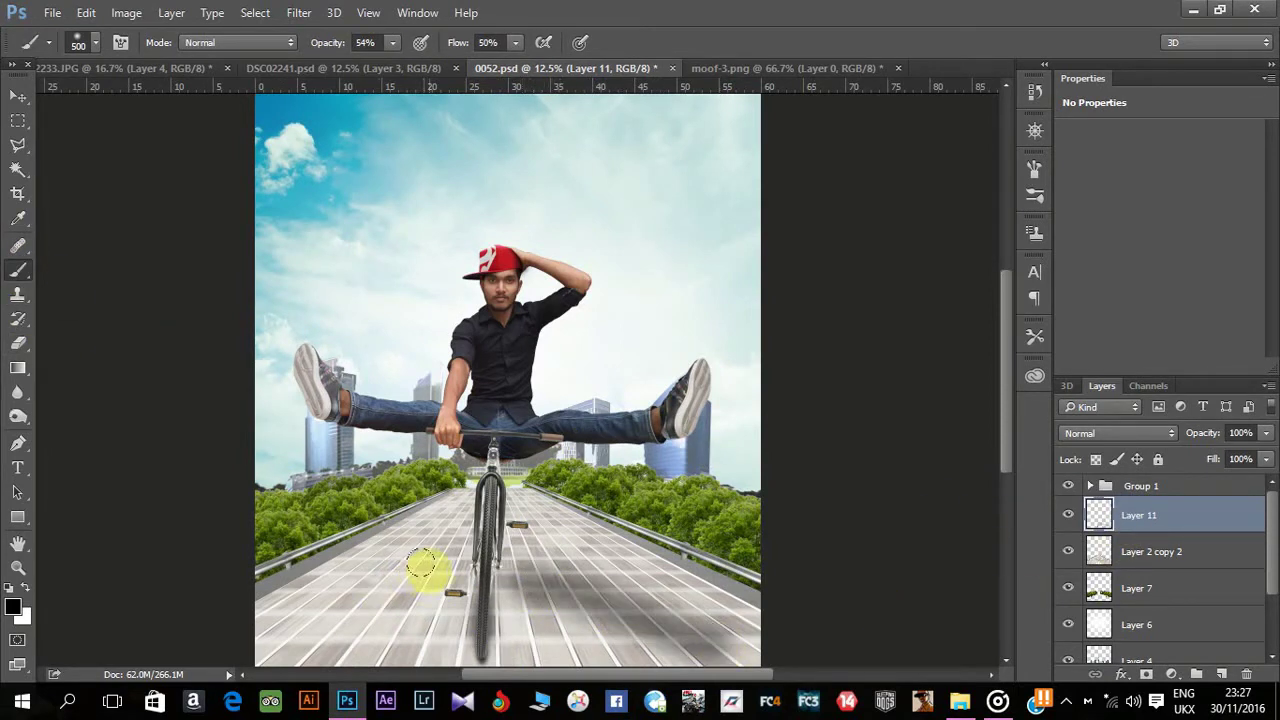
pyautogui.moveTo(423, 563); pyautogui.dragTo(275, 610)
pyautogui.click(17, 343)
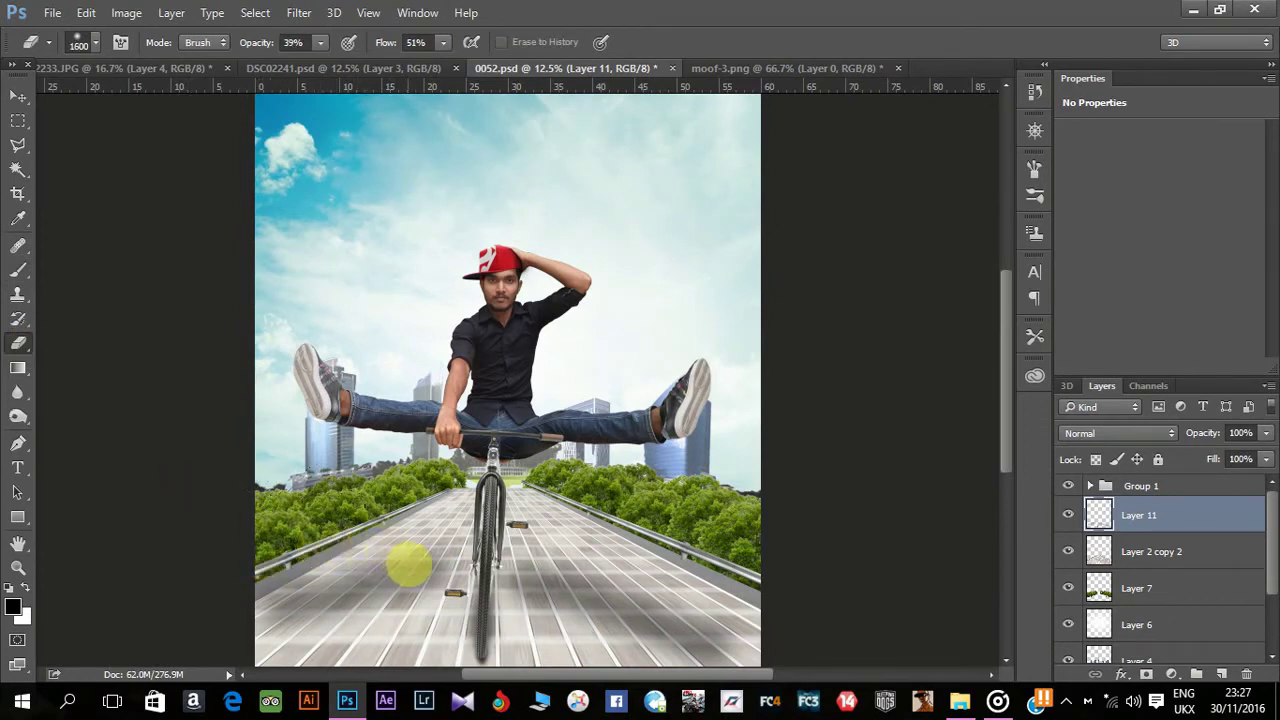
pyautogui.moveTo(408, 566); pyautogui.dragTo(538, 575)
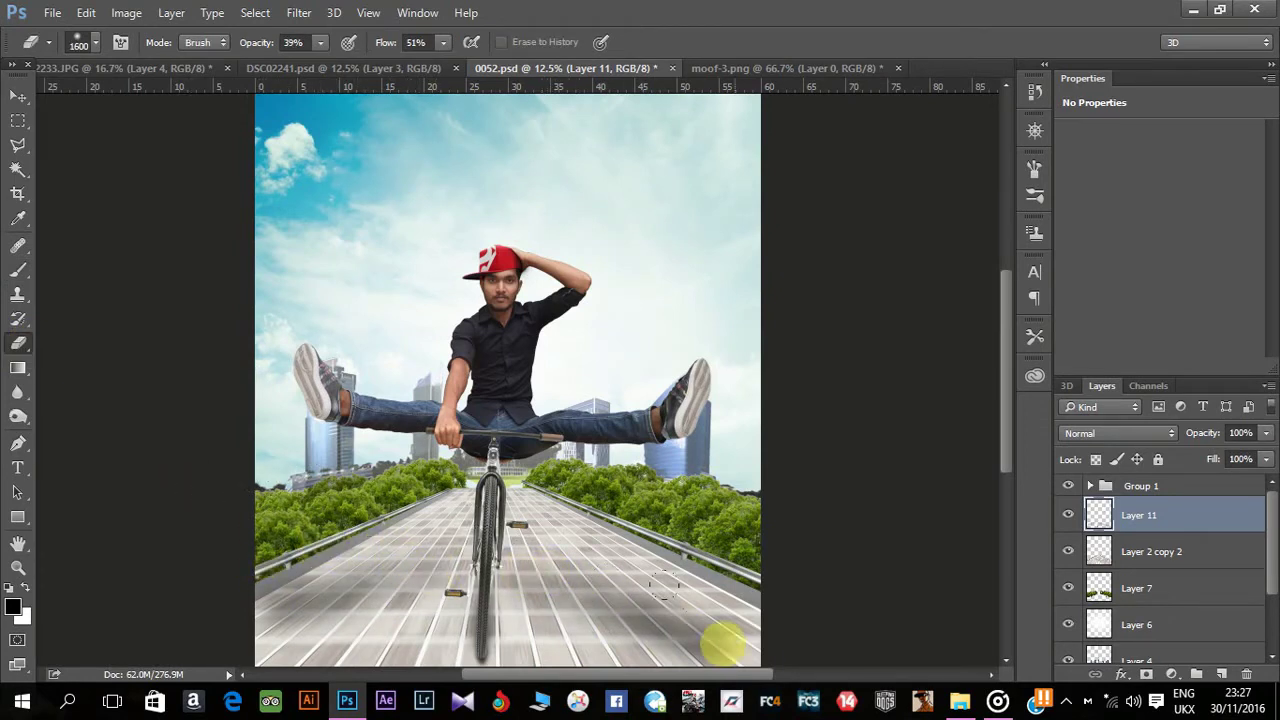
pyautogui.moveTo(722, 641); pyautogui.dragTo(677, 623)
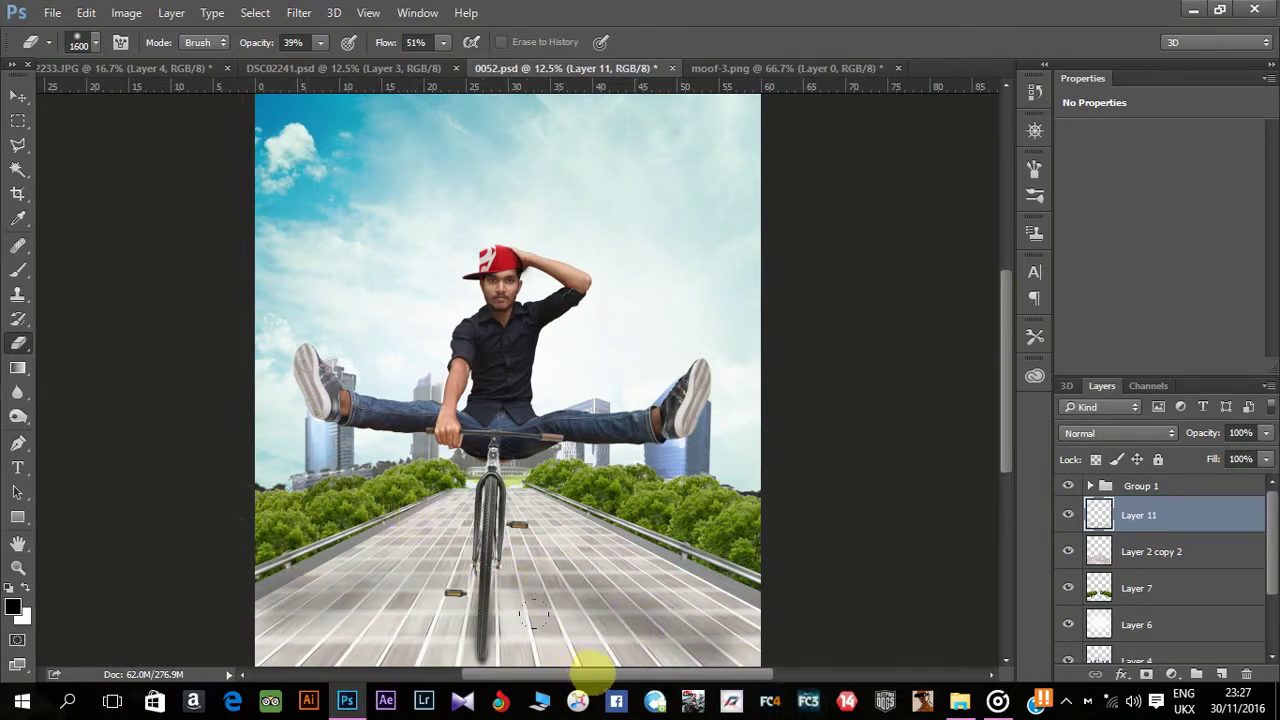
# Toggle Layer 11 off and on to compare, fit the image on screen, and expand Group 1.
pyautogui.hscroll(1, 566, 586)
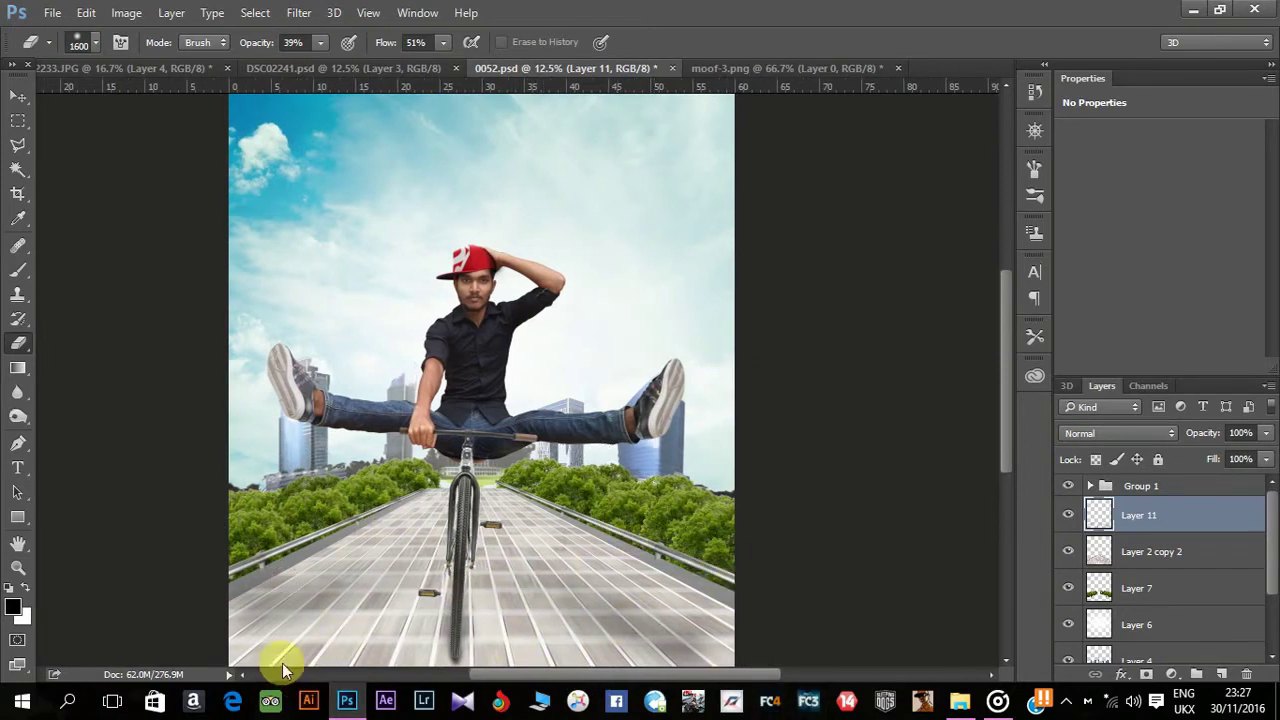
pyautogui.click(1067, 515)
pyautogui.click(1067, 515)
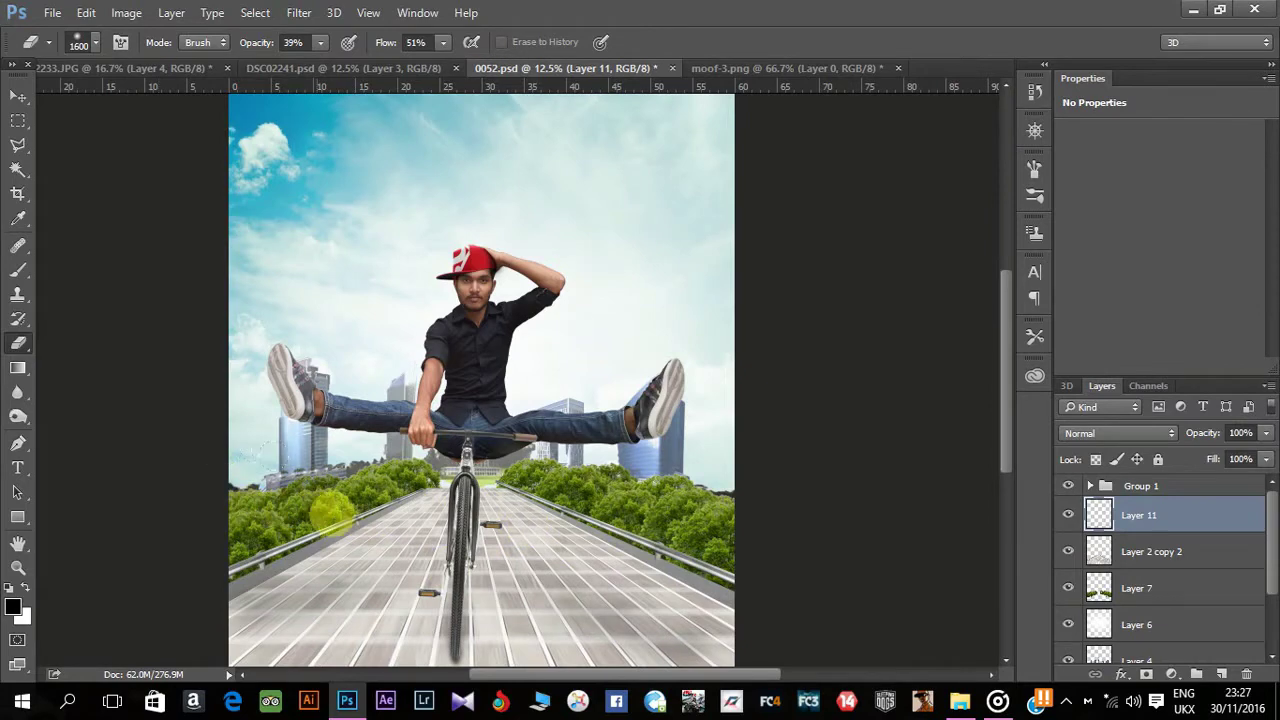
pyautogui.click(1065, 514)
pyautogui.click(1065, 514)
pyautogui.hotkey('ctrl', '-')
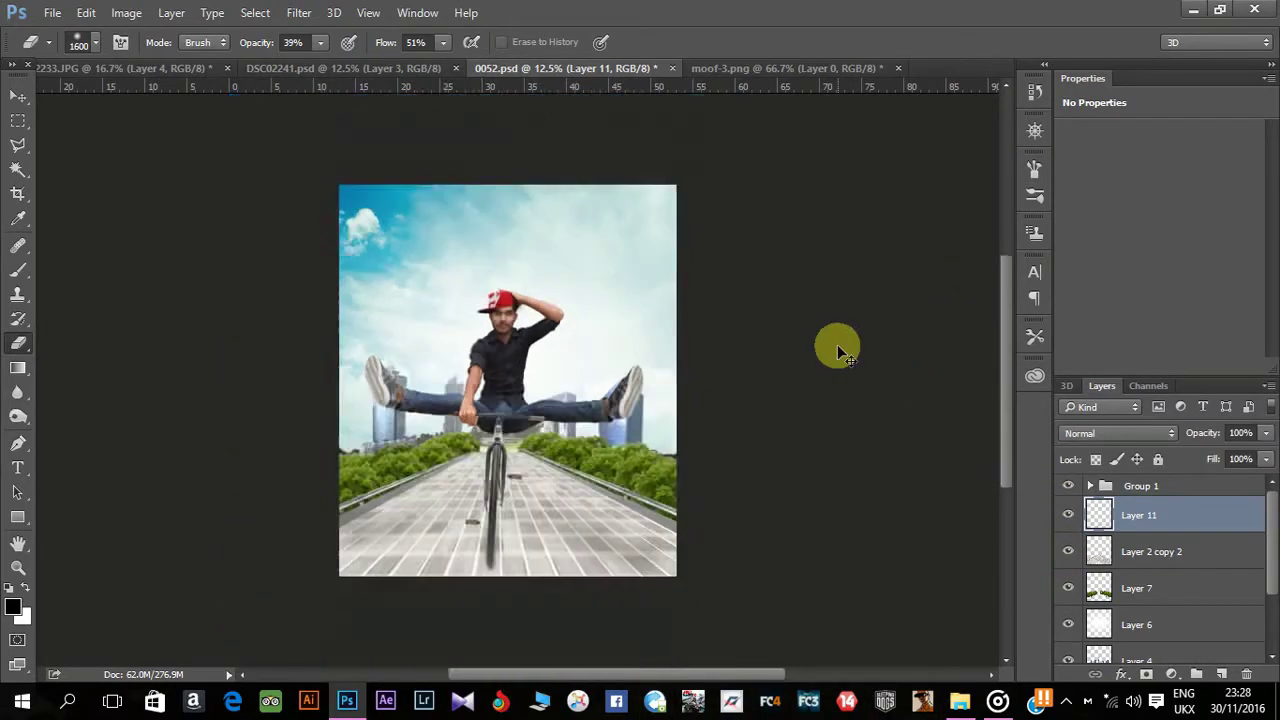
pyautogui.hotkey('ctrl', '0')
pyautogui.click(1065, 700)
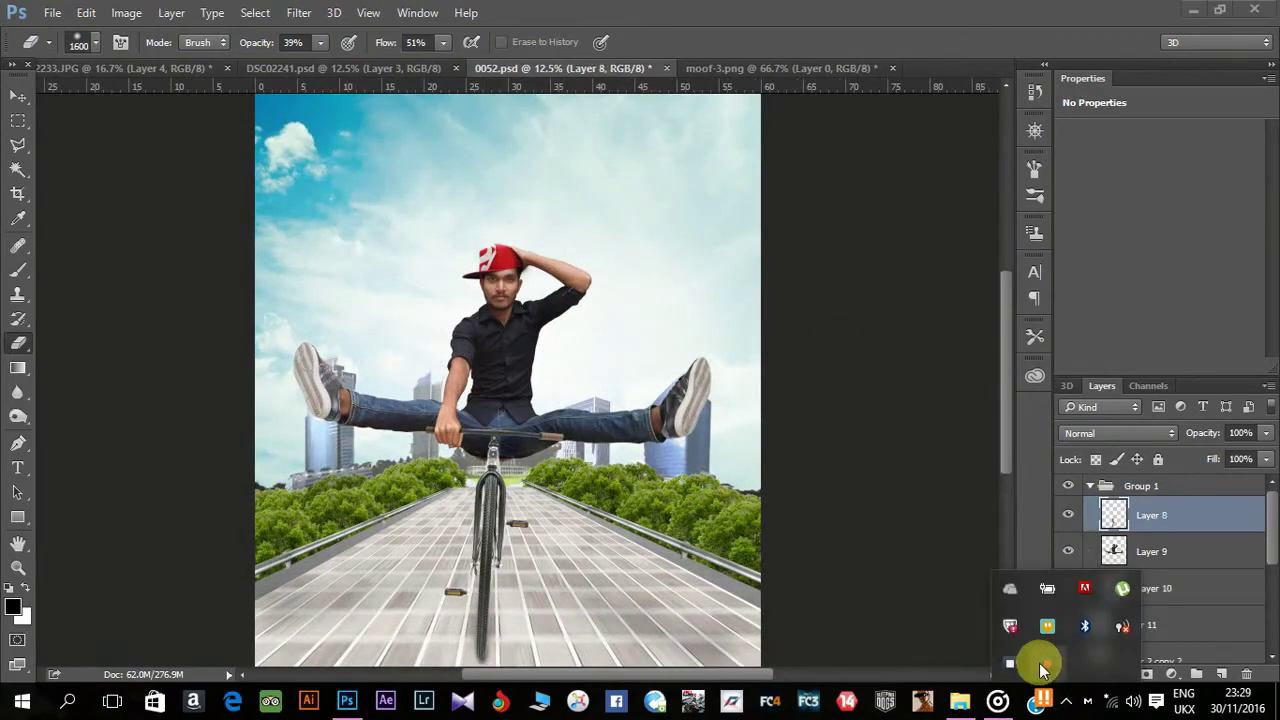
# Draw a Polygonal Lasso selection around the bottom of the front tyre on Layer 8.
pyautogui.click(927, 568)
pyautogui.click(16, 142)
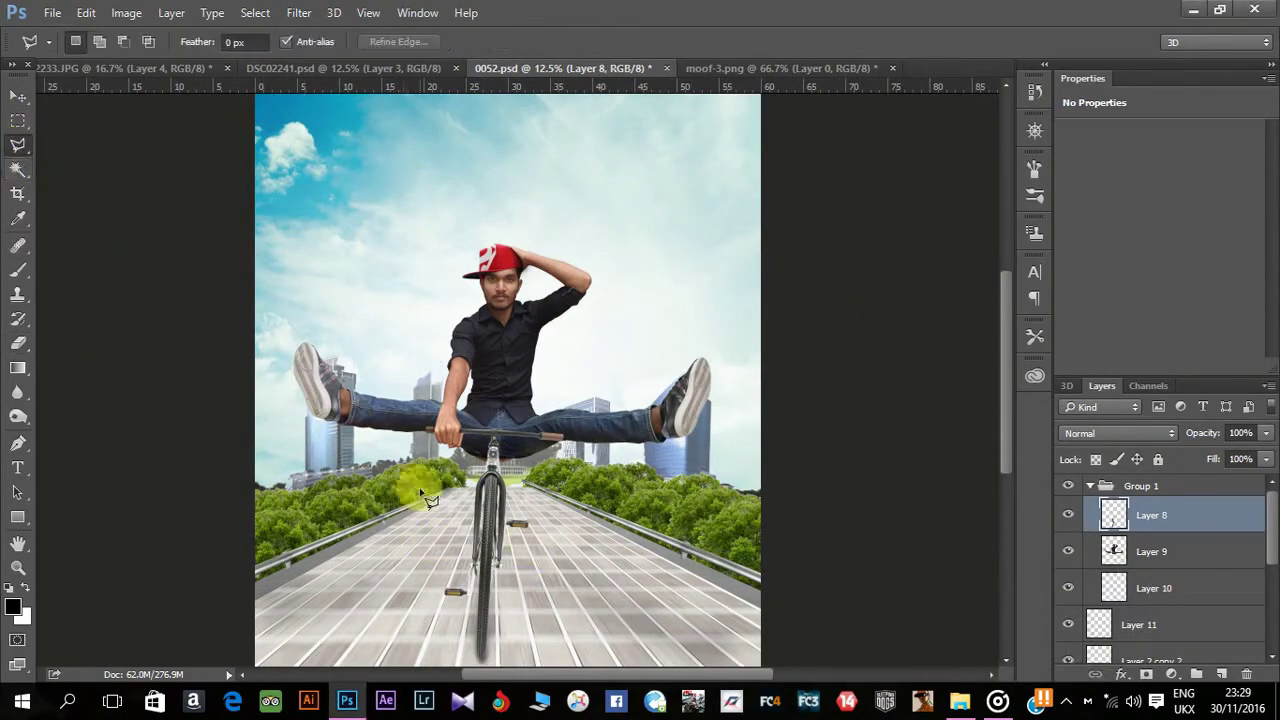
pyautogui.hotkey('ctrl', '+')
pyautogui.hotkey('ctrl', '+')
pyautogui.hotkey('ctrl', '+')
pyautogui.moveTo(526, 612); pyautogui.dragTo(557, 423)
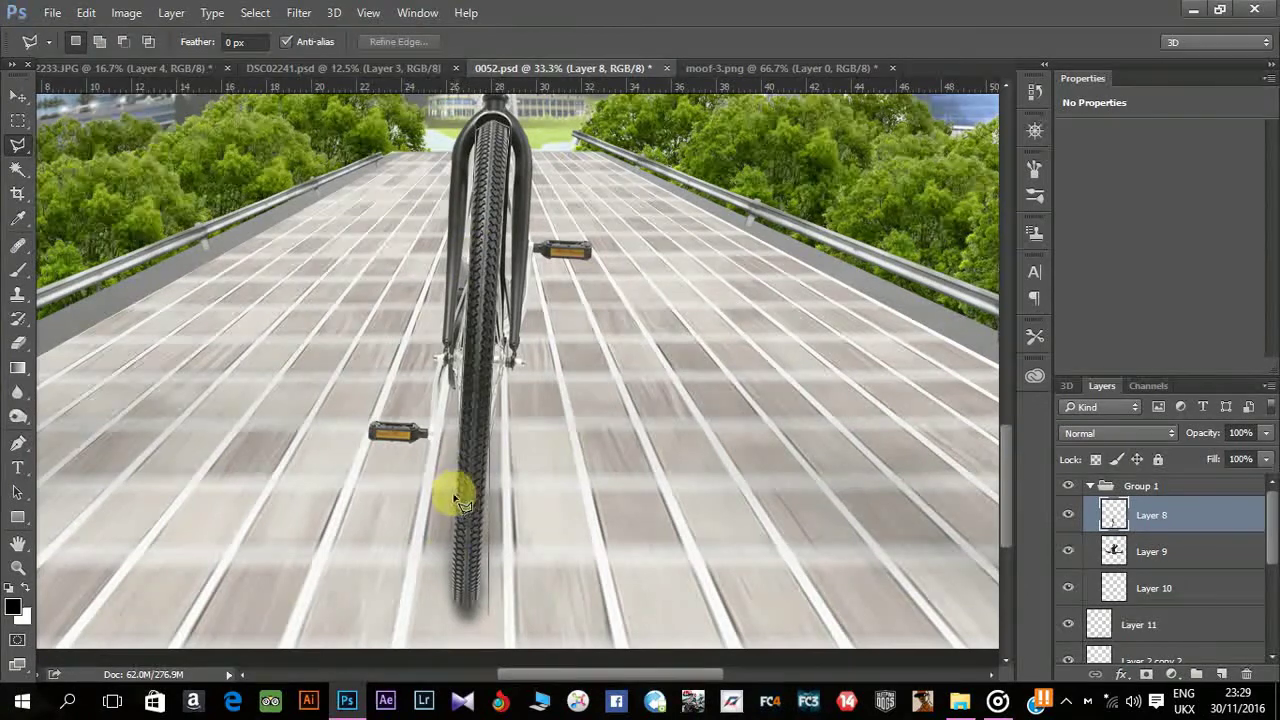
pyautogui.doubleClick(500, 628)
# Apply a vertical Motion Blur (angle 90, distance 22) to the tyre and deselect.
pyautogui.click(298, 12)
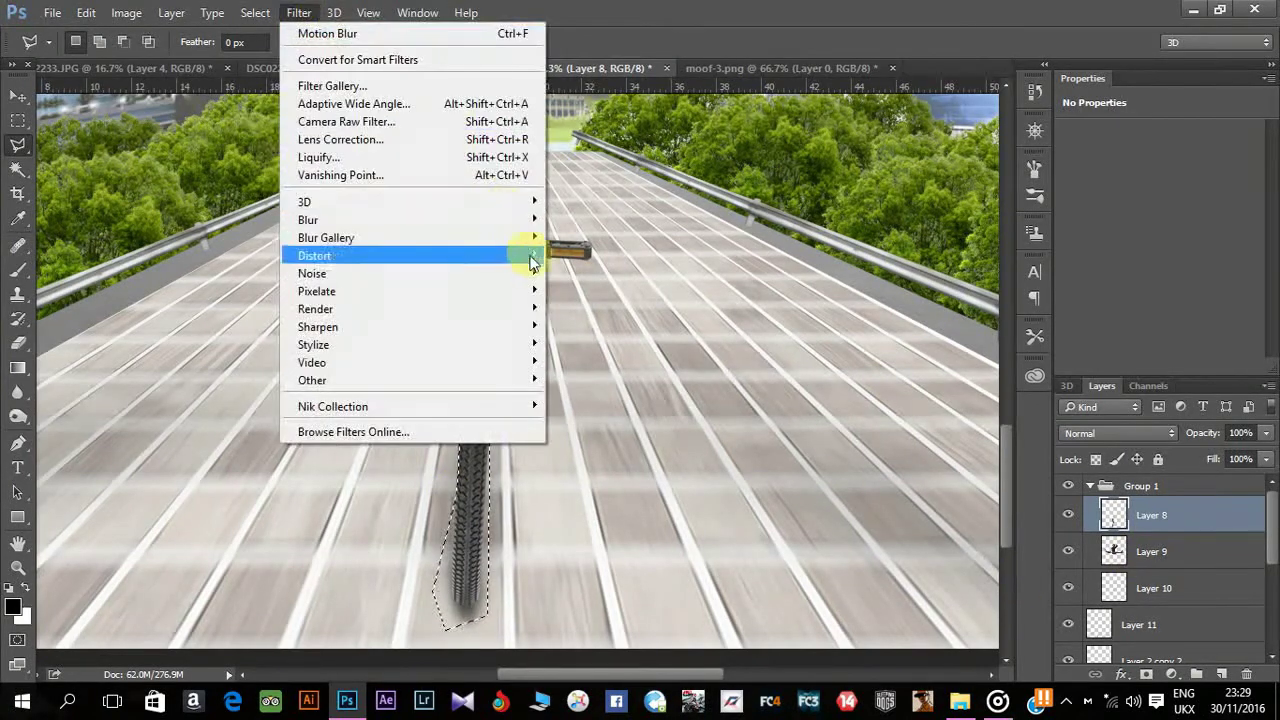
pyautogui.click(593, 326)
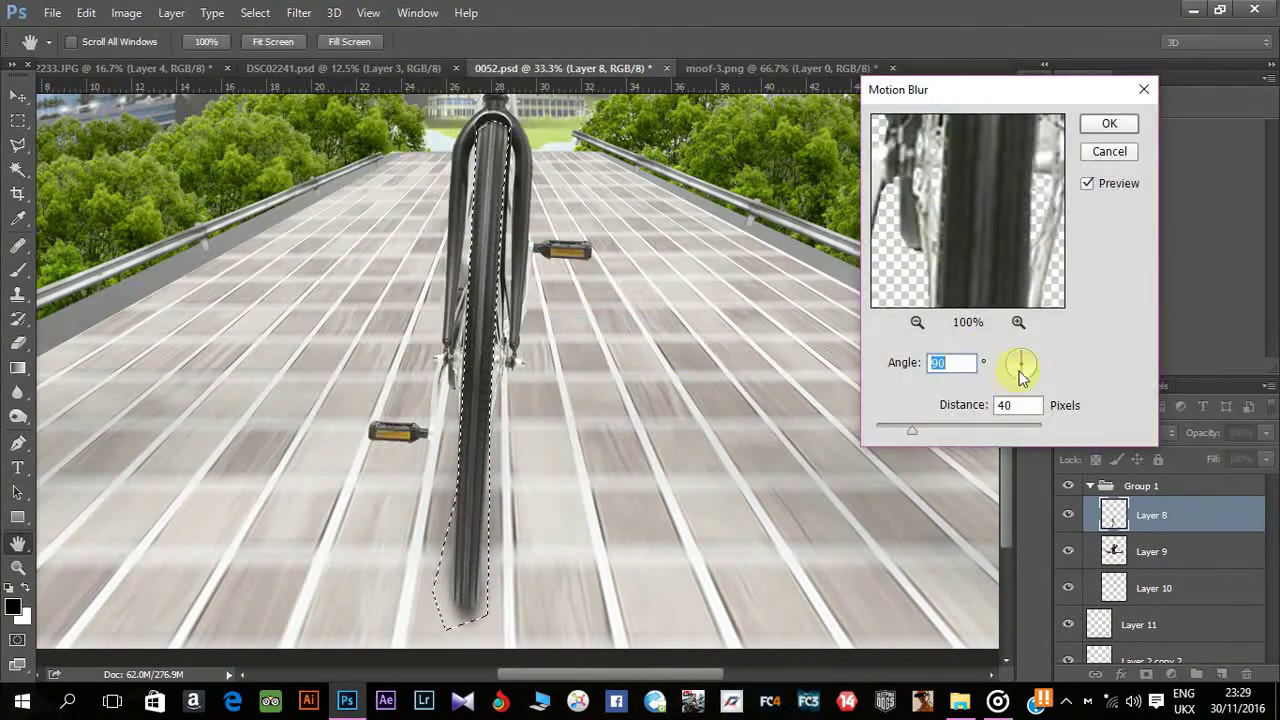
pyautogui.moveTo(900, 430); pyautogui.dragTo(890, 433)
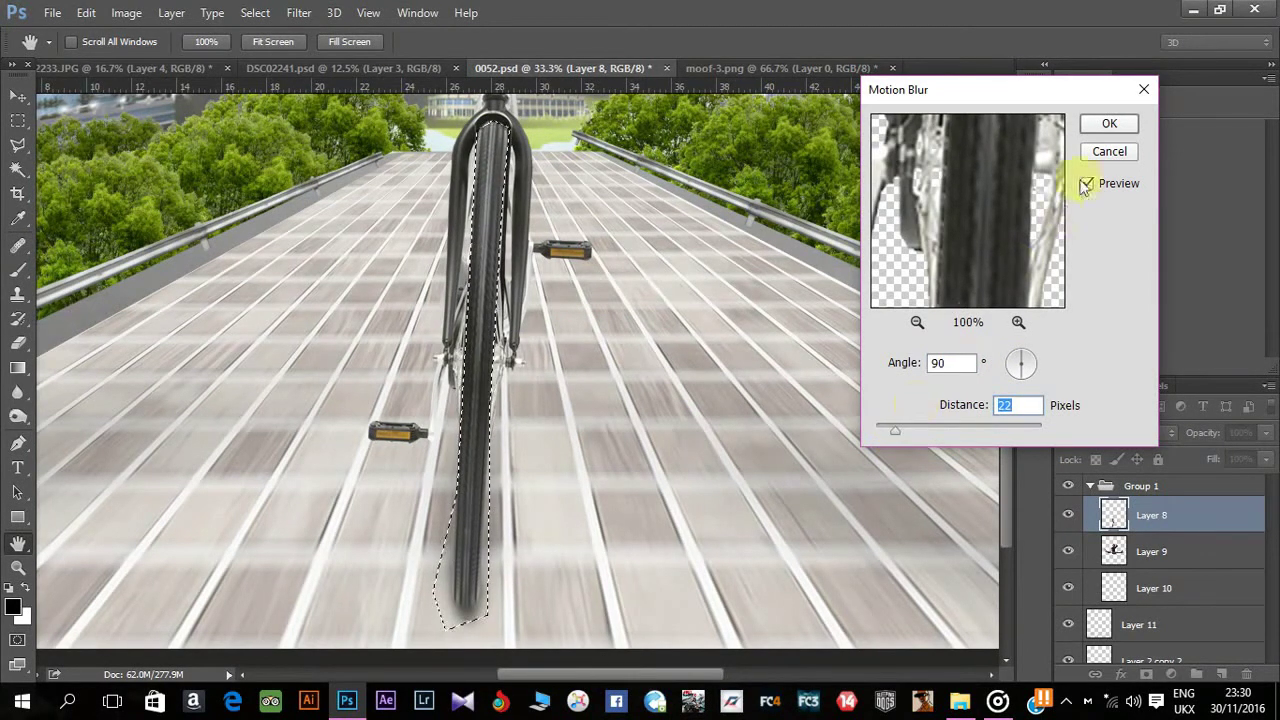
pyautogui.click(1109, 123)
pyautogui.hotkey('ctrl', 'd')
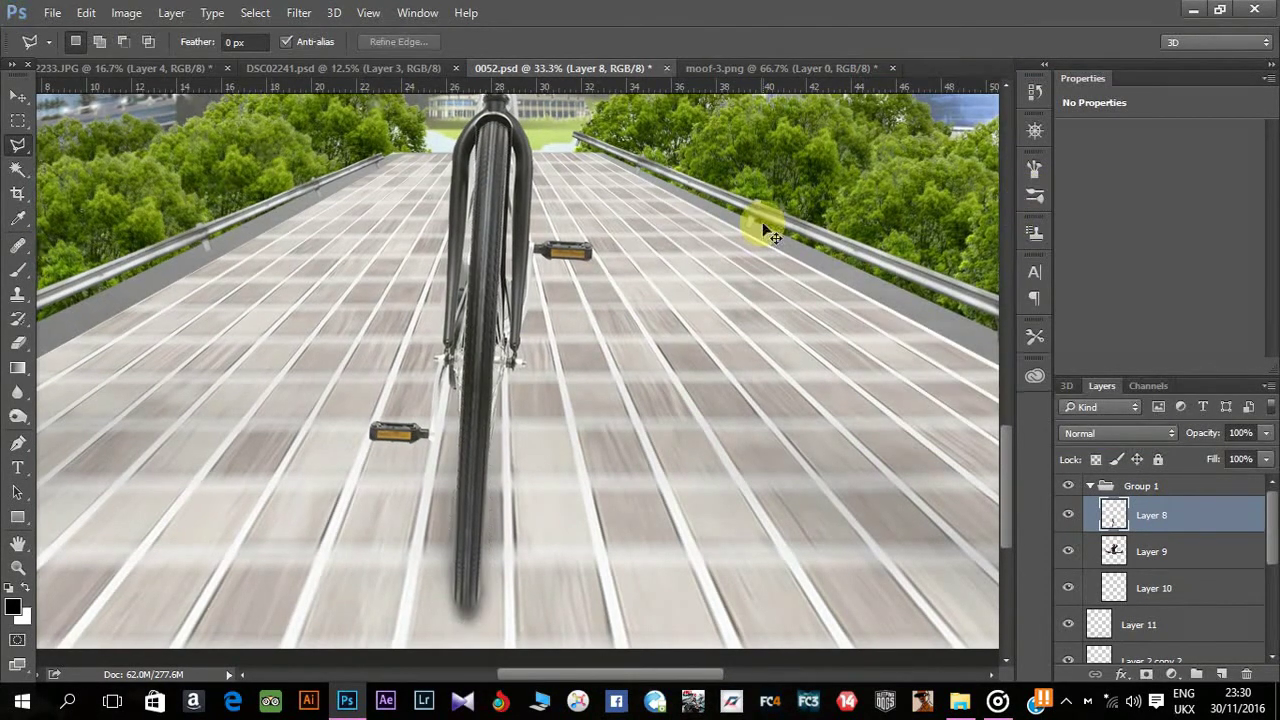
pyautogui.hotkey('ctrl', '-')
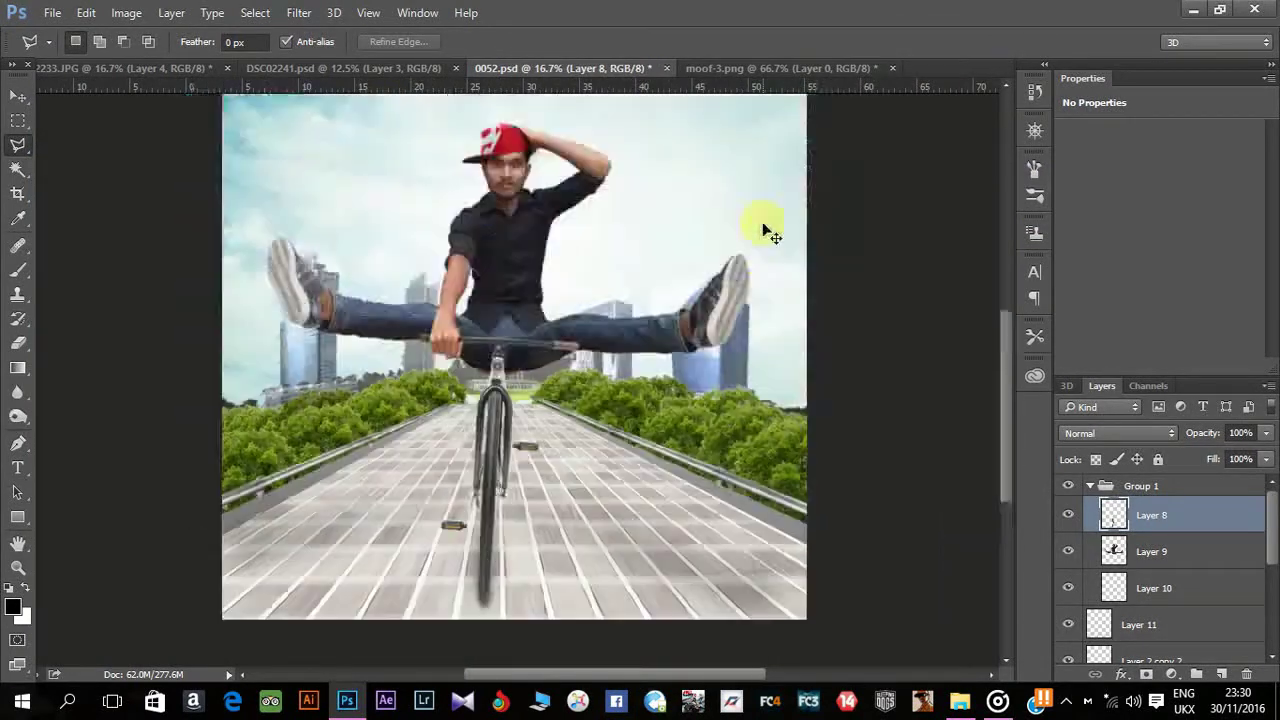
pyautogui.hotkey('ctrl', '-')
pyautogui.scroll(-2, 1134, 591)
pyautogui.scroll(-2, 1136, 595)
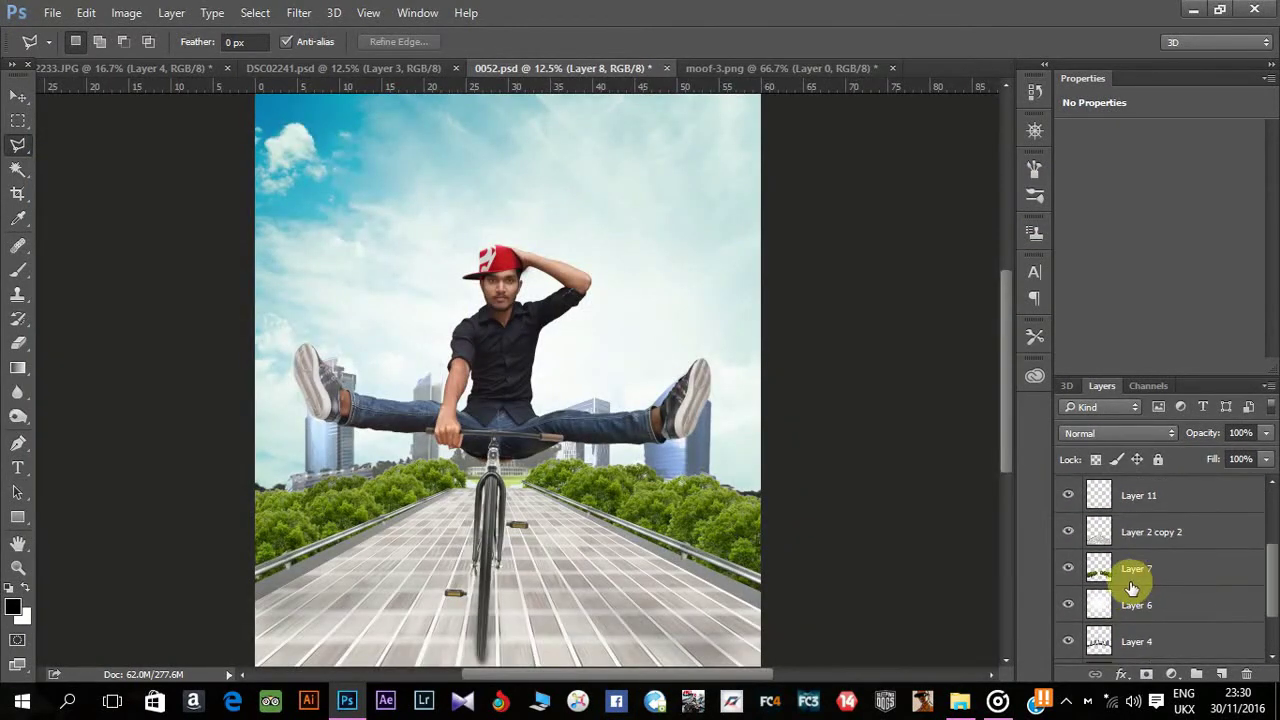
# Select Layers 7, 6, 4 and 6 copy together in the Layers panel.
pyautogui.click(1150, 578)
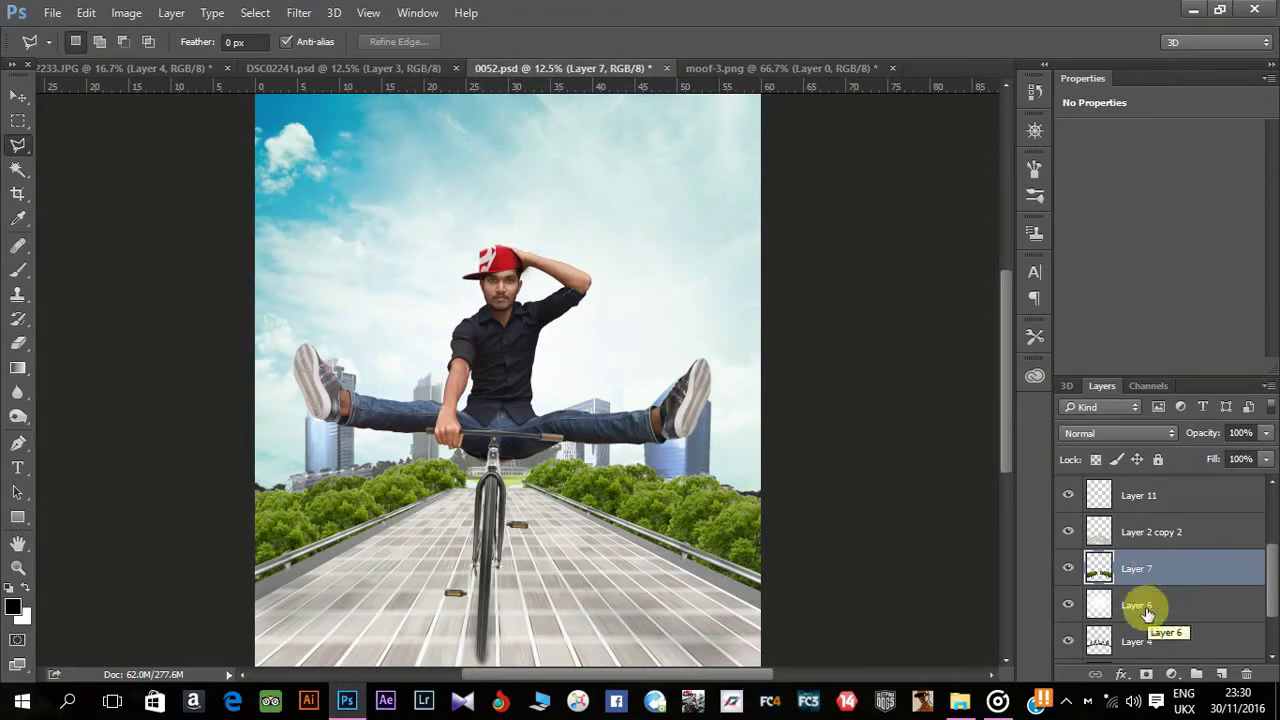
pyautogui.keyDown('shift'); pyautogui.click(1147, 608); pyautogui.keyUp('shift')
pyautogui.keyDown('shift'); pyautogui.click(1143, 636); pyautogui.keyUp('shift')
pyautogui.scroll(-2, 1143, 634)
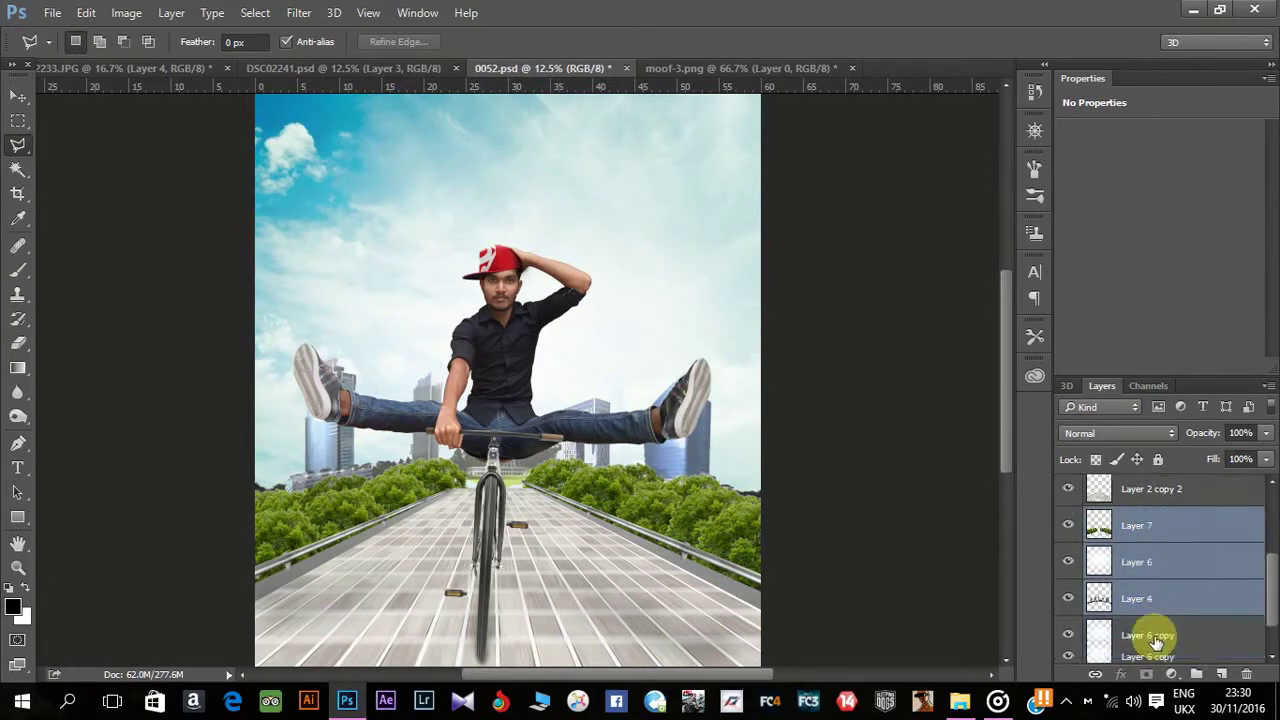
pyautogui.keyDown('shift'); pyautogui.click(1147, 612); pyautogui.keyUp('shift')
pyautogui.scroll(1, 1160, 620)
pyautogui.scroll(2, 1165, 590)
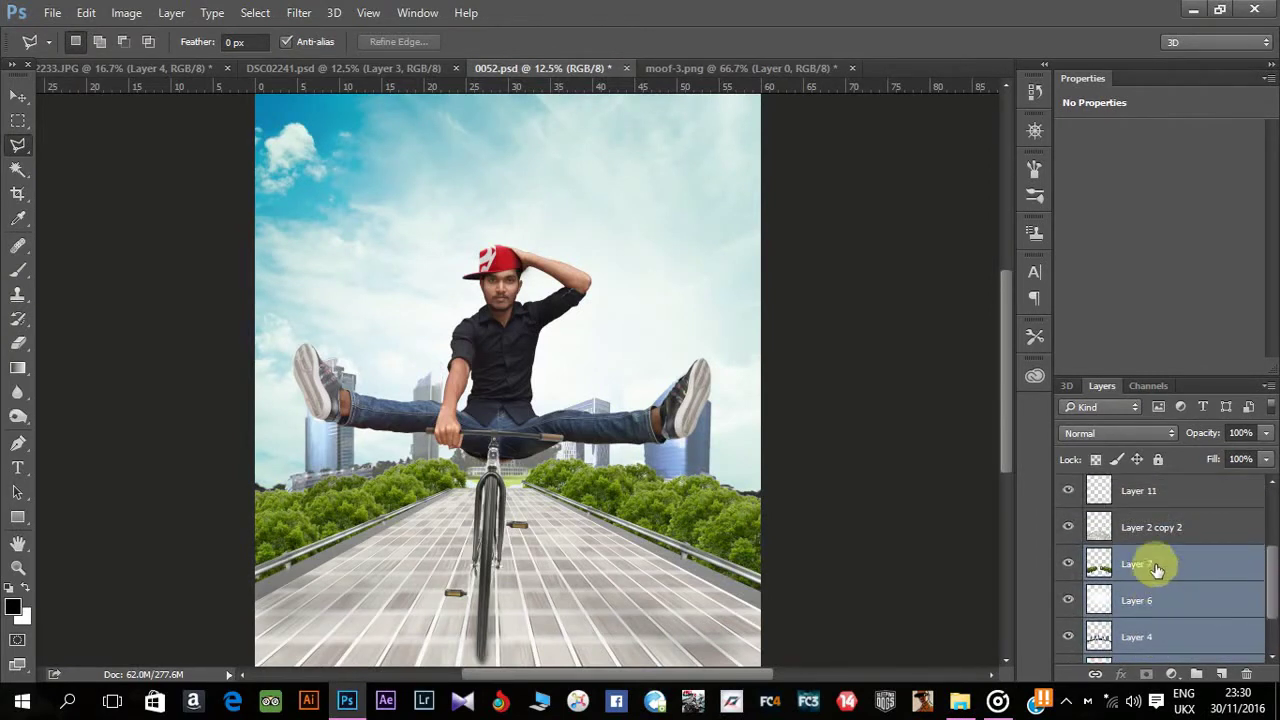
# Add Layer 5 to the selection and merge them all into Layer 7.
pyautogui.rightClick(1160, 575)
pyautogui.click(979, 518)
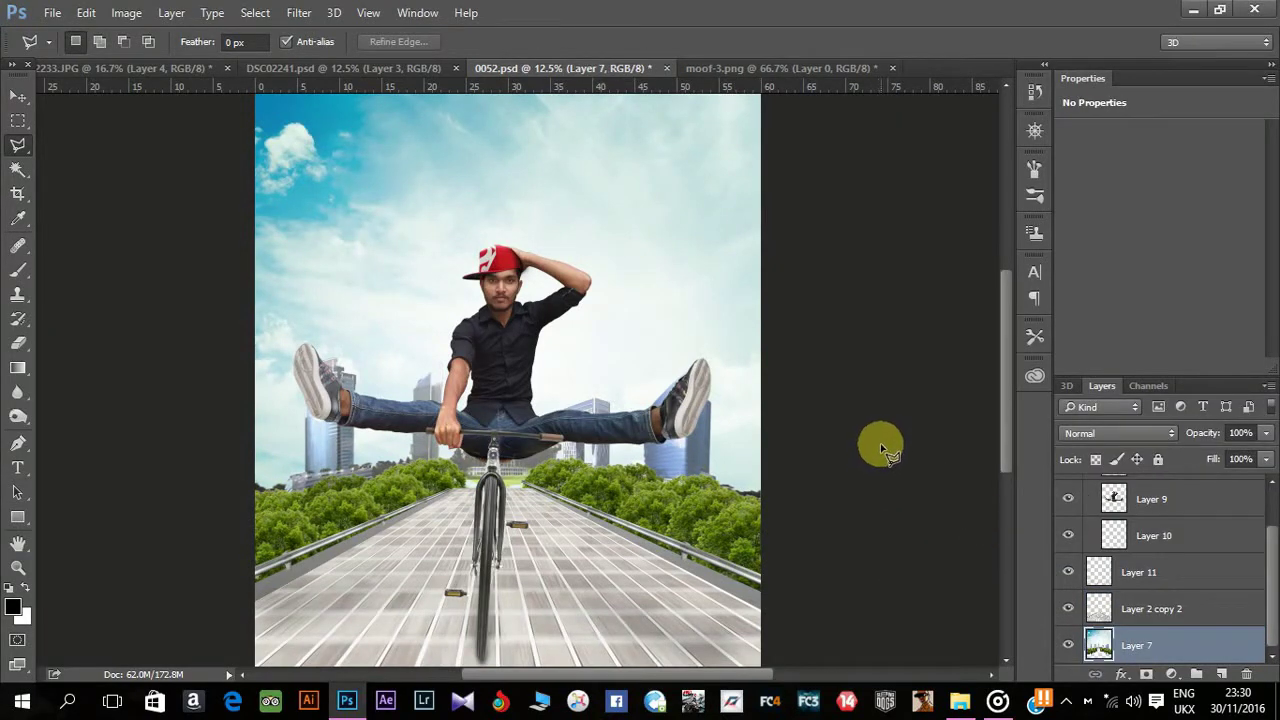
pyautogui.scroll(-3, 1157, 606)
pyautogui.keyDown('shift'); pyautogui.click(1157, 607); pyautogui.keyUp('shift')
pyautogui.scroll(-1, 1160, 607)
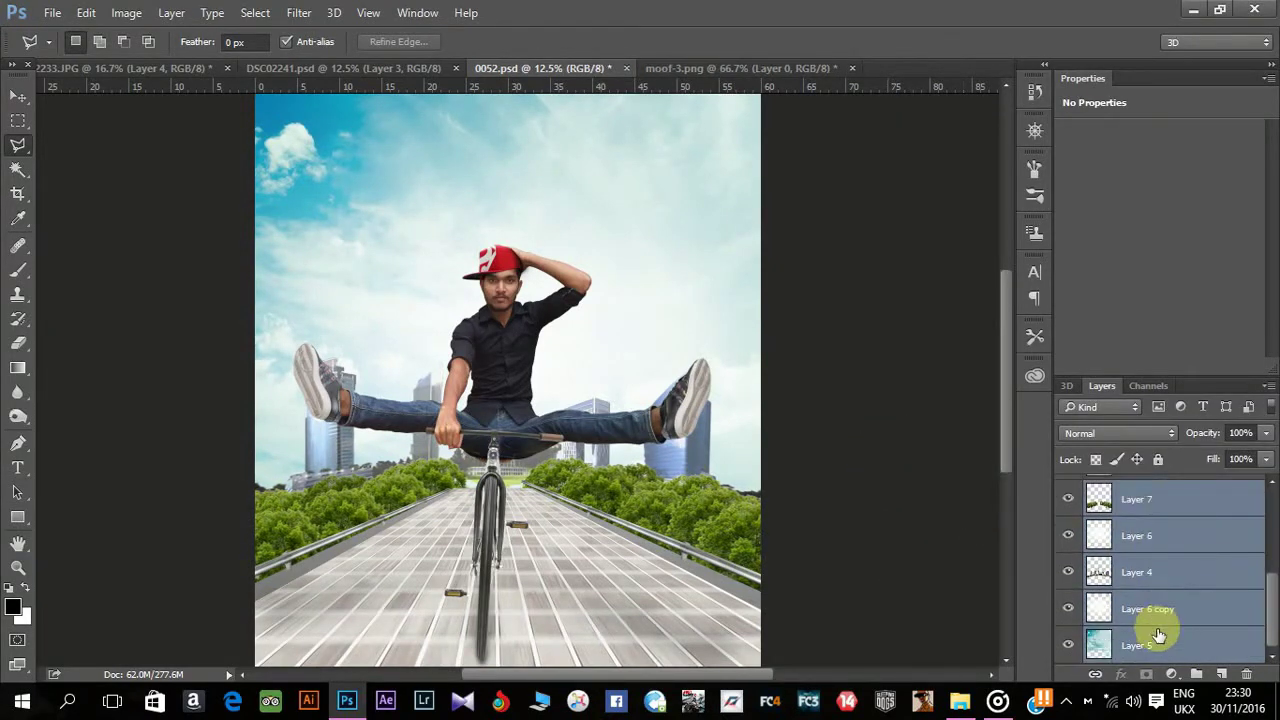
pyautogui.rightClick(1160, 607)
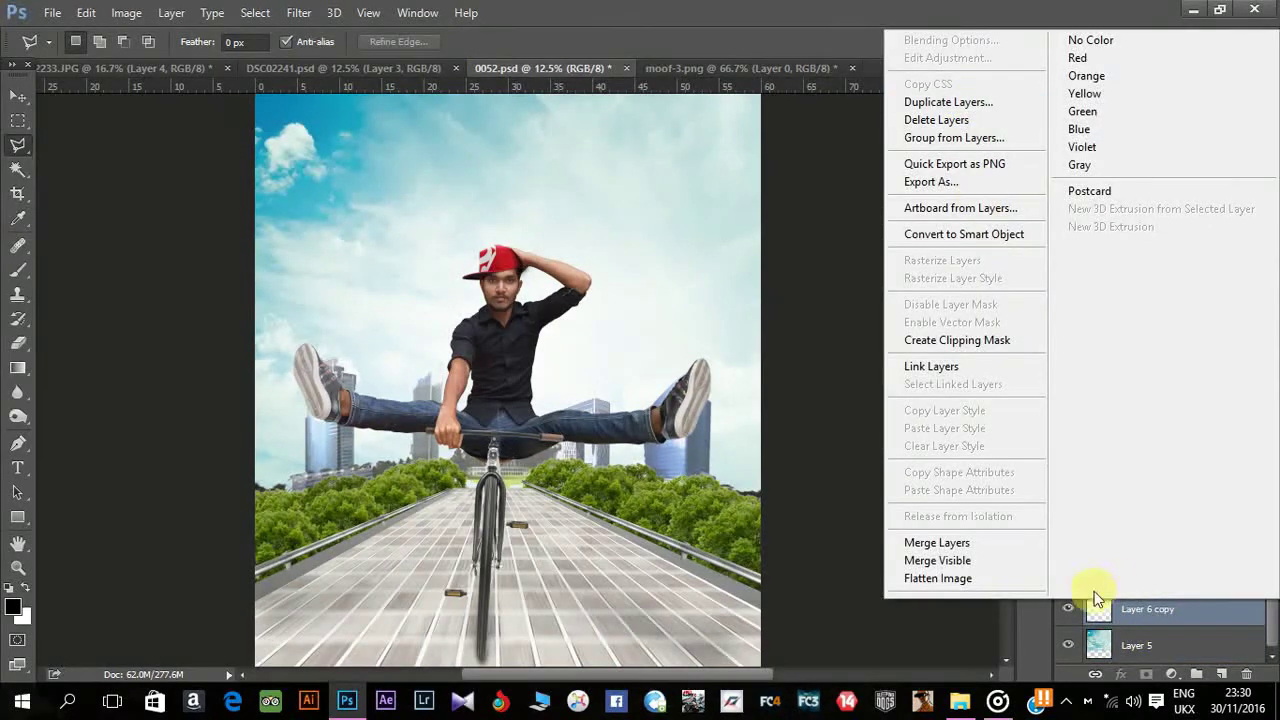
pyautogui.click(1001, 543)
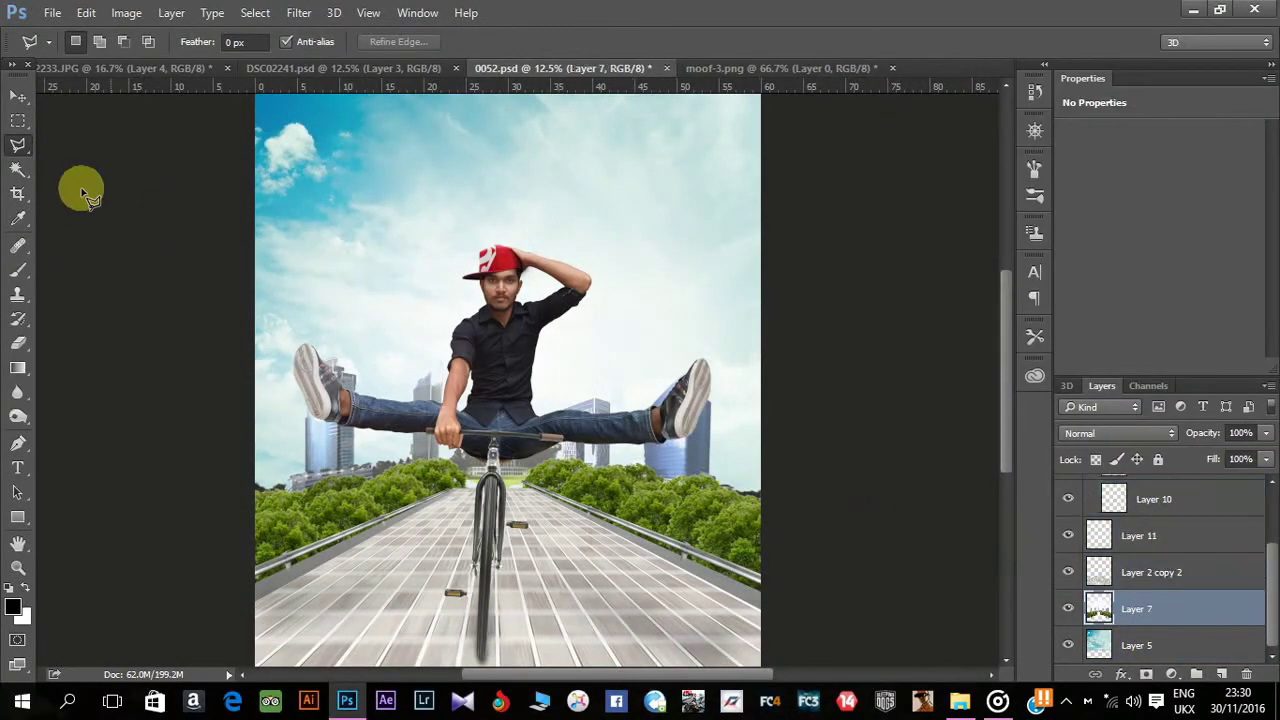
# Blur the background's right half with Motion Blur at angle -18, distance 47.
pyautogui.press('m')
pyautogui.scroll(1, 500, 103)
pyautogui.moveTo(497, 110); pyautogui.dragTo(851, 650)
pyautogui.click(298, 12)
pyautogui.moveTo(410, 220)
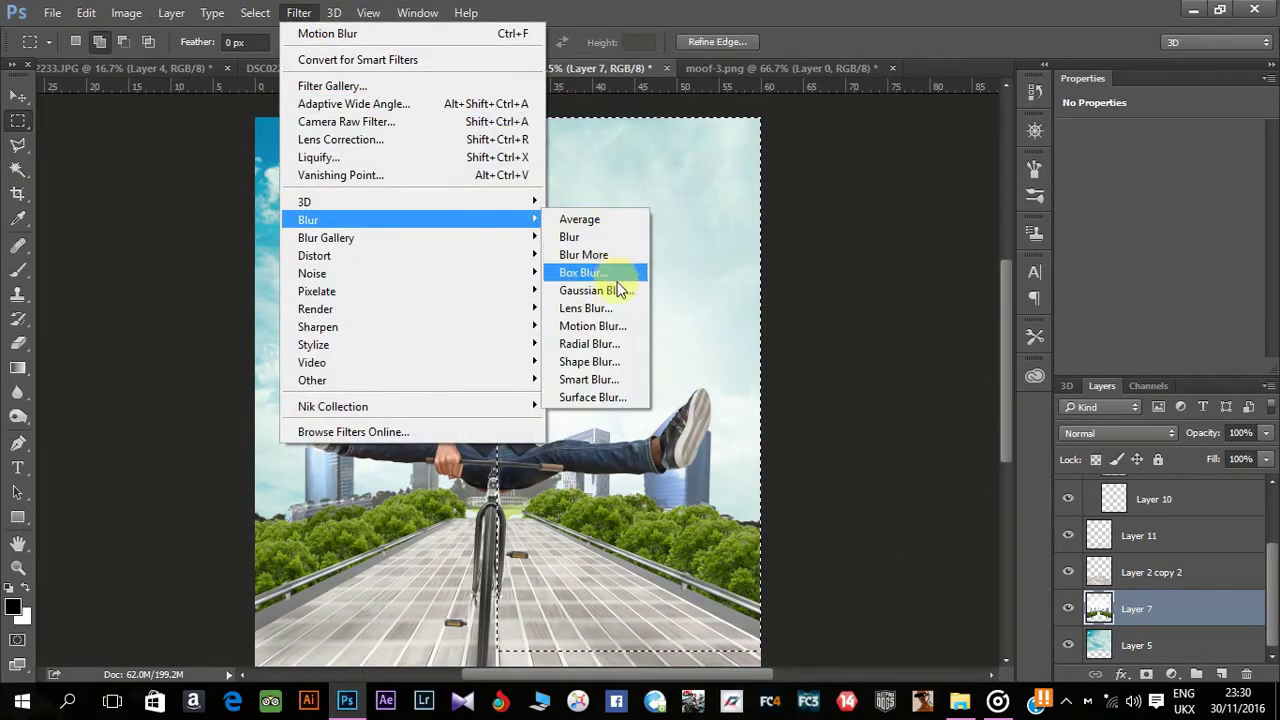
pyautogui.click(600, 326)
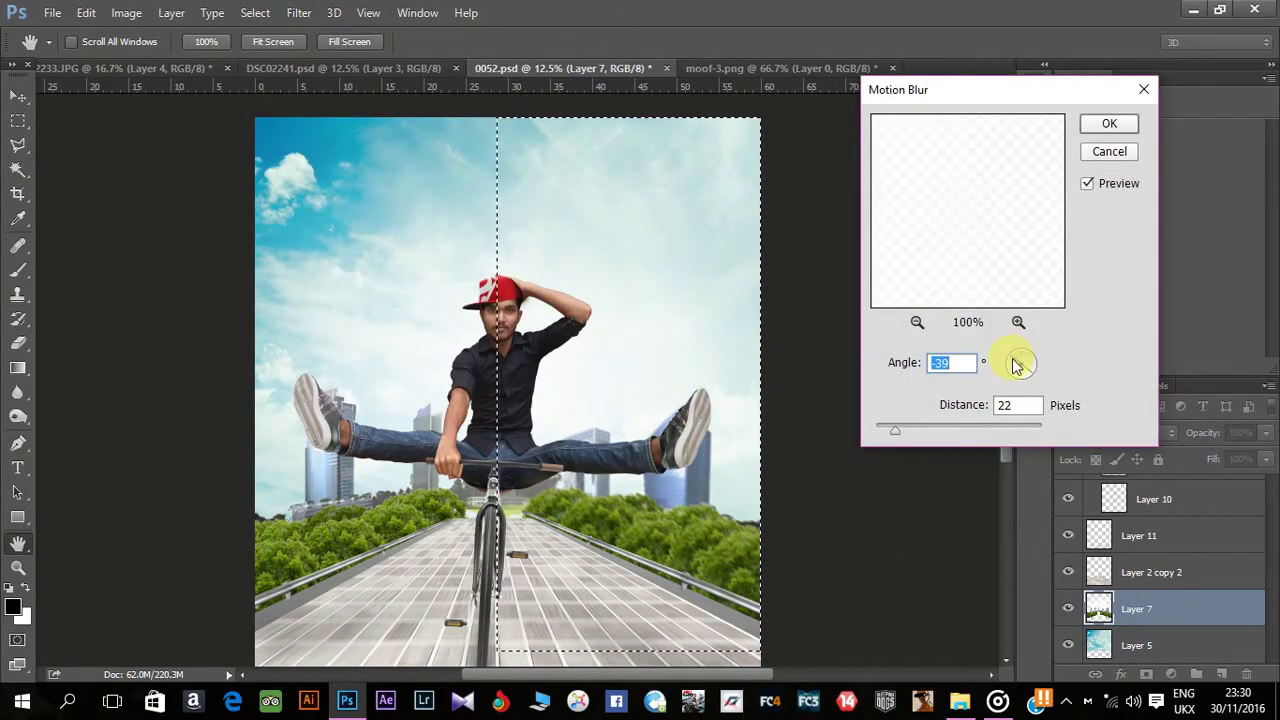
pyautogui.moveTo(887, 430); pyautogui.dragTo(887, 432)
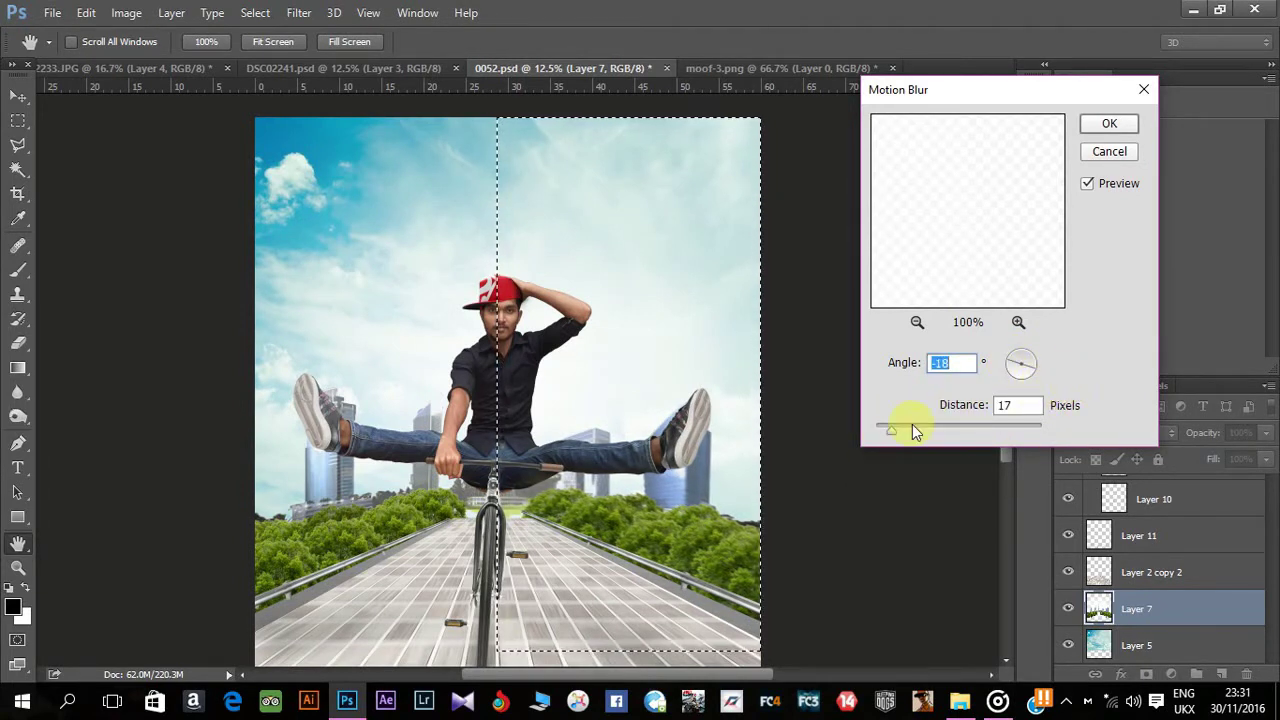
pyautogui.moveTo(921, 430)
pyautogui.mouseDown()
pyautogui.moveTo(943, 432)
pyautogui.moveTo(918, 431)
pyautogui.mouseUp()
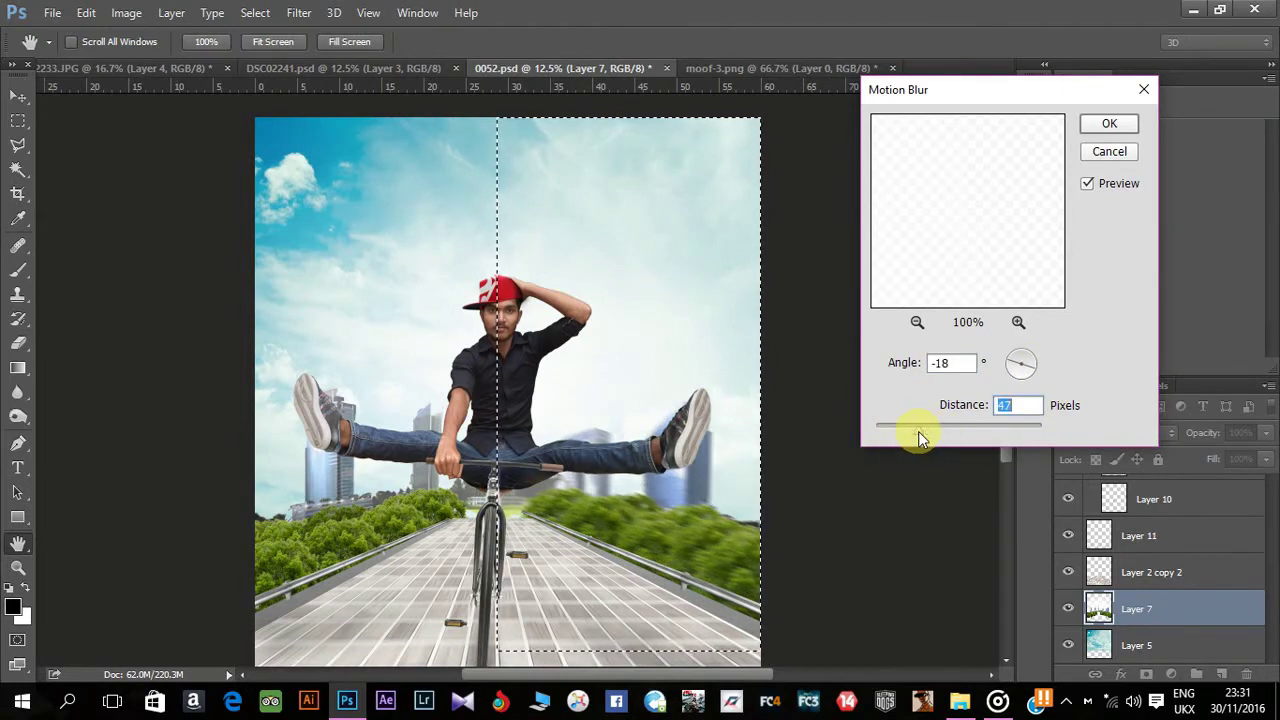
pyautogui.click(1100, 128)
# Blur the background's left half with Motion Blur at angle 8, distance 31.
pyautogui.moveTo(229, 100)
pyautogui.mouseDown()
pyautogui.moveTo(497, 615)
pyautogui.moveTo(481, 655)
pyautogui.mouseUp()
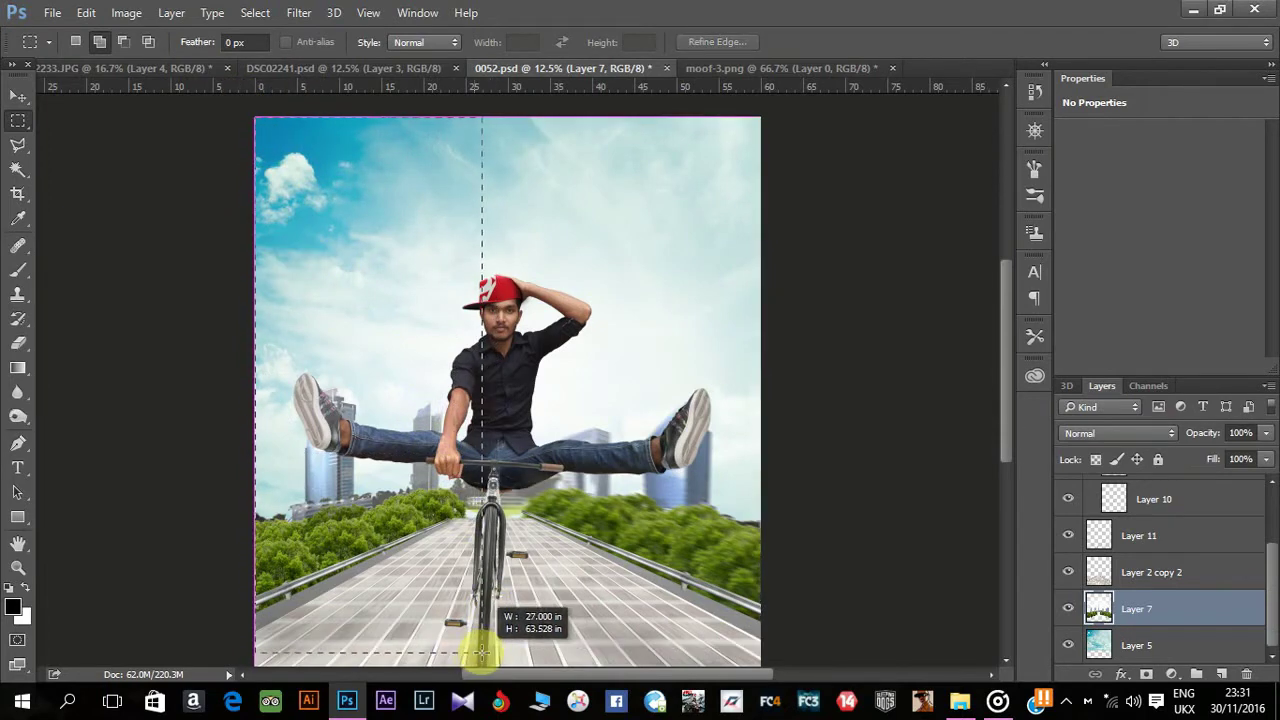
pyautogui.moveTo(495, 655); pyautogui.dragTo(494, 662)
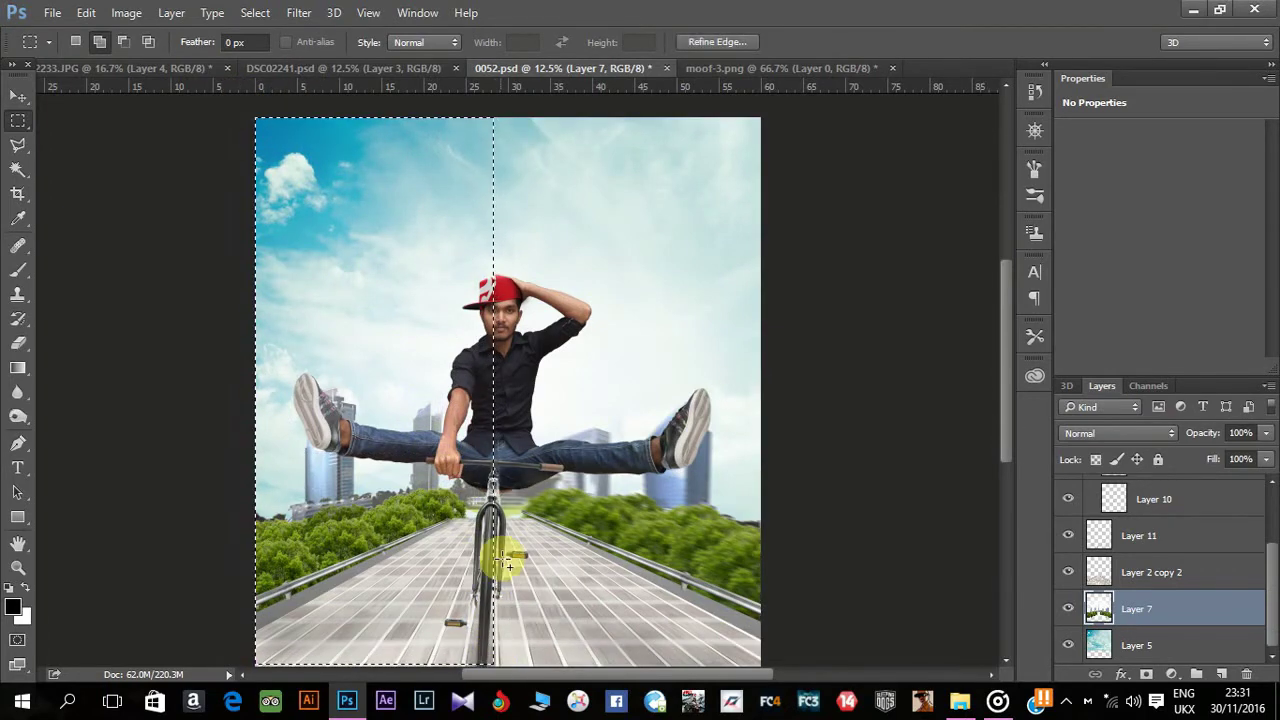
pyautogui.click(299, 12)
pyautogui.click(606, 328)
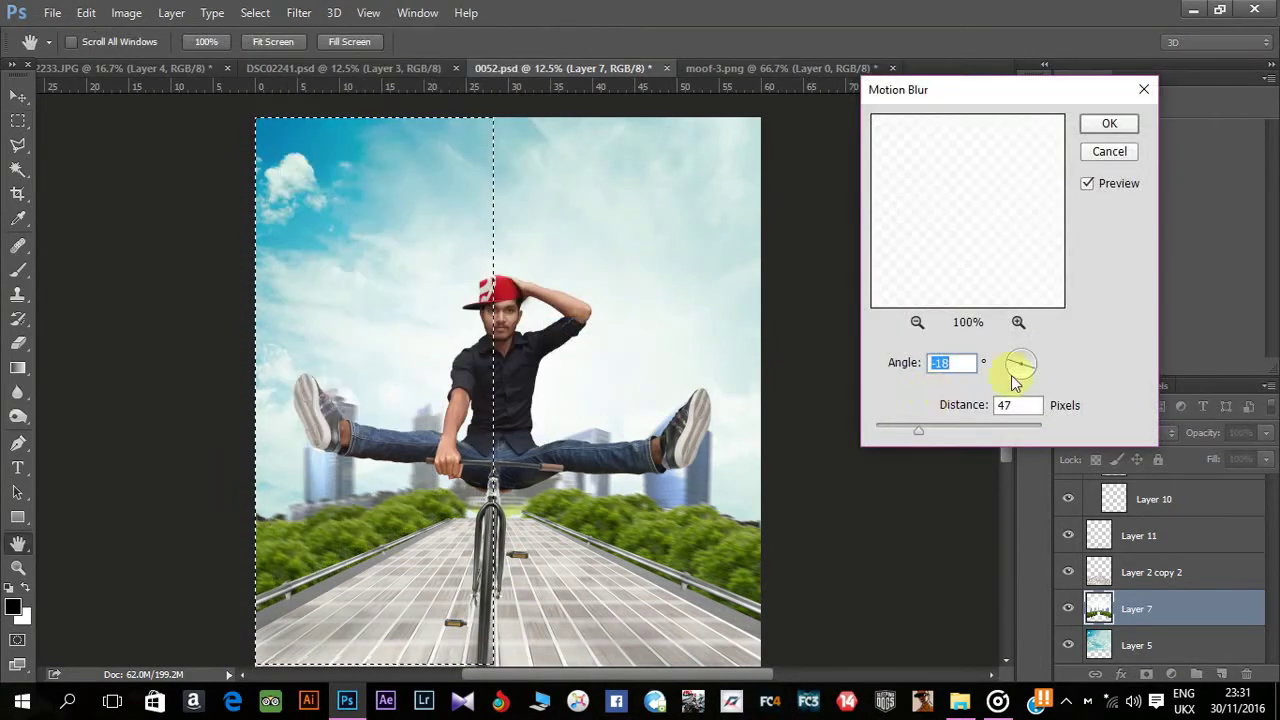
pyautogui.click(983, 405)
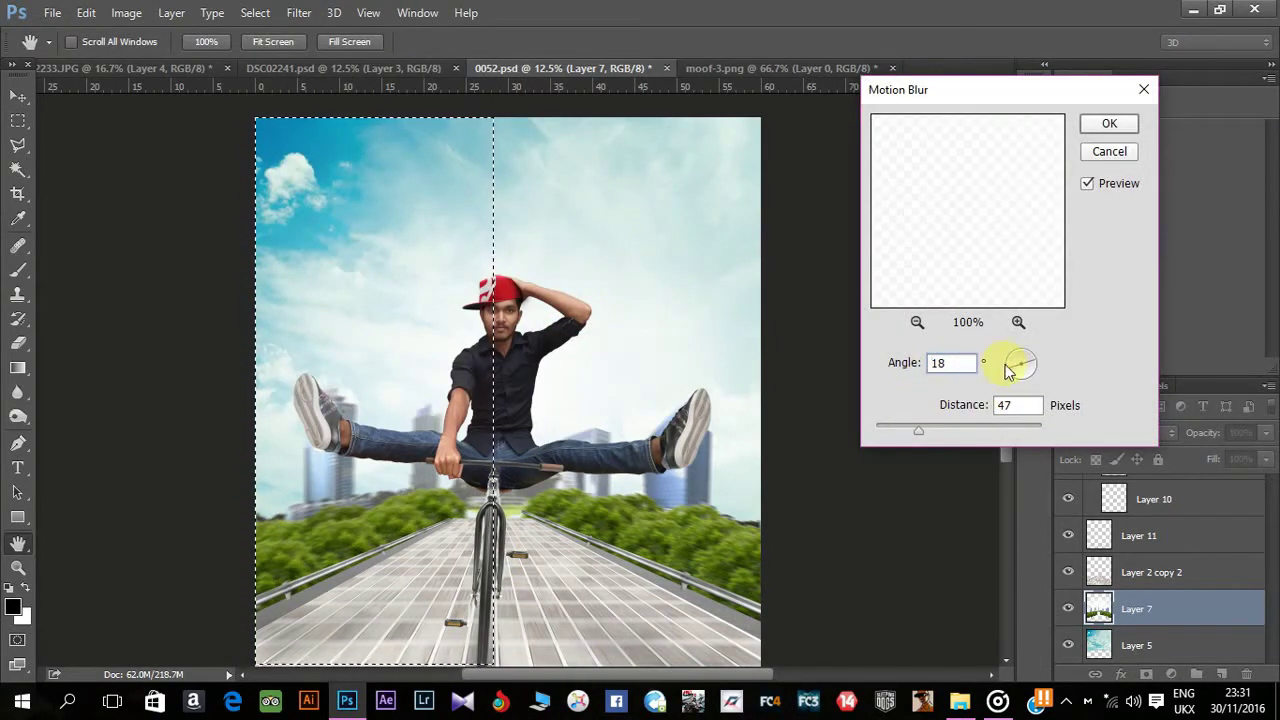
pyautogui.moveTo(1034, 362); pyautogui.dragTo(1037, 366)
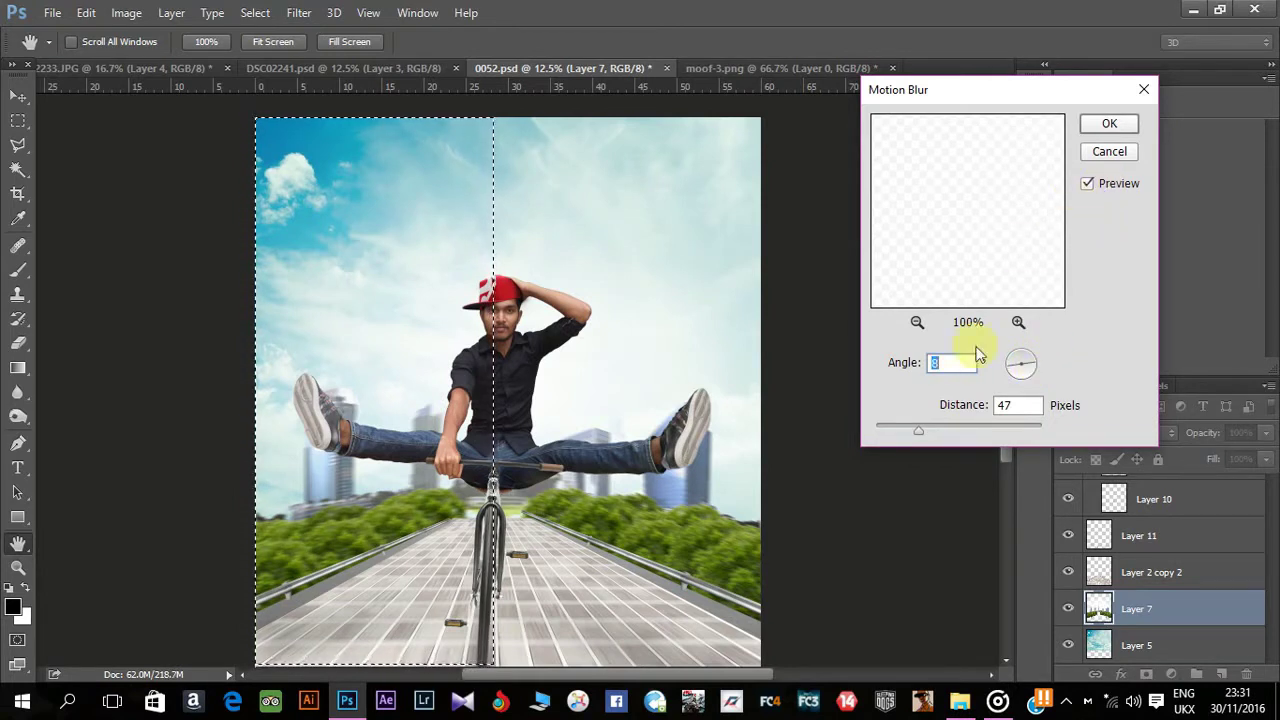
pyautogui.moveTo(910, 430); pyautogui.dragTo(903, 433)
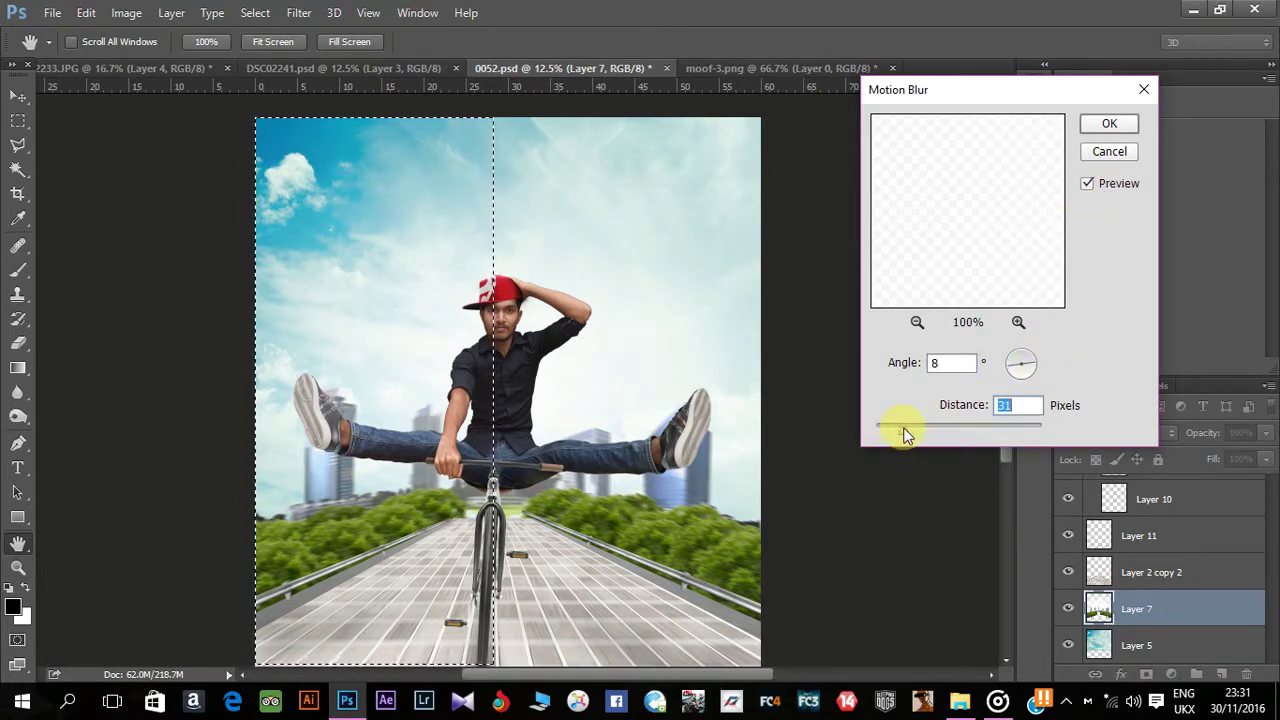
pyautogui.click(1100, 123)
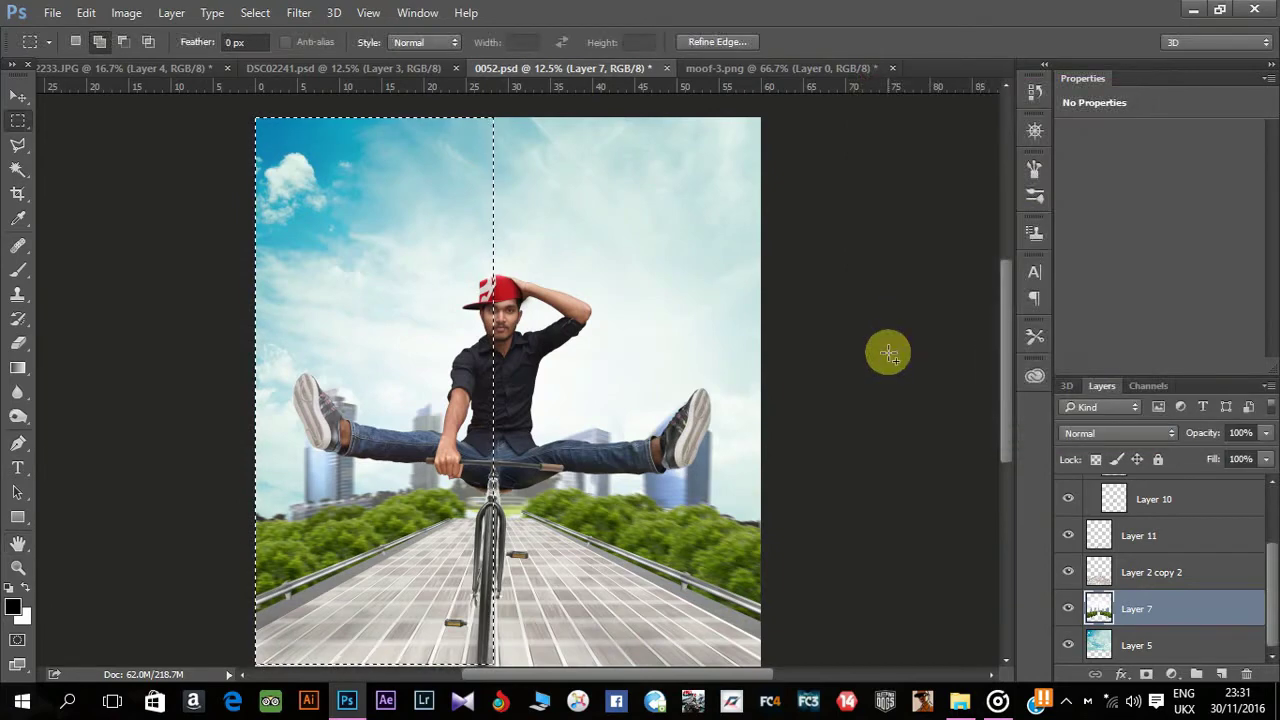
# Deselect and review the streaked walkway across the whole composite.
pyautogui.hotkey('ctrl', '-')
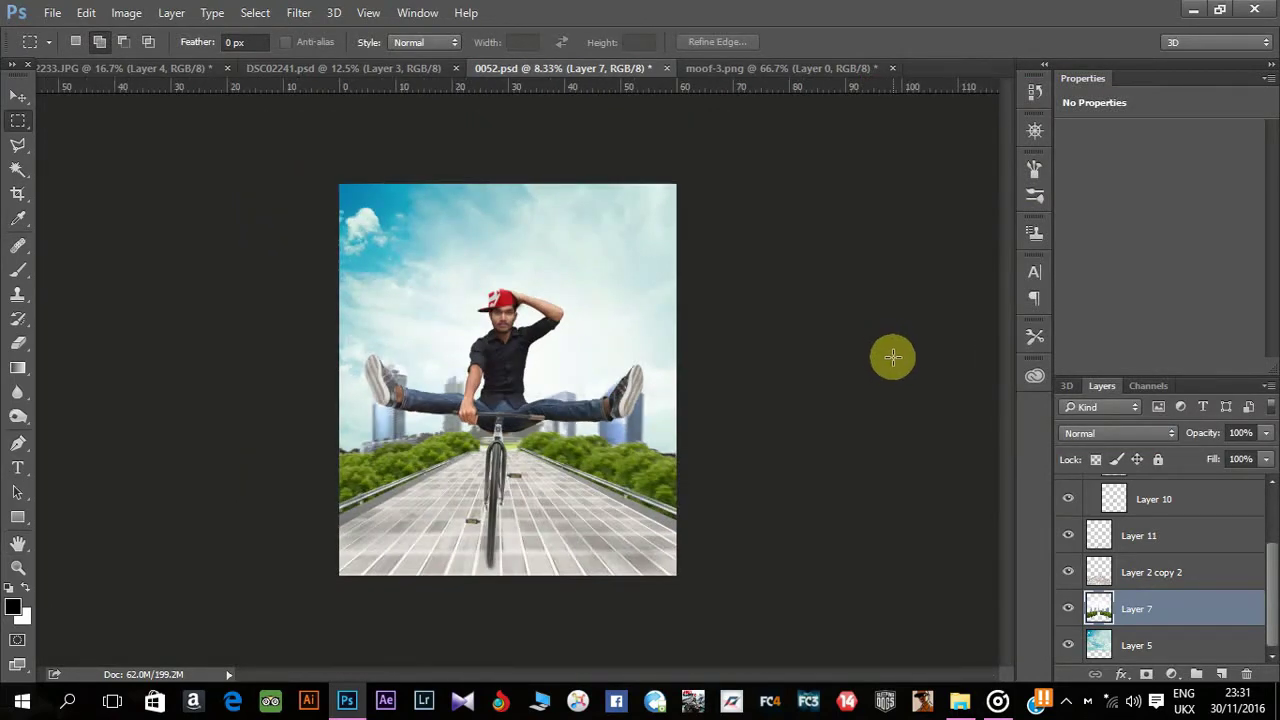
pyautogui.hotkey('ctrl', '+')
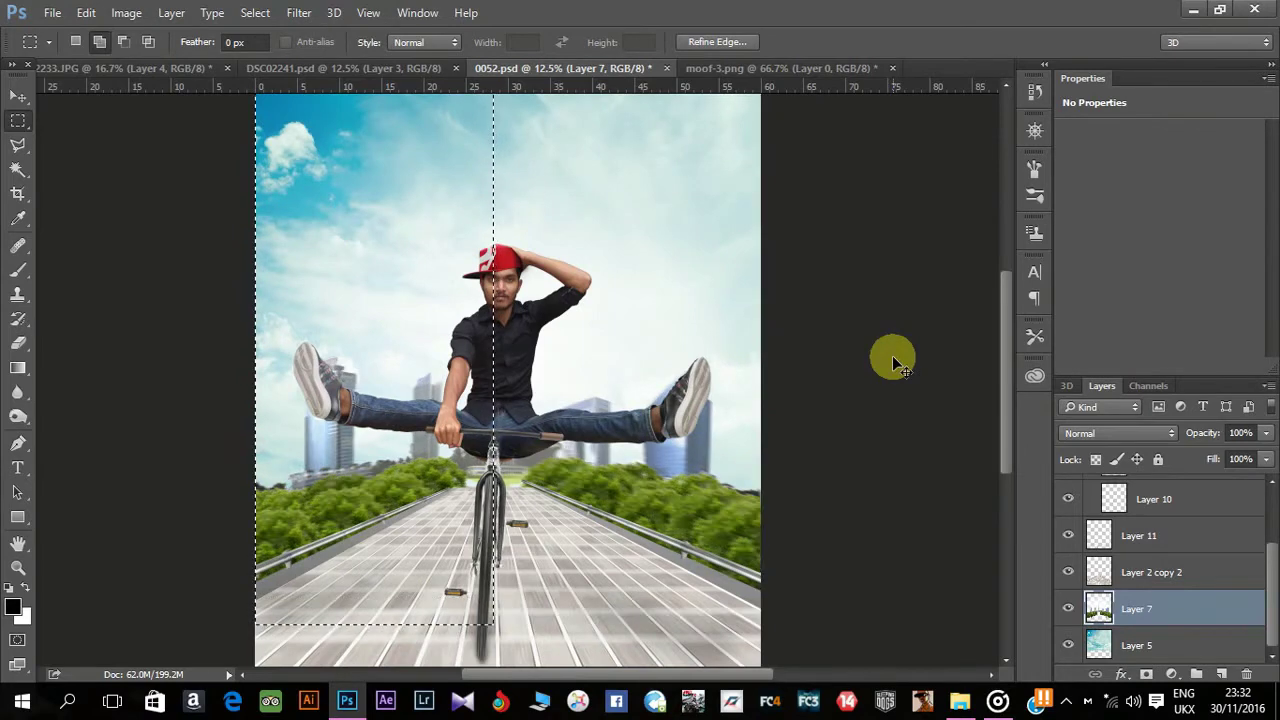
pyautogui.click(766, 318)
pyautogui.hotkey('ctrl', '-')
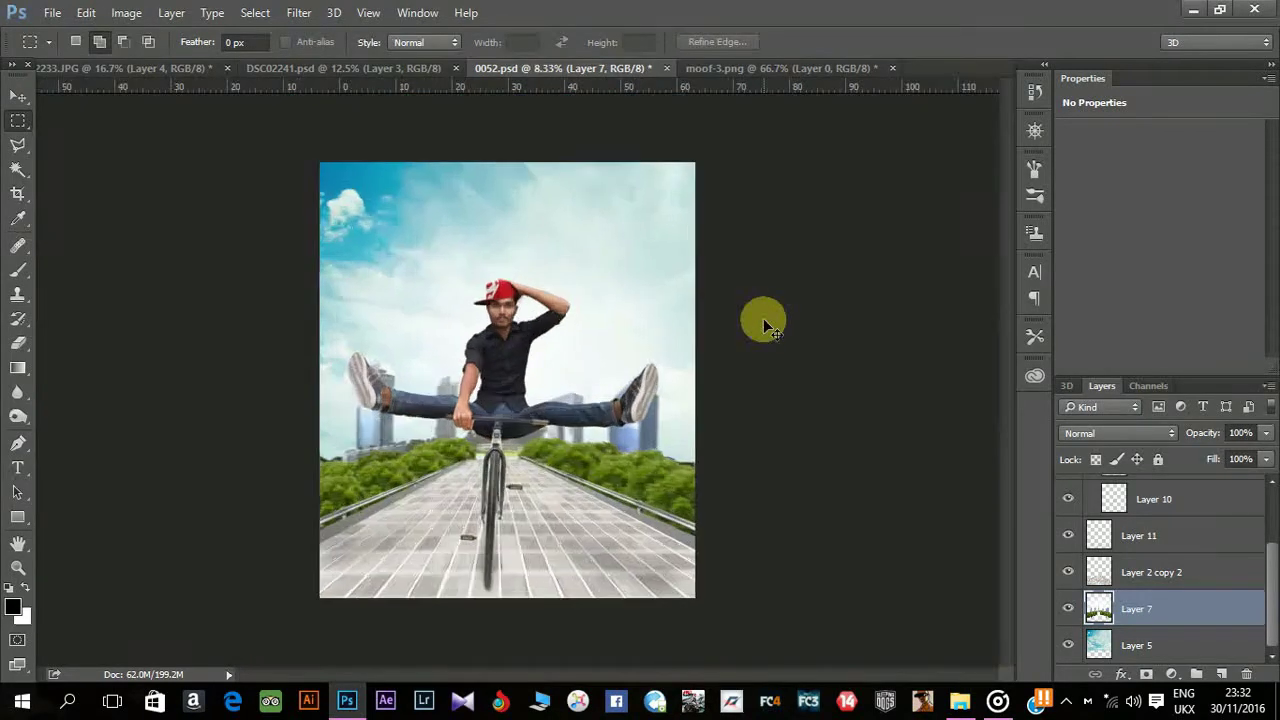
pyautogui.hotkey('ctrl', '+')
pyautogui.hotkey('ctrl', '+')
pyautogui.hotkey('ctrl', '+')
# On Layer 9, dodge highlights across the shirt with a smaller Midtones brush.
pyautogui.click(1147, 558)
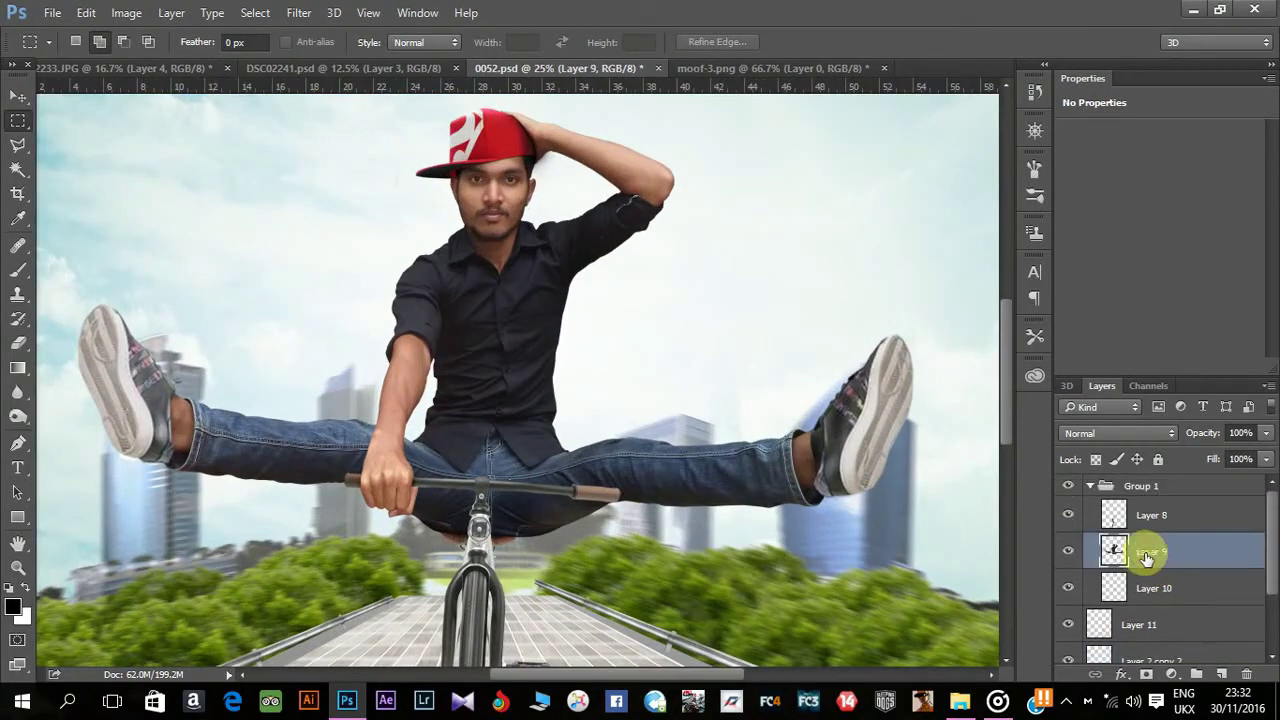
pyautogui.click(18, 416)
pyautogui.moveTo(456, 408); pyautogui.dragTo(398, 454)
pyautogui.press('[')
pyautogui.press('[')
pyautogui.press('[')
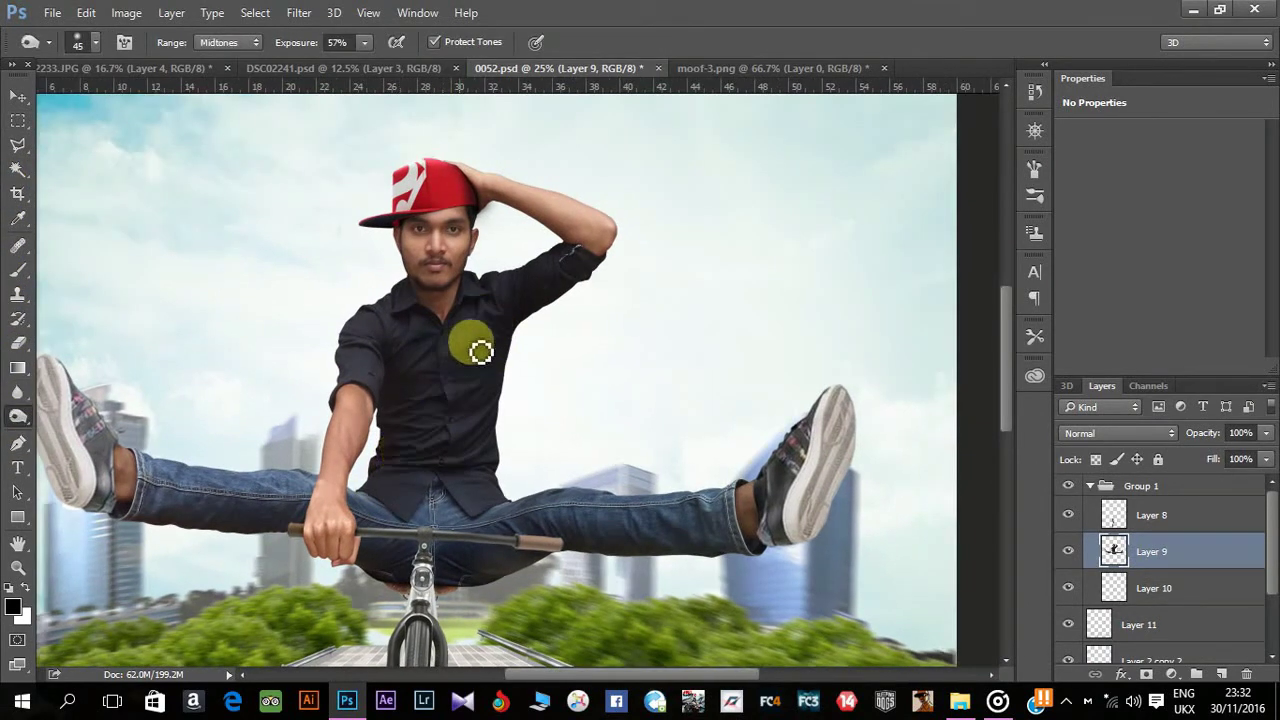
pyautogui.press('[')
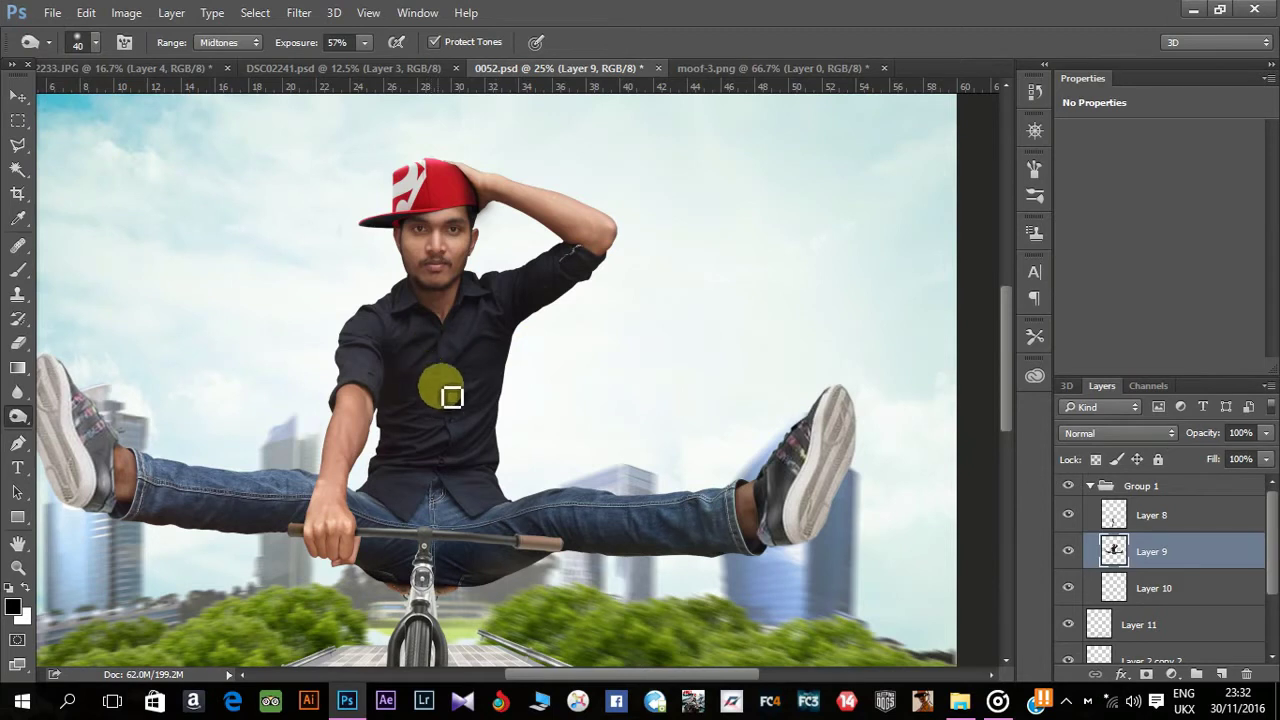
pyautogui.press('[')
pyautogui.moveTo(442, 432)
pyautogui.mouseDown()
pyautogui.moveTo(426, 439)
pyautogui.moveTo(492, 464)
pyautogui.moveTo(491, 320)
pyautogui.moveTo(520, 309)
pyautogui.moveTo(558, 319)
pyautogui.moveTo(394, 309)
pyautogui.moveTo(392, 472)
pyautogui.moveTo(431, 468)
pyautogui.moveTo(340, 400)
pyautogui.moveTo(363, 391)
pyautogui.moveTo(523, 449)
pyautogui.moveTo(364, 459)
pyautogui.moveTo(394, 486)
pyautogui.moveTo(357, 477)
pyautogui.moveTo(354, 449)
pyautogui.moveTo(343, 491)
pyautogui.moveTo(300, 466)
pyautogui.moveTo(476, 500)
pyautogui.moveTo(471, 457)
pyautogui.moveTo(437, 491)
pyautogui.moveTo(485, 513)
pyautogui.moveTo(554, 494)
pyautogui.moveTo(600, 501)
pyautogui.moveTo(621, 465)
pyautogui.moveTo(639, 512)
pyautogui.moveTo(571, 514)
pyautogui.moveTo(563, 531)
pyautogui.moveTo(524, 510)
pyautogui.moveTo(714, 500)
pyautogui.mouseUp()
# Dodge the jeans legs near the knee, ankle and shoe.
pyautogui.press(']')
pyautogui.press(']')
pyautogui.press(']')
pyautogui.press('[')
pyautogui.press('[')
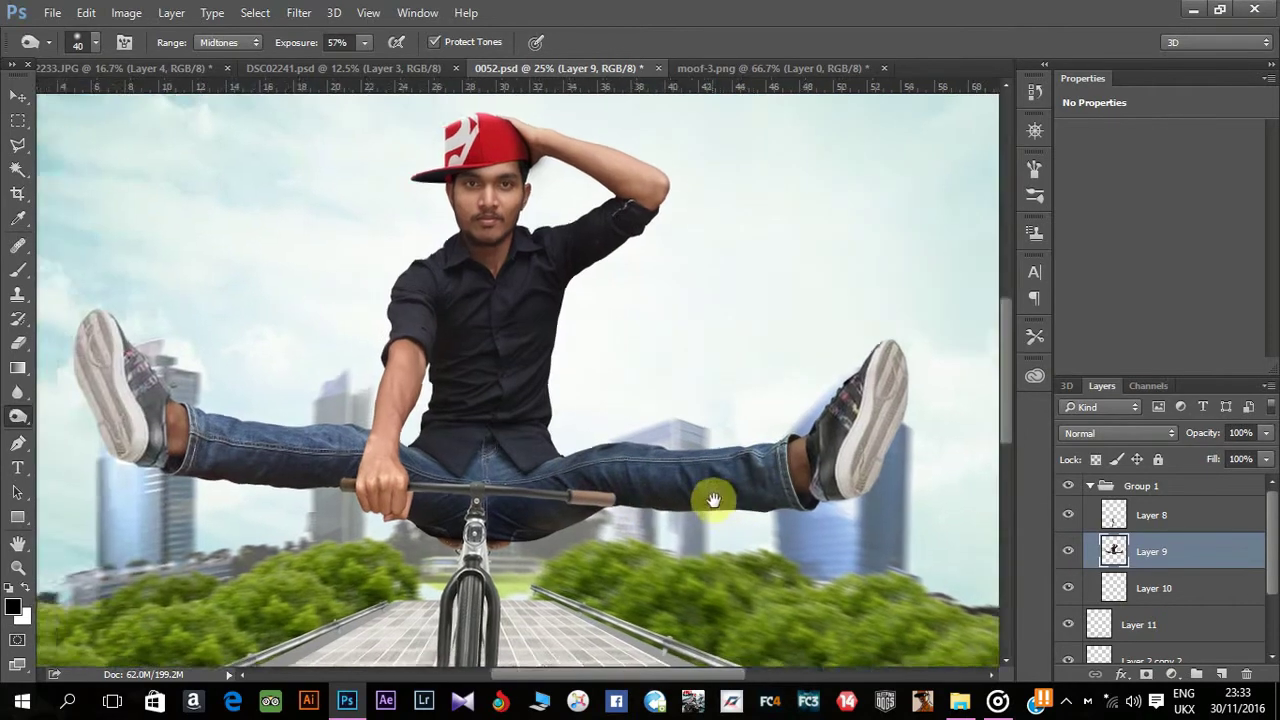
pyautogui.press(']')
pyautogui.moveTo(820, 506)
pyautogui.mouseDown()
pyautogui.moveTo(820, 462)
pyautogui.moveTo(829, 537)
pyautogui.mouseUp()
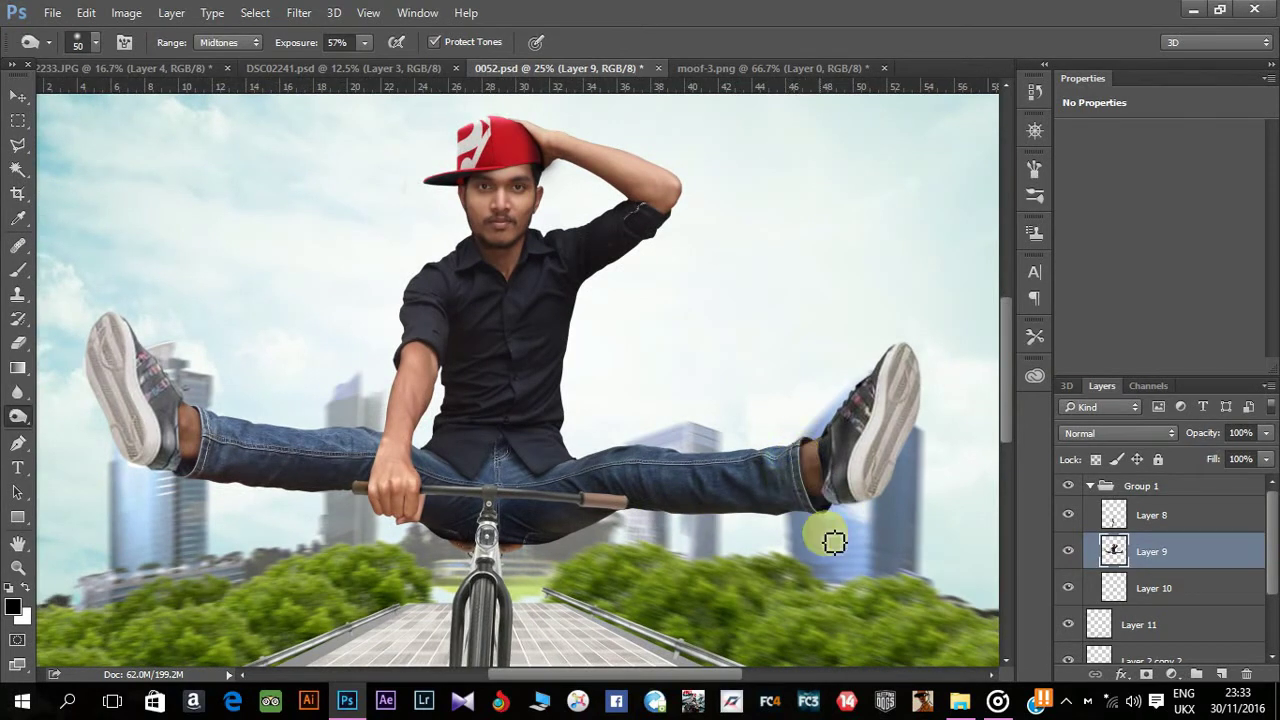
pyautogui.moveTo(266, 463)
pyautogui.mouseDown()
pyautogui.moveTo(177, 457)
pyautogui.moveTo(232, 481)
pyautogui.moveTo(194, 477)
pyautogui.moveTo(286, 491)
pyautogui.moveTo(360, 484)
pyautogui.moveTo(386, 443)
pyautogui.moveTo(318, 457)
pyautogui.mouseUp()
pyautogui.moveTo(217, 366); pyautogui.dragTo(191, 380)
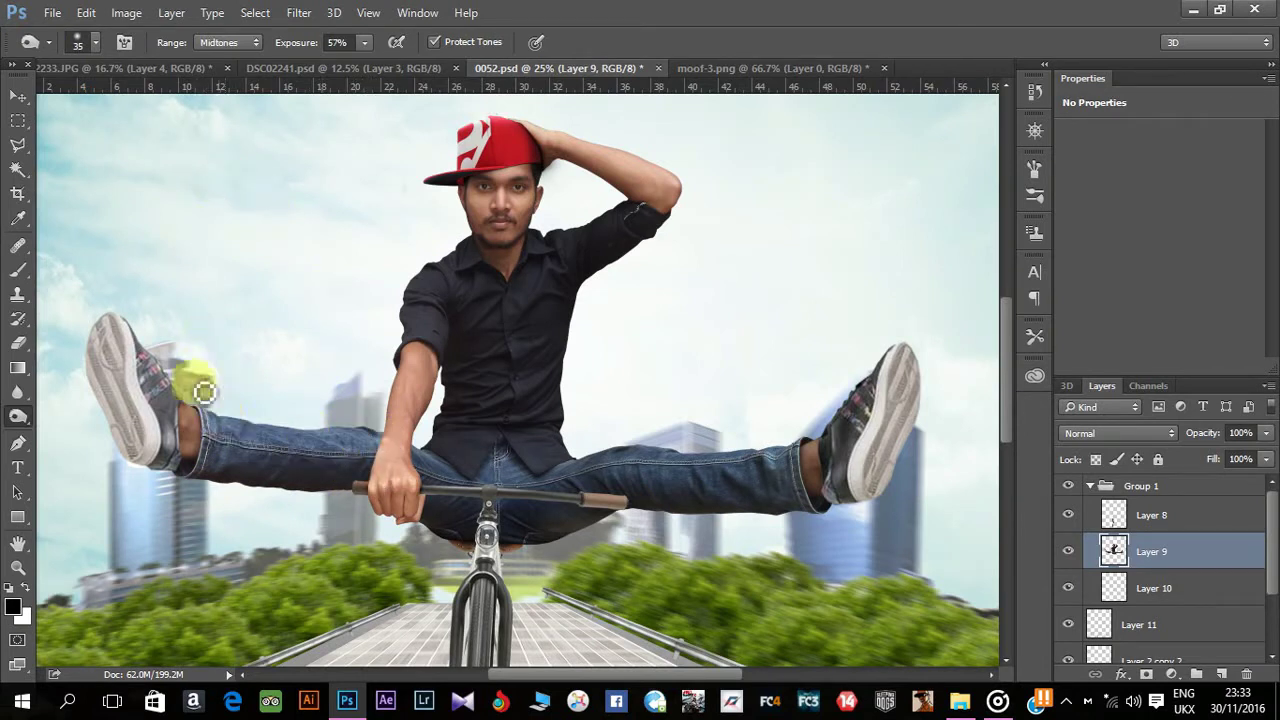
pyautogui.moveTo(18, 416); pyautogui.dragTo(78, 427)
# Burn shadows down the shirt and across the jeans at 45% exposure.
pyautogui.click(80, 430)
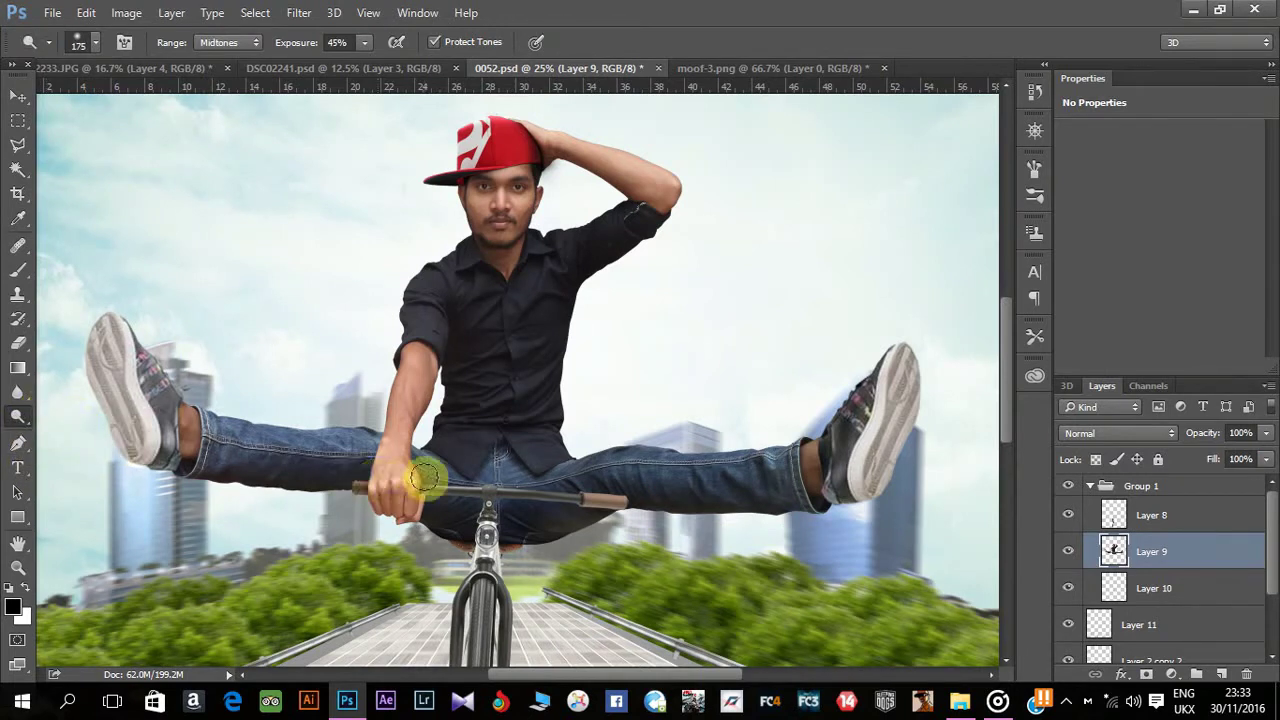
pyautogui.press('[')
pyautogui.moveTo(487, 286)
pyautogui.mouseDown()
pyautogui.moveTo(505, 360)
pyautogui.moveTo(543, 343)
pyautogui.moveTo(506, 349)
pyautogui.moveTo(517, 386)
pyautogui.moveTo(494, 410)
pyautogui.moveTo(500, 391)
pyautogui.moveTo(531, 403)
pyautogui.moveTo(566, 357)
pyautogui.moveTo(569, 397)
pyautogui.moveTo(493, 433)
pyautogui.moveTo(517, 400)
pyautogui.moveTo(483, 390)
pyautogui.moveTo(503, 309)
pyautogui.moveTo(513, 327)
pyautogui.moveTo(414, 275)
pyautogui.moveTo(393, 284)
pyautogui.mouseUp()
pyautogui.press('[')
pyautogui.press('[')
pyautogui.press('[')
pyautogui.press('[')
pyautogui.press('[')
pyautogui.press(']')
pyautogui.press(']')
pyautogui.press(']')
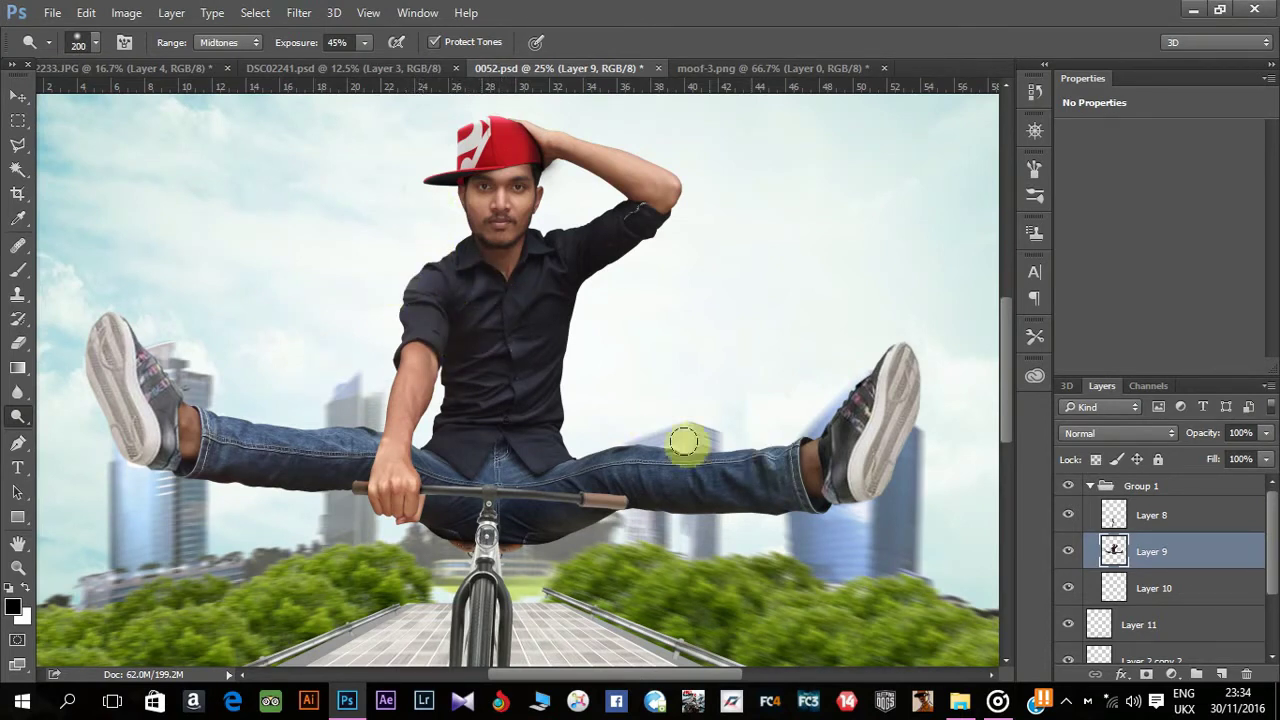
pyautogui.press('[')
pyautogui.moveTo(683, 442)
pyautogui.mouseDown()
pyautogui.moveTo(437, 297)
pyautogui.moveTo(466, 297)
pyautogui.moveTo(420, 463)
pyautogui.moveTo(519, 323)
pyautogui.mouseUp()
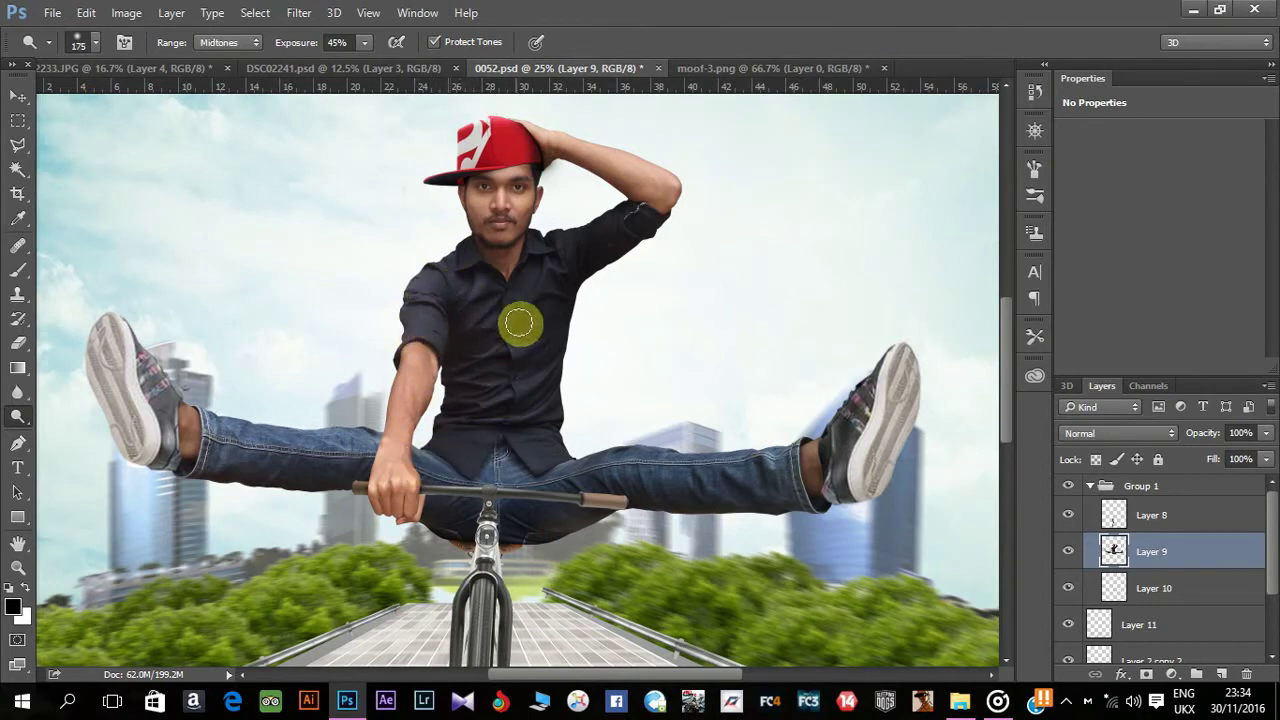
# Zoom in on the man and burn darker shading along the face edges with a resized brush.
pyautogui.hotkey('ctrl', '-')
pyautogui.hotkey('ctrl', '-')
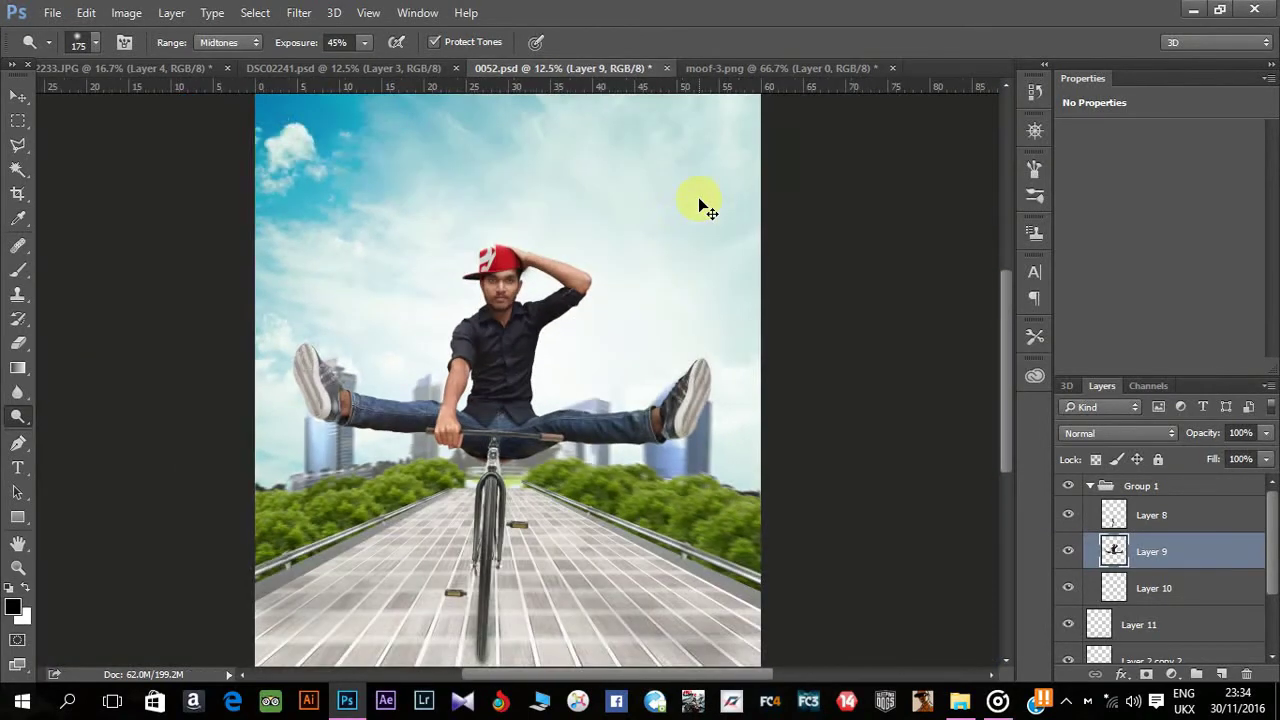
pyautogui.press('[')
pyautogui.hotkey('ctrl', '+')
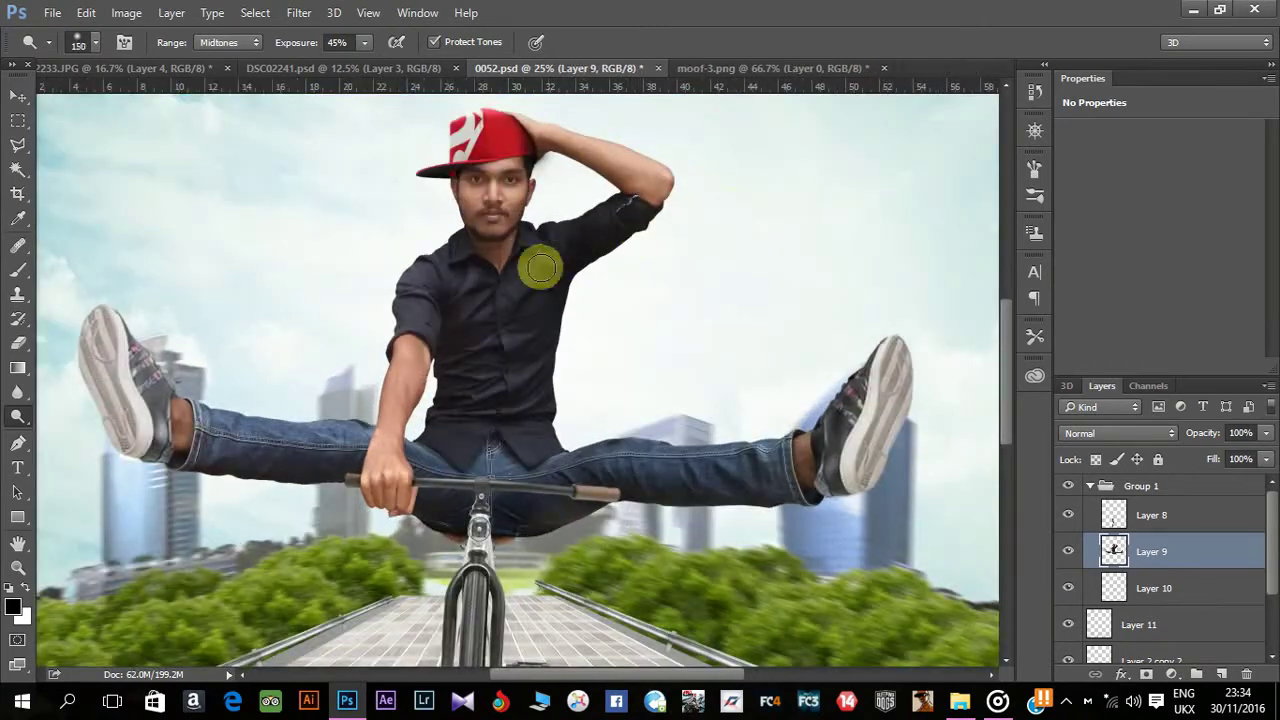
pyautogui.press('[')
pyautogui.press('[')
pyautogui.press('[')
pyautogui.press('[')
pyautogui.press('[')
pyautogui.press('[')
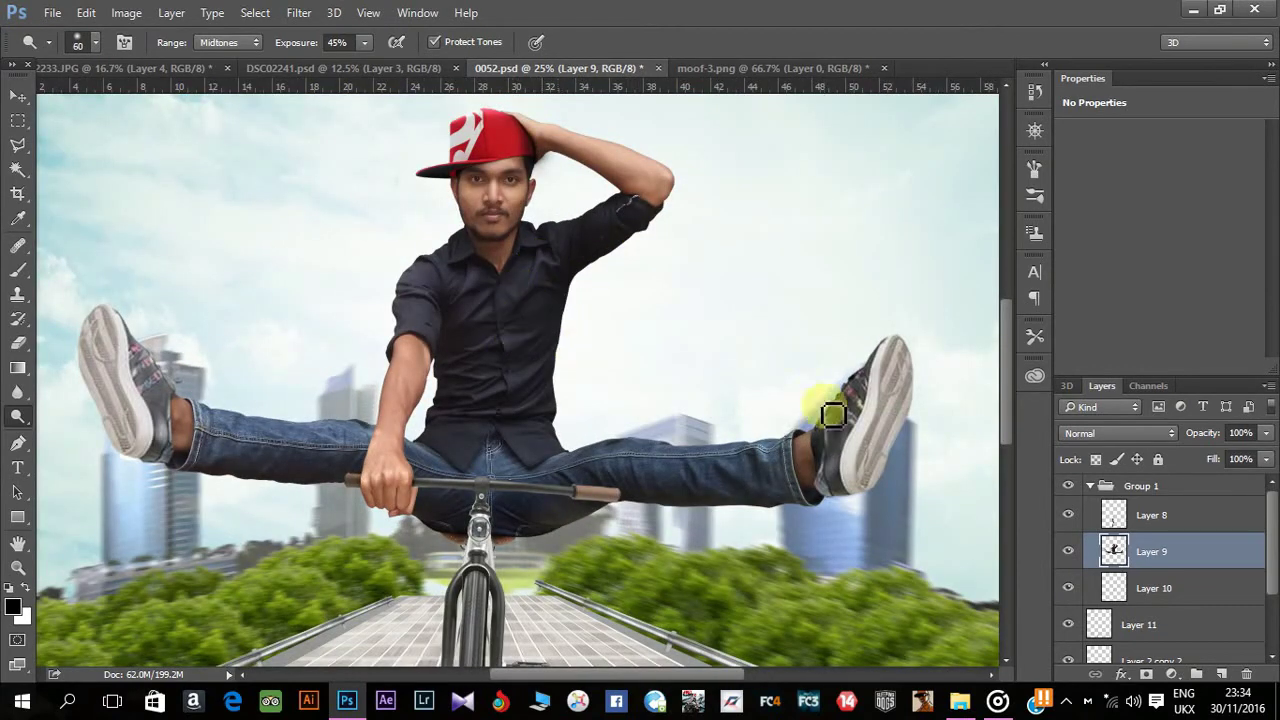
pyautogui.scroll(-3, 833, 414)
pyautogui.press(']')
pyautogui.press(']')
pyautogui.press(']')
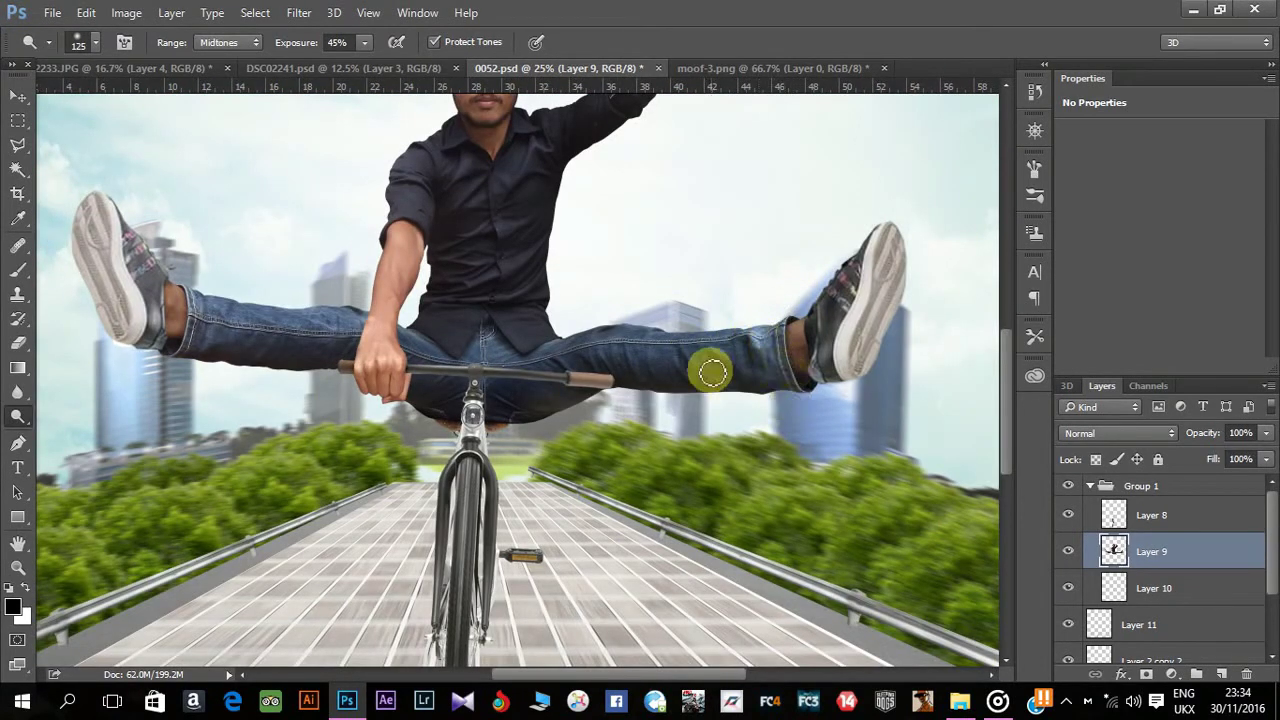
pyautogui.press(']')
pyautogui.press(']')
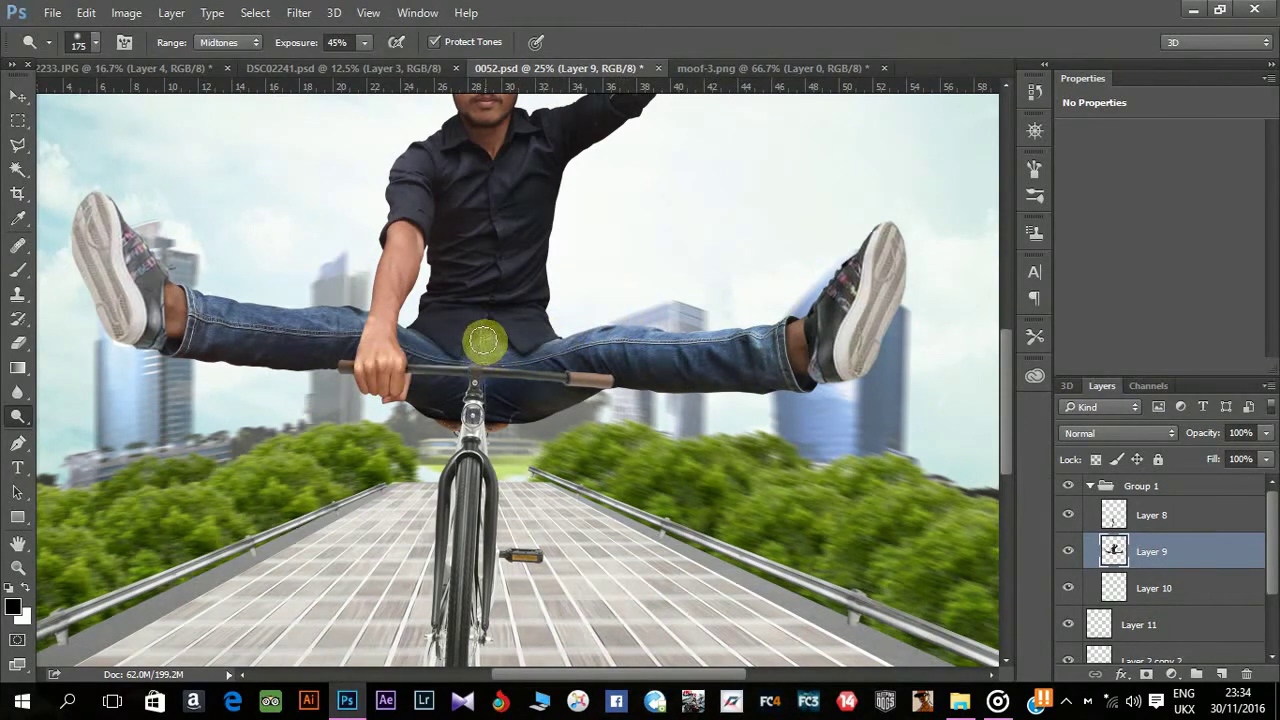
pyautogui.press(']')
pyautogui.press(']')
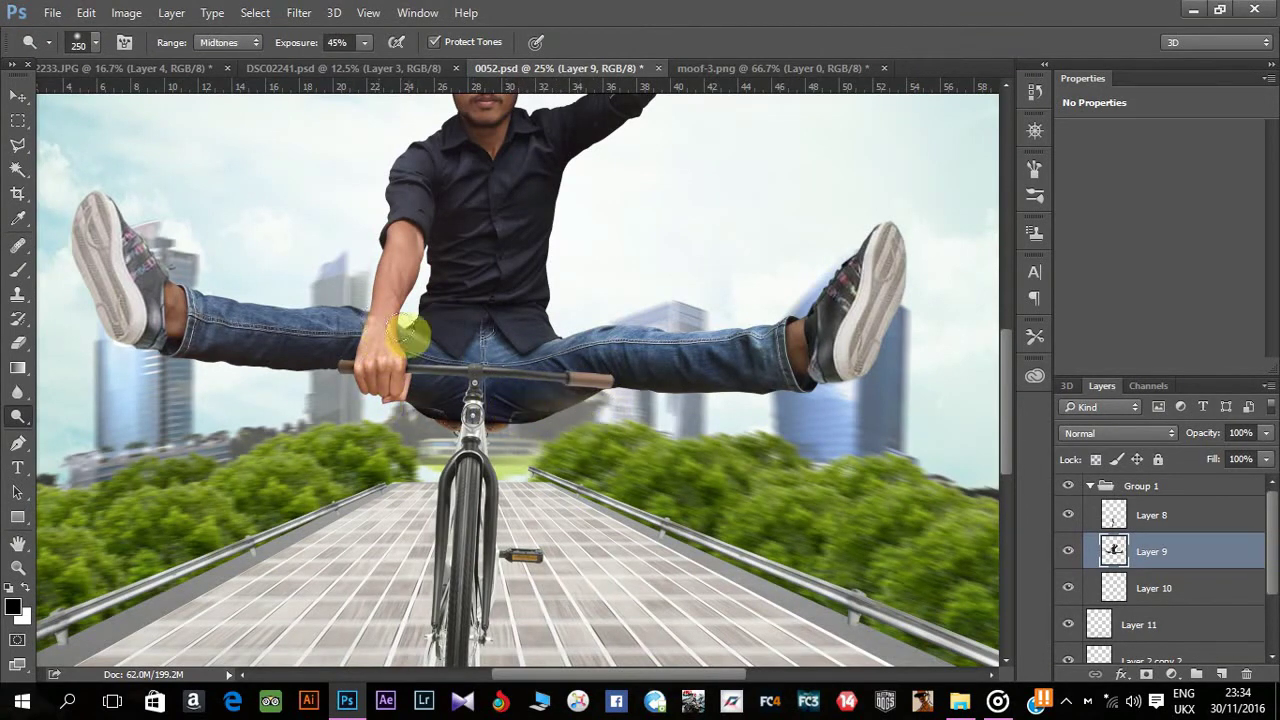
pyautogui.press(']')
pyautogui.press(']')
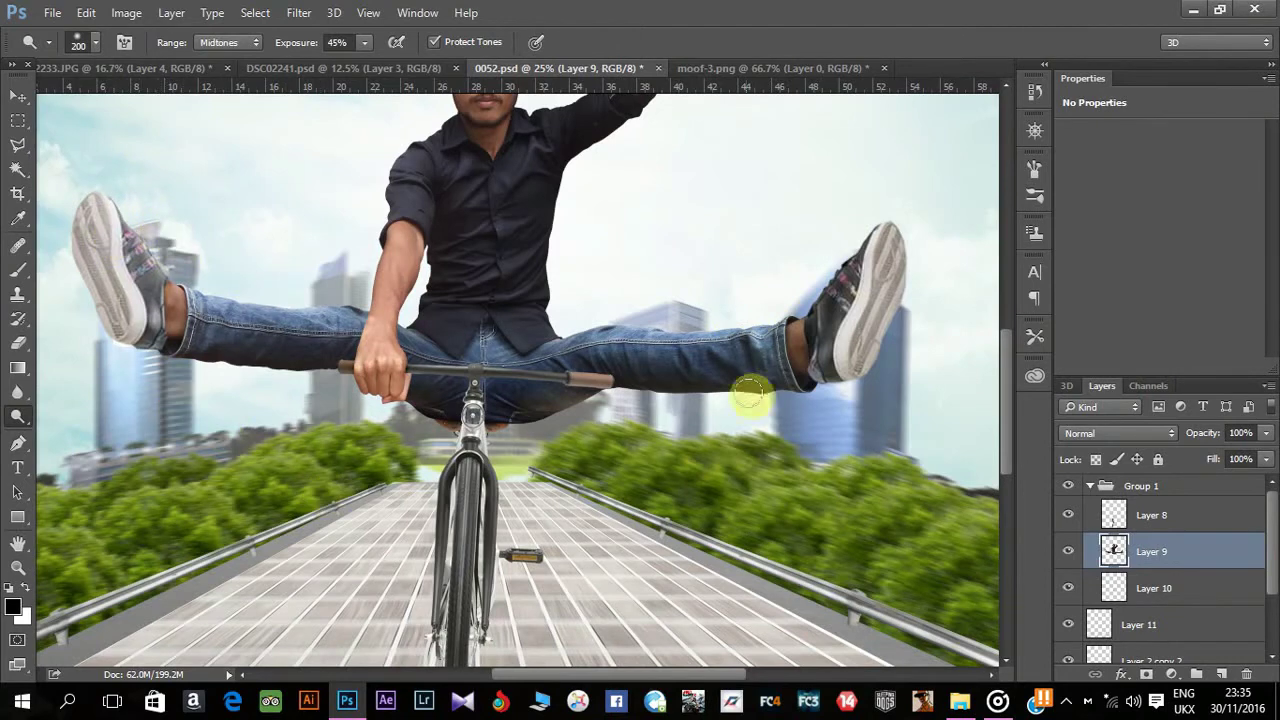
pyautogui.scroll(5, 604, 191)
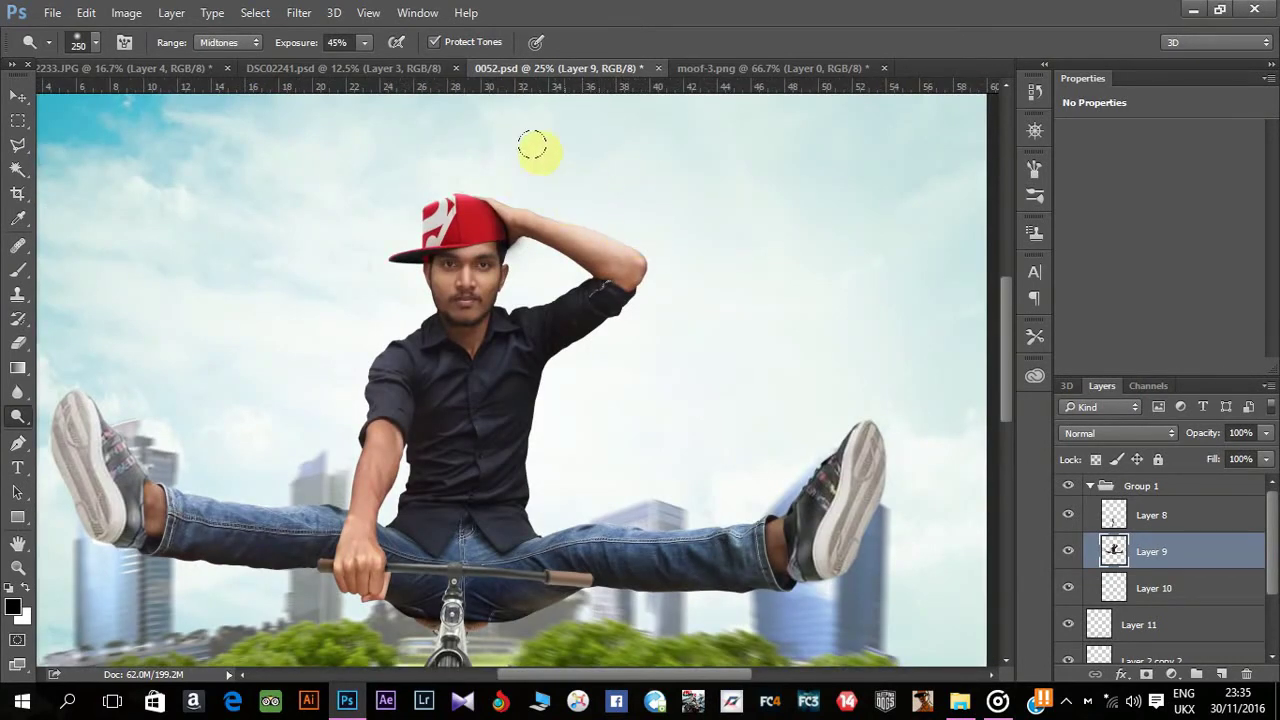
pyautogui.press('[')
pyautogui.press('[')
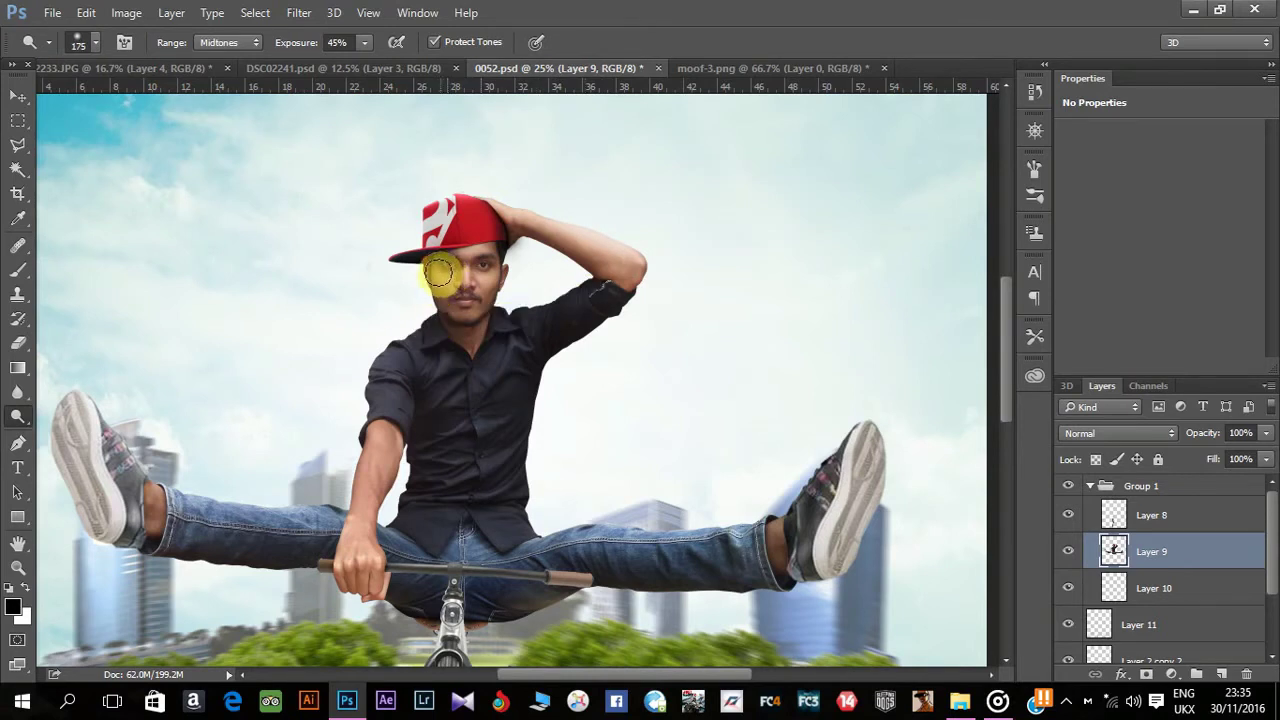
pyautogui.press('[')
pyautogui.press(']')
pyautogui.press(']')
pyautogui.press(']')
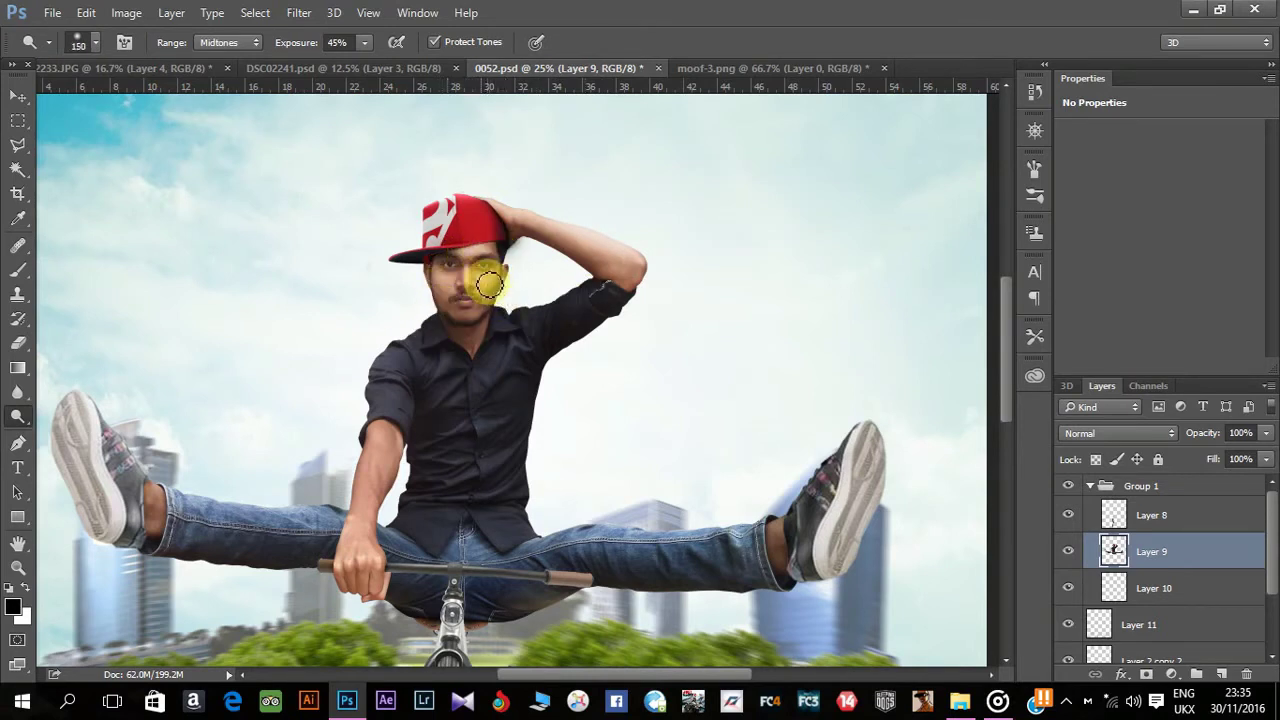
pyautogui.press('[')
pyautogui.press('[')
pyautogui.press('[')
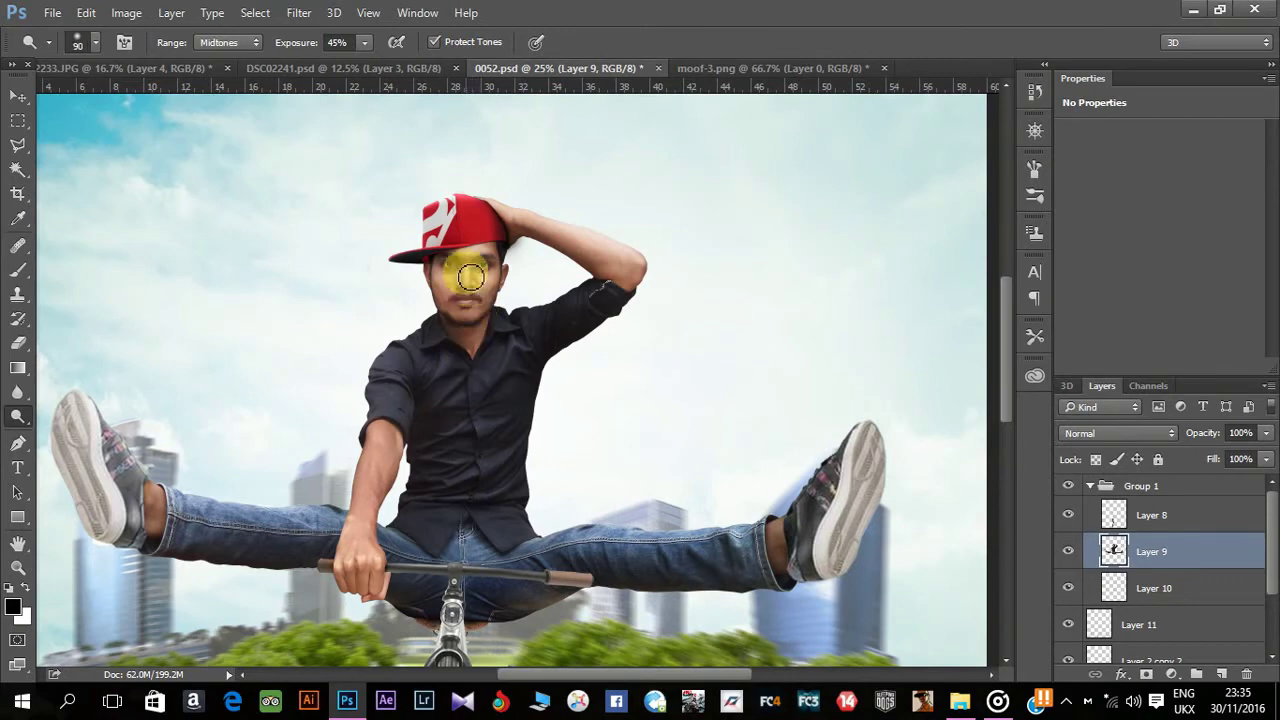
pyautogui.moveTo(453, 422); pyautogui.dragTo(453, 352)
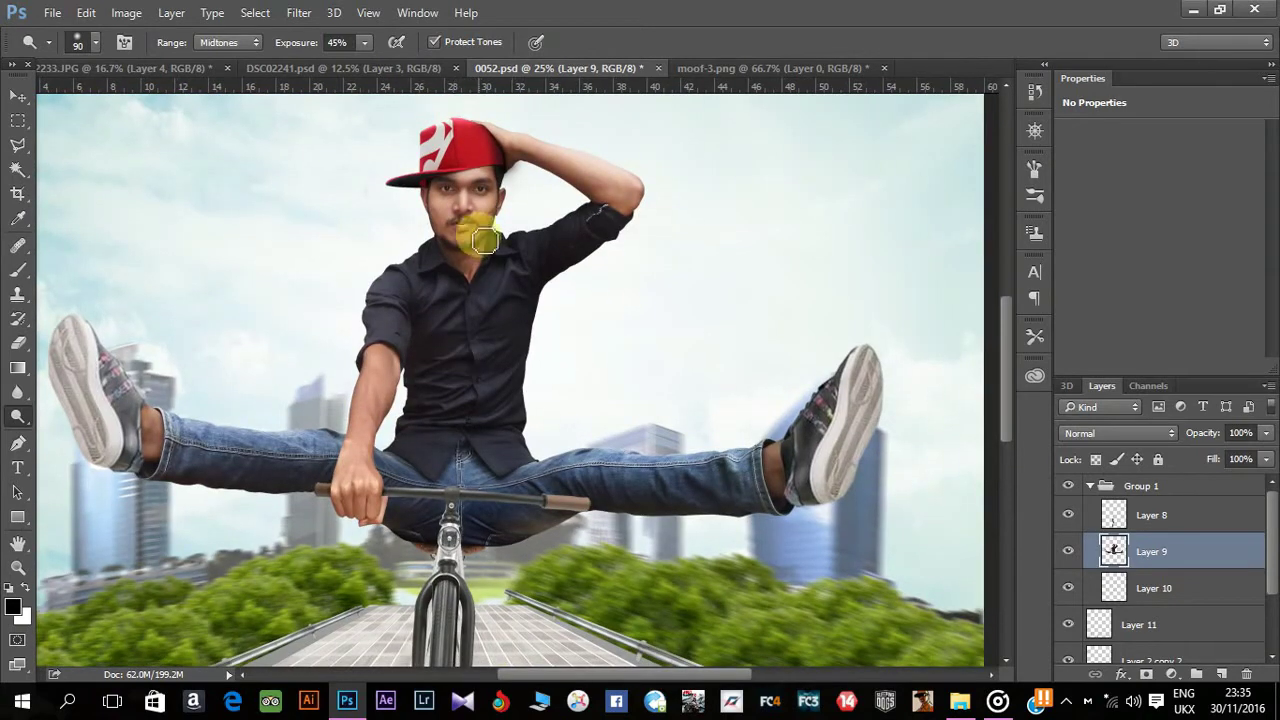
pyautogui.press(']')
pyautogui.press(']')
pyautogui.press(']')
# Burn shading down the forearm, then dodge a highlight along it to the hand.
pyautogui.rightClick(17, 416)
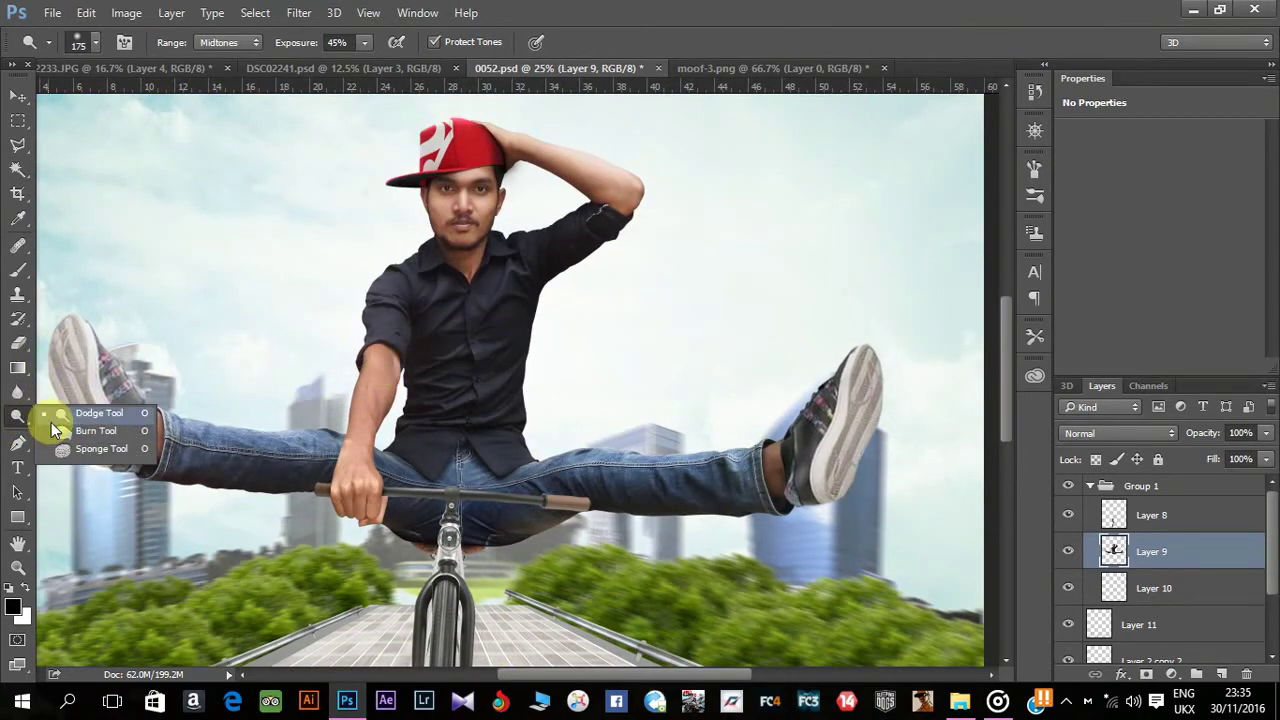
pyautogui.click(100, 430)
pyautogui.moveTo(367, 383); pyautogui.dragTo(368, 505)
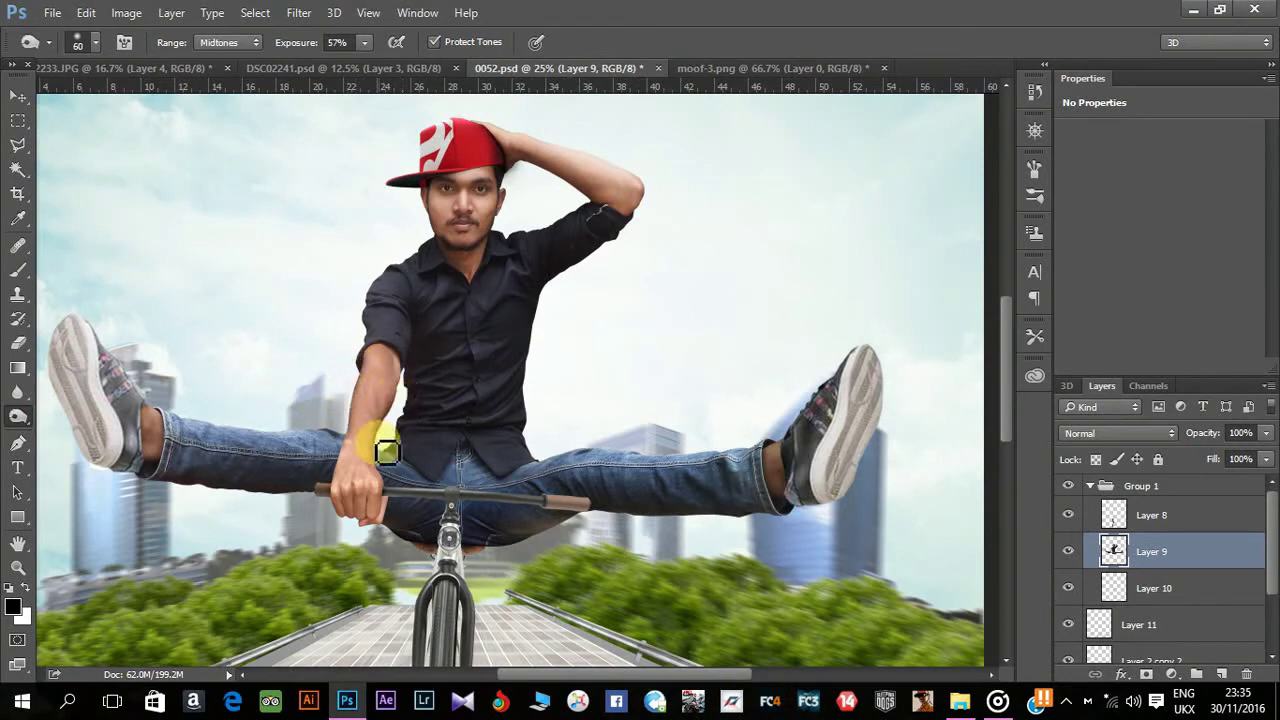
pyautogui.press(']')
pyautogui.rightClick(17, 416)
pyautogui.click(100, 414)
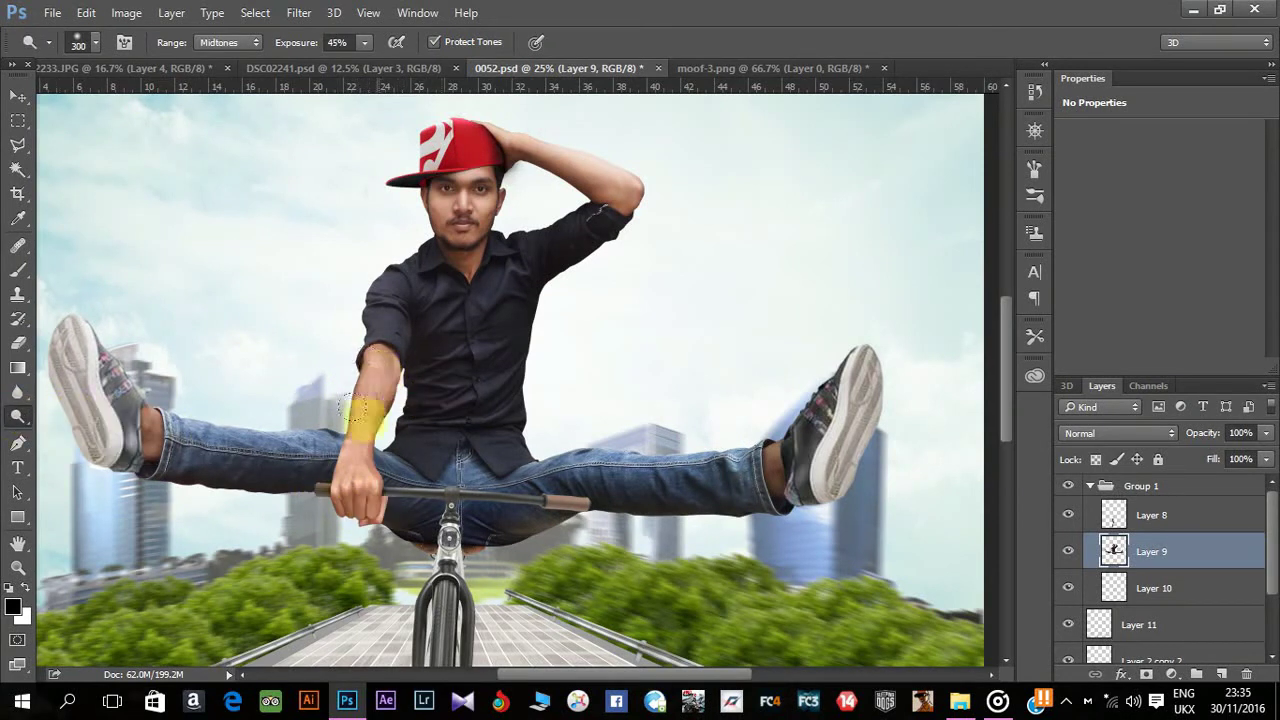
pyautogui.moveTo(383, 373)
pyautogui.mouseDown()
pyautogui.moveTo(357, 431)
pyautogui.moveTo(360, 505)
pyautogui.mouseUp()
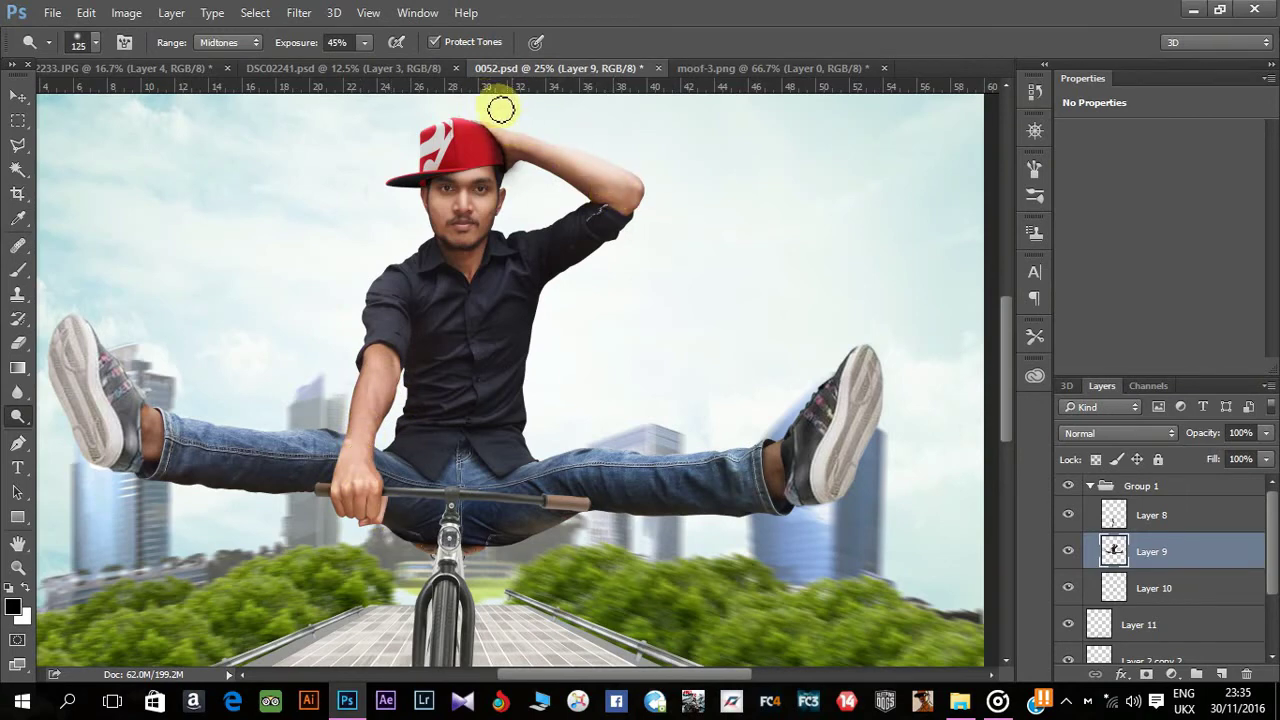
pyautogui.press(']')
pyautogui.hotkey('ctrl', '-')
# On a new layer, paint a soft white dab in the sky with a 100% opacity and flow brush.
pyautogui.hotkey('ctrl', 'shift', 'n')
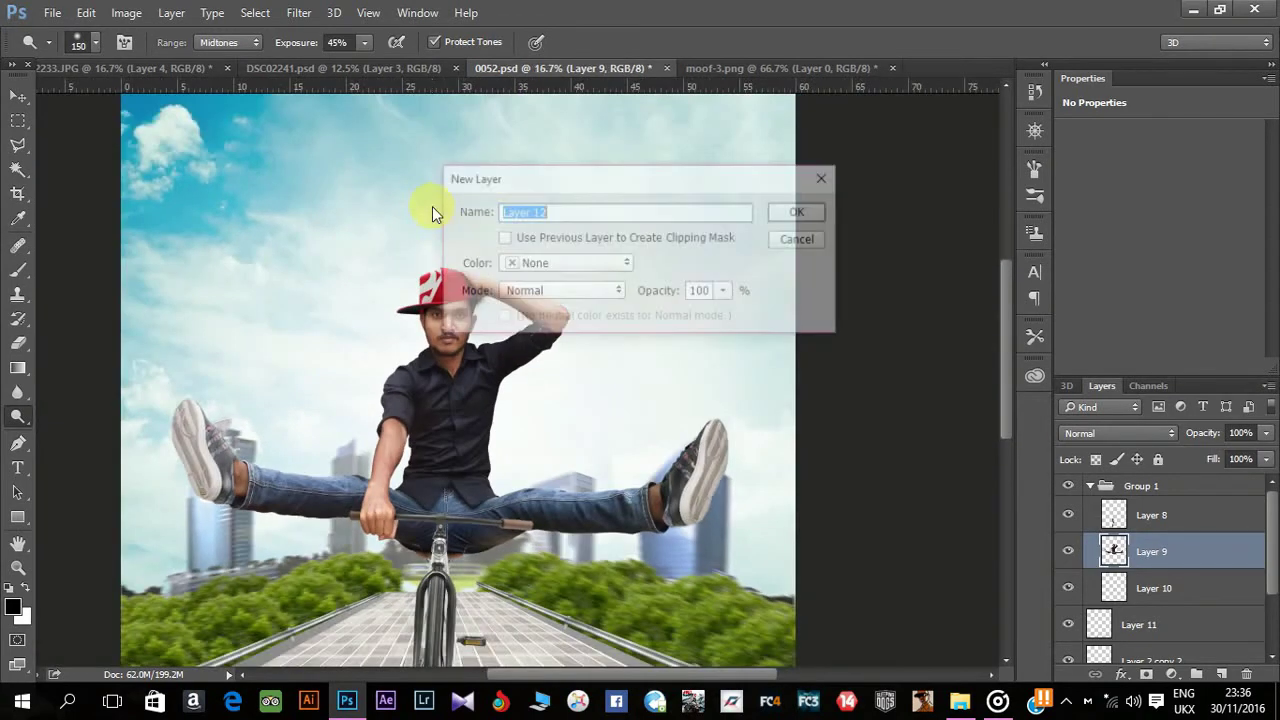
pyautogui.click(796, 212)
pyautogui.click(17, 270)
pyautogui.click(392, 42)
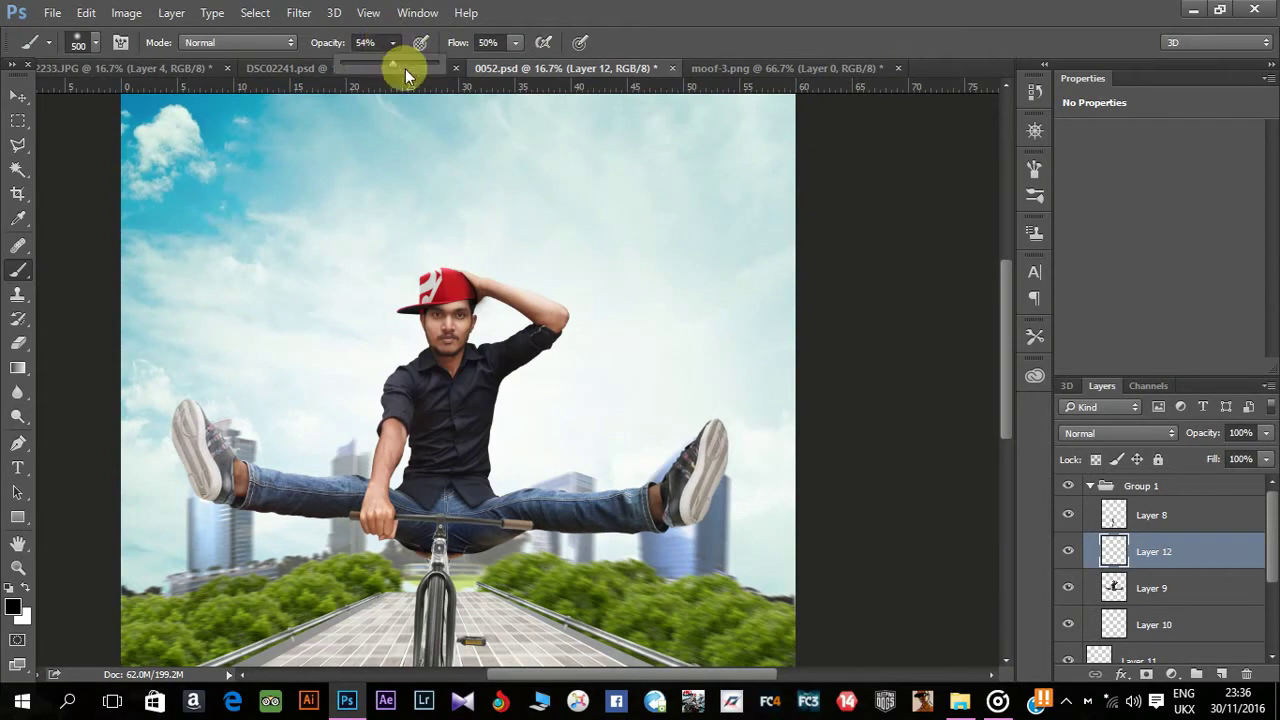
pyautogui.moveTo(405, 69); pyautogui.dragTo(448, 69)
pyautogui.moveTo(515, 42); pyautogui.dragTo(580, 62)
pyautogui.rightClick(691, 194)
pyautogui.click(648, 185)
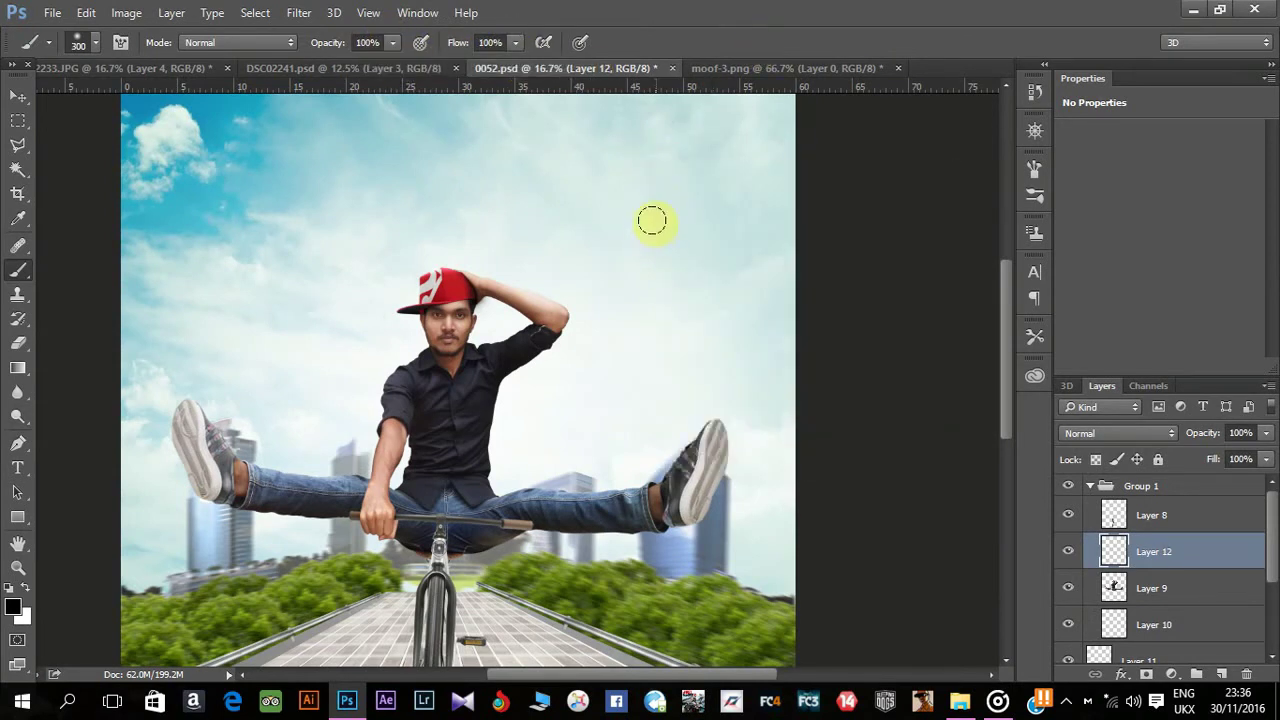
pyautogui.click(24, 589)
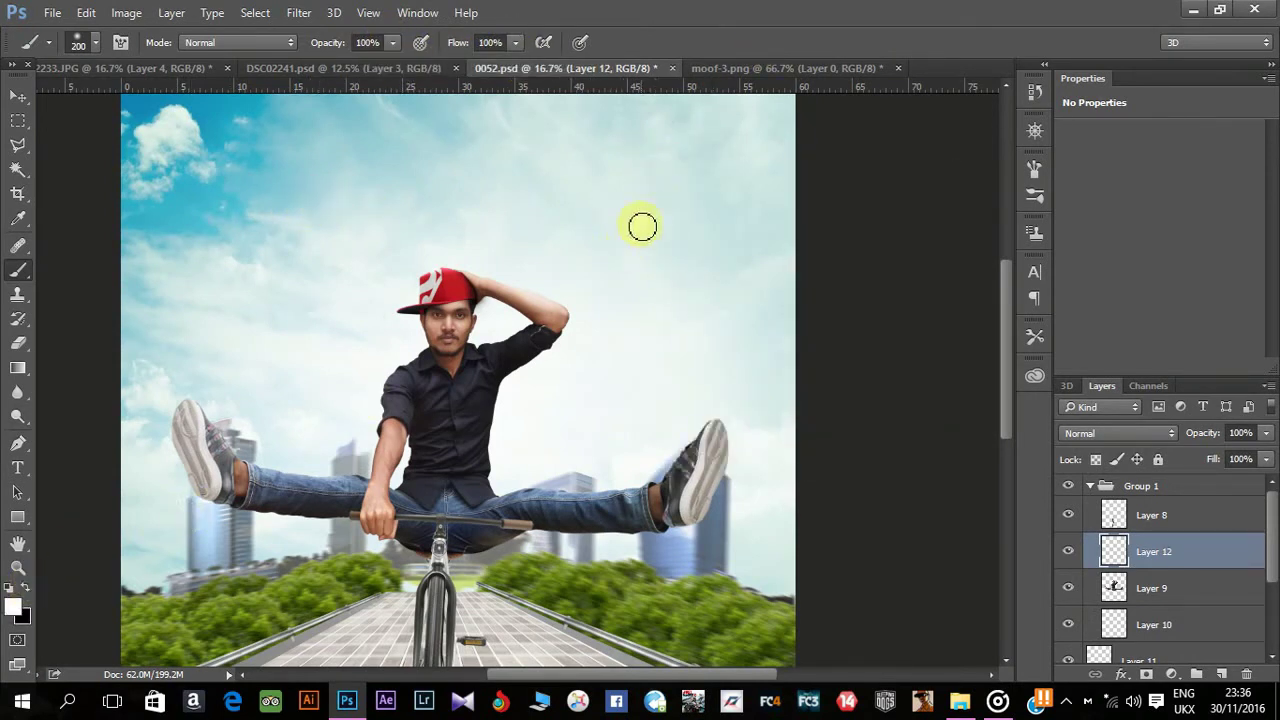
pyautogui.click(643, 223)
# Enlarge the white glow, move it onto the man's head and set its layer to Screen.
pyautogui.click(17, 96)
pyautogui.moveTo(611, 249); pyautogui.dragTo(531, 358)
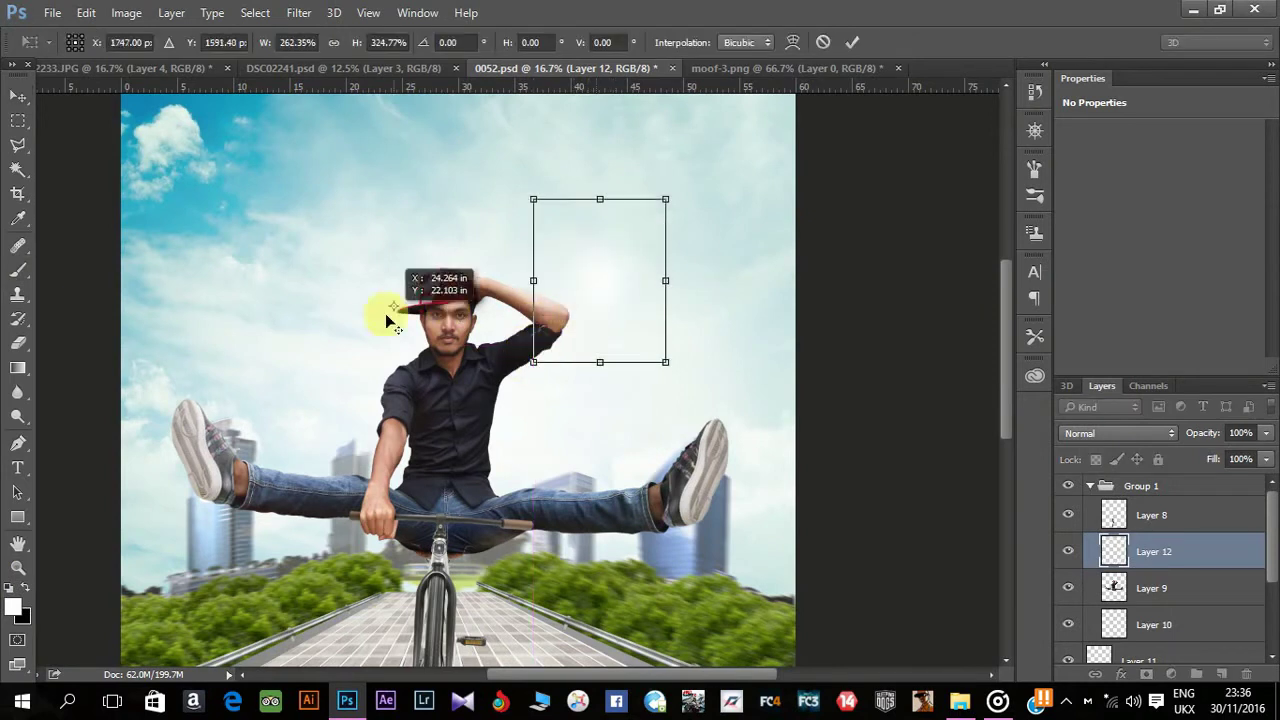
pyautogui.moveTo(586, 286)
pyautogui.mouseDown()
pyautogui.moveTo(430, 344)
pyautogui.moveTo(414, 302)
pyautogui.mouseUp()
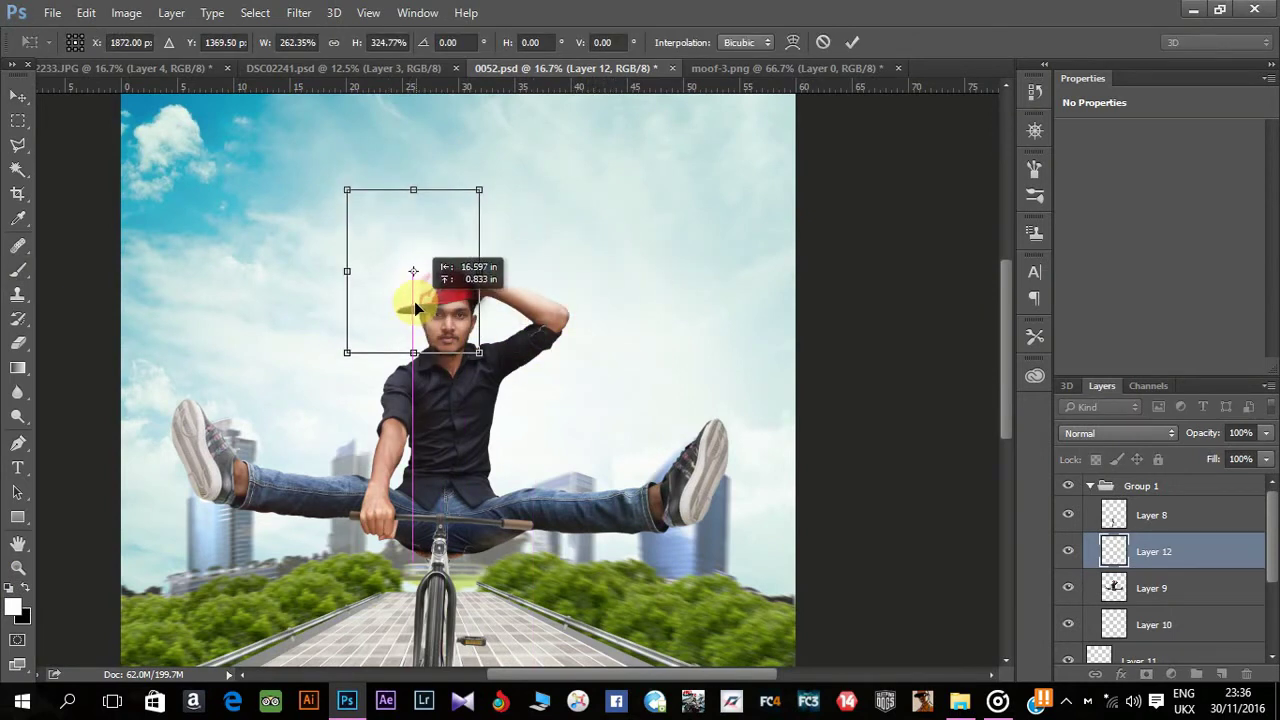
pyautogui.press('Return')
pyautogui.click(1118, 433)
pyautogui.click(1093, 181)
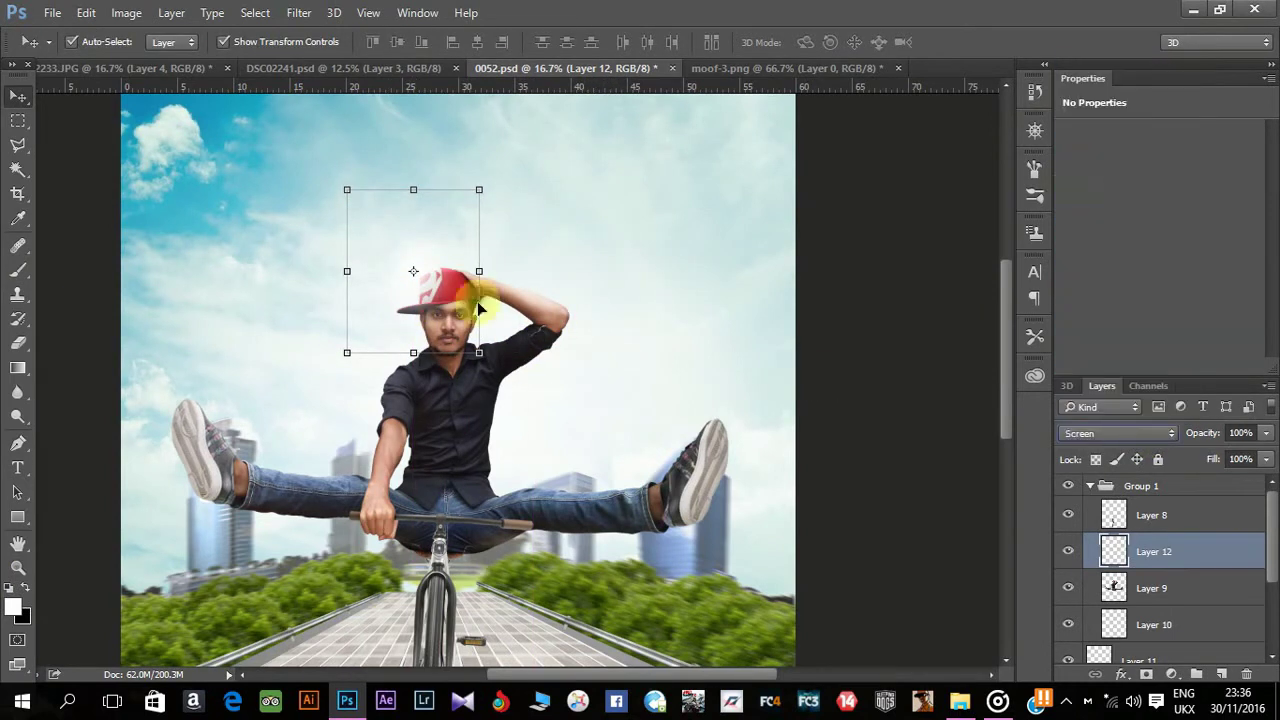
pyautogui.moveTo(486, 303)
pyautogui.mouseDown()
pyautogui.moveTo(395, 293)
pyautogui.moveTo(388, 280)
pyautogui.mouseUp()
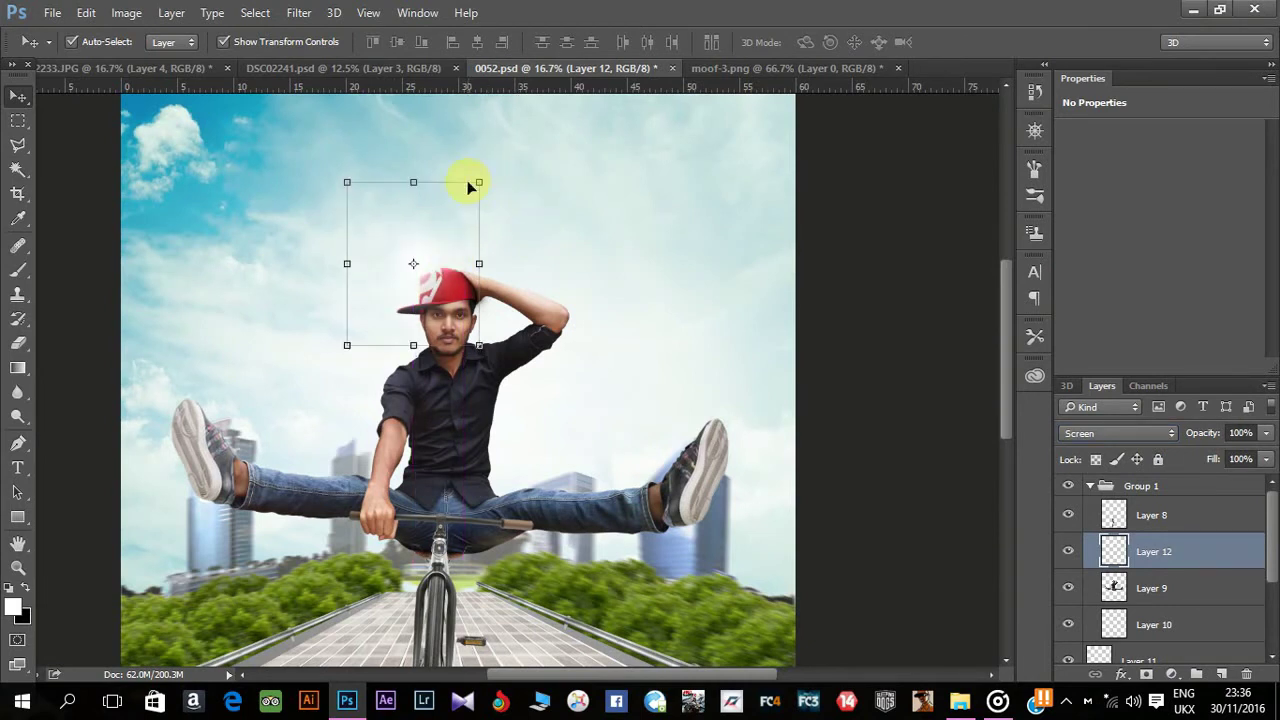
pyautogui.click(466, 183)
# Scale up Layer 12's glow and shift it left above the cap.
pyautogui.click(1155, 540)
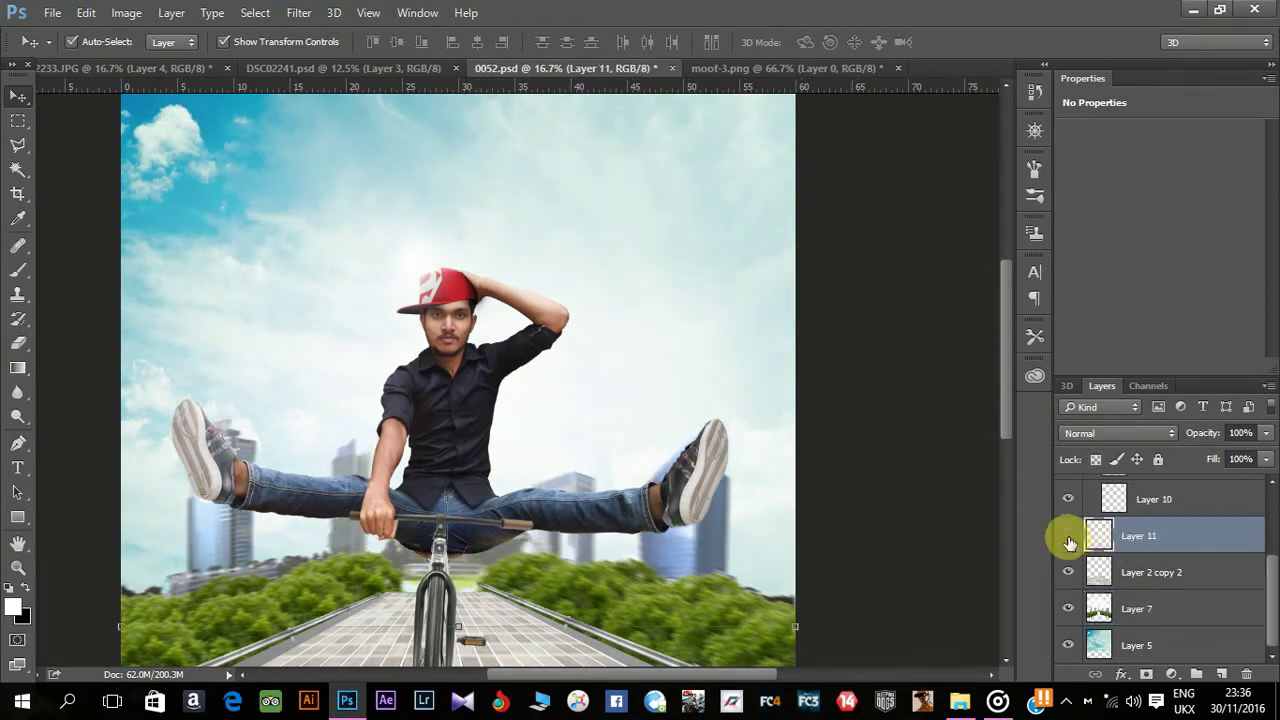
pyautogui.scroll(1, 1155, 575)
pyautogui.click(1153, 551)
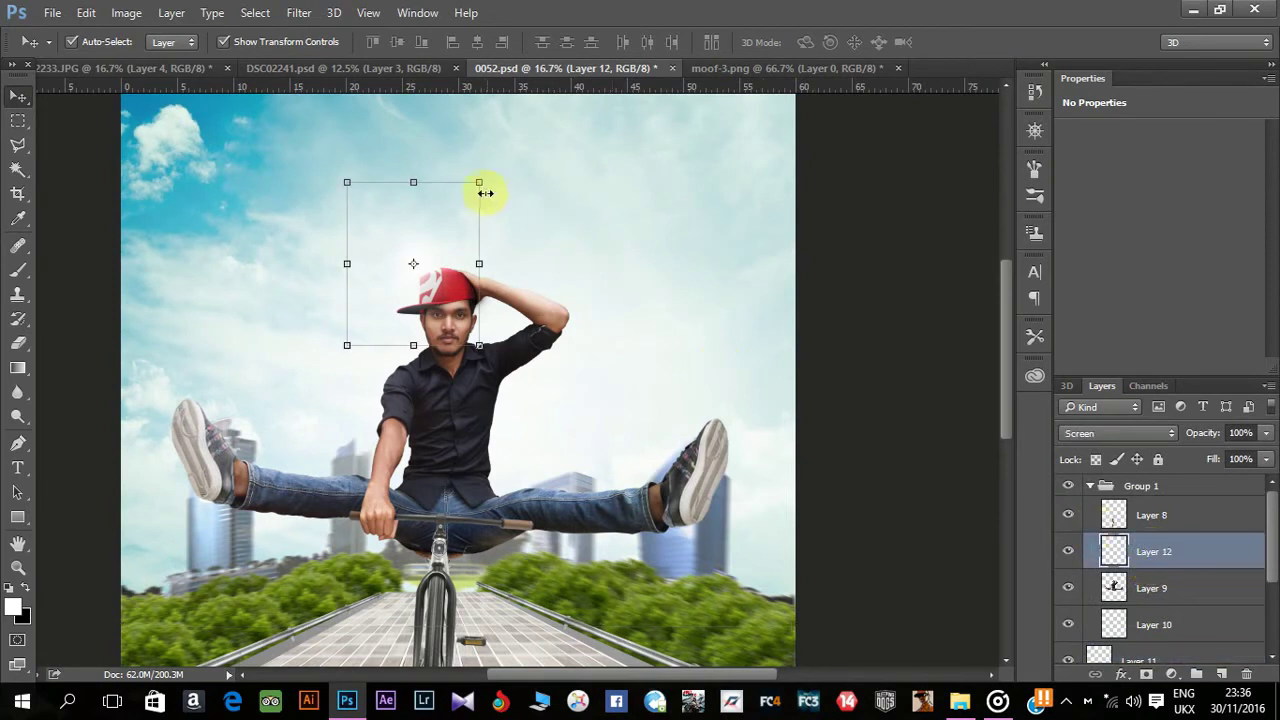
pyautogui.hotkey('ctrl', 't')
pyautogui.moveTo(491, 157); pyautogui.dragTo(509, 123)
pyautogui.moveTo(440, 240); pyautogui.dragTo(404, 274)
# Duplicate the glow layer and shrink the copy to a small patch on the man's head.
pyautogui.keyDown('ctrl'); pyautogui.click(1084, 546); pyautogui.keyUp('ctrl')
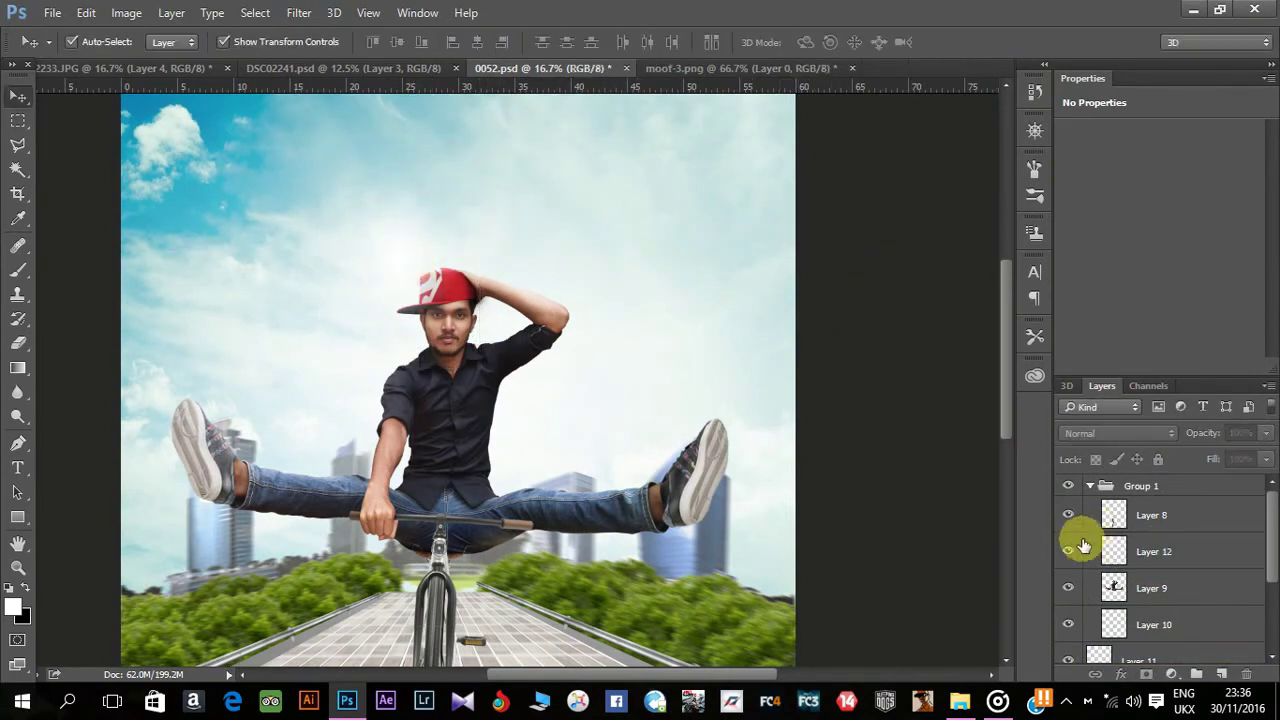
pyautogui.click(1068, 551)
pyautogui.click(1068, 551)
pyautogui.hotkey('ctrl', '-')
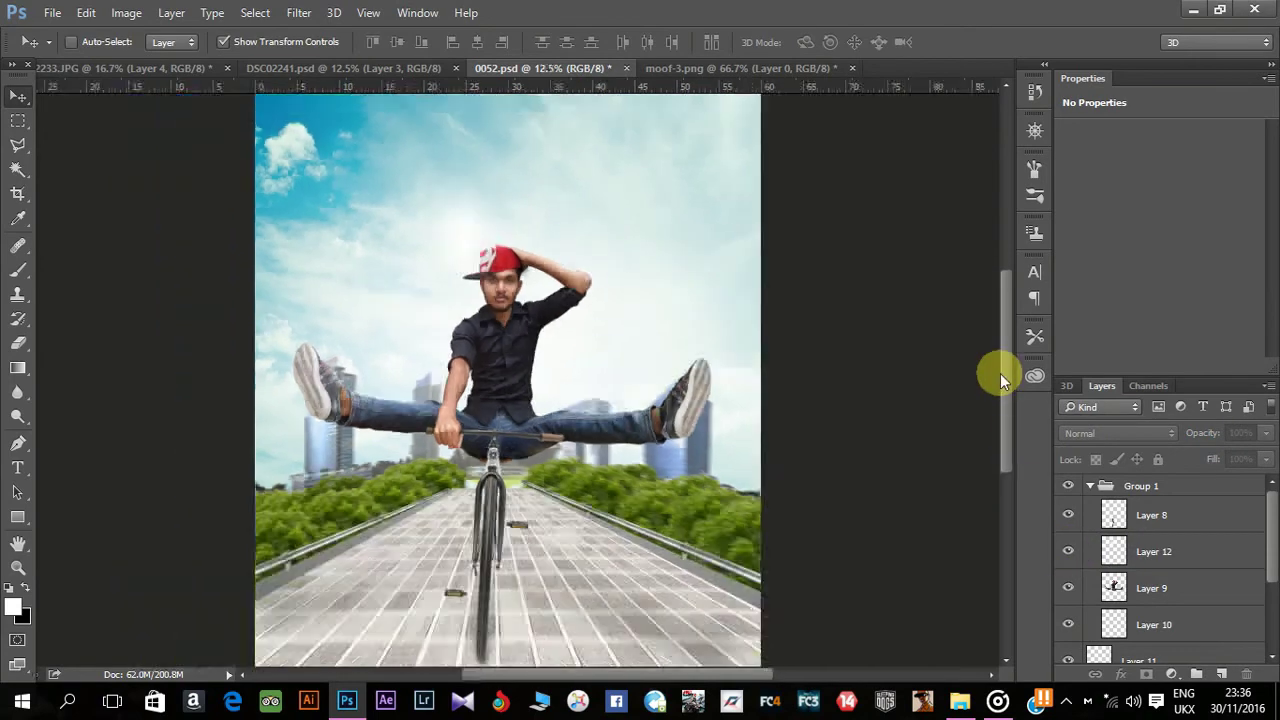
pyautogui.click(1150, 551)
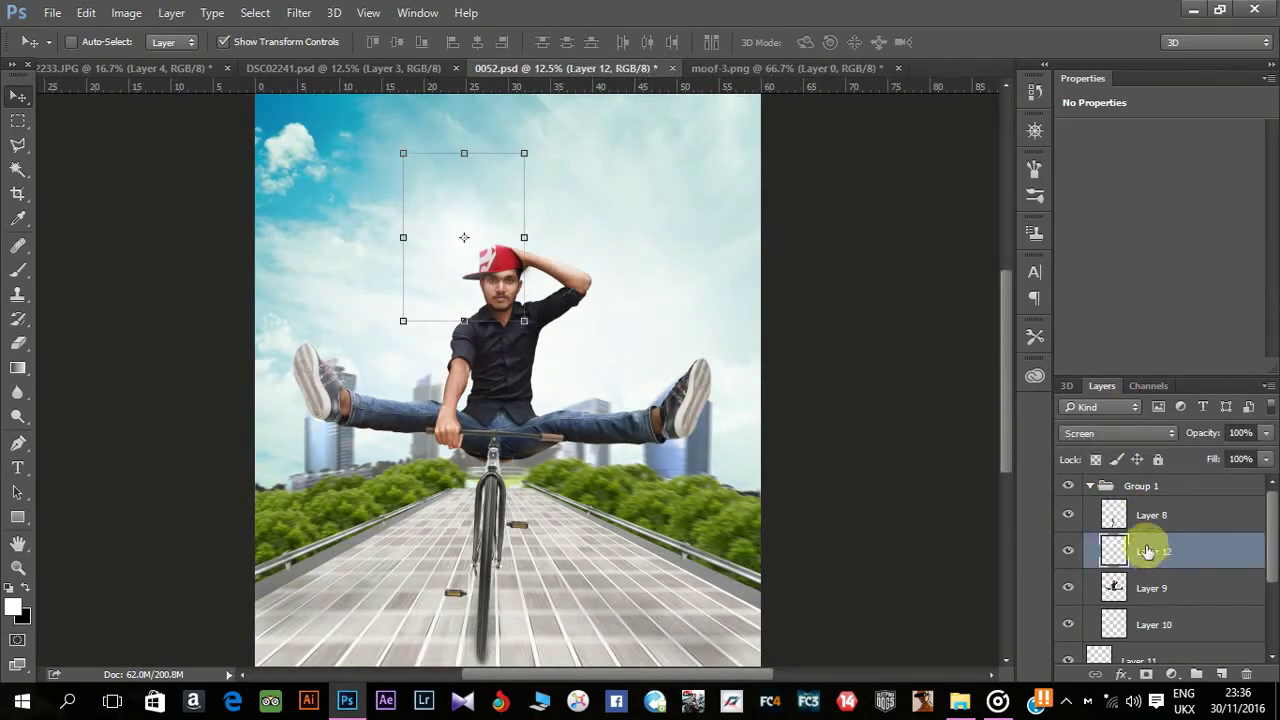
pyautogui.hotkey('ctrl', 'j')
pyautogui.moveTo(506, 226); pyautogui.dragTo(574, 267)
pyautogui.moveTo(606, 209)
pyautogui.mouseDown()
pyautogui.moveTo(571, 223)
pyautogui.moveTo(520, 338)
pyautogui.moveTo(540, 217)
pyautogui.moveTo(571, 249)
pyautogui.moveTo(530, 308)
pyautogui.moveTo(537, 320)
pyautogui.mouseUp()
pyautogui.press('Return')
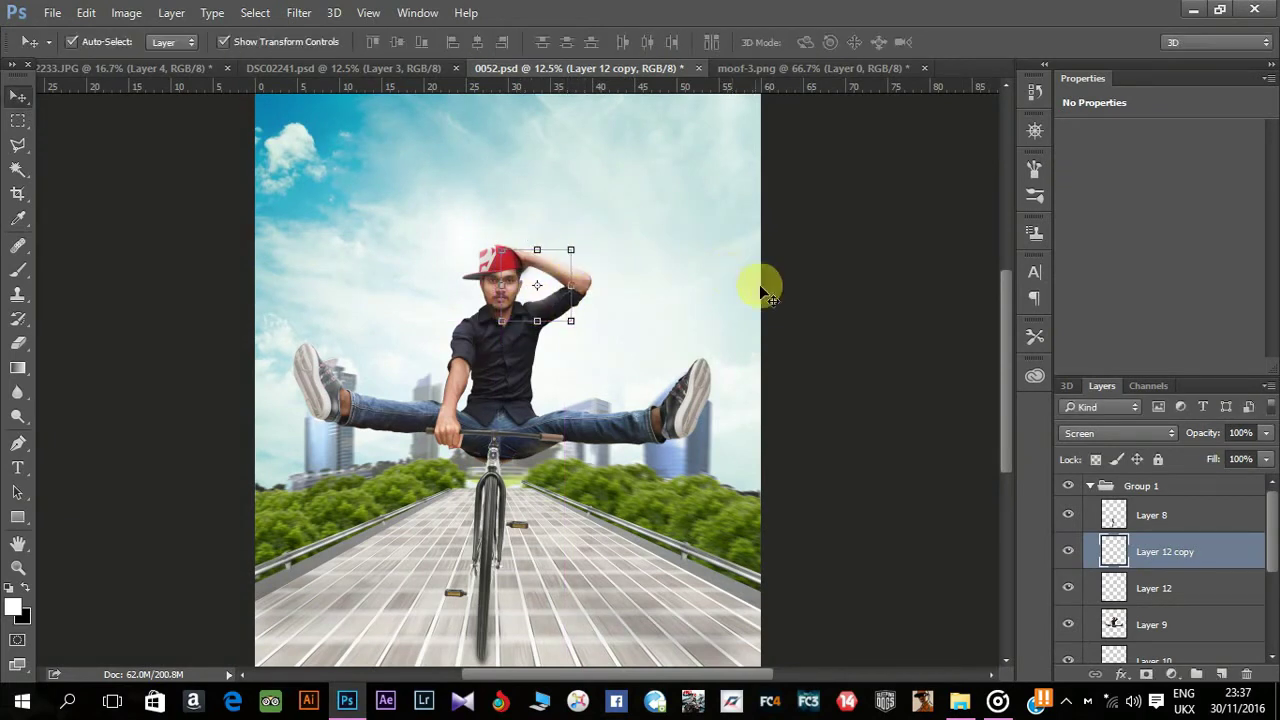
pyautogui.click(1002, 377)
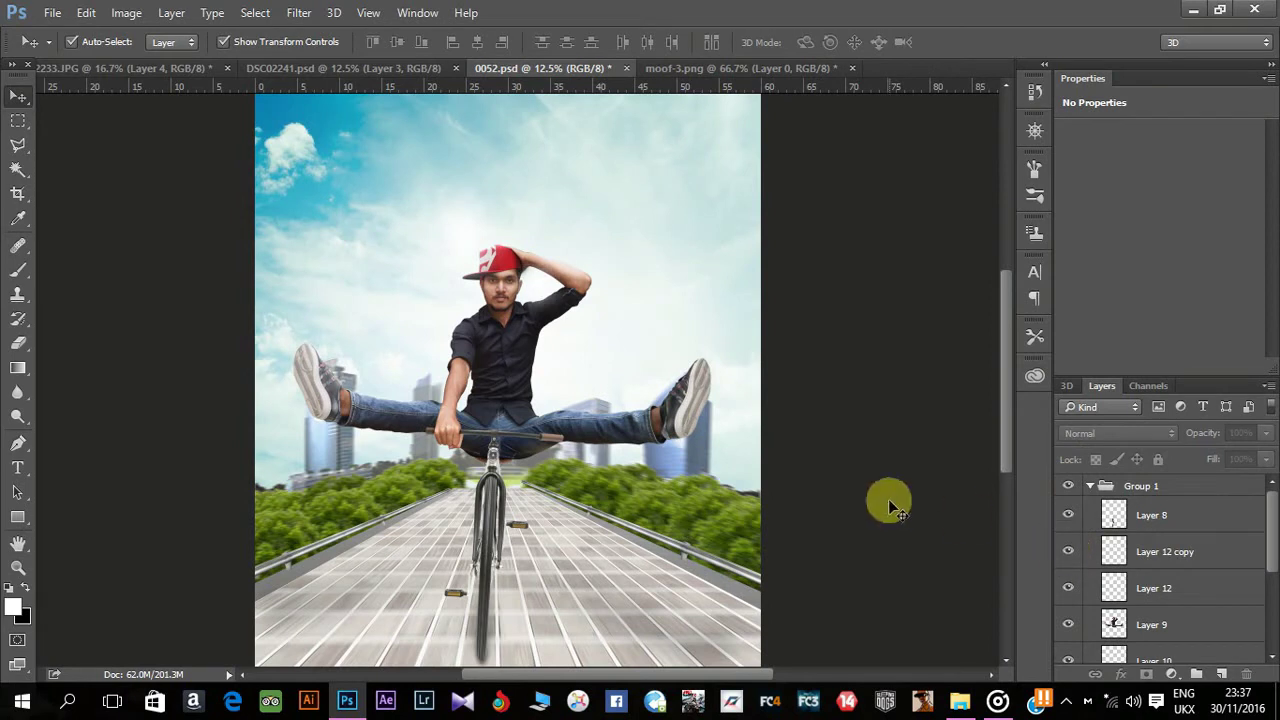
# Copy the small glow onto the man's handlebar arm, trying a rotate-and-stretch transform.
pyautogui.click(1150, 560)
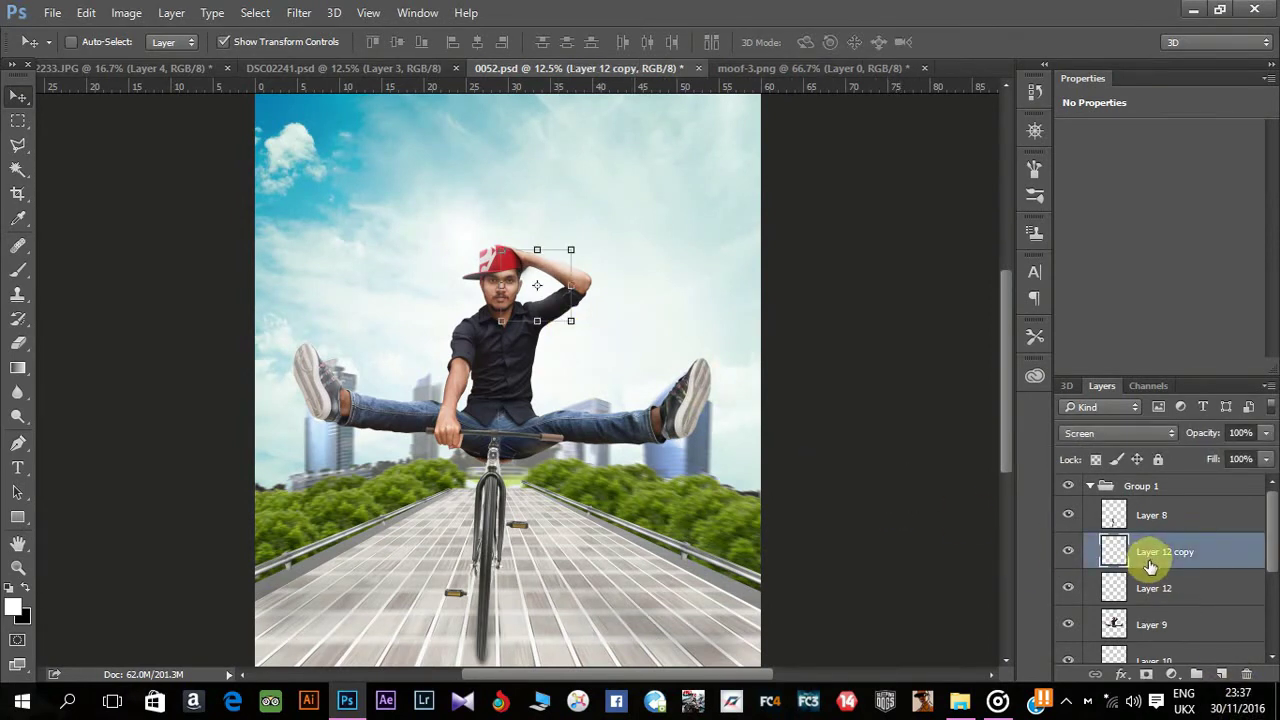
pyautogui.moveTo(543, 300); pyautogui.dragTo(474, 404)
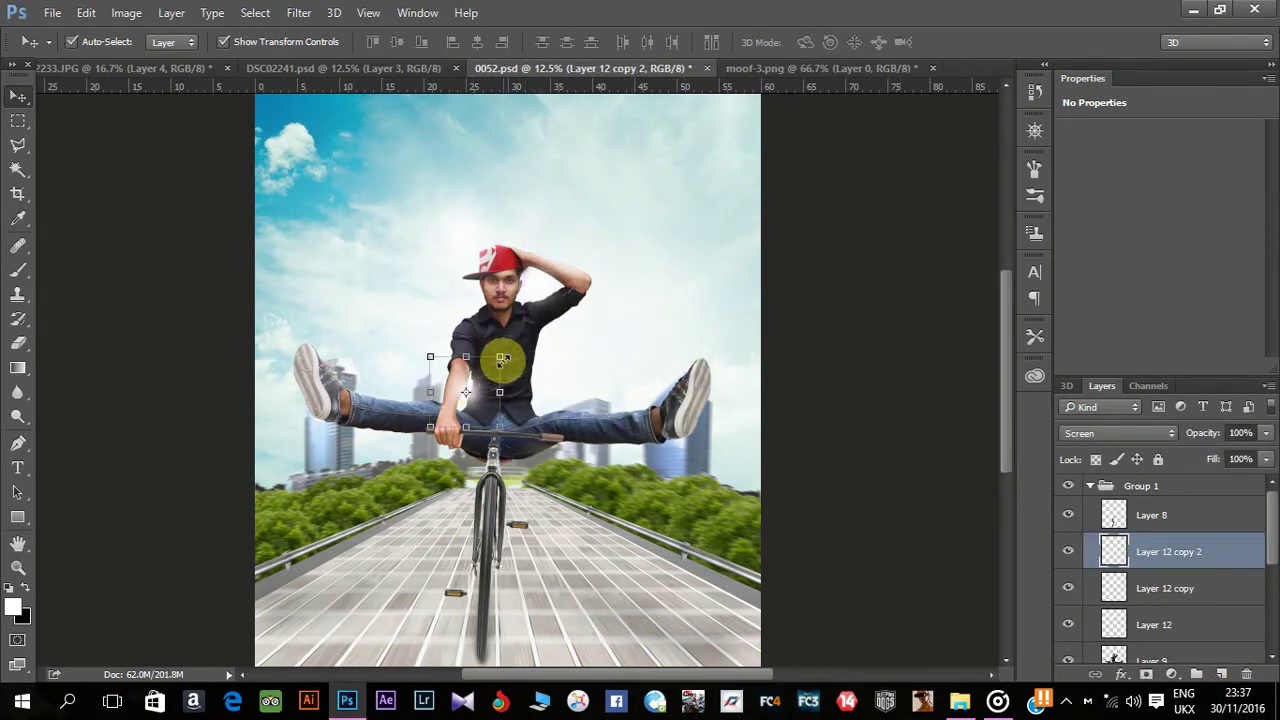
pyautogui.moveTo(502, 360)
pyautogui.mouseDown()
pyautogui.moveTo(490, 346)
pyautogui.moveTo(494, 362)
pyautogui.mouseUp()
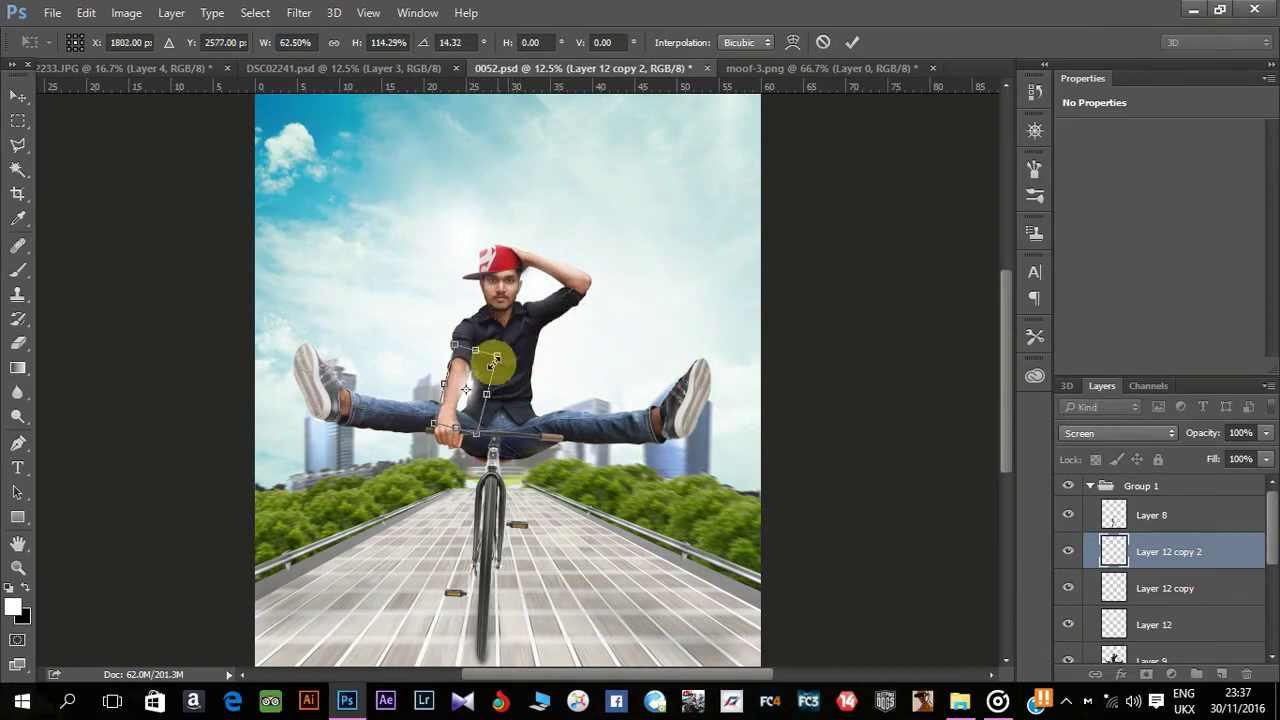
pyautogui.press('Escape')
pyautogui.hotkey('ctrl', 't')
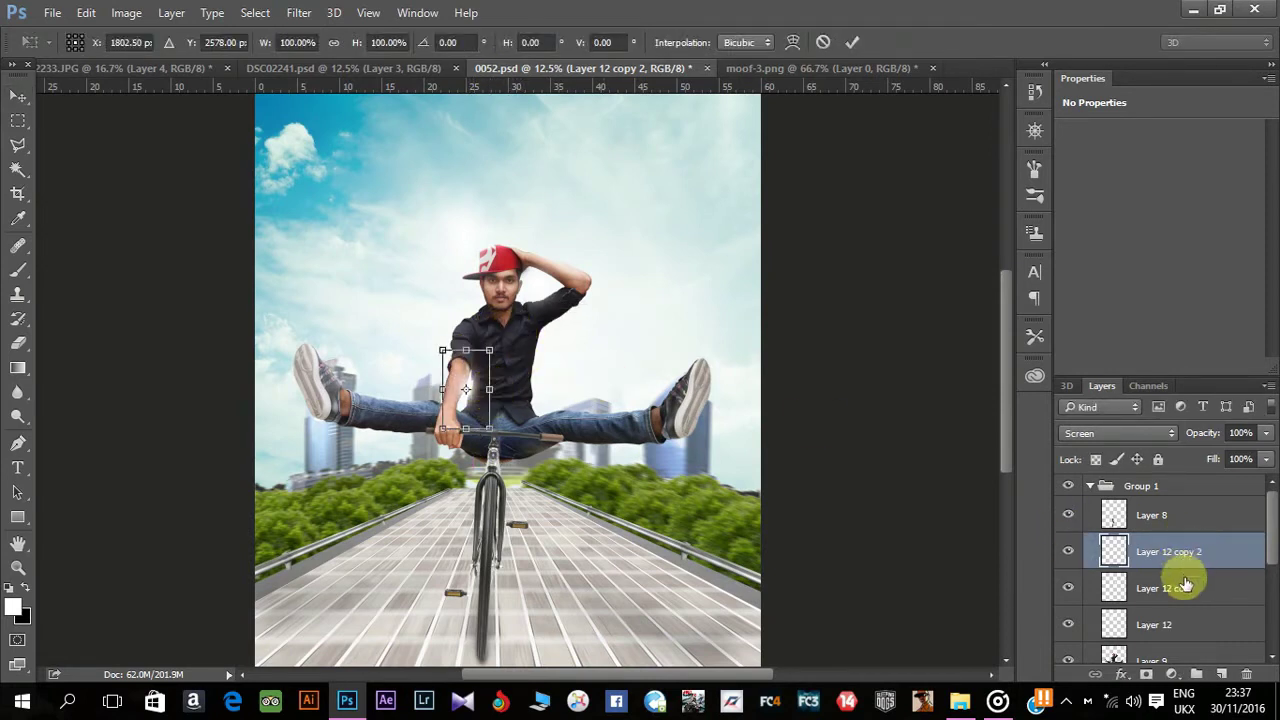
pyautogui.press('Escape')
# Duplicate Layer 12 copy and stretch it taller down the side of the torso.
pyautogui.click(1166, 588)
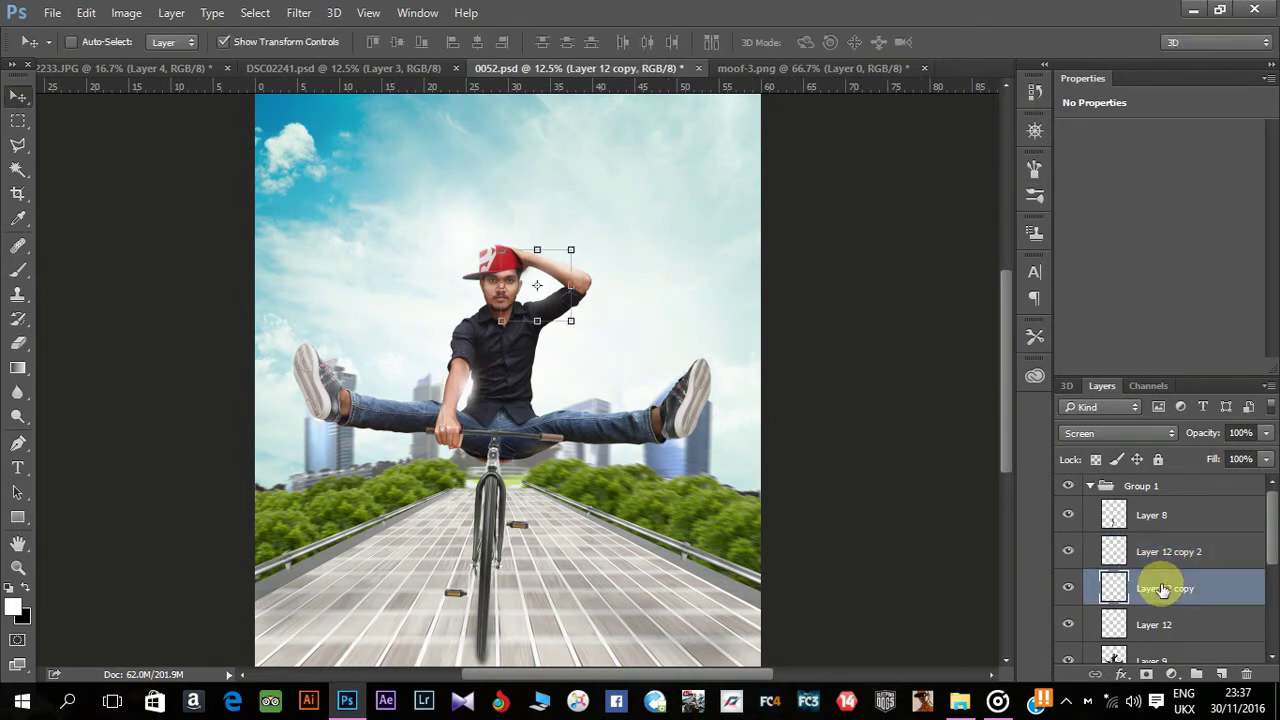
pyautogui.hotkey('ctrl', 'j')
pyautogui.hotkey('ctrl', 't')
pyautogui.moveTo(567, 385); pyautogui.dragTo(567, 384)
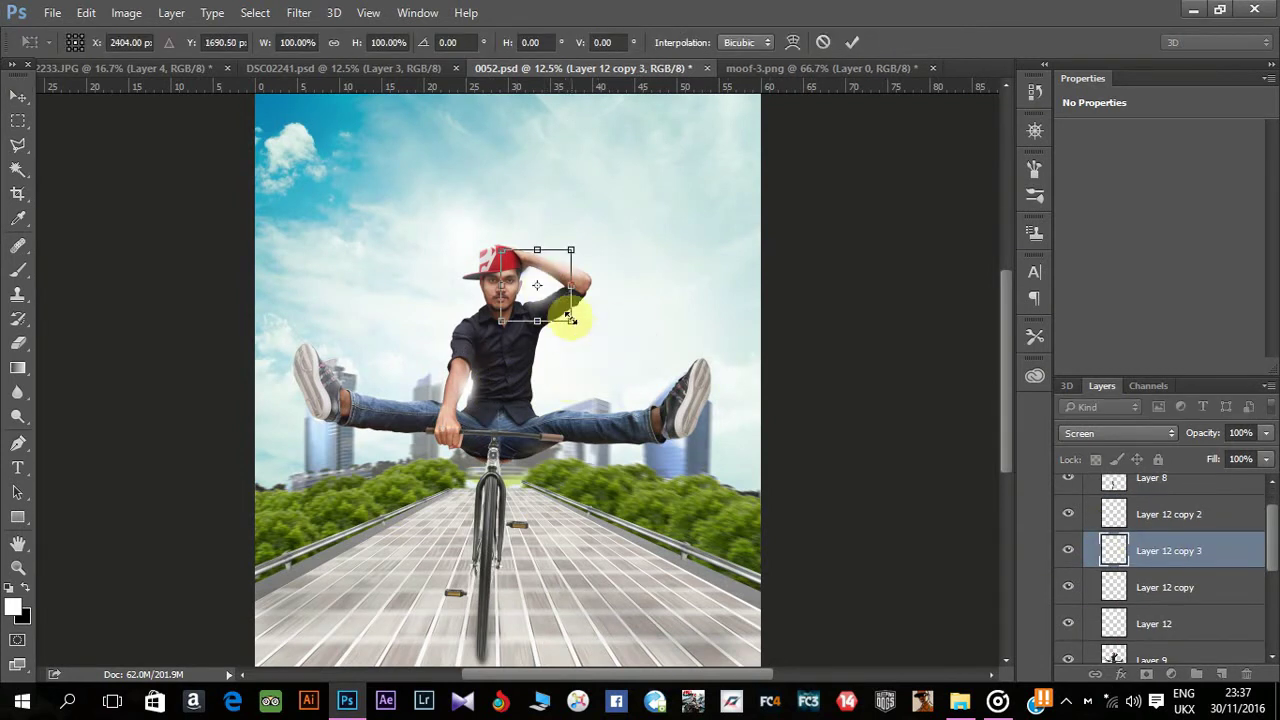
pyautogui.moveTo(560, 300)
pyautogui.mouseDown()
pyautogui.moveTo(568, 354)
pyautogui.moveTo(545, 437)
pyautogui.mouseUp()
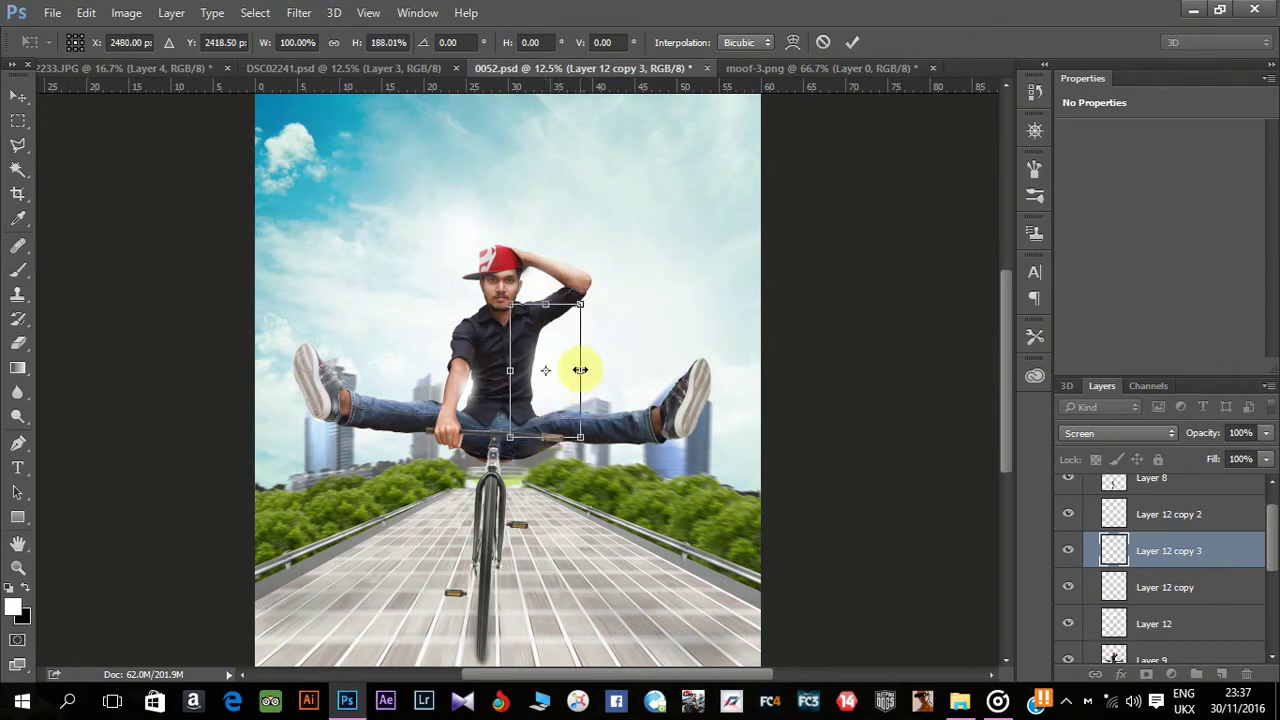
pyautogui.press('Return')
pyautogui.click(640, 360)
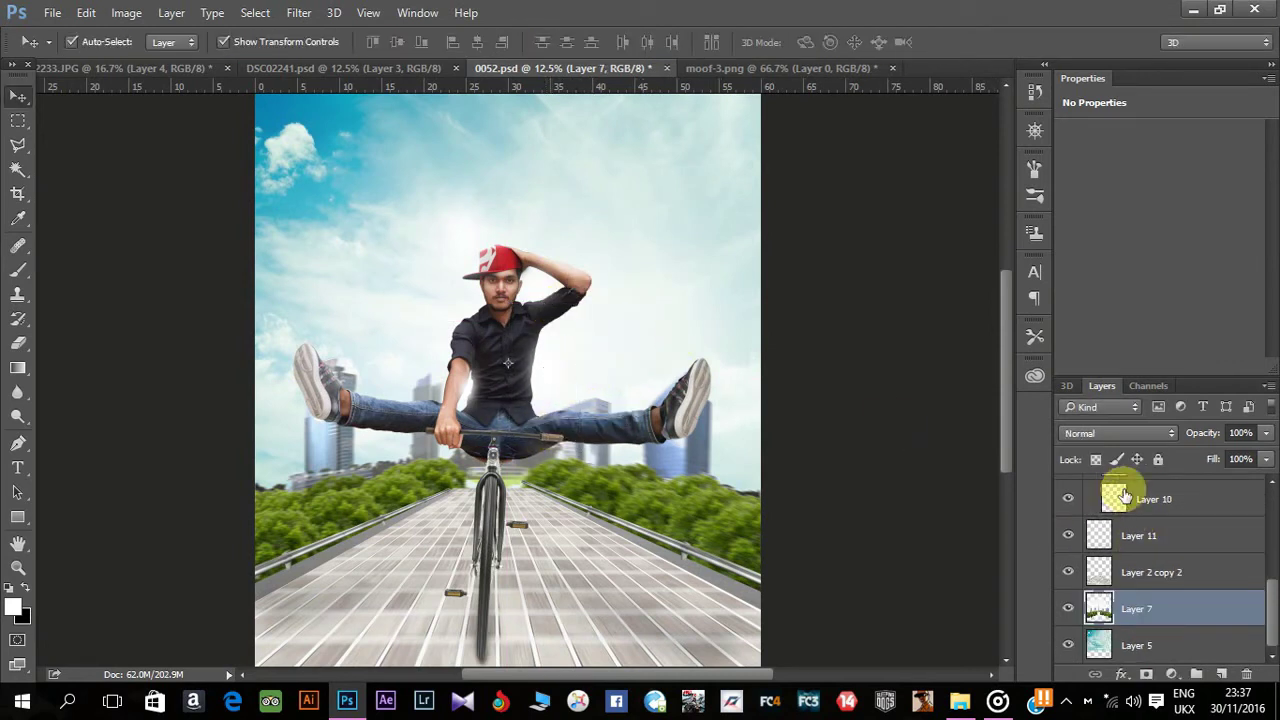
# Shrink Layer 12 copy 4 over the head, then hide and delete it.
pyautogui.click(470, 232)
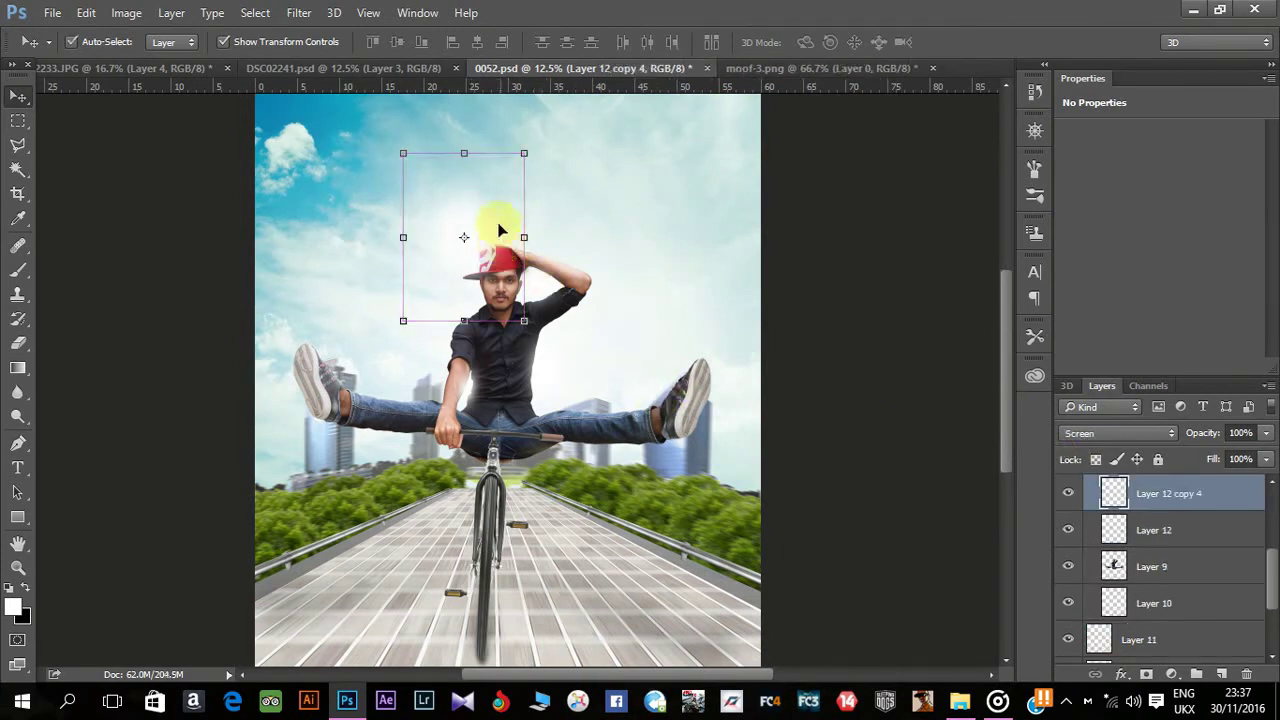
pyautogui.moveTo(500, 231); pyautogui.dragTo(483, 307)
pyautogui.moveTo(508, 245); pyautogui.dragTo(498, 262)
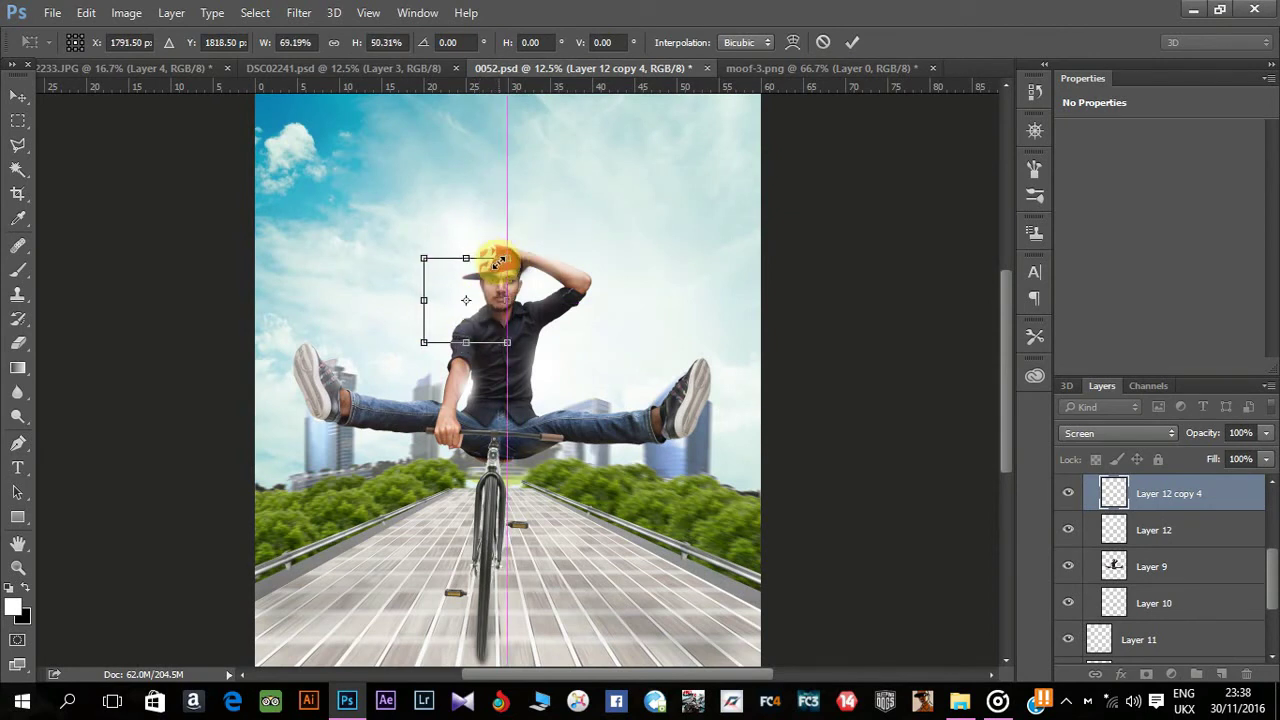
pyautogui.press('Return')
pyautogui.click(1068, 493)
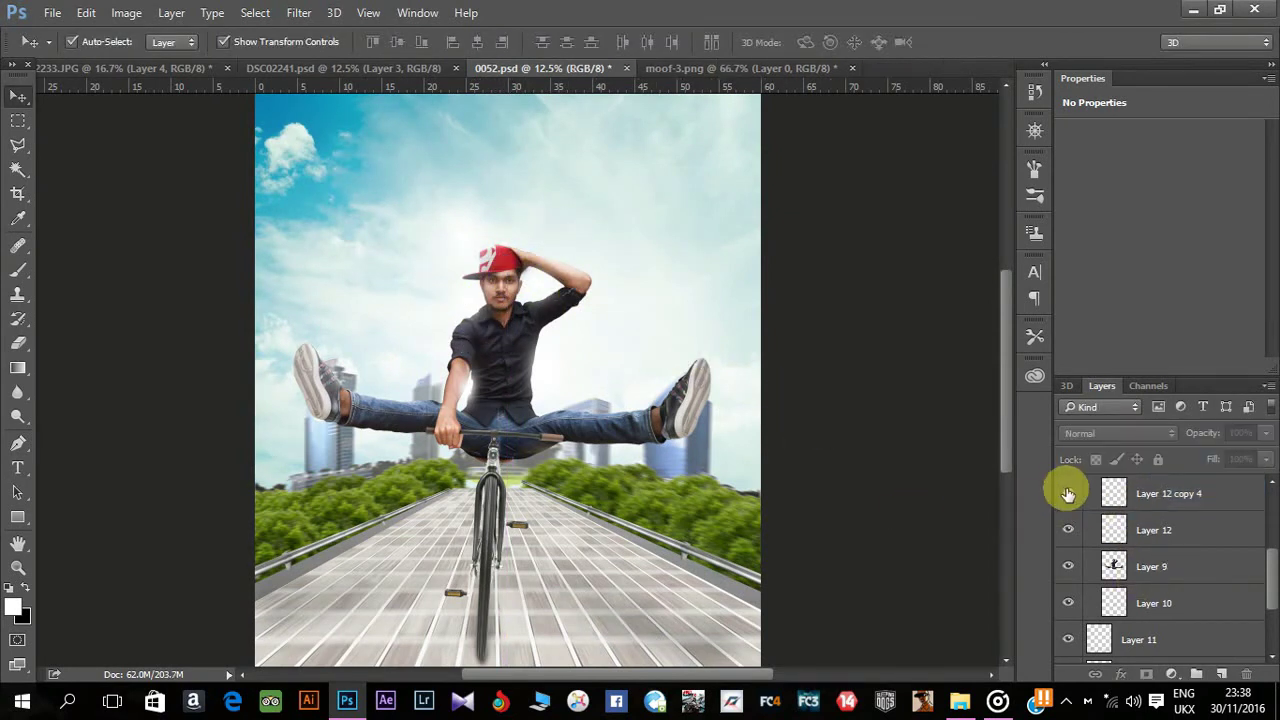
pyautogui.moveTo(1053, 492); pyautogui.dragTo(1051, 492)
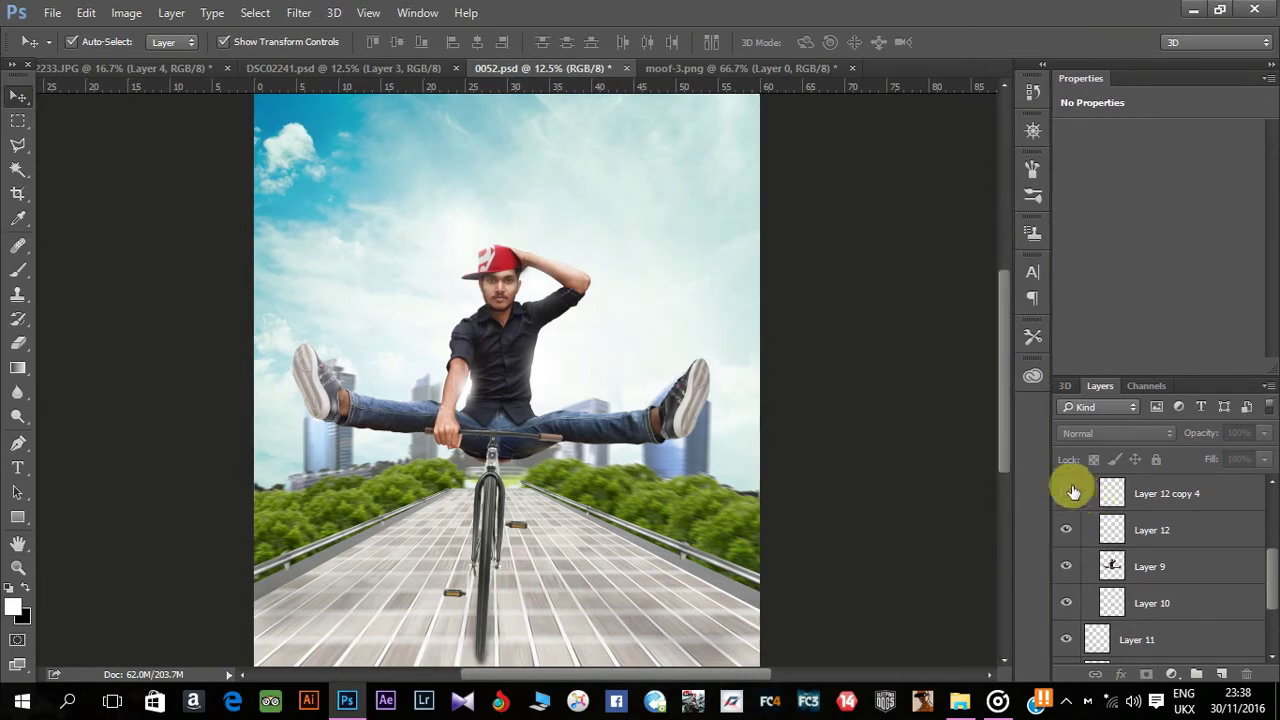
pyautogui.moveTo(1206, 496); pyautogui.dragTo(1246, 674)
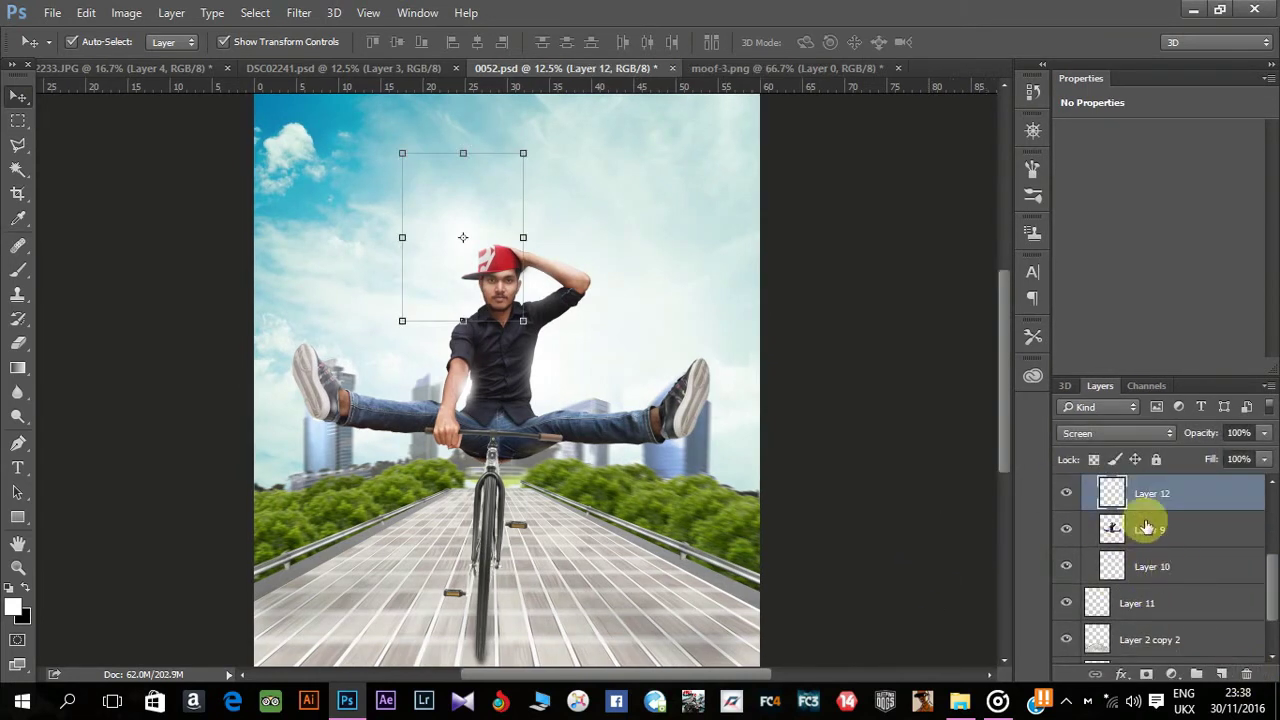
# Duplicate the glow, stretch it over the right shoe, and make another copy for the left leg.
pyautogui.hotkey('ctrl', 'j')
pyautogui.moveTo(518, 174)
pyautogui.mouseDown()
pyautogui.moveTo(659, 321)
pyautogui.moveTo(605, 415)
pyautogui.moveTo(700, 401)
pyautogui.moveTo(381, 388)
pyautogui.mouseUp()
pyautogui.press('Return')
pyautogui.hotkey('ctrl', 'j')
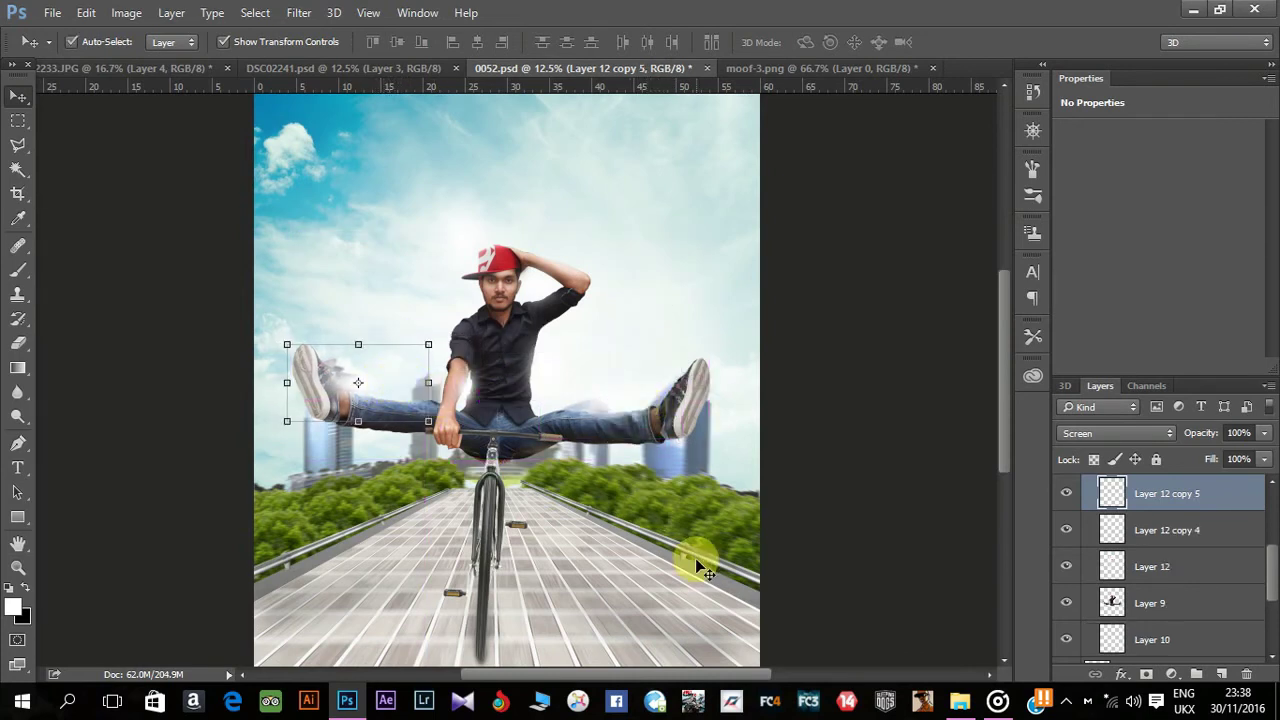
# Place the glow over the left shoe and move a duplicate to the handlebar area.
pyautogui.click(697, 561)
pyautogui.click(379, 392)
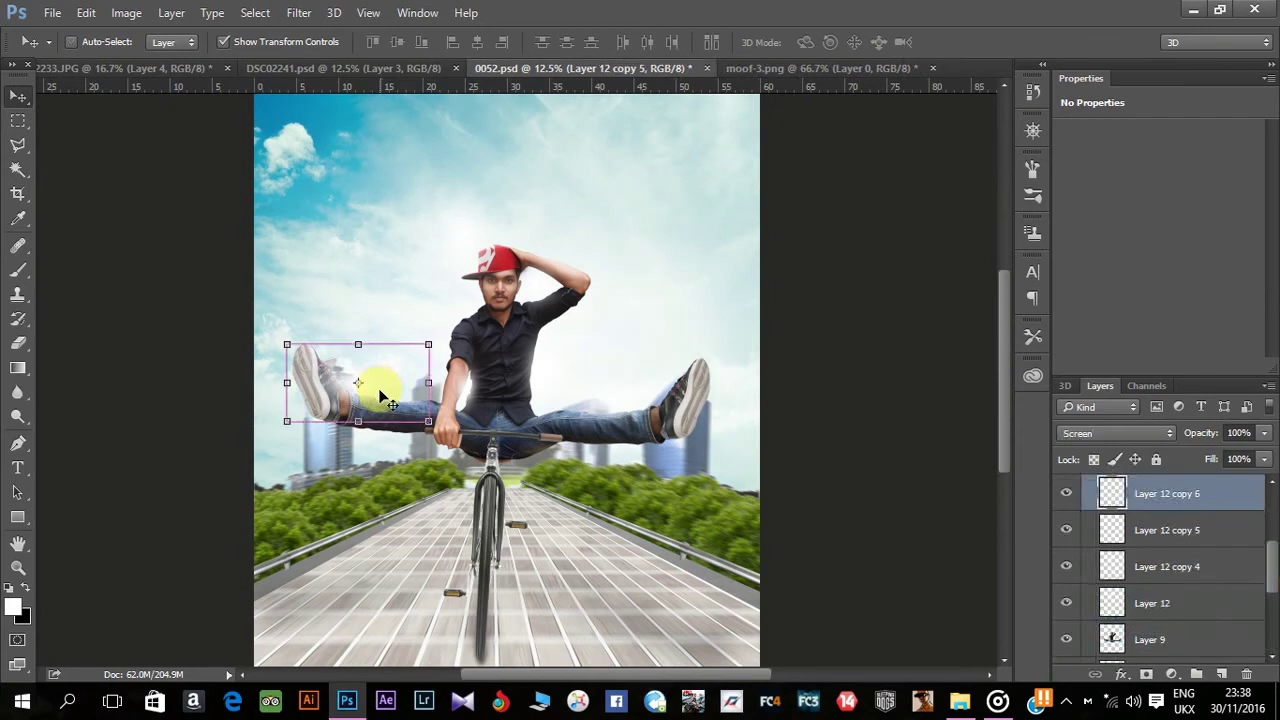
pyautogui.hotkey('ctrl', 'j')
pyautogui.moveTo(379, 392)
pyautogui.mouseDown()
pyautogui.moveTo(543, 523)
pyautogui.moveTo(580, 591)
pyautogui.mouseUp()
# Enlarge and tilt Layer 12 copy 6 behind the bike, lowering it in the layer stack.
pyautogui.hotkey('ctrl', 't')
pyautogui.moveTo(414, 529); pyautogui.dragTo(363, 545)
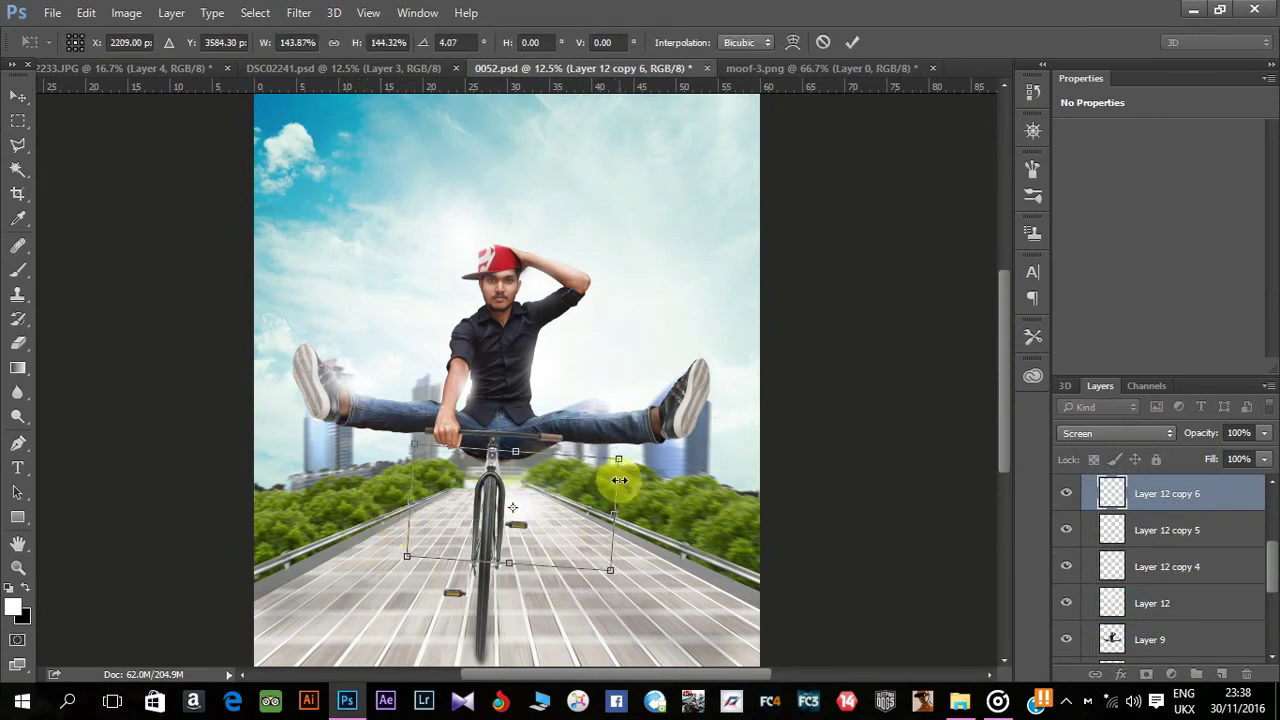
pyautogui.moveTo(614, 480); pyautogui.dragTo(623, 491)
pyautogui.moveTo(523, 500); pyautogui.dragTo(546, 518)
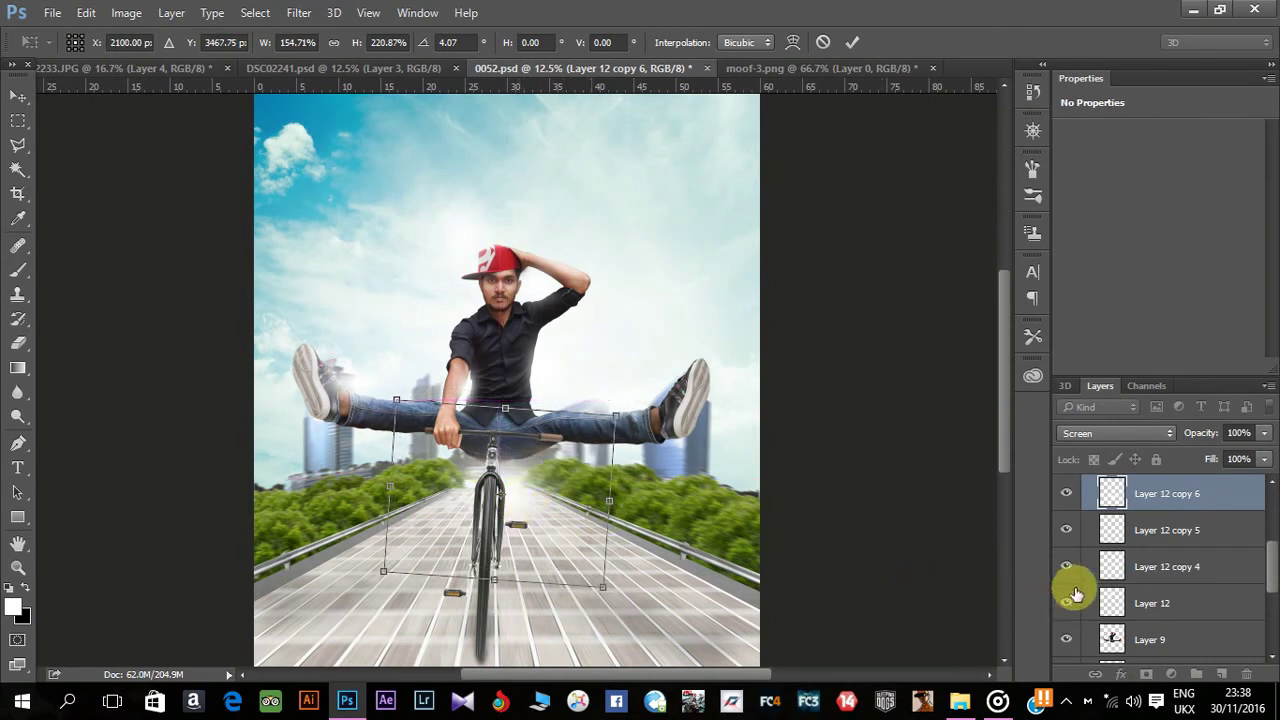
pyautogui.press('Return')
pyautogui.moveTo(1225, 494)
pyautogui.mouseDown()
pyautogui.moveTo(1172, 580)
pyautogui.moveTo(1171, 565)
pyautogui.mouseUp()
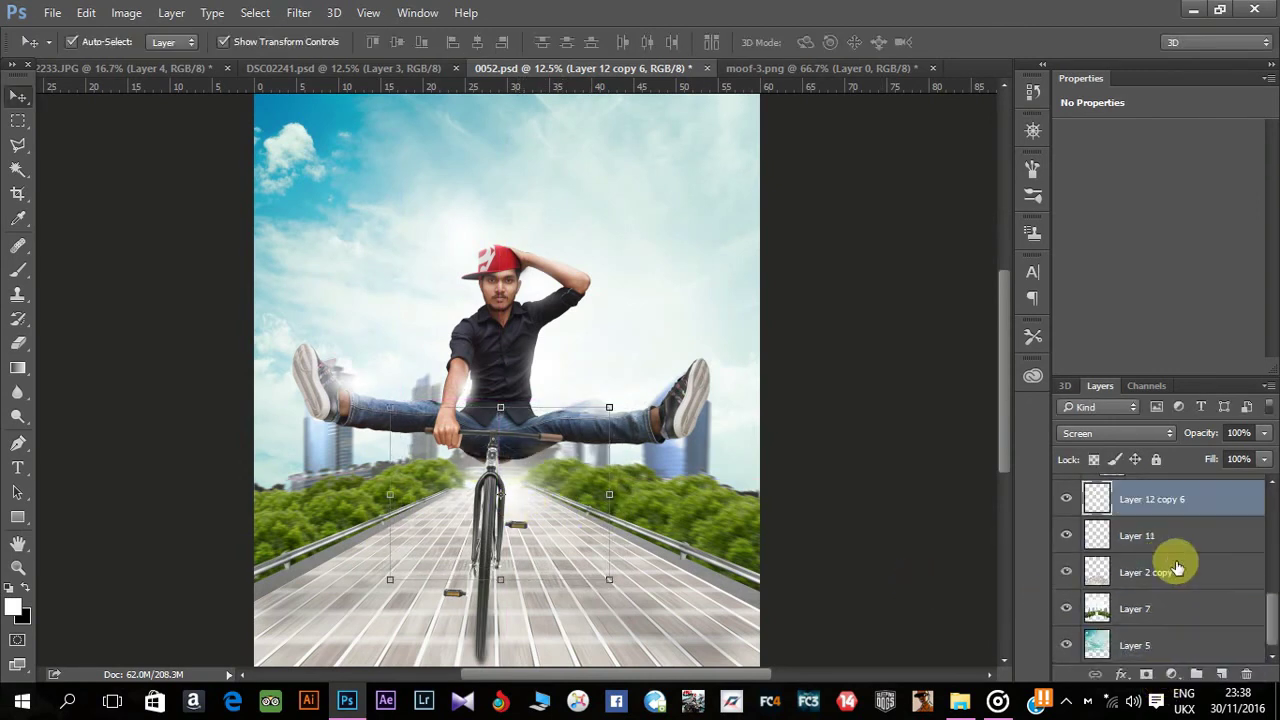
pyautogui.hotkey('ctrl', 't')
pyautogui.moveTo(609, 407); pyautogui.dragTo(615, 378)
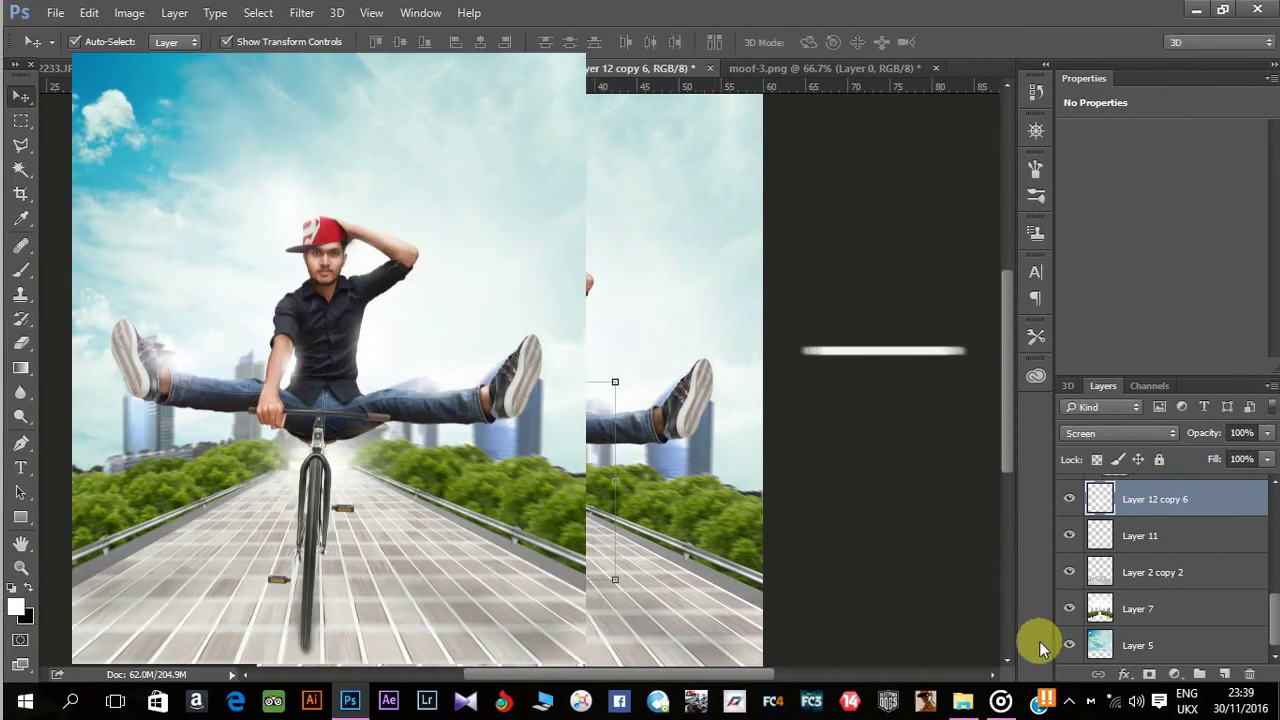